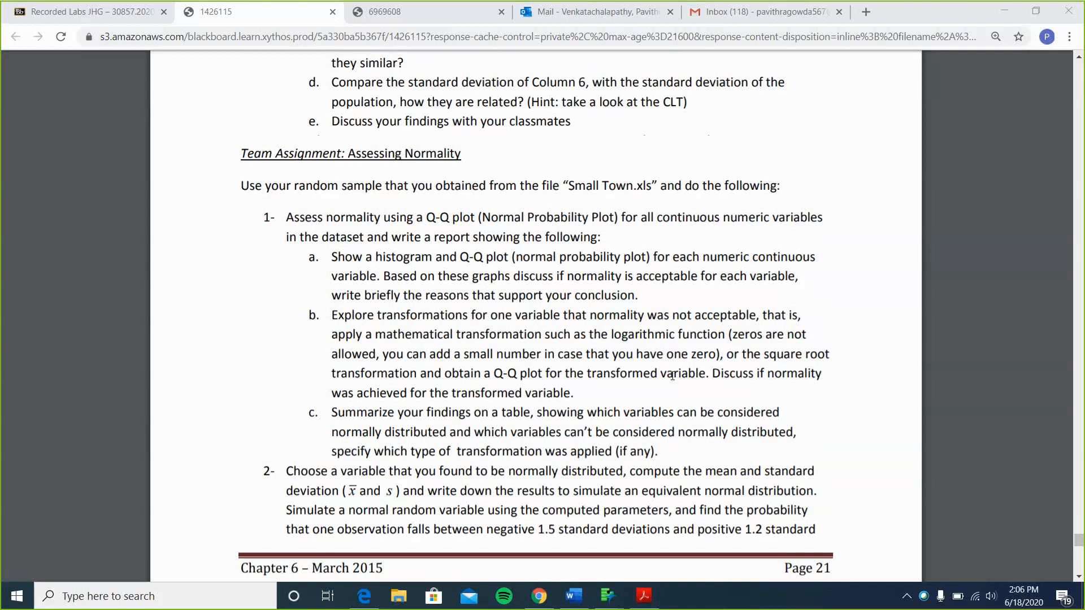
Read item 1a of the Assessing Normality assignment, highlighting its requirements for histograms and Q-Q plots of numeric continuous variables
scroll(536, 314, down, 1)
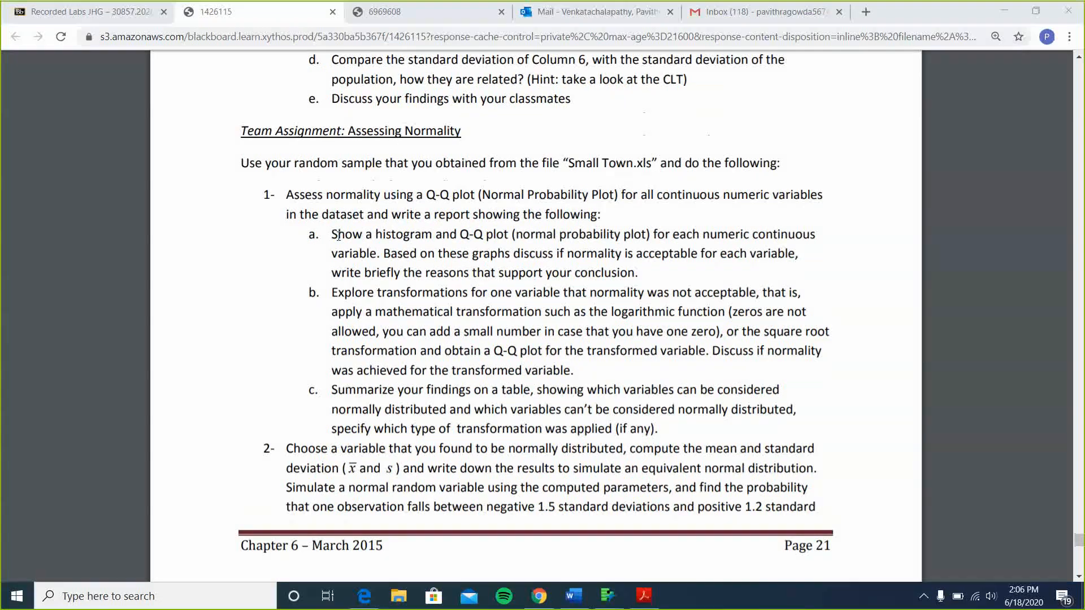
double_click(407, 236)
double_click(484, 240)
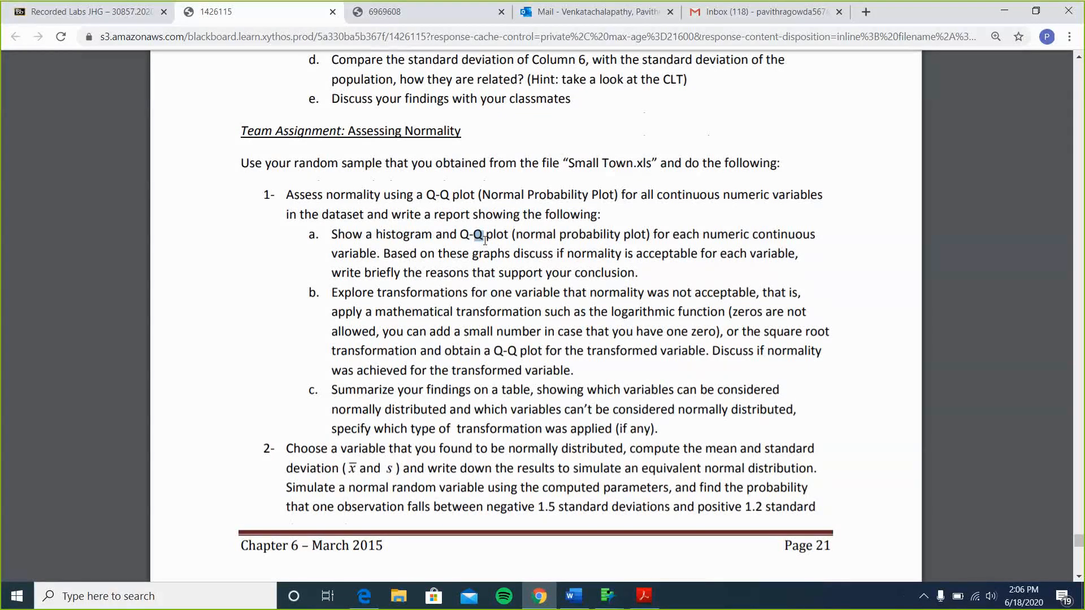
click(686, 275)
drag(704, 232, 816, 236)
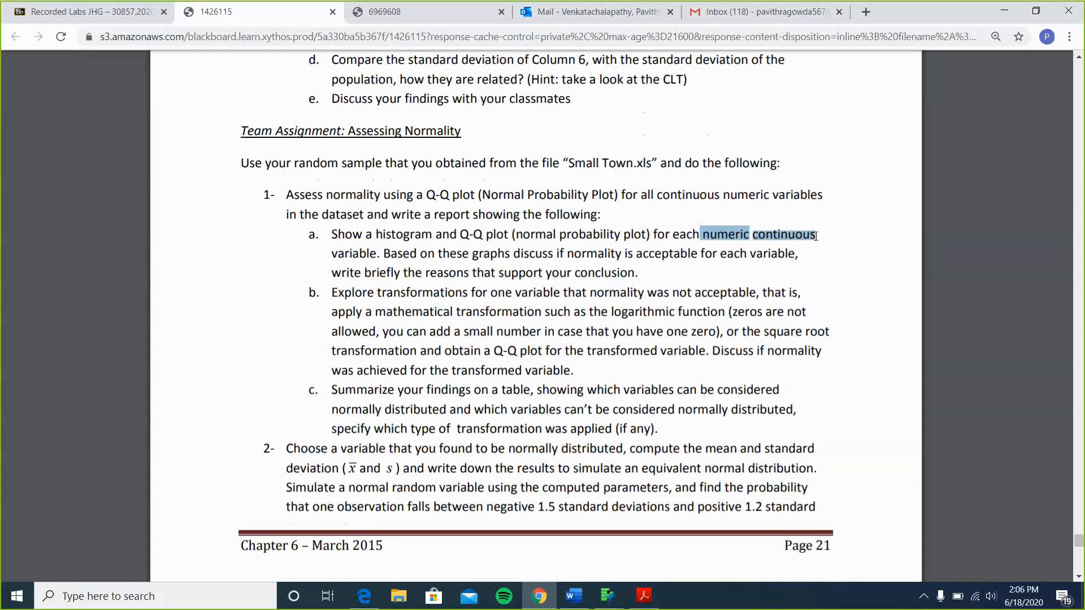
click(816, 236)
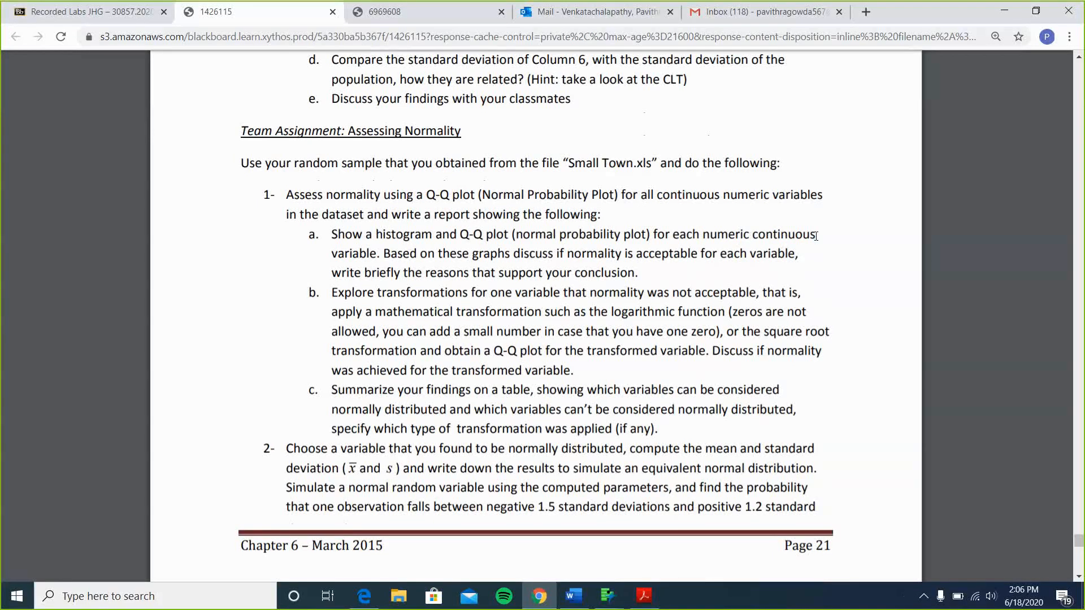
drag(815, 236, 707, 236)
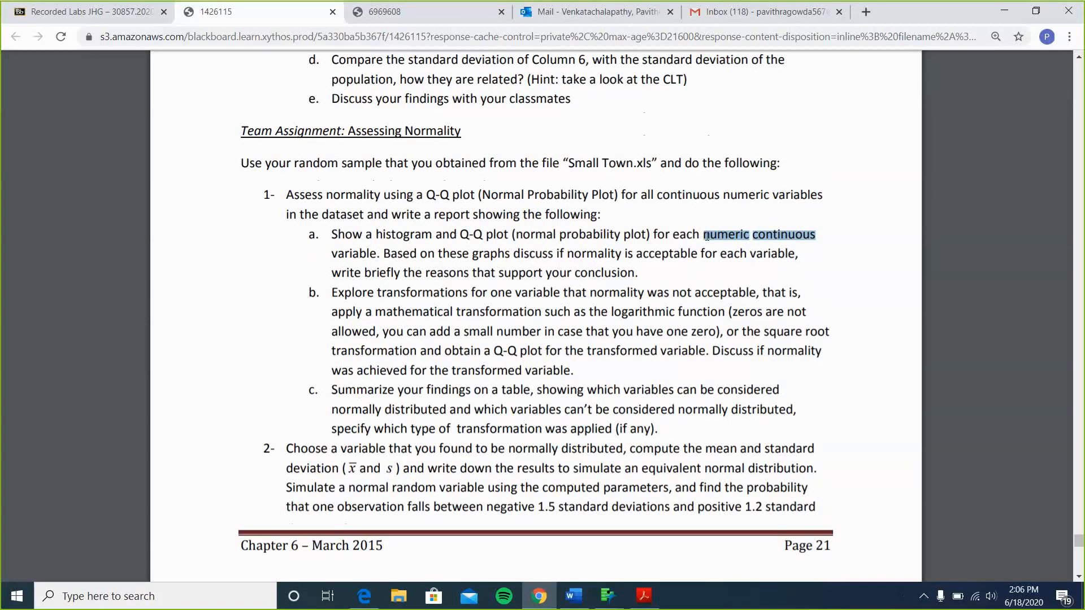
click(707, 236)
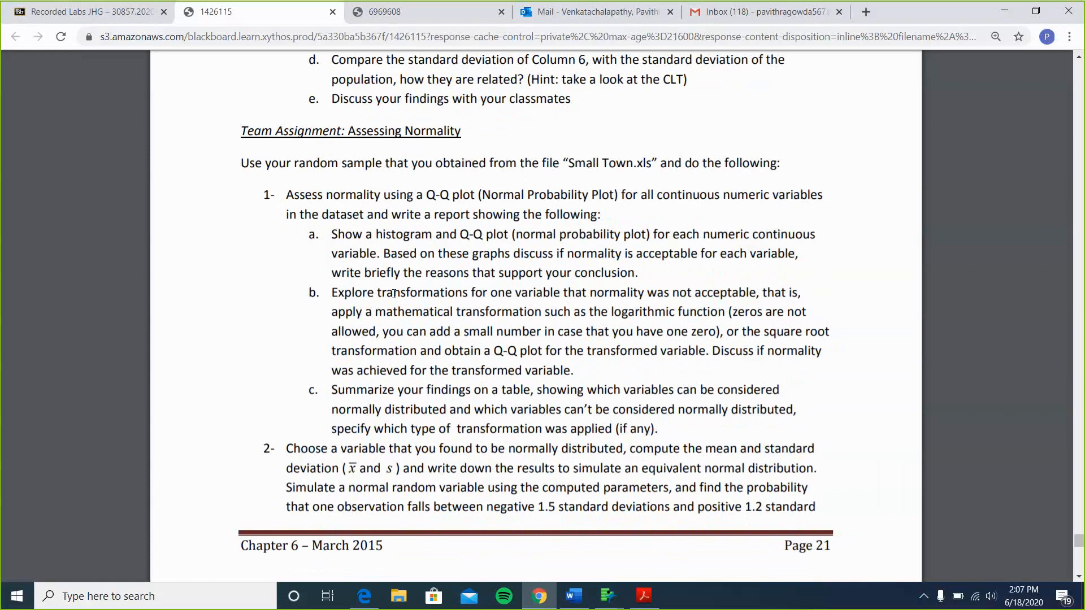
Review the remaining assignment items on transformations, the findings table and the normal distribution simulation
scroll(394, 294, down, 1)
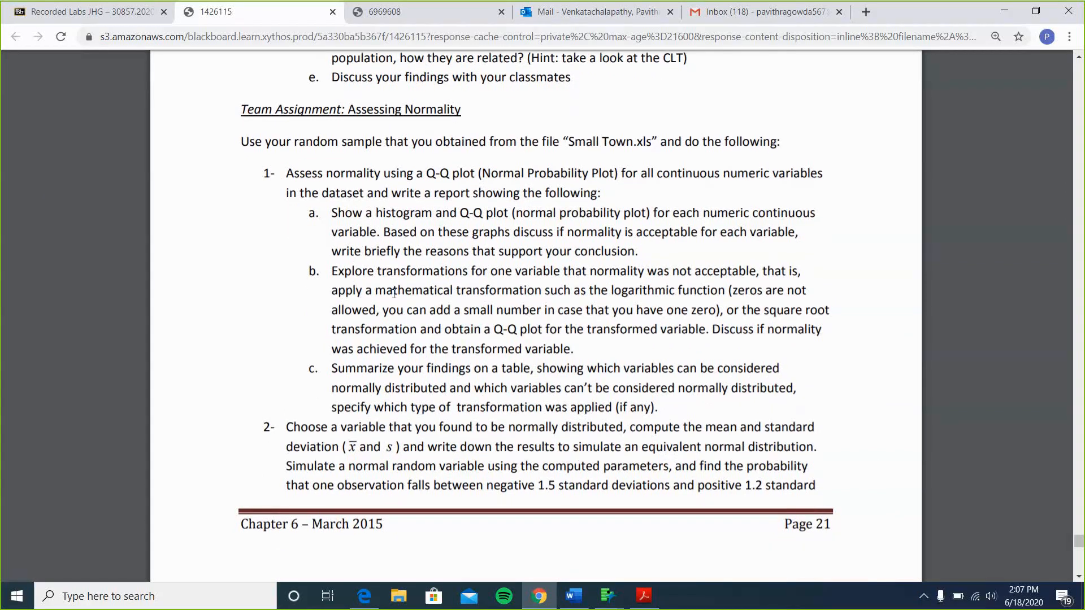
scroll(394, 294, down, 1)
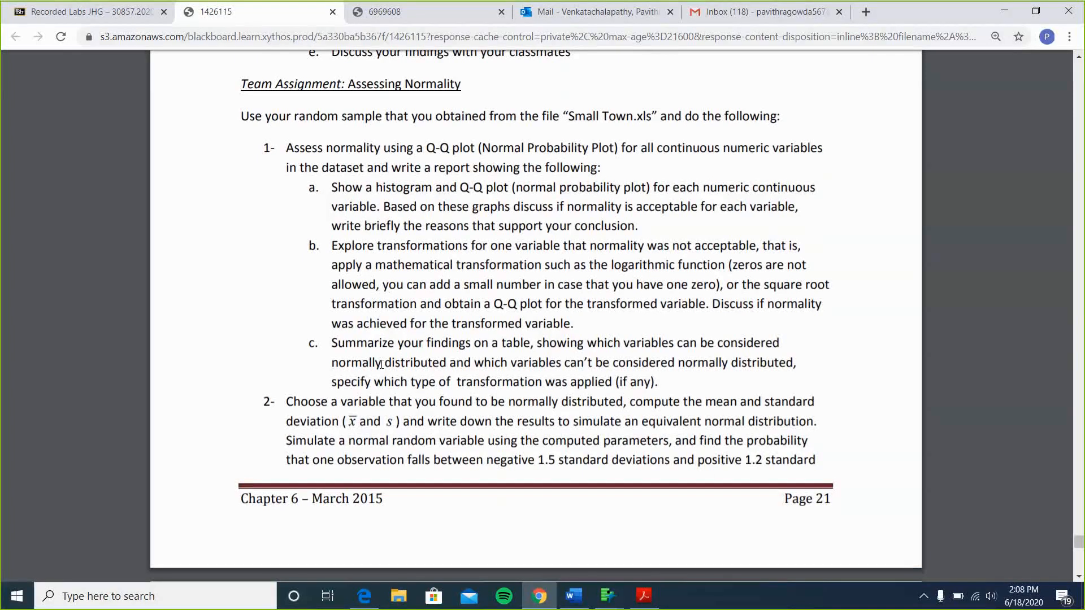
scroll(382, 364, down, 1)
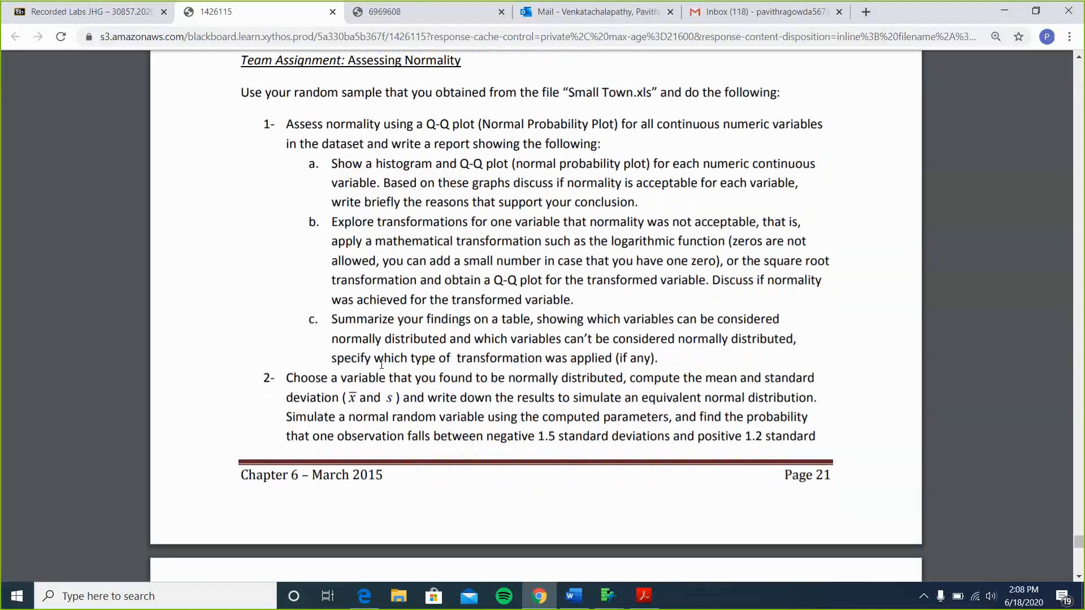
scroll(382, 365, down, 3)
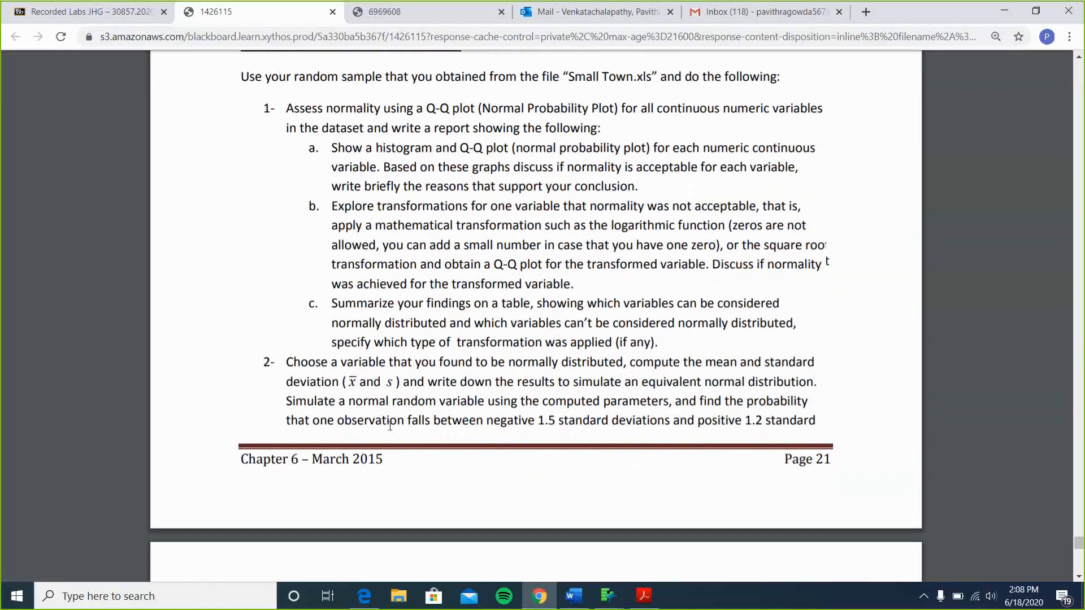
scroll(390, 426, down, 2)
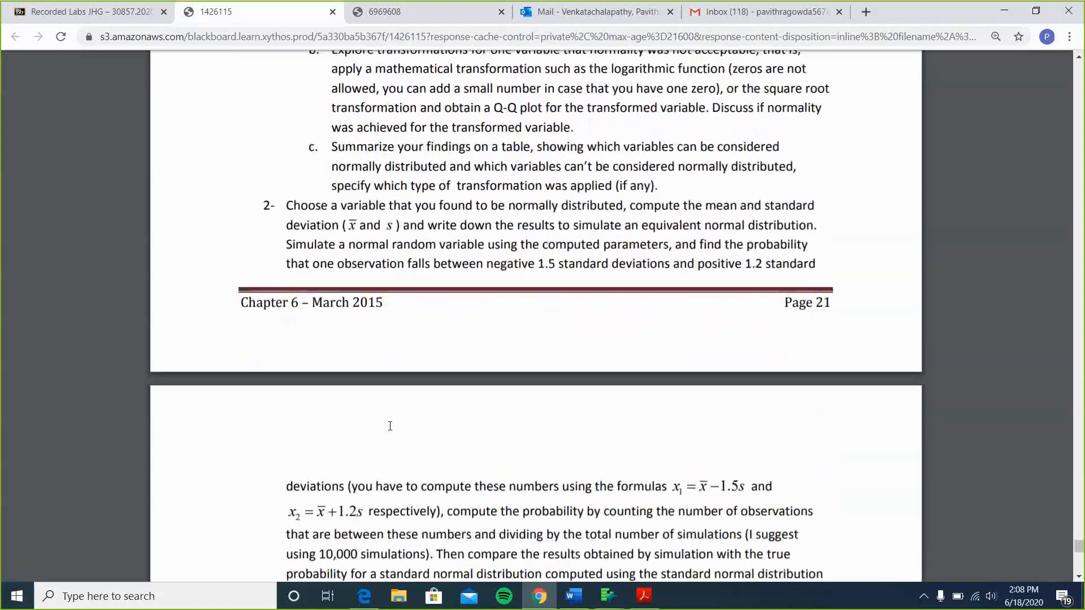
scroll(390, 426, down, 2)
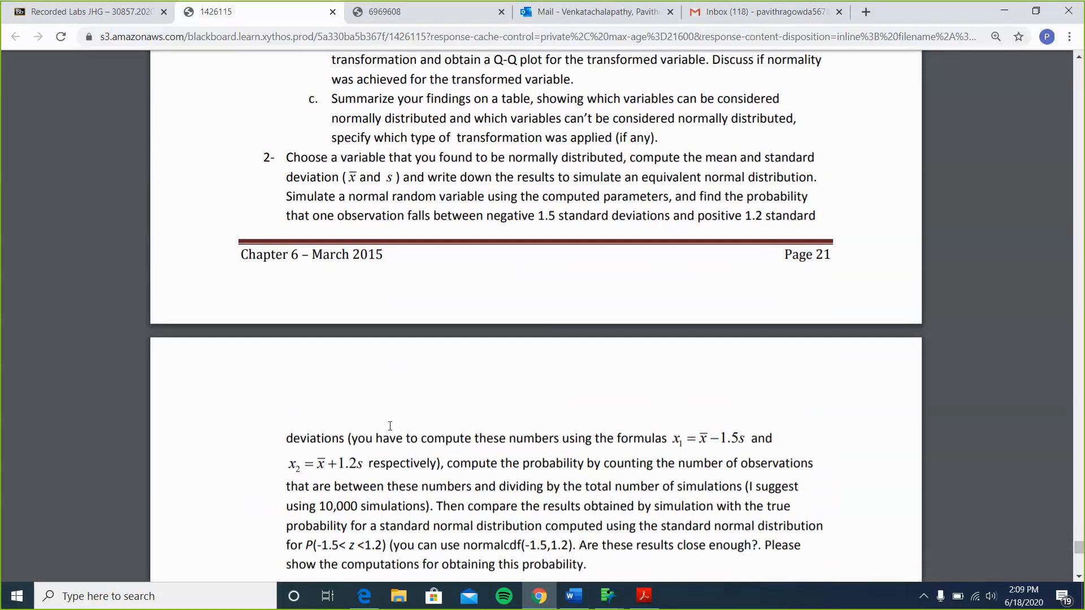
scroll(389, 425, down, 2)
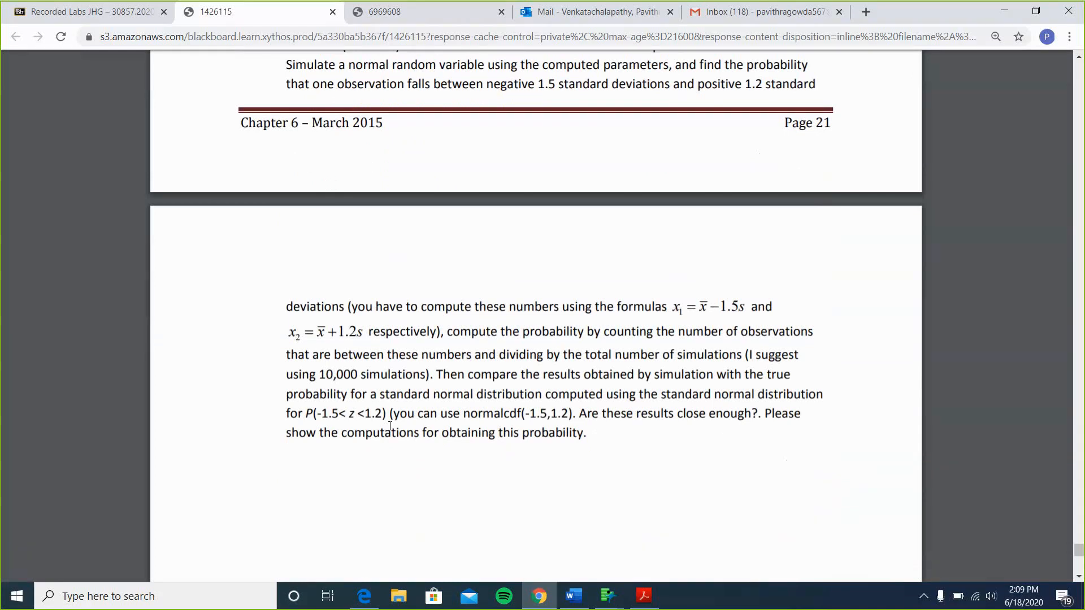
scroll(390, 426, up, 2)
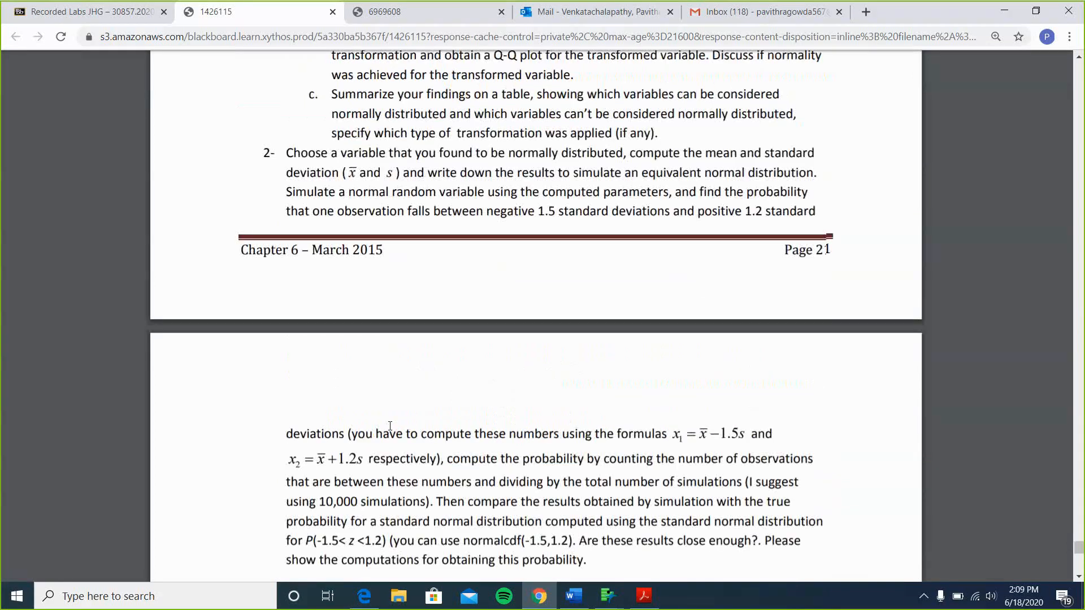
scroll(390, 426, up, 5)
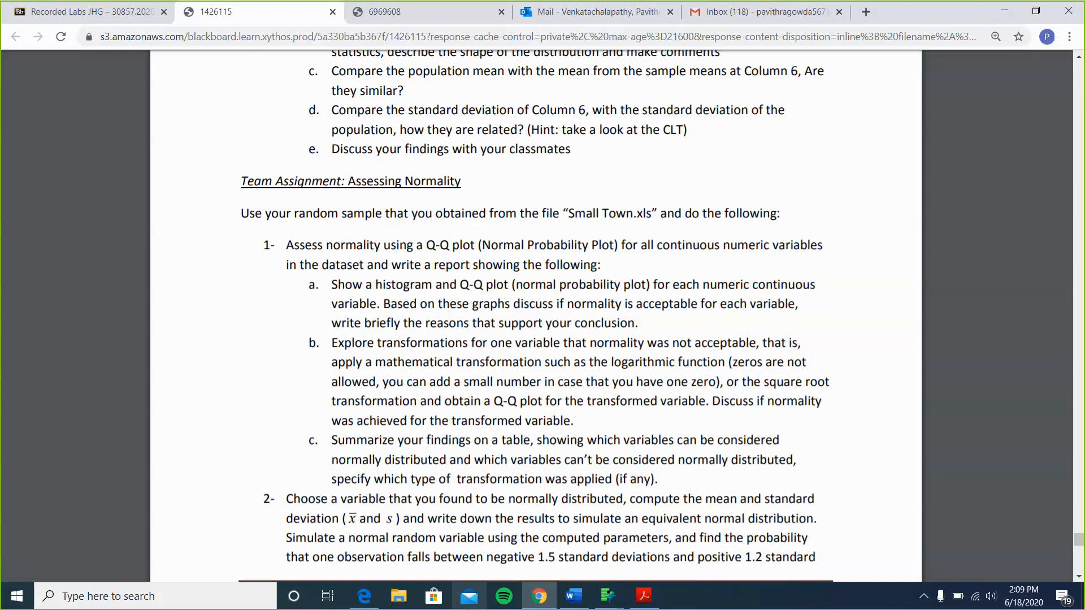
Switch to JMP Pro and close the Untitled 3 and Untitled data tables without saving changes
mouse_move(608, 596)
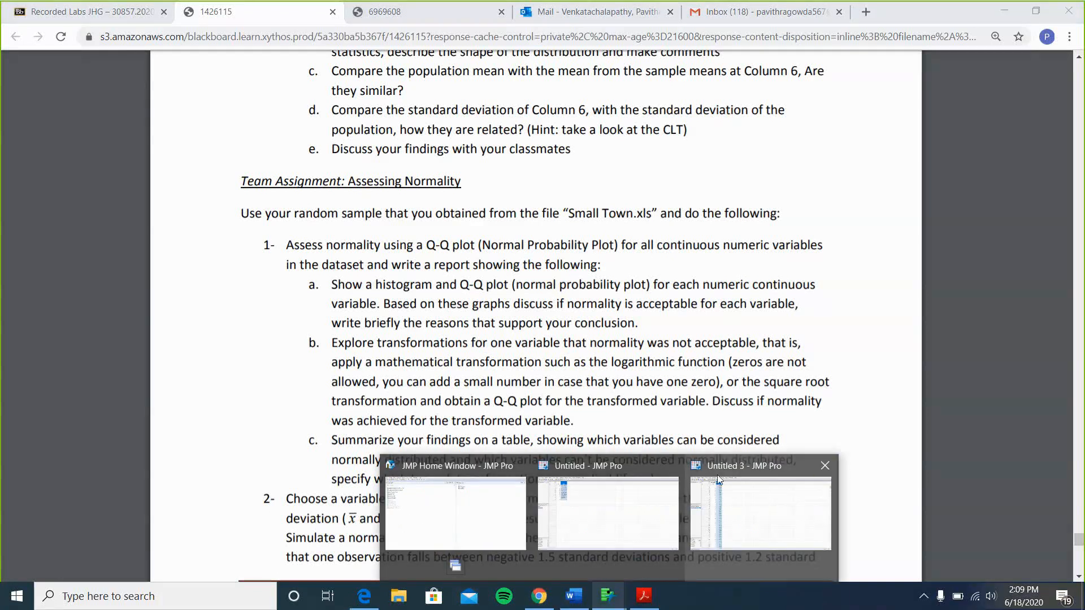
click(509, 517)
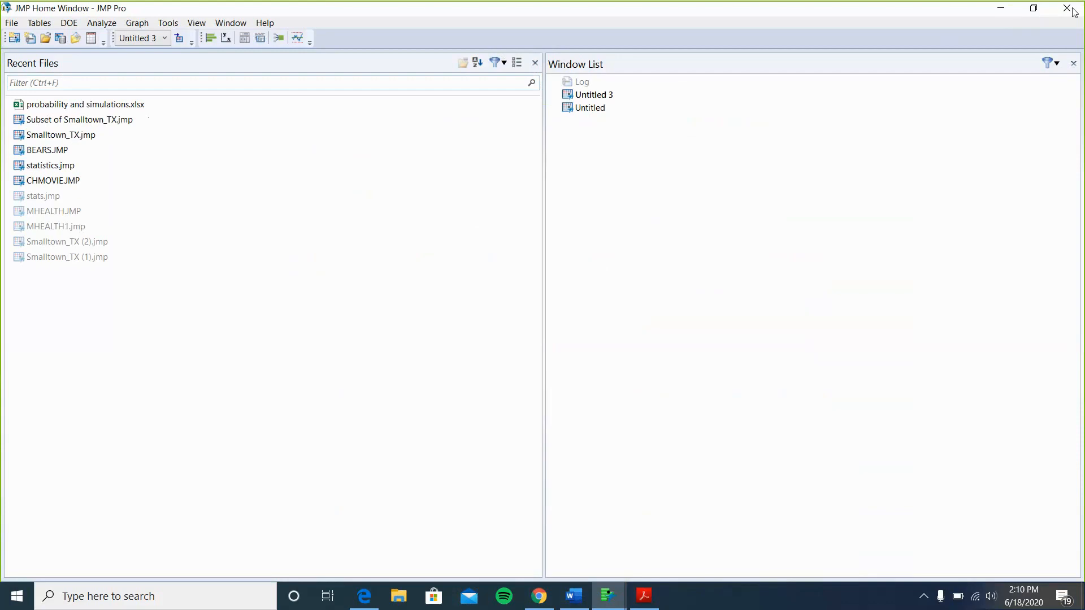
mouse_move(608, 594)
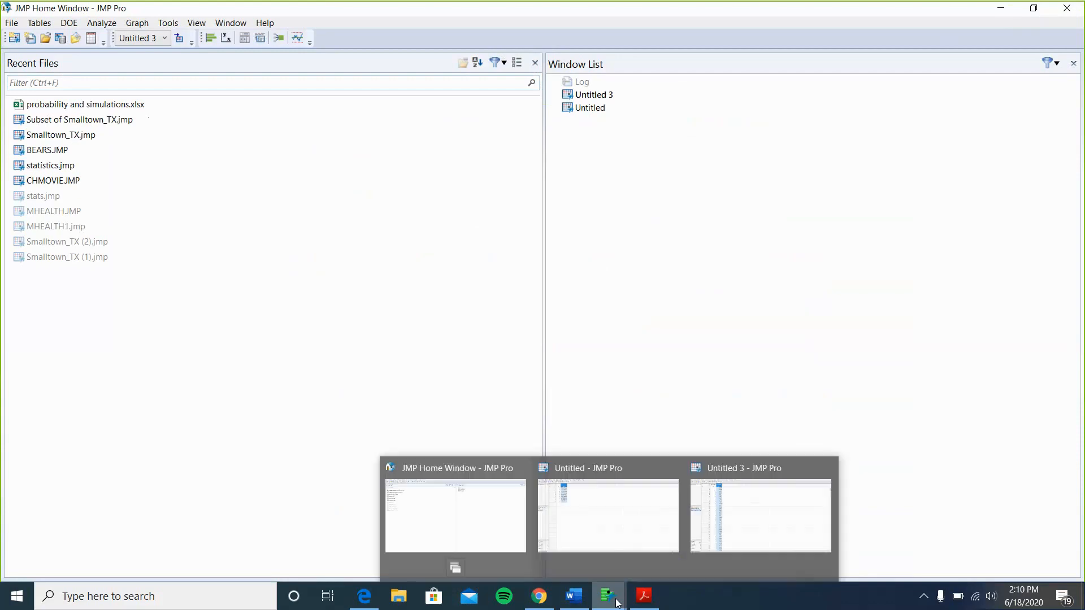
click(733, 526)
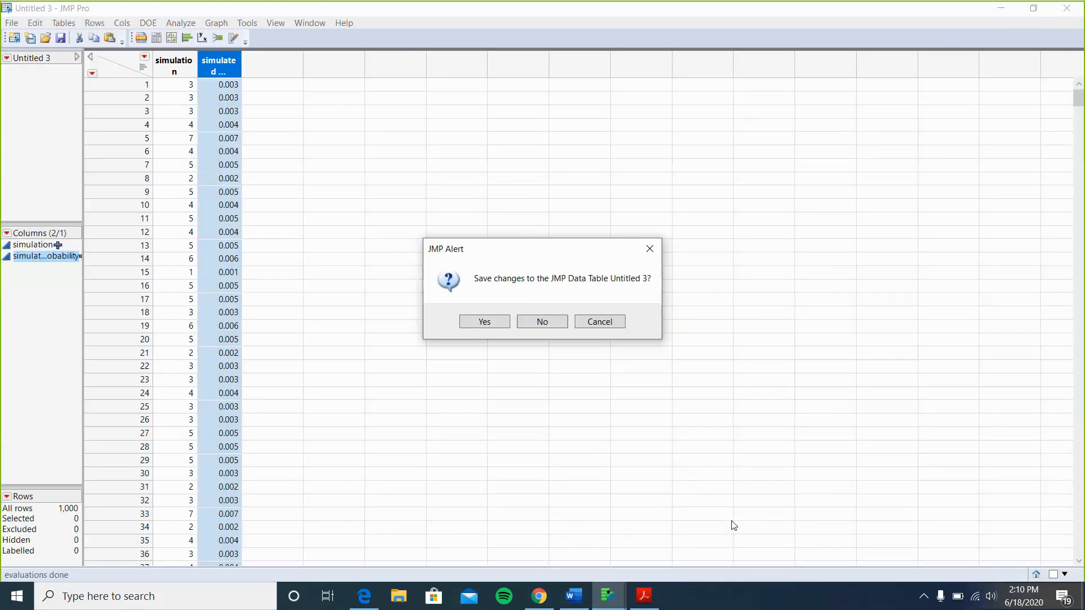
click(541, 322)
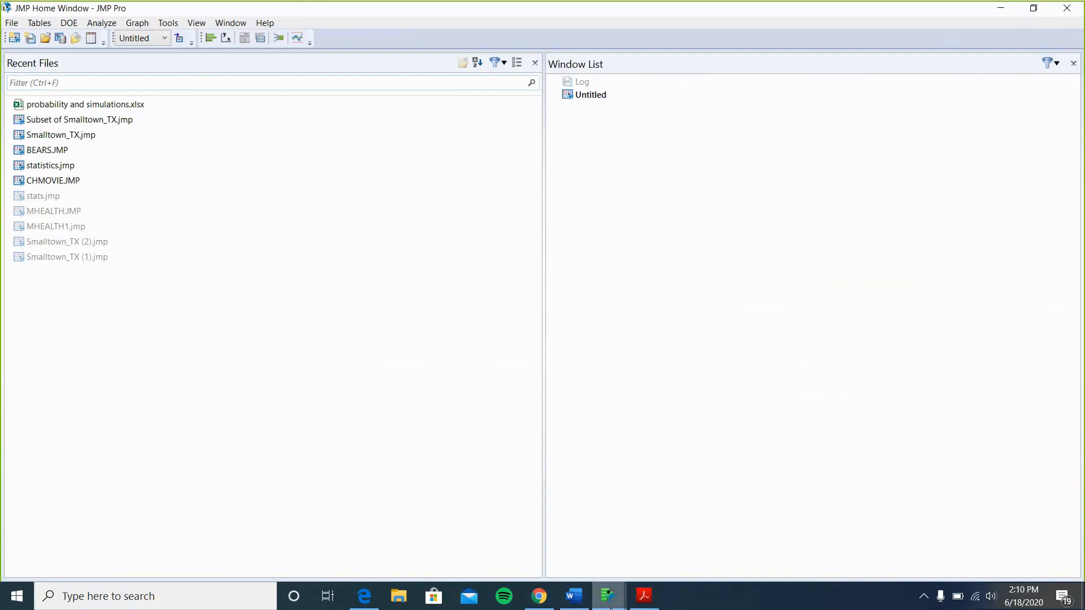
mouse_move(610, 604)
click(690, 520)
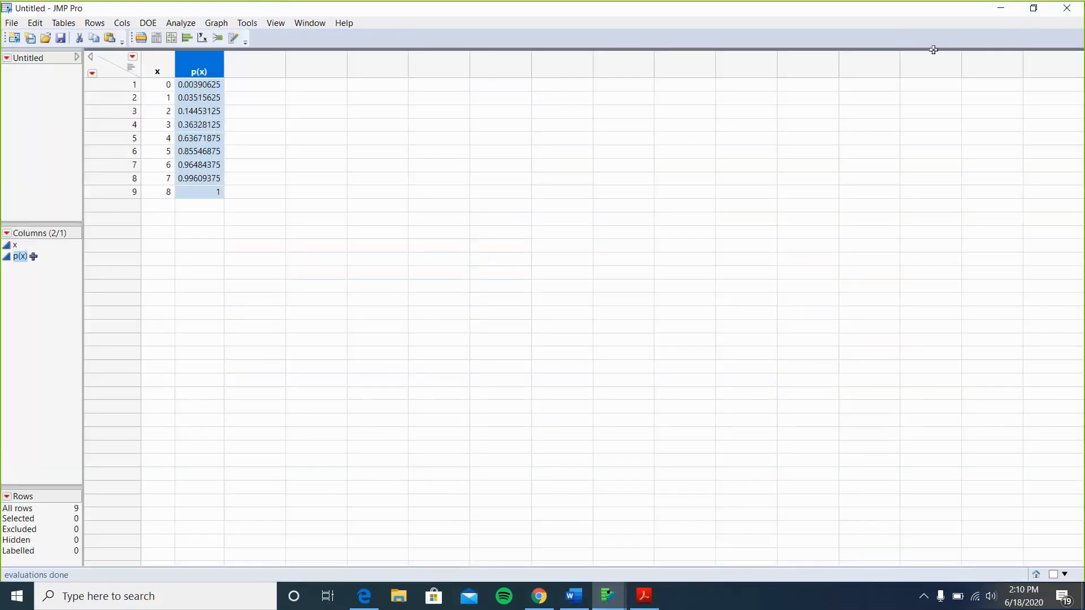
click(1067, 8)
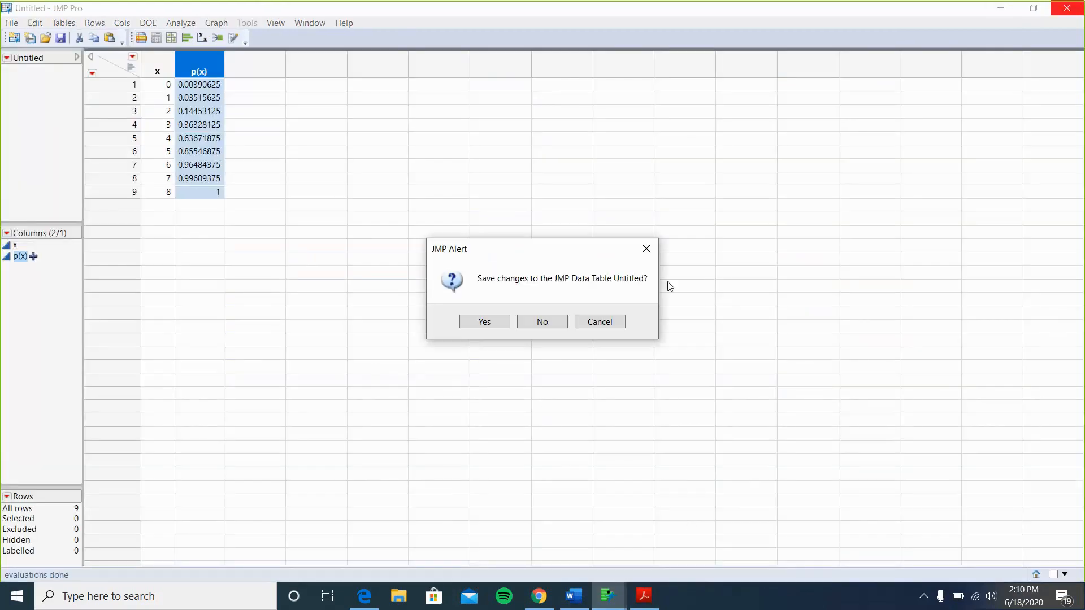
click(557, 318)
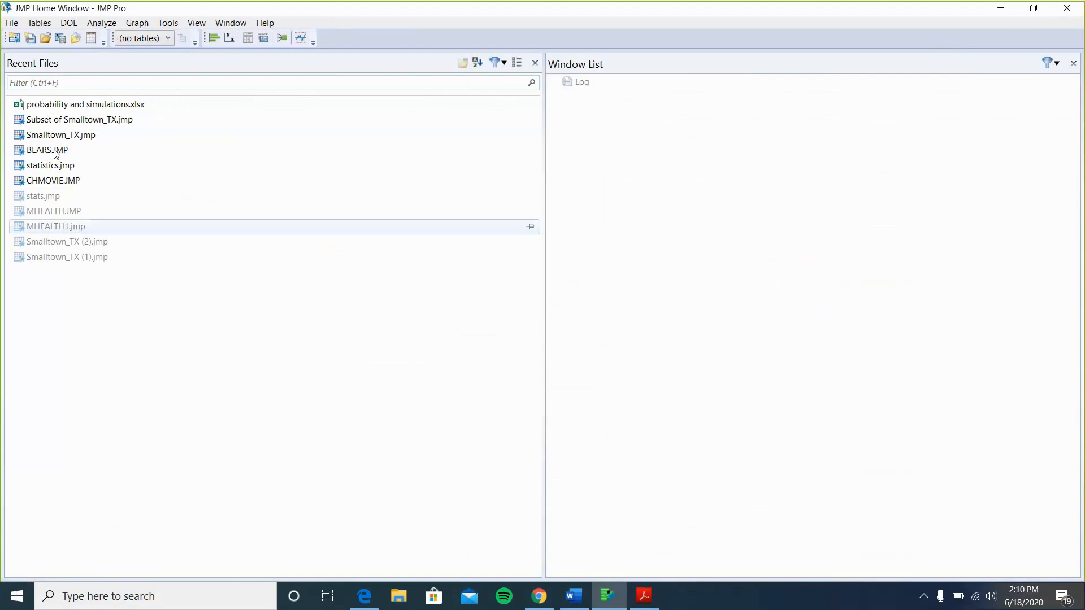
Open the recent file Subset of Smalltown_TX.jmp and run a Distribution analysis with HEIGHT as the Y column
double_click(51, 120)
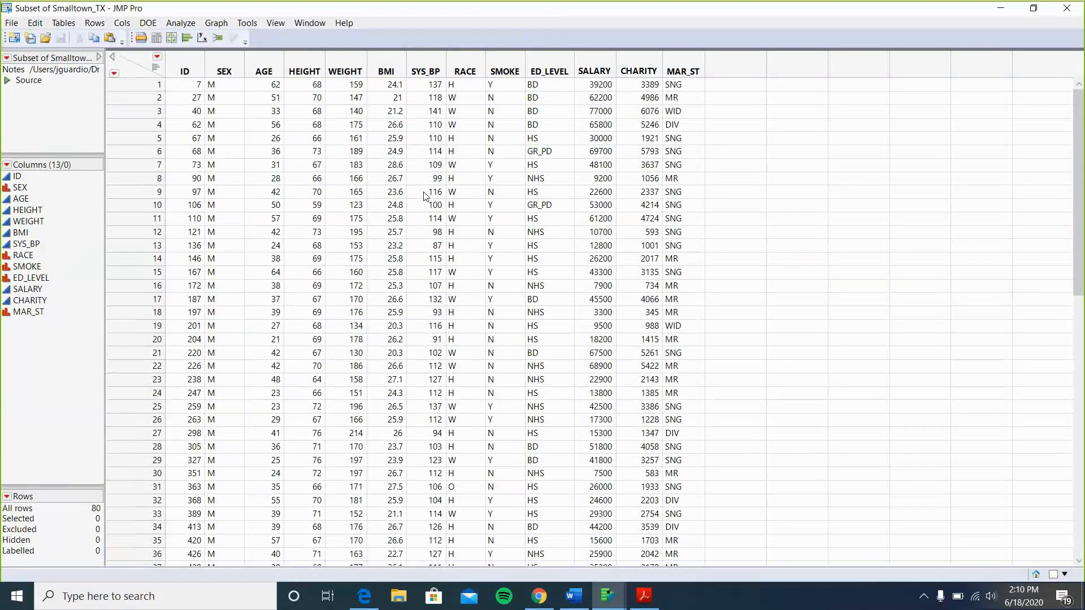
click(187, 26)
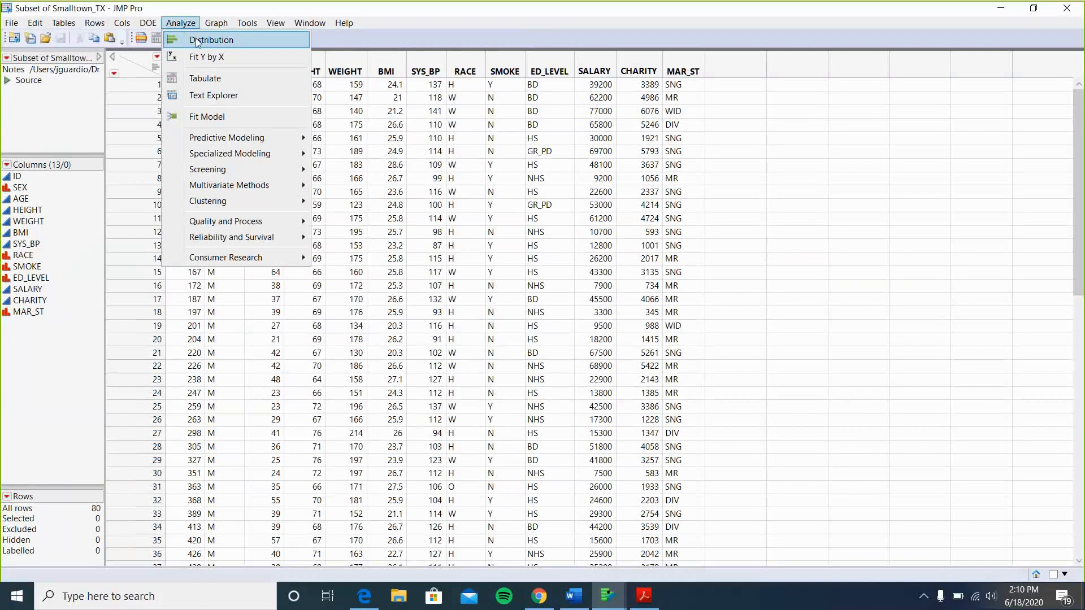
click(196, 39)
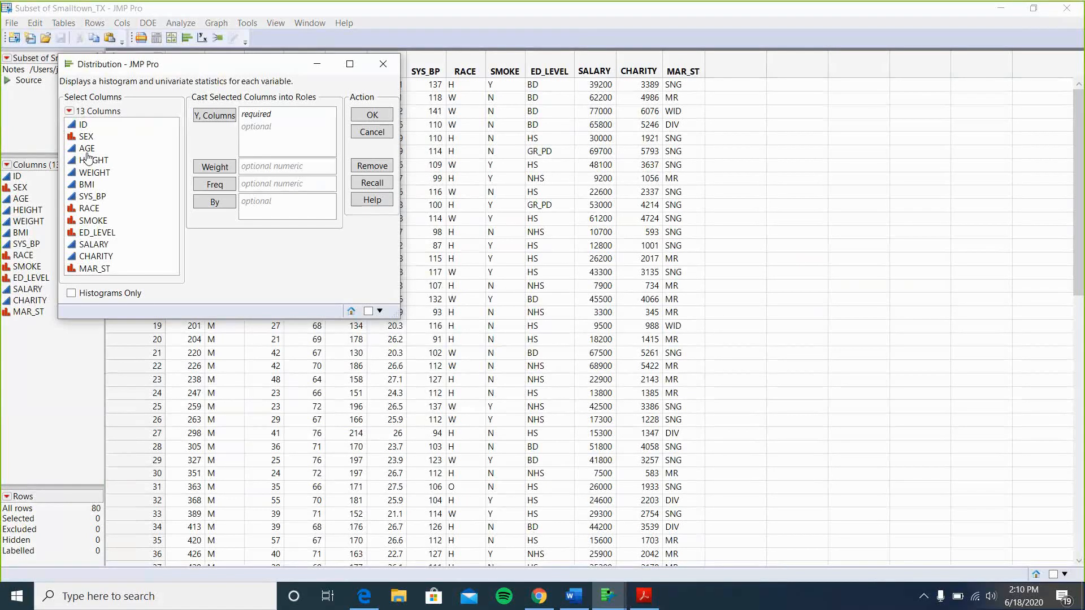
click(85, 161)
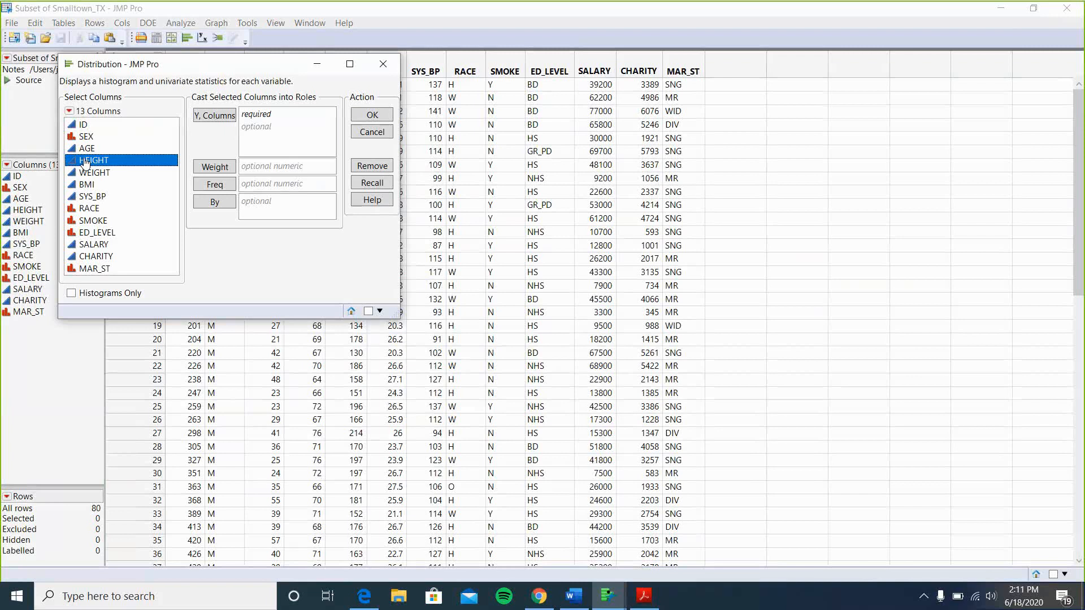
click(202, 116)
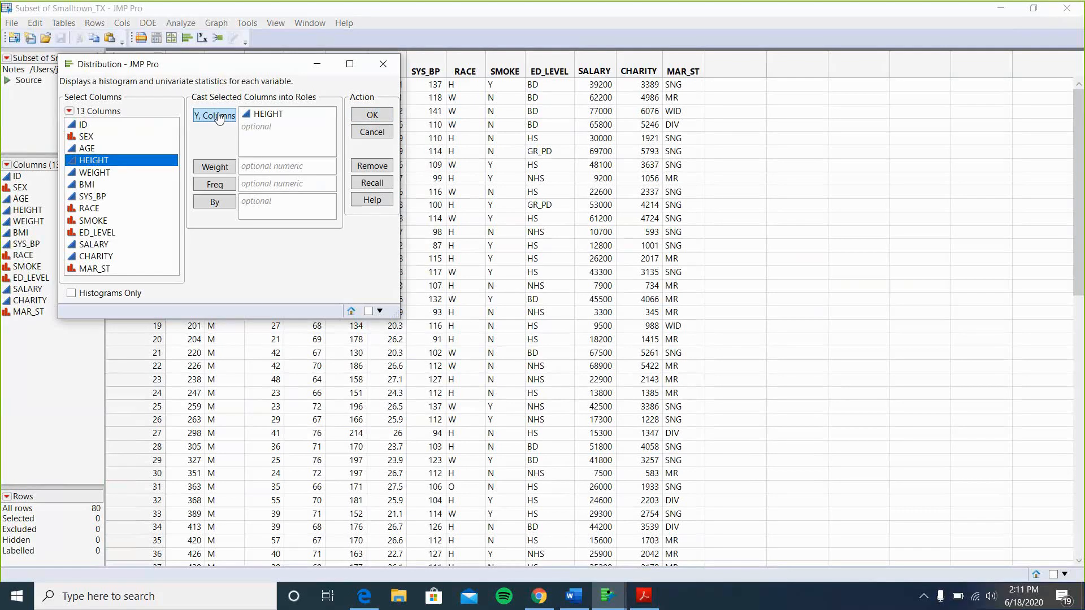
click(387, 120)
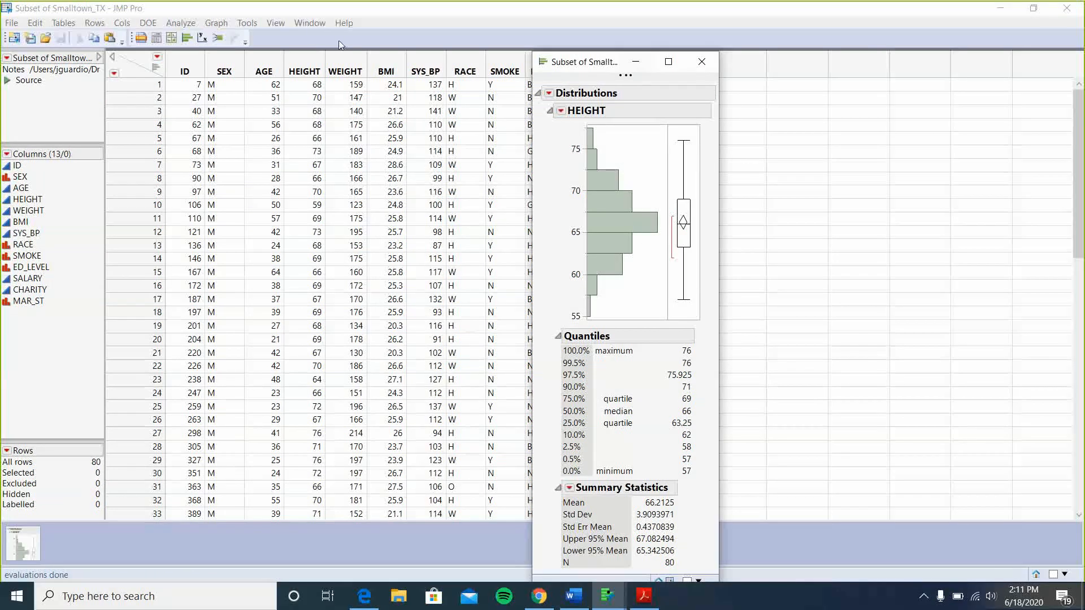
Add a normal quantile plot to the HEIGHT distribution report and fit a continuous normal distribution
drag(604, 61, 327, 35)
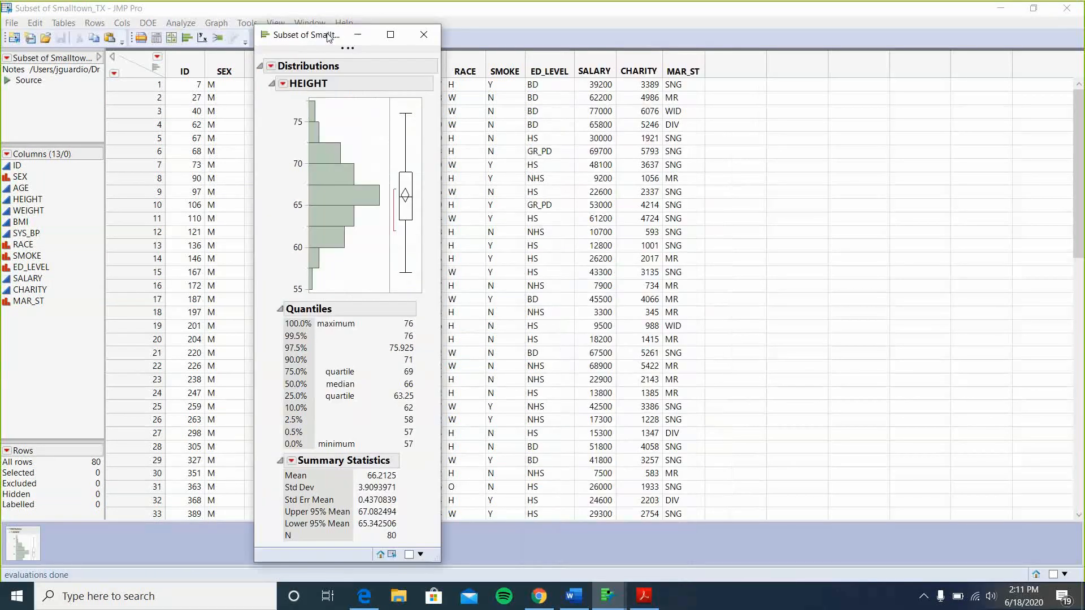
click(284, 85)
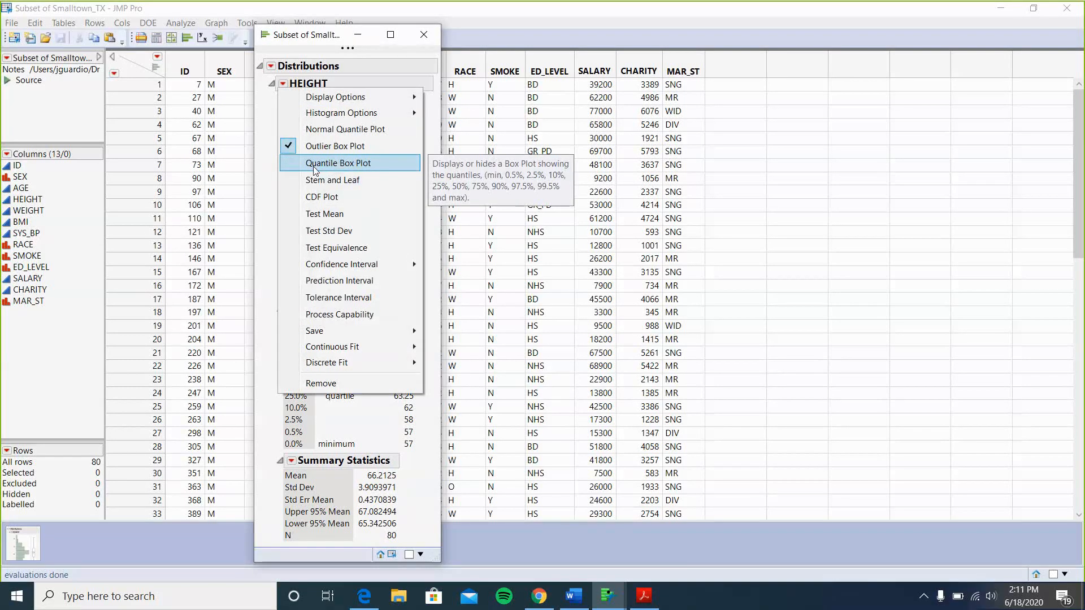
click(317, 130)
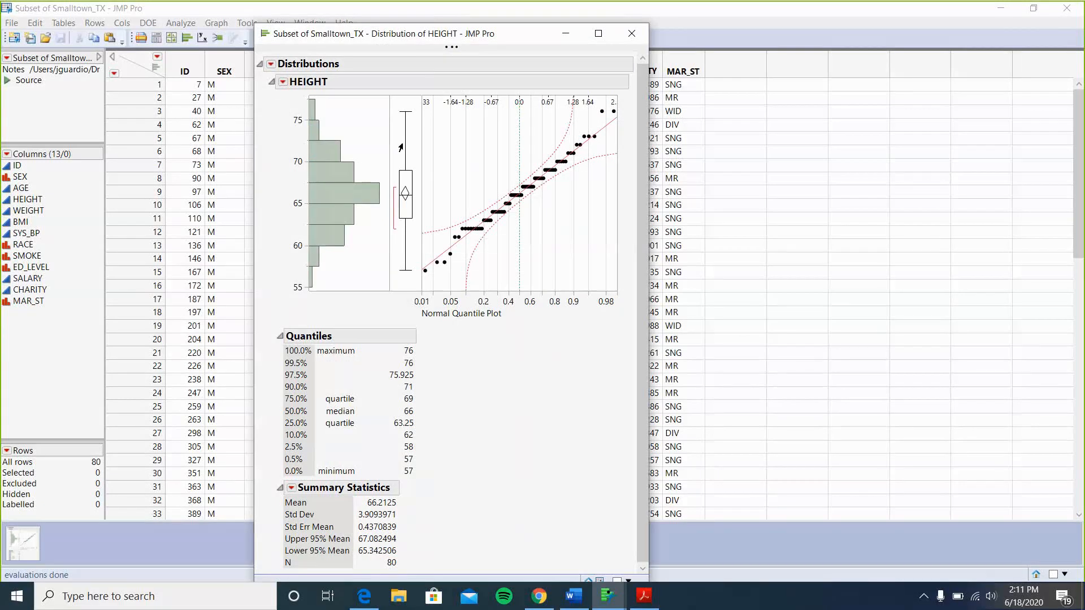
click(283, 81)
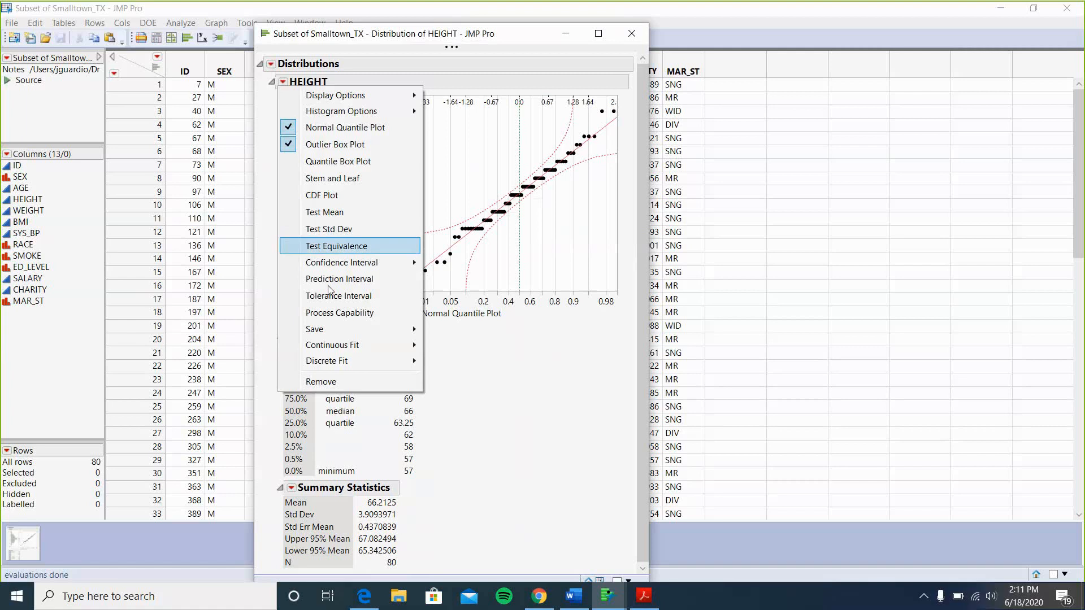
mouse_move(343, 347)
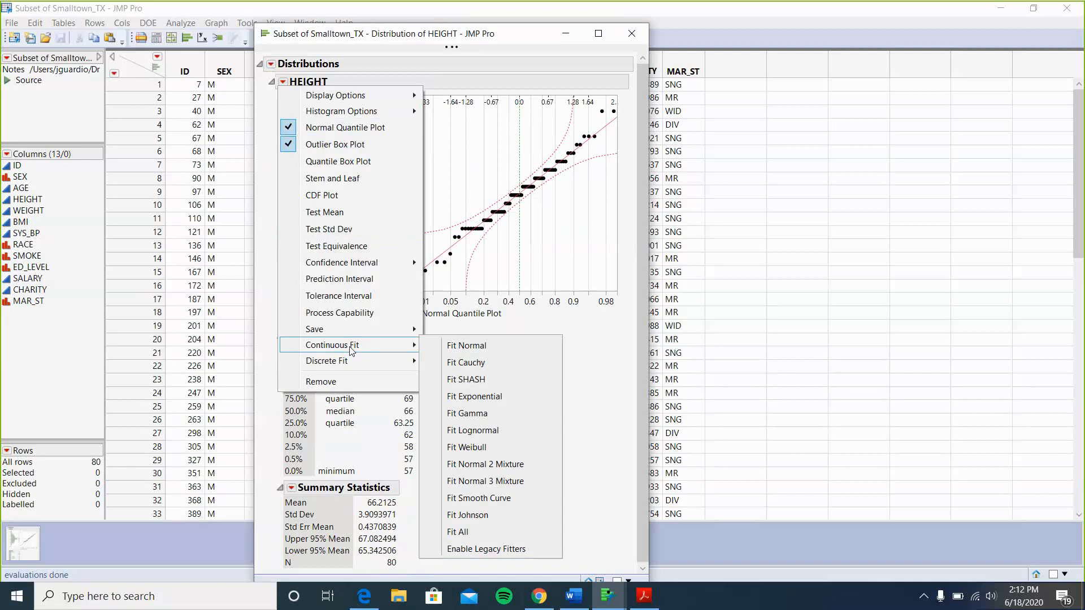
click(449, 347)
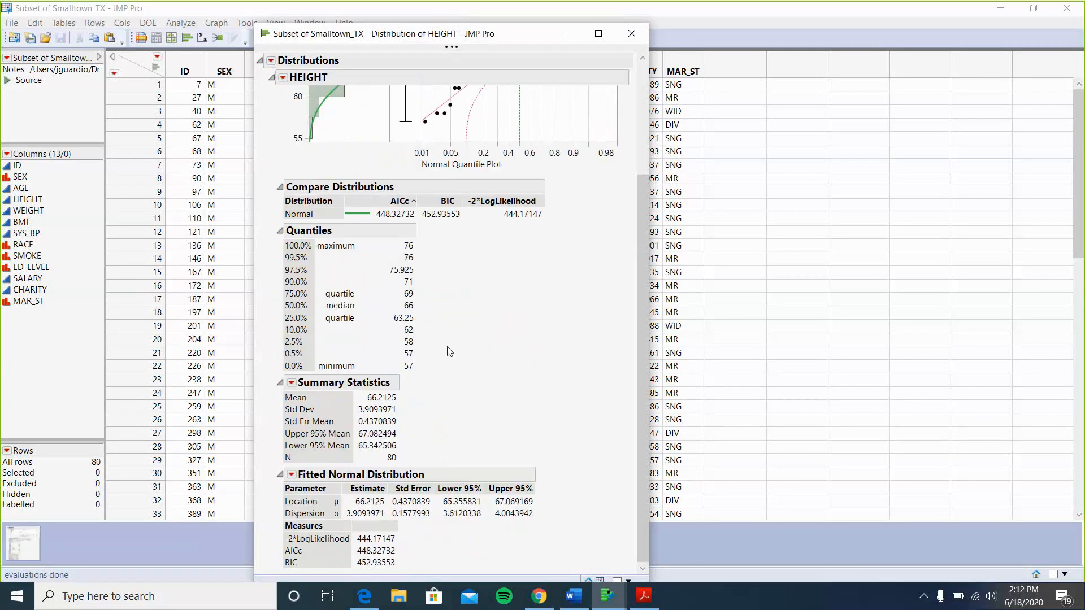
Switch the HEIGHT distribution report to a horizontal layout
scroll(449, 351, up, 3)
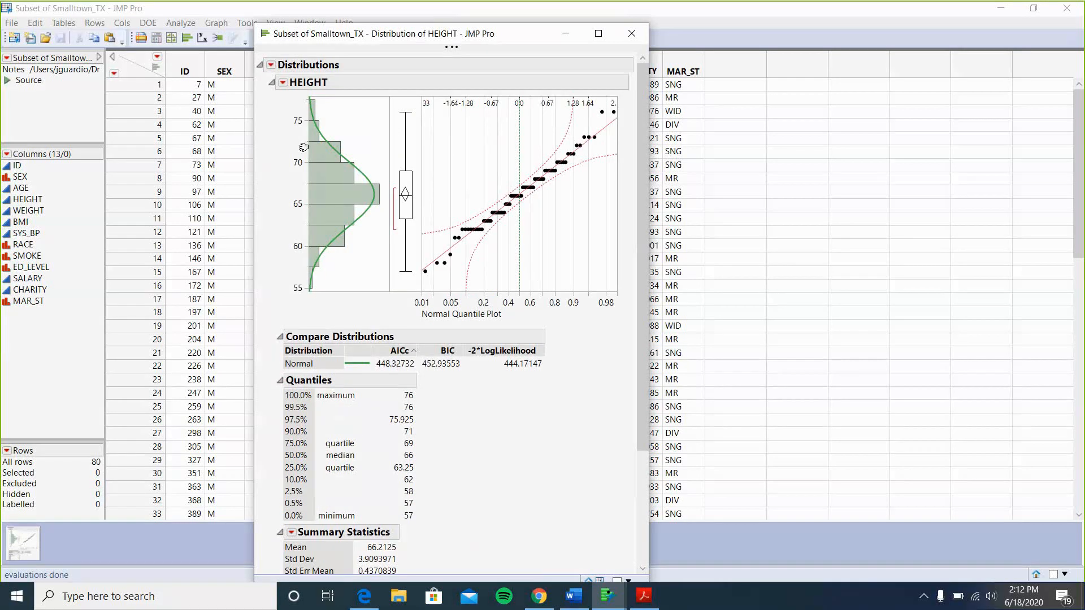
click(283, 84)
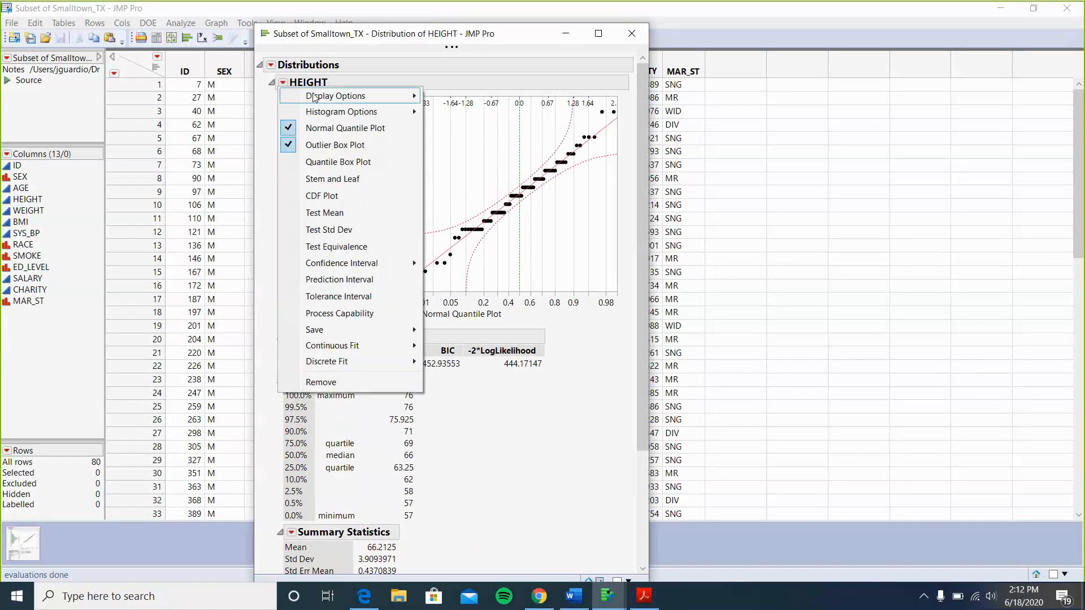
mouse_move(316, 98)
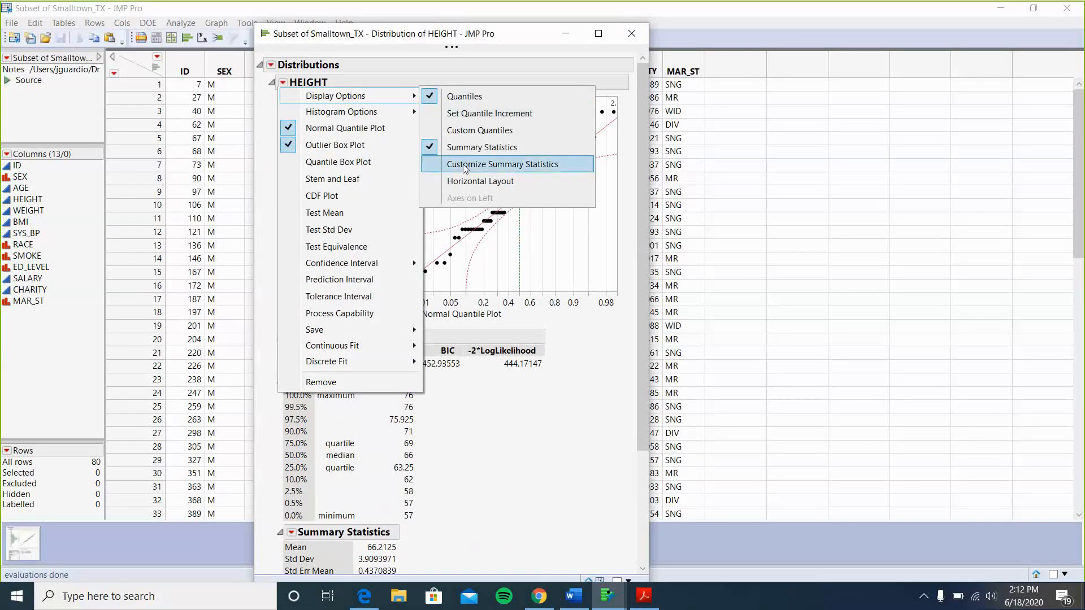
click(472, 185)
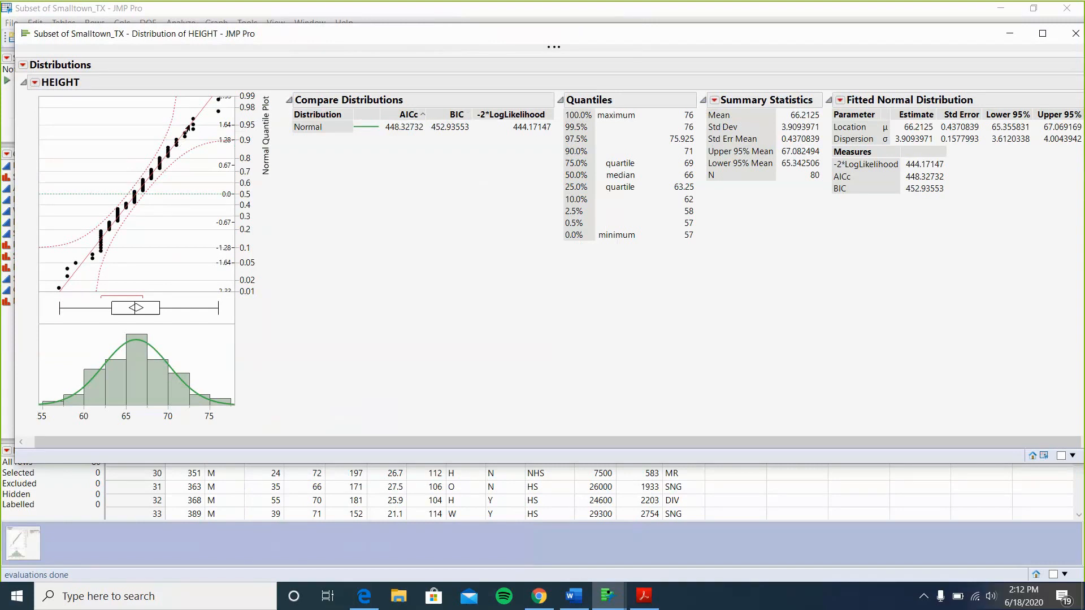
Compare HEIGHT's normal quantile plot with its histogram and fitted curve, and close the report
mouse_move(176, 143)
mouse_move(177, 148)
mouse_move(133, 339)
click(1073, 35)
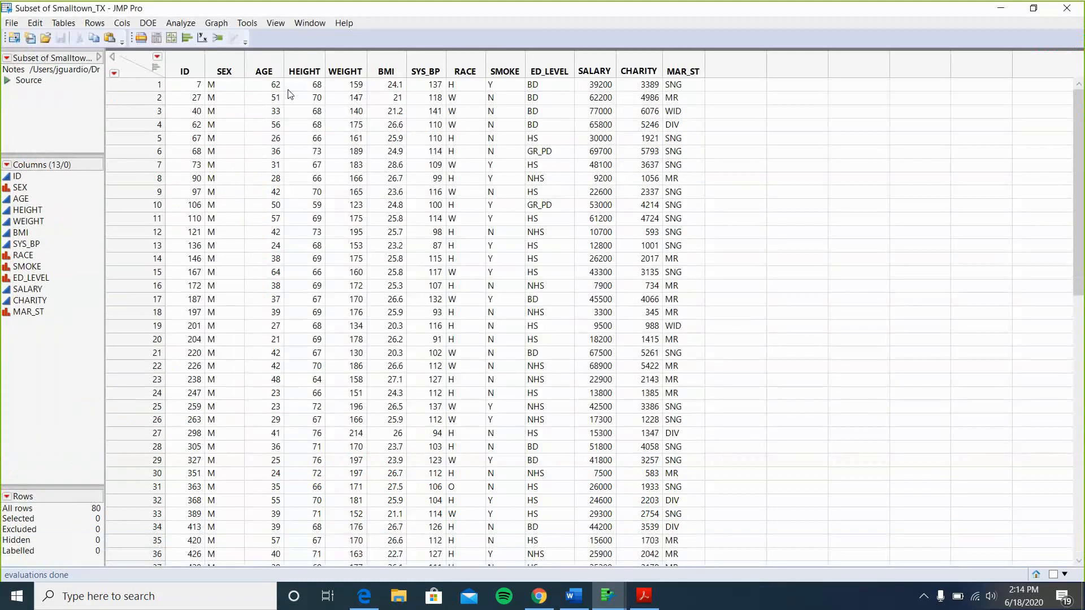
Run a Distribution analysis with WEIGHT as the Y column
click(181, 23)
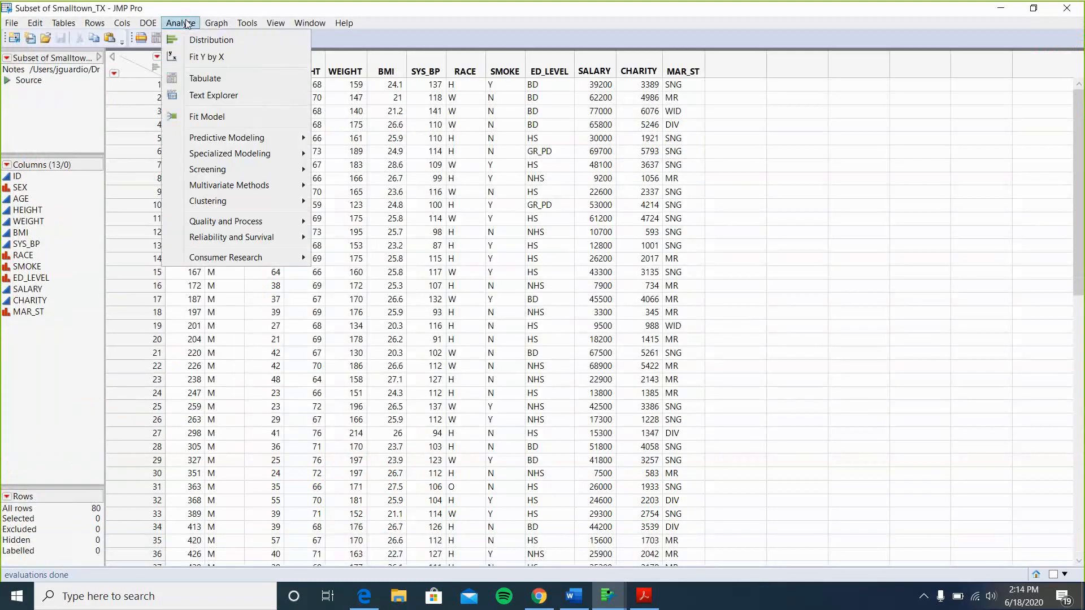
click(214, 41)
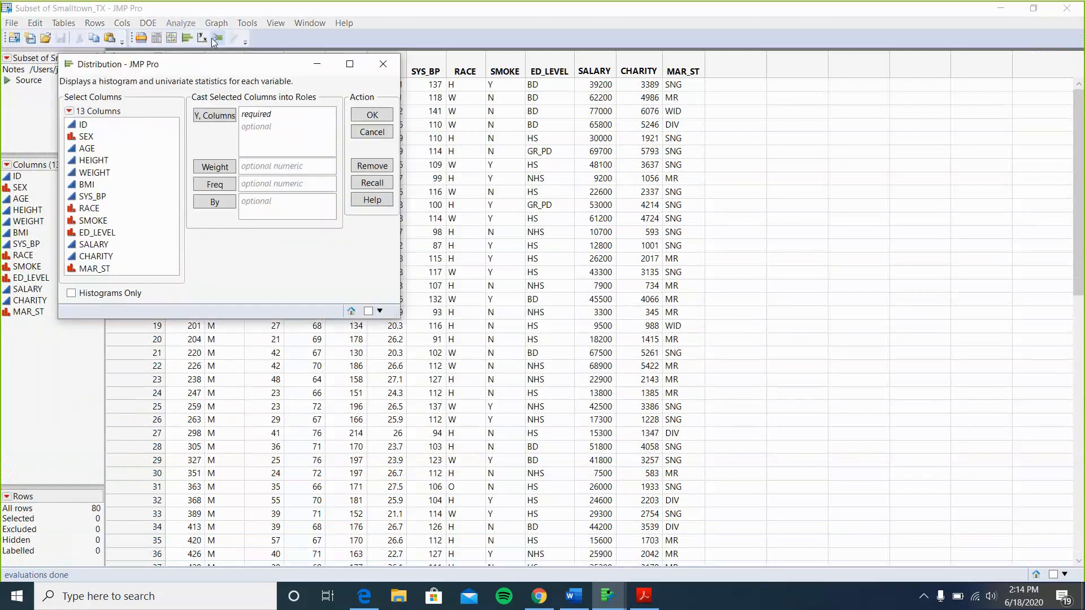
click(93, 173)
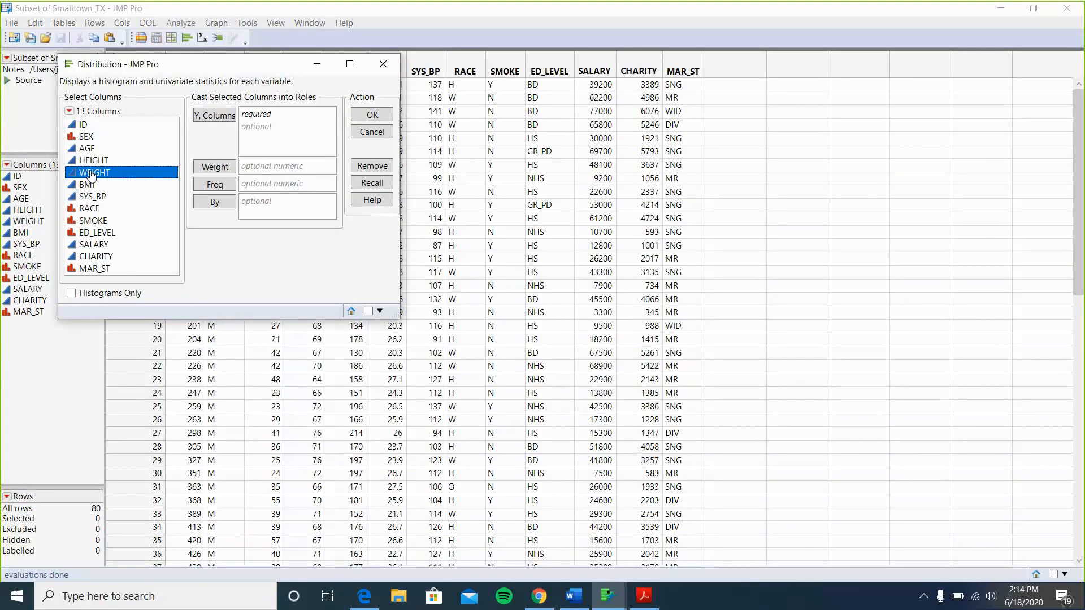
click(213, 115)
click(372, 115)
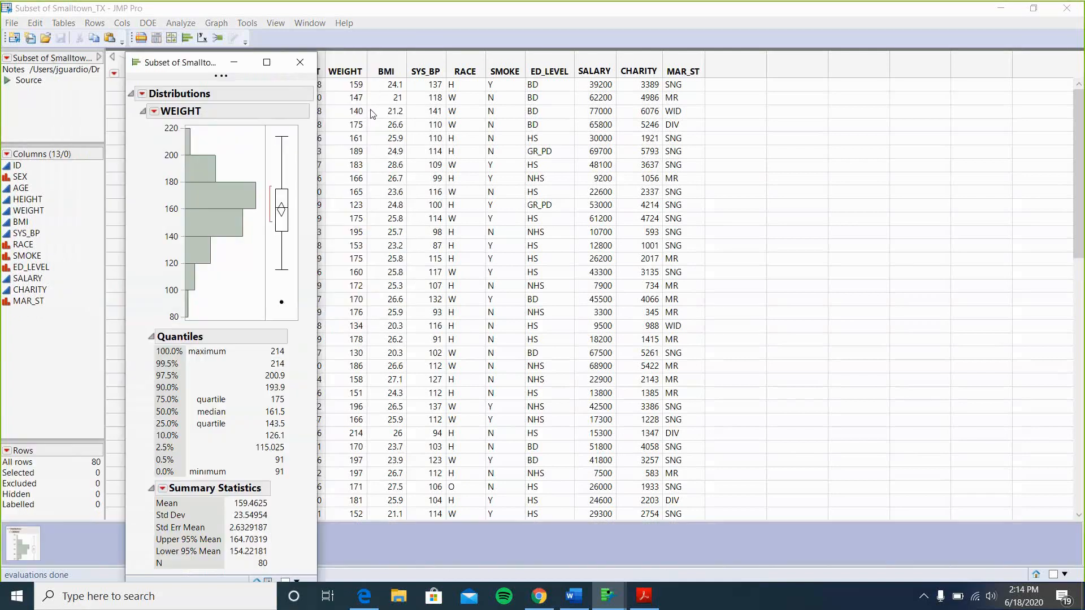
Add a normal quantile plot to the WEIGHT distribution report and fit a continuous normal distribution
click(153, 111)
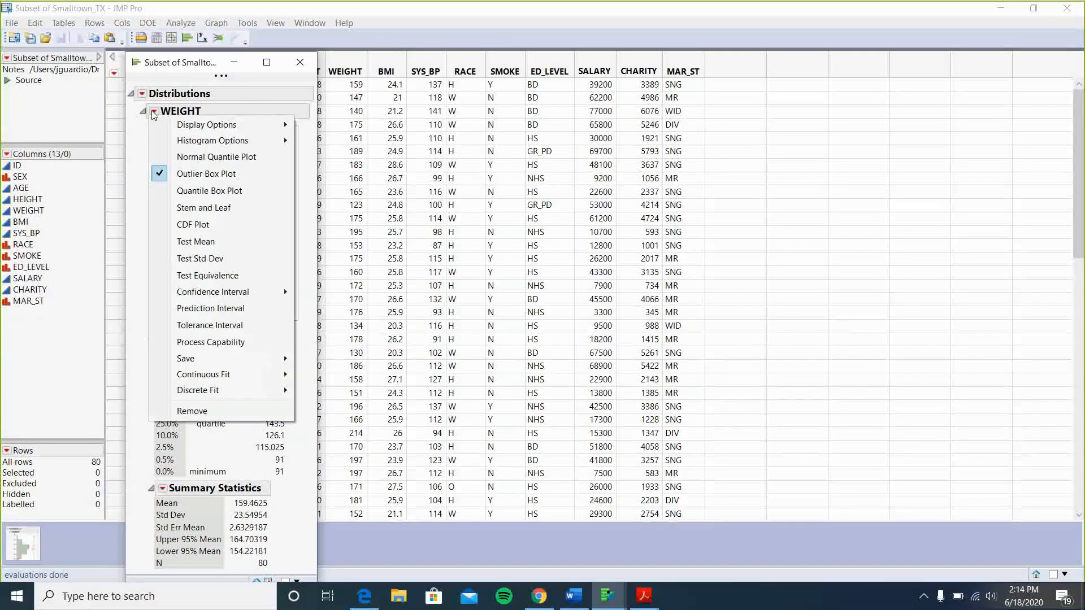
click(176, 158)
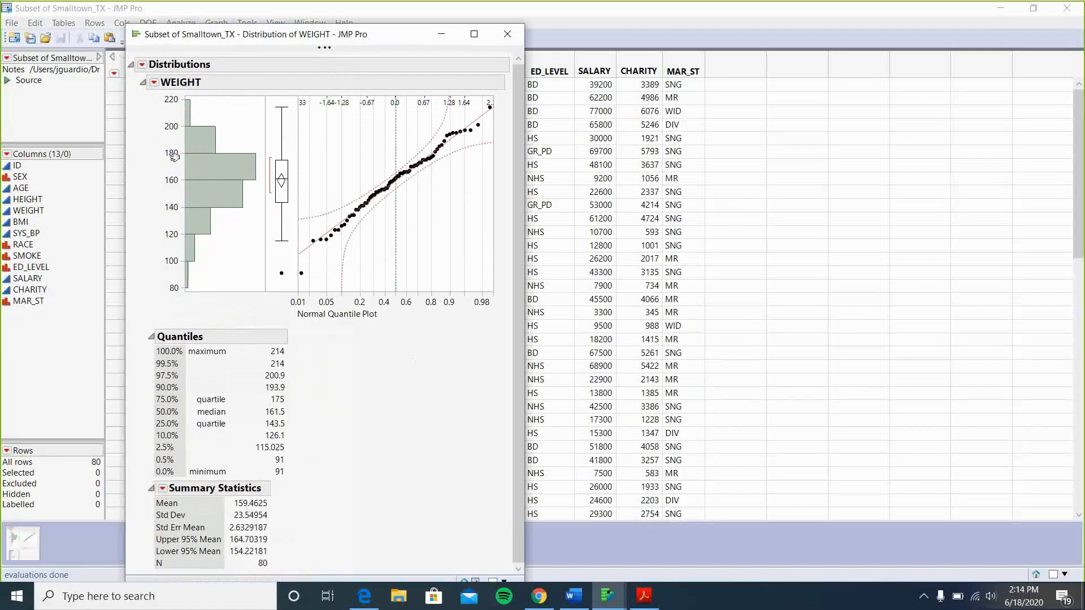
click(153, 82)
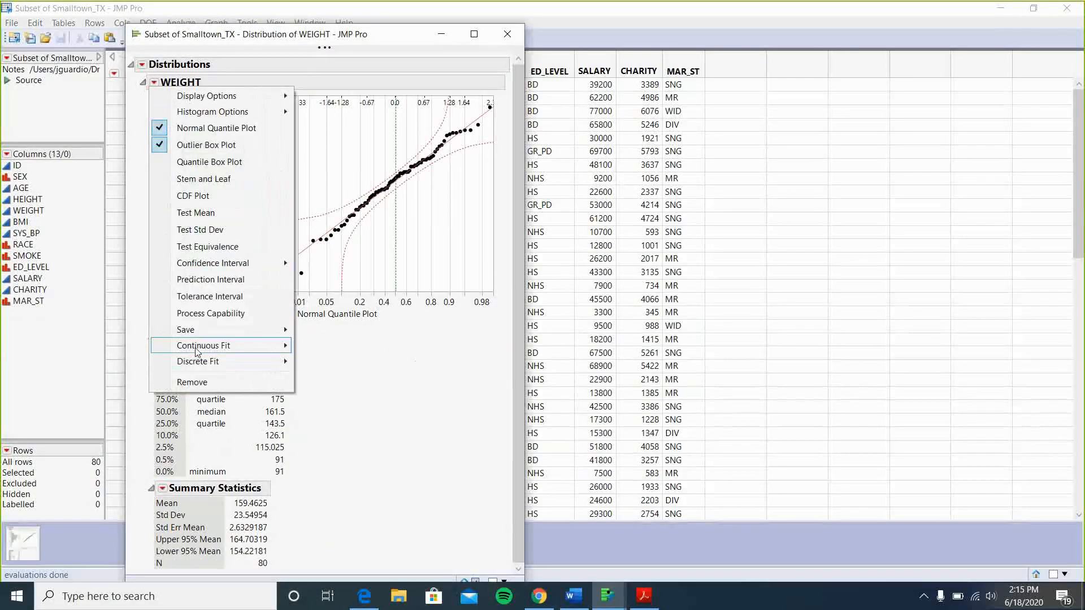
mouse_move(198, 348)
click(361, 346)
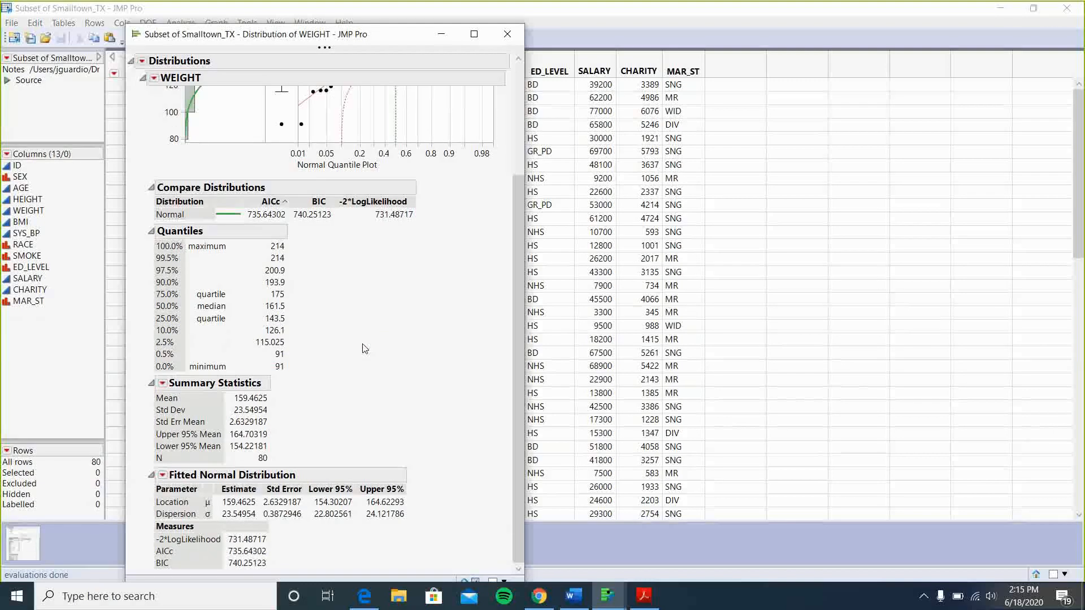
scroll(363, 347, up, 3)
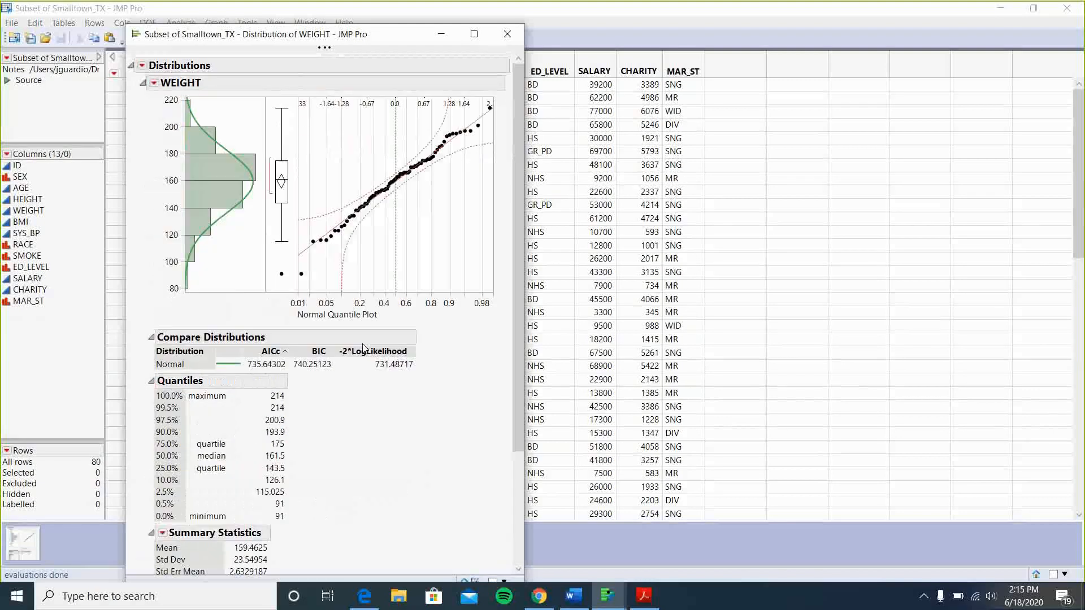
click(153, 83)
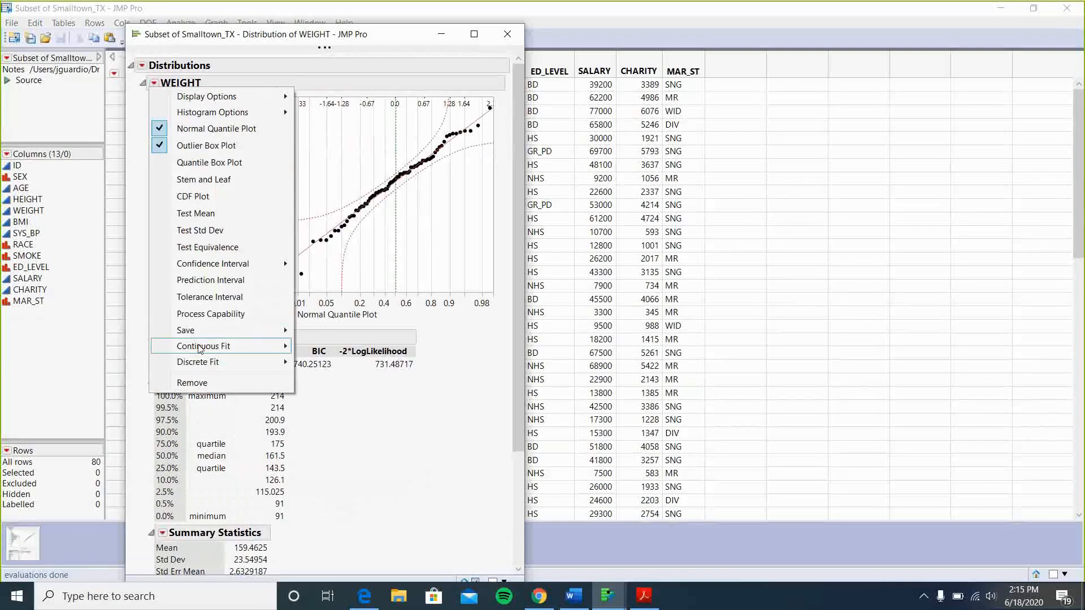
mouse_move(199, 346)
click(350, 351)
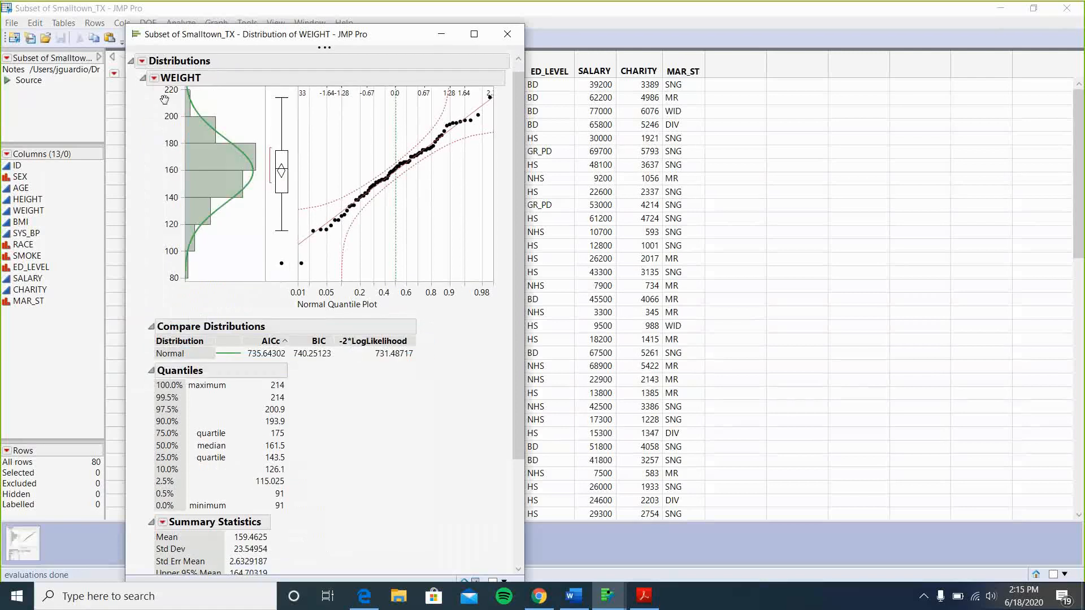
Switch the WEIGHT distribution report to a horizontal layout to examine its plots, and close the report
click(154, 78)
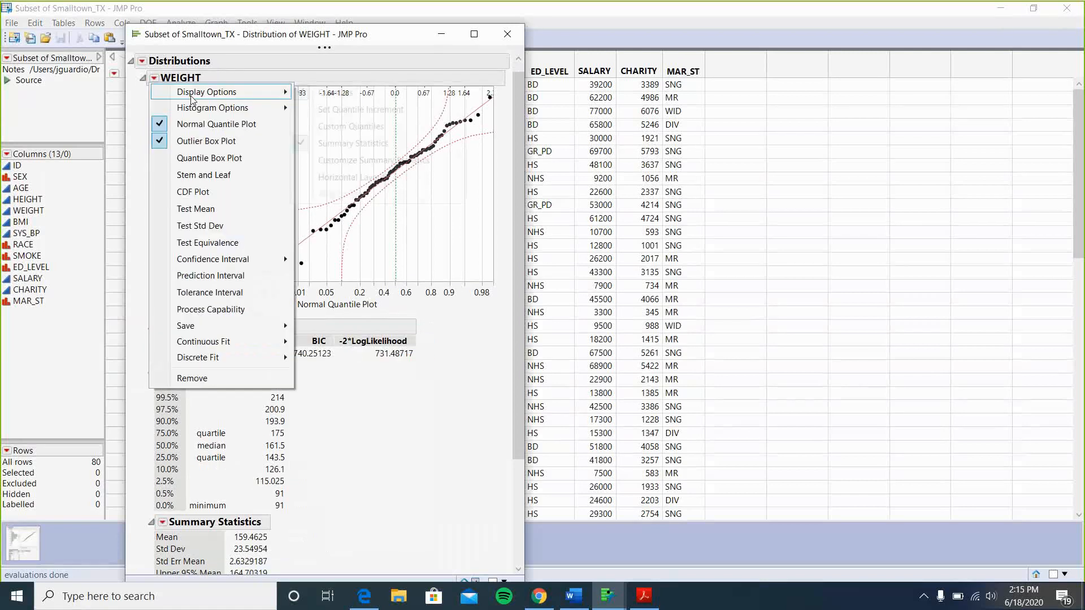
mouse_move(265, 92)
click(352, 176)
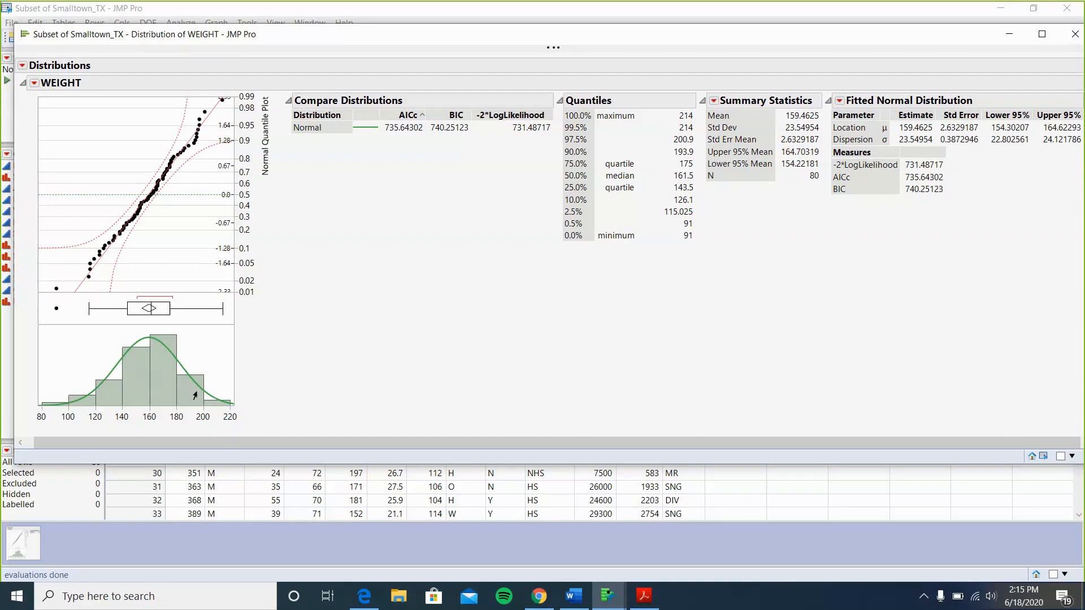
mouse_move(195, 396)
click(1075, 37)
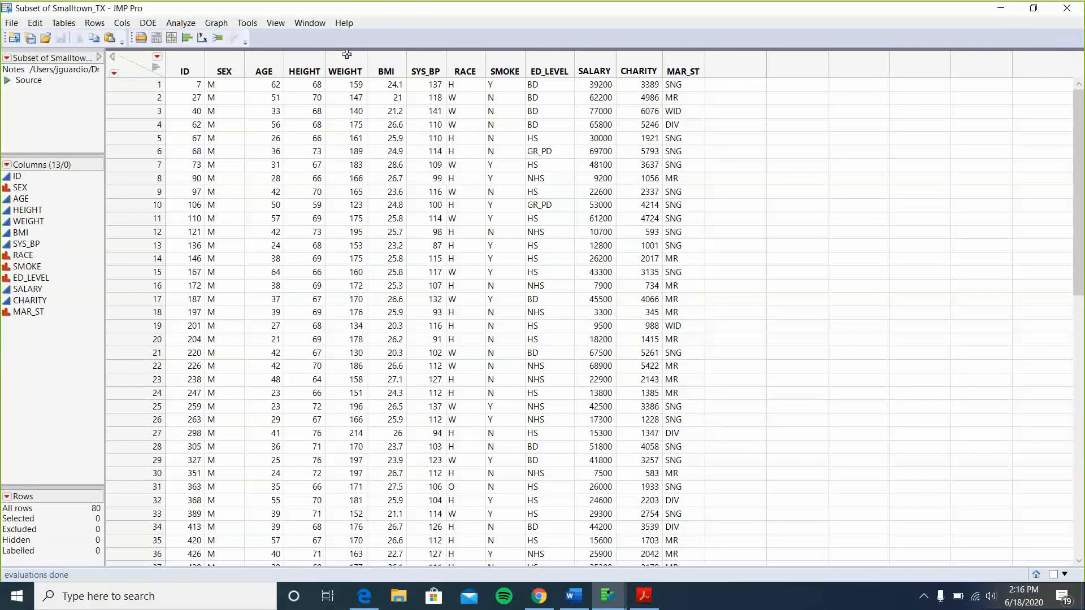
click(310, 64)
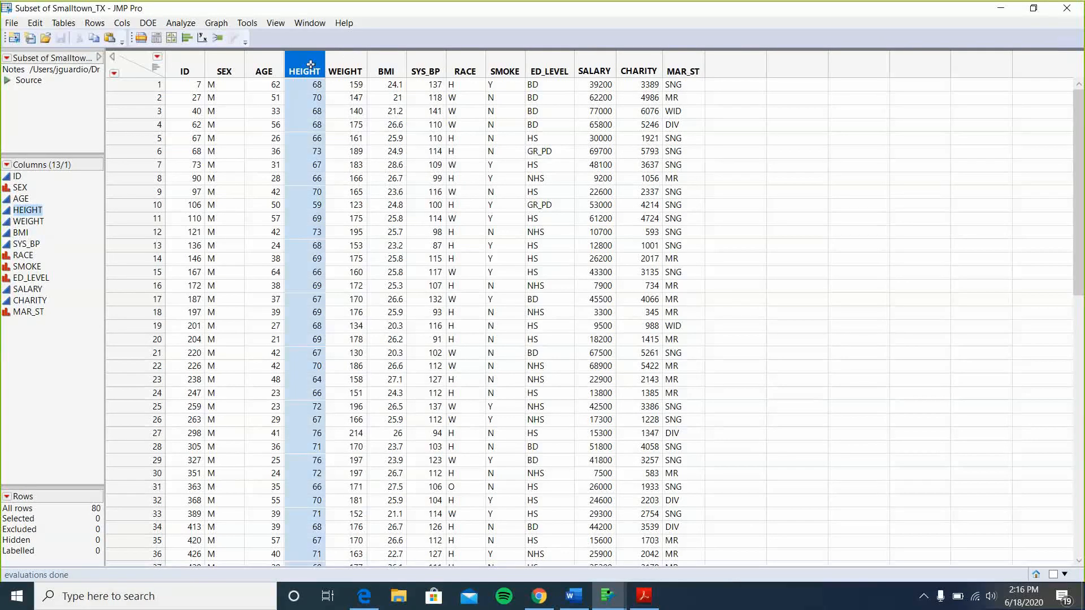
click(181, 23)
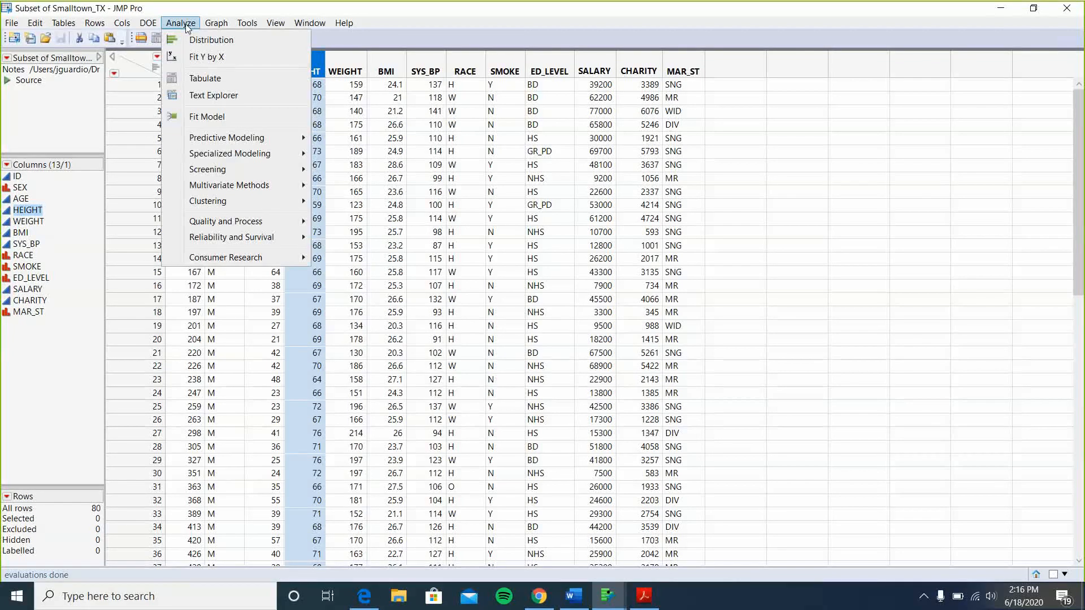
click(742, 152)
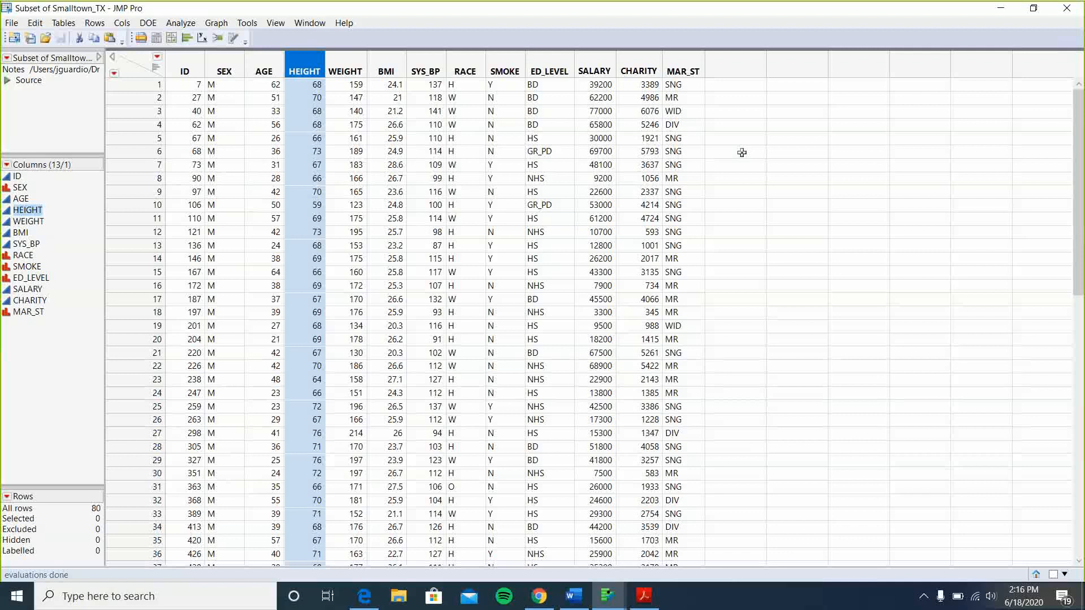
Add a new column after MAR_ST and enter transformation as its column name
double_click(737, 69)
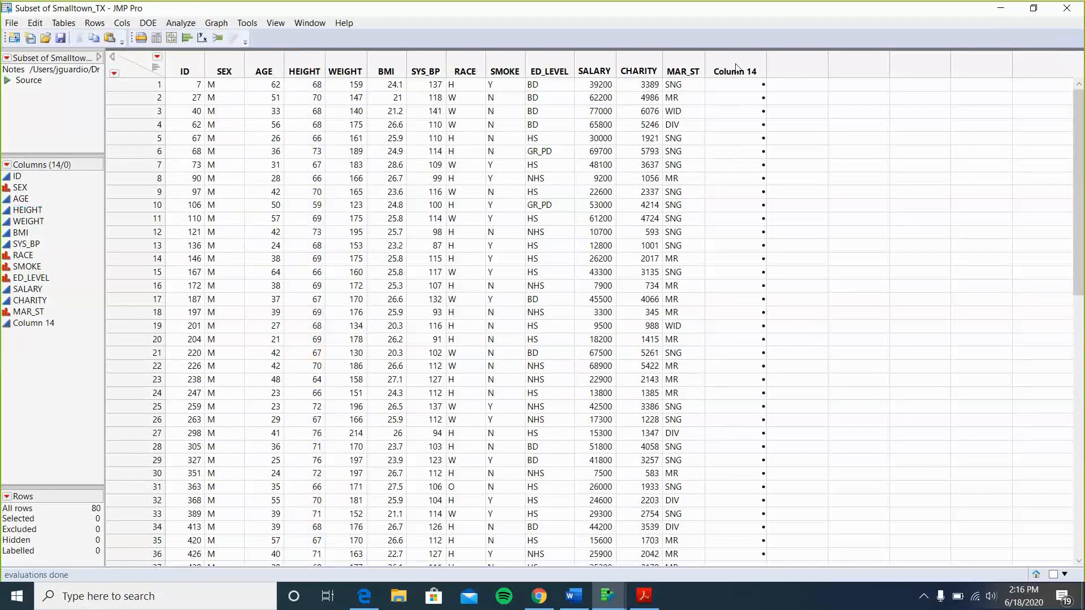
key(ctrl+z)
double_click(738, 68)
click(736, 68)
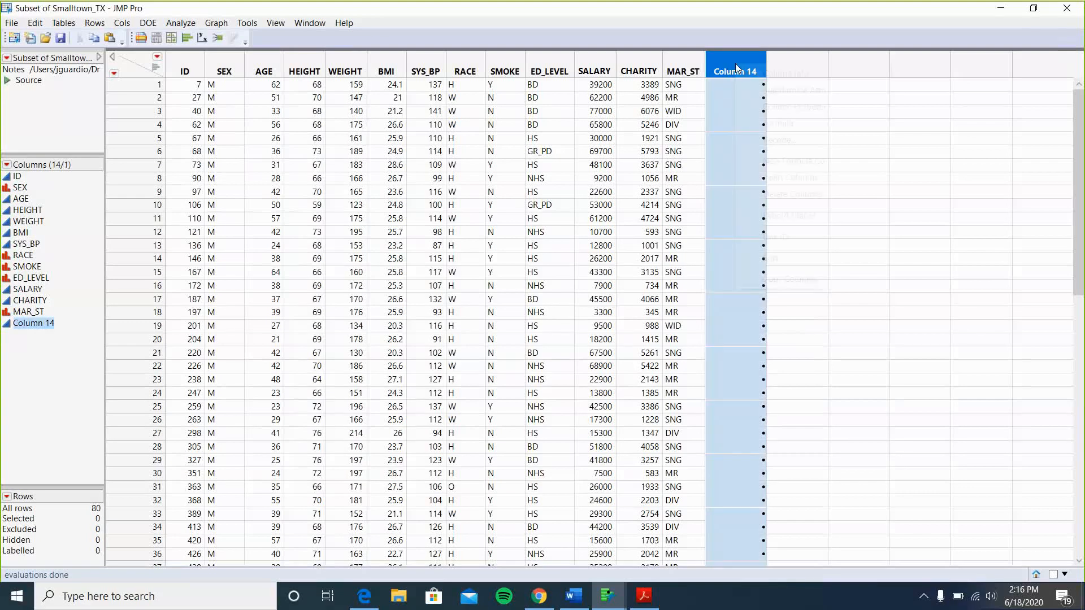
right_click(736, 68)
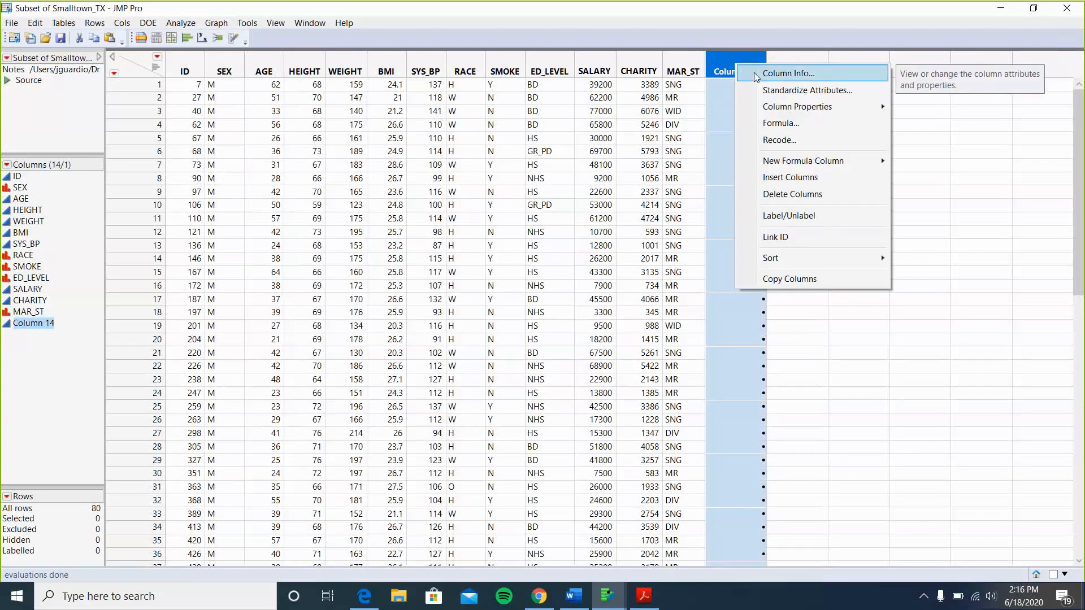
click(755, 72)
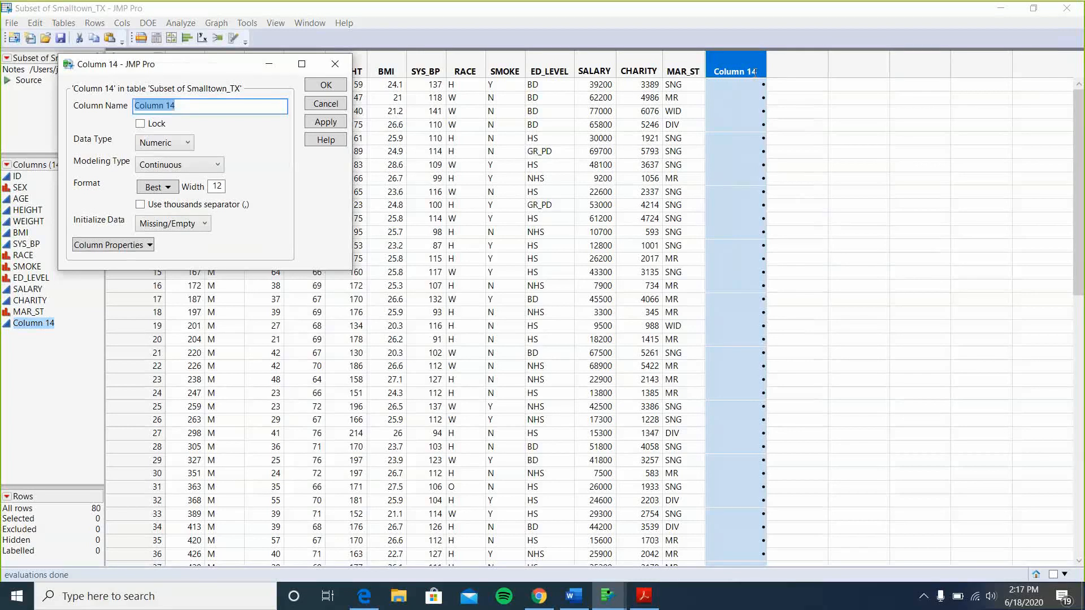
text(transformation)
click(272, 234)
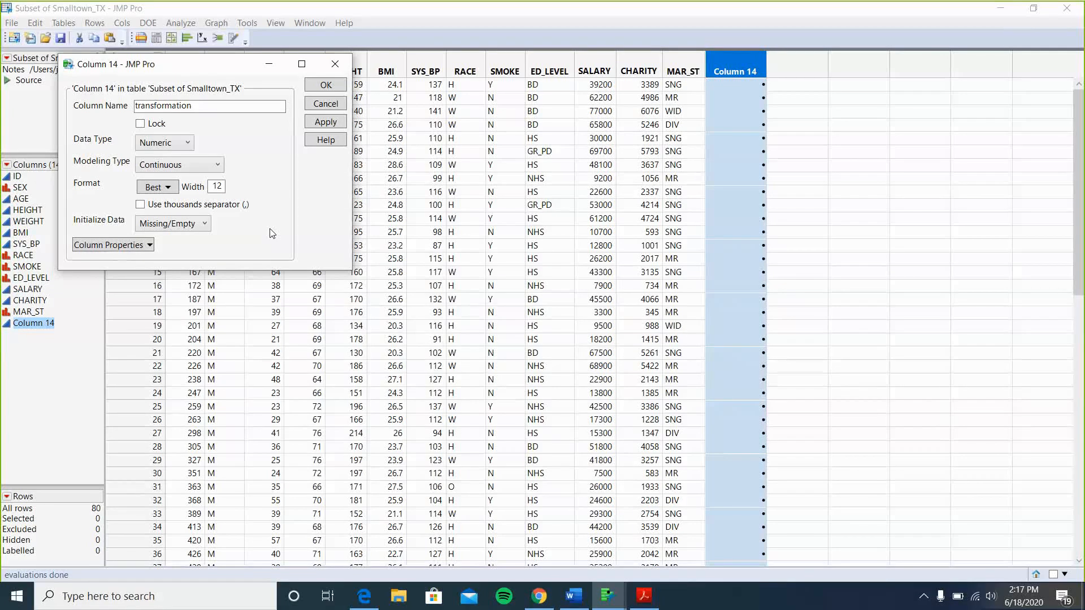
Give the new column a Formula property and open its formula editor
click(125, 246)
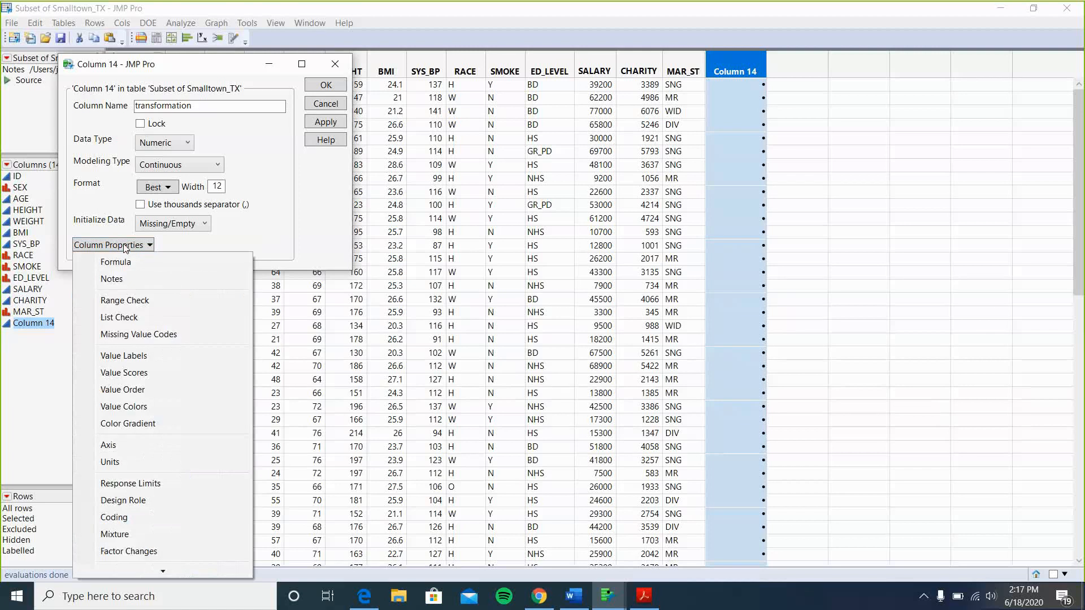
click(125, 262)
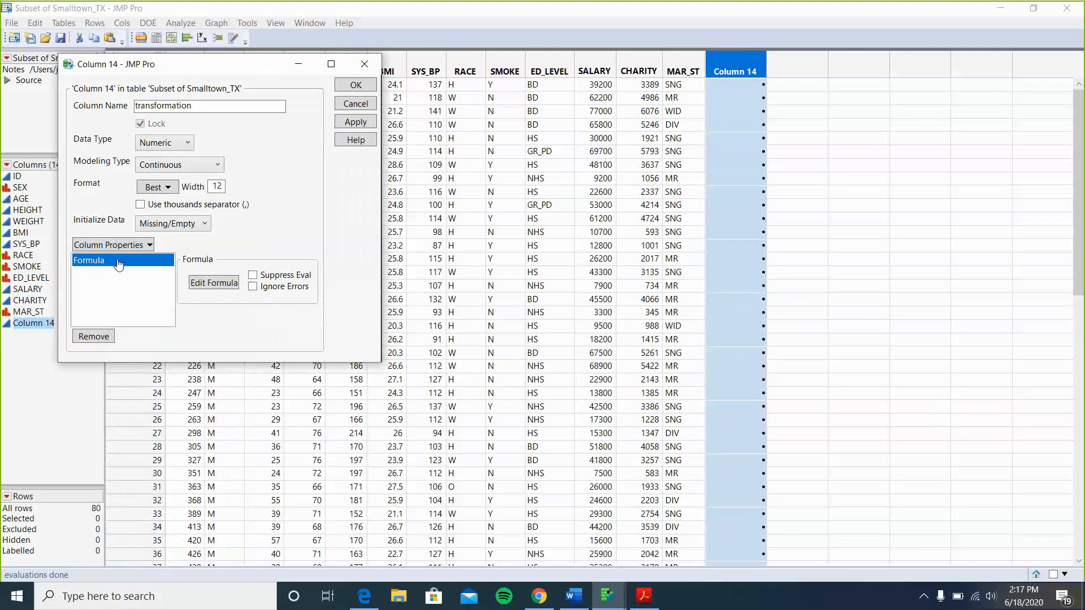
click(215, 283)
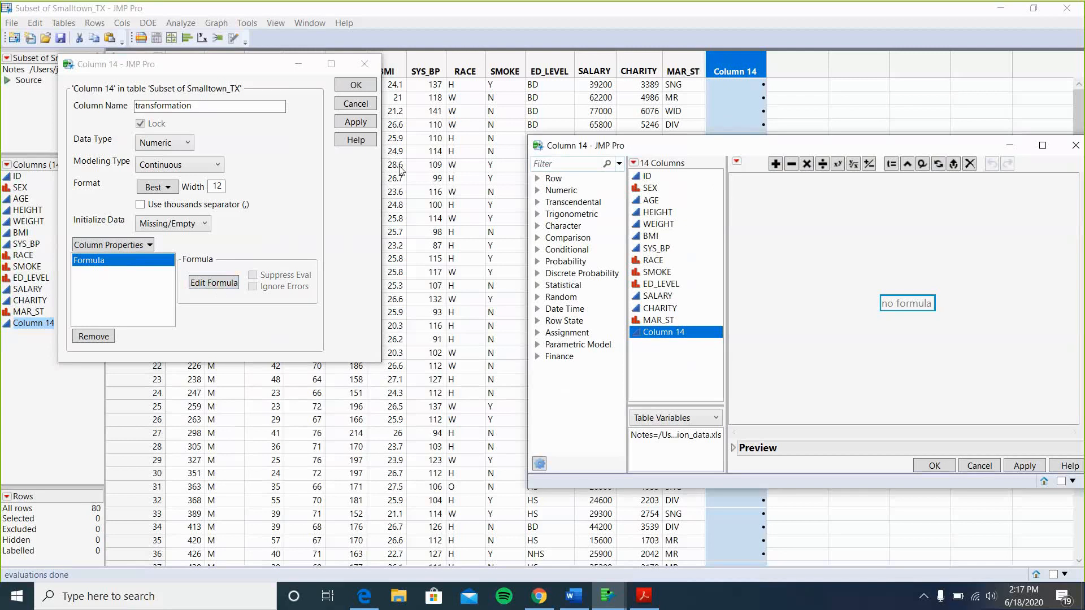
drag(315, 112, 315, 113)
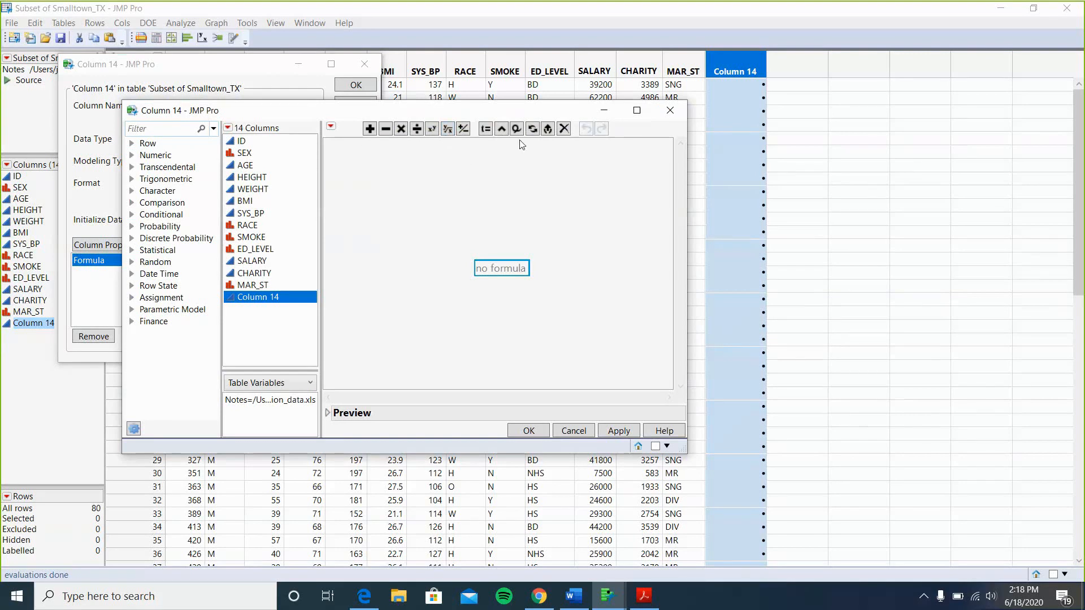
Build the new column's formula as a root of HEIGHT with an index of 2
click(448, 130)
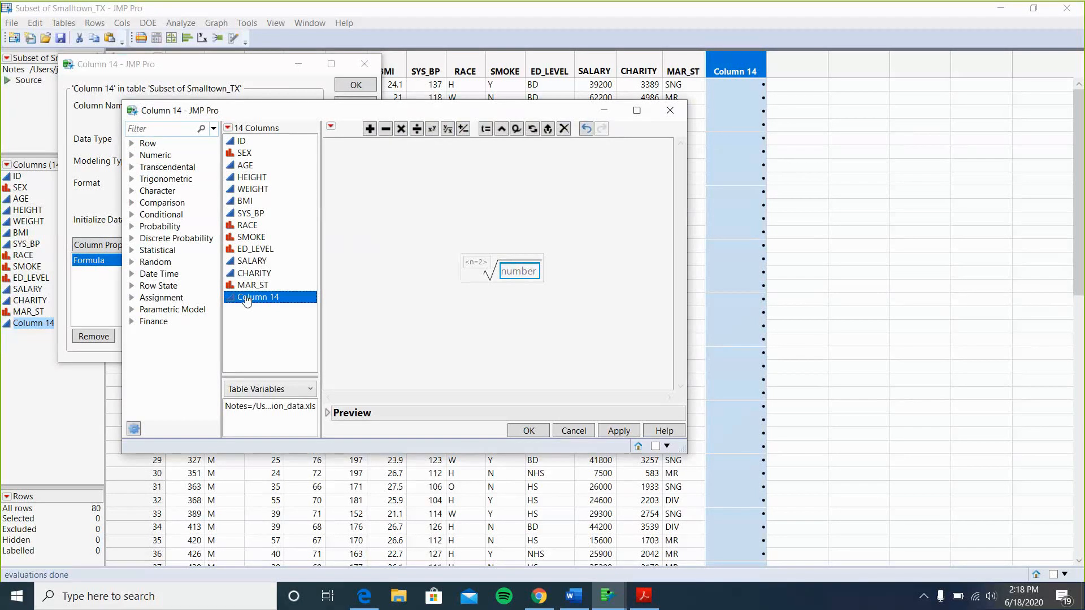
drag(247, 299, 276, 303)
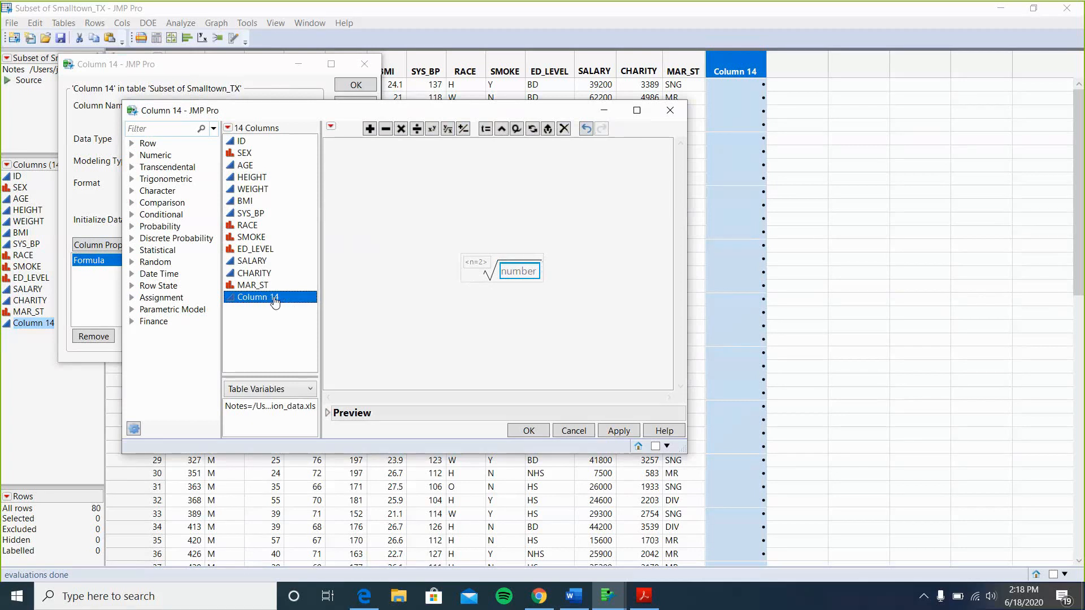
drag(257, 178, 519, 271)
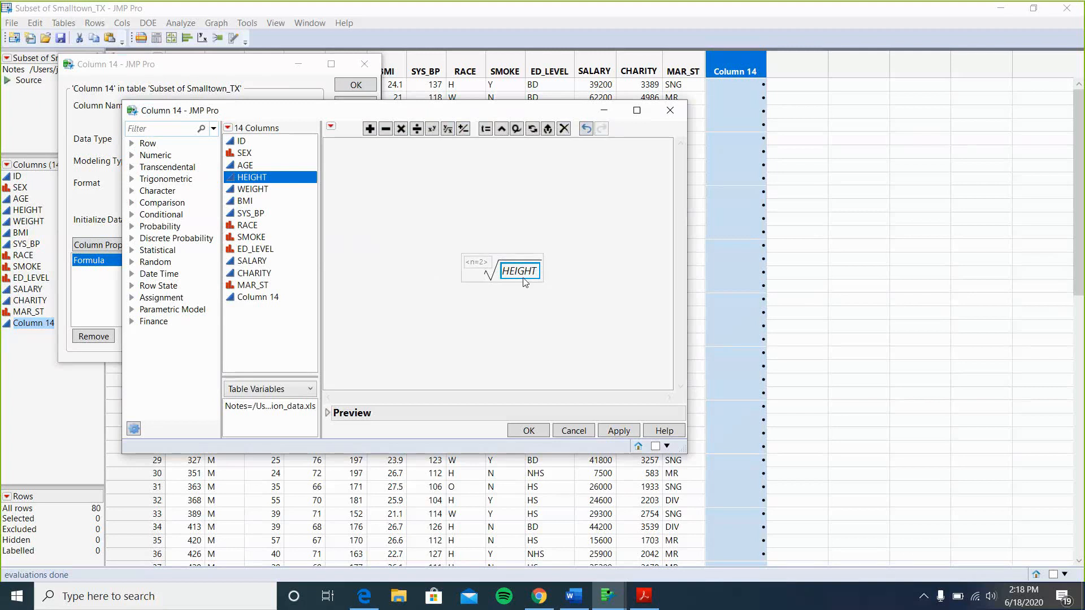
click(478, 265)
text(2)
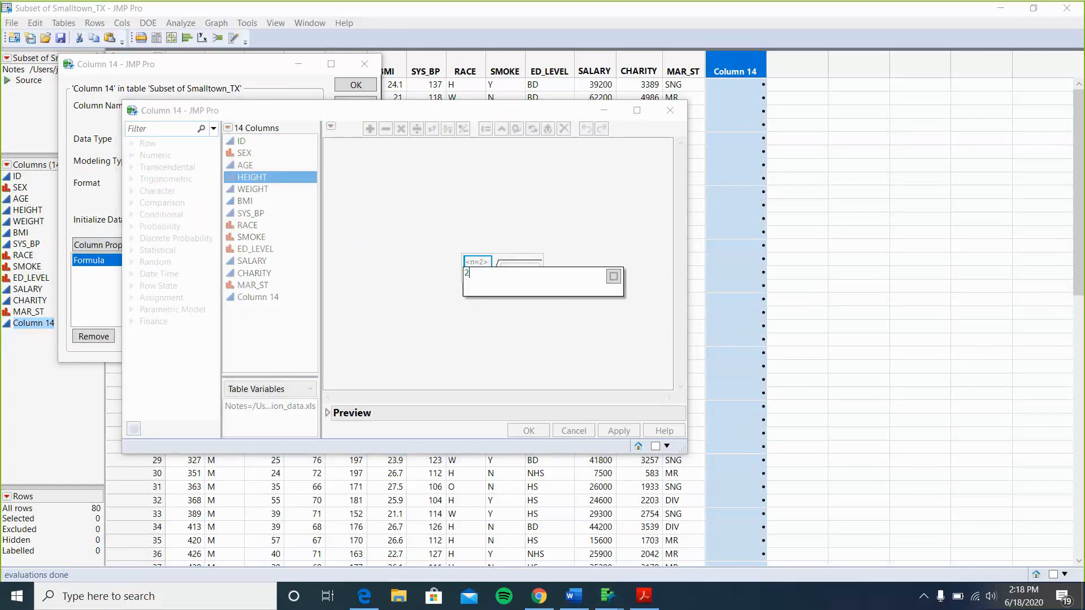
key(Return)
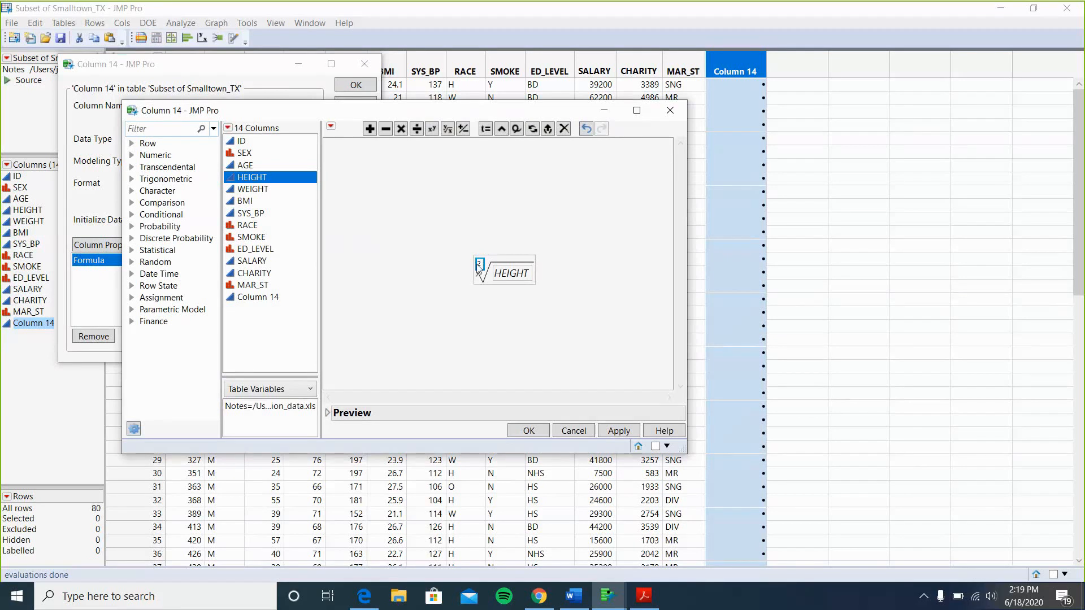
click(615, 276)
Apply the square-root formula to the new column and save its column settings under the name transformation
click(617, 431)
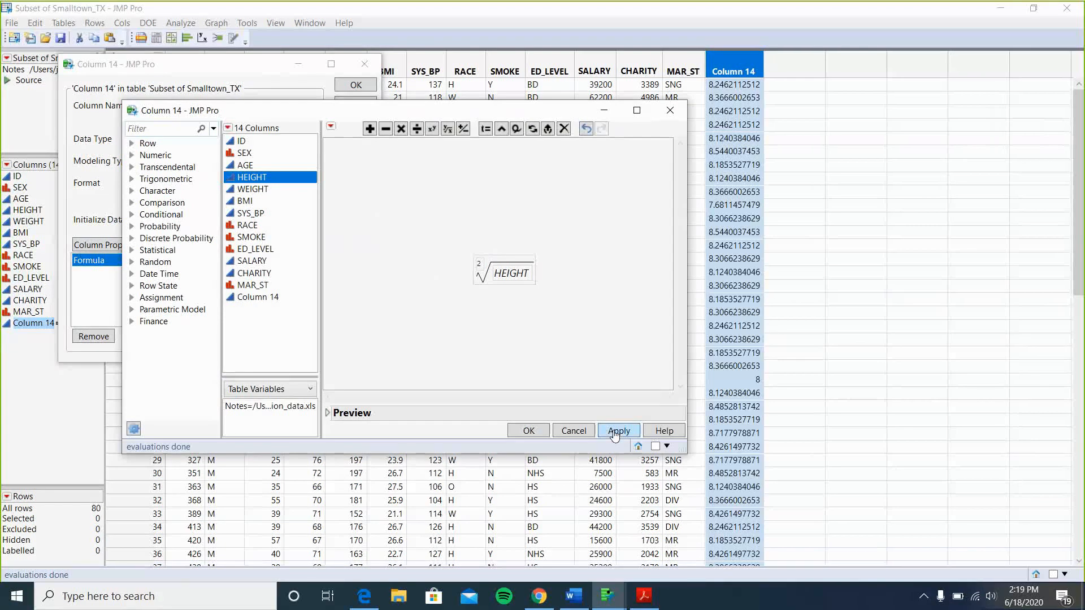
click(526, 432)
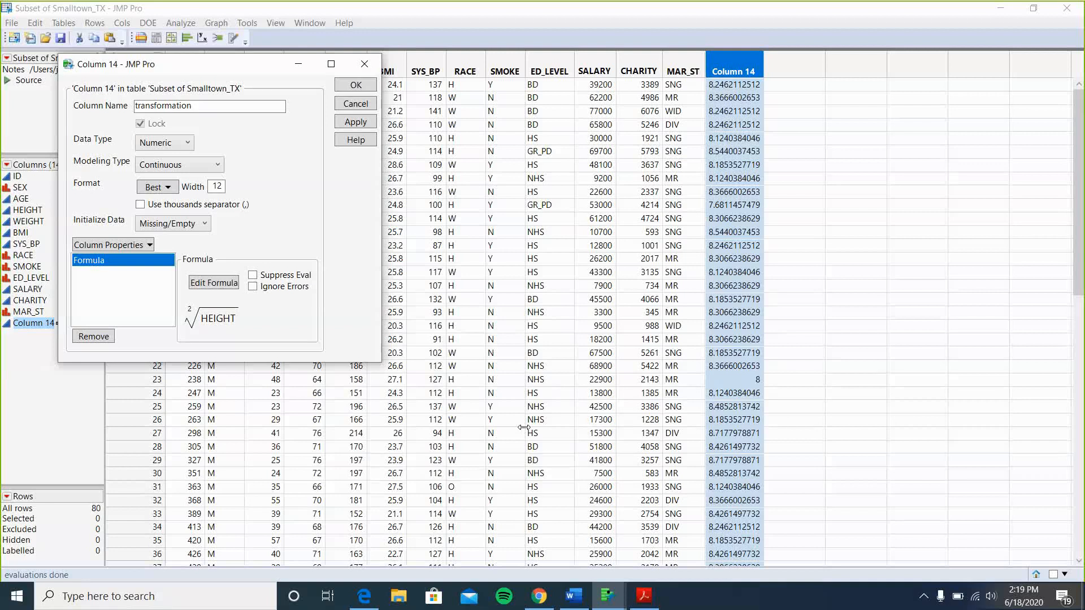
click(357, 126)
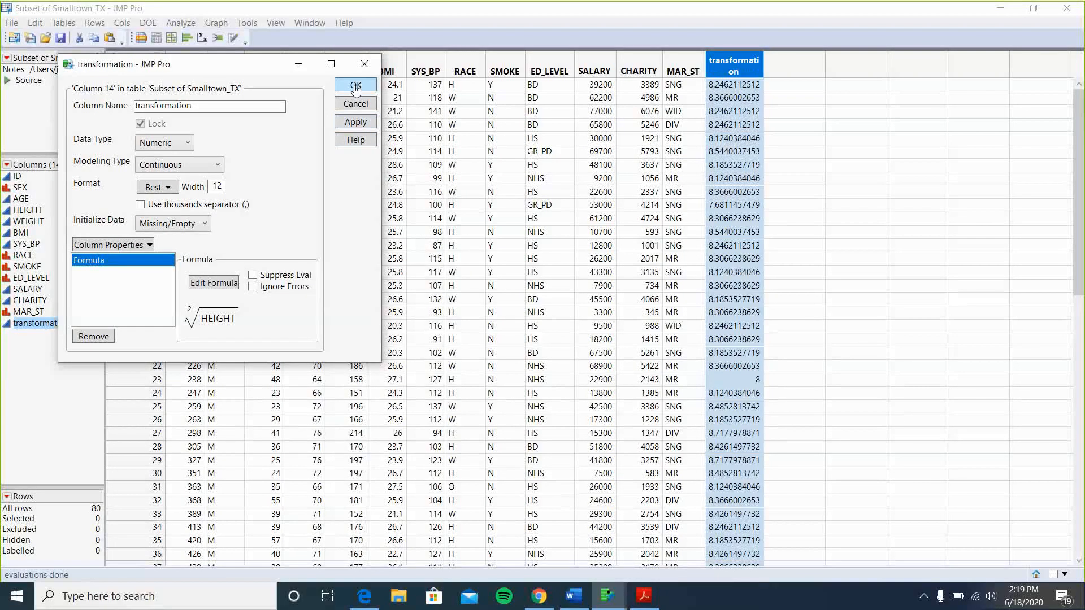
click(356, 87)
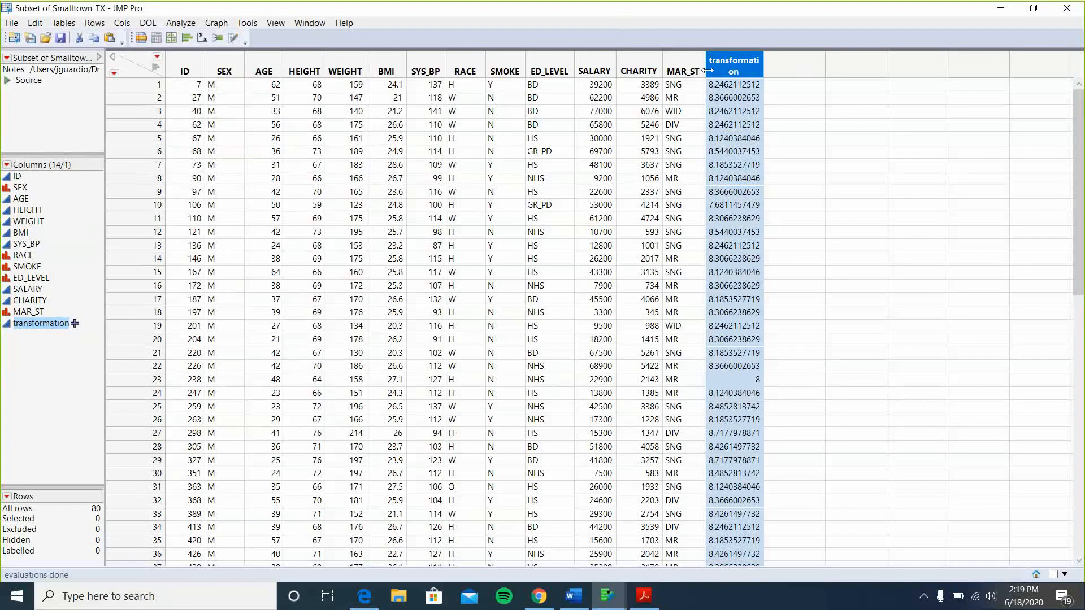
Create a Distribution report with transformation as the Y column and move the report clear of the first table columns
click(187, 24)
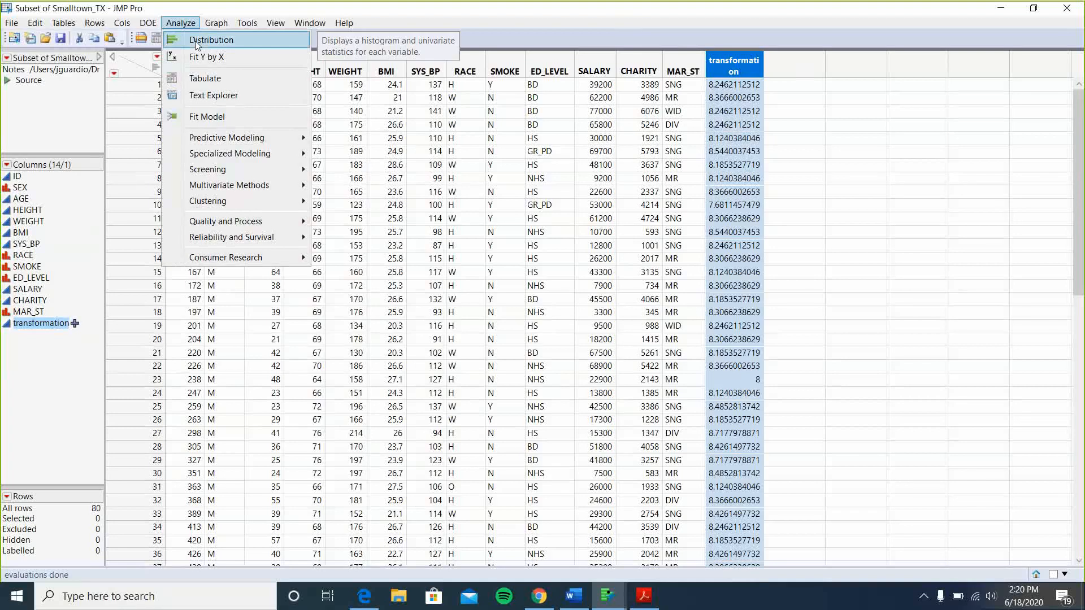
click(195, 40)
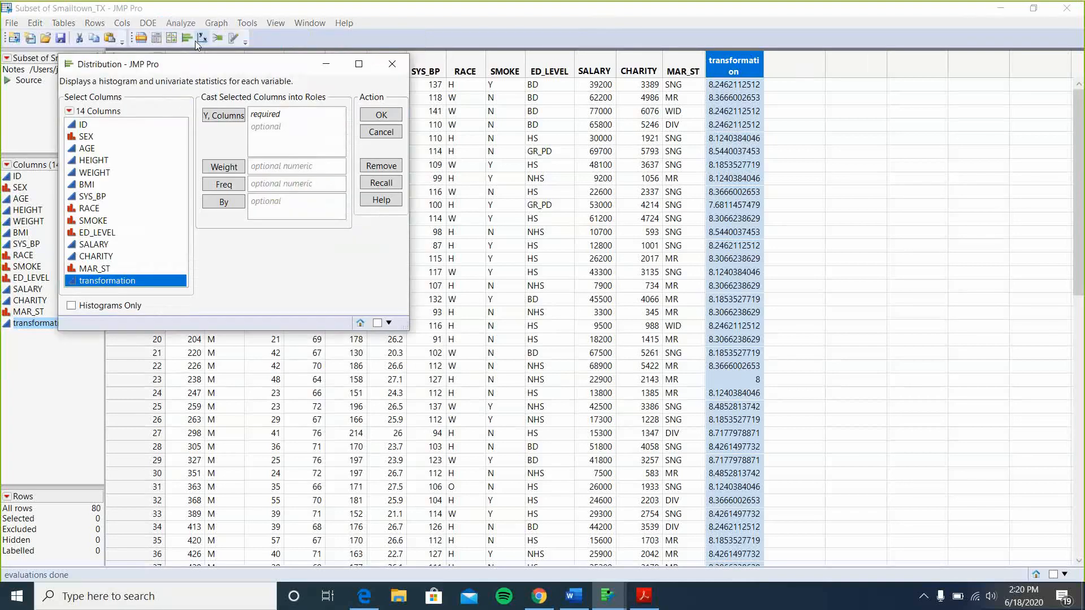
click(110, 283)
click(215, 117)
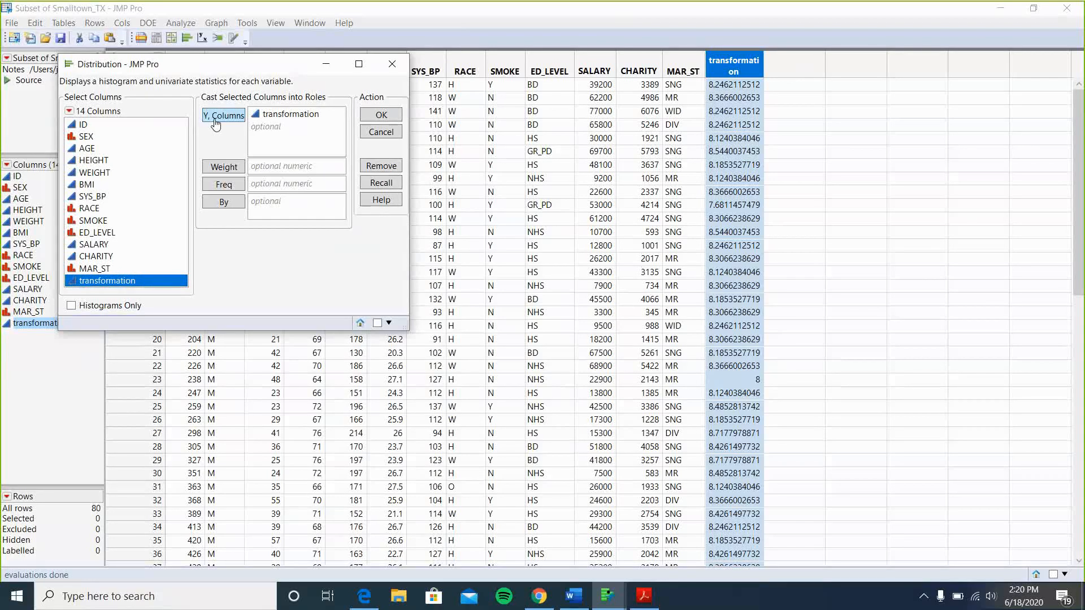
click(389, 116)
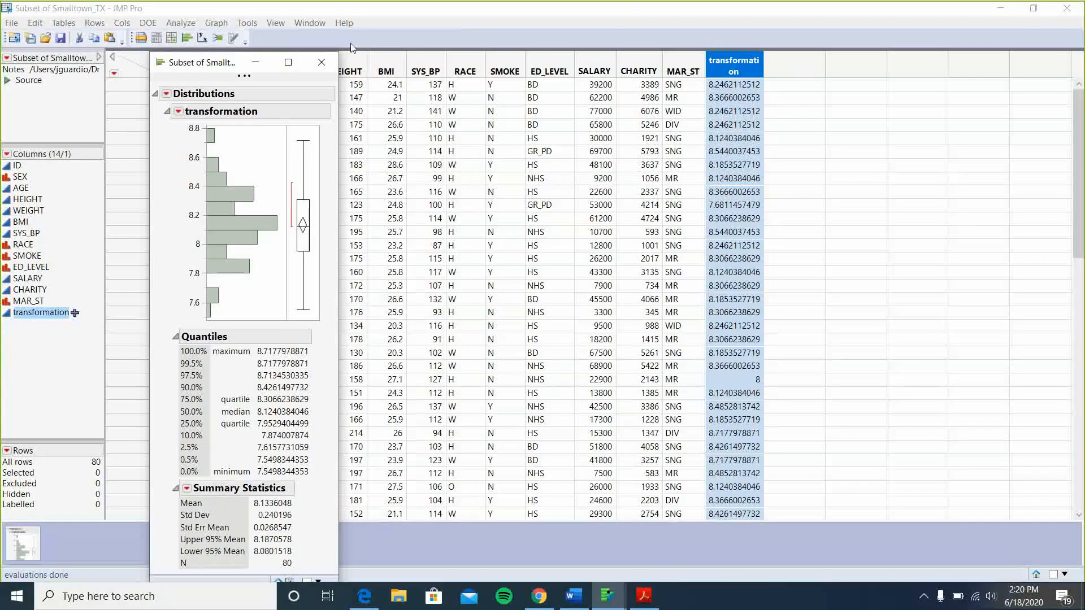
drag(210, 60, 348, 42)
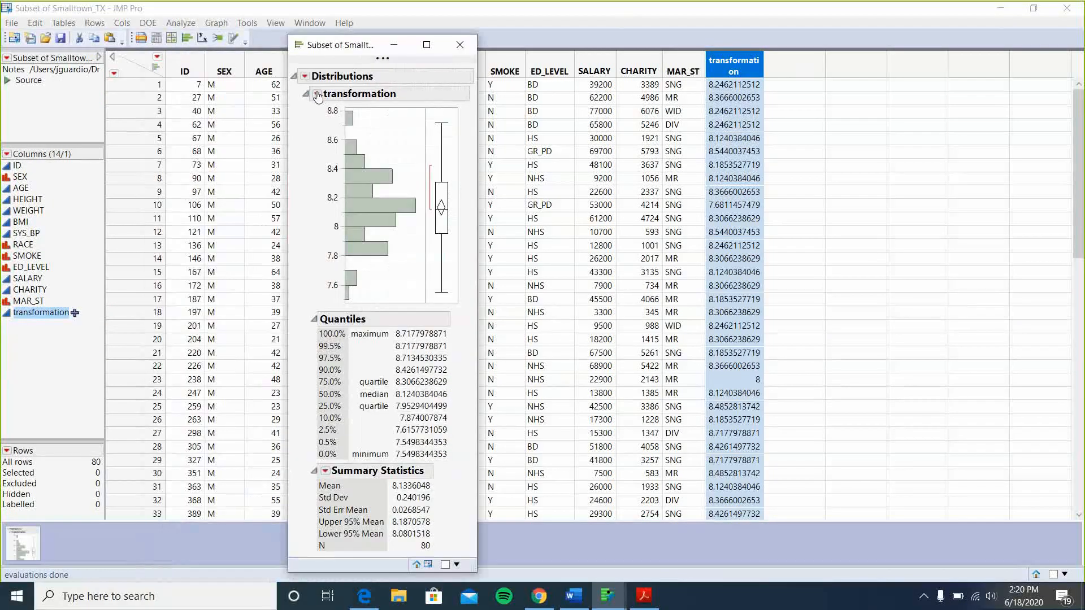
Add a normal quantile plot to the transformation distribution report and fit a continuous normal distribution
click(318, 95)
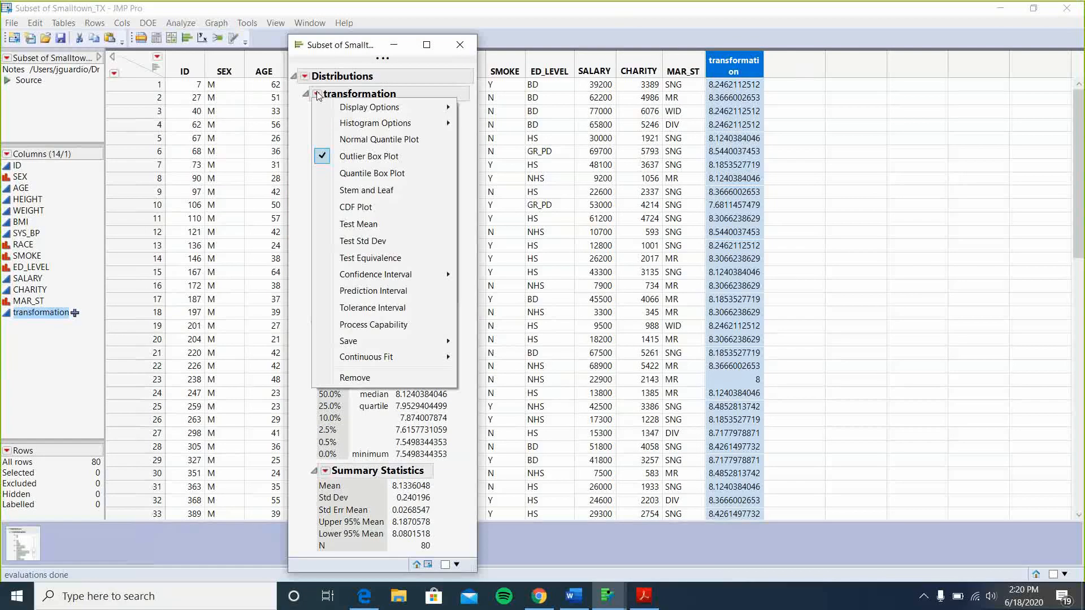
click(352, 141)
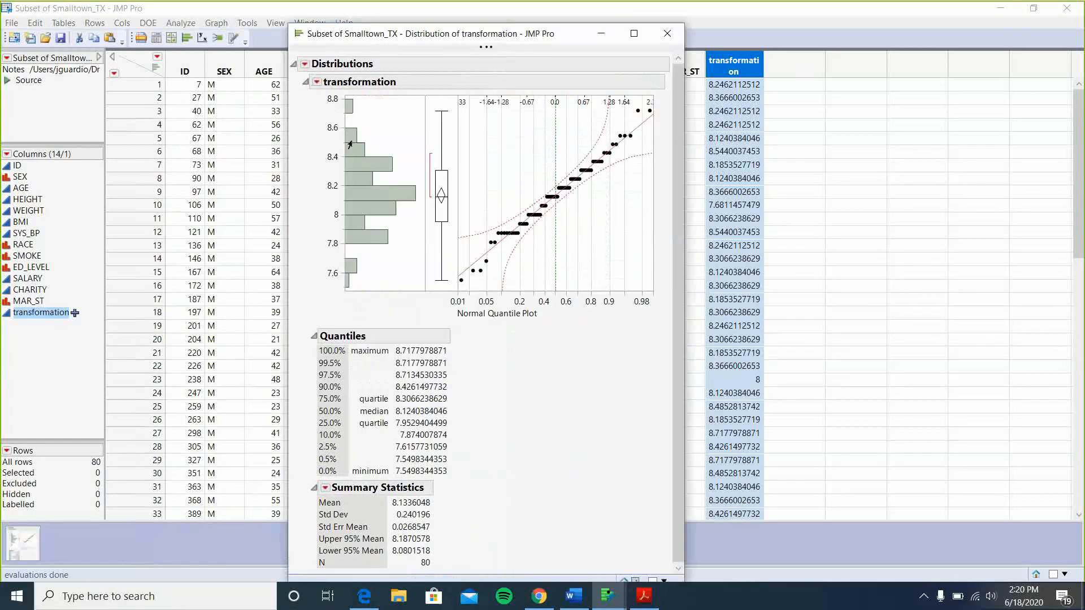
click(315, 85)
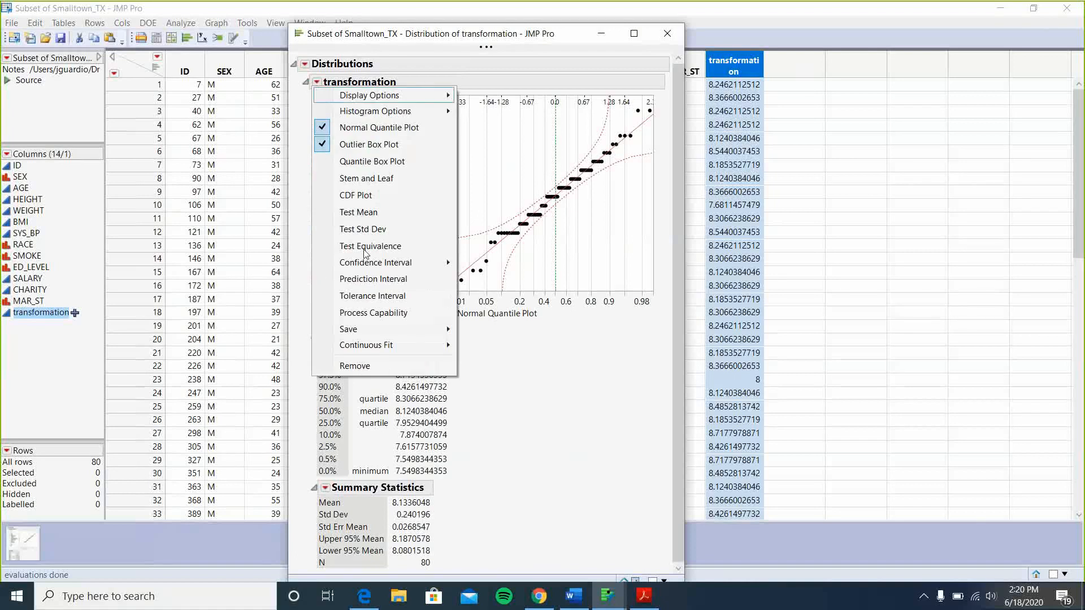
mouse_move(378, 351)
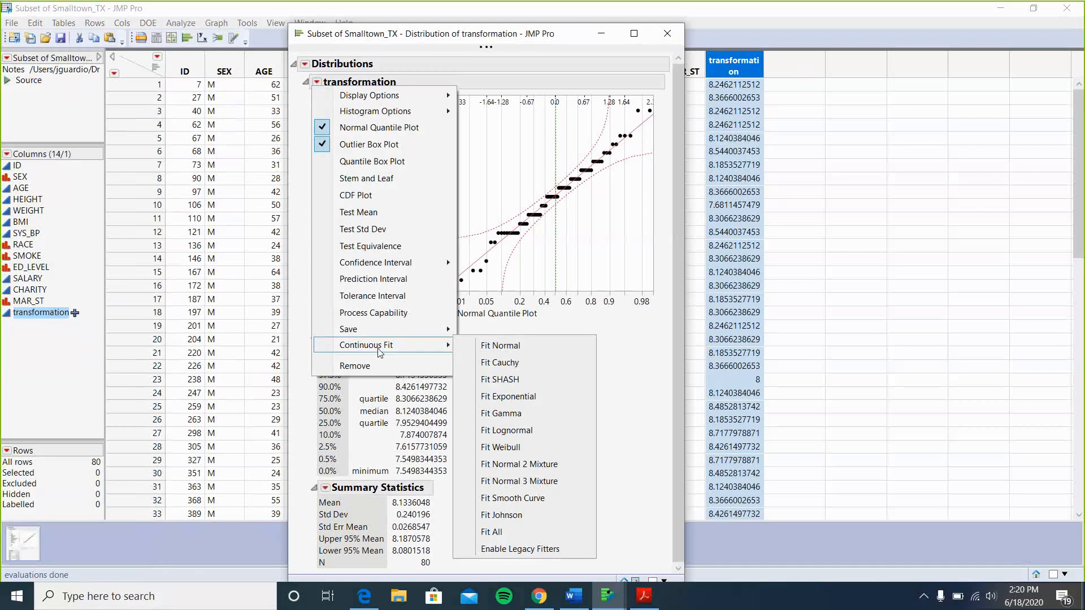
click(496, 346)
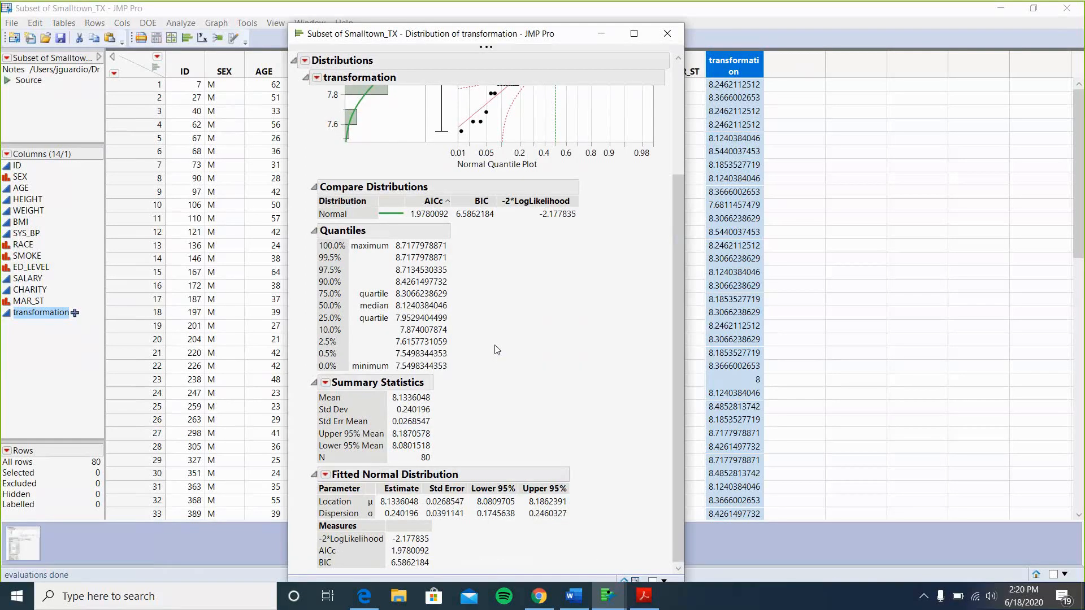
Switch the transformation report to a horizontal layout, examine its quantile plot and histogram, and close the report
scroll(497, 350, up, 5)
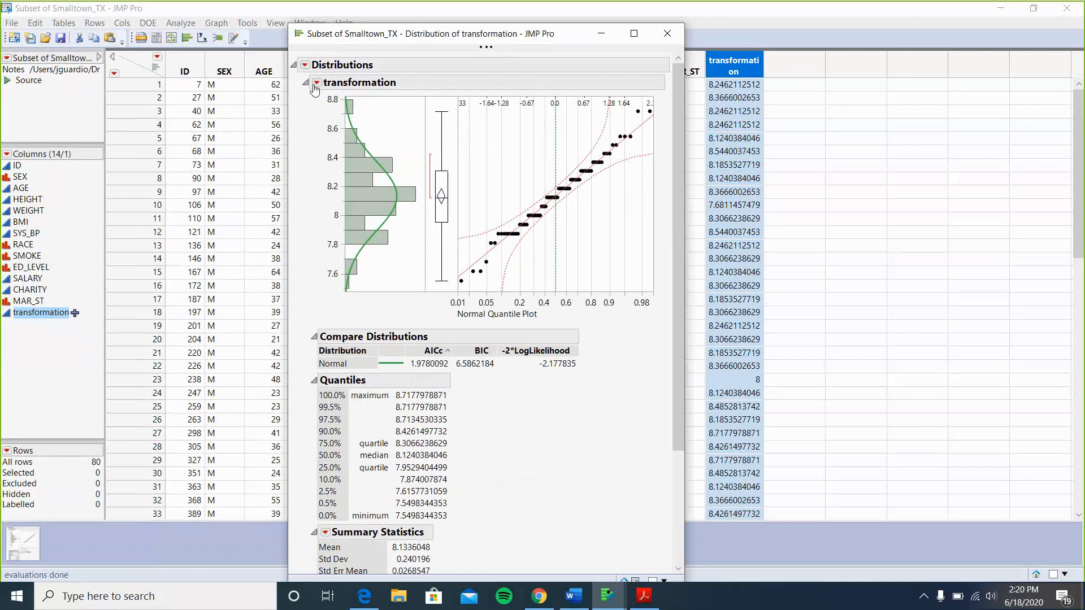
click(317, 82)
mouse_move(329, 100)
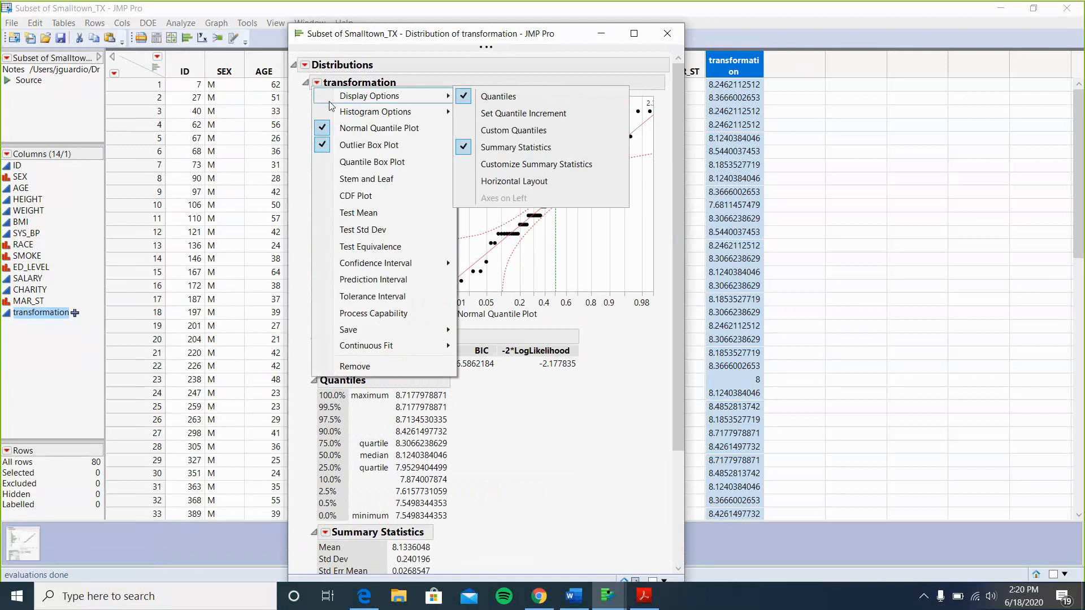
click(511, 182)
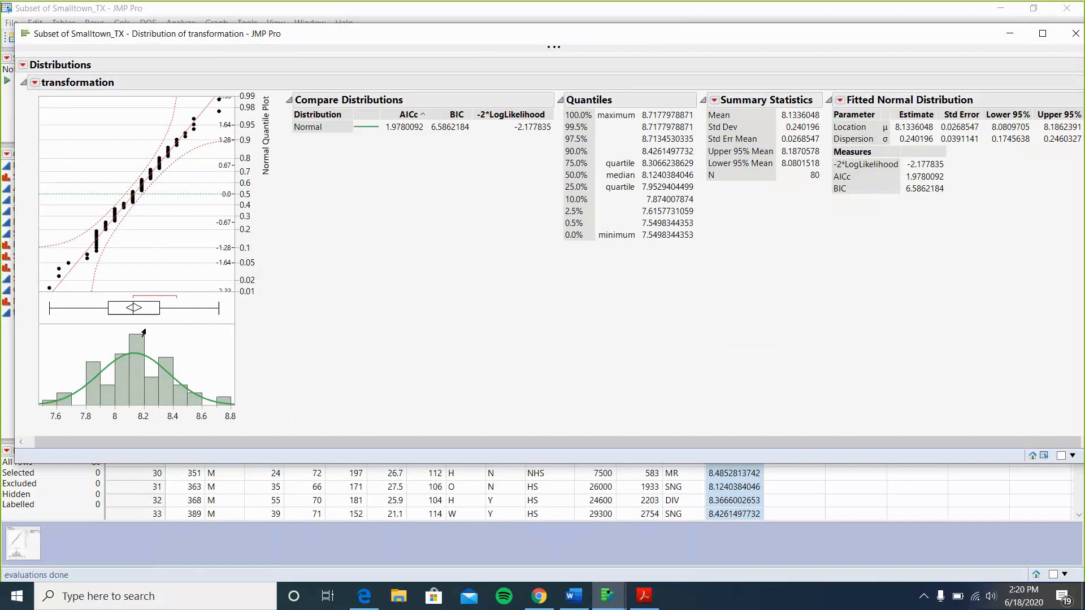
mouse_move(223, 403)
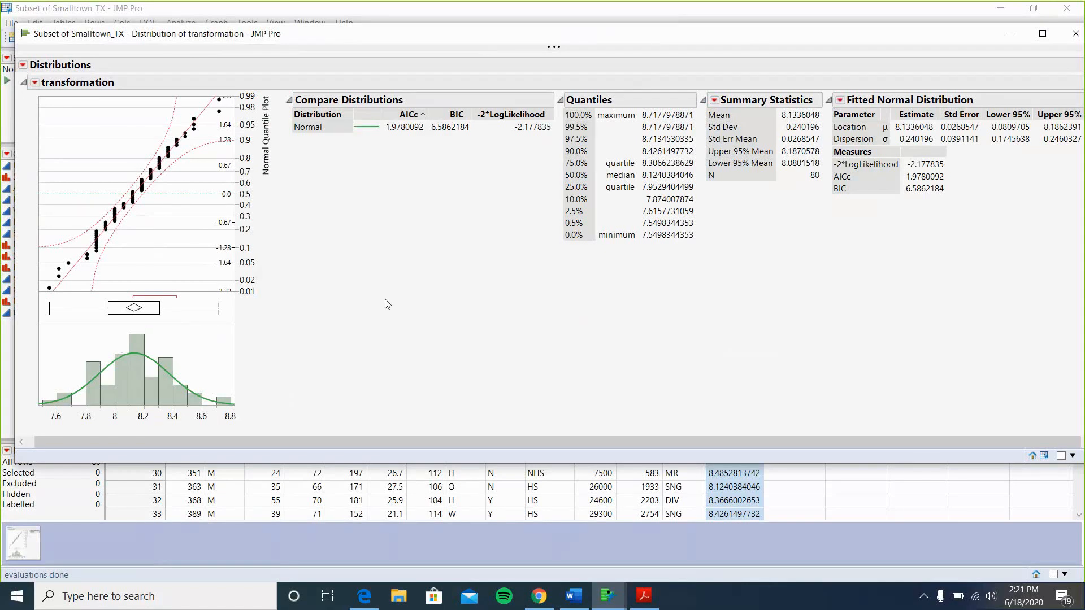
click(1075, 35)
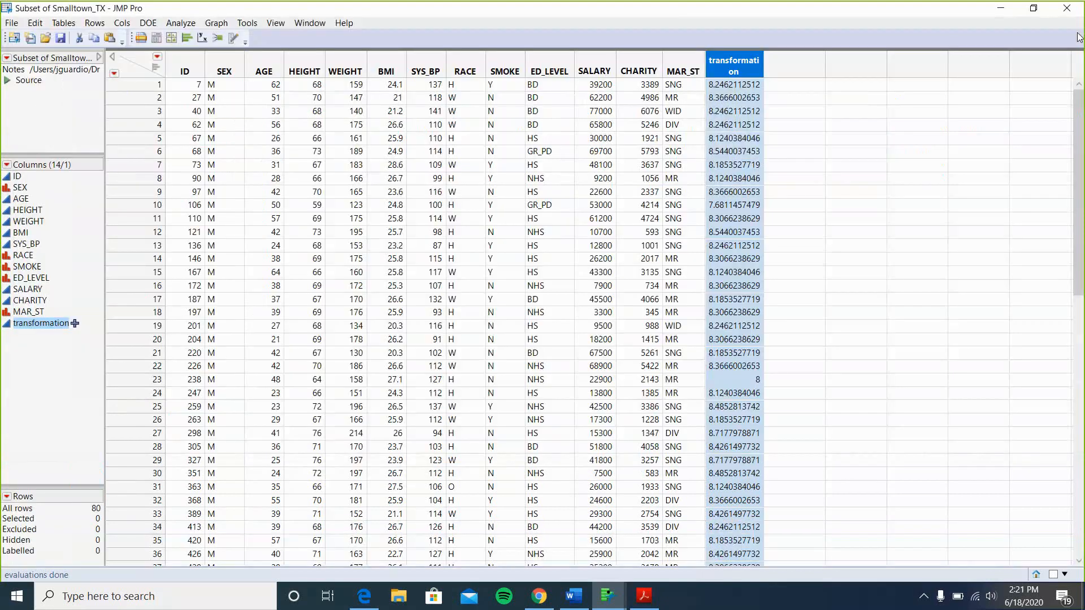
Review the transformation column's info and its formula in the formula editor, and close both without changes
right_click(737, 65)
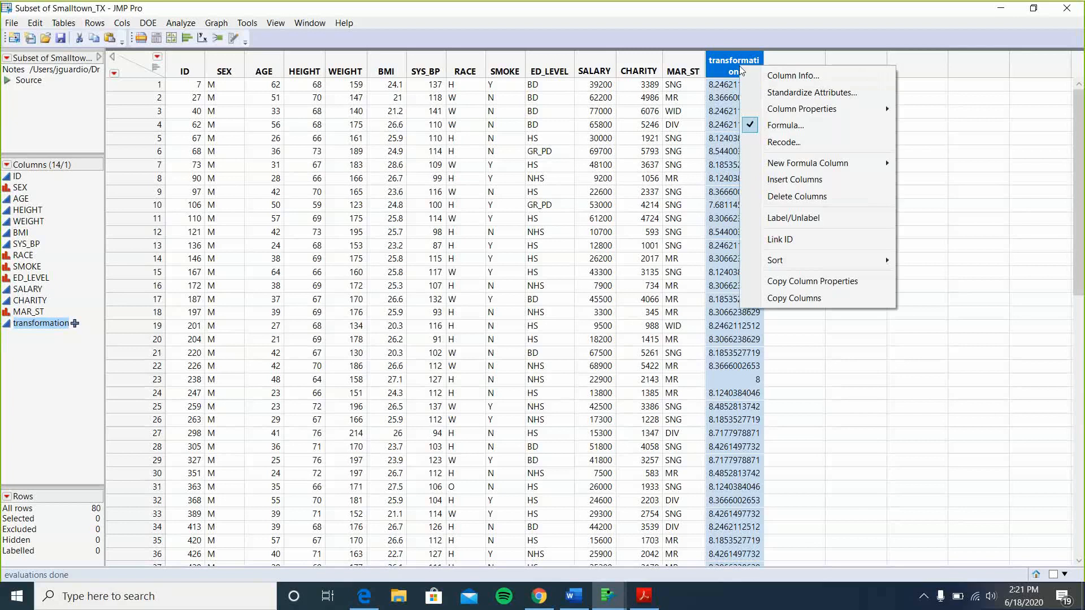
click(794, 77)
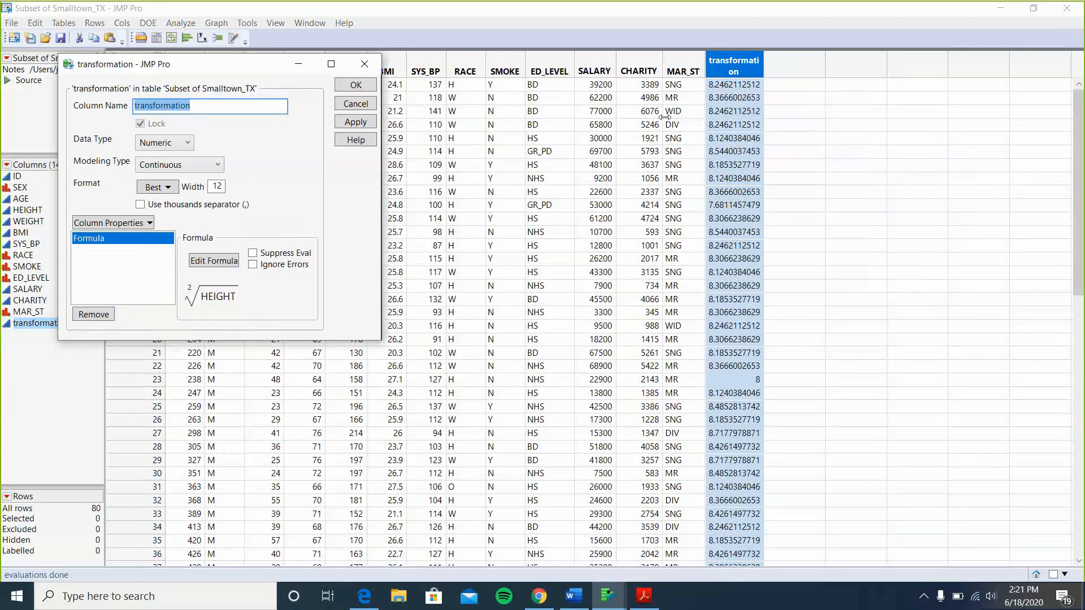
click(233, 263)
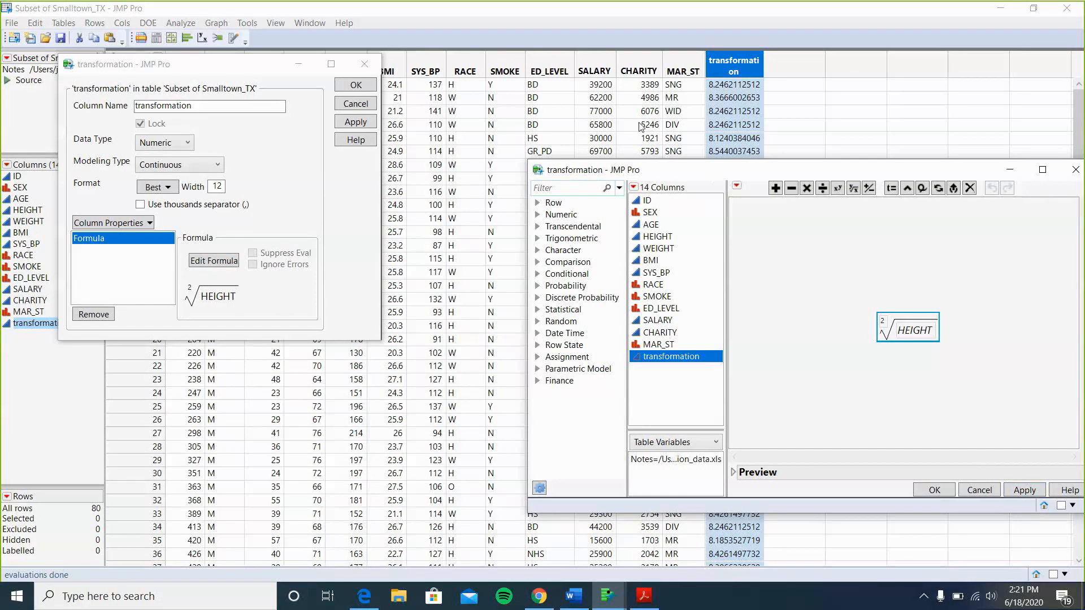
drag(949, 168, 639, 137)
click(763, 138)
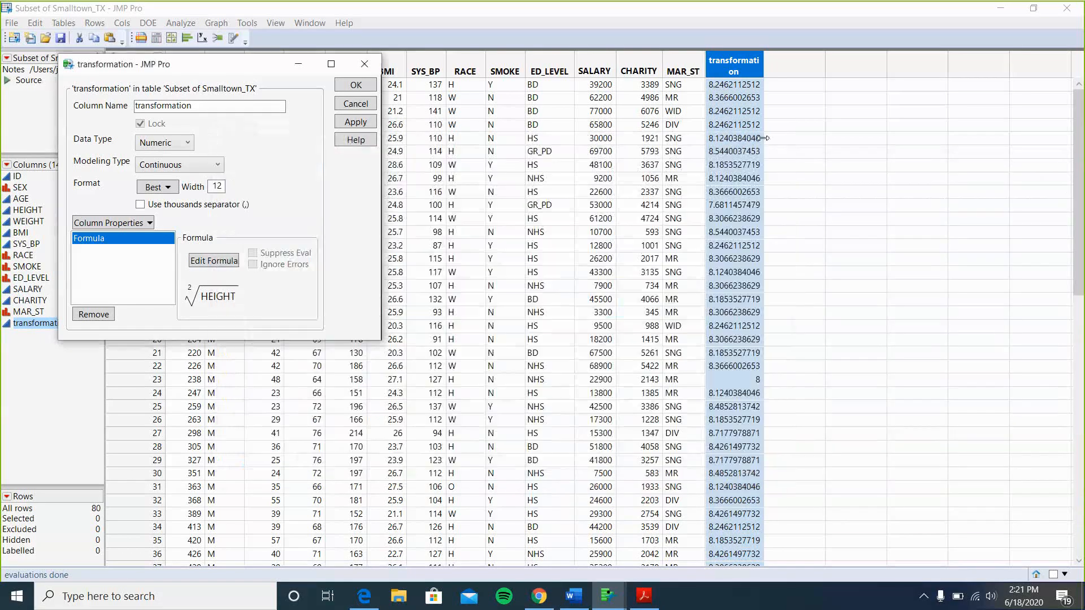
click(362, 61)
Create a fresh Distribution report with the transformation column as the Y variable
click(180, 23)
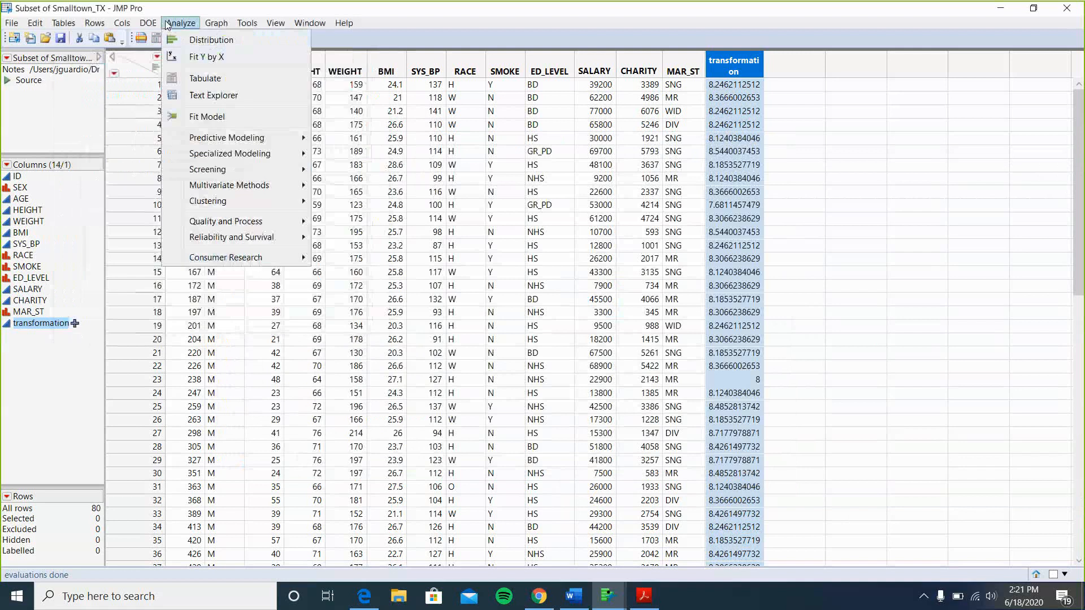
click(187, 43)
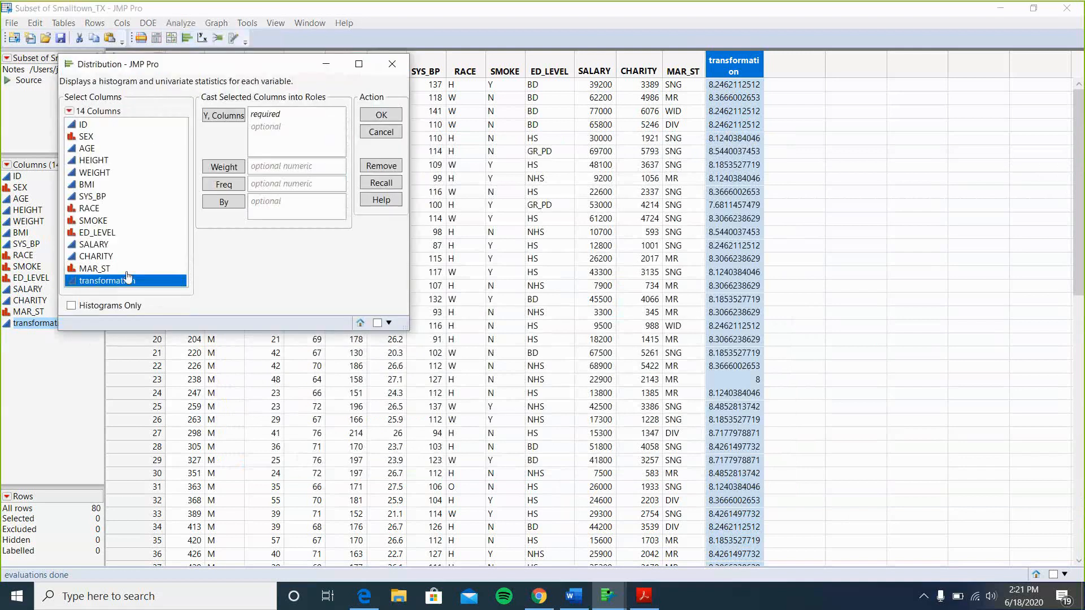
click(219, 117)
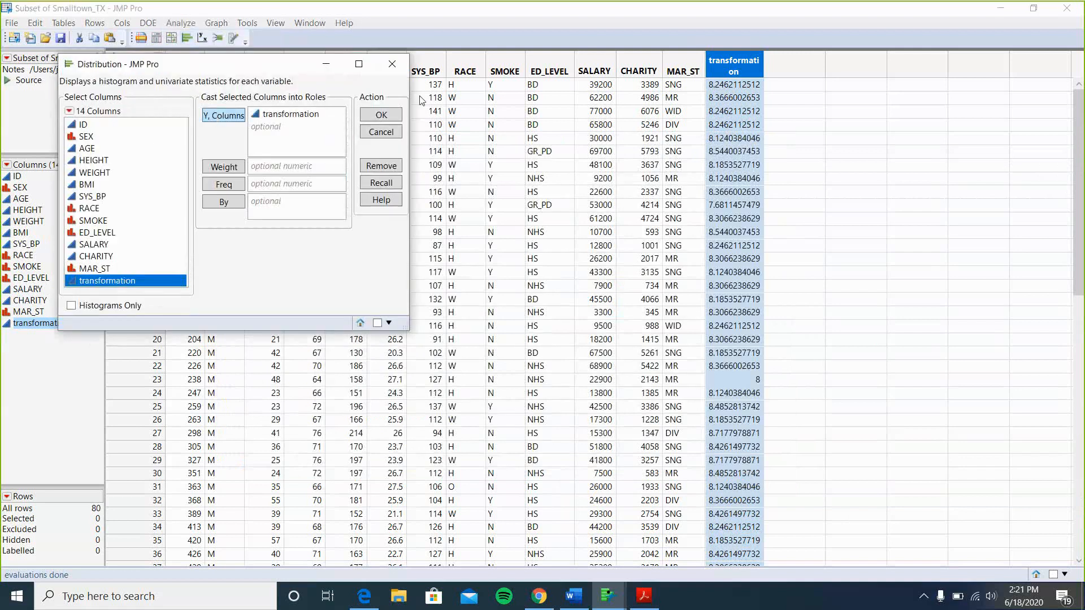
click(380, 114)
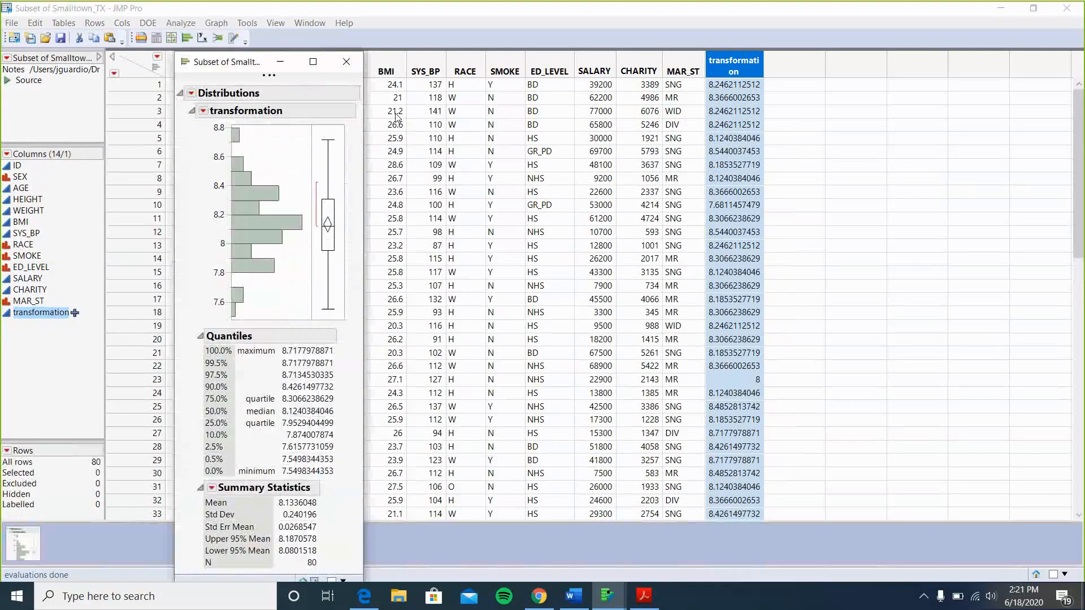
Show the normal quantile plot in the new transformation report, fit a normal distribution, and review the fitted results
click(203, 111)
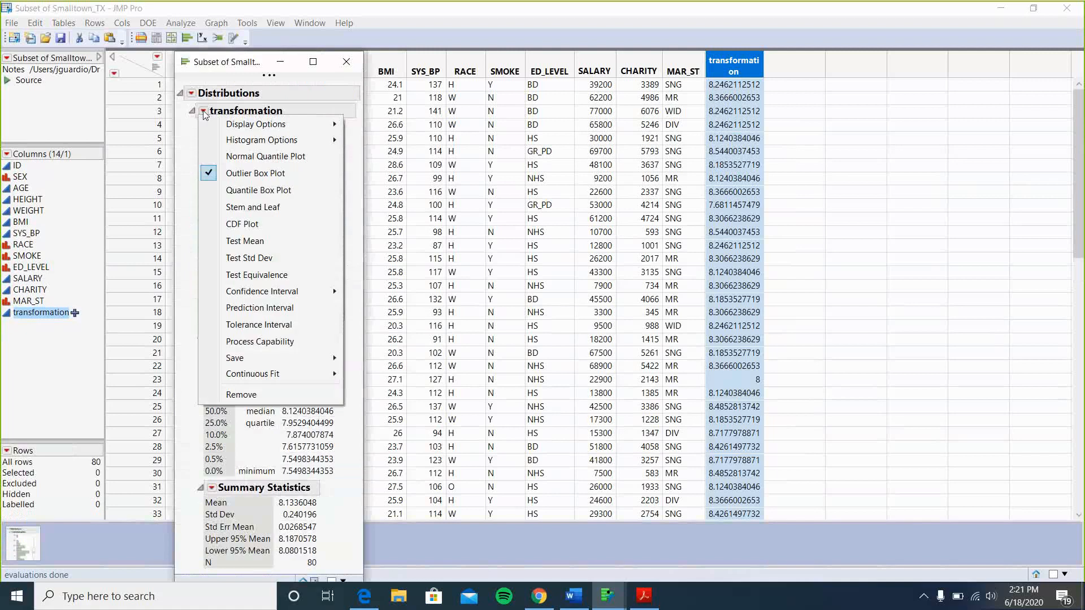
click(245, 161)
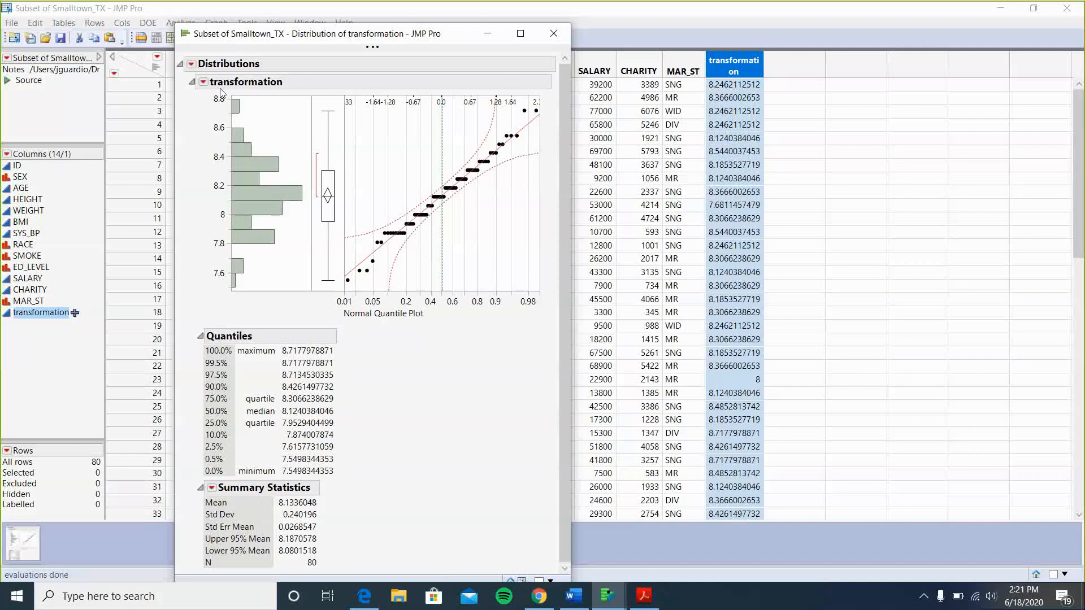
click(203, 83)
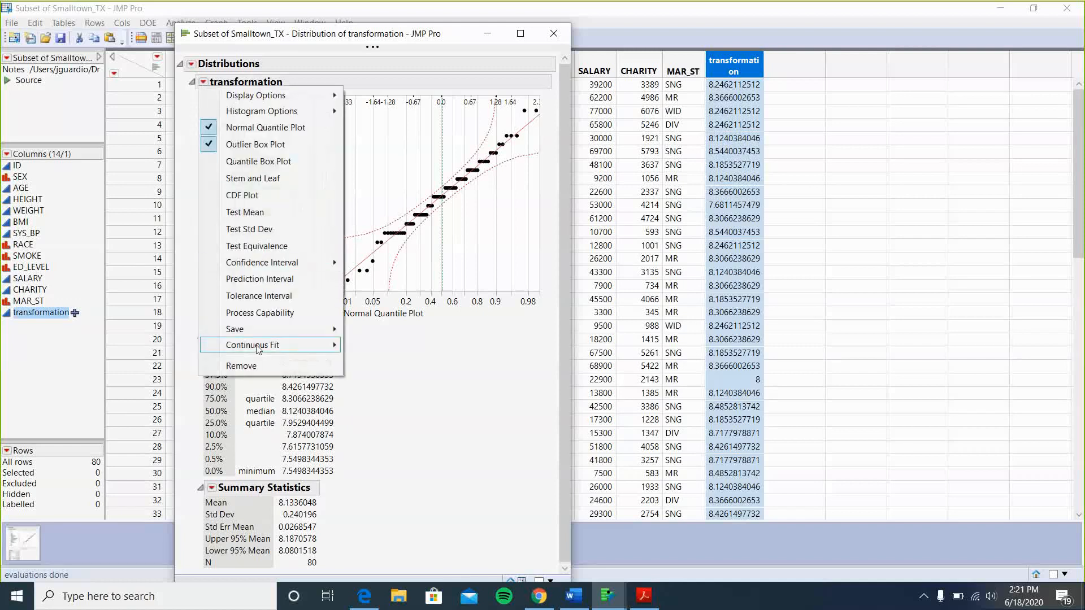
mouse_move(266, 345)
click(365, 347)
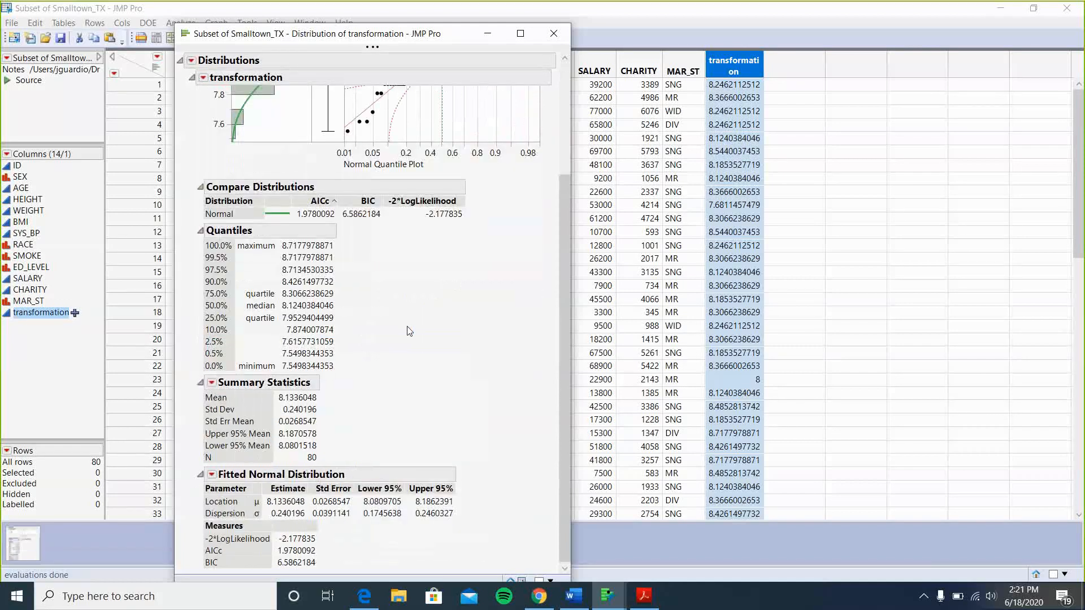
scroll(409, 331, up, 5)
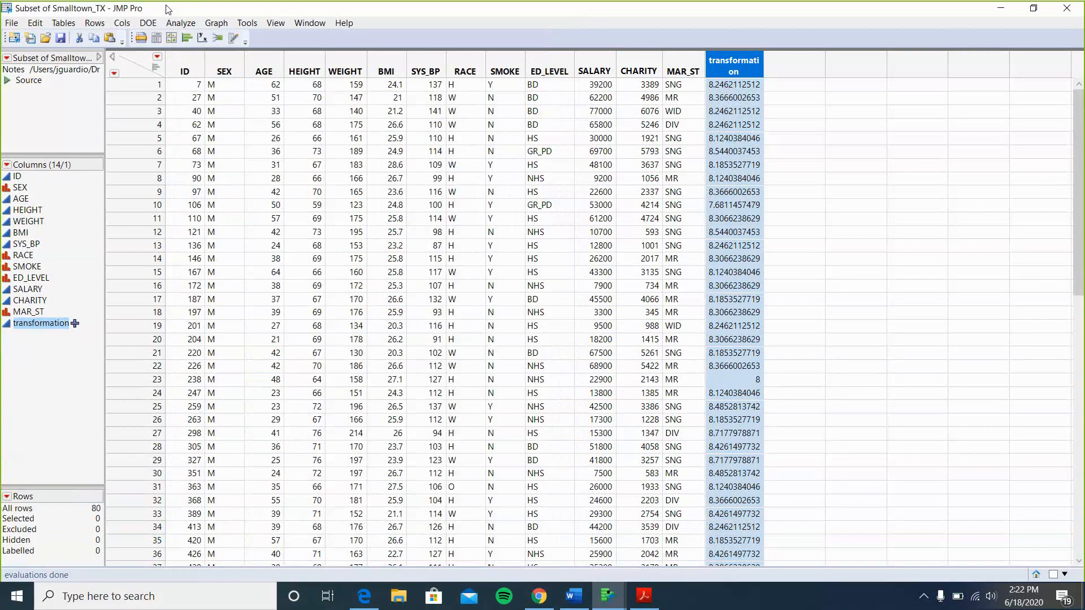
Delete the transformation column from the data table and create a Distribution report with SALARY as the Y variable
right_click(740, 61)
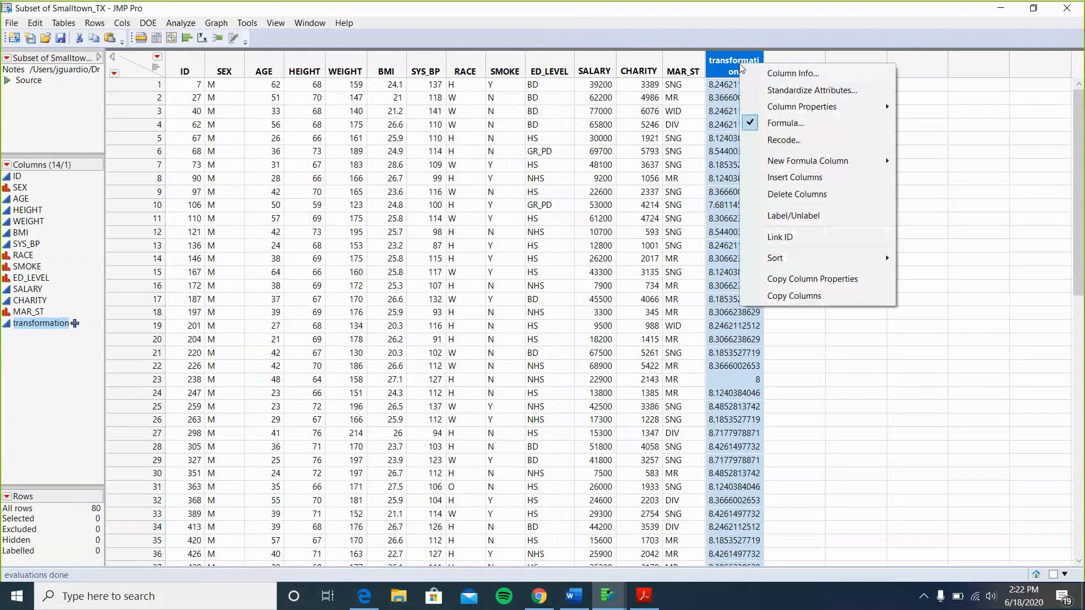
click(794, 194)
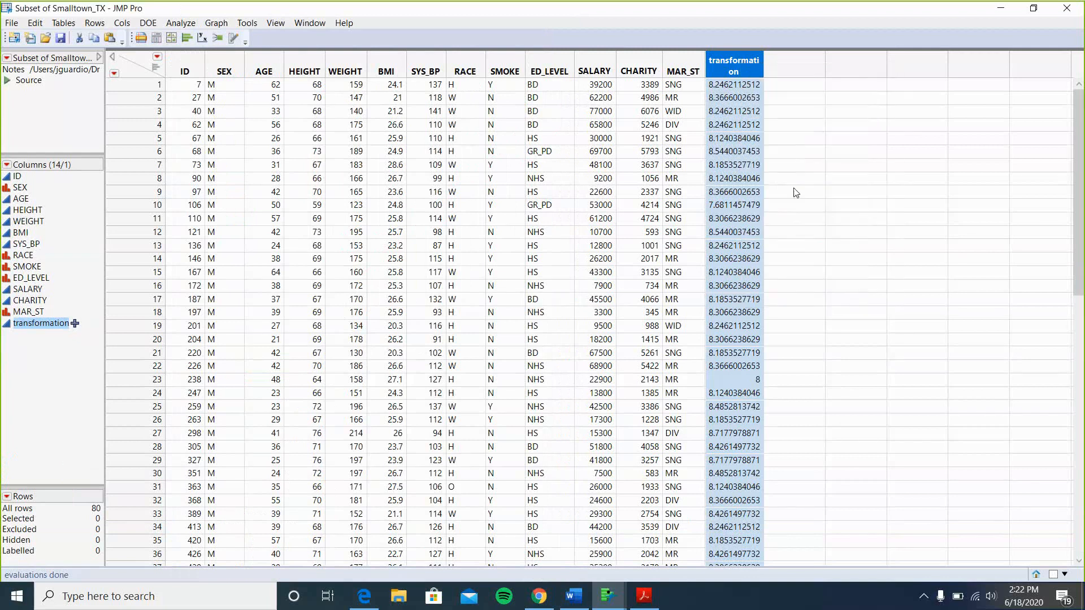
click(187, 25)
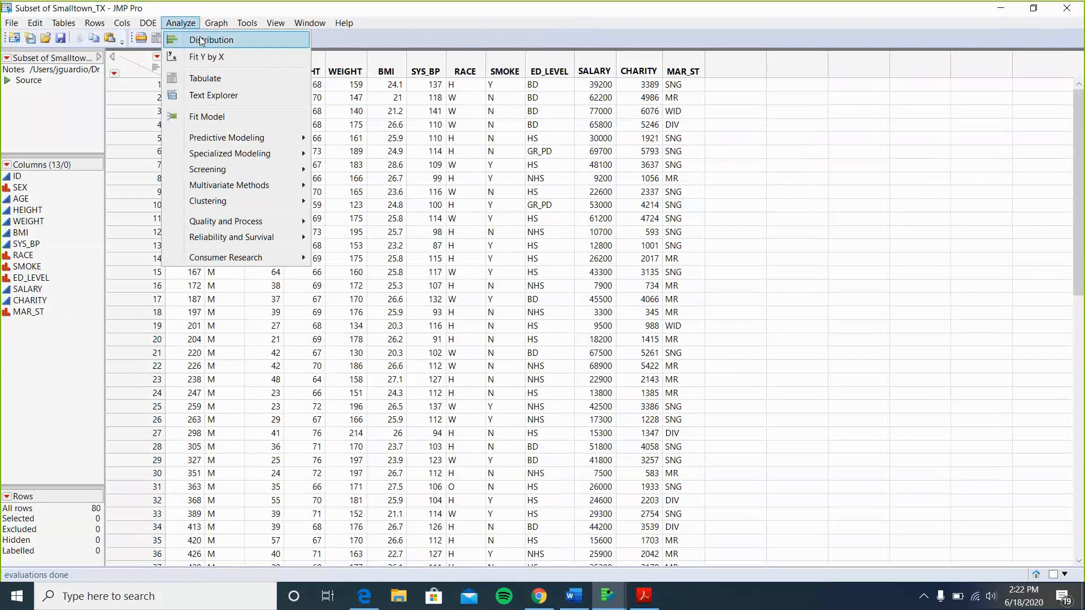
click(204, 40)
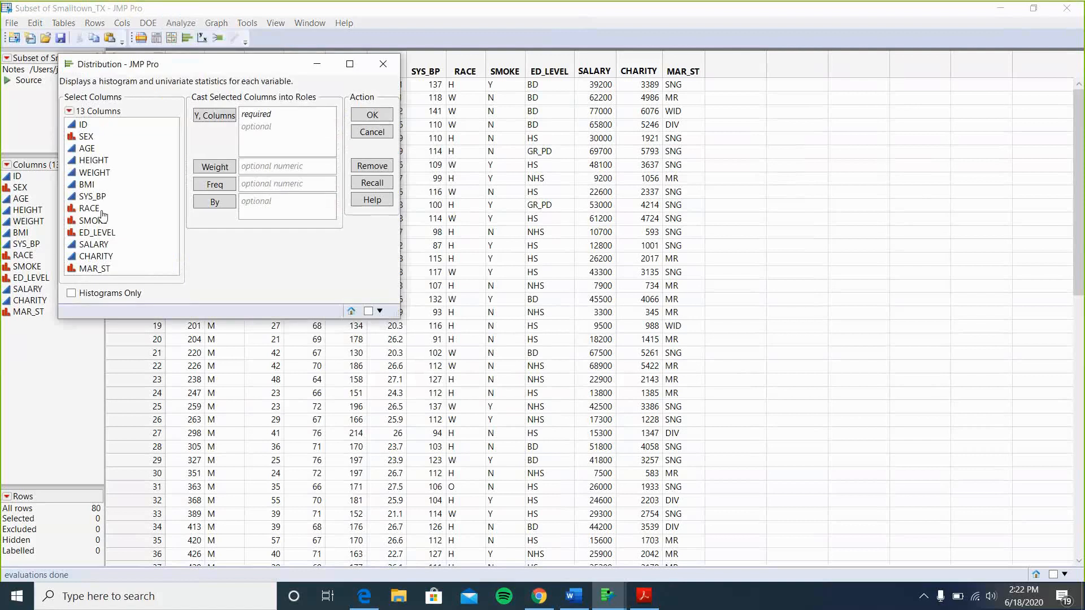
click(93, 244)
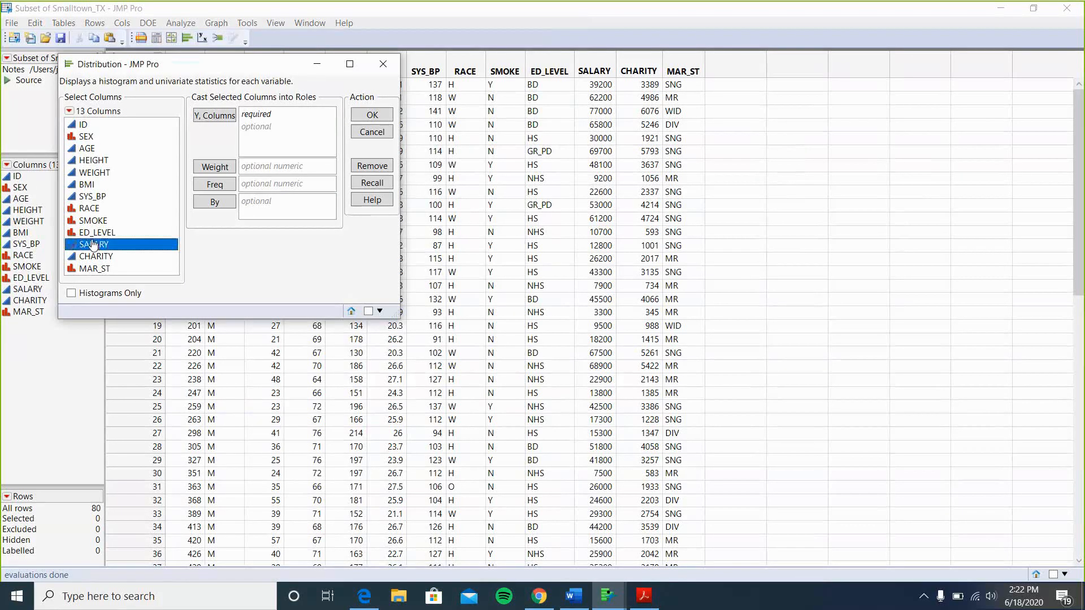
click(219, 116)
click(387, 118)
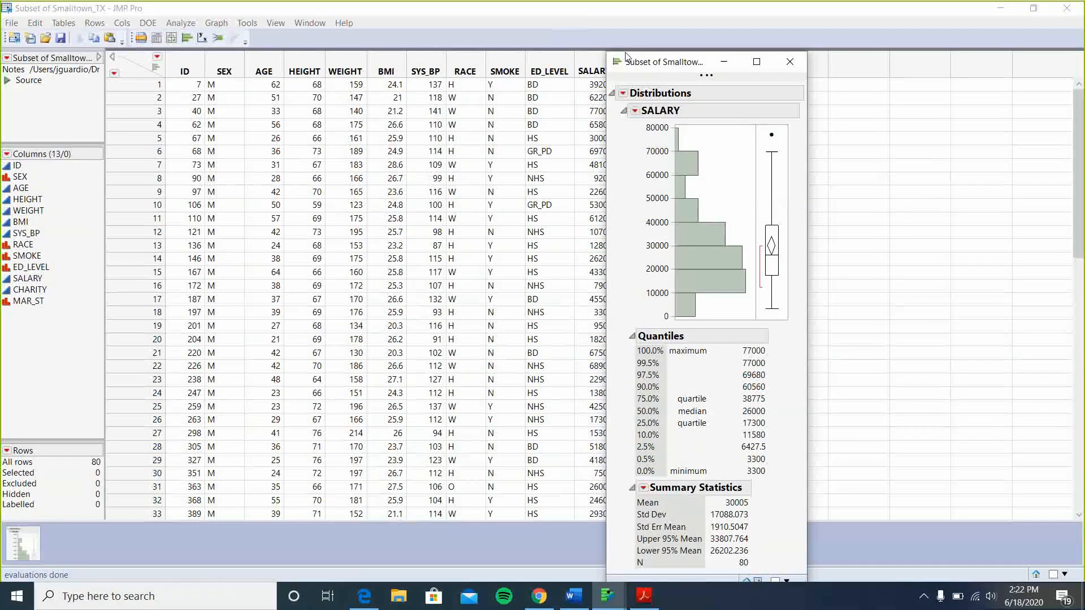
Add a normal quantile plot to the SALARY distribution report and fit a continuous normal distribution
drag(625, 55, 237, 65)
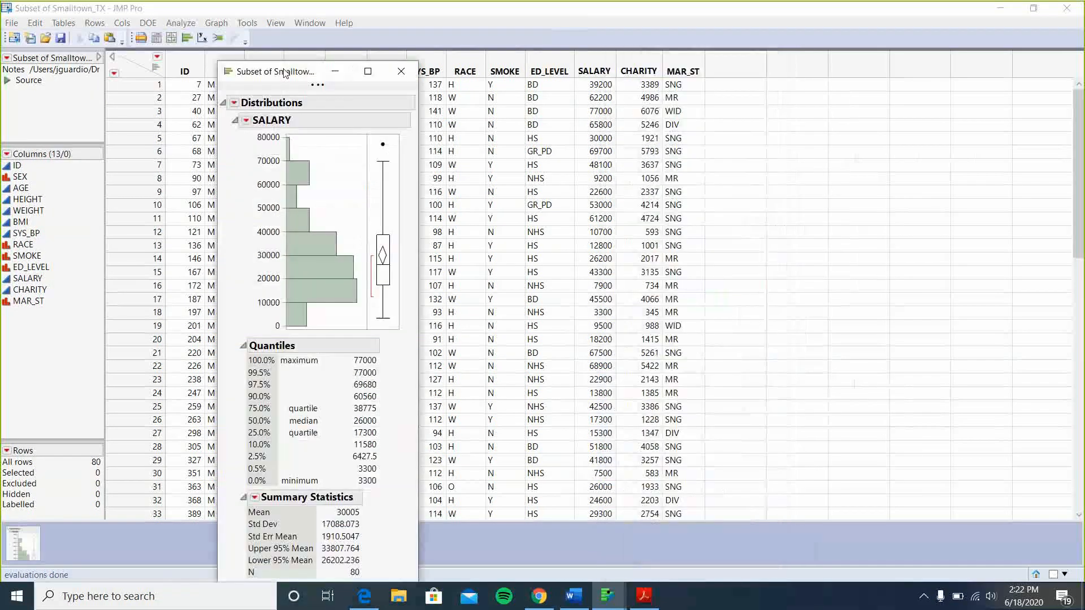
click(246, 121)
click(271, 164)
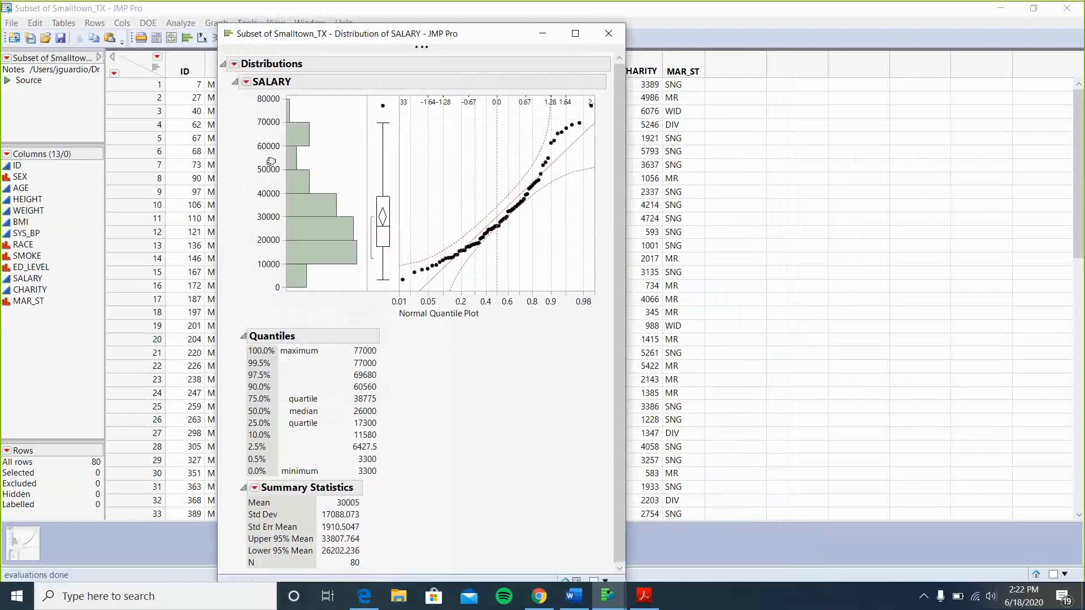
click(246, 81)
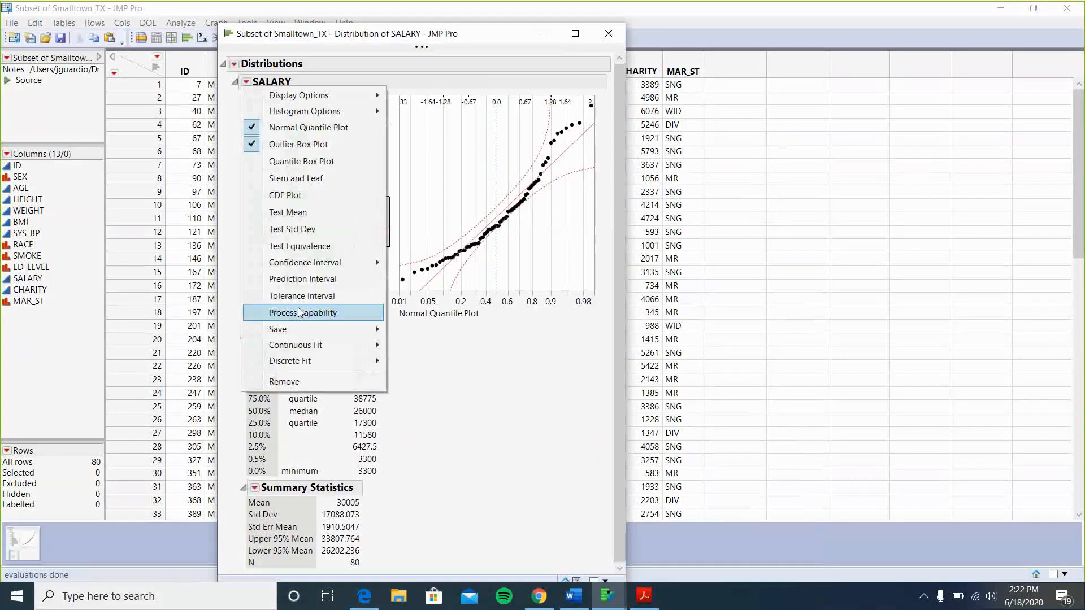
mouse_move(305, 345)
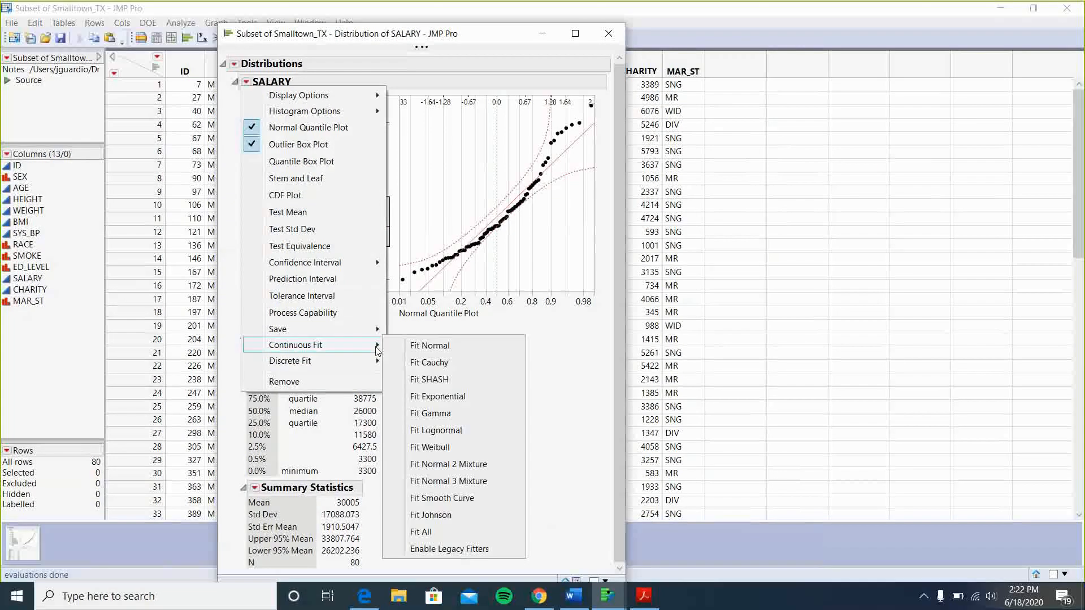
click(412, 347)
scroll(412, 349, up, 5)
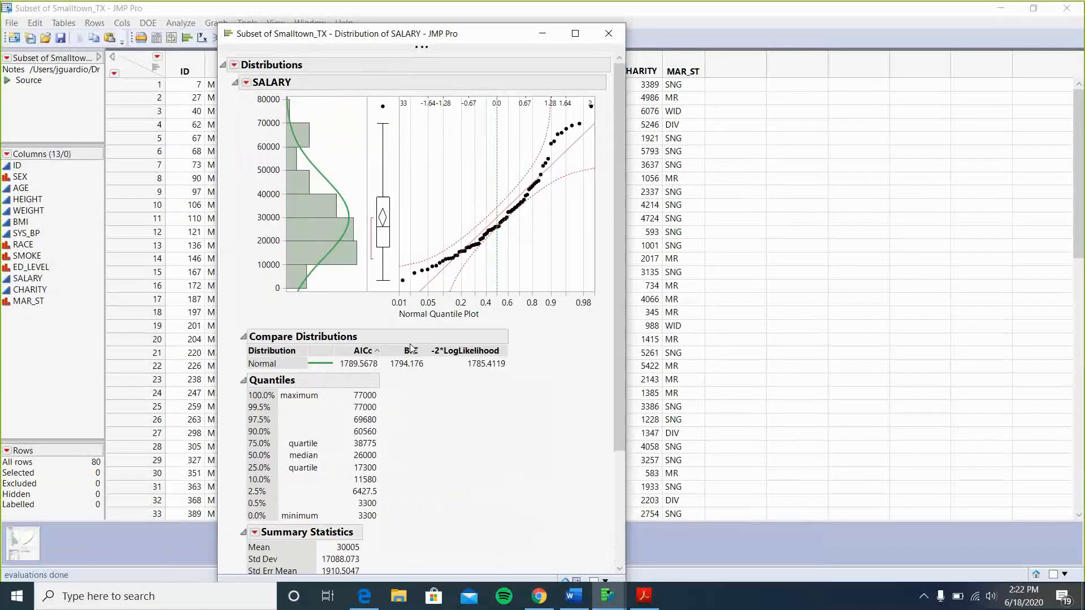
click(246, 82)
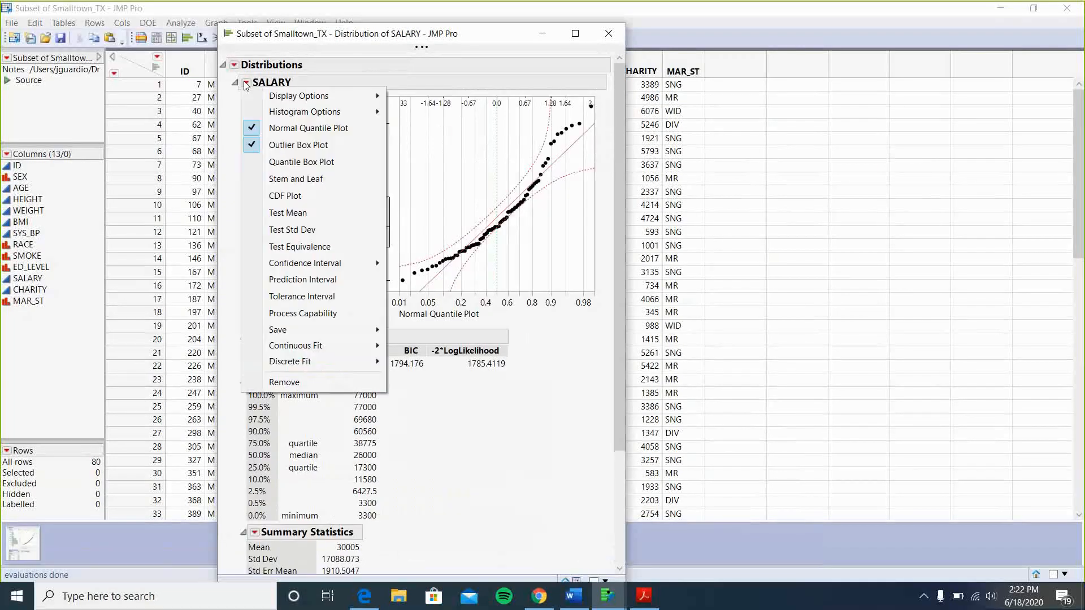
mouse_move(305, 347)
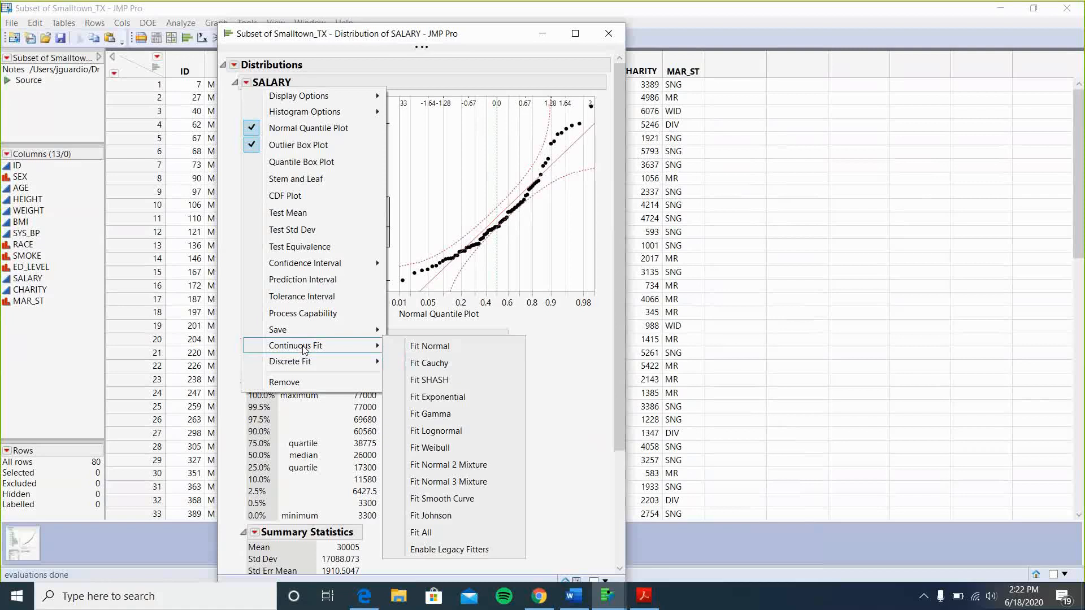
click(454, 346)
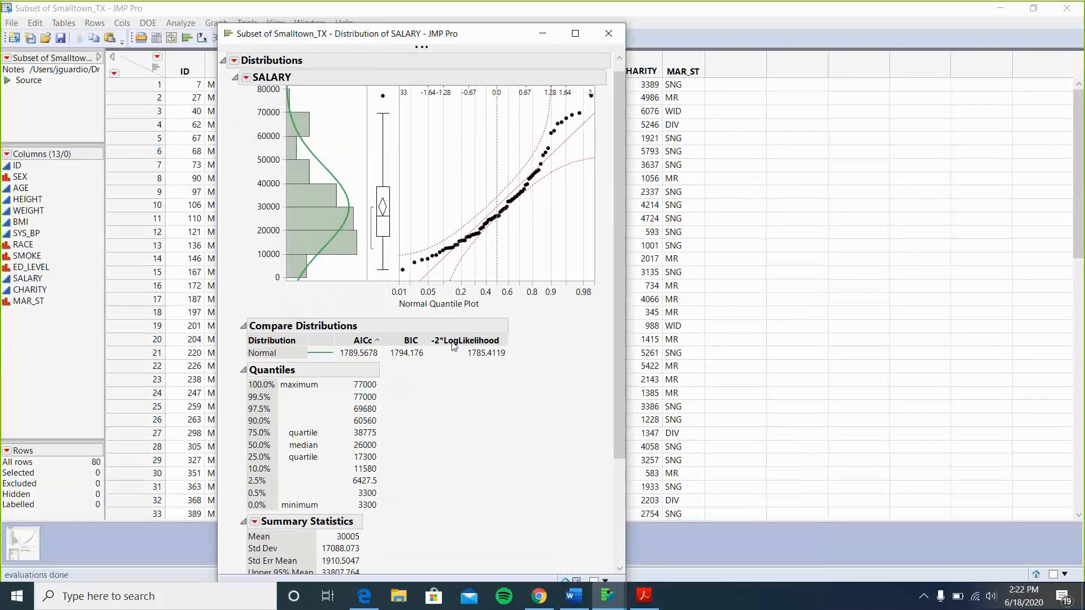
Switch the SALARY report to a horizontal layout, examine its quantile plot and histogram, and close the report
click(246, 78)
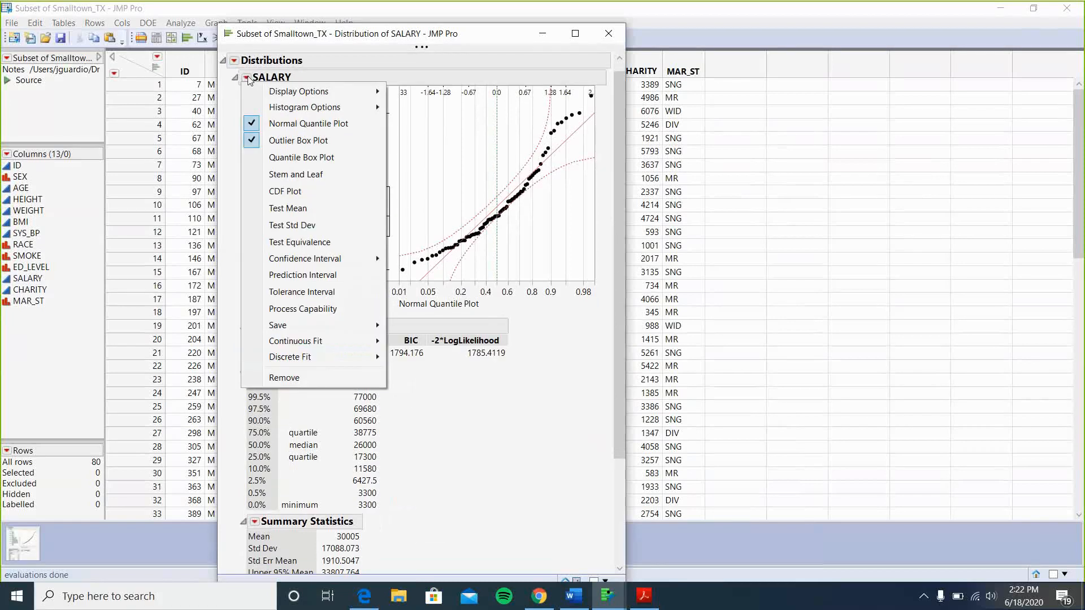
mouse_move(270, 94)
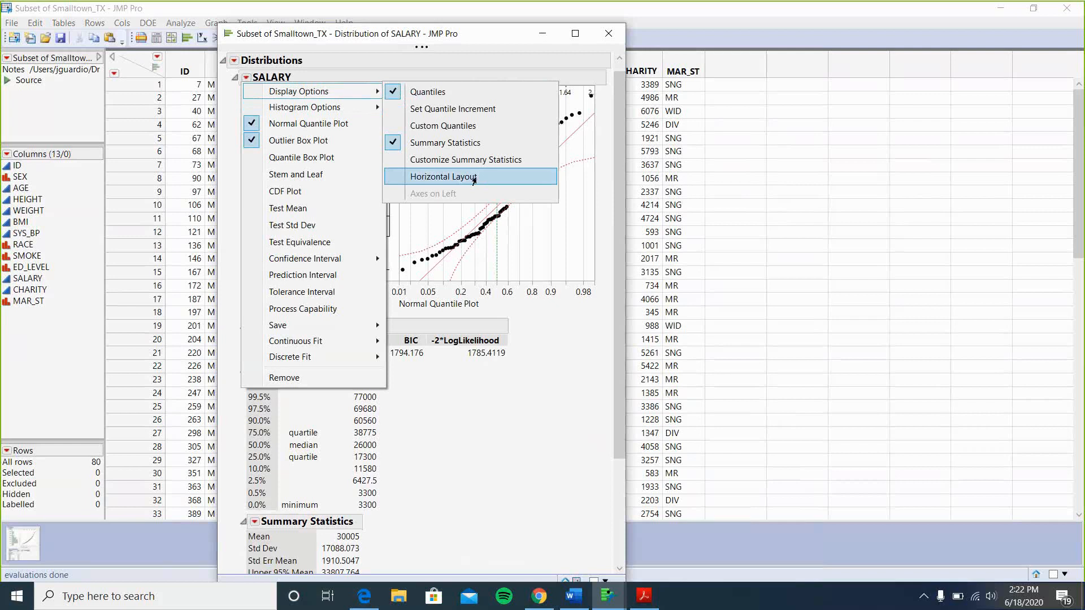
click(478, 182)
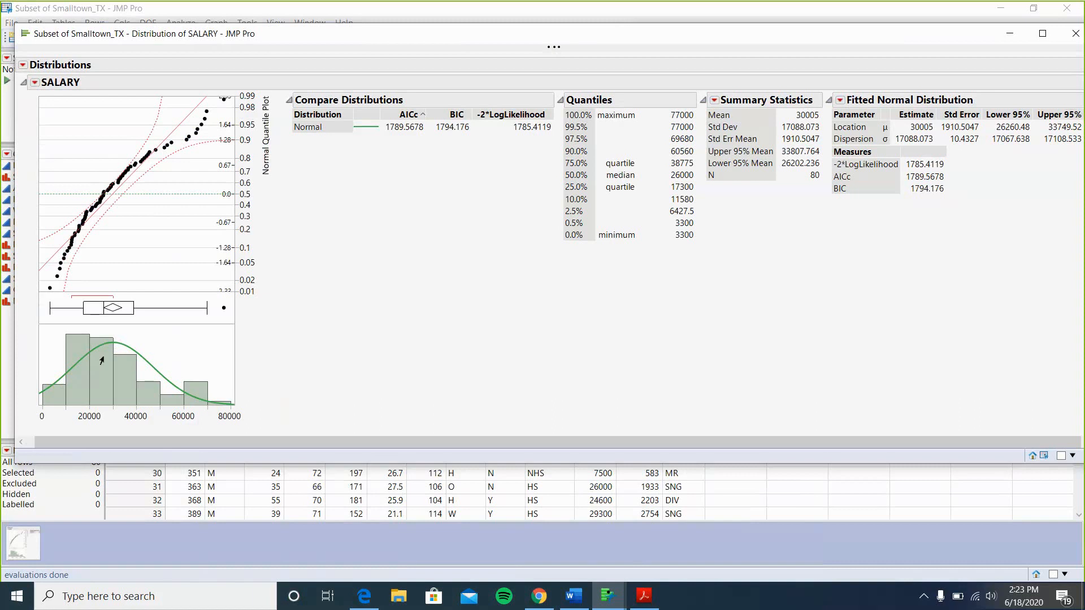
mouse_move(113, 188)
click(1063, 40)
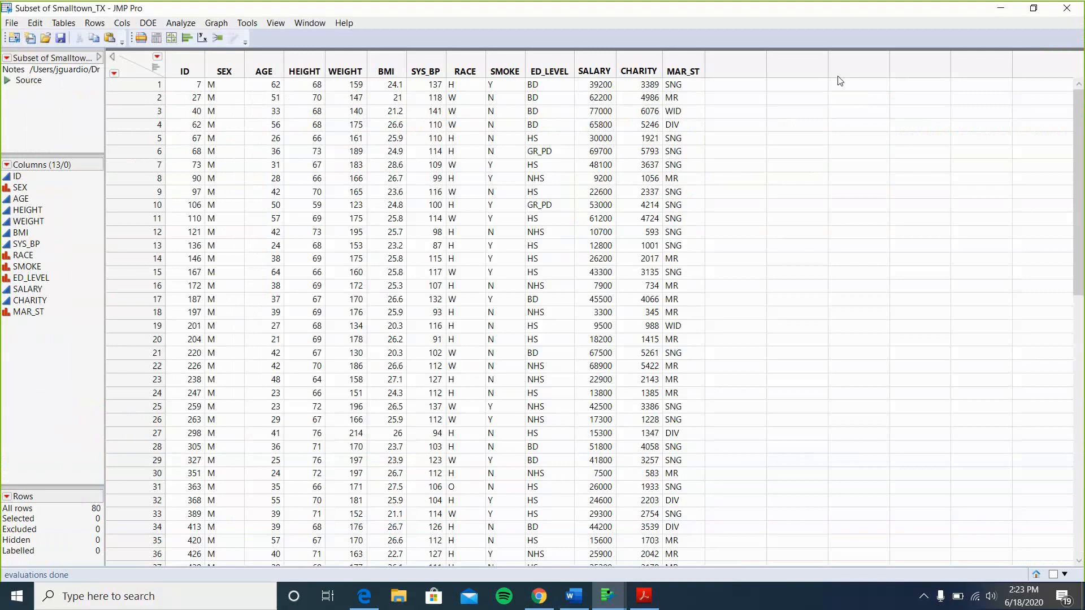
Add a new column after MAR_ST and enter transformation as its name in the column info
double_click(748, 77)
right_click(750, 77)
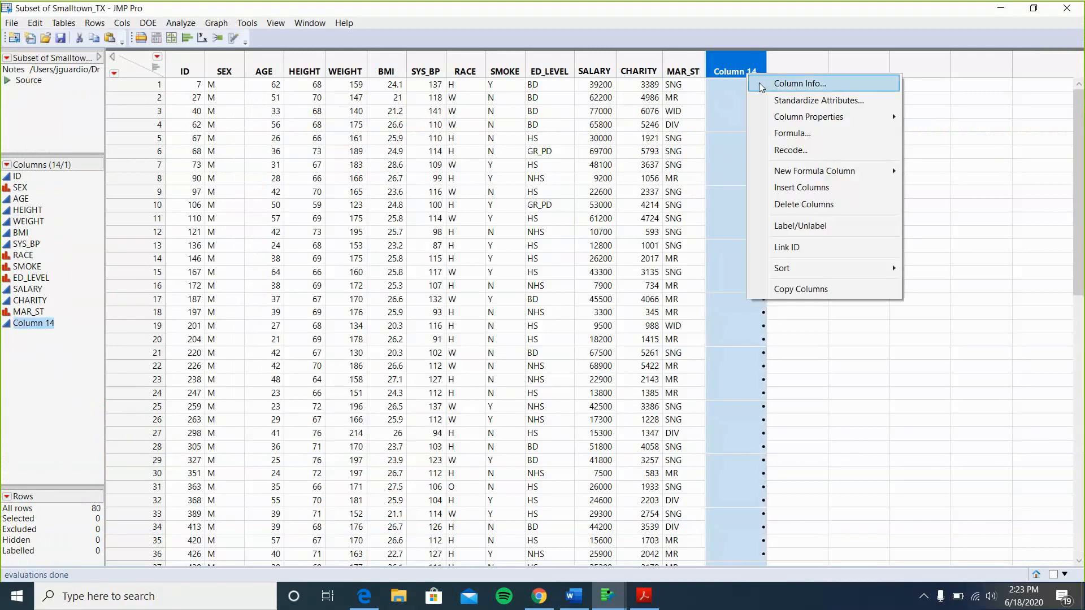
click(760, 84)
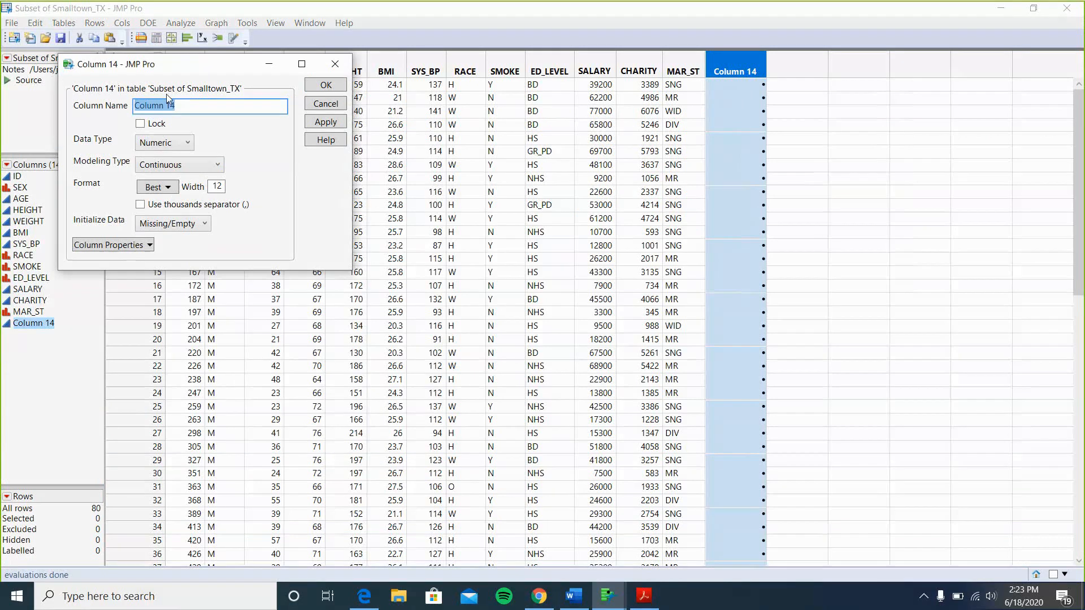
text(transformation)
Add a formula property to the new column and build a root expression with SALARY under the radical
click(110, 244)
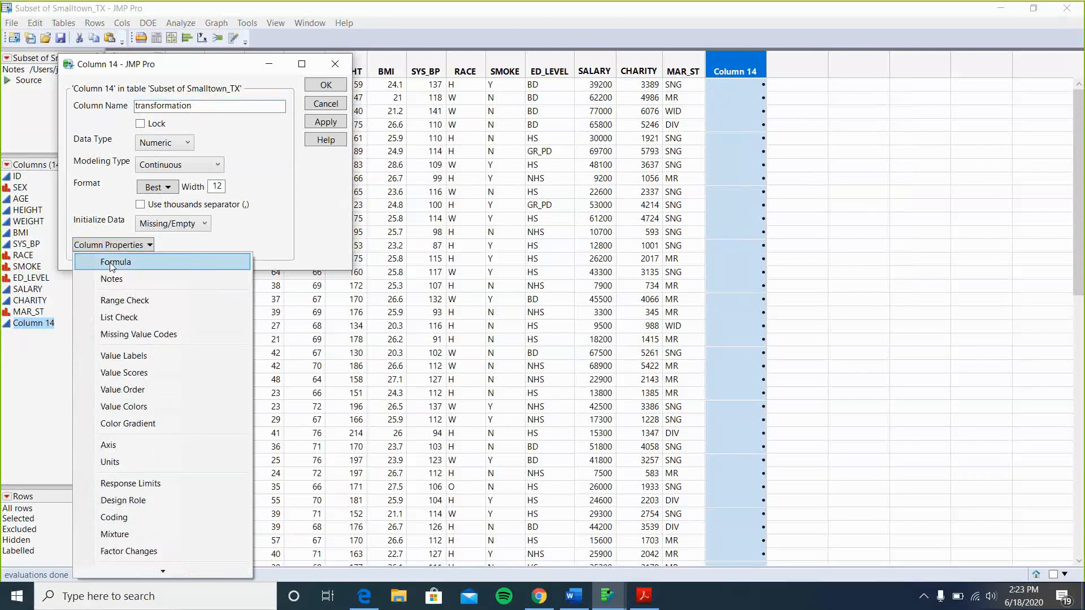
click(111, 262)
click(224, 286)
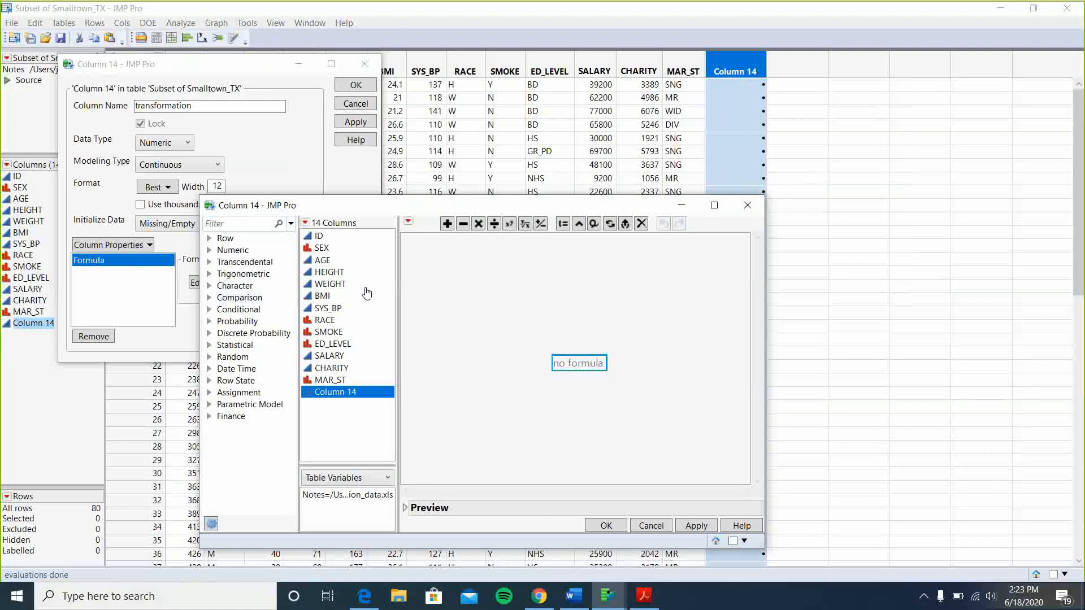
click(526, 225)
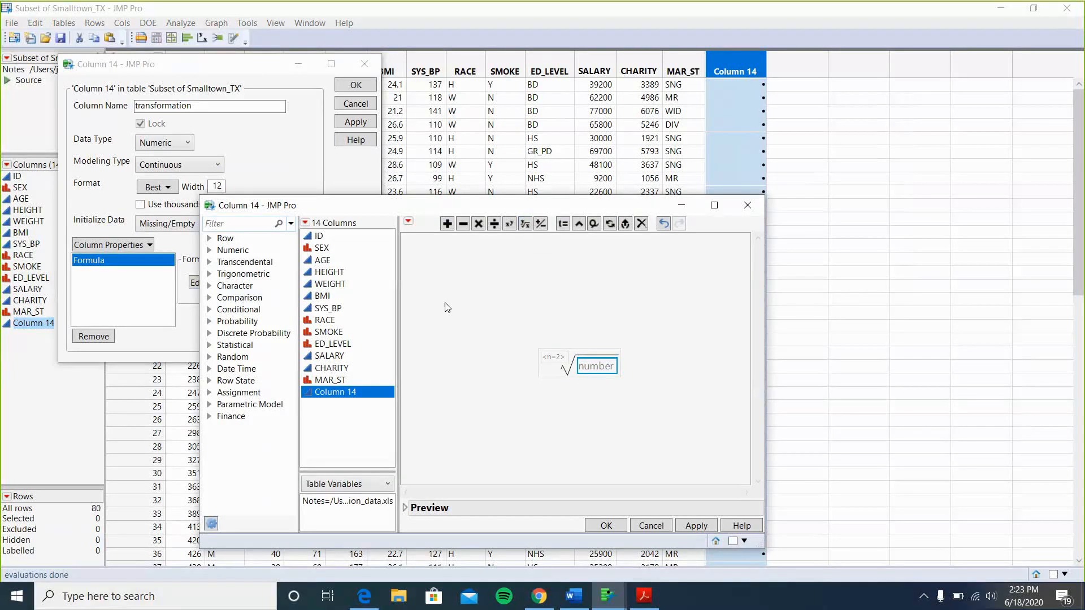
click(325, 361)
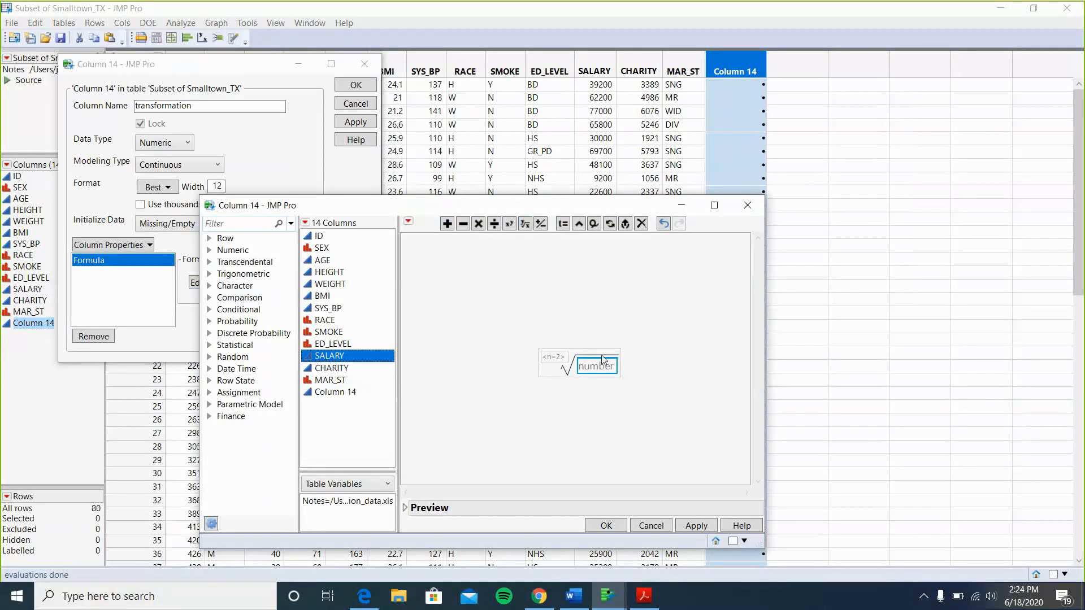
drag(348, 357, 600, 369)
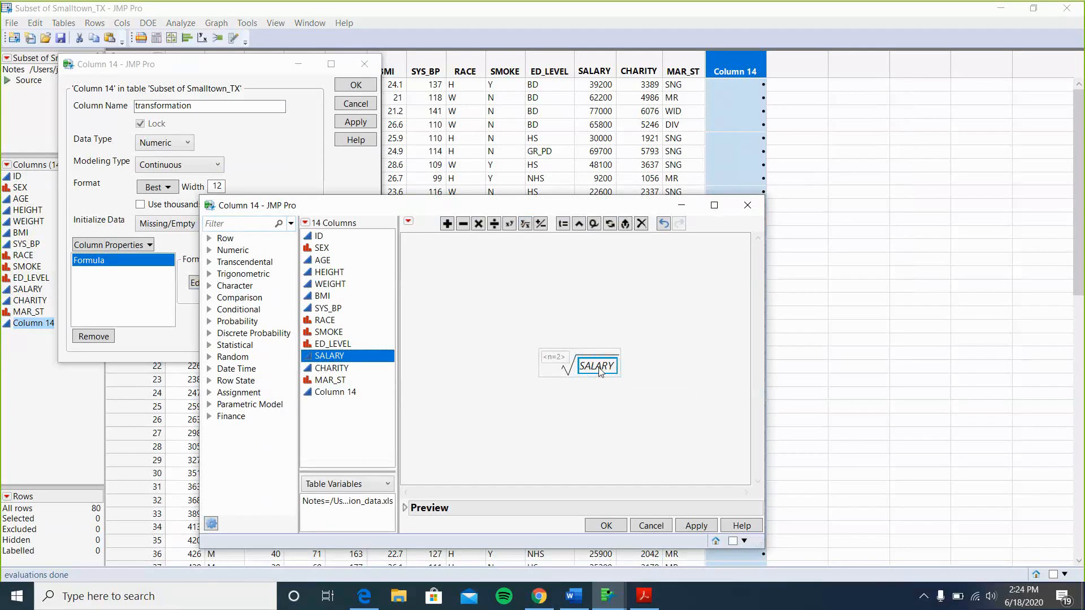
Set the root index of the SALARY formula to 2, apply the formula, and accept the column settings
click(557, 357)
click(557, 357)
text(2)
key(Return)
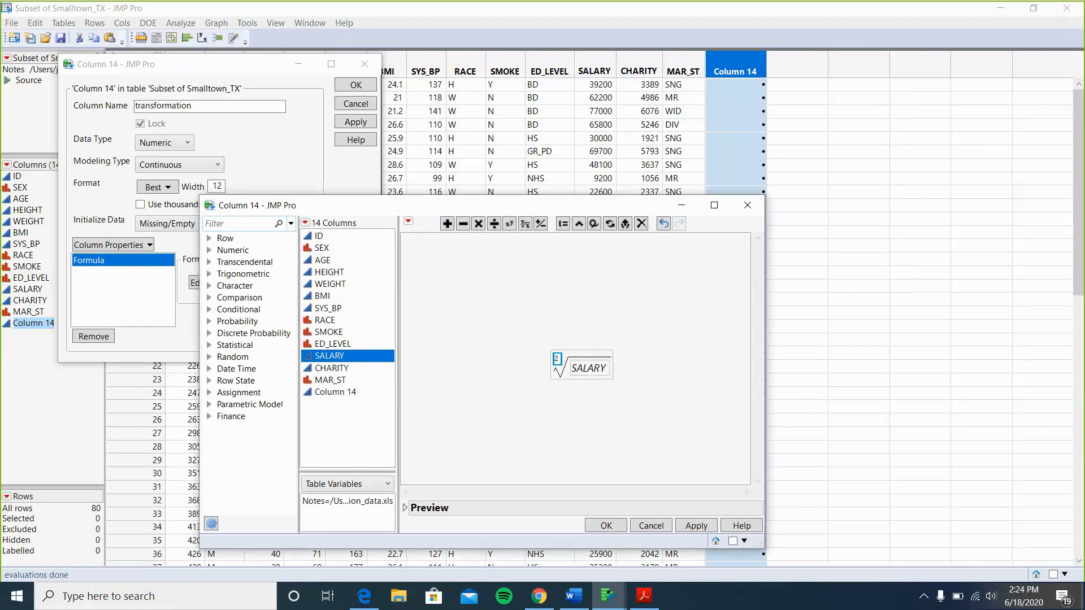
click(696, 527)
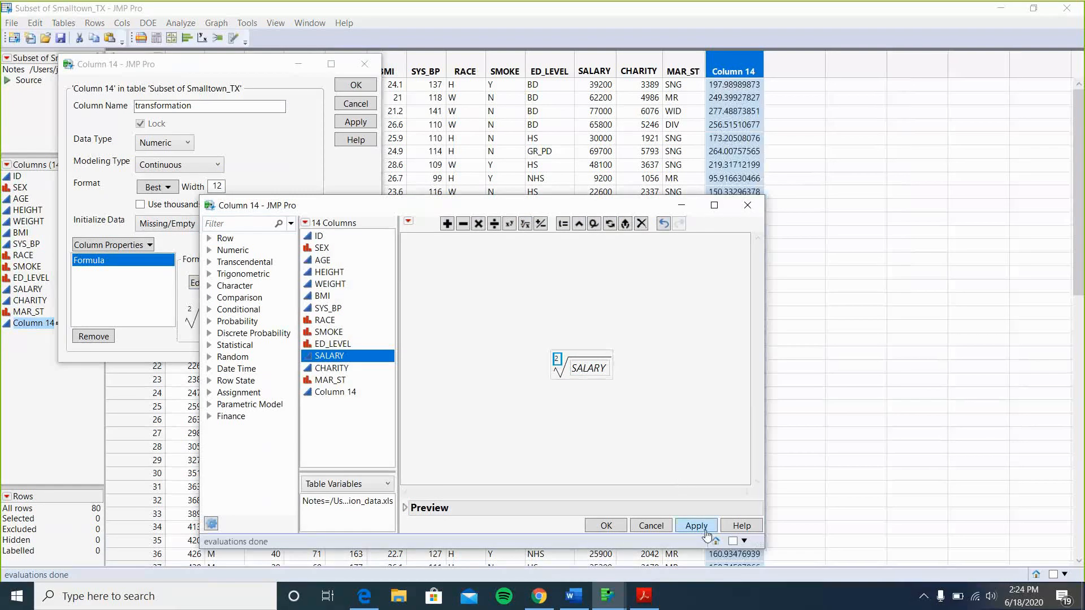
click(614, 528)
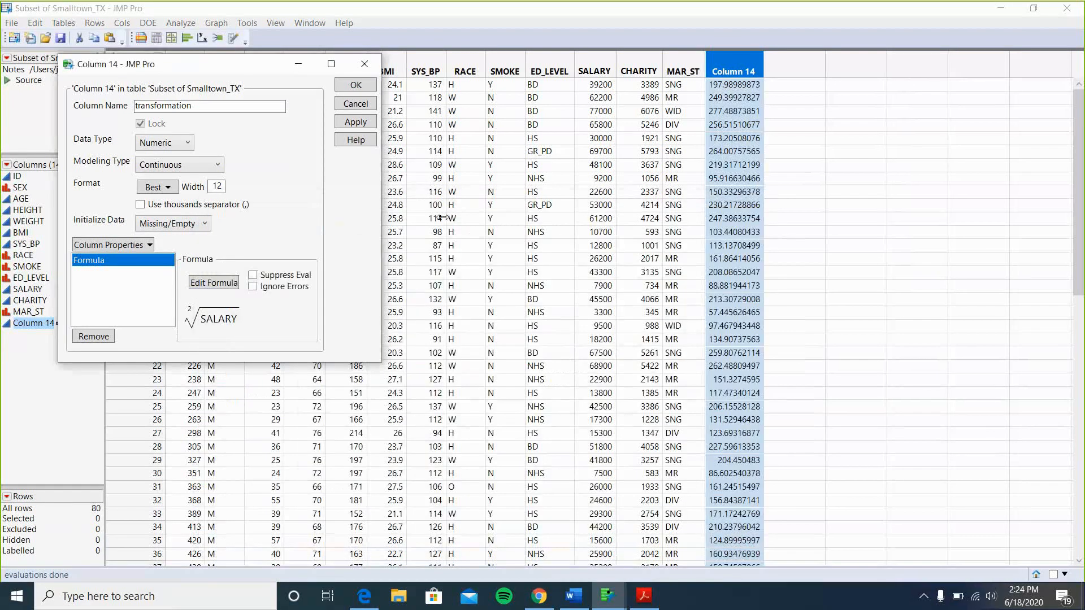
click(367, 86)
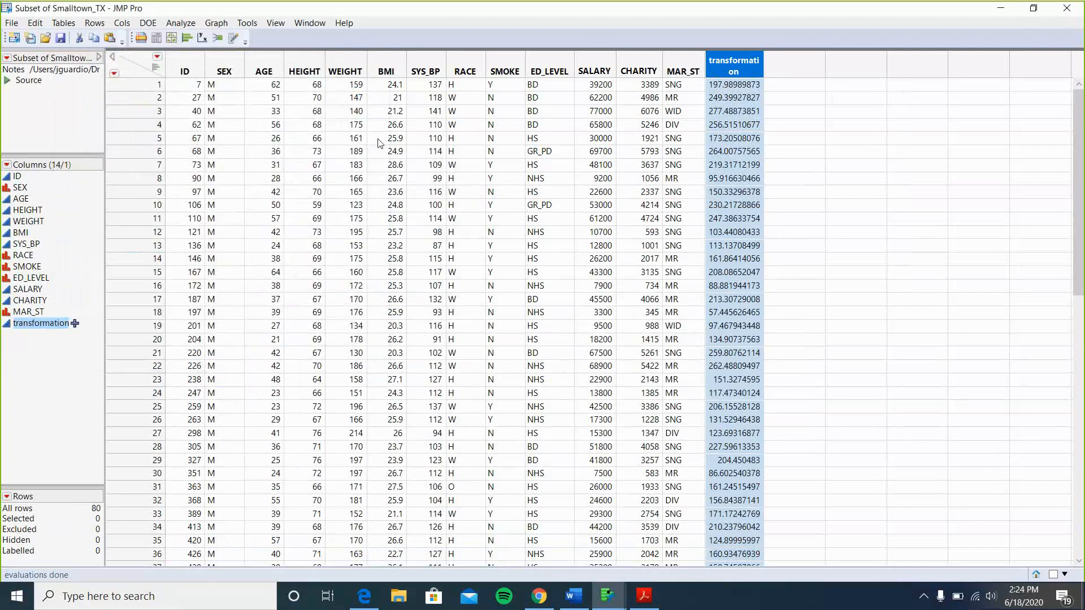
Create a Distribution report for the transformation column and move its window over the data table
click(181, 23)
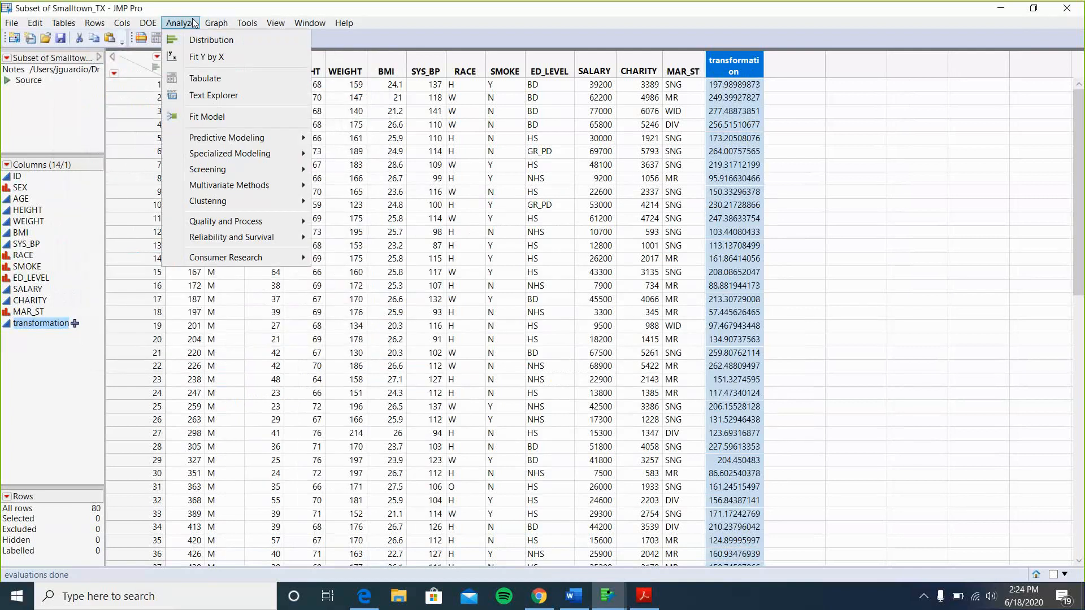
click(202, 40)
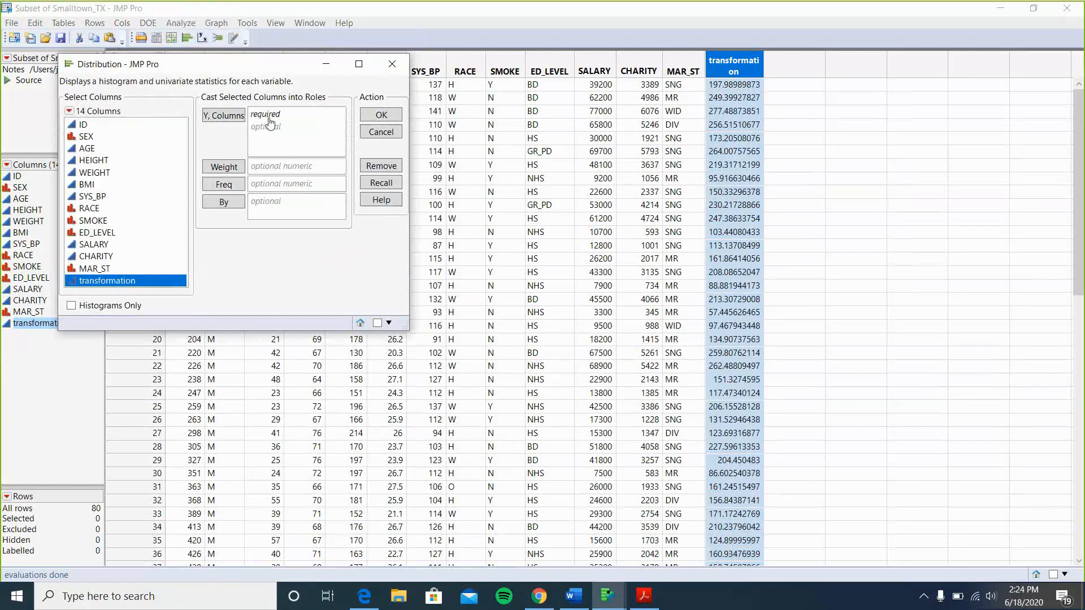
click(234, 118)
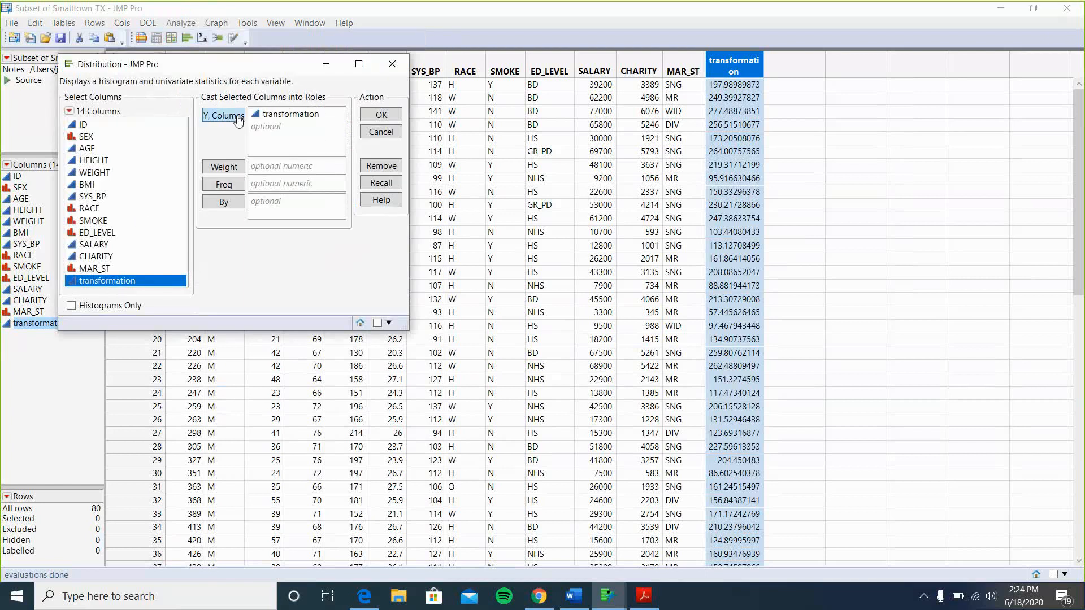
click(374, 117)
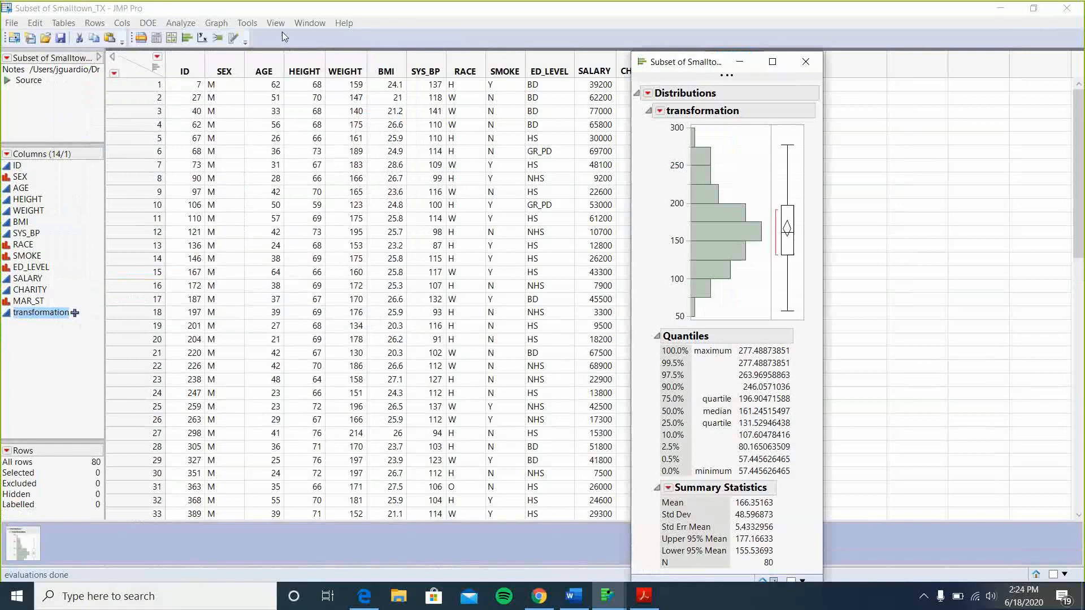
drag(694, 65, 282, 32)
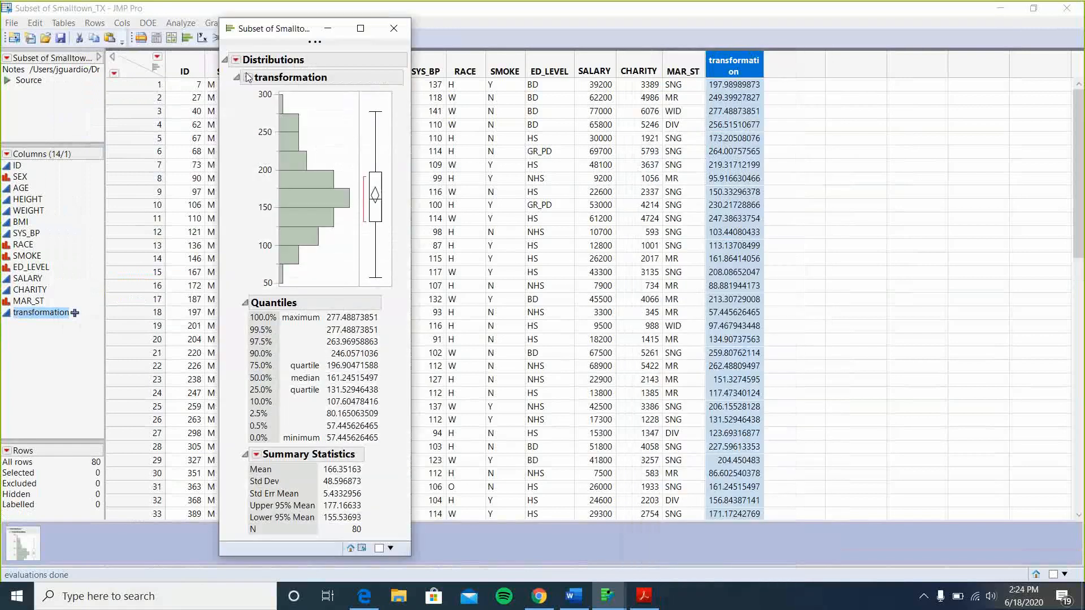
Add a normal quantile plot and a fitted normal curve to the transformation distribution report
click(247, 76)
click(314, 143)
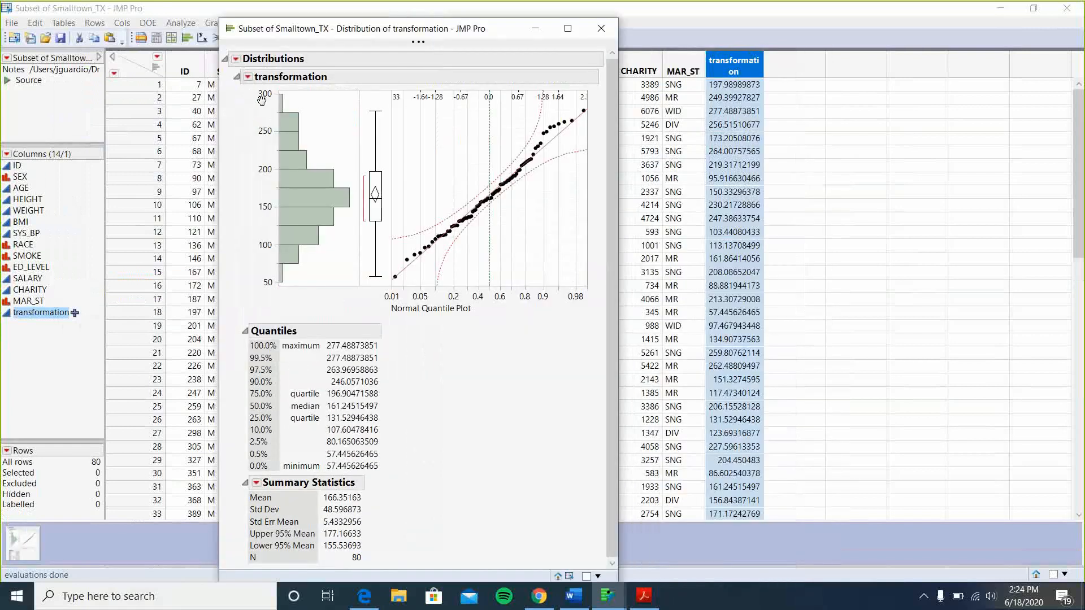
click(248, 77)
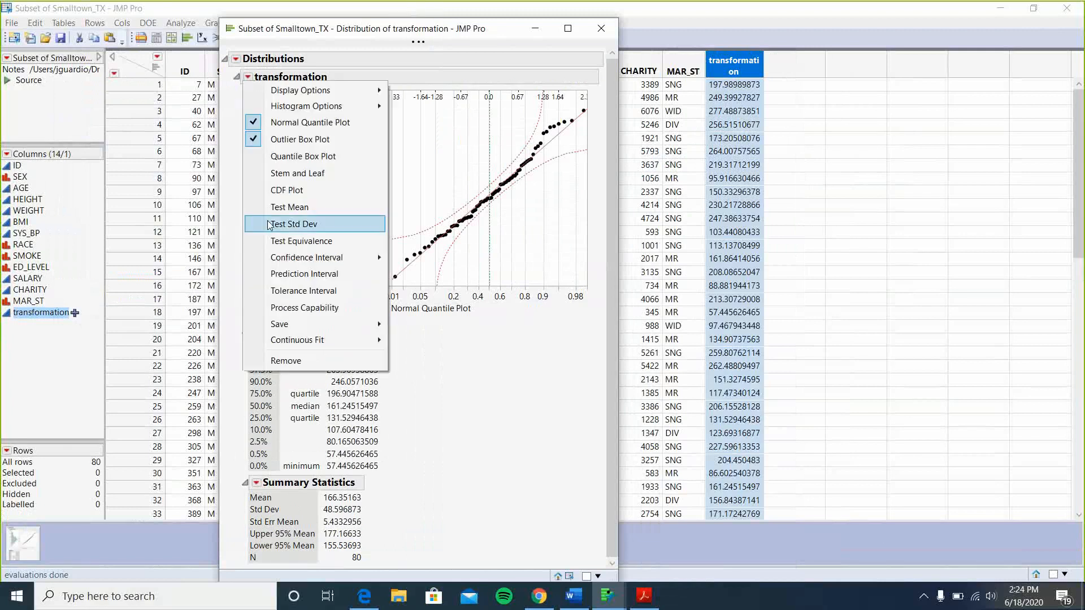
mouse_move(282, 341)
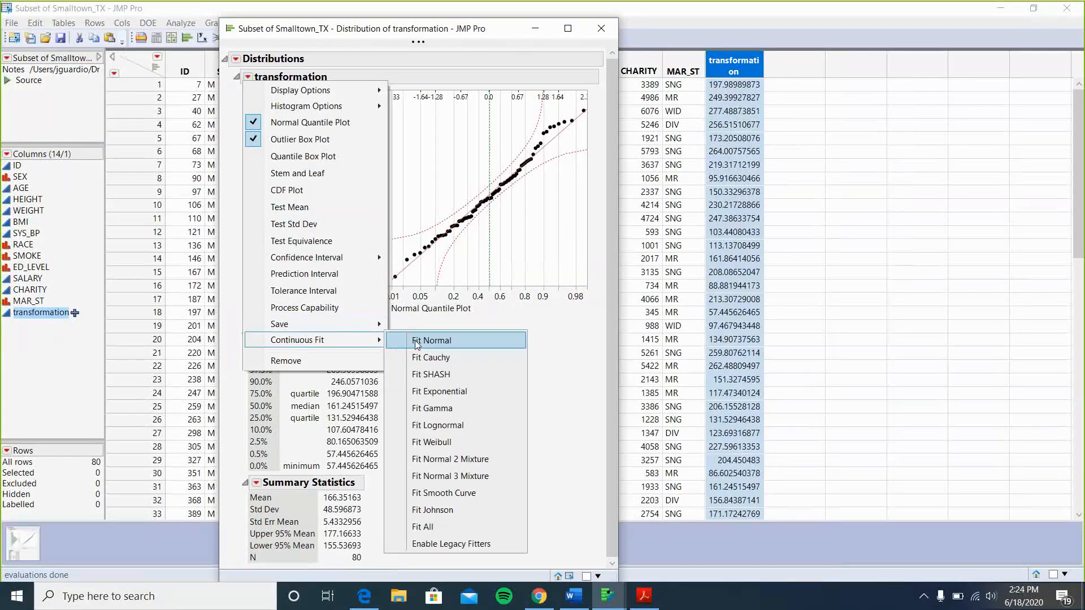
click(417, 342)
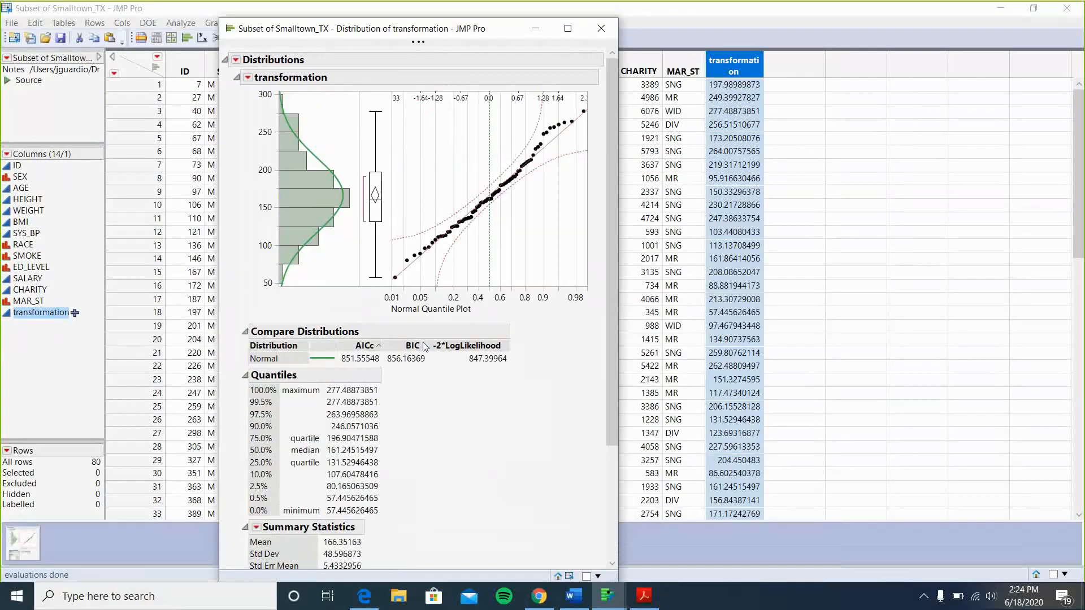
Switch the transformation report to a horizontal layout, examine its quantile plot and histogram, and close the report
click(248, 79)
mouse_move(350, 91)
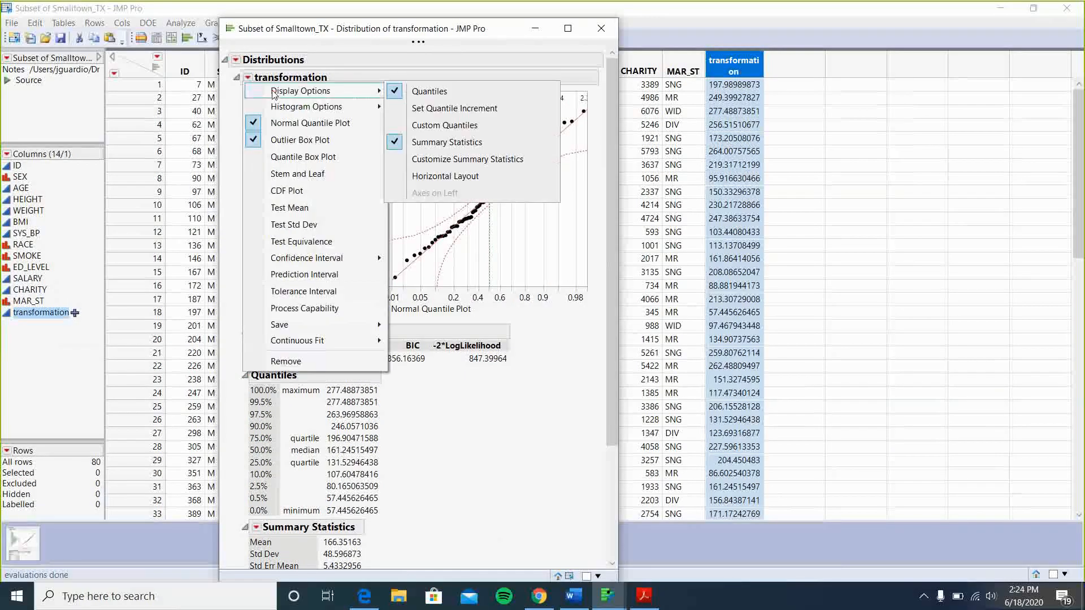
click(454, 179)
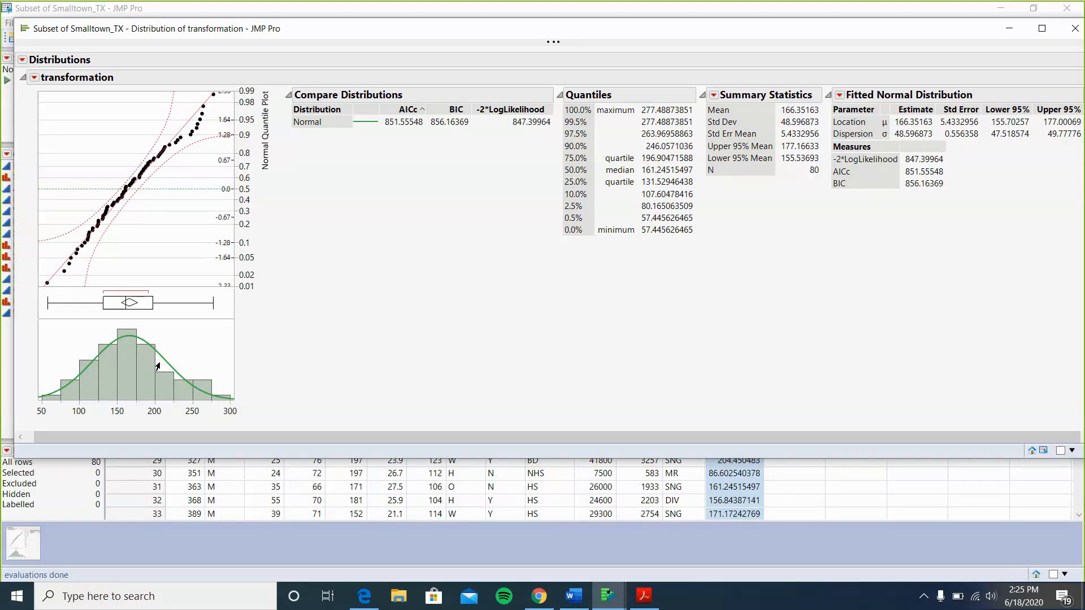
click(132, 183)
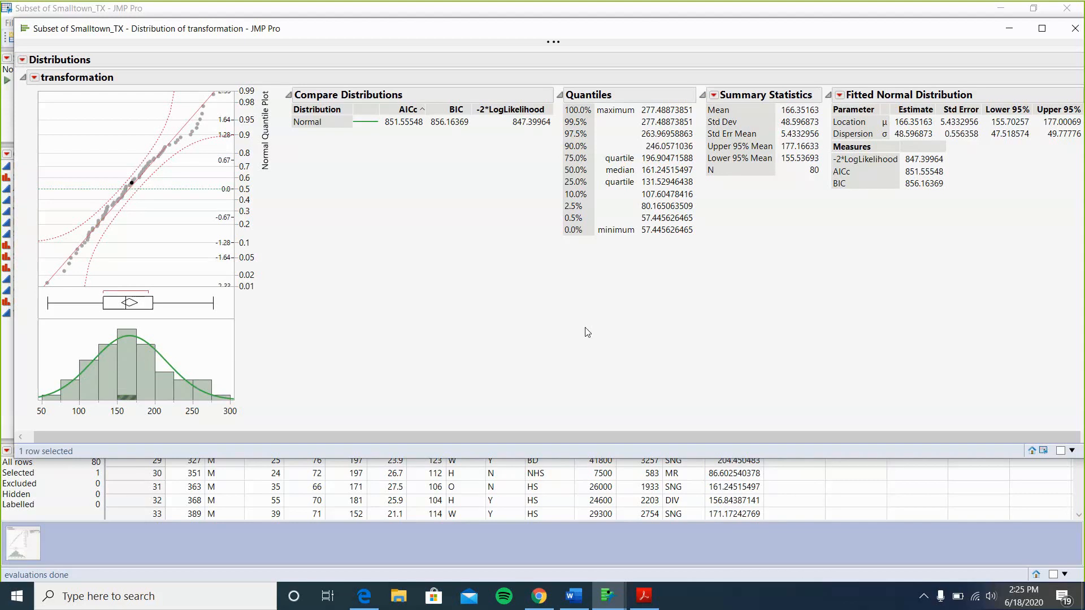
click(1074, 29)
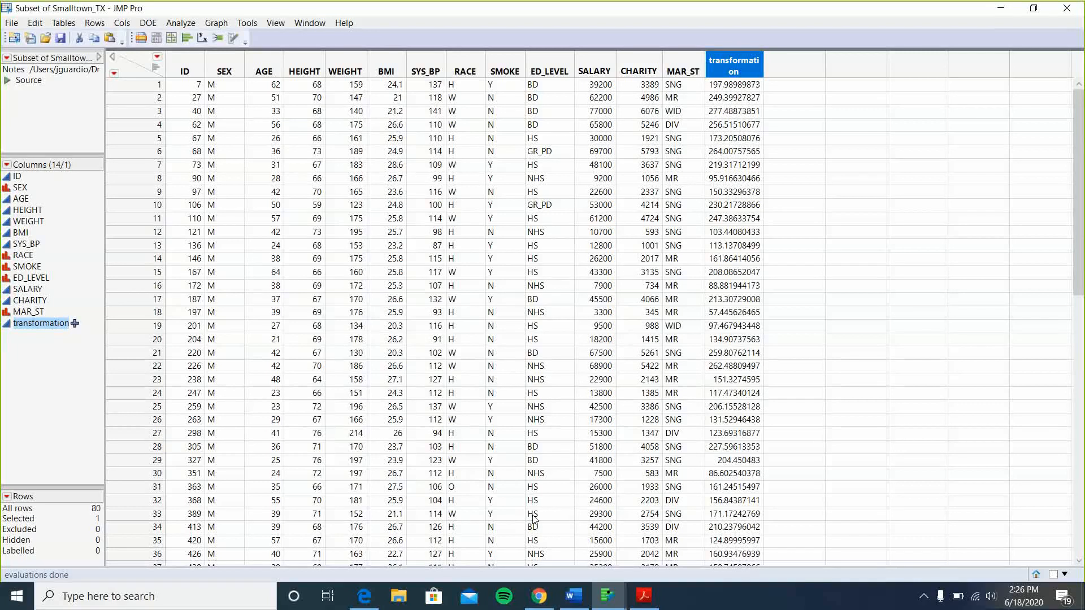
Switch to Word and fill the Height row of table 1.c with No for normally distributed and yes for transformation applied
mouse_move(579, 603)
key(alt+Tab)
scroll(418, 356, down, 3)
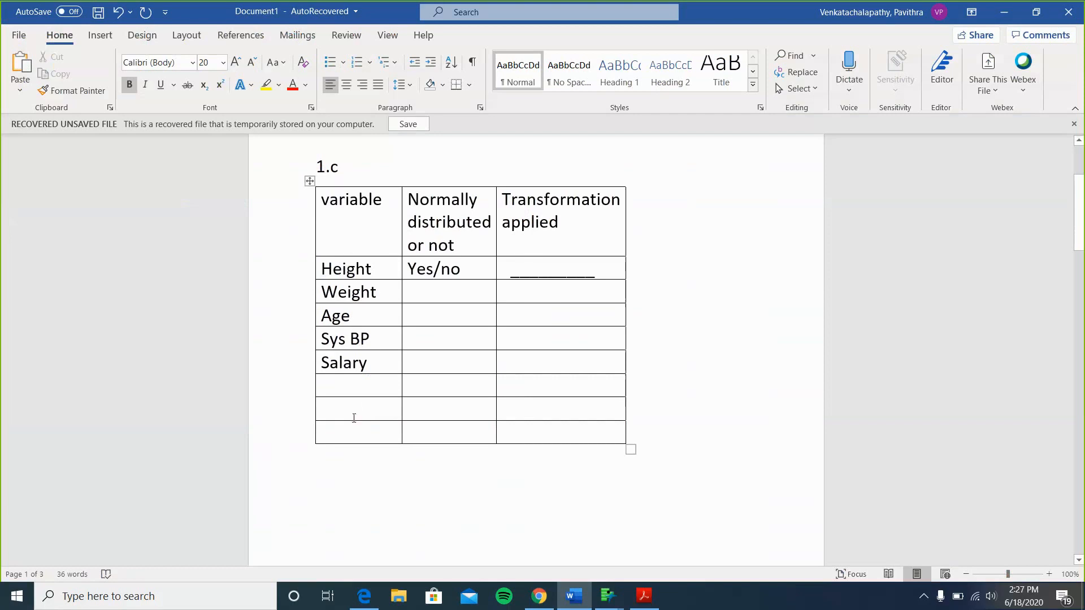
click(356, 268)
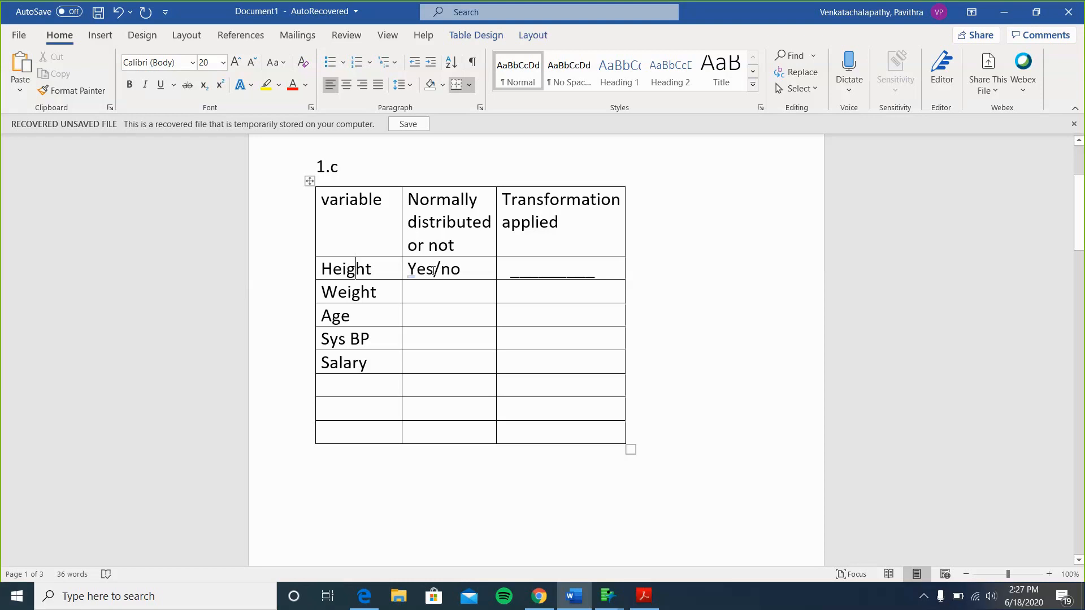
click(434, 269)
key(Delete)
key(BackSpace)
key(BackSpace)
key(BackSpace)
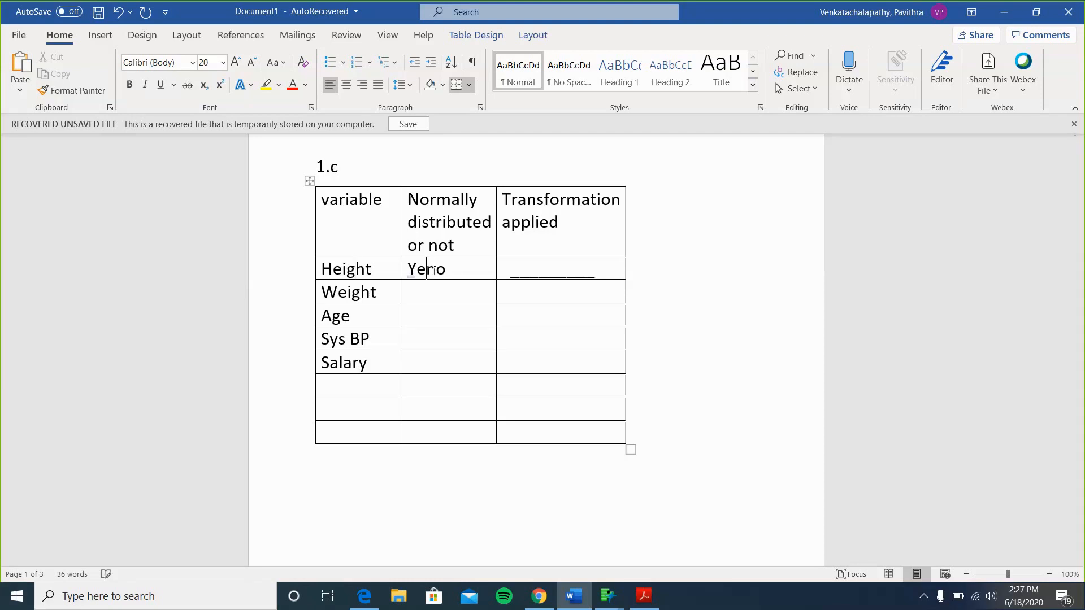
key(Delete)
text(No)
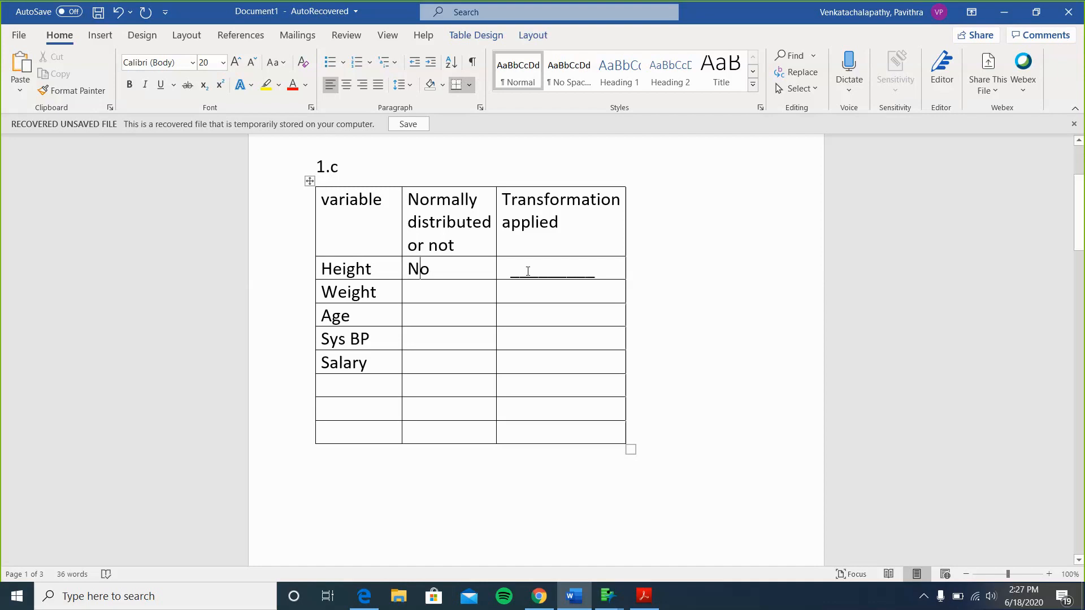
click(530, 270)
text(yes)
Fill the Salary row of table 1.c with yes for normally distributed and yes for transformation applied
click(421, 294)
click(438, 363)
text(yes)
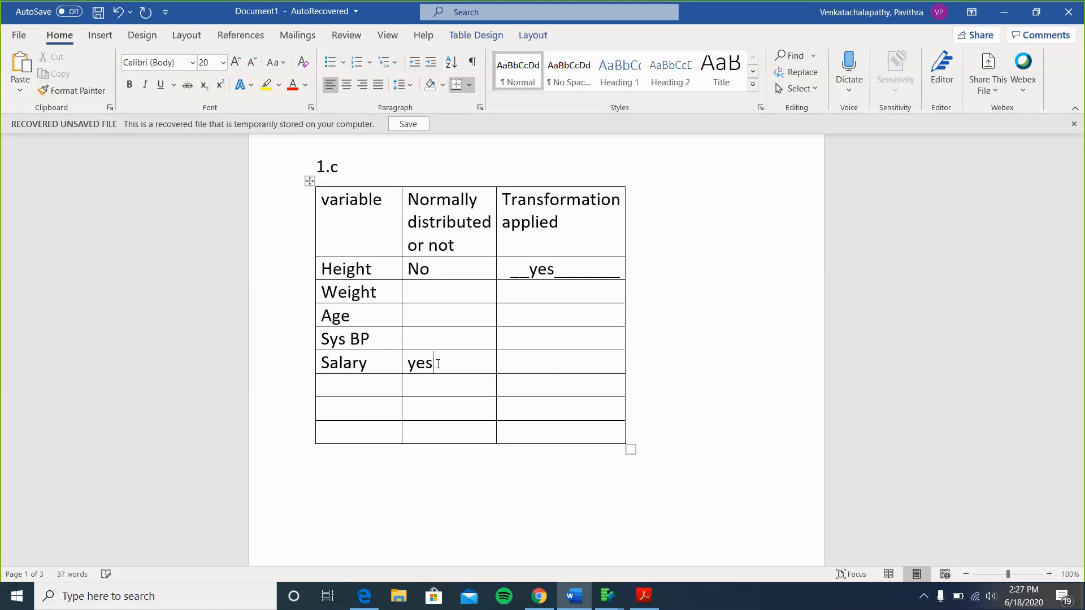
click(525, 367)
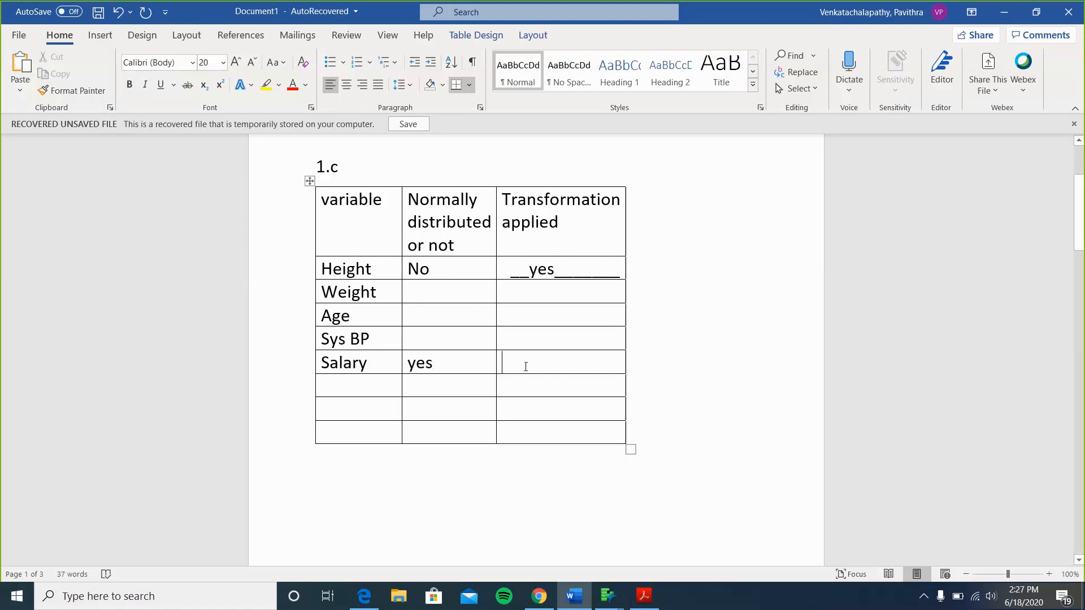
text(yes)
Look over the document's question 2, and switch to Chrome to reread questions 1 and 2 of the Assessing Normality assignment
scroll(520, 311, down, 1)
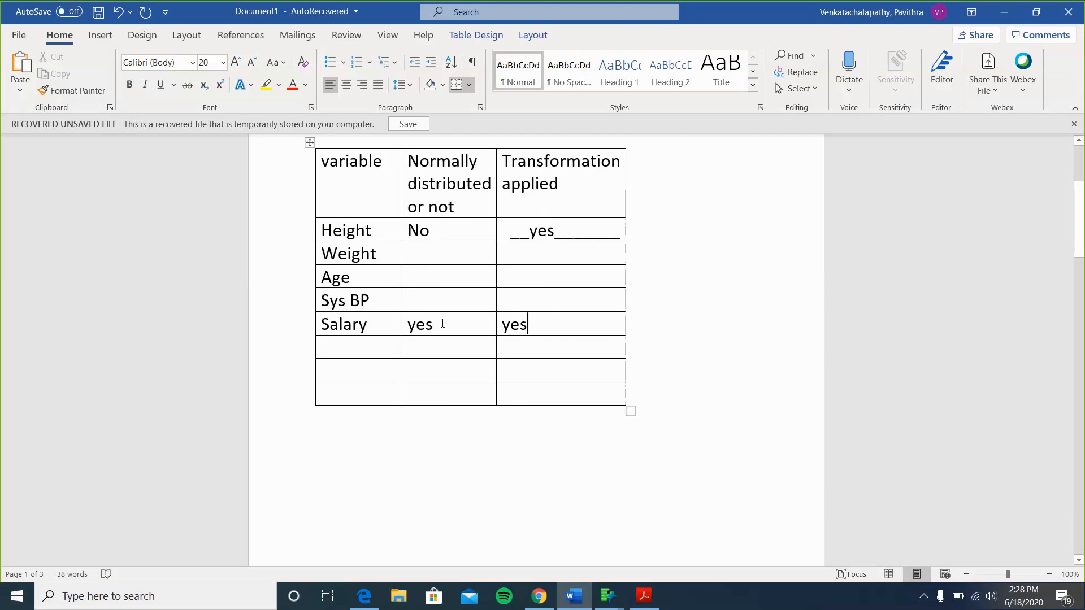
scroll(548, 450, down, 1)
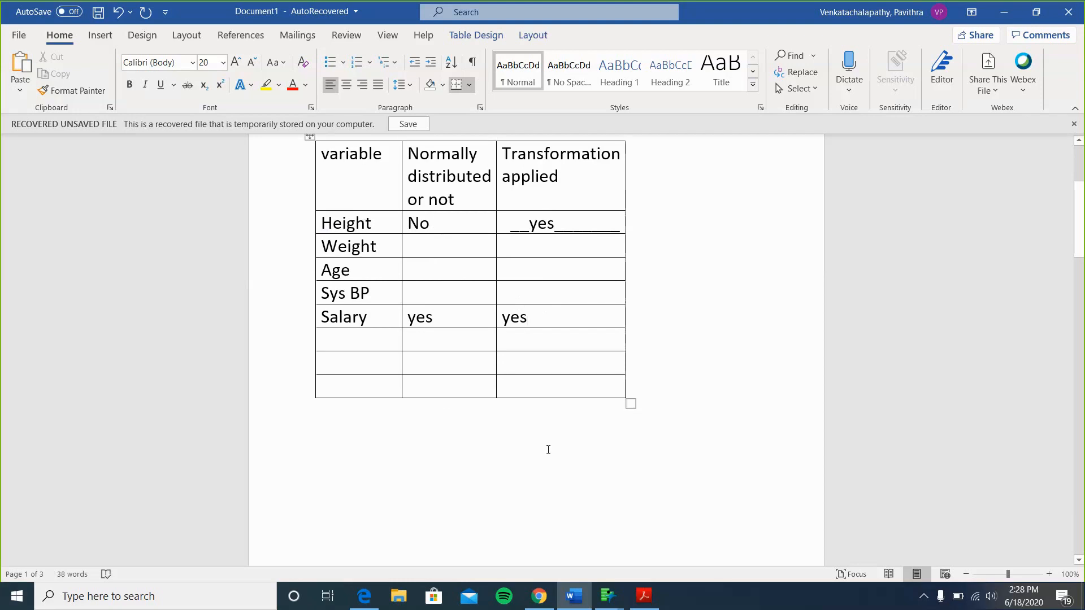
scroll(548, 450, down, 5)
scroll(548, 450, up, 1)
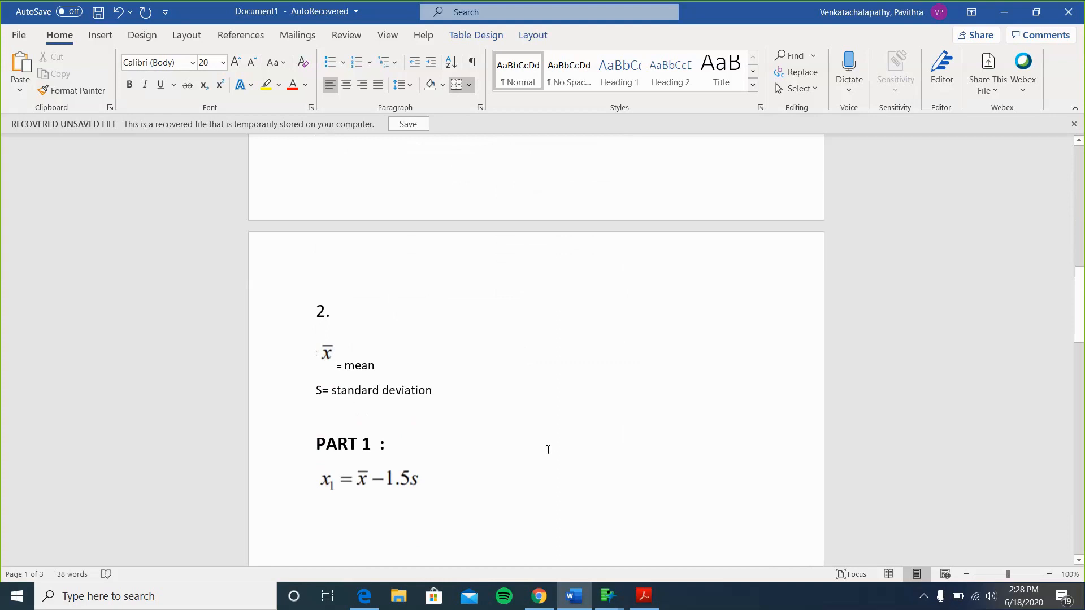
scroll(548, 450, up, 6)
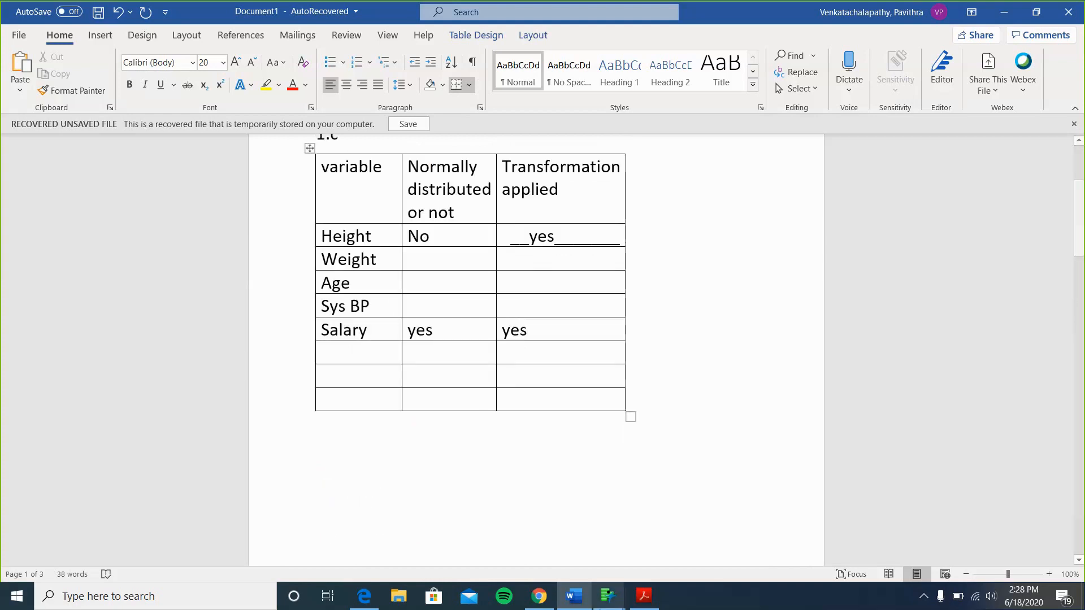
mouse_move(538, 596)
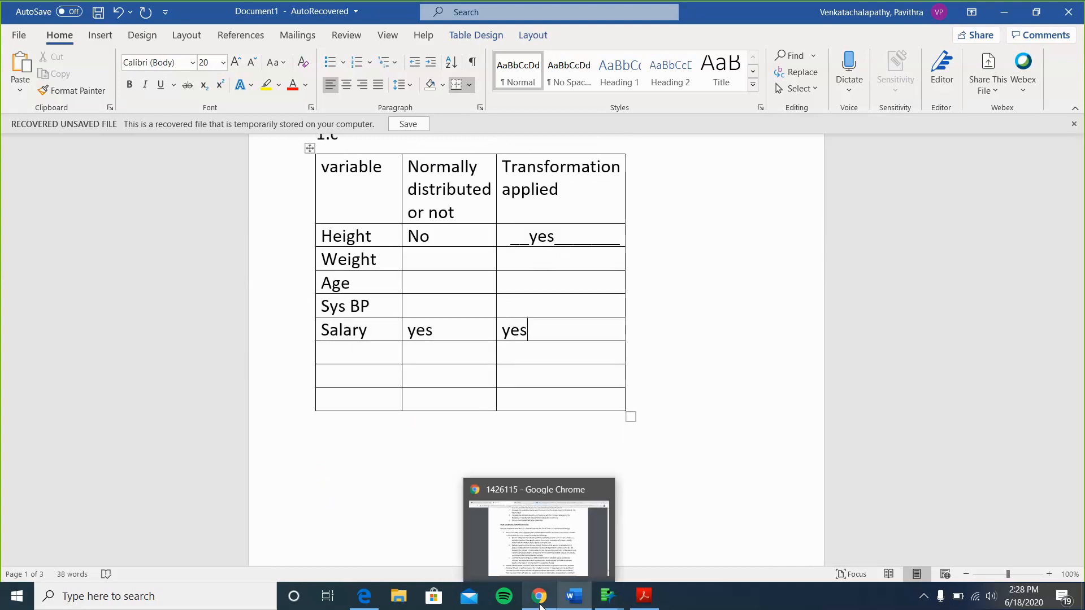
click(533, 539)
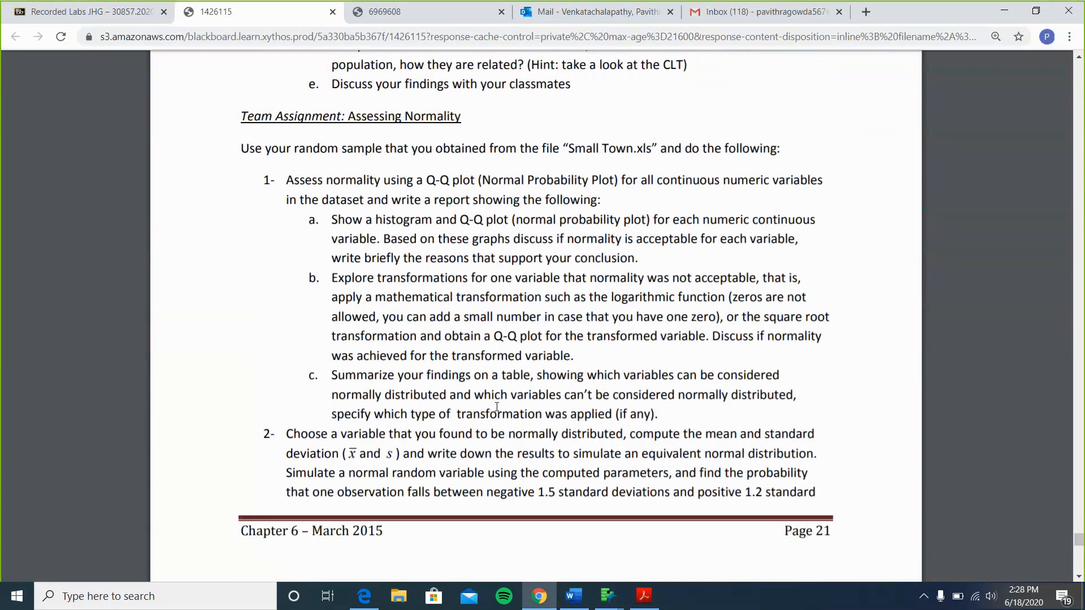
scroll(497, 407, down, 1)
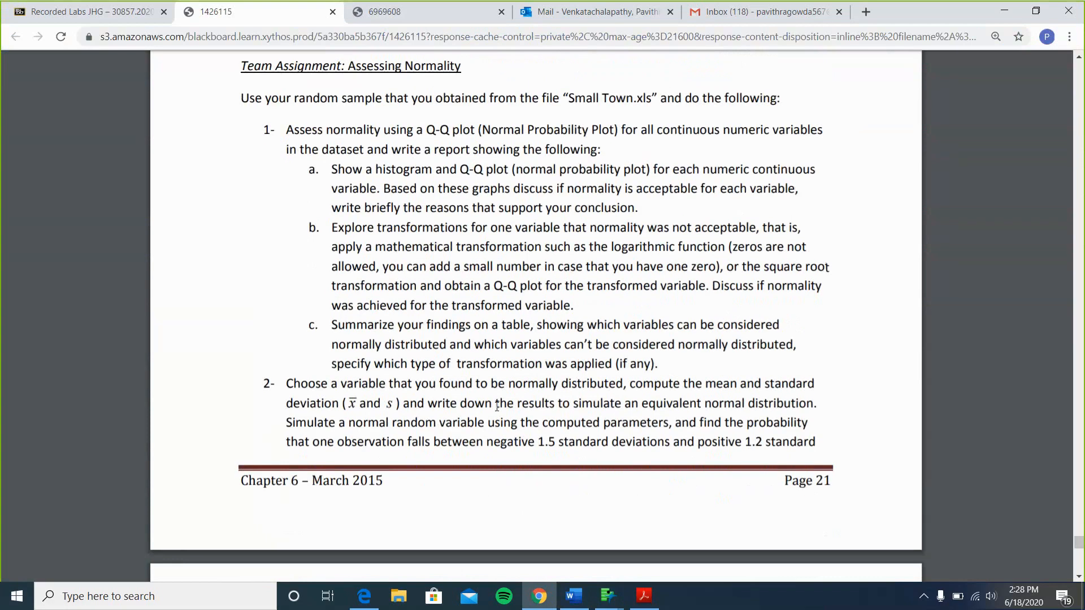
scroll(497, 407, up, 1)
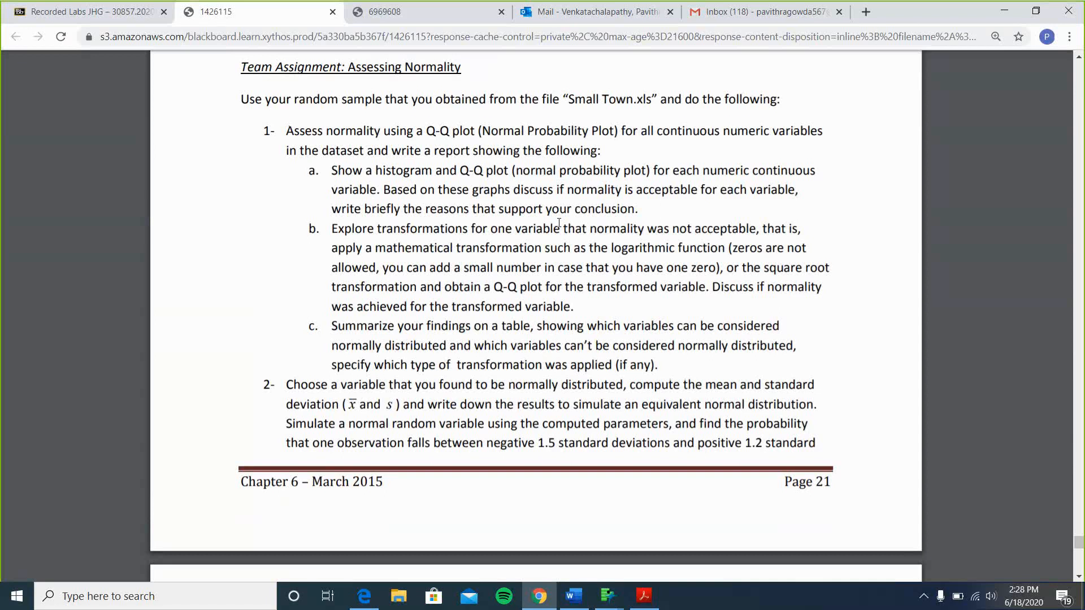
scroll(559, 222, down, 1)
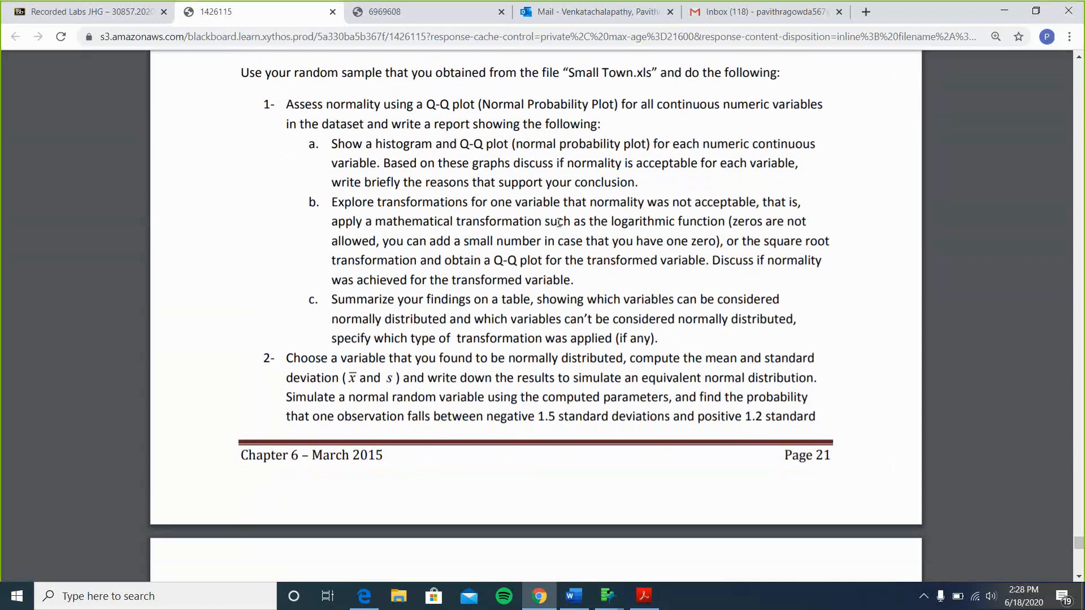
scroll(559, 223, down, 1)
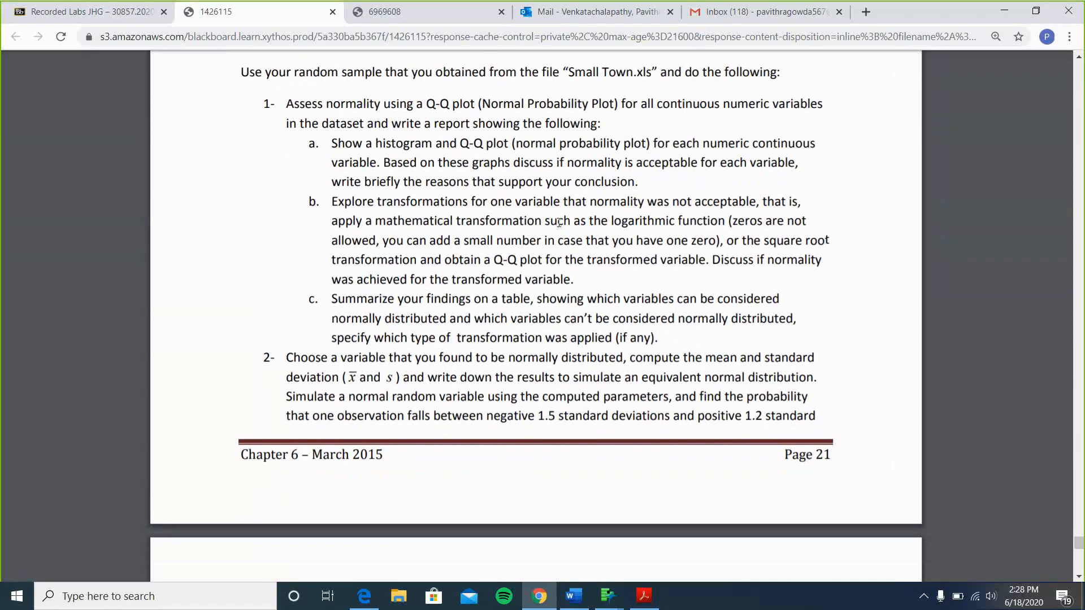
scroll(560, 222, up, 1)
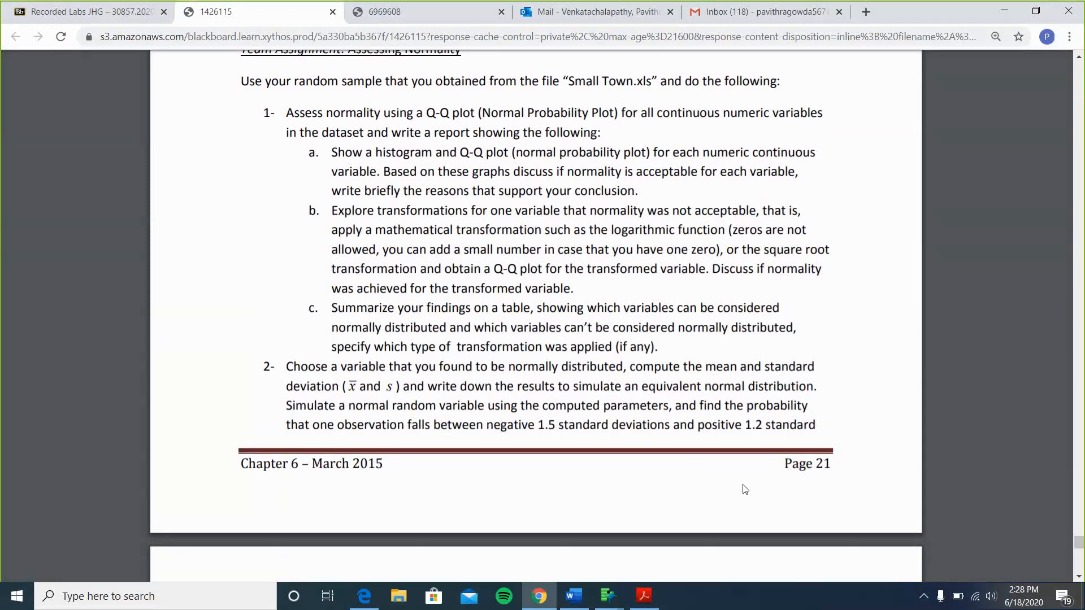
Switch to Word and add a 1.a heading above 1.c, with the line "Paste the graph" beneath it
click(573, 596)
scroll(466, 273, up, 3)
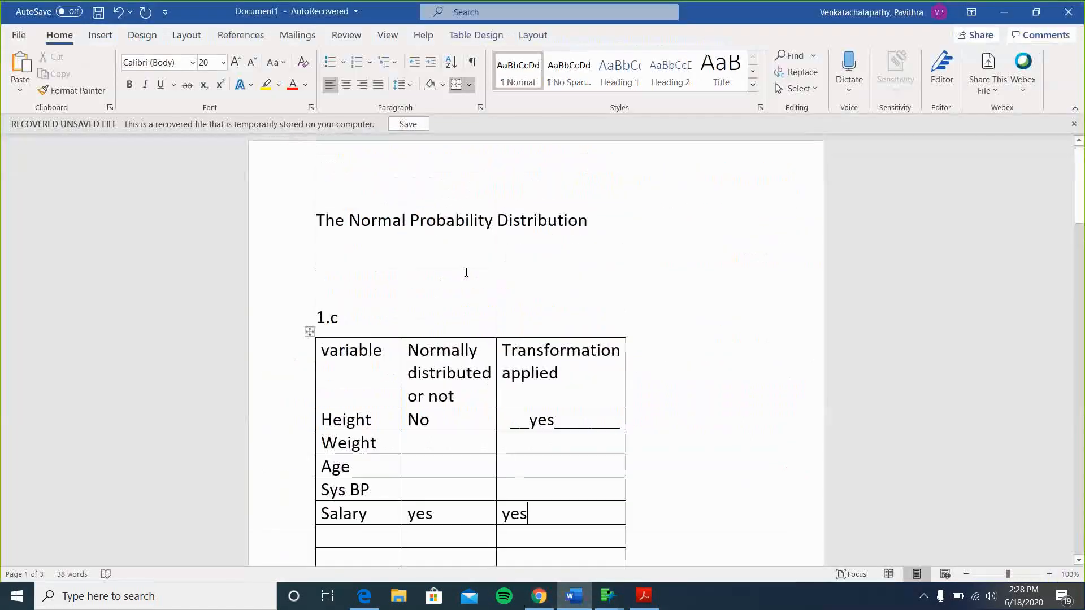
scroll(466, 273, up, 1)
click(337, 289)
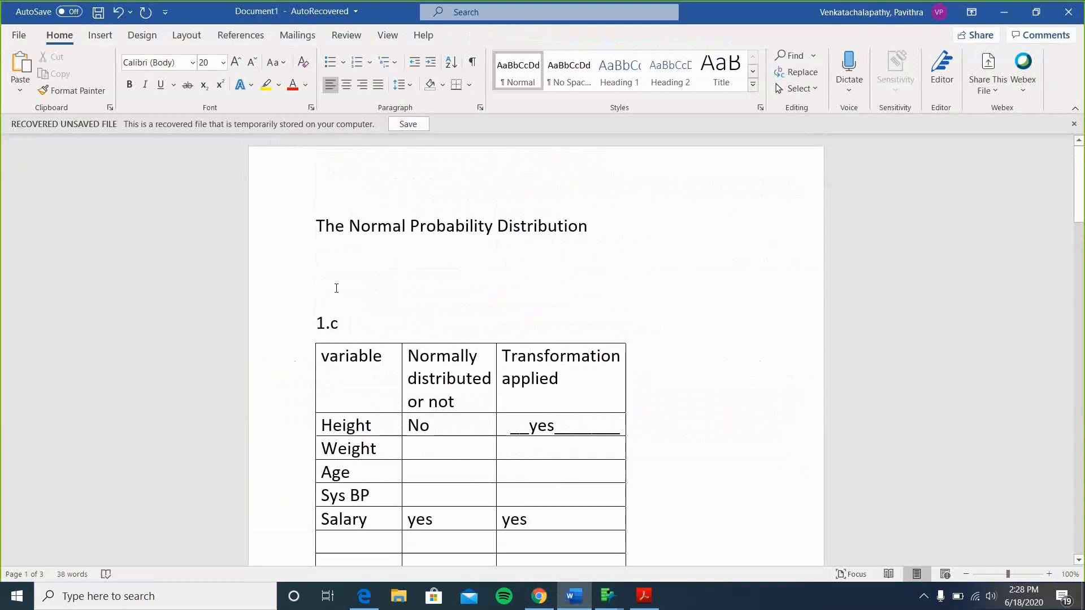
text(1.a)
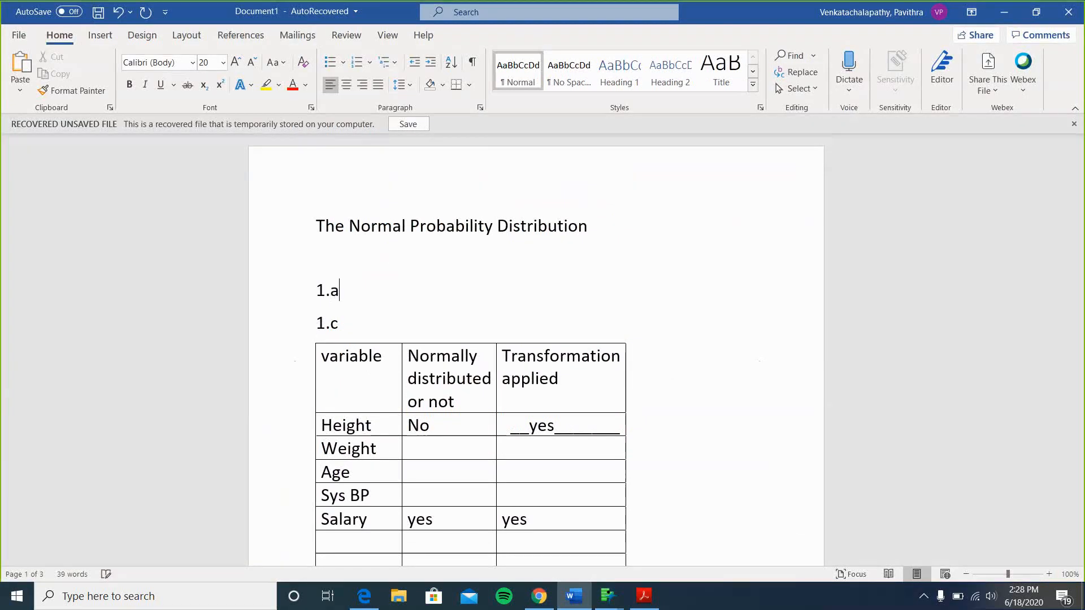
key(Return)
key(Return)
text(pa)
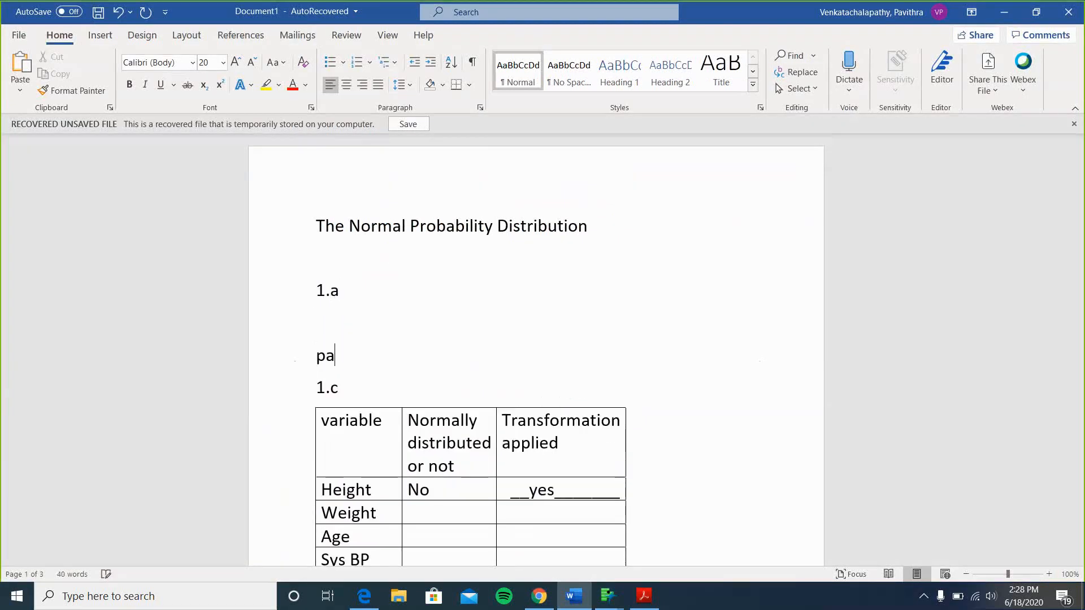
text(ste the gra)
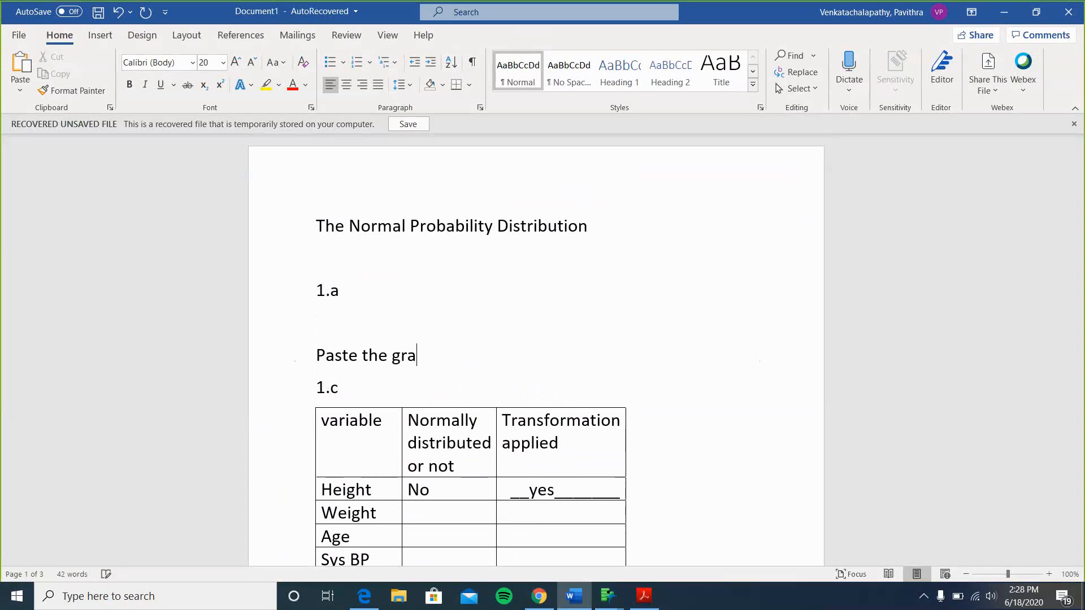
text(ph)
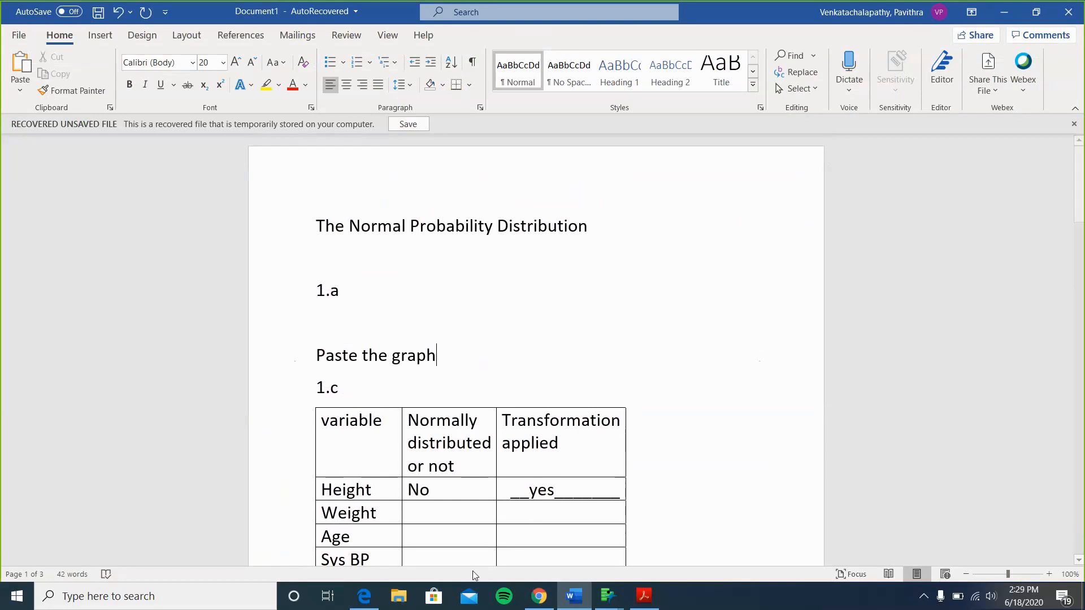
Switch to the Subset of Smalltown_TX table in JMP and create a Distribution report for the ID column
mouse_move(607, 600)
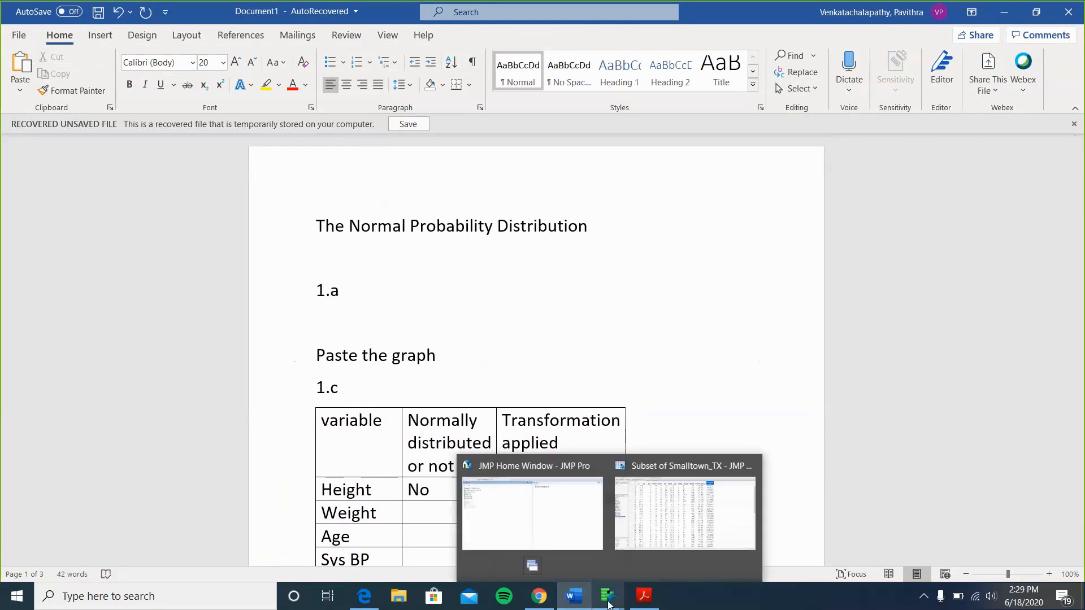
click(684, 511)
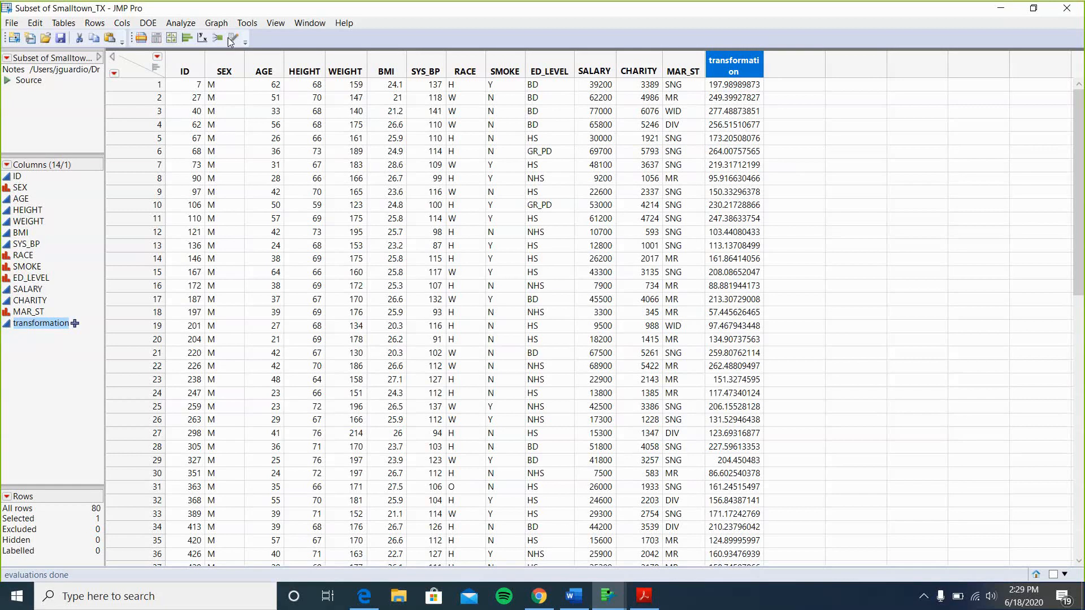
click(175, 23)
click(186, 38)
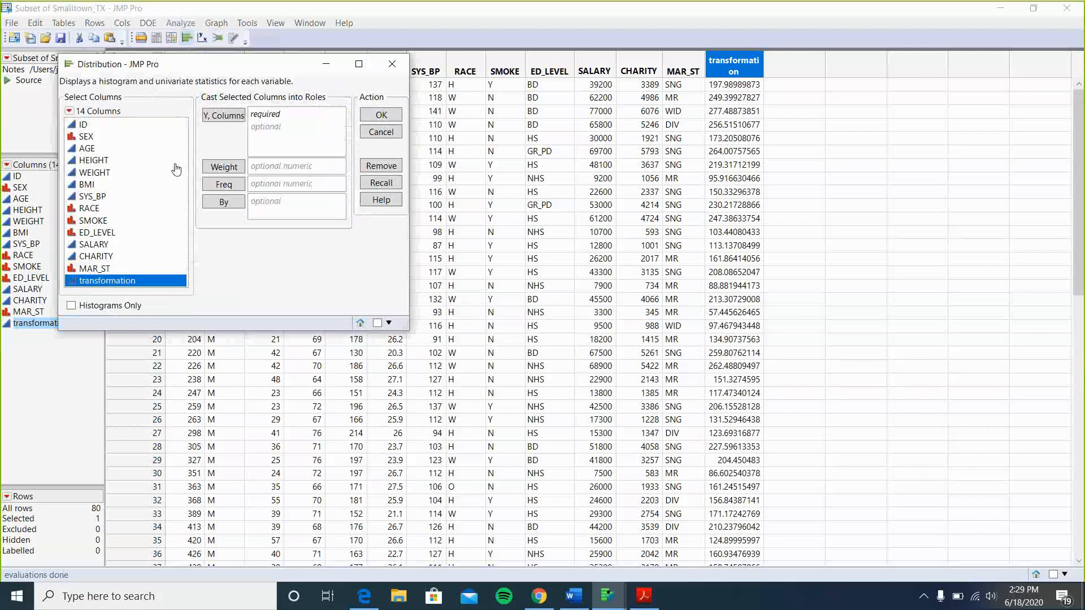
click(144, 120)
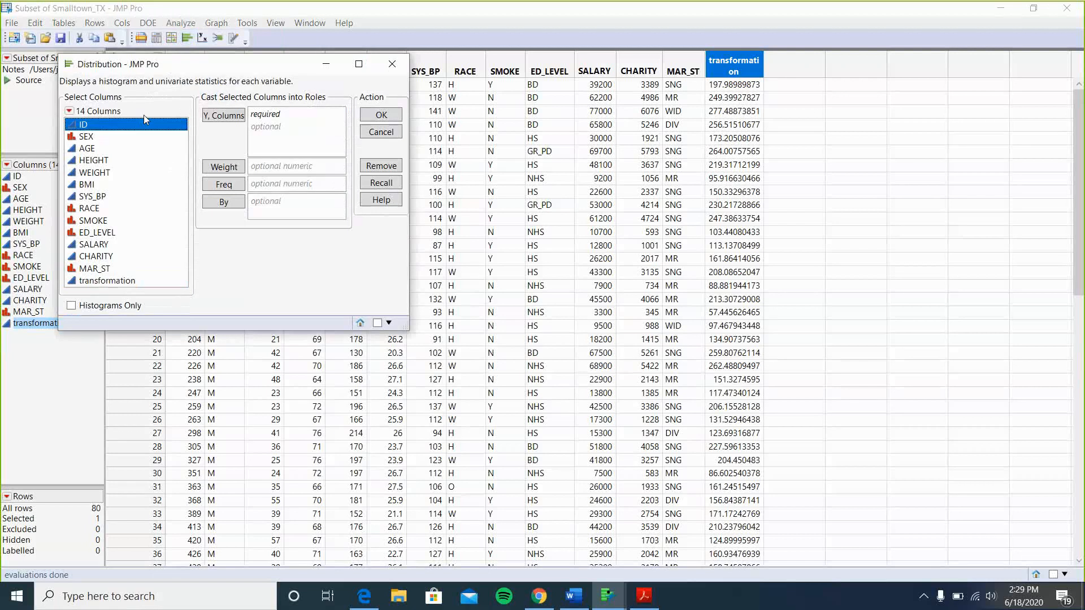
click(224, 116)
click(381, 115)
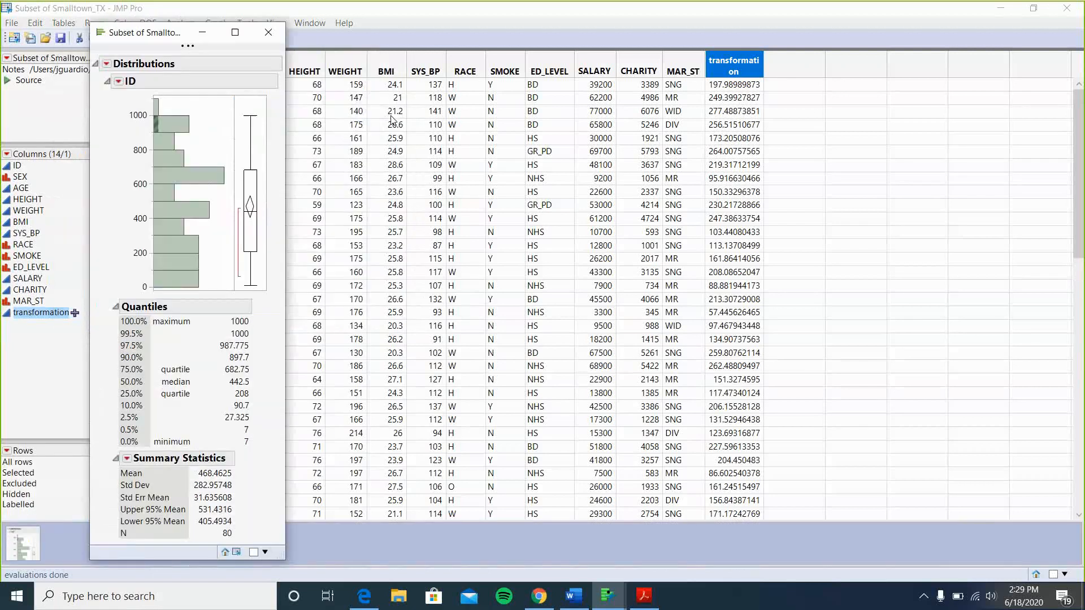
Add a Normal Quantile Plot to the ID distribution and fit a normal curve to it
click(118, 81)
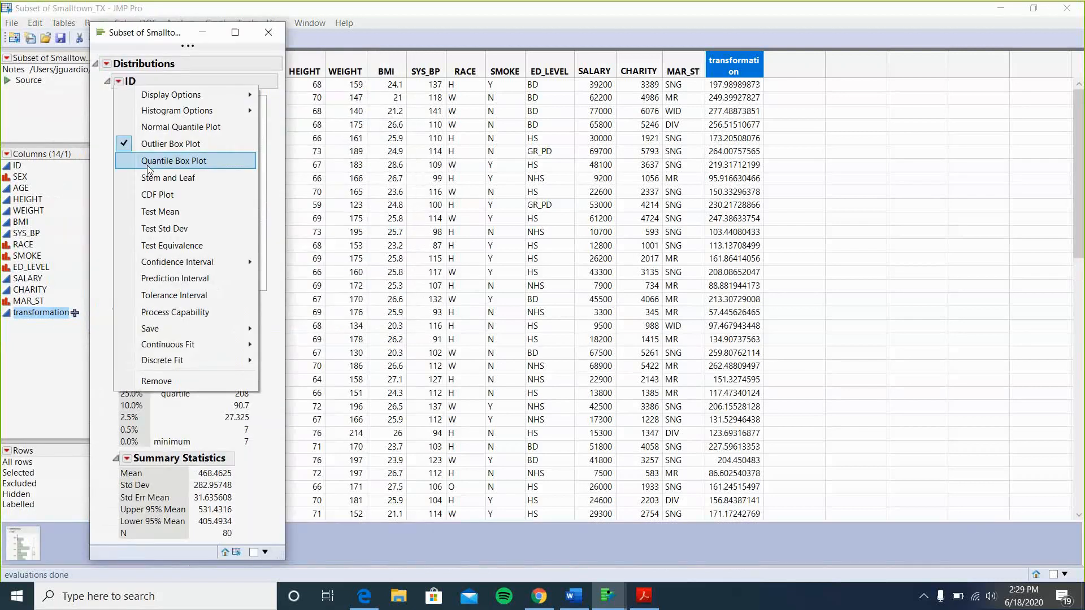
click(169, 67)
click(118, 81)
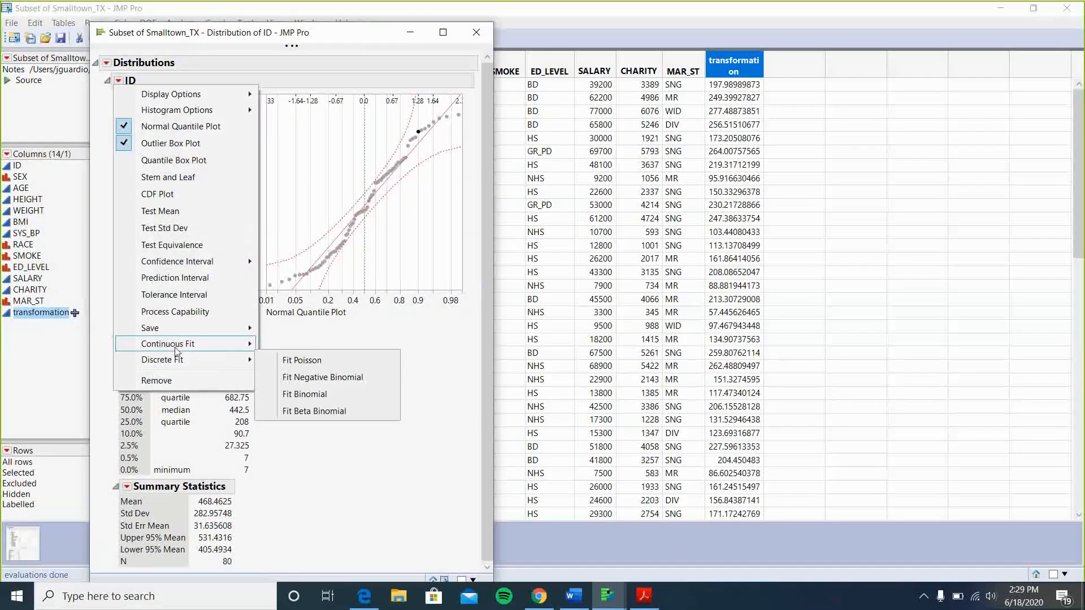
mouse_move(192, 346)
click(281, 345)
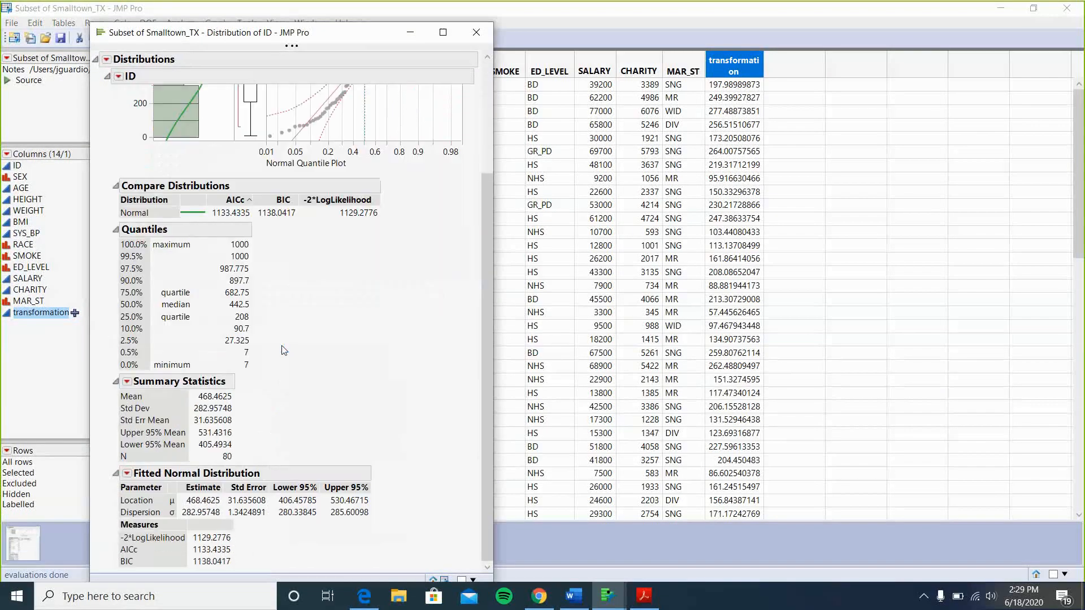
Switch the ID distribution report to a horizontal layout
click(119, 81)
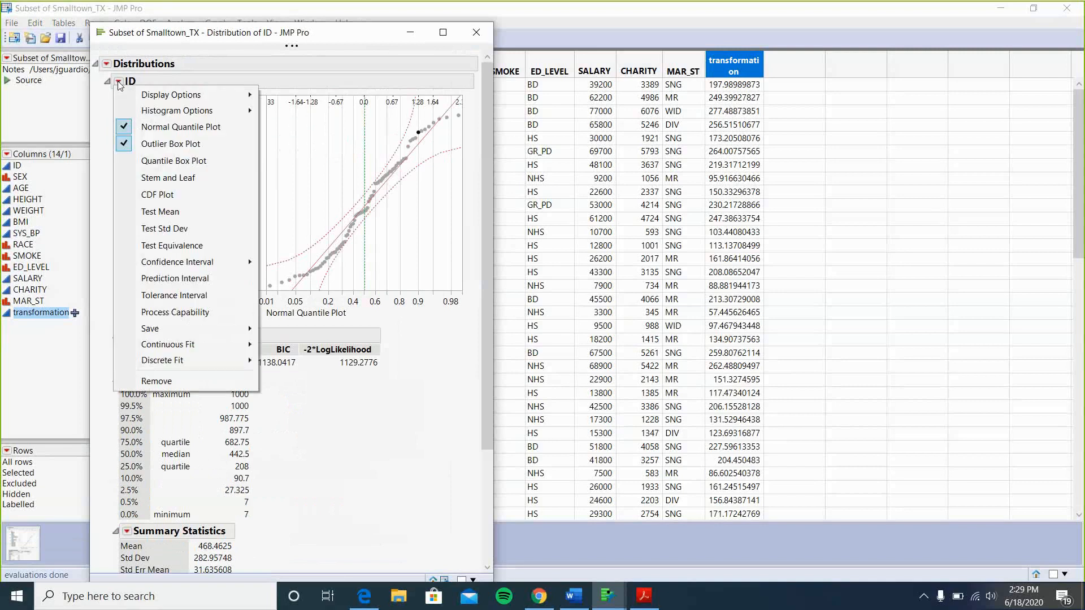
mouse_move(170, 95)
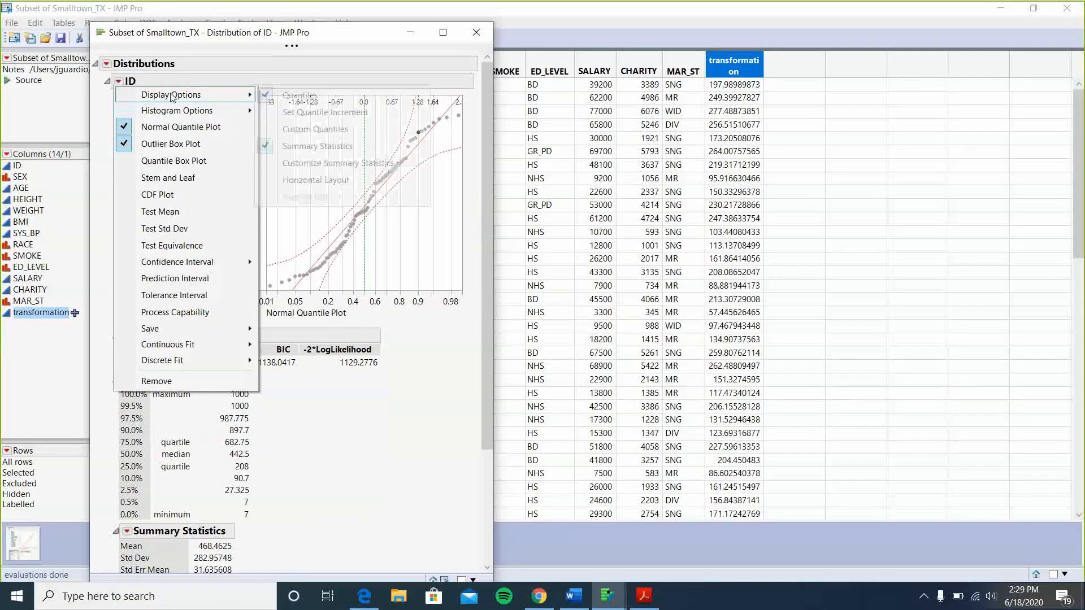
click(331, 179)
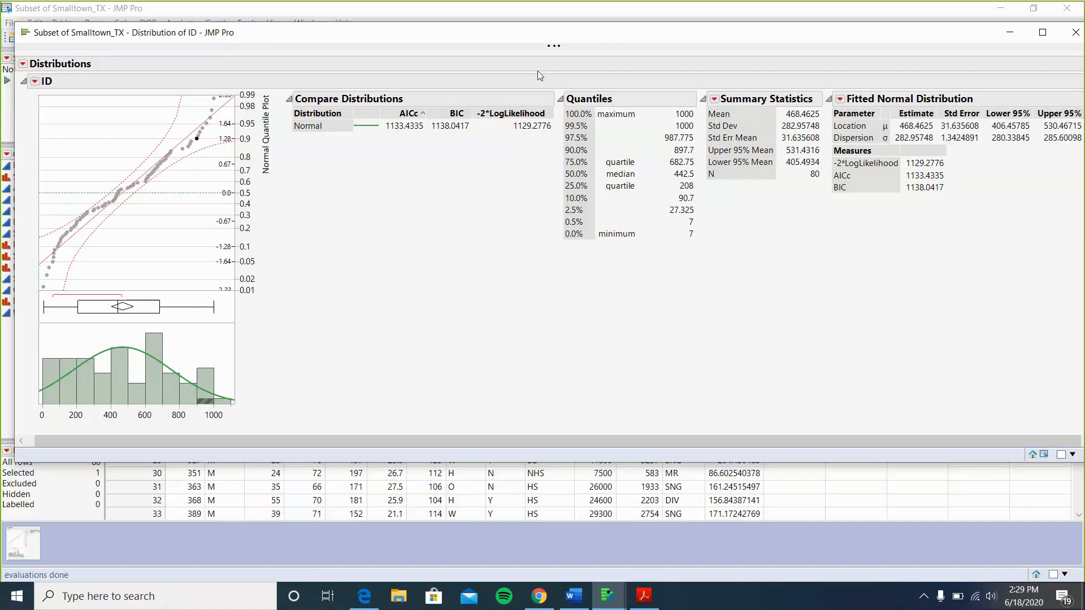
With the Selection tool, select and copy only the ID graph block containing the quantile plot, box plot and histogram
mouse_move(574, 47)
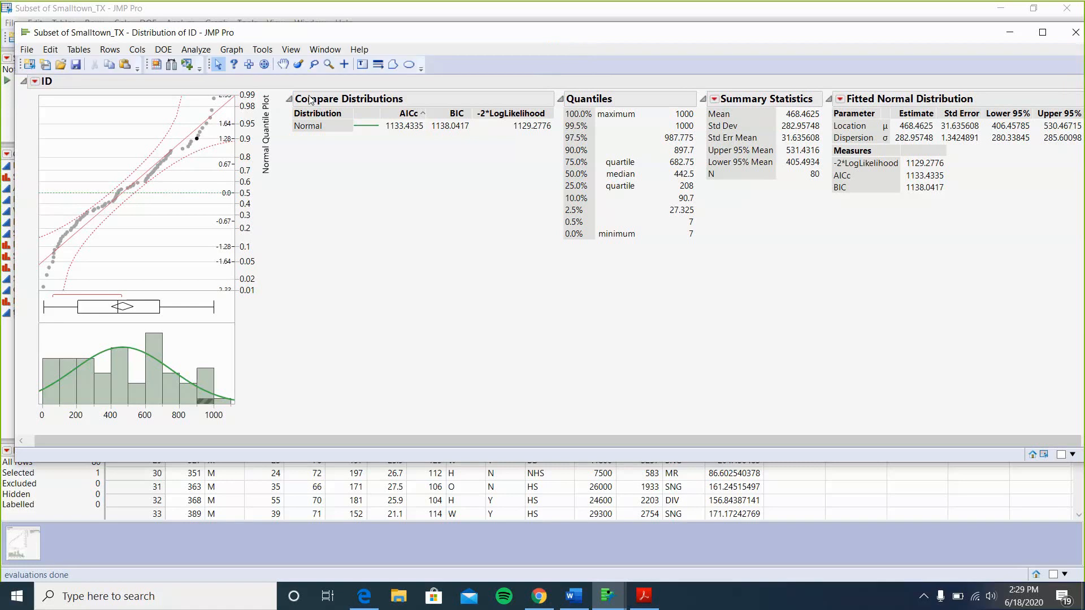
click(264, 50)
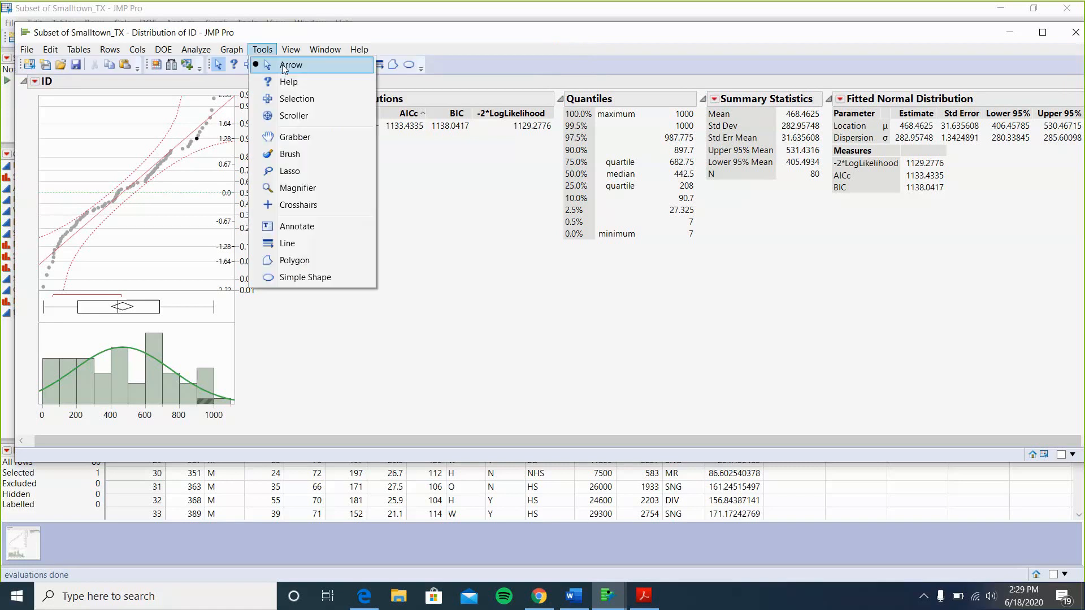
click(302, 100)
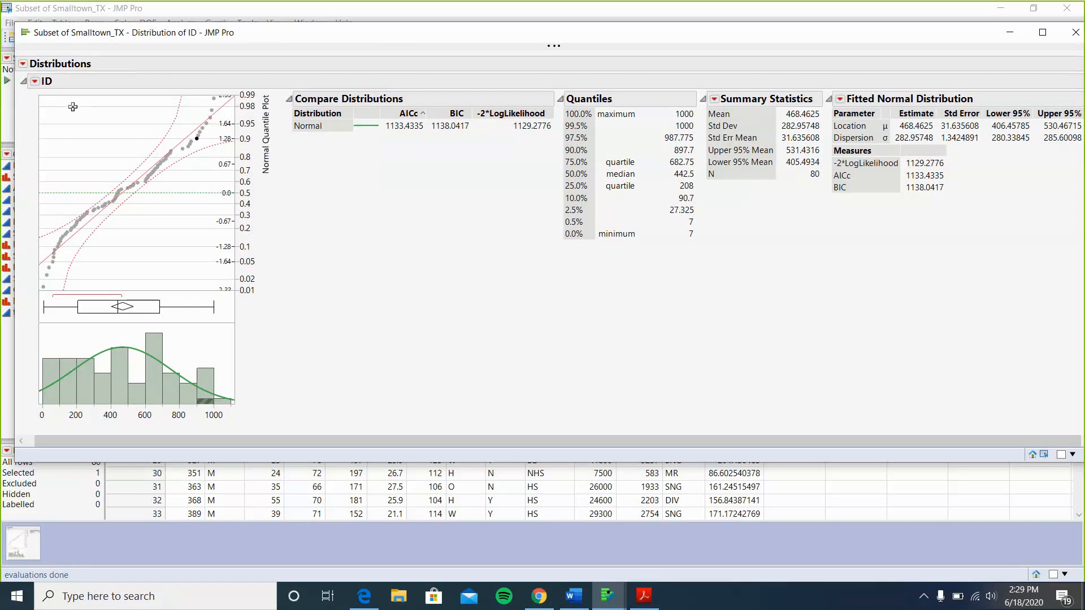
click(73, 106)
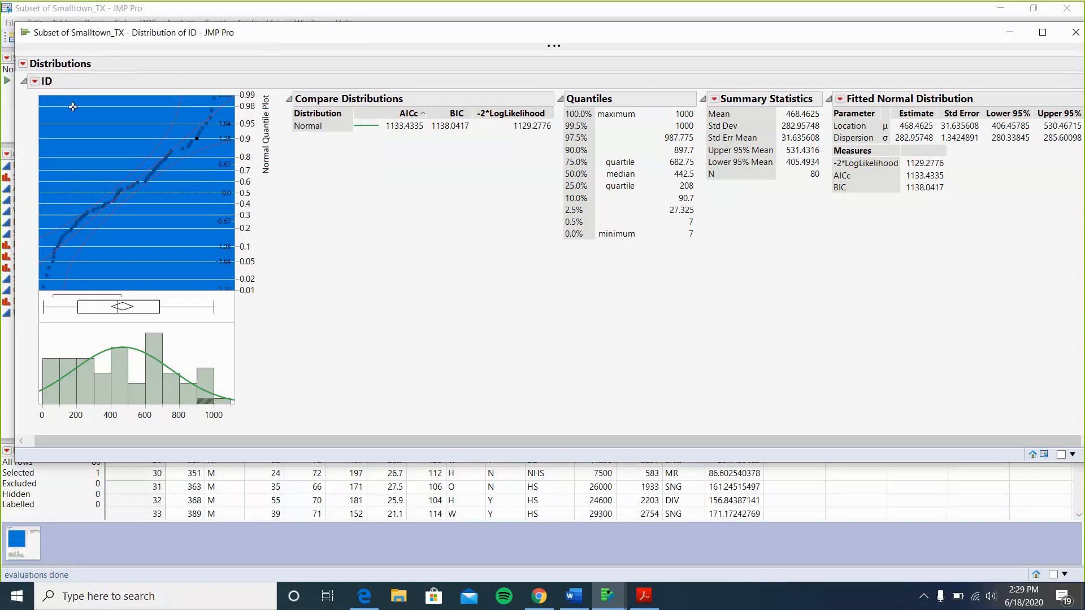
click(112, 332)
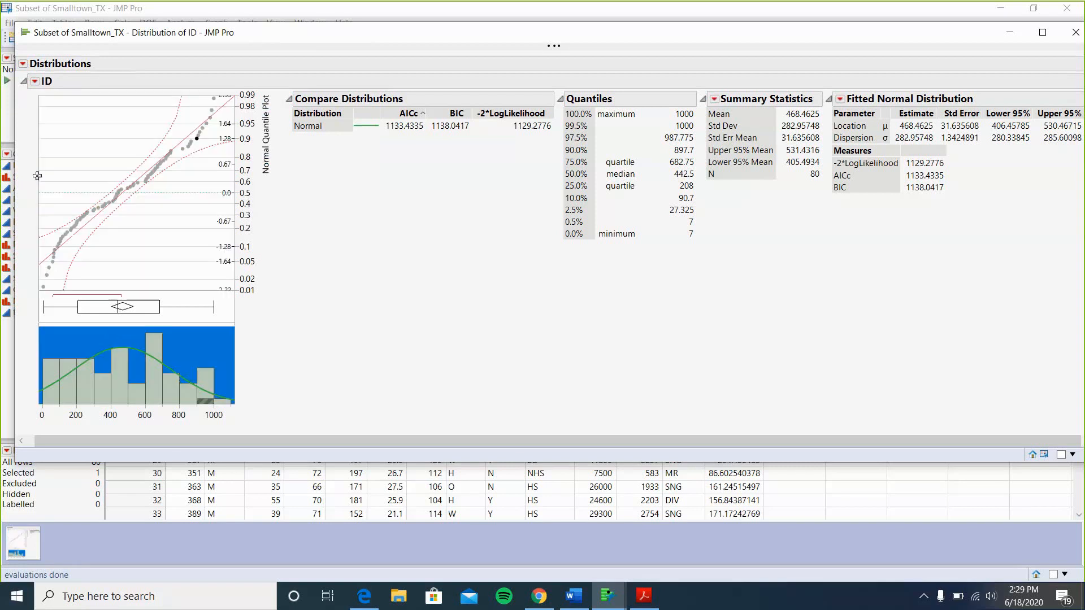
click(26, 93)
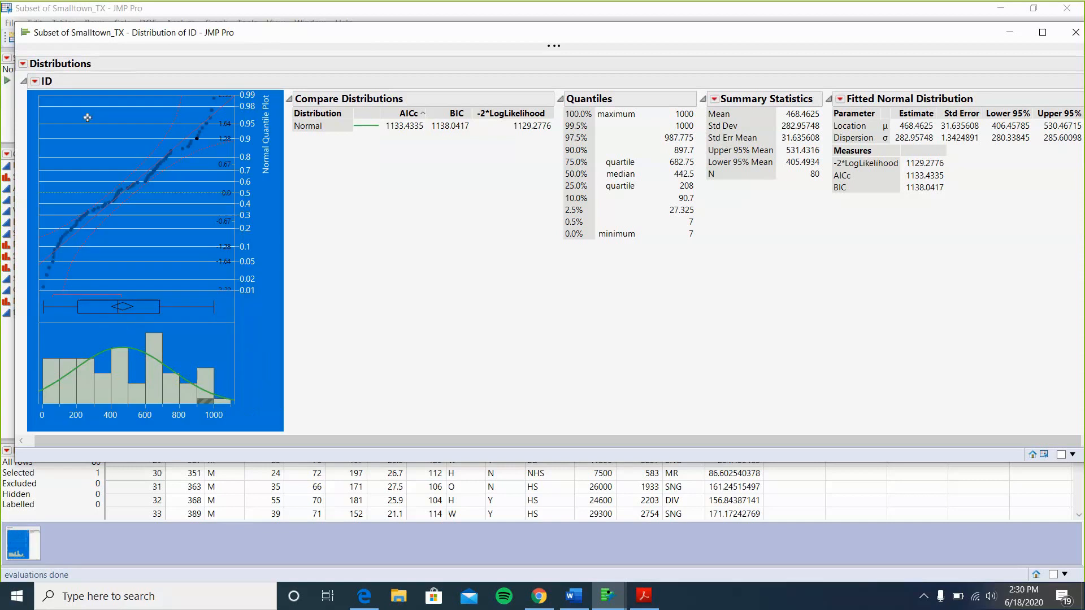
click(336, 259)
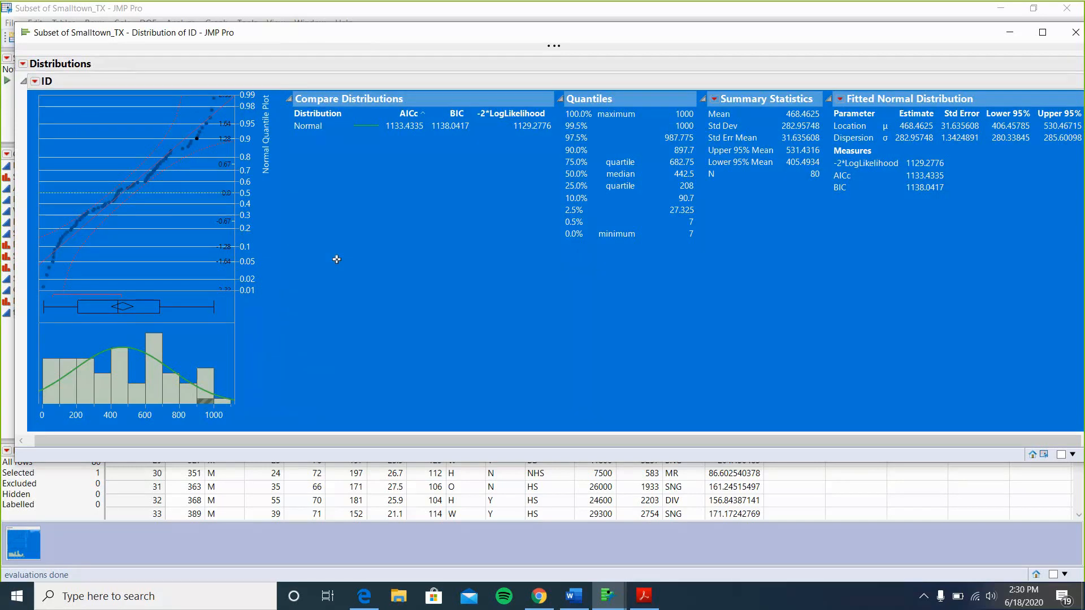
click(336, 260)
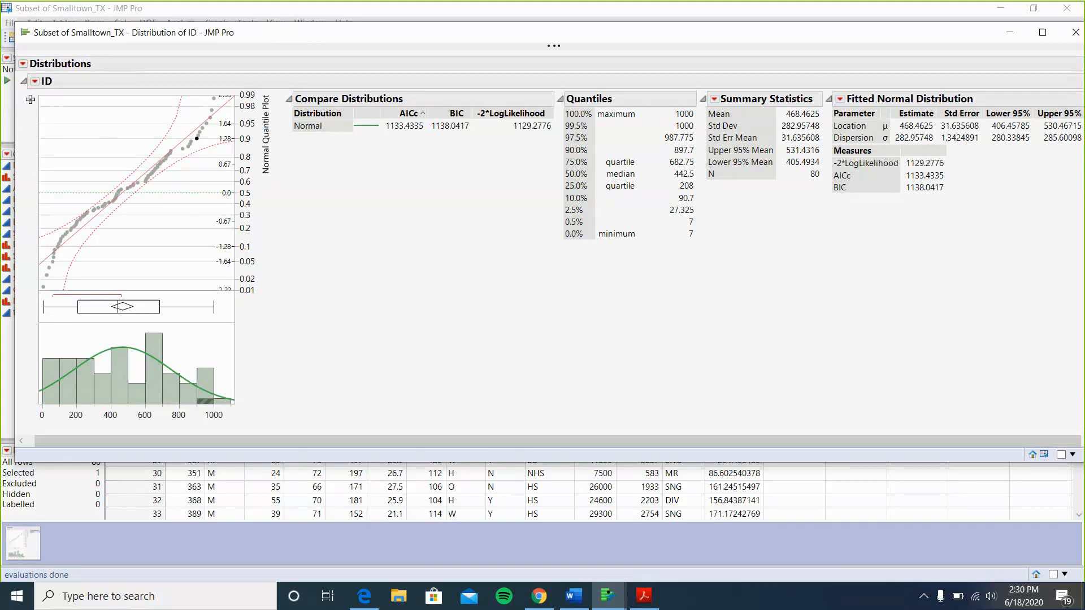
click(25, 98)
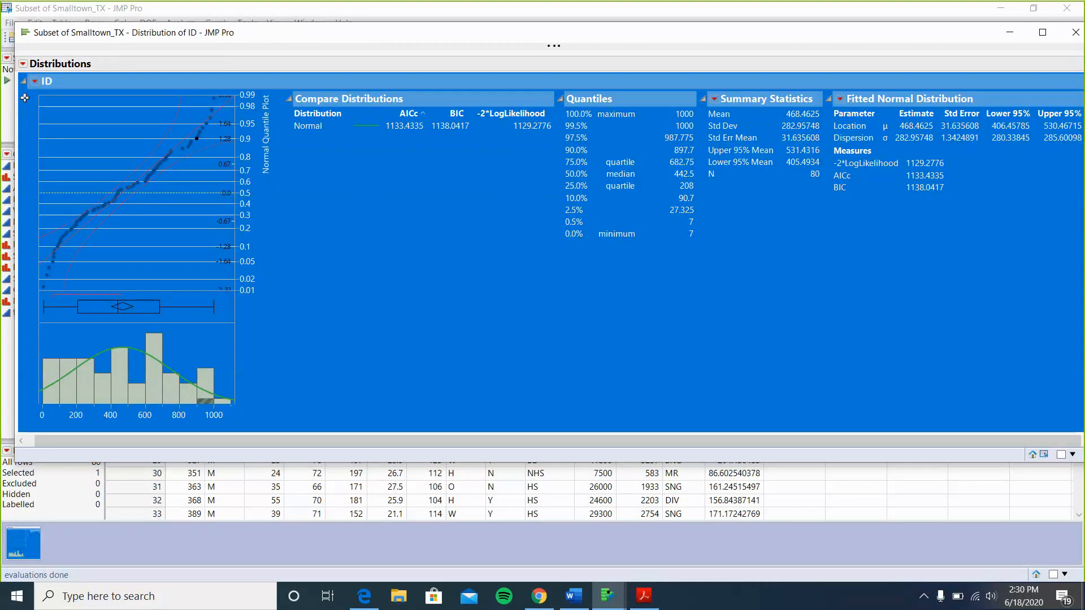
click(26, 98)
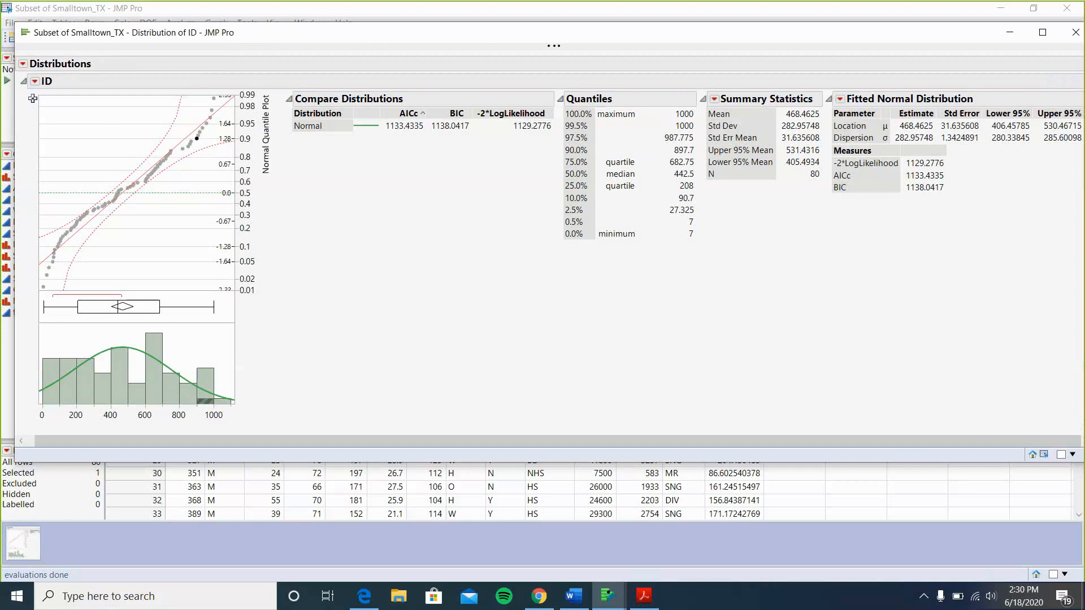
click(33, 99)
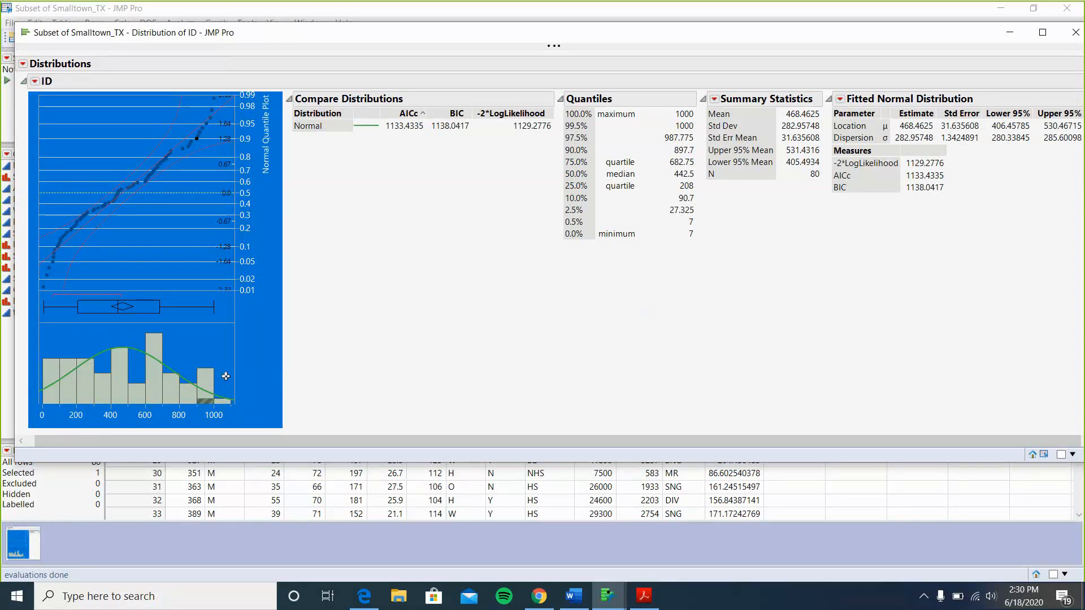
Switch to Word and add the label ID below the "Paste the graph" line, with an empty line under it
click(570, 600)
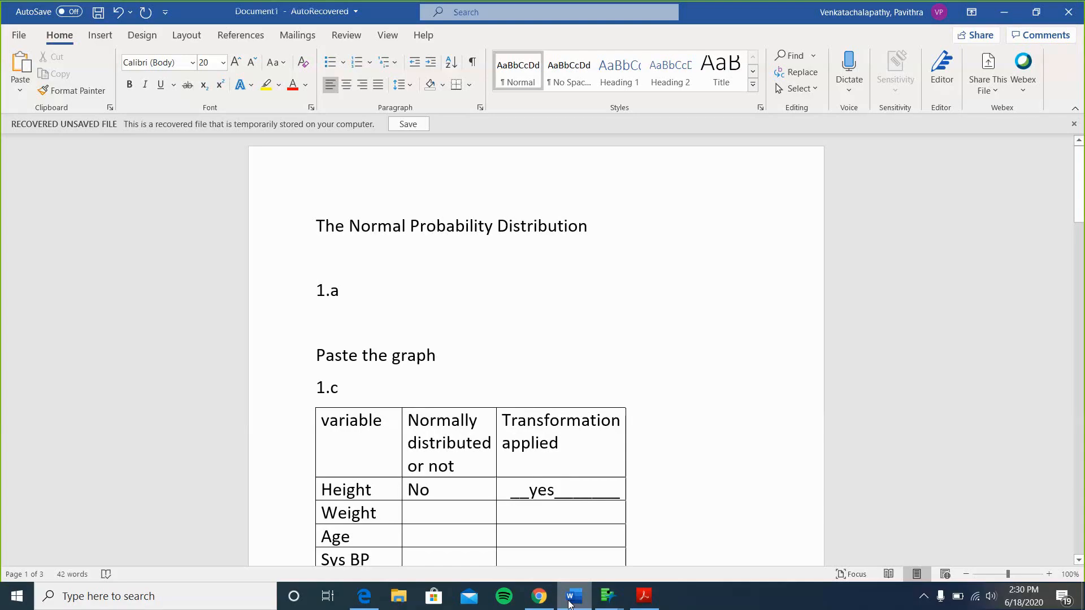
click(436, 355)
key(Return)
key(Return)
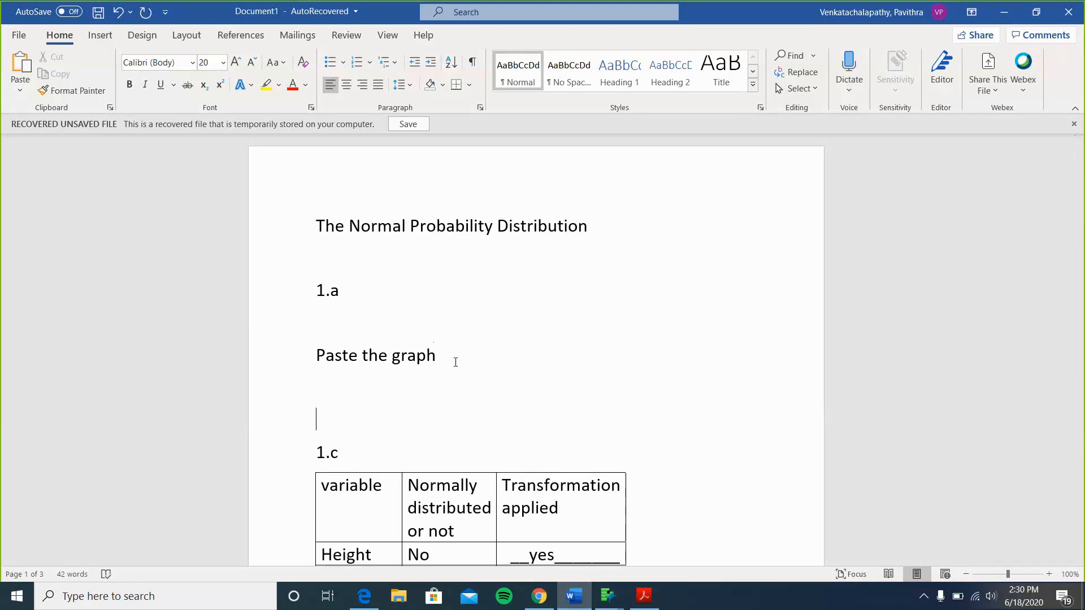
text(ID)
key(Return)
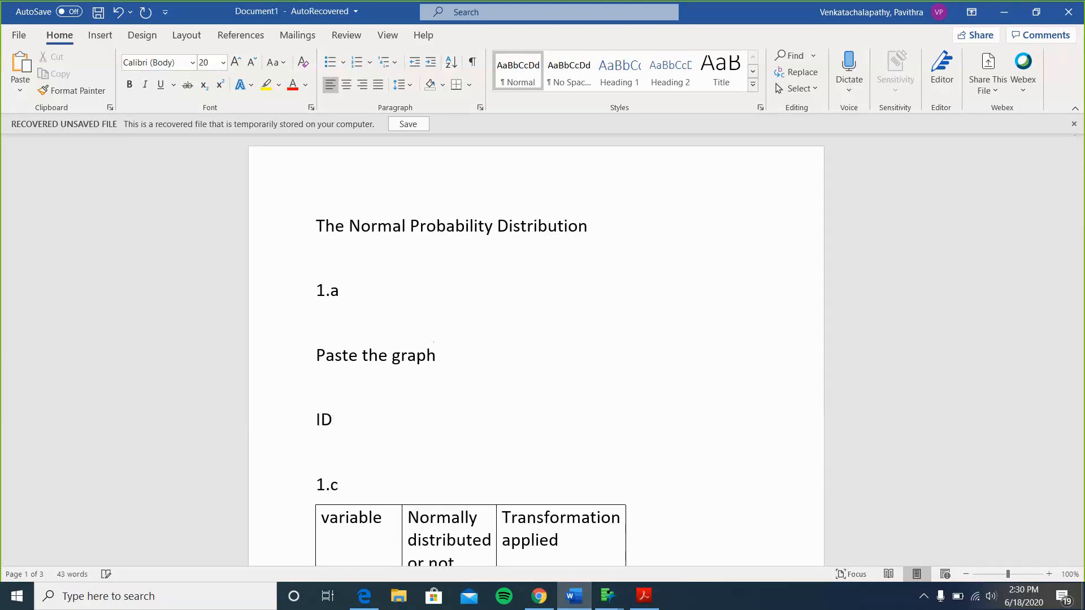
Paste the copied ID graphs under the ID label as a picture
key(ctrl+v)
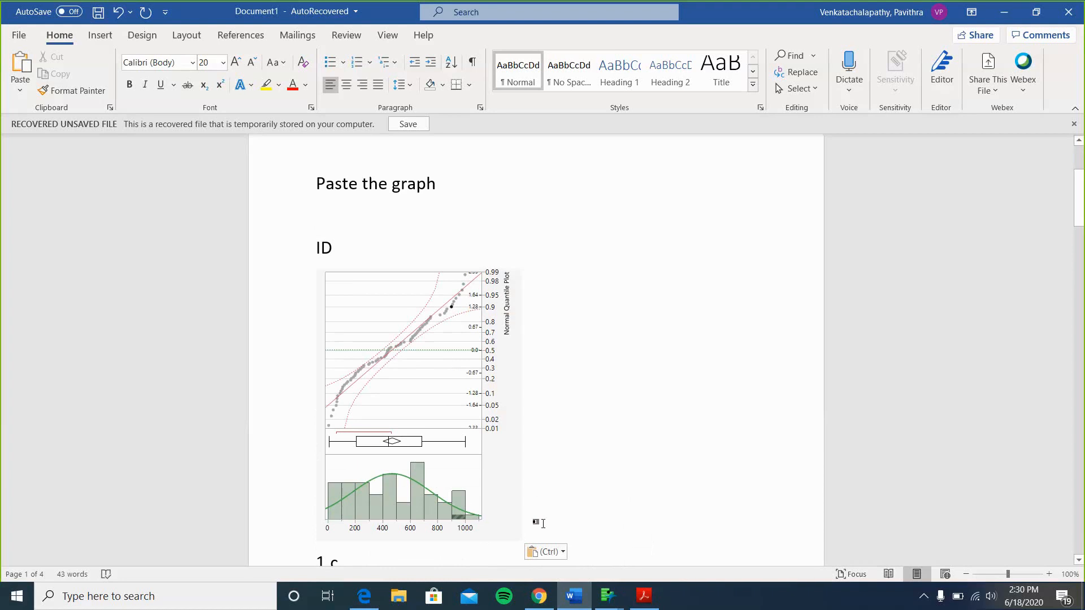
click(546, 555)
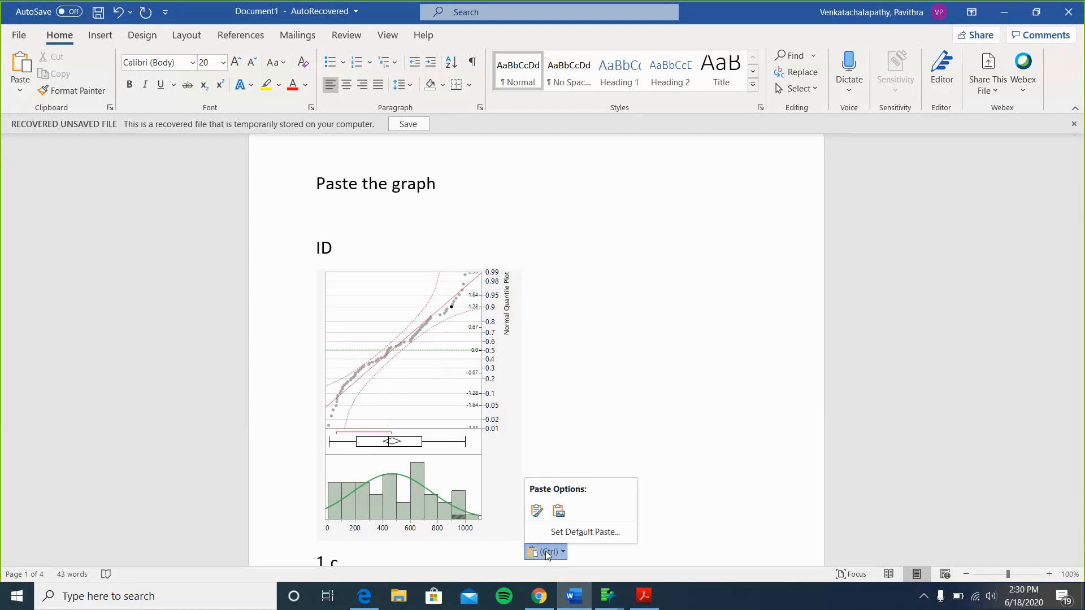
click(557, 511)
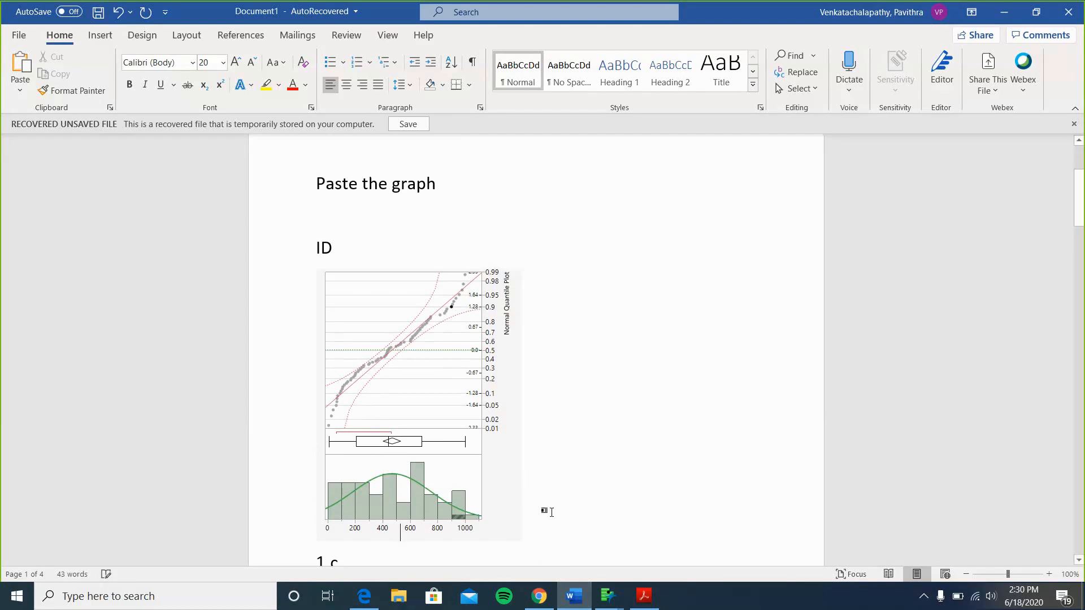
scroll(582, 351, down, 3)
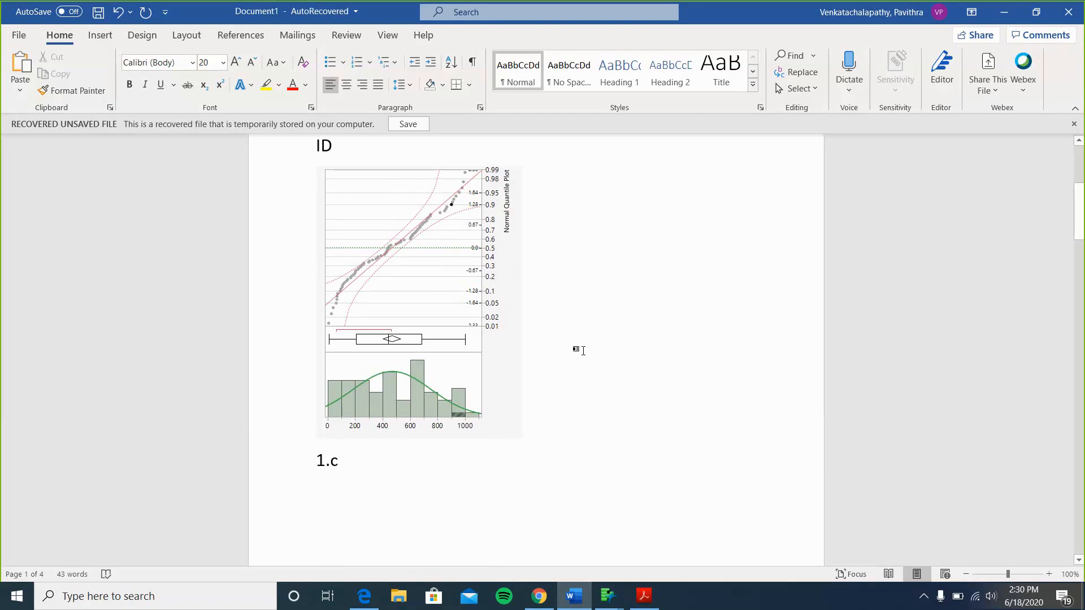
Add two empty lines between the pasted ID graphs and the 1.c heading
key(Return)
key(Return)
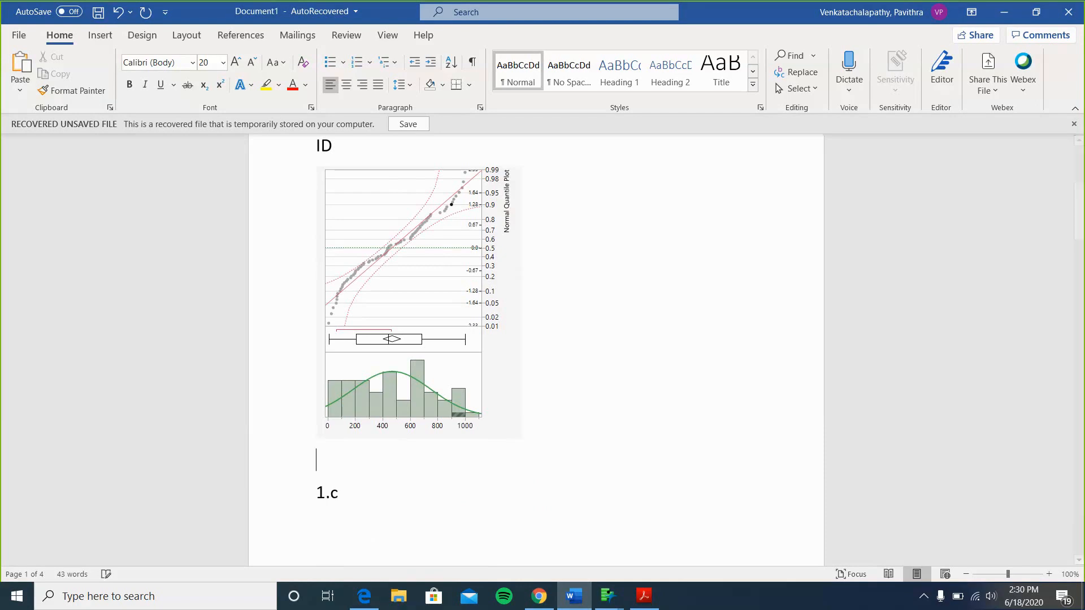
scroll(407, 282, down, 3)
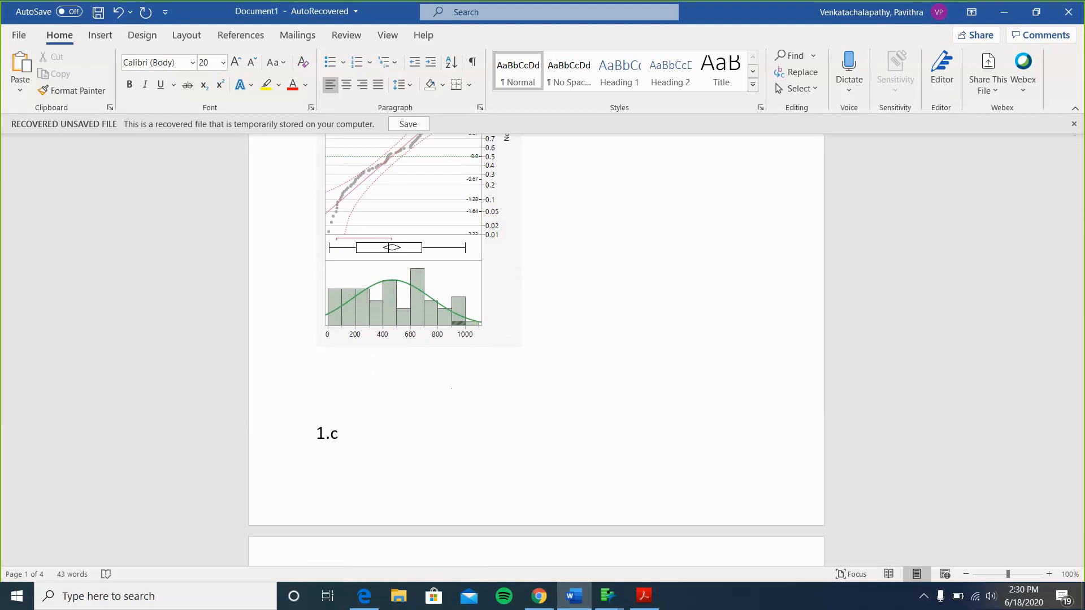
scroll(452, 388, up, 3)
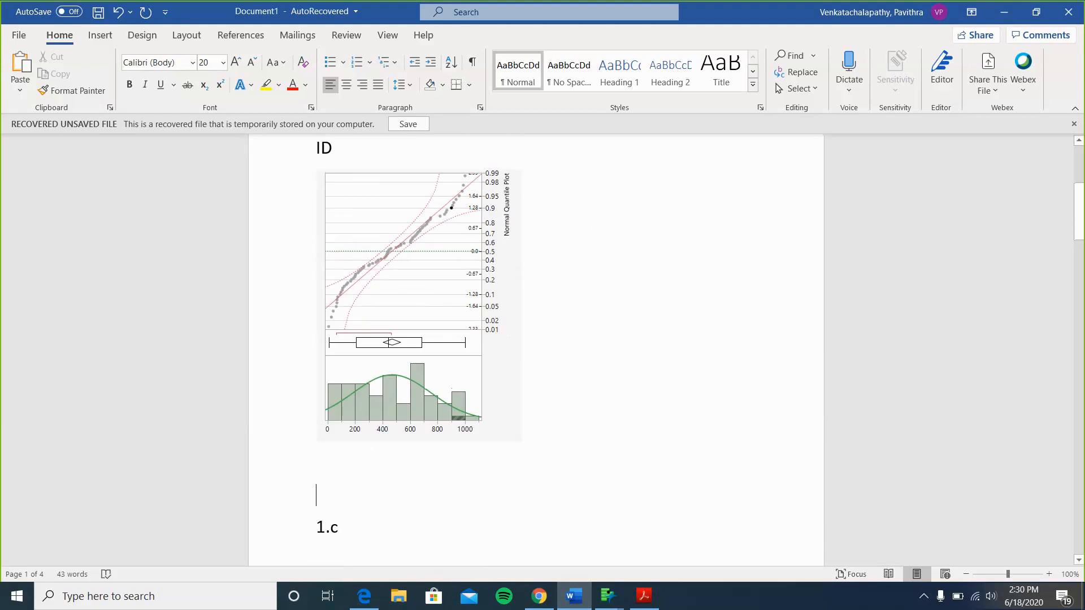
click(384, 209)
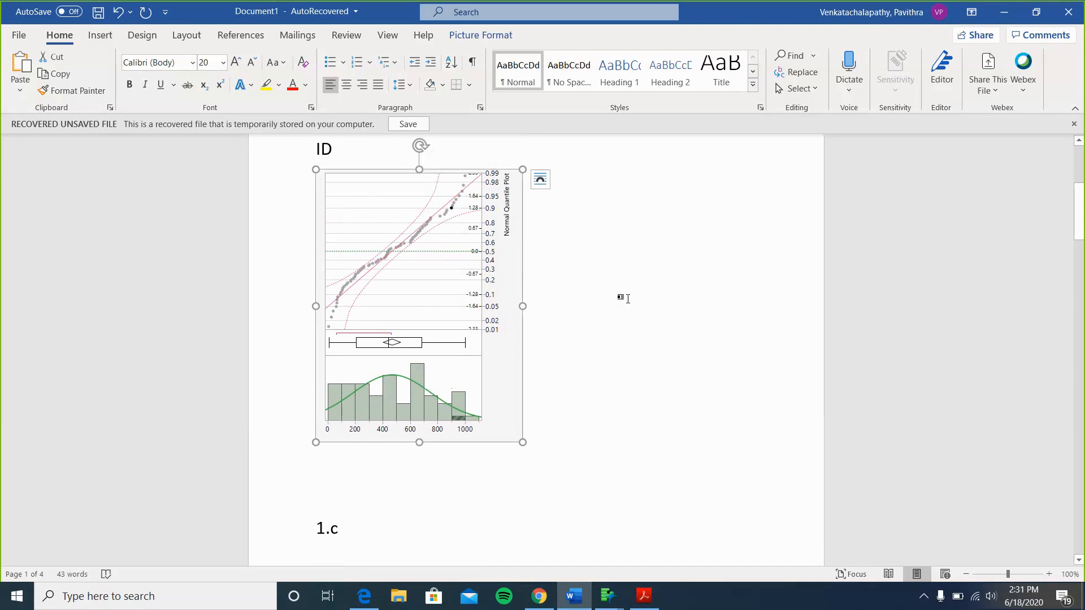
click(628, 298)
Review section 2 of the report, then switch to the assignment PDF in Chrome and read question 2 on simulating a normal variable and computing its probability
scroll(628, 298, down, 15)
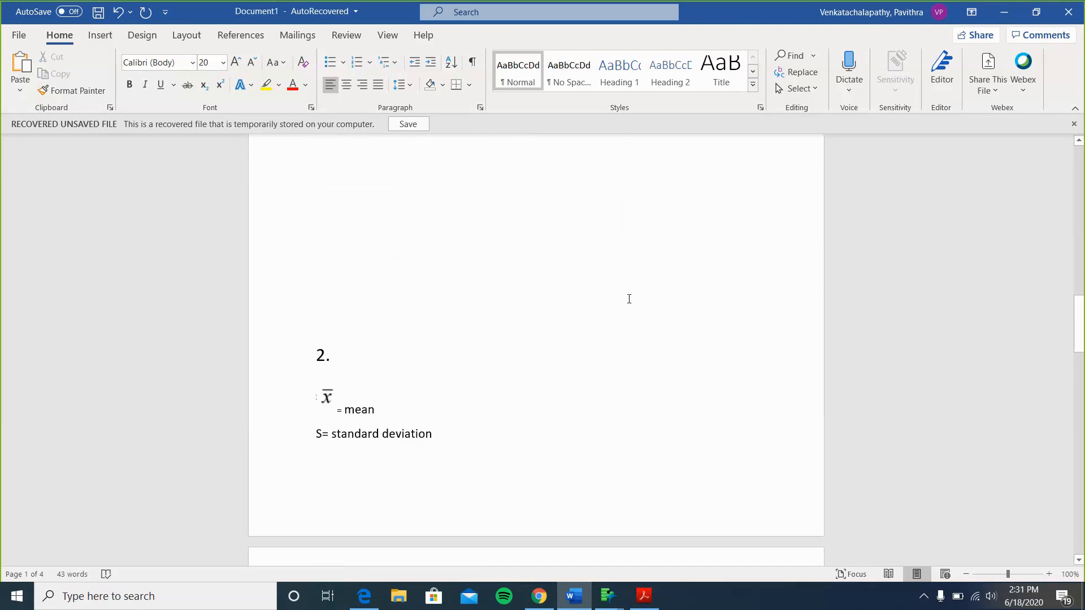
scroll(629, 299, down, 1)
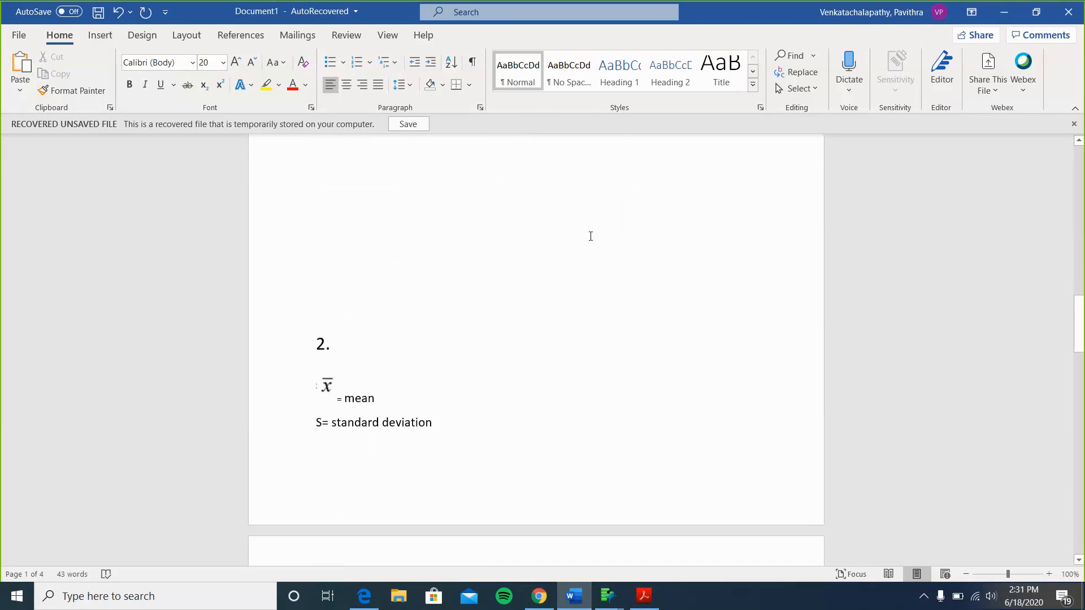
scroll(591, 236, down, 3)
click(539, 596)
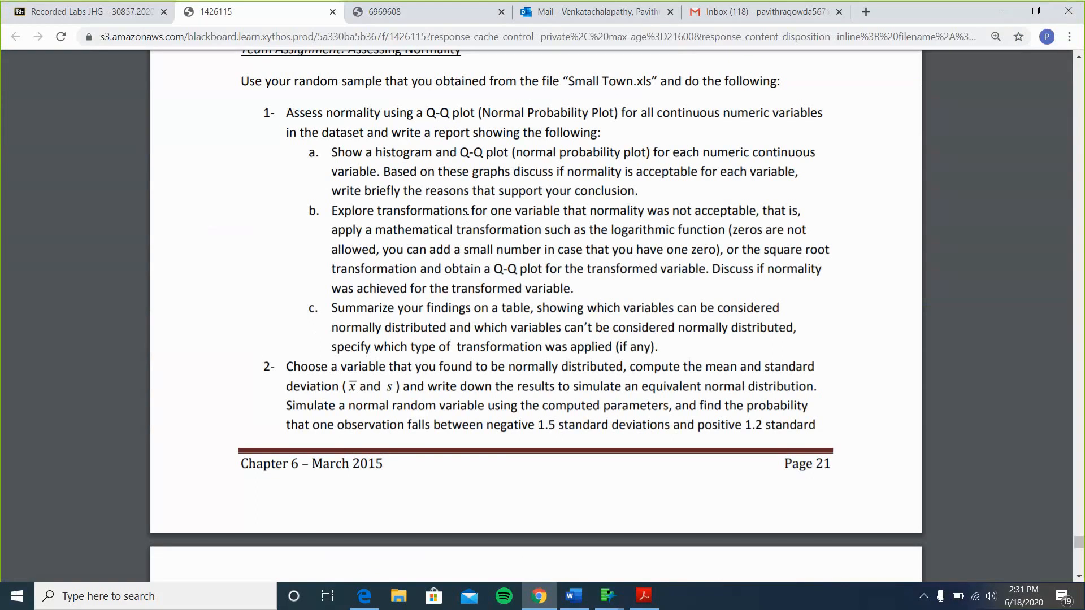
scroll(466, 219, down, 1)
scroll(467, 219, down, 5)
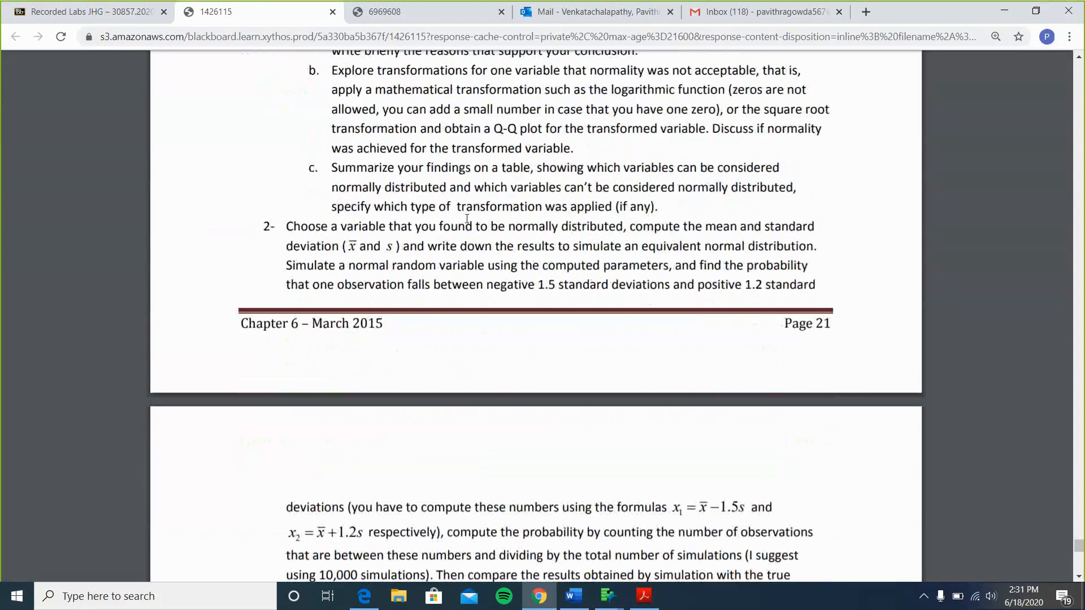
scroll(467, 219, down, 6)
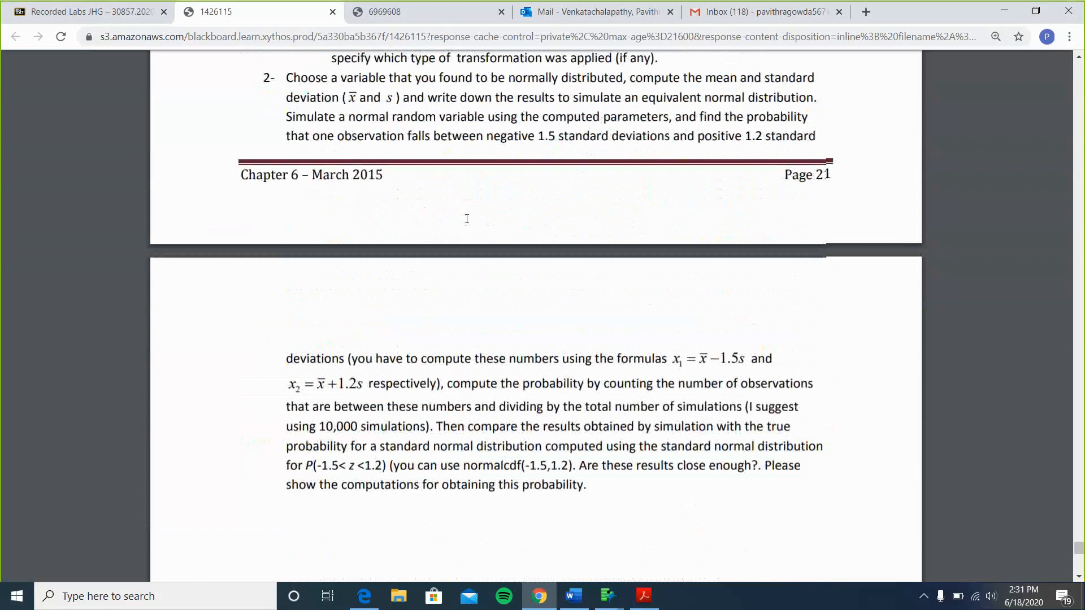
scroll(466, 219, up, 3)
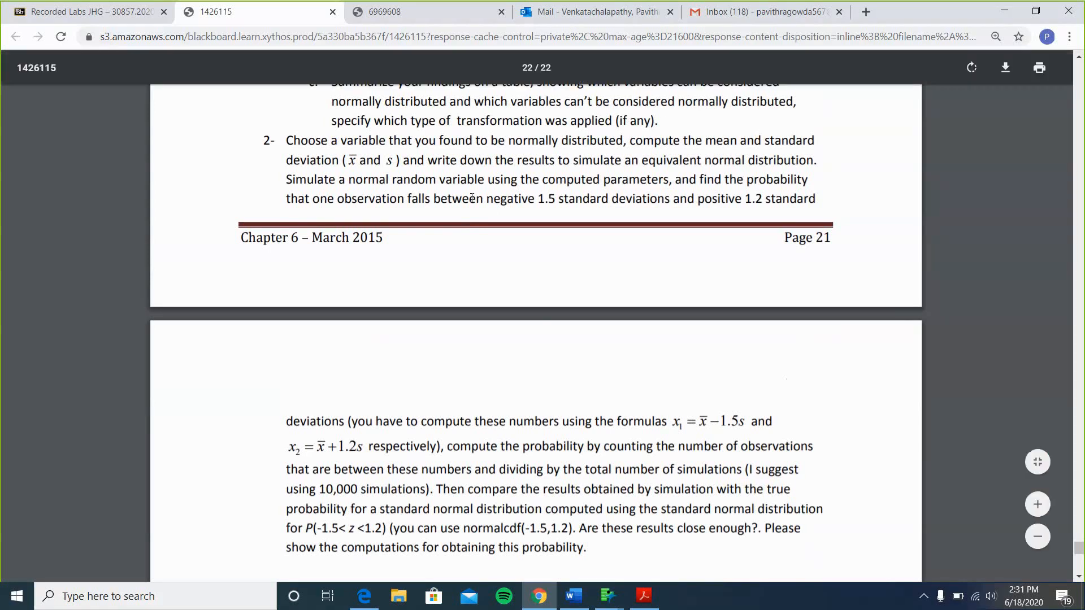
scroll(603, 180, up, 4)
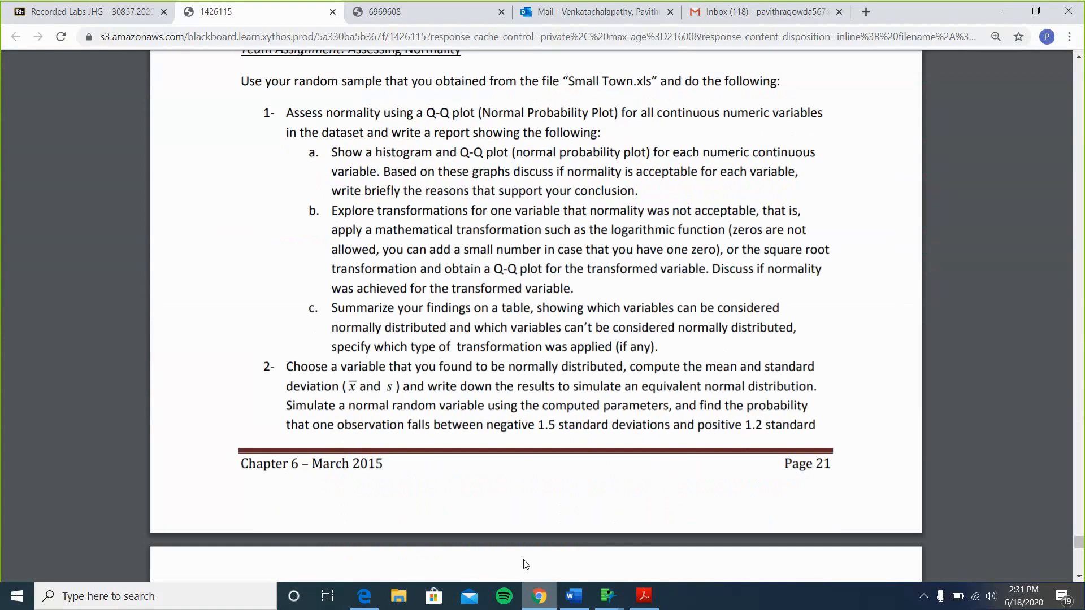
scroll(614, 179, down, 4)
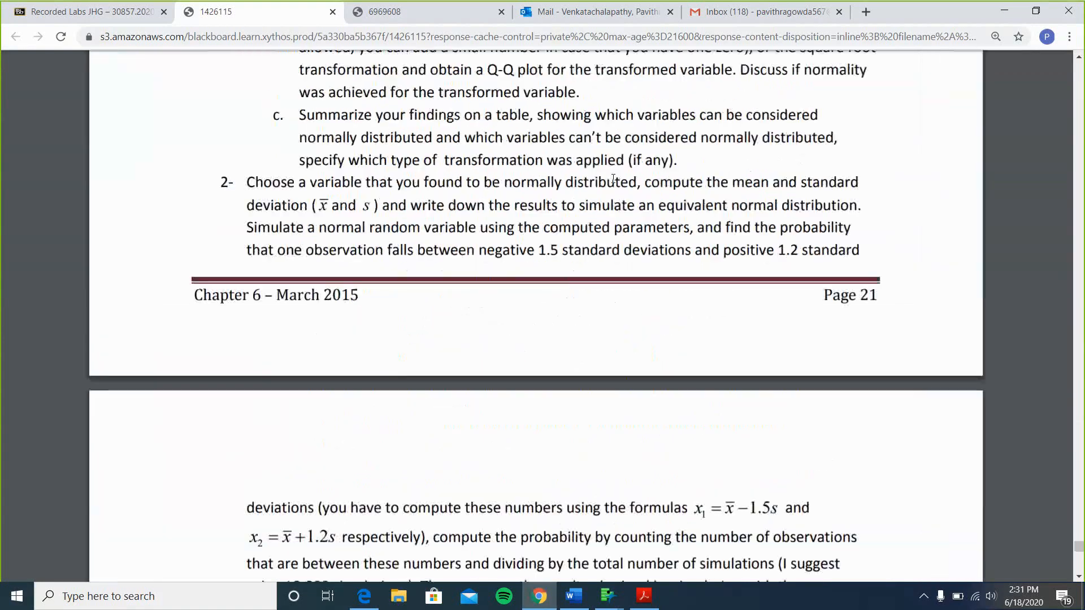
scroll(613, 179, down, 3)
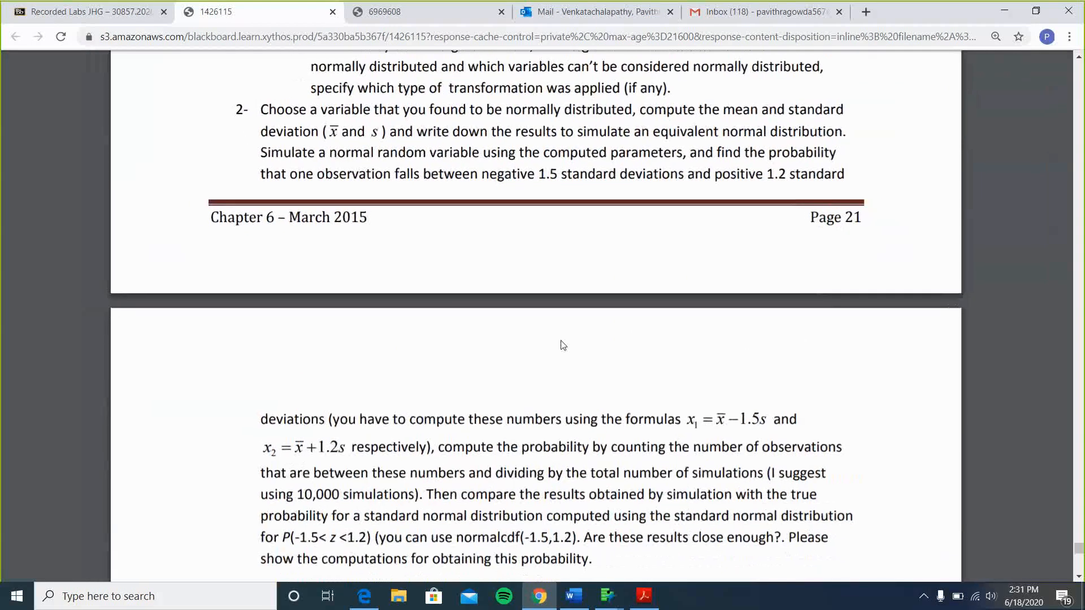
scroll(563, 345, down, 3)
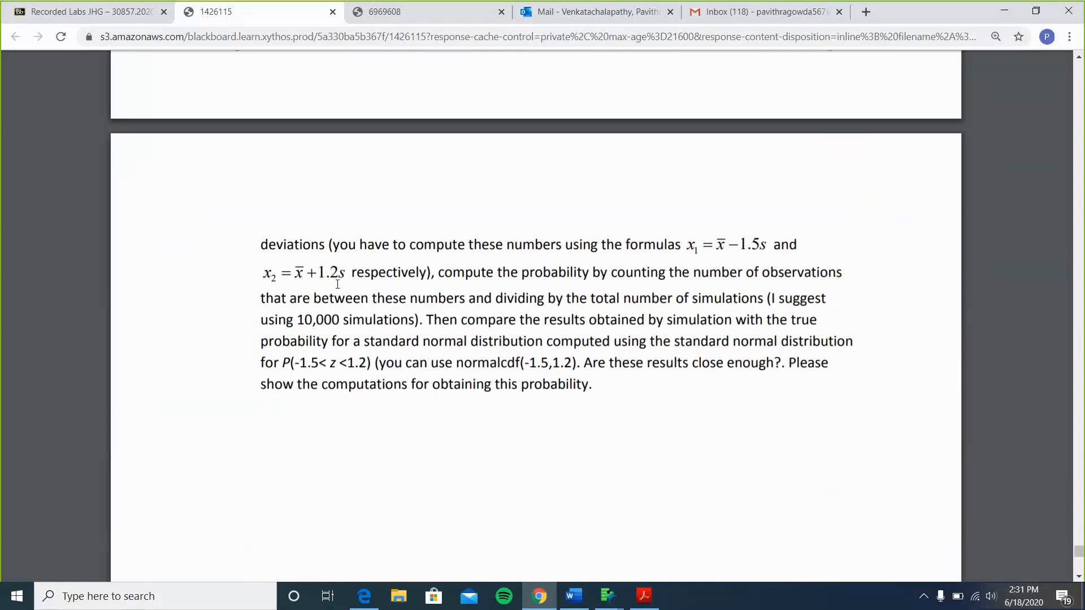
scroll(468, 285, down, 1)
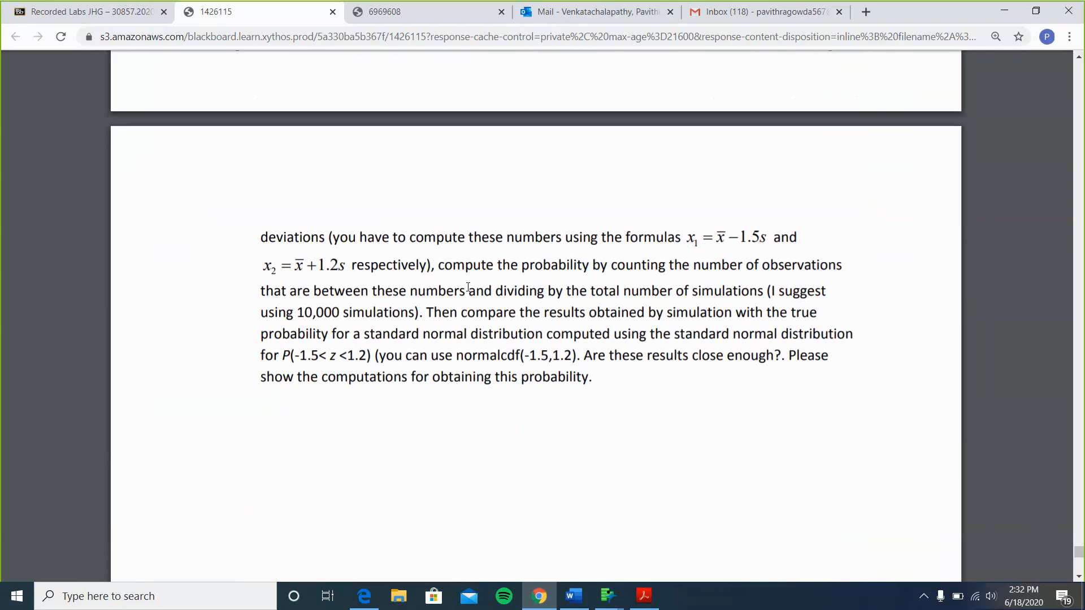
scroll(468, 287, up, 3)
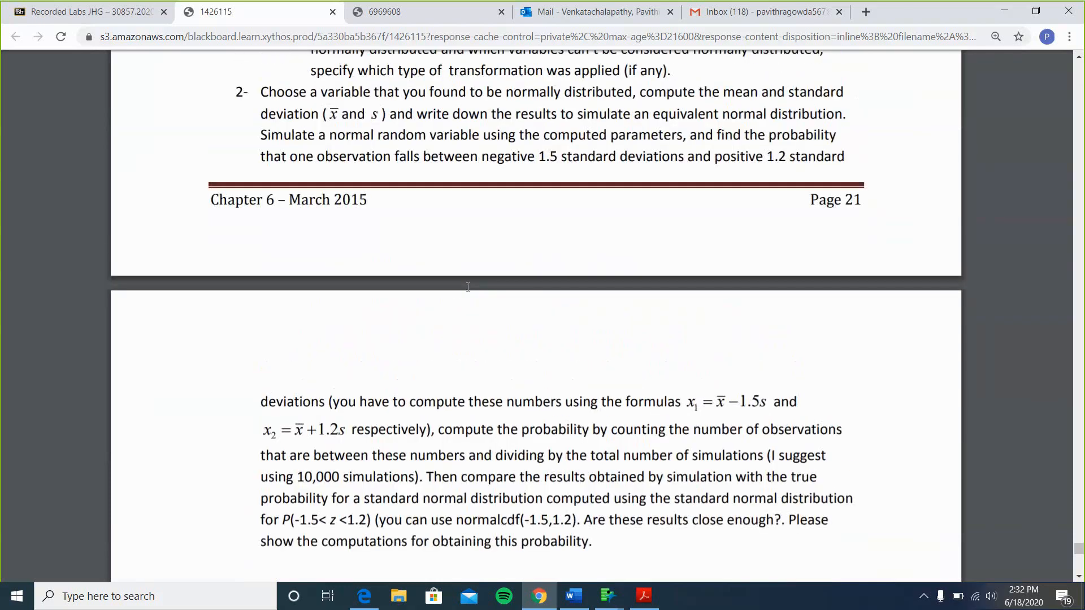
scroll(467, 286, down, 3)
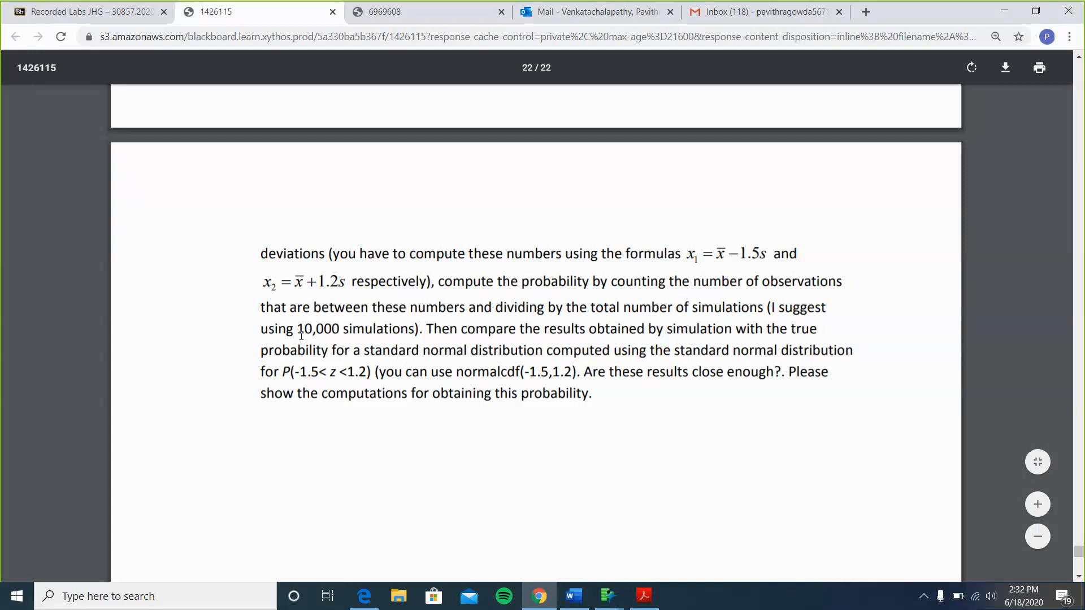
drag(300, 332, 414, 326)
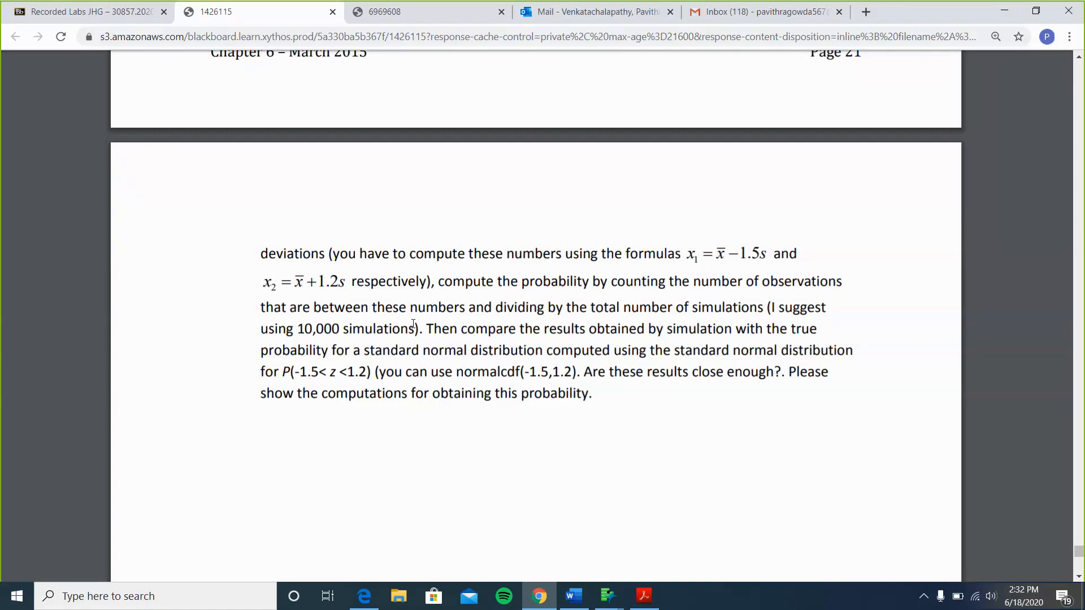
scroll(413, 324, down, 1)
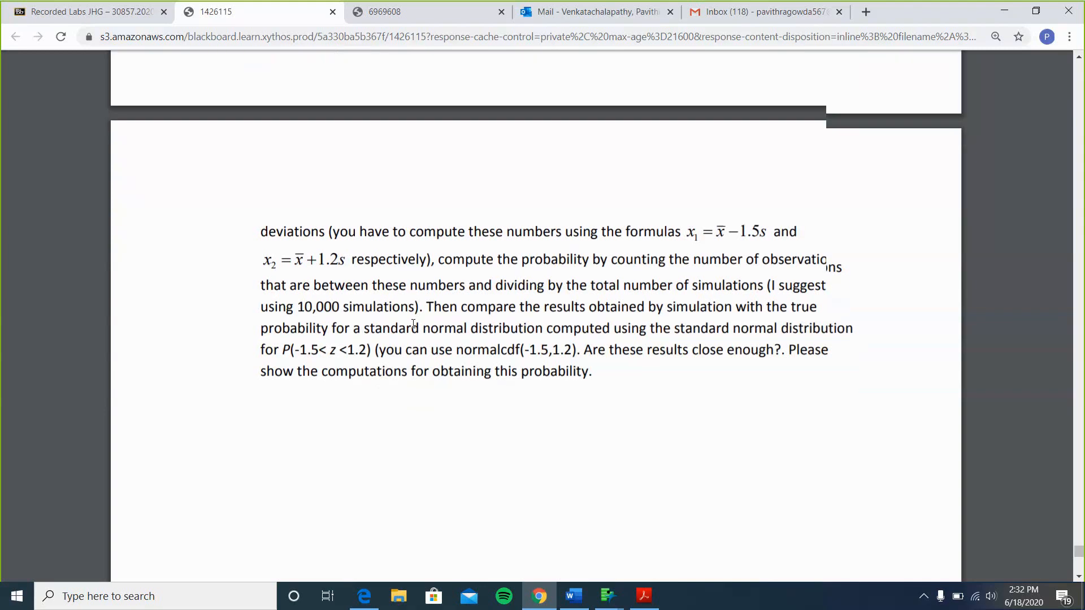
scroll(413, 324, down, 3)
scroll(413, 324, up, 4)
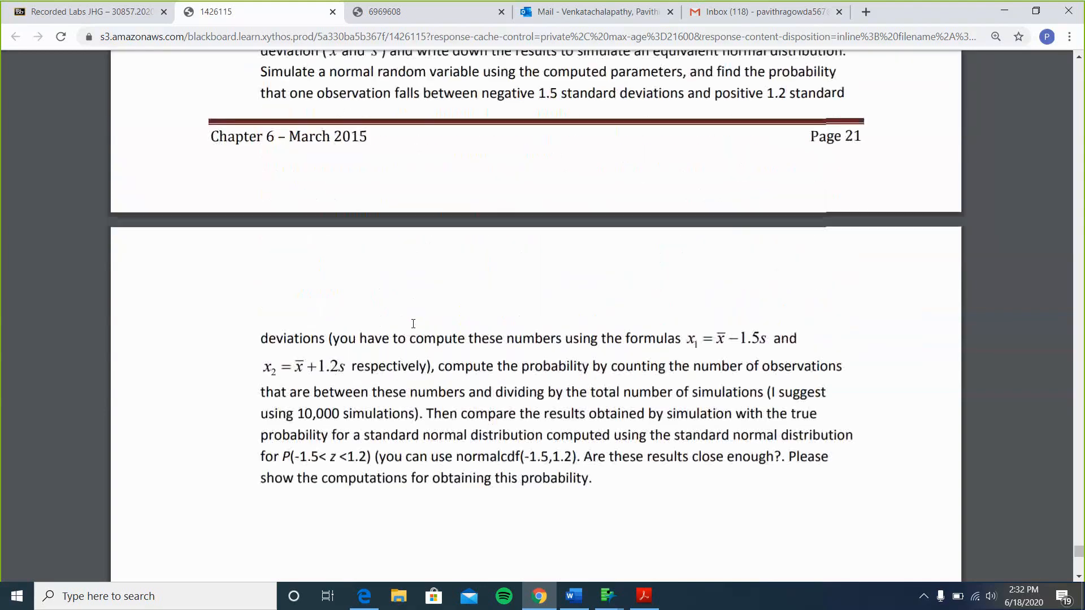
scroll(413, 324, up, 3)
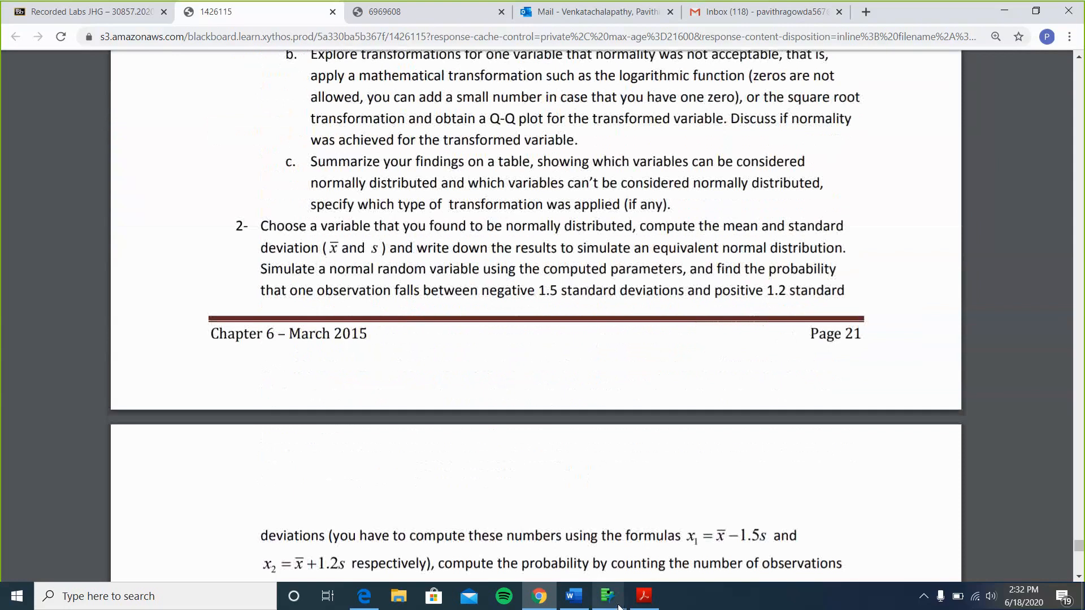
Close the ID distribution report in JMP and delete the transformation column from the Subset of Smalltown_TX table
mouse_move(608, 594)
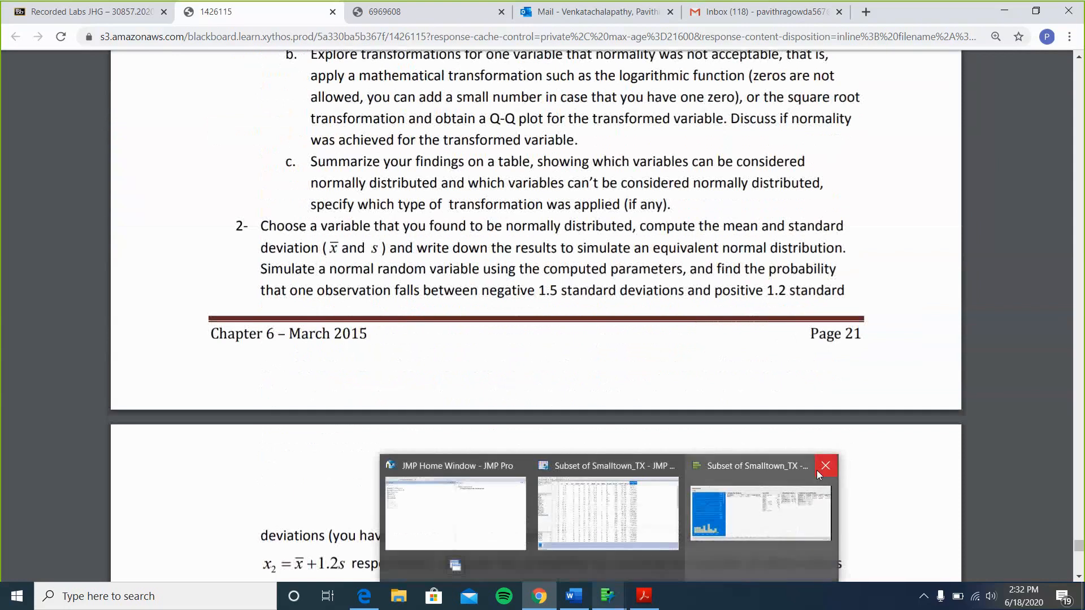
click(817, 469)
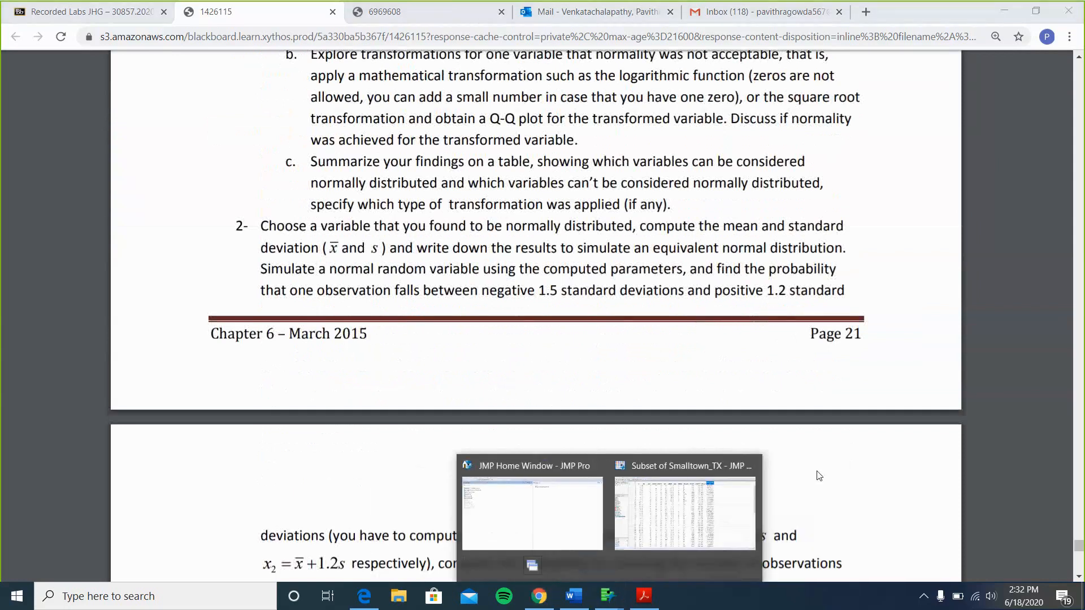
click(699, 543)
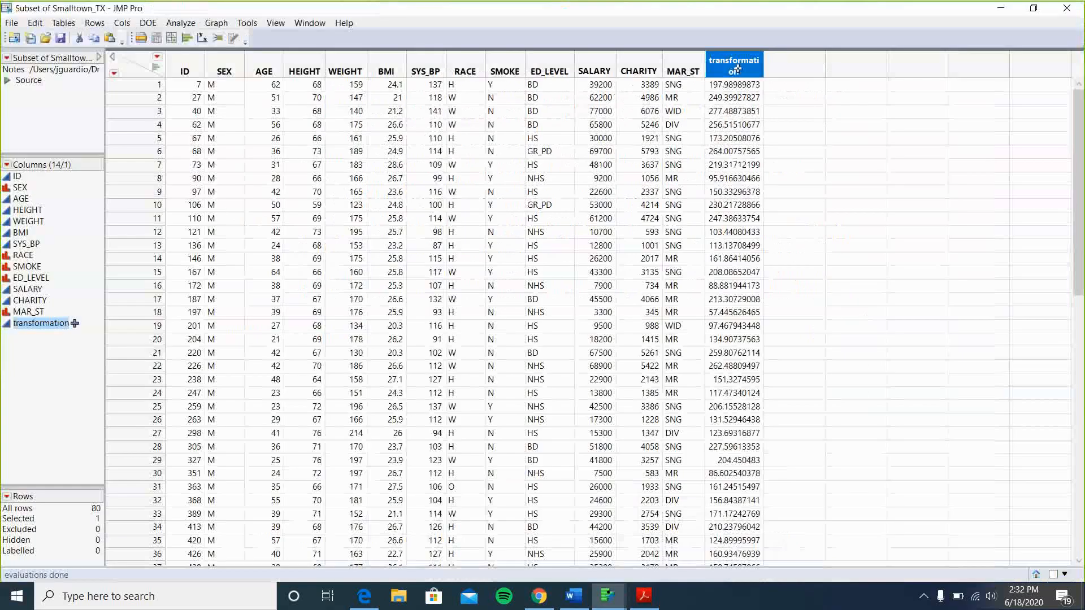
right_click(737, 69)
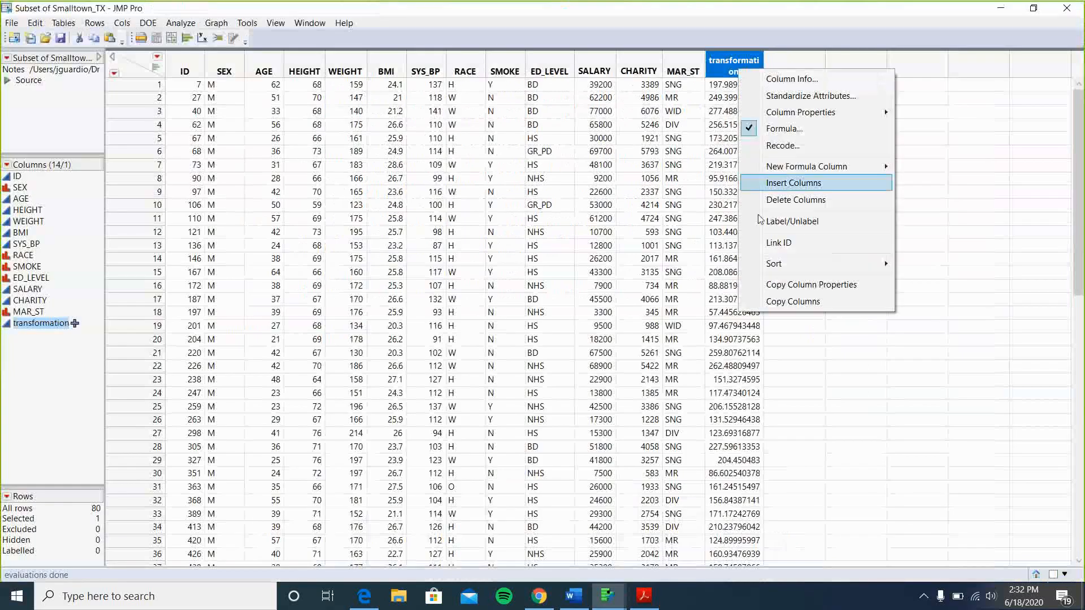
click(780, 199)
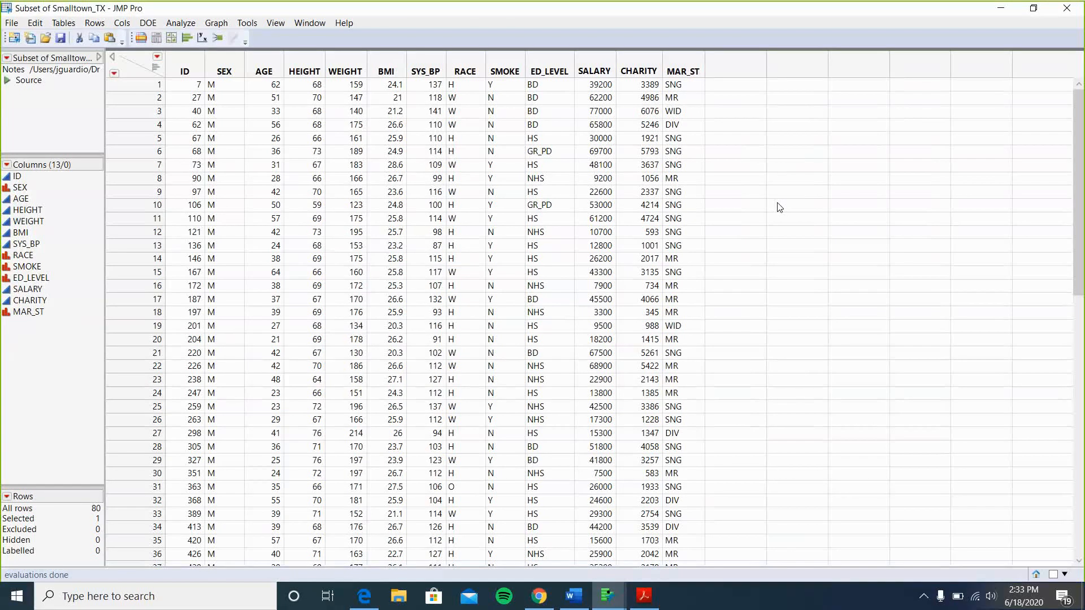
Create a Distribution report with HEIGHT as the Y column
click(191, 29)
click(202, 41)
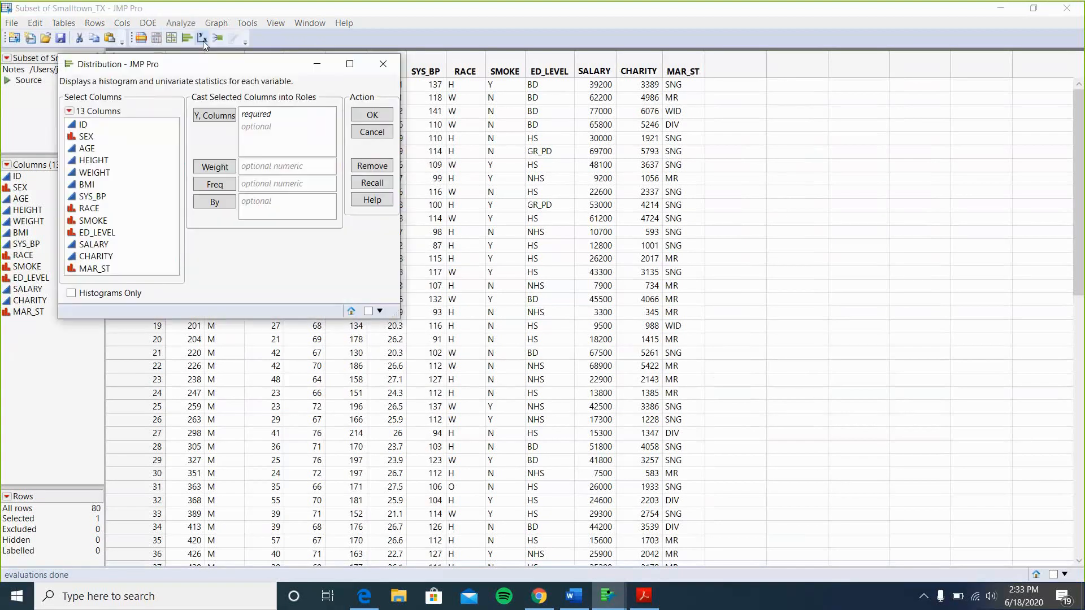
click(107, 161)
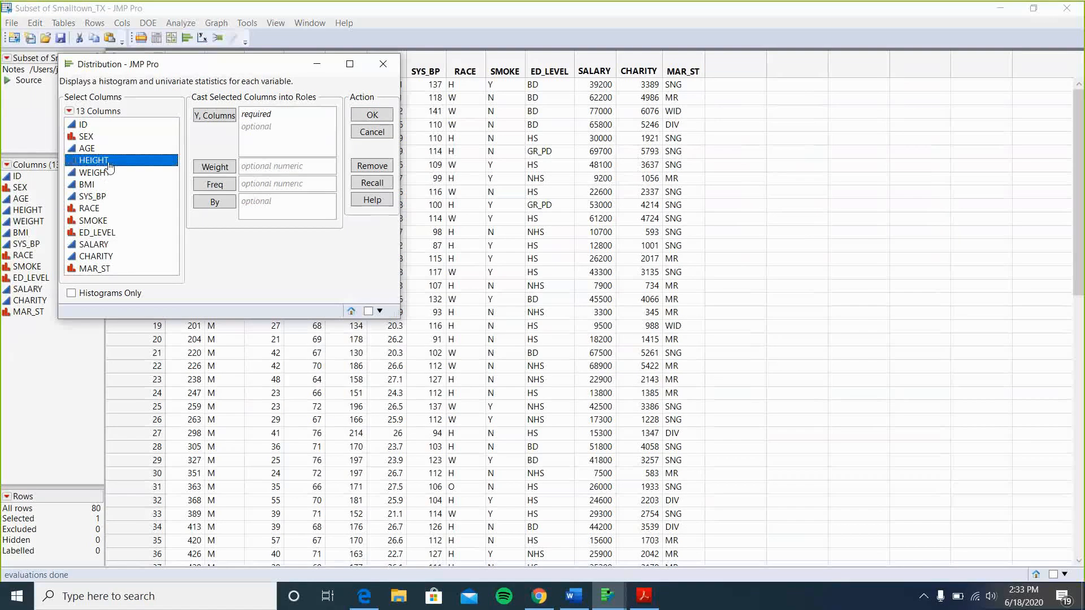
click(228, 115)
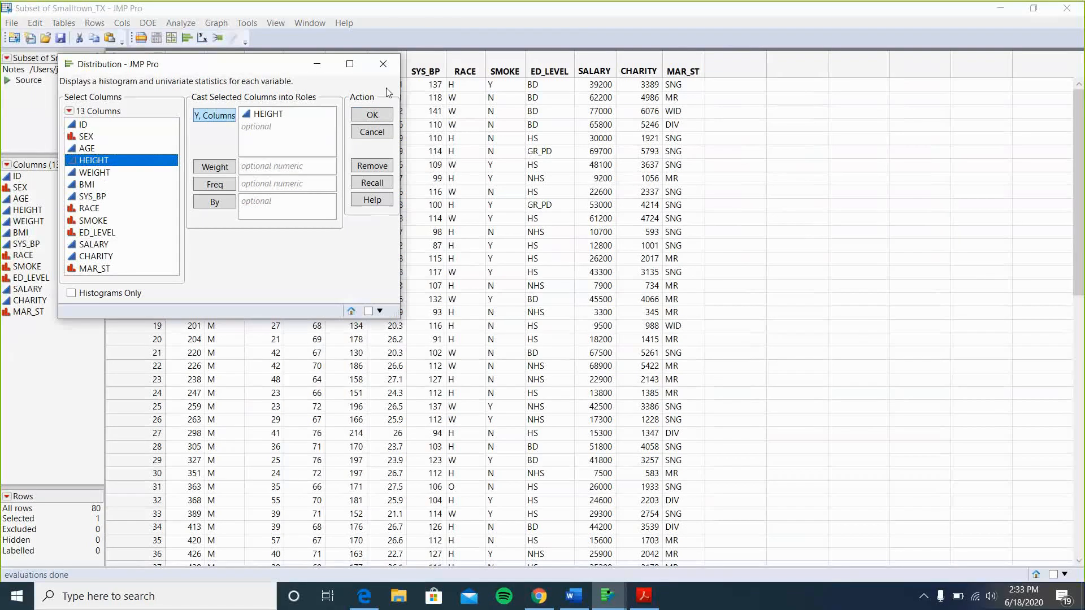
click(373, 115)
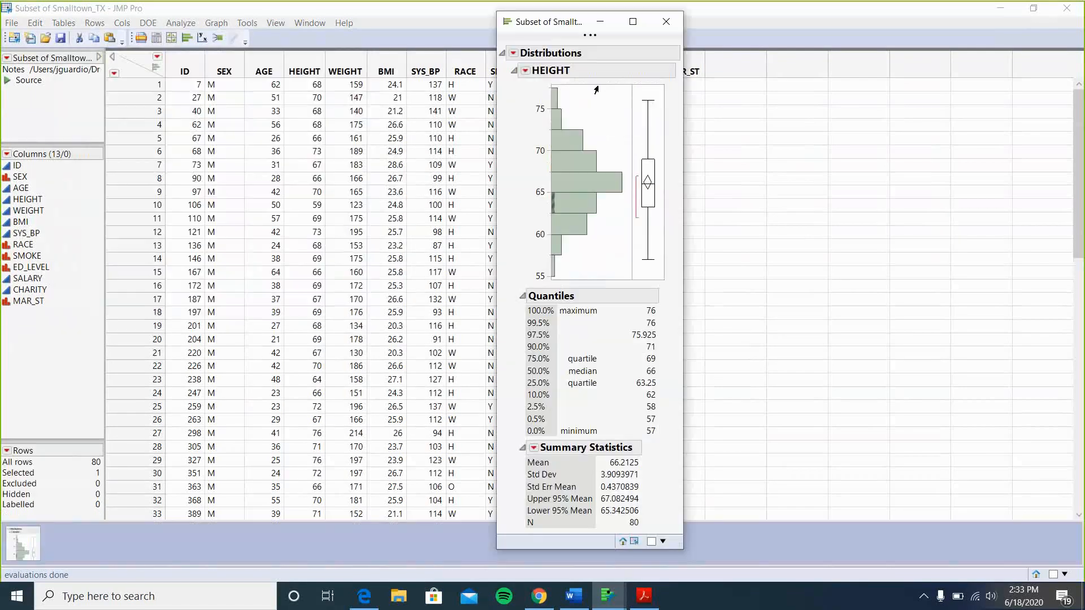
Add a normal quantile plot and a fitted normal curve to the HEIGHT distribution
click(525, 71)
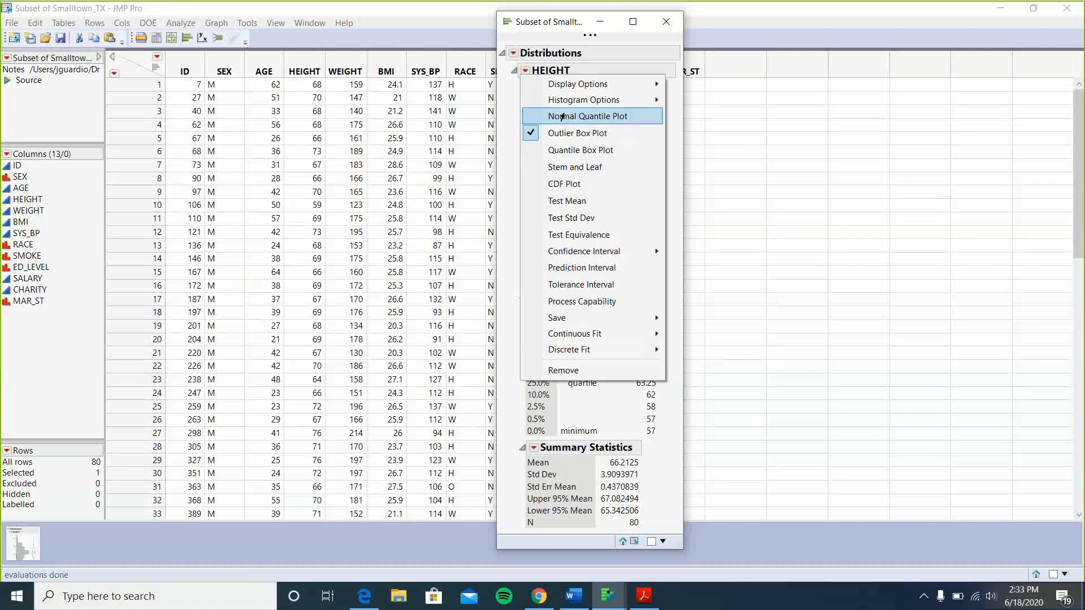
click(565, 116)
click(525, 70)
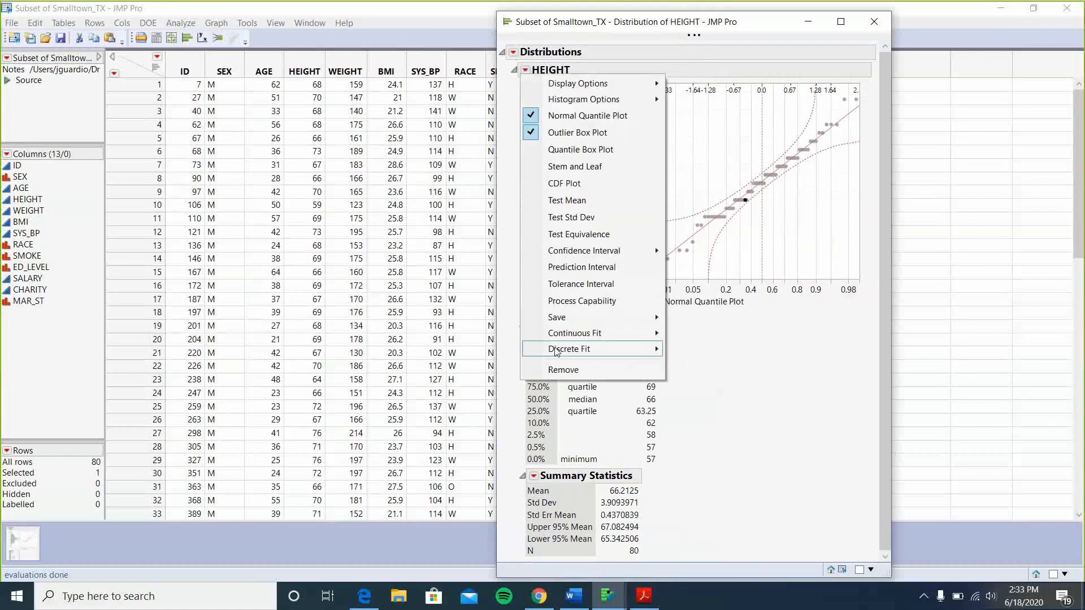
mouse_move(558, 343)
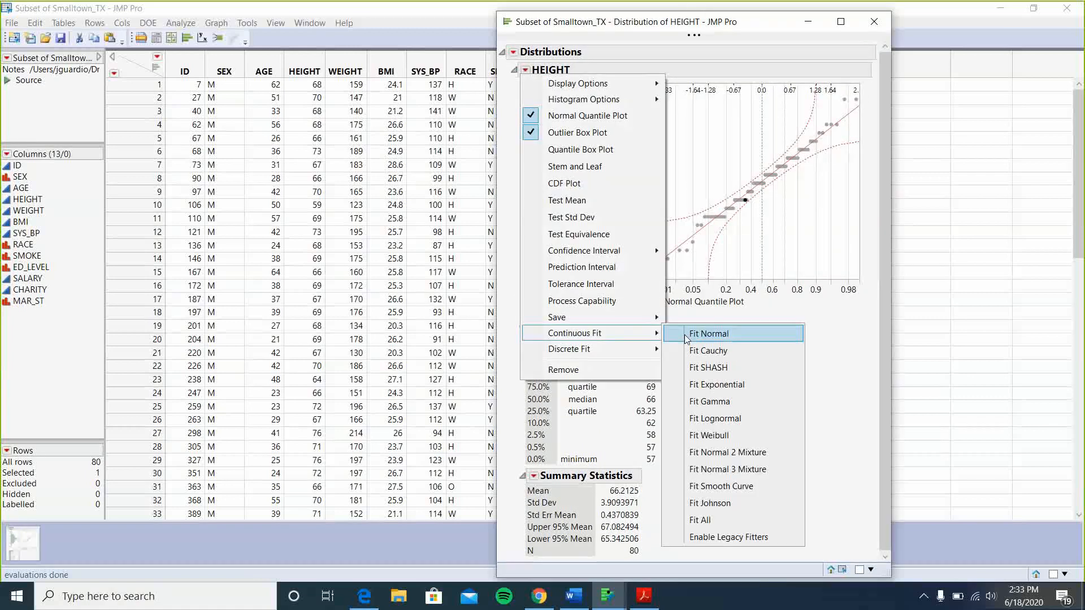
click(684, 335)
Switch the HEIGHT distribution report to a horizontal layout and examine a point on its normal quantile plot
click(525, 66)
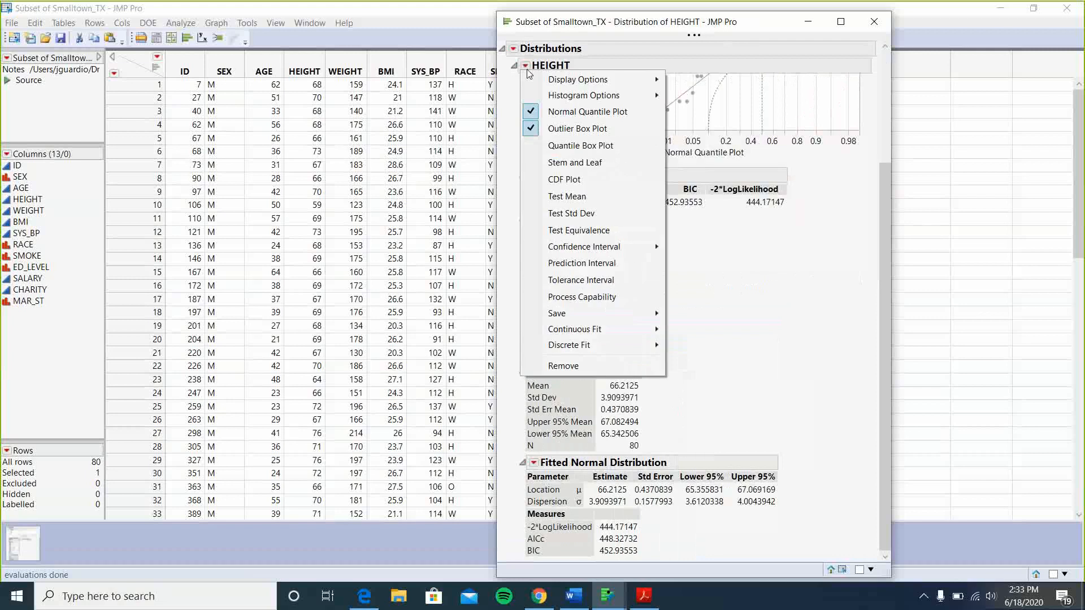
mouse_move(588, 80)
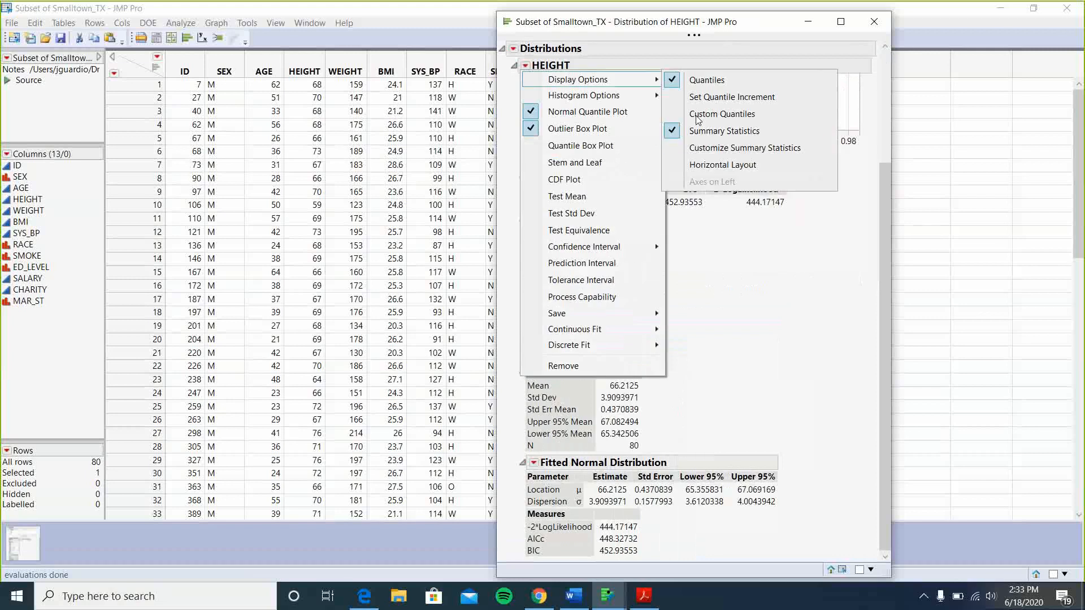
click(704, 165)
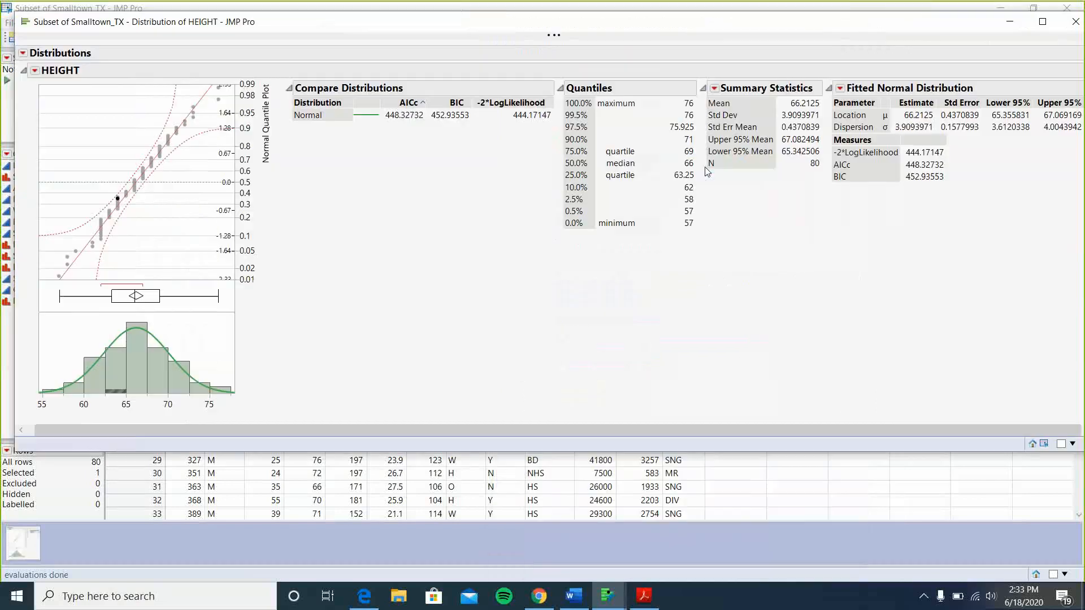
click(160, 151)
mouse_move(182, 127)
mouse_move(88, 382)
Switch to the Word report, set Height's normally distributed entry to "yes" in the summary table, and return to JMP
mouse_move(574, 606)
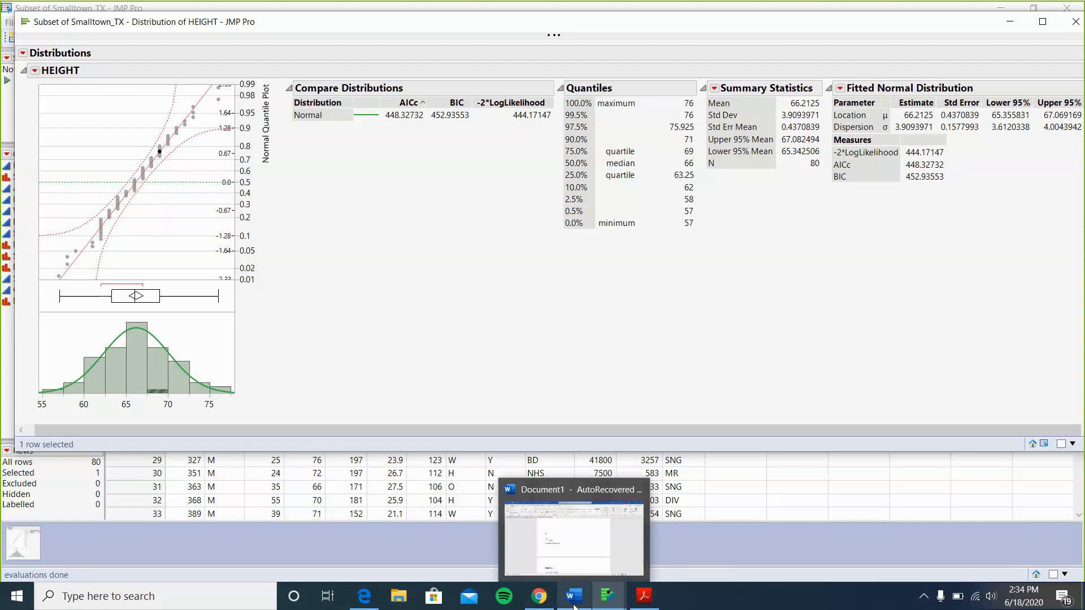
click(568, 565)
scroll(530, 417, up, 10)
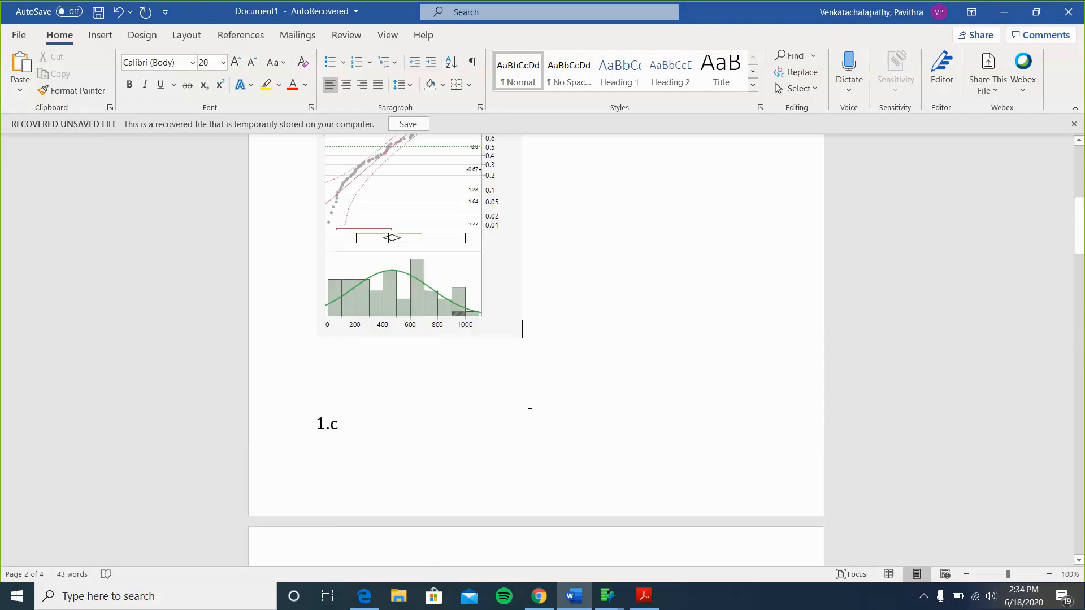
scroll(527, 421, down, 5)
click(430, 364)
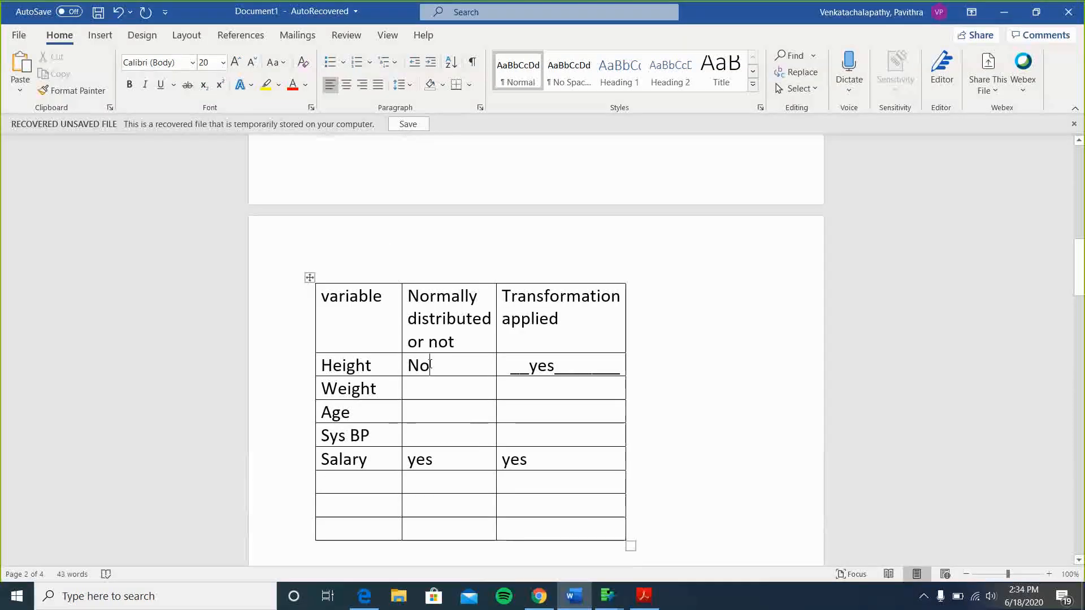
key(BackSpace)
key(BackSpace)
text(yes)
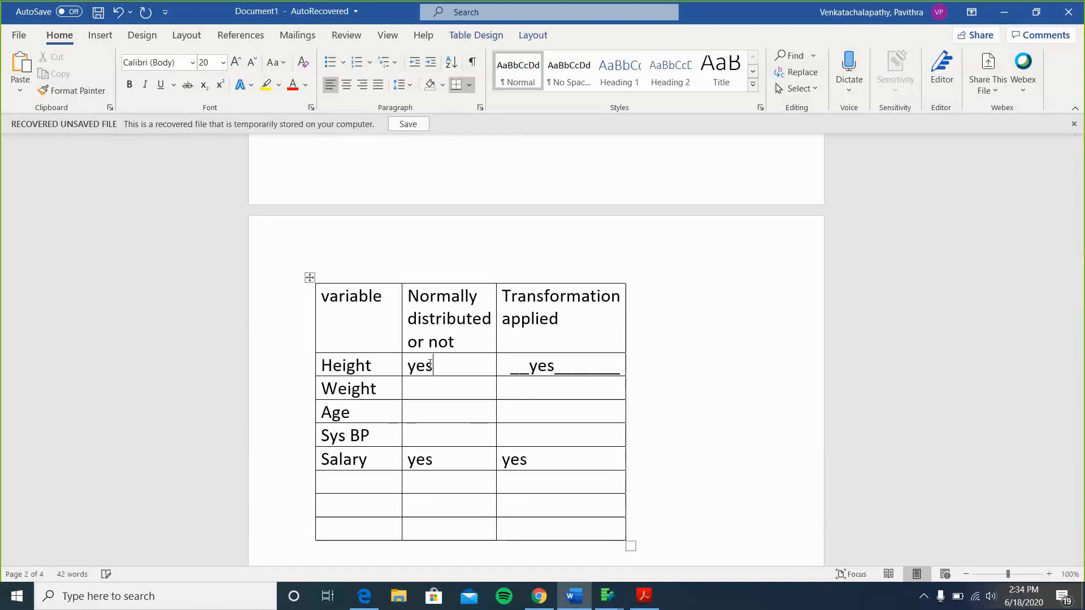
click(1003, 12)
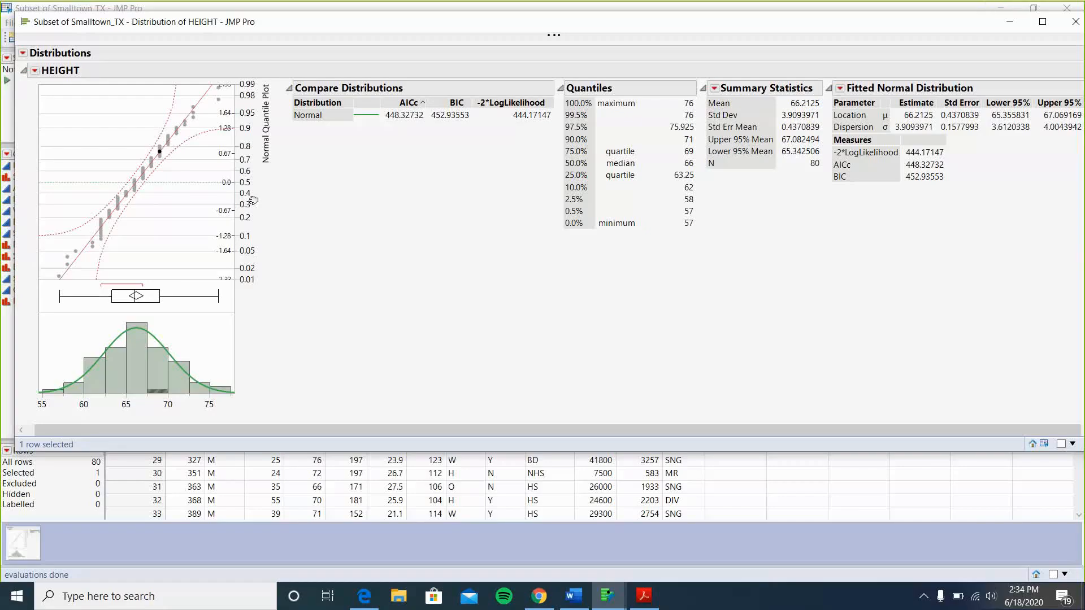
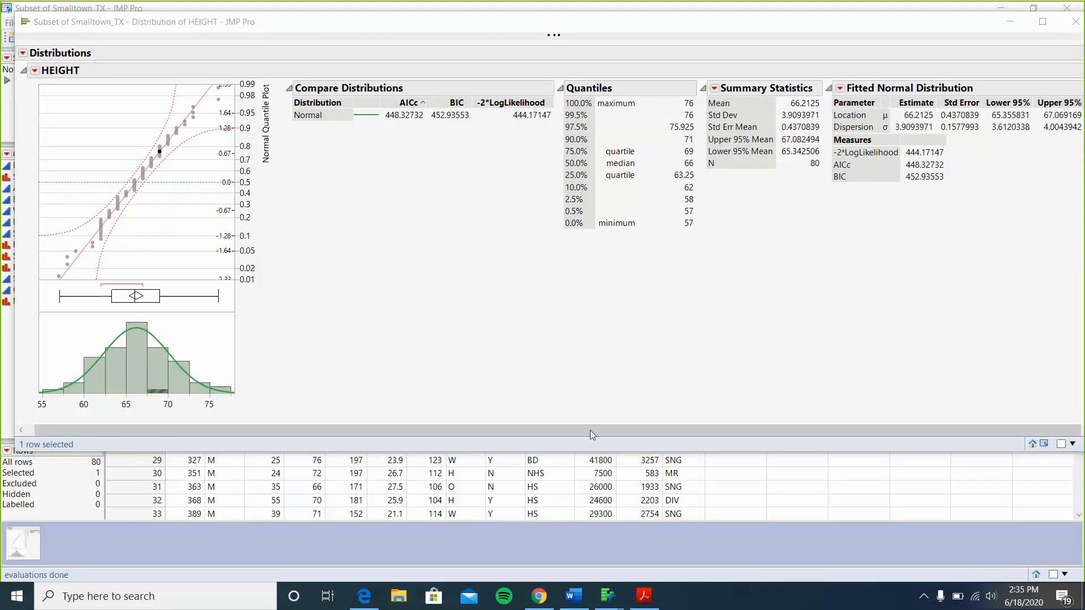
In section 2 of the Word report, fill in the HEIGHT mean from the JMP summary statistics as 66.21
click(579, 600)
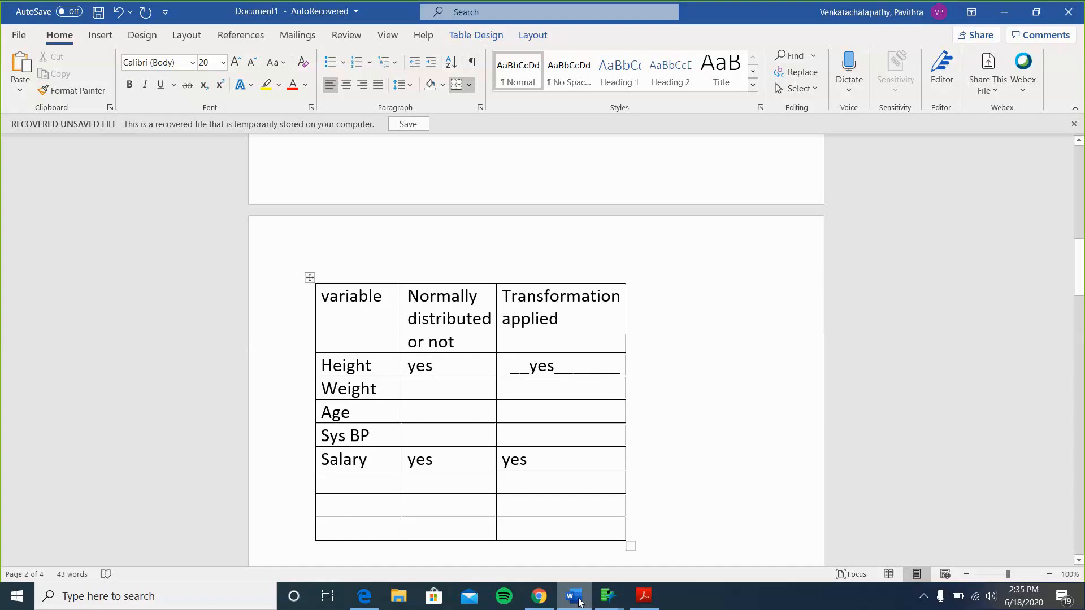
scroll(477, 419, down, 10)
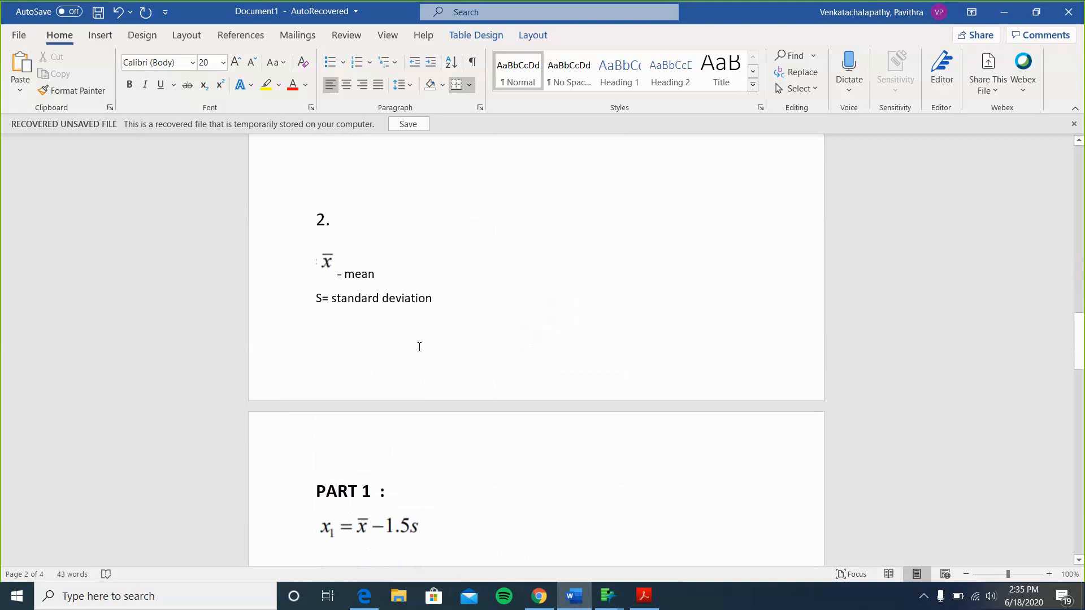
click(388, 274)
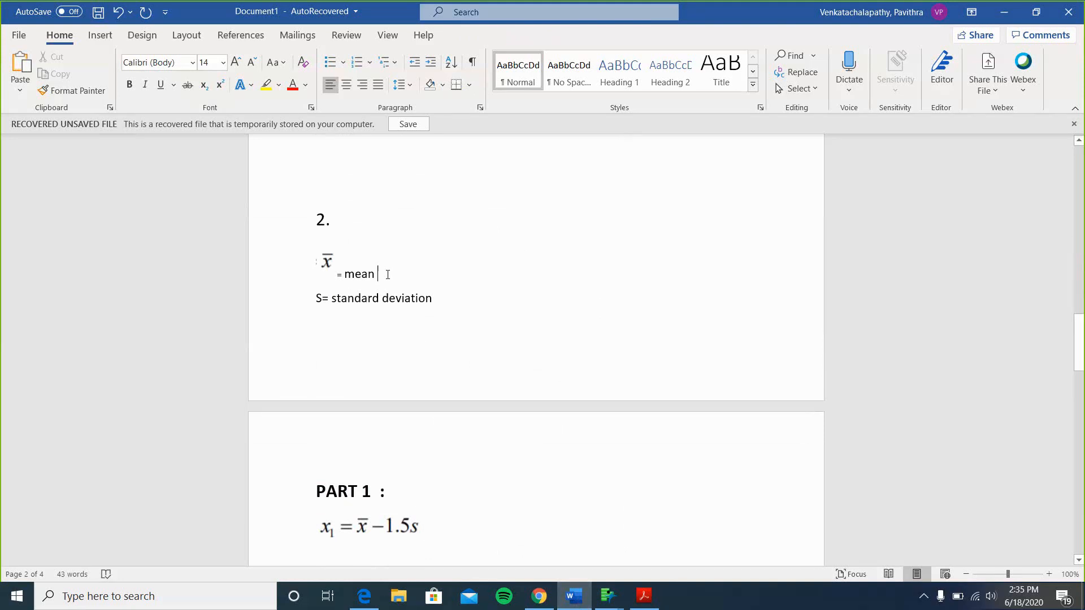
text(=)
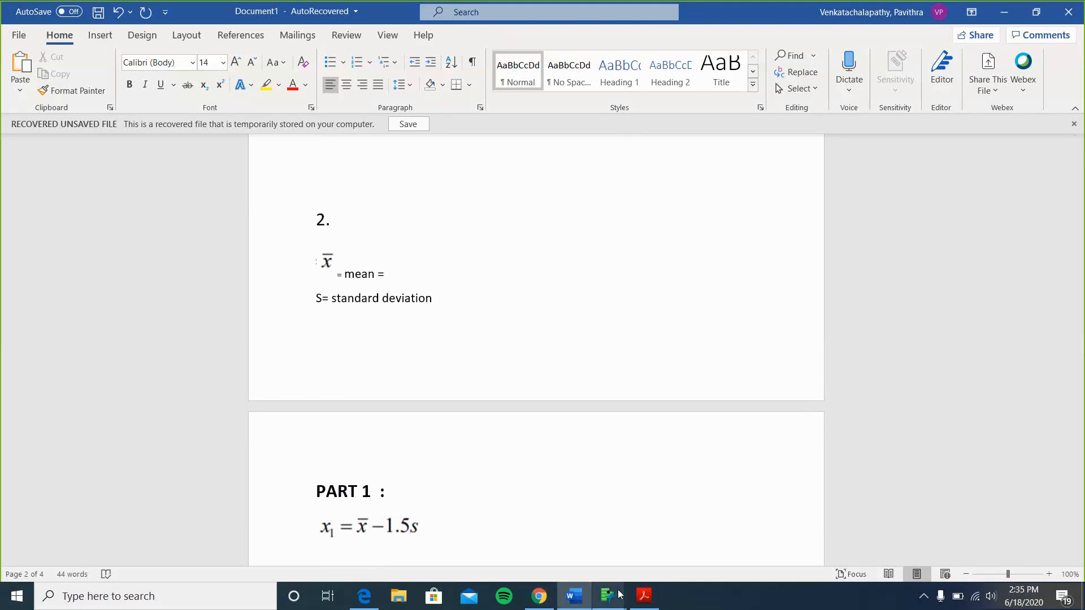
mouse_move(619, 594)
click(755, 516)
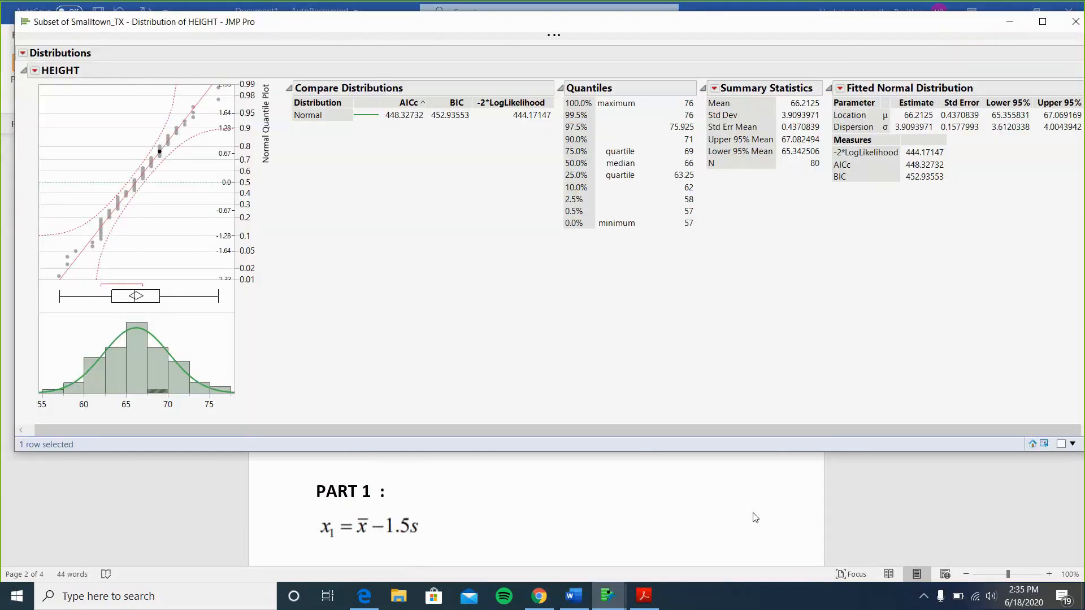
click(999, 23)
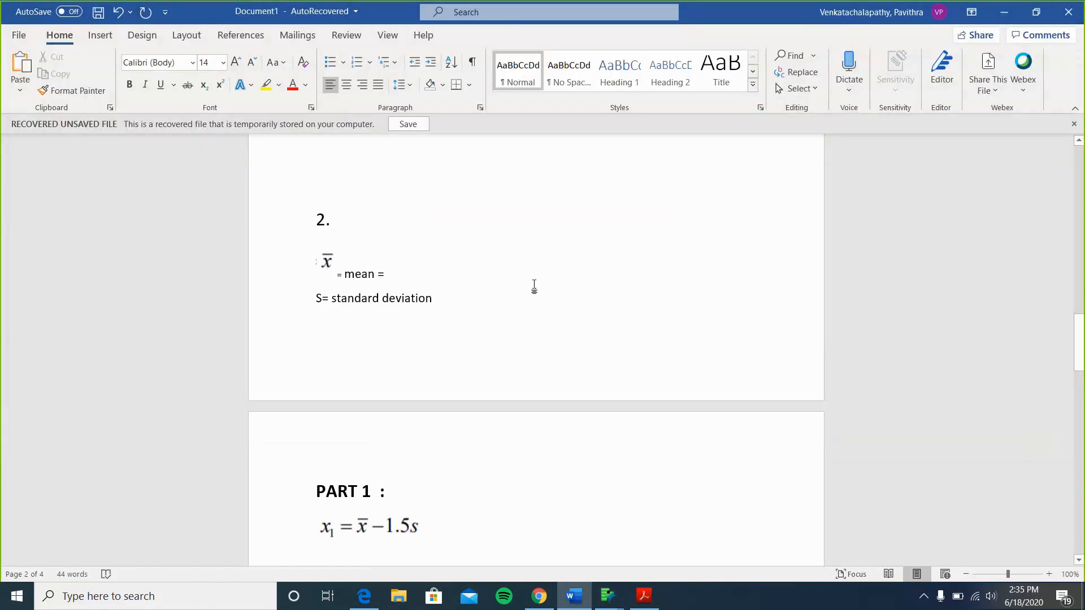
text(66.21)
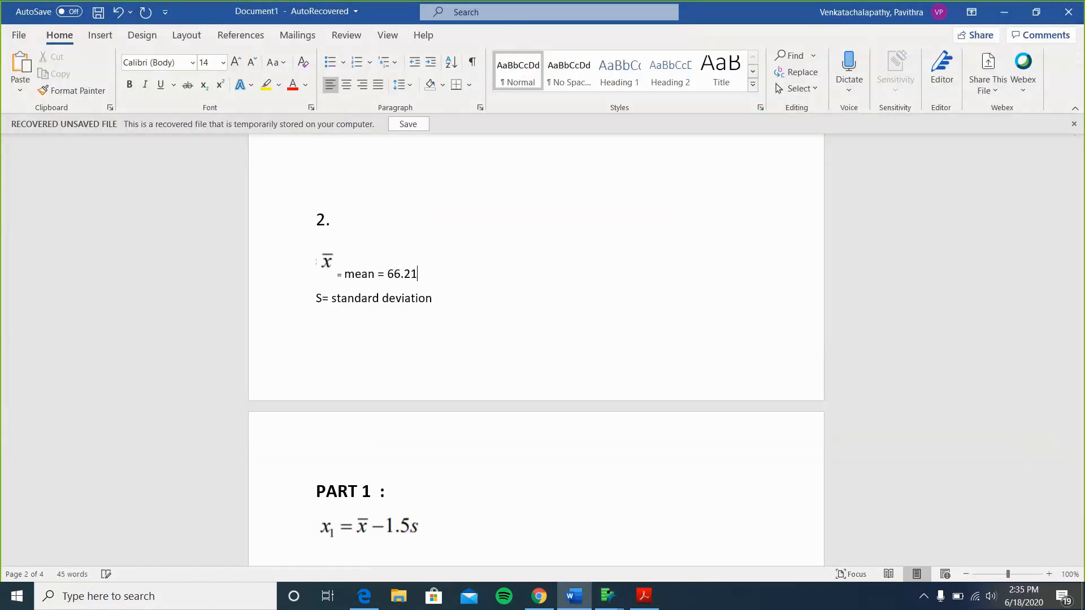
Fill in the HEIGHT standard deviation from the JMP summary statistics as 3.9 in section 2 of the Word report
click(438, 299)
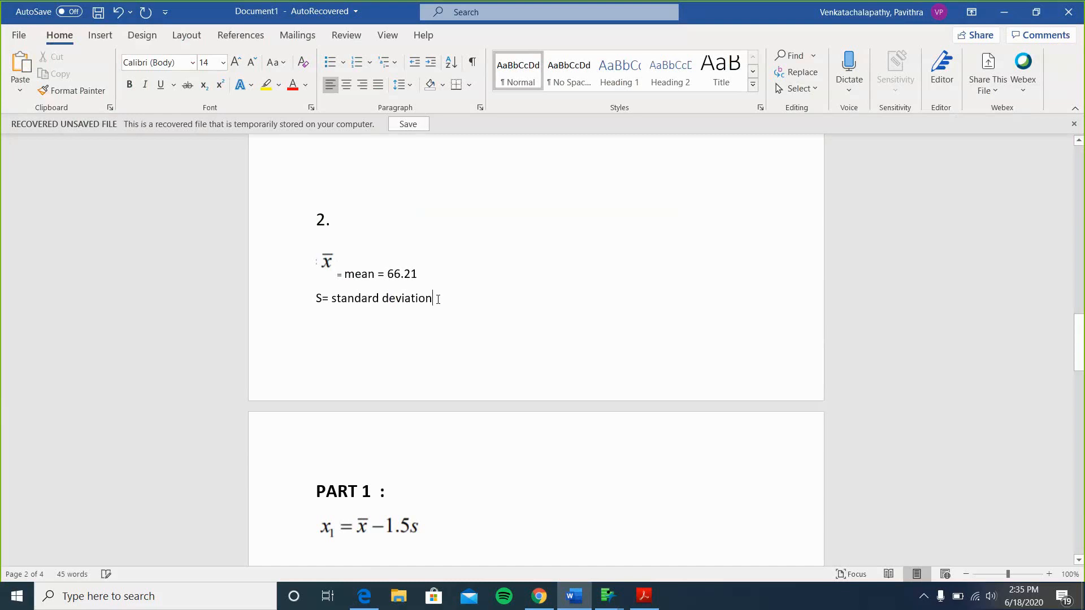
text(=)
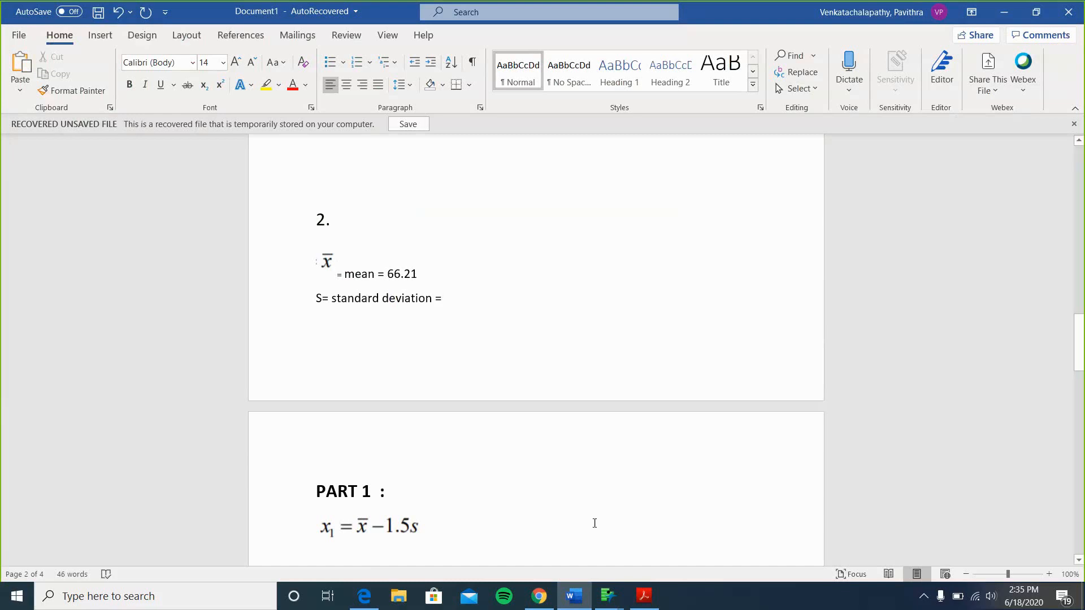
click(540, 600)
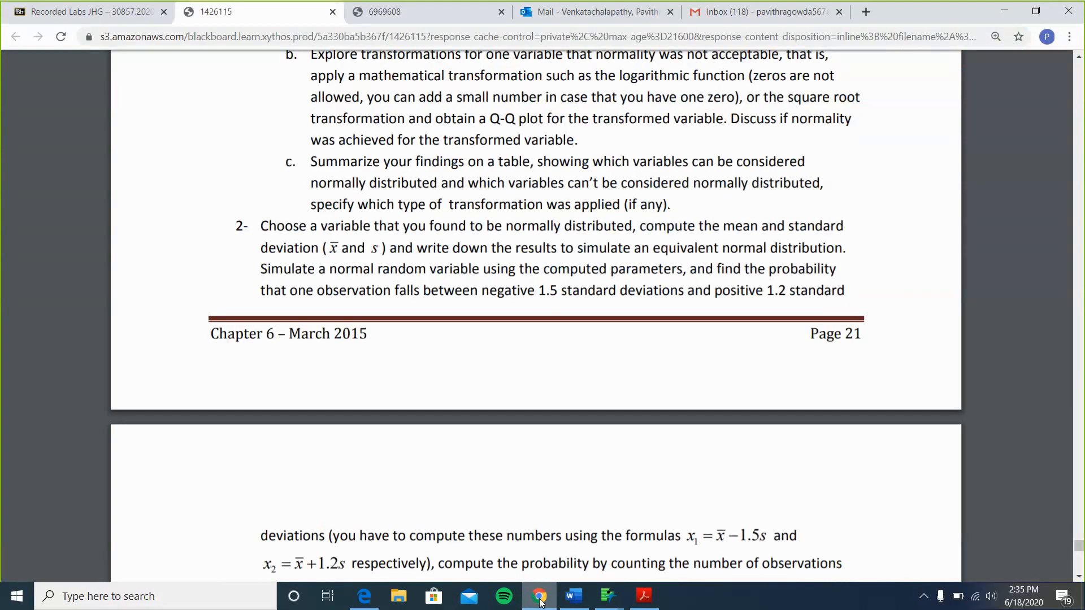
click(540, 600)
mouse_move(608, 596)
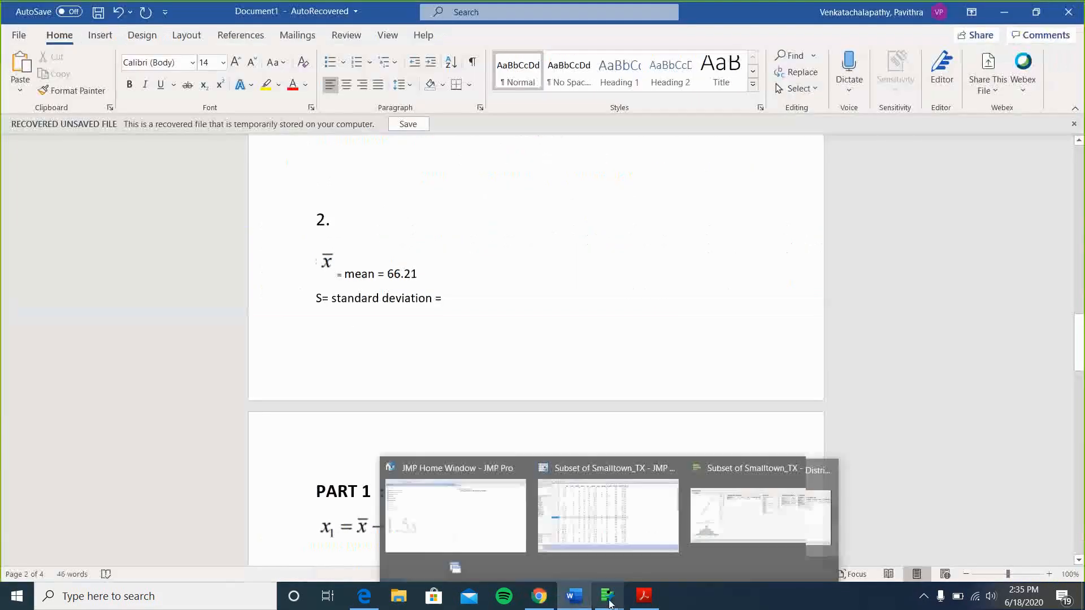
click(733, 538)
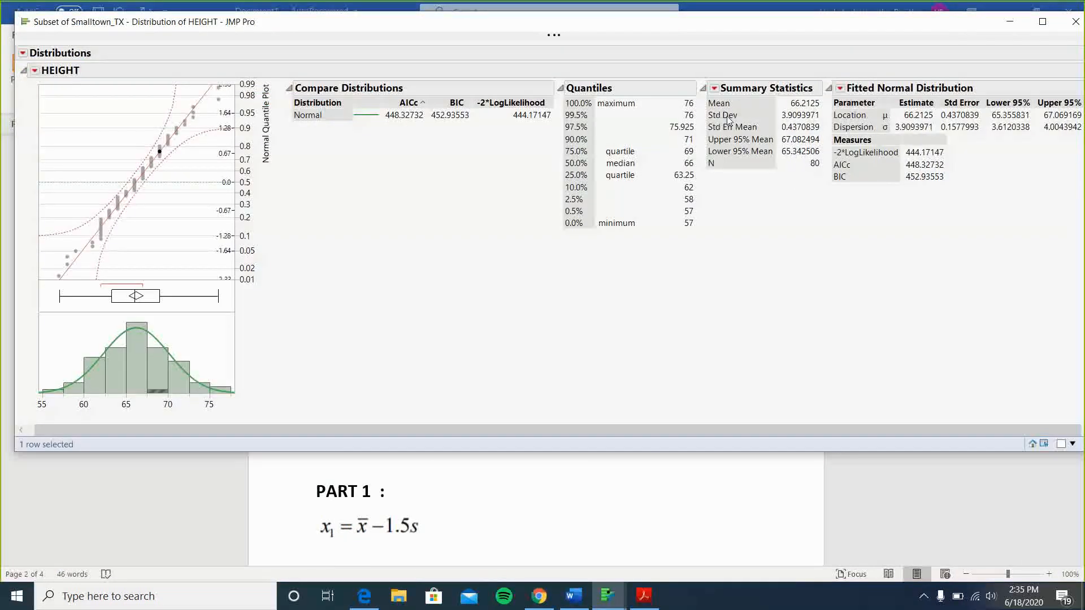
click(1005, 21)
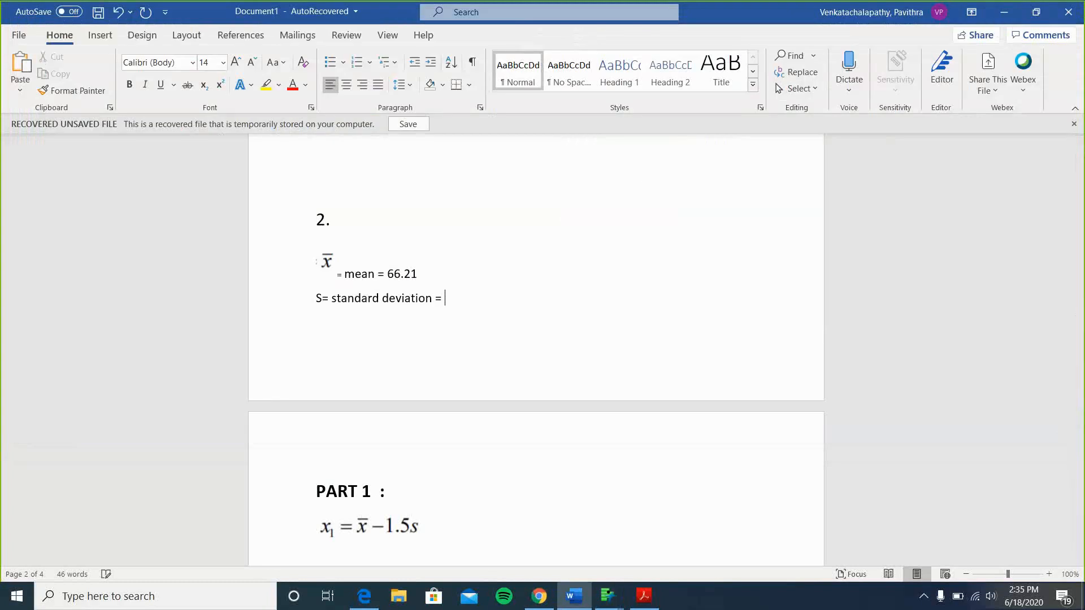
text(3.9)
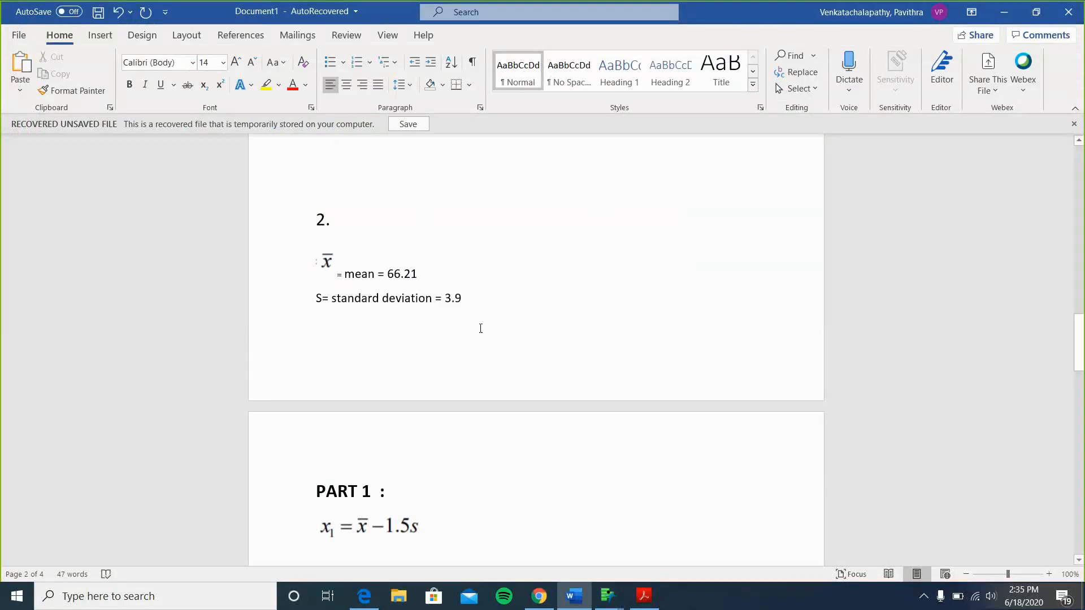
Begin a line reading "X1=" with a subscript 1 under the first formula in PART 1
scroll(480, 328, down, 6)
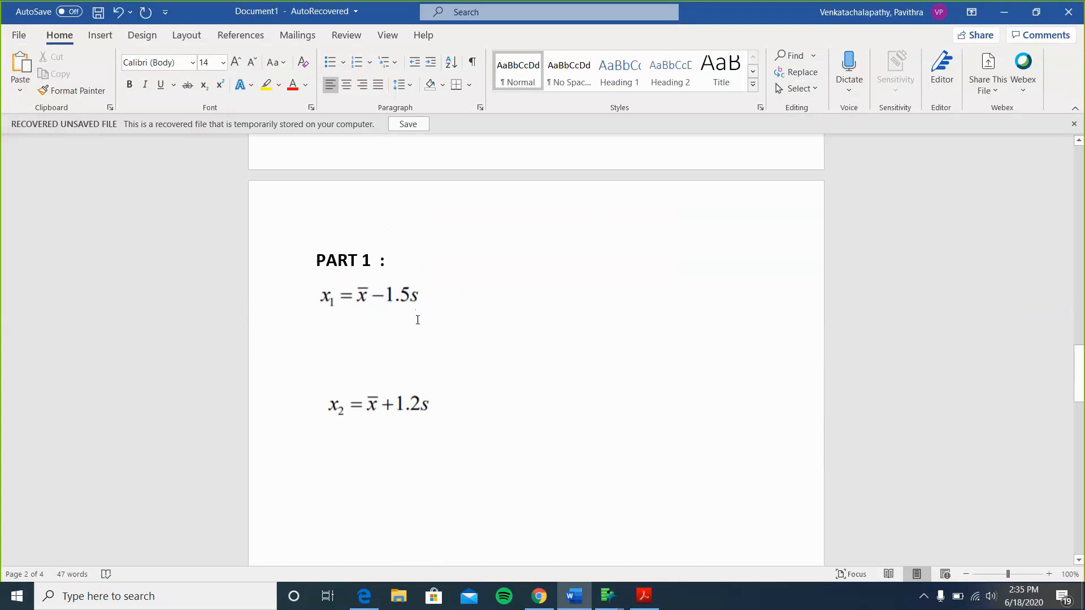
scroll(417, 320, up, 1)
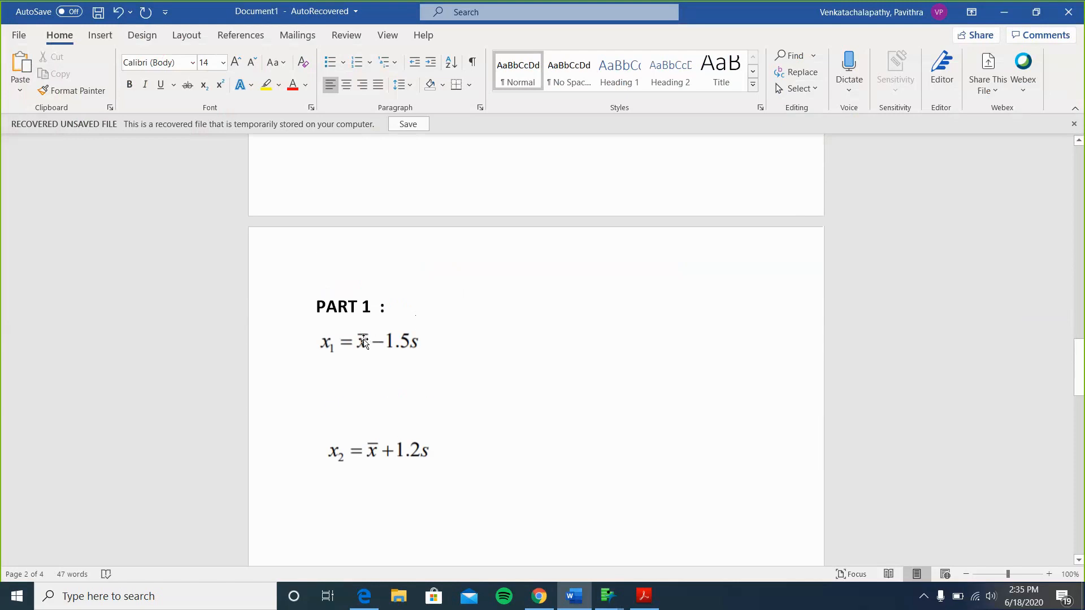
scroll(361, 338, up, 2)
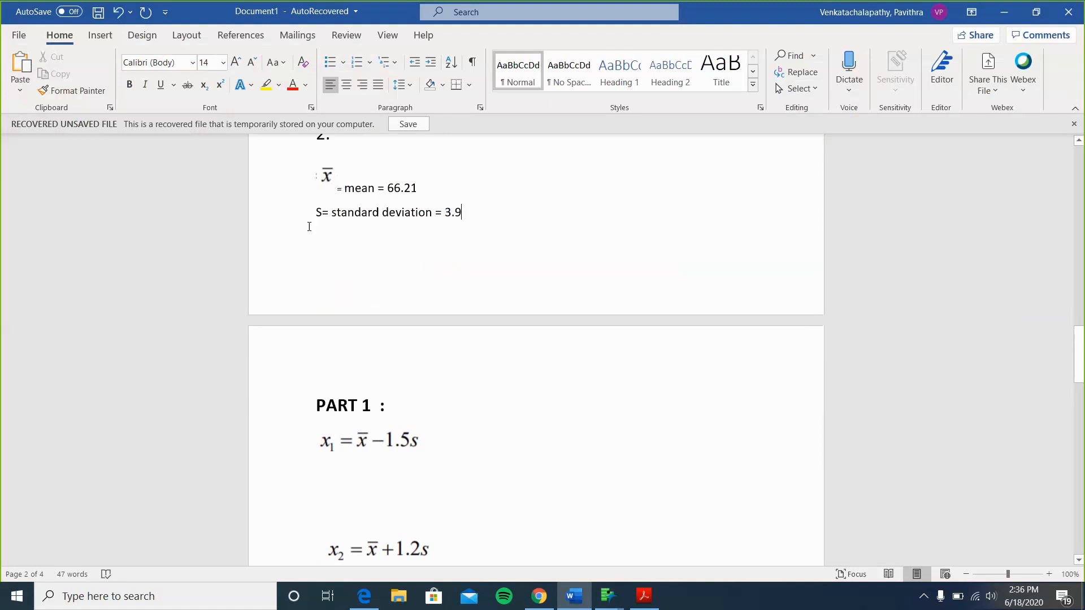
scroll(337, 271, down, 2)
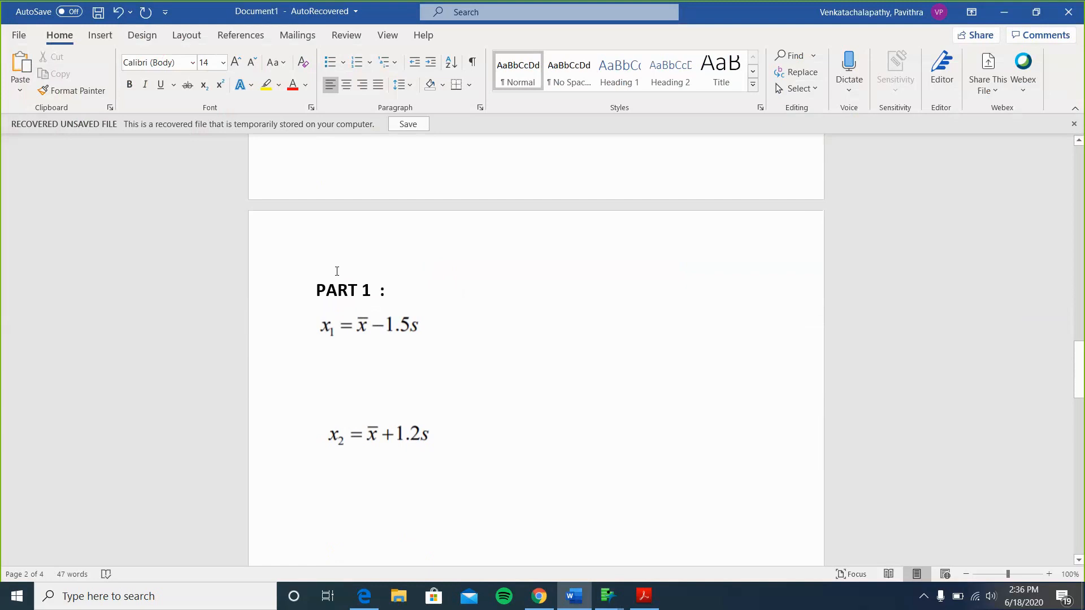
click(332, 355)
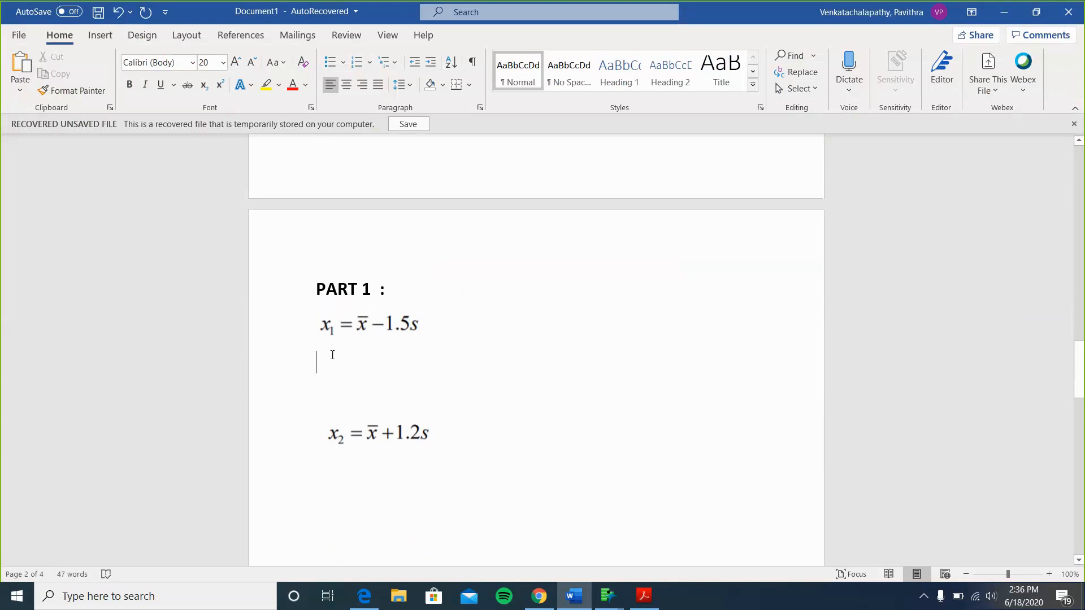
text(x)
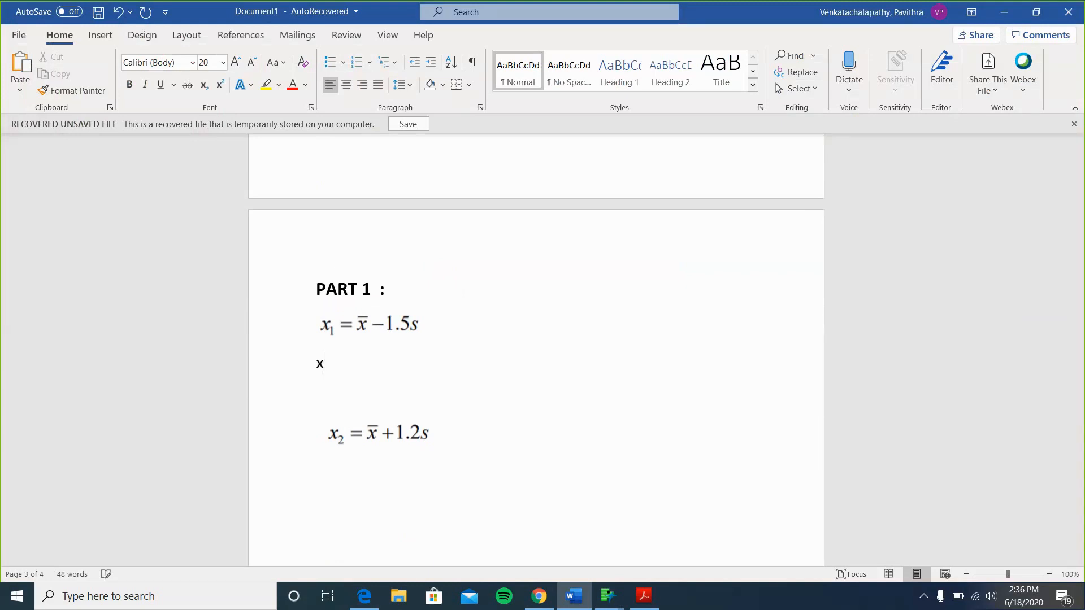
key(ctrl+equal)
text(1)
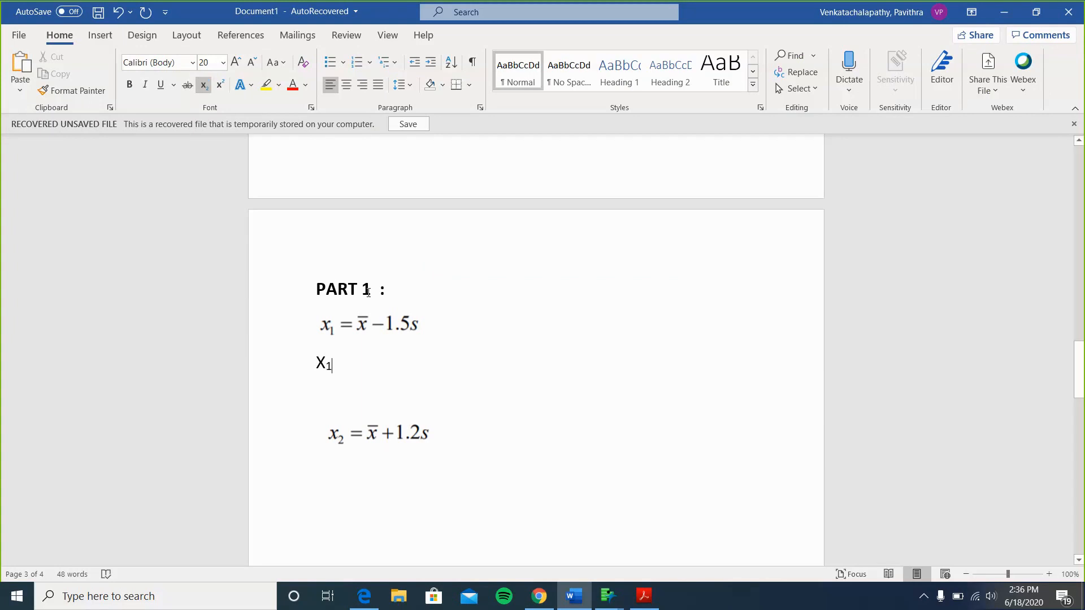
click(204, 85)
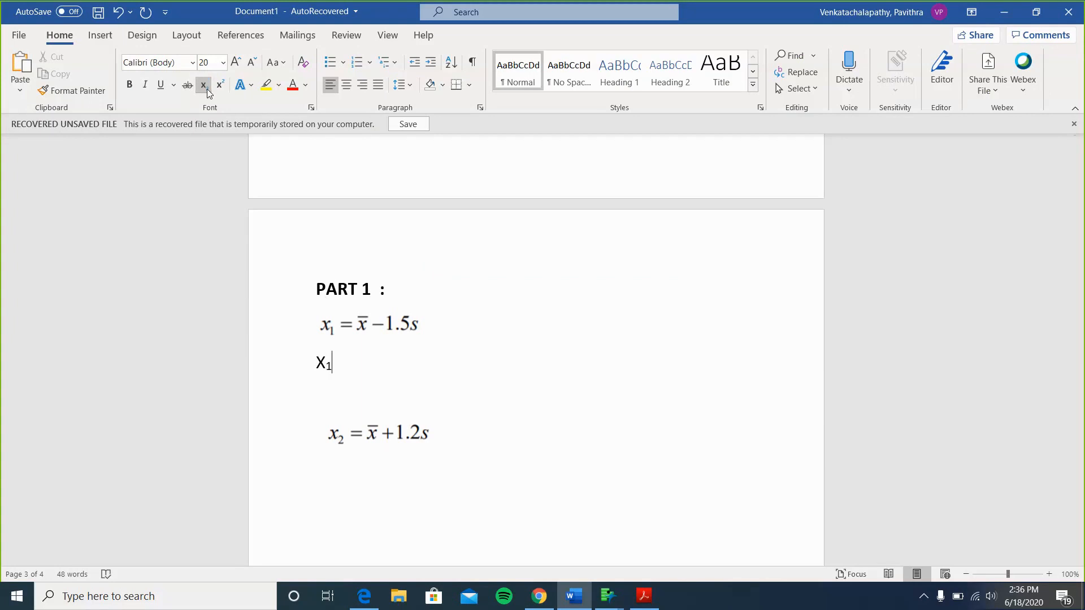
text(=)
Extend the X1 line under the first PART 1 formula with "66.21 – 1.5*3.9 =", using the mean and standard deviation from section 2
scroll(375, 291, up, 3)
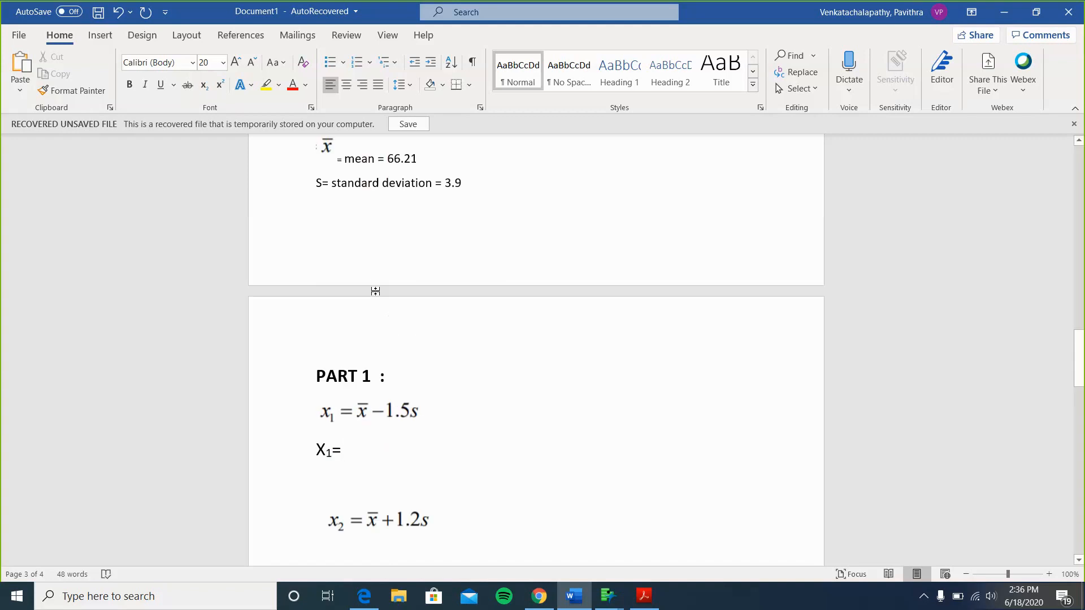
scroll(375, 291, down, 2)
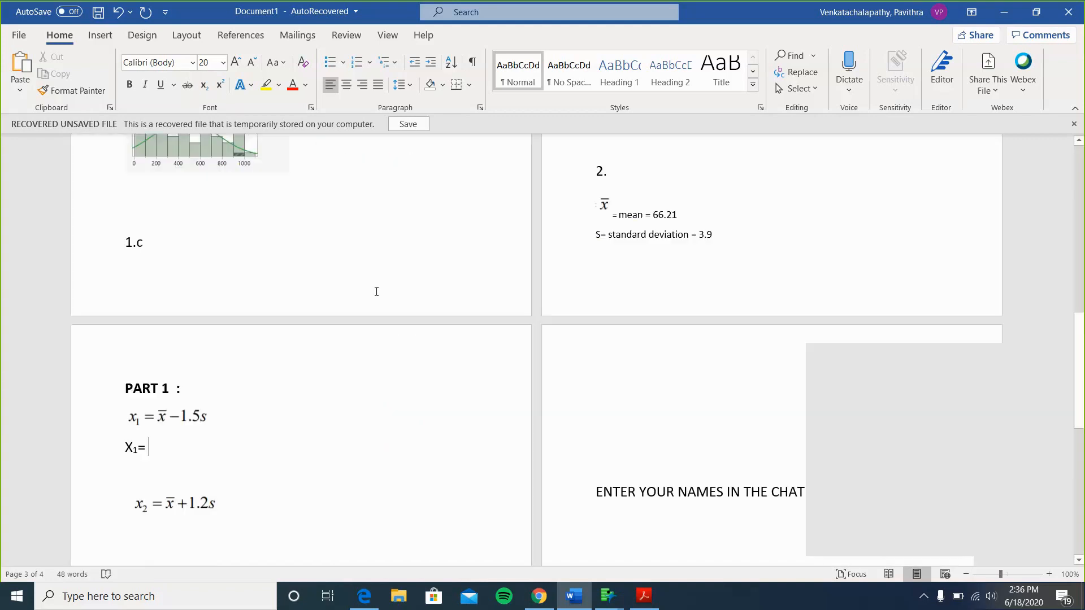
scroll(516, 322, down, 1)
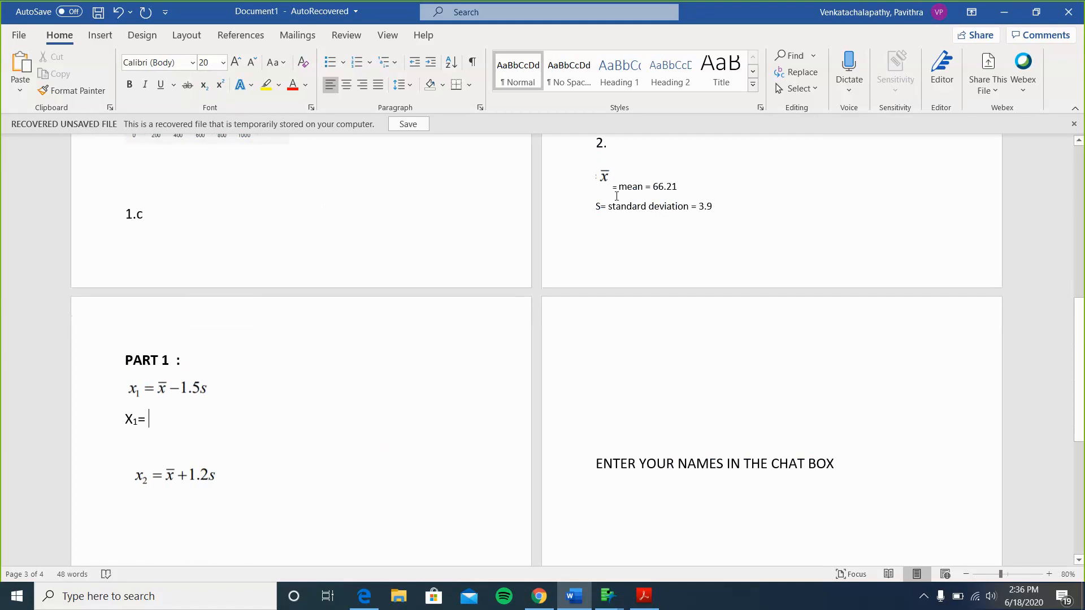
drag(691, 187, 653, 188)
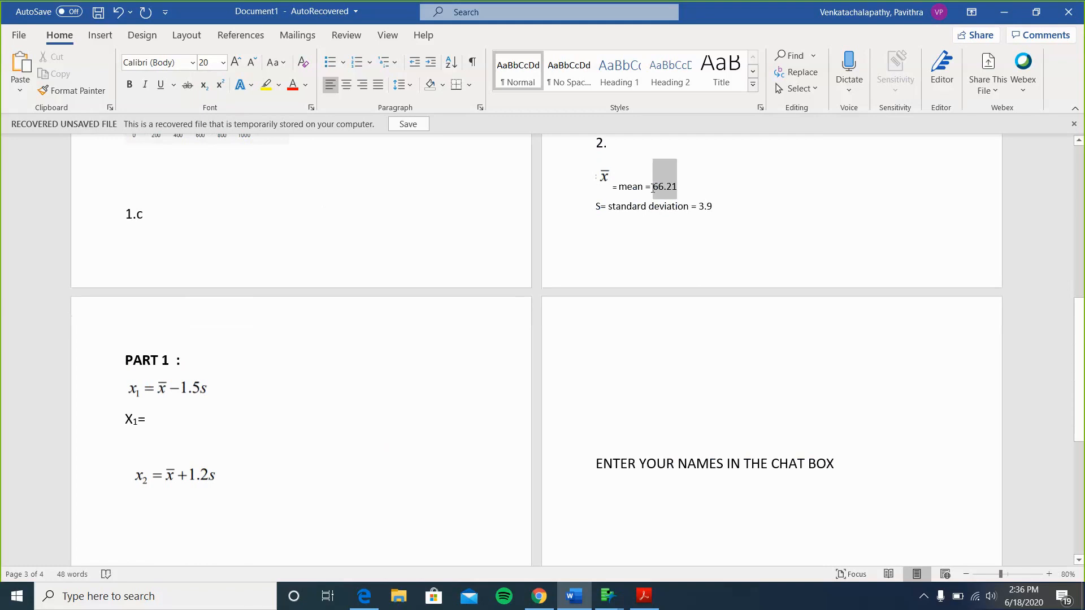
click(162, 413)
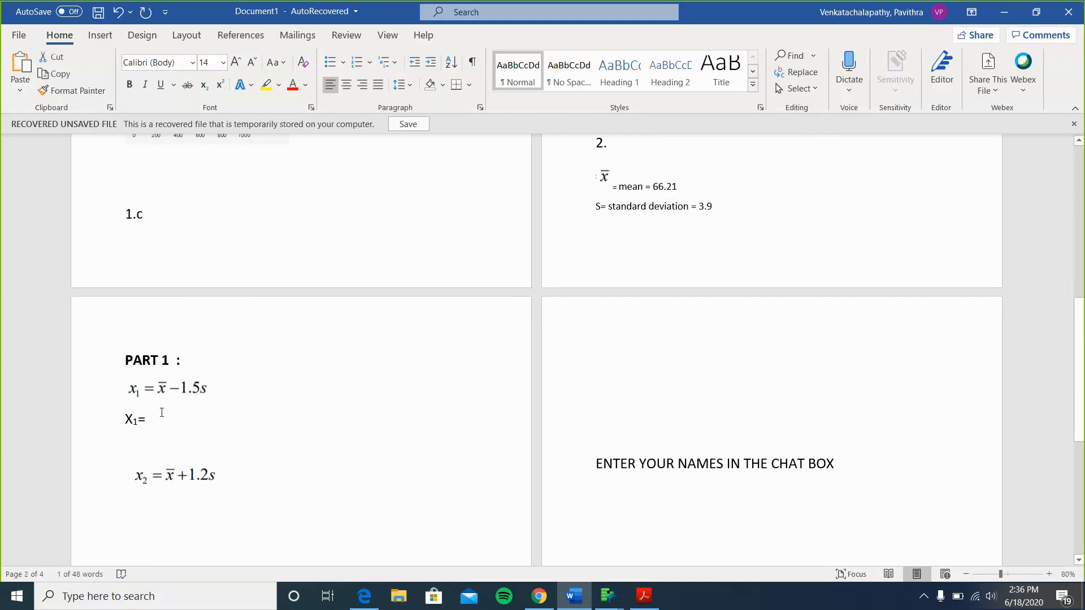
text(66.2)
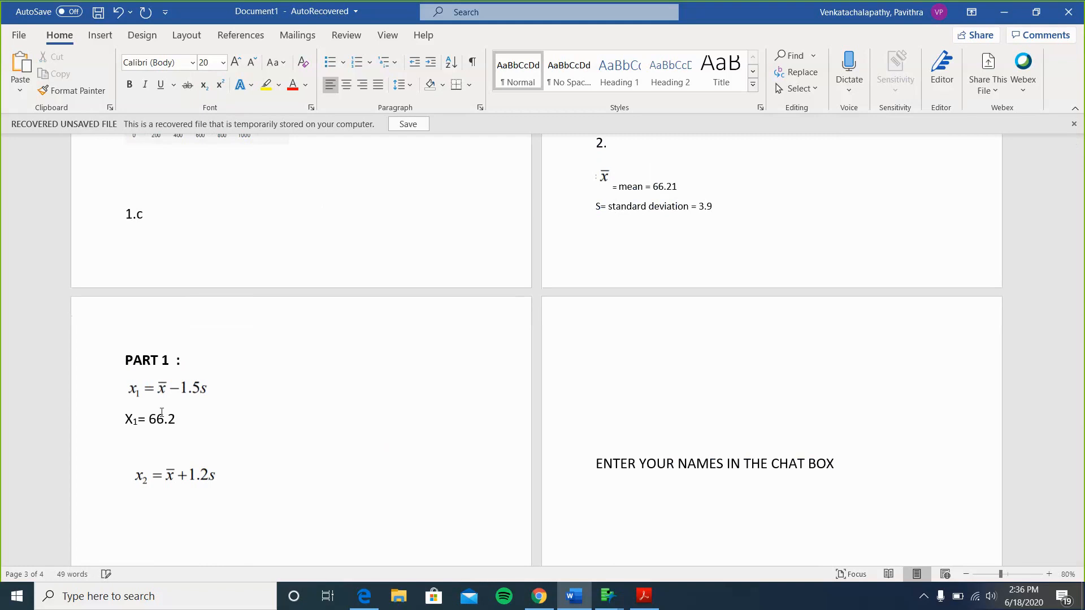
text(1)
text( - 1.)
text(5*)
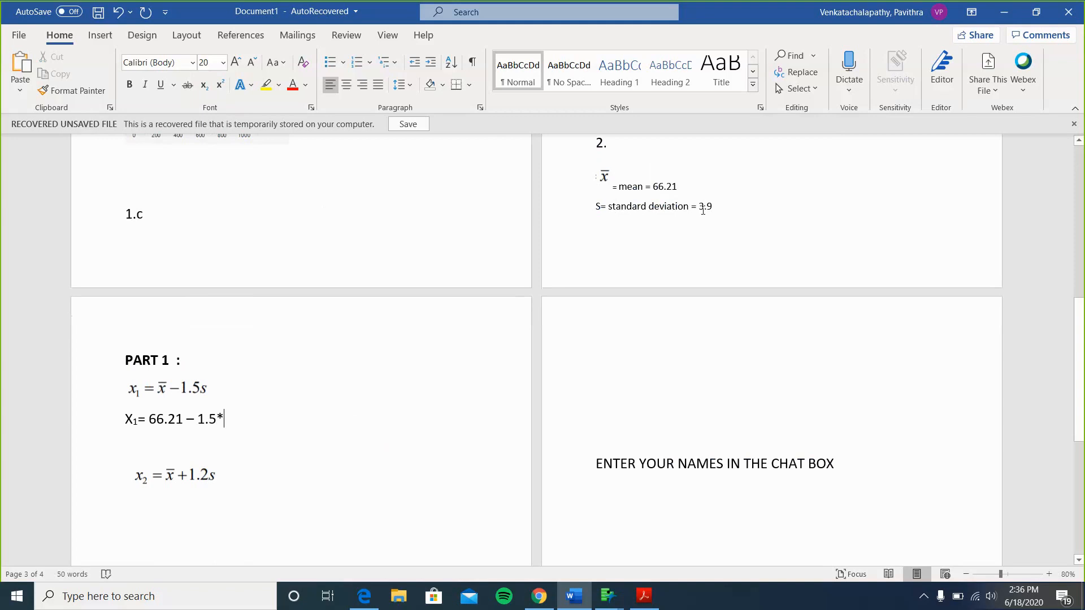
text(3.9)
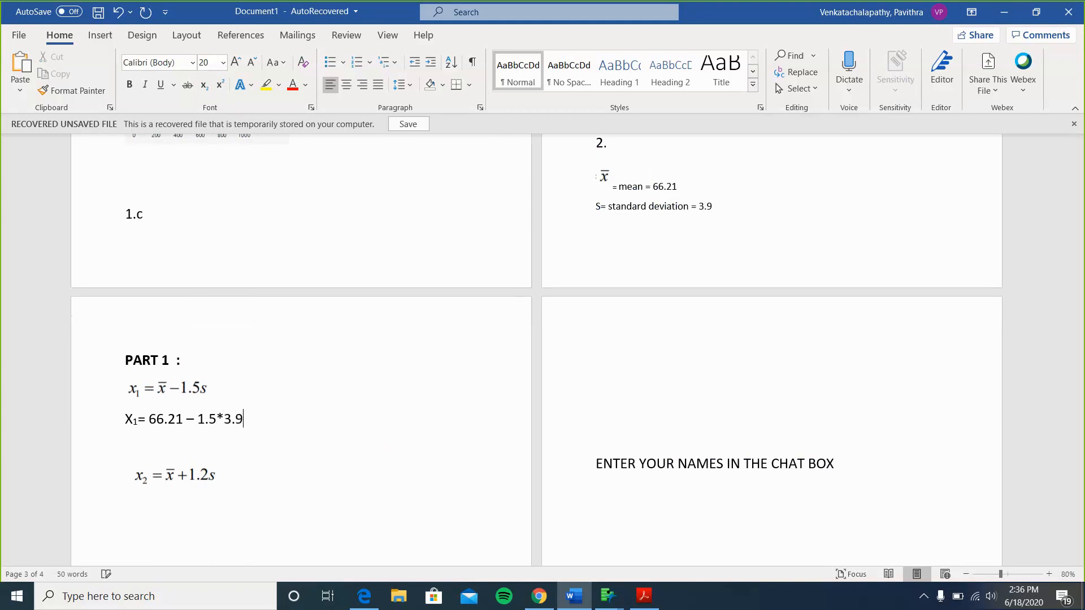
ctrl+scroll(177, 458, up, 3)
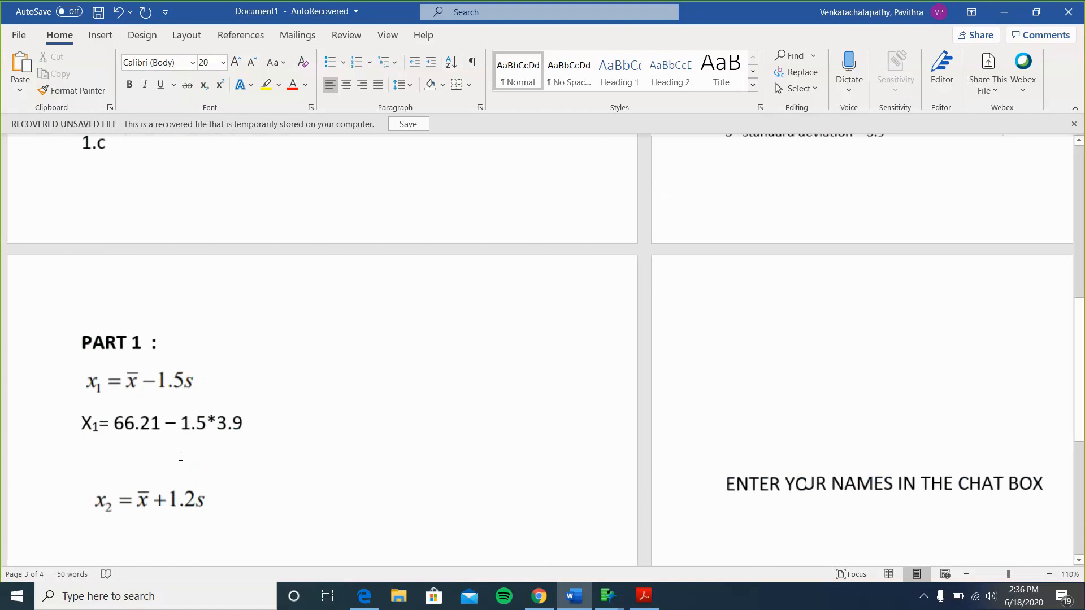
scroll(391, 440, down, 2)
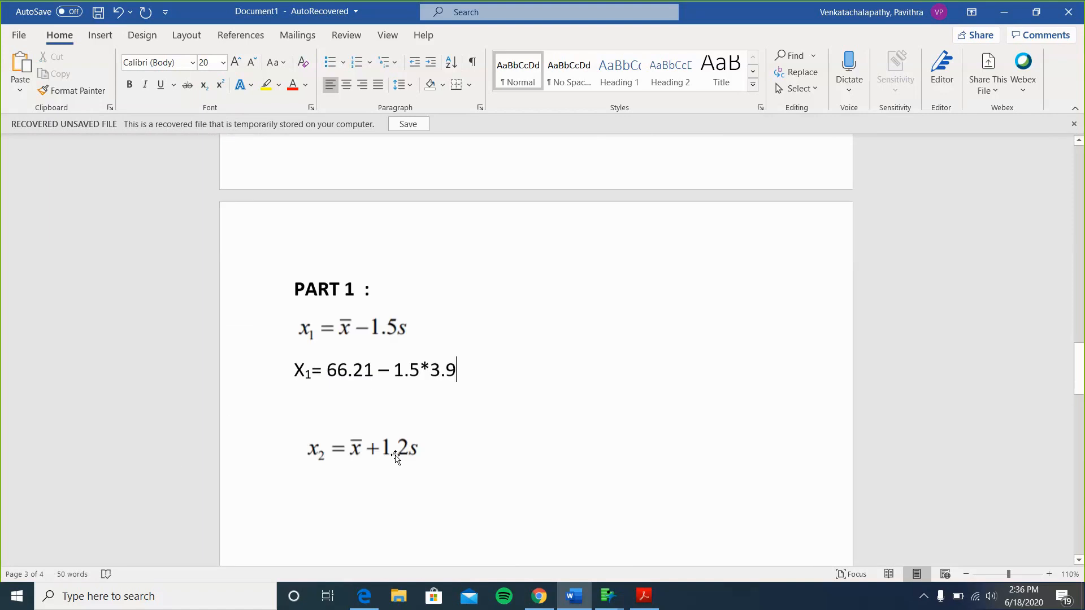
text(=)
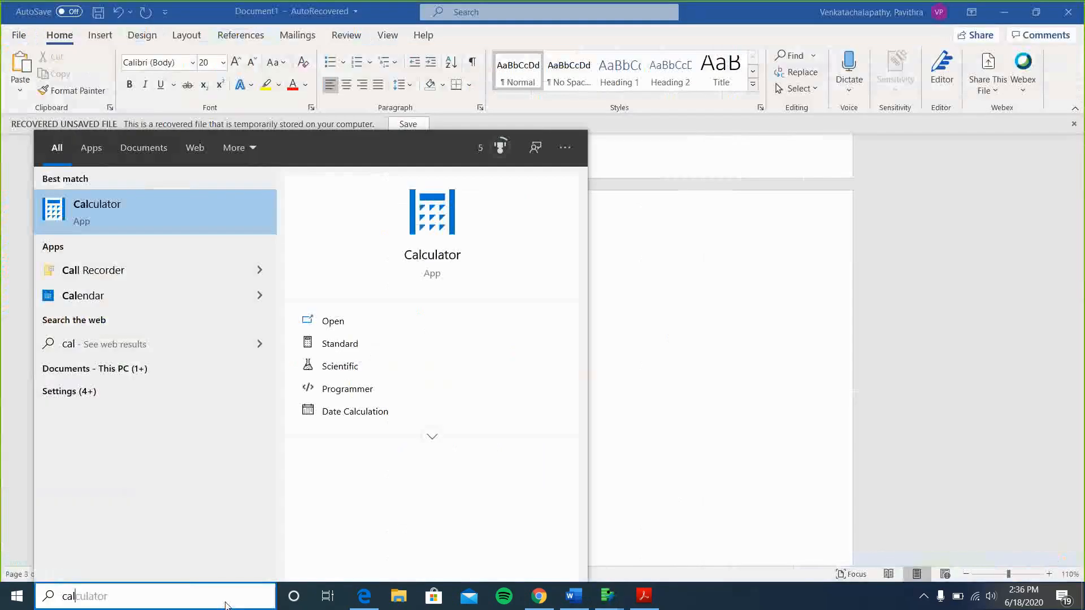
Open Calculator and multiply 1.5 by 3.9
key(Return)
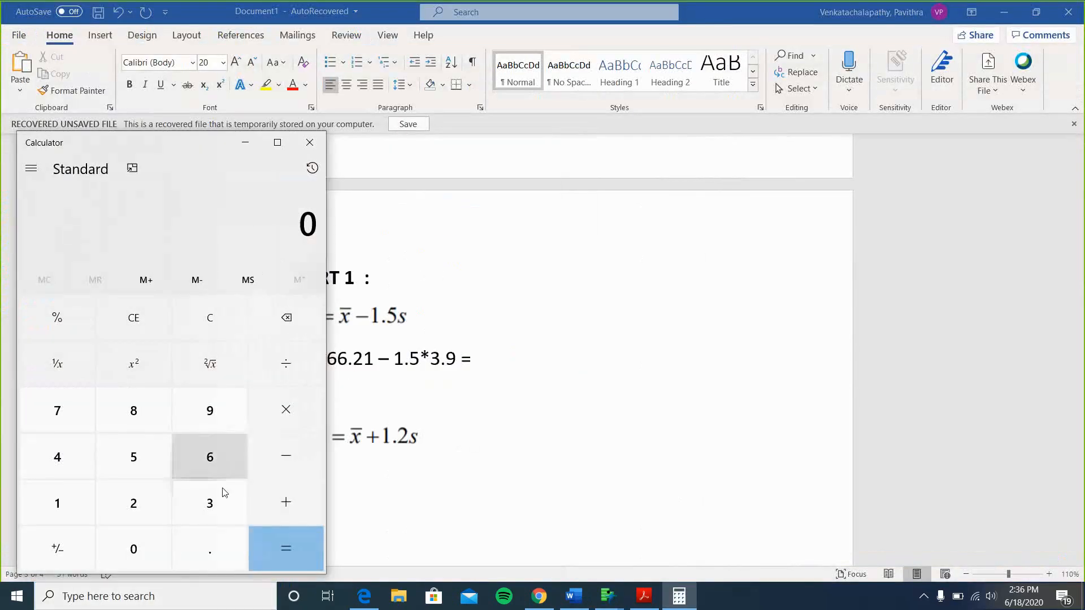
click(62, 503)
click(208, 564)
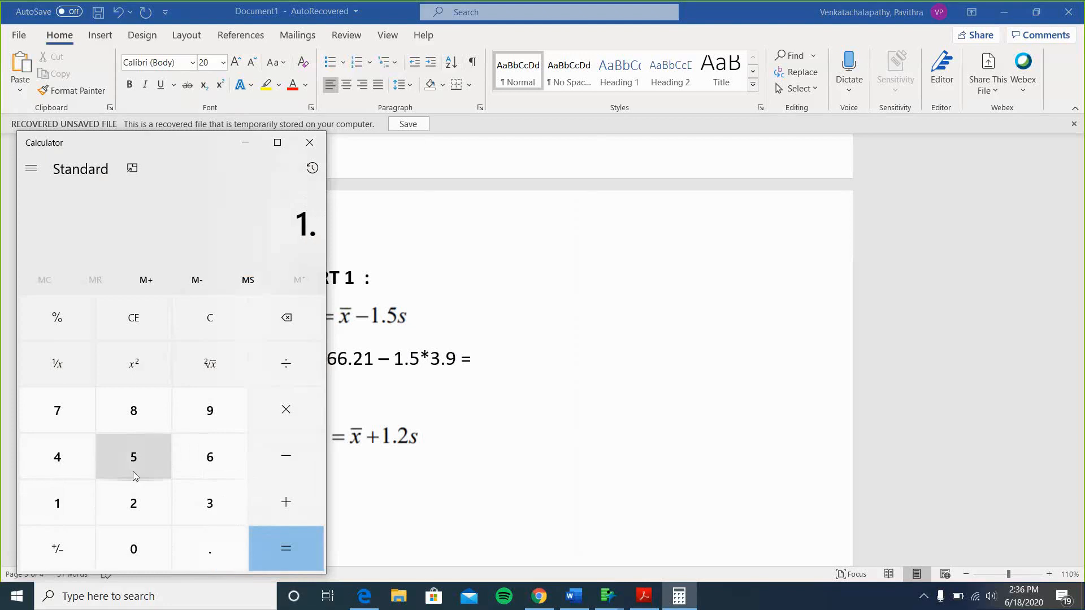
click(135, 466)
text(*3.9)
key(Return)
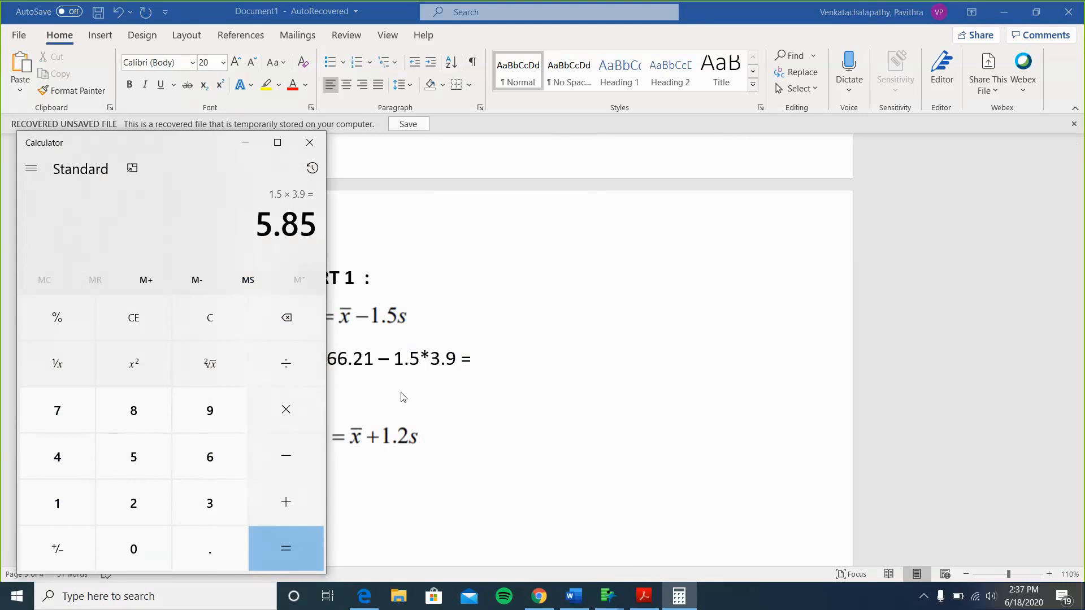
Return to the Word report and continue the X1 line with "66.21-5.85 ="
click(485, 360)
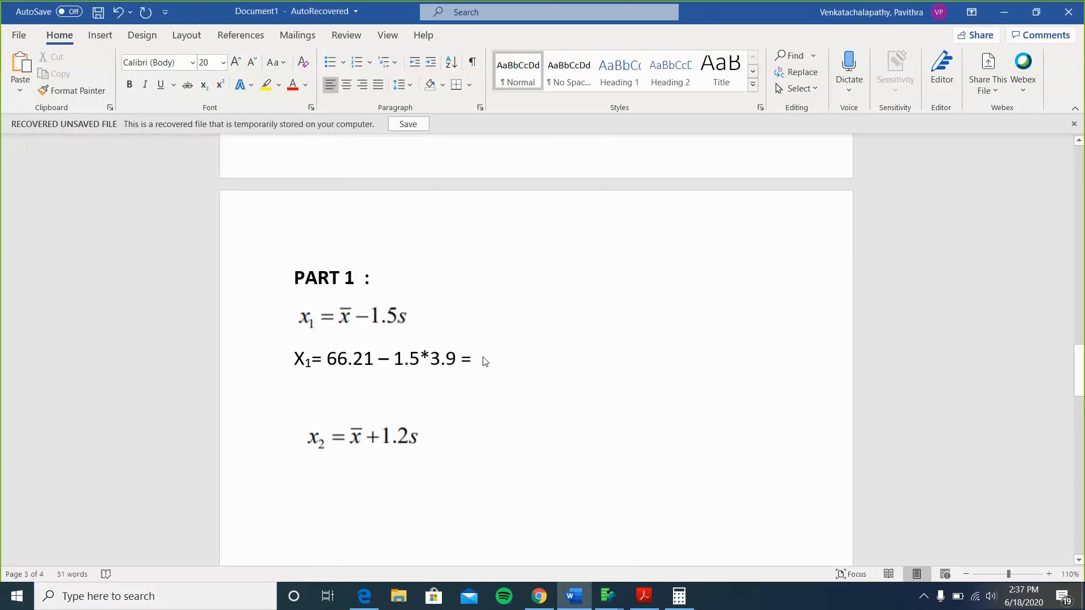
text(66.)
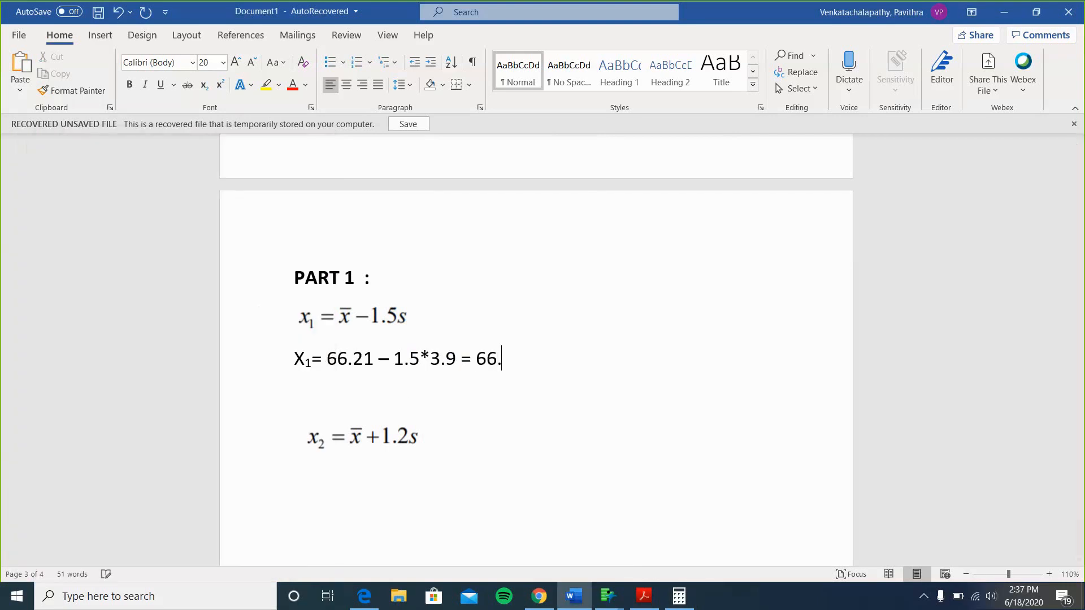
text(21-5.85 =)
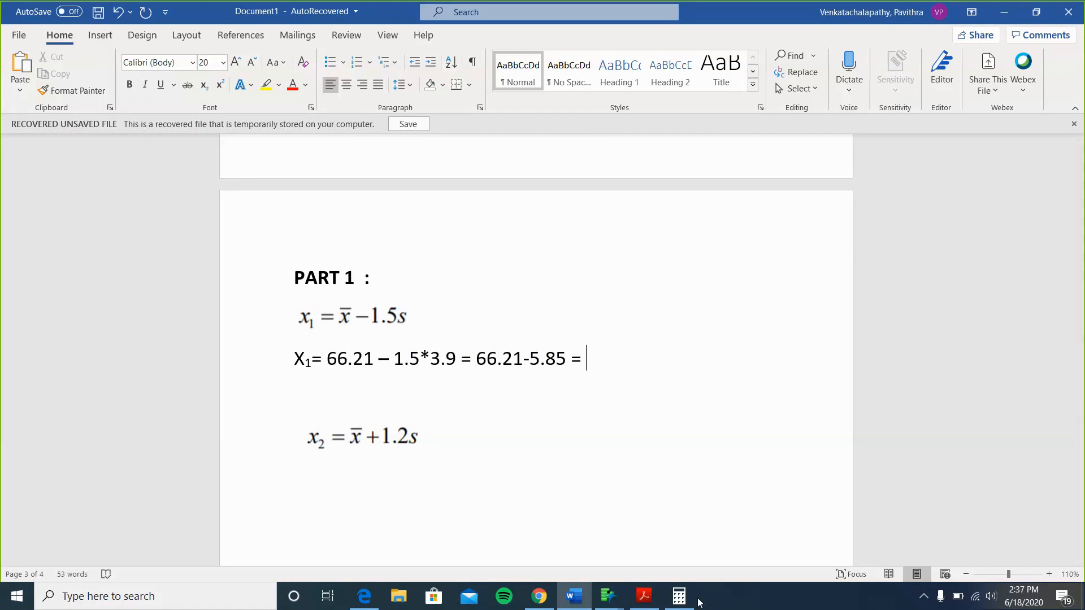
Switch to Calculator, clear the previous calculation, and subtract 5.85 from 66.21
click(681, 598)
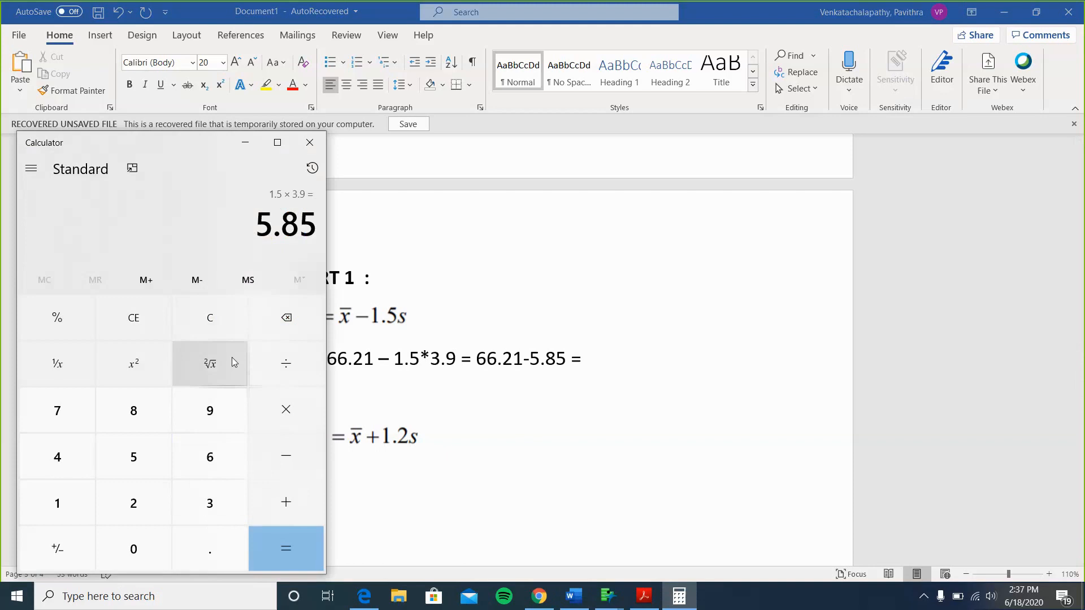
click(225, 328)
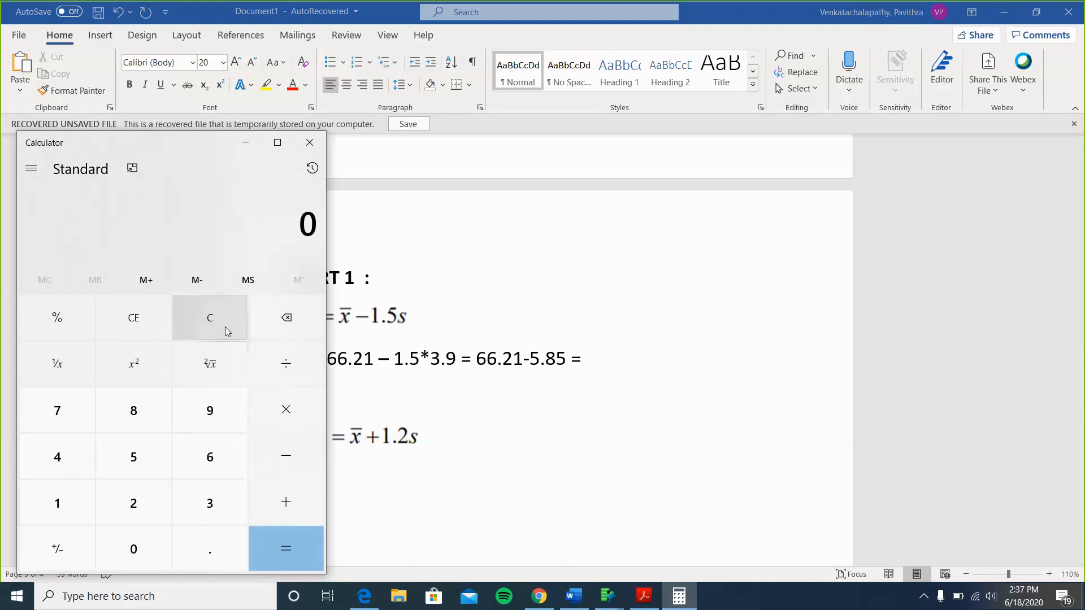
text(66.2)
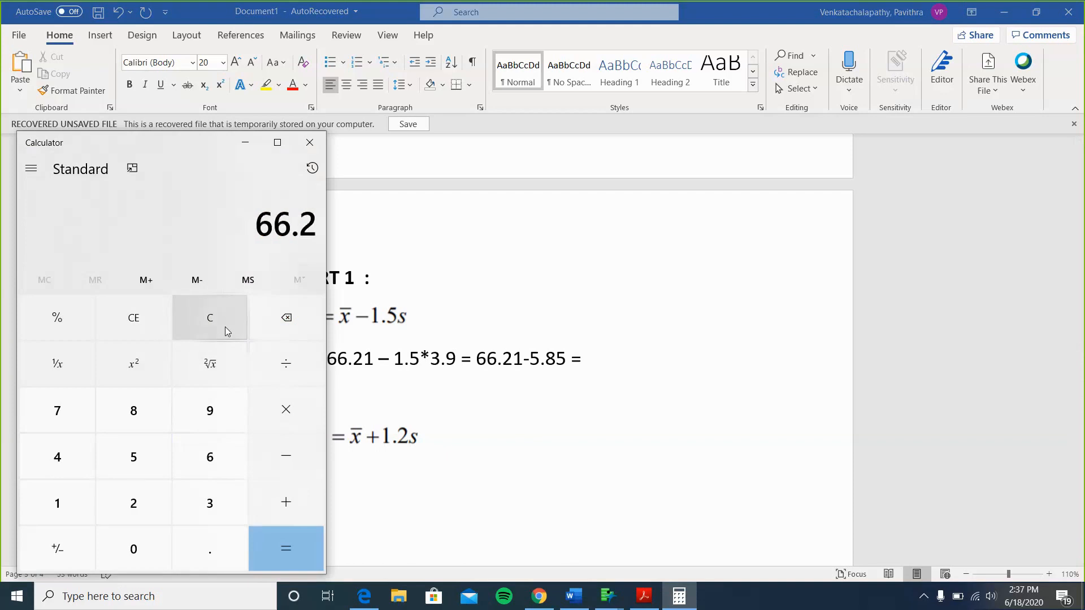
text(1 - )
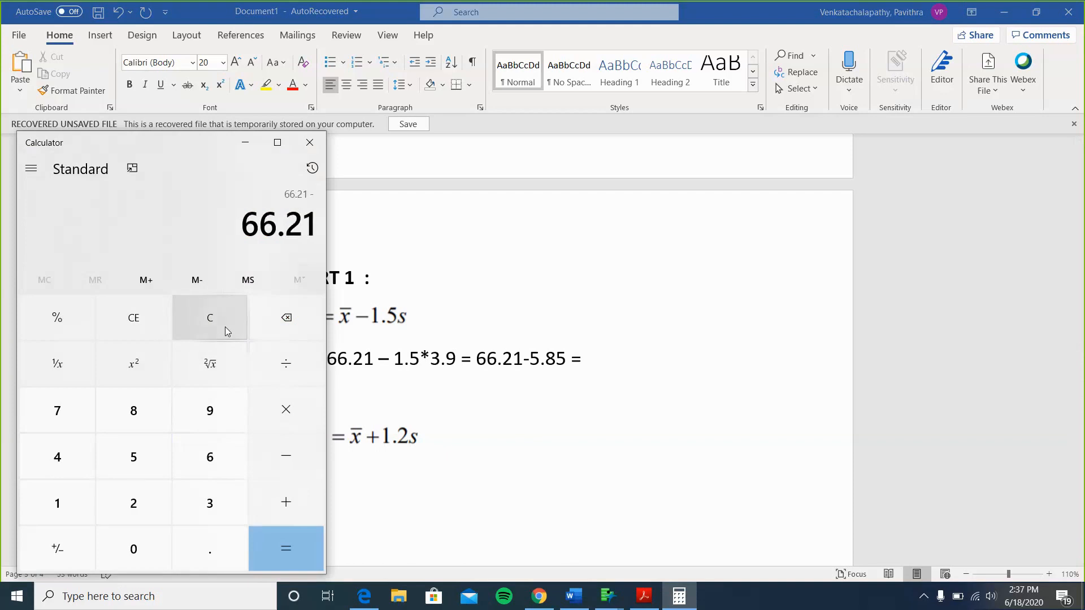
text(5.85 =)
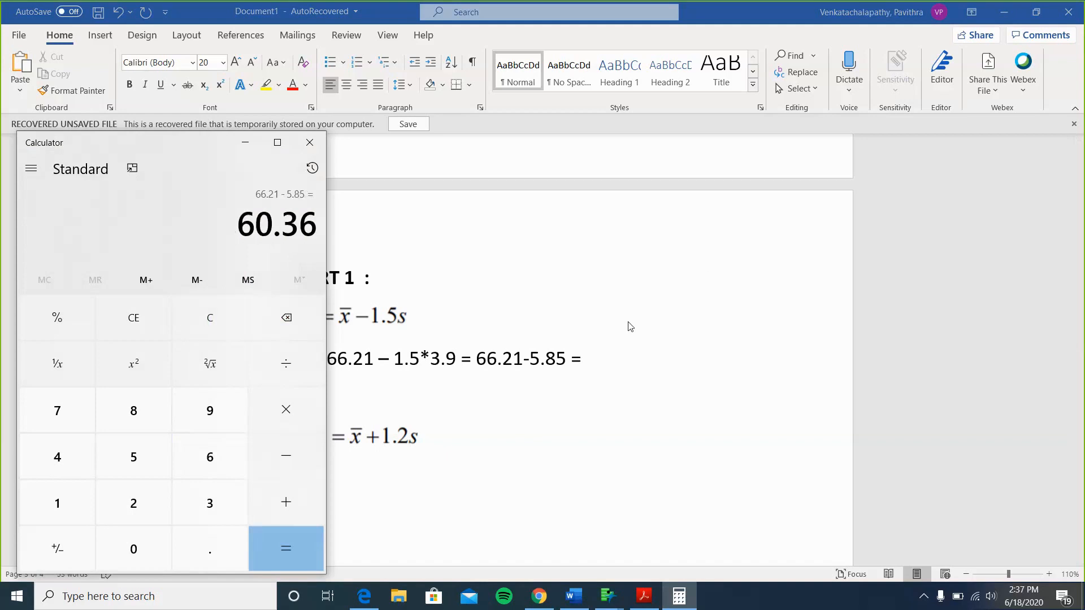
Return to the Word report and complete the X1 line with the result 60.36
click(593, 364)
text(6)
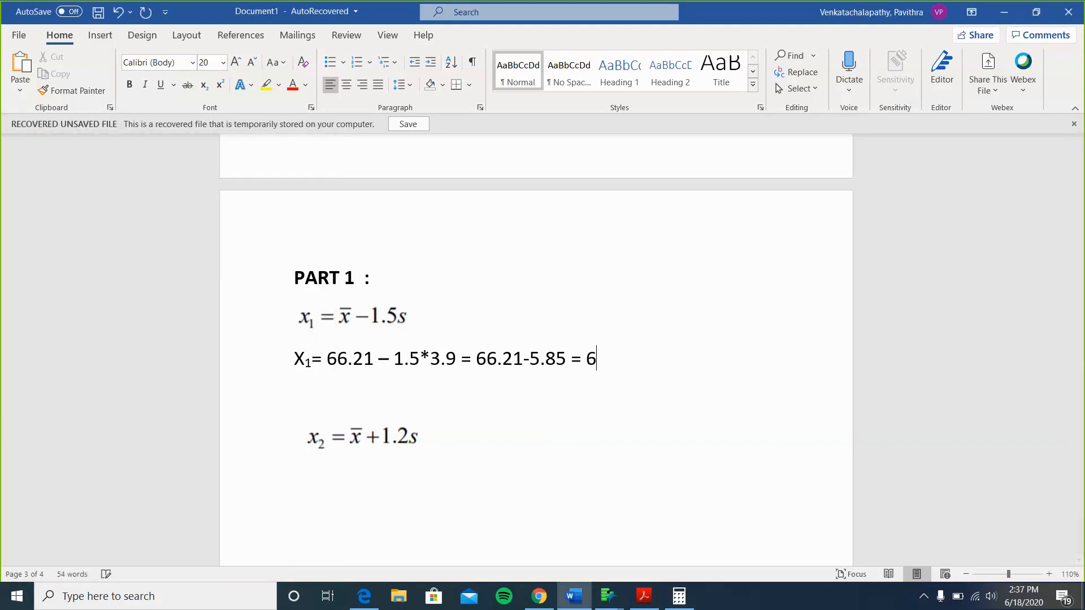
text(0.36)
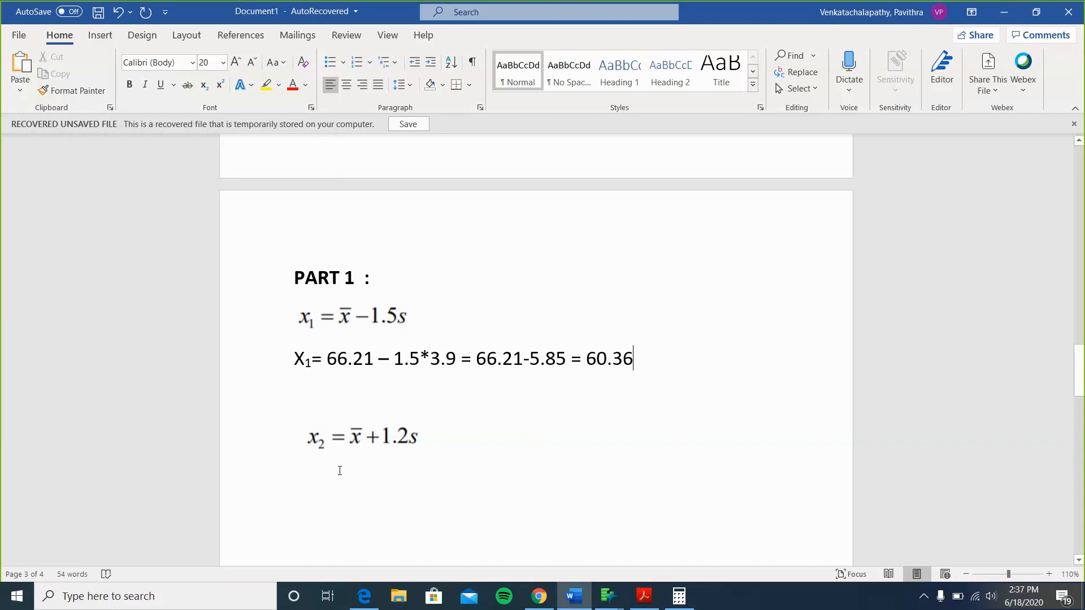
Below the x2 formula, write "X2 = 66.21 – 1.2*3.9 = 66.21" with subscript formatting starting at the 2
scroll(497, 425, down, 2)
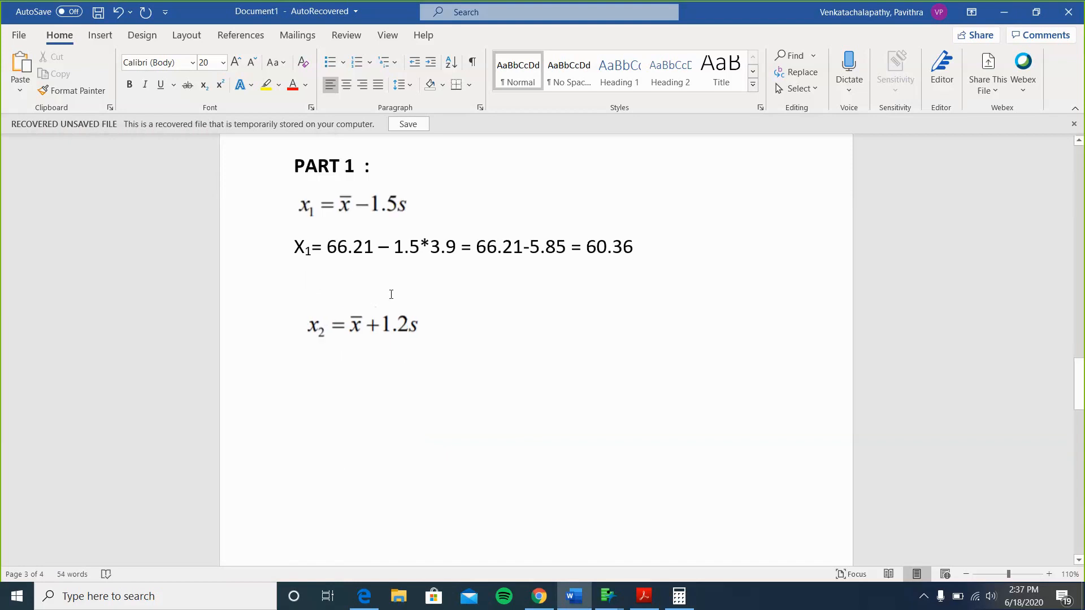
click(311, 371)
text(X)
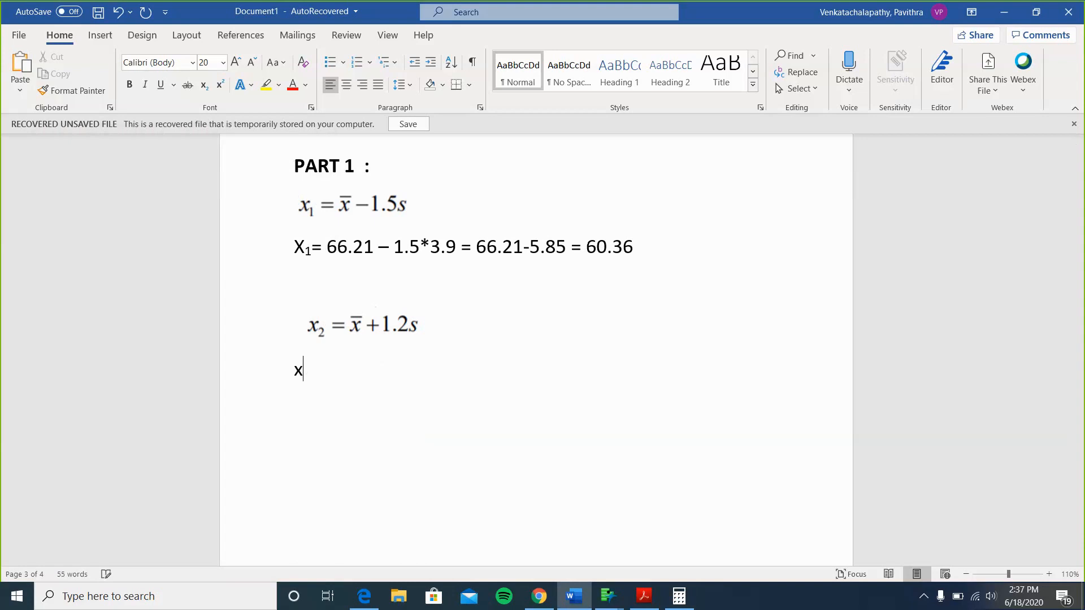
click(204, 85)
text(2 = 66.21 - 1.5*)
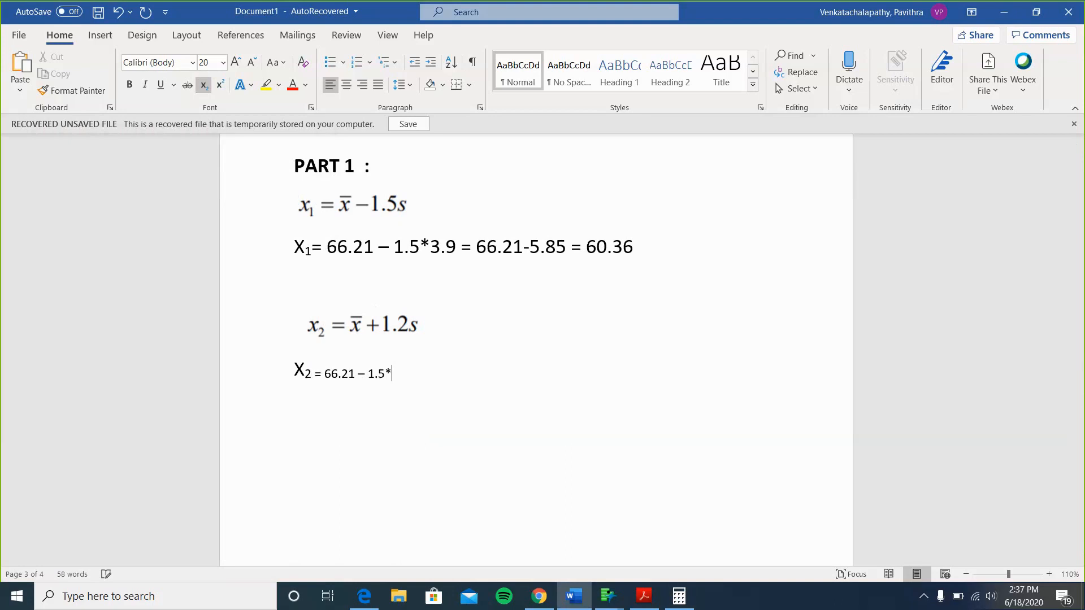
text(3)
key(Delete)
text(2)
key(End)
text(9 = 66.21)
Switch to Calculator, clear the previous calculation, and multiply 1.2 by 3.9
click(681, 600)
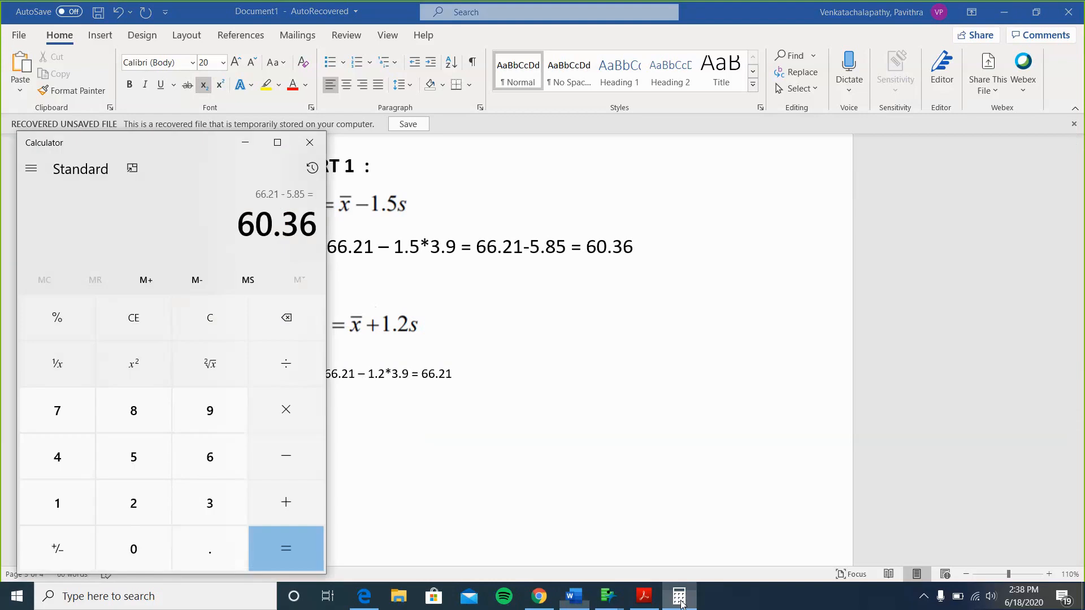
click(210, 320)
key(1)
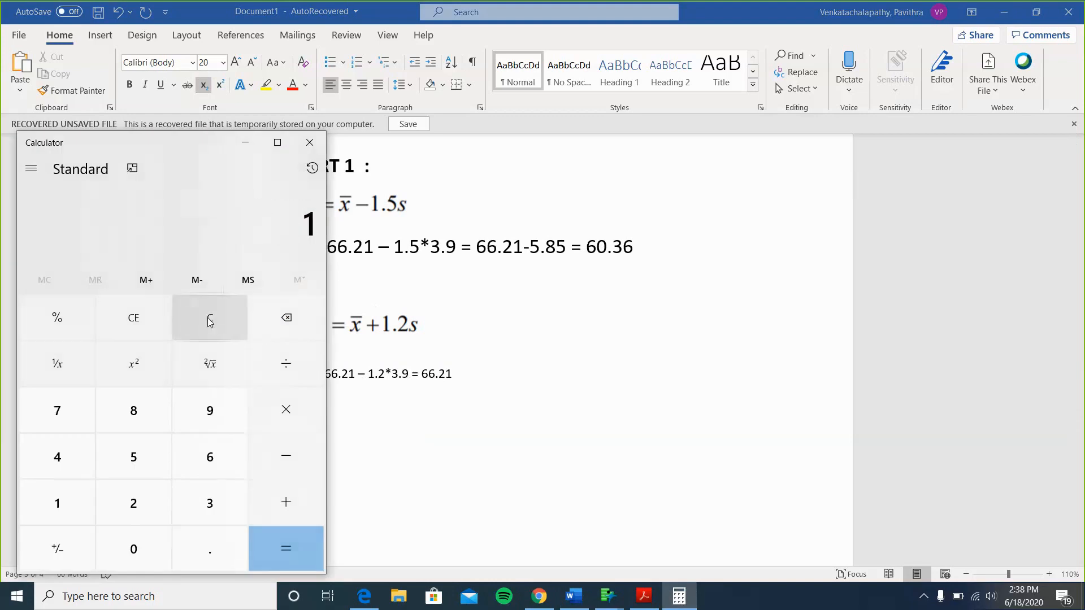
key(period)
key(2)
key(3)
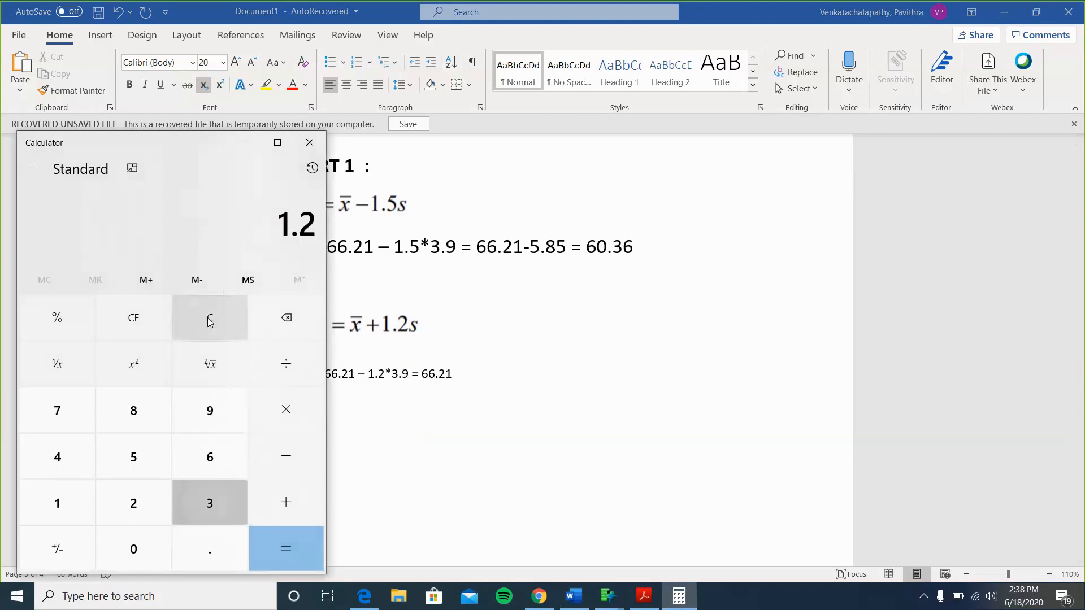
key(asterisk)
key(period)
key(9)
key(Return)
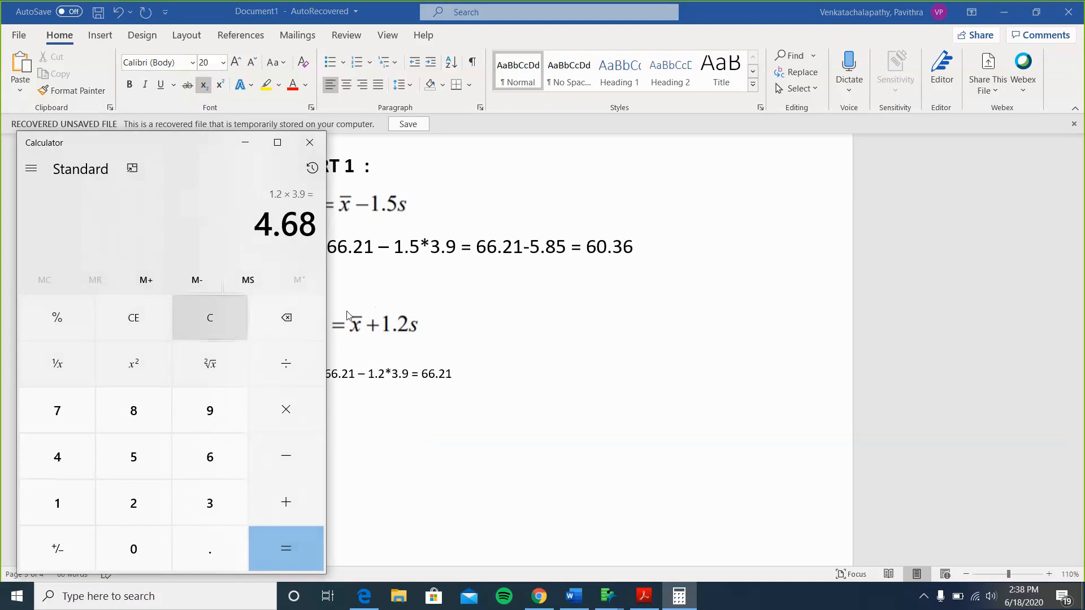
Return to the Word report and continue the X2 line with "– 4.68 ="
click(464, 376)
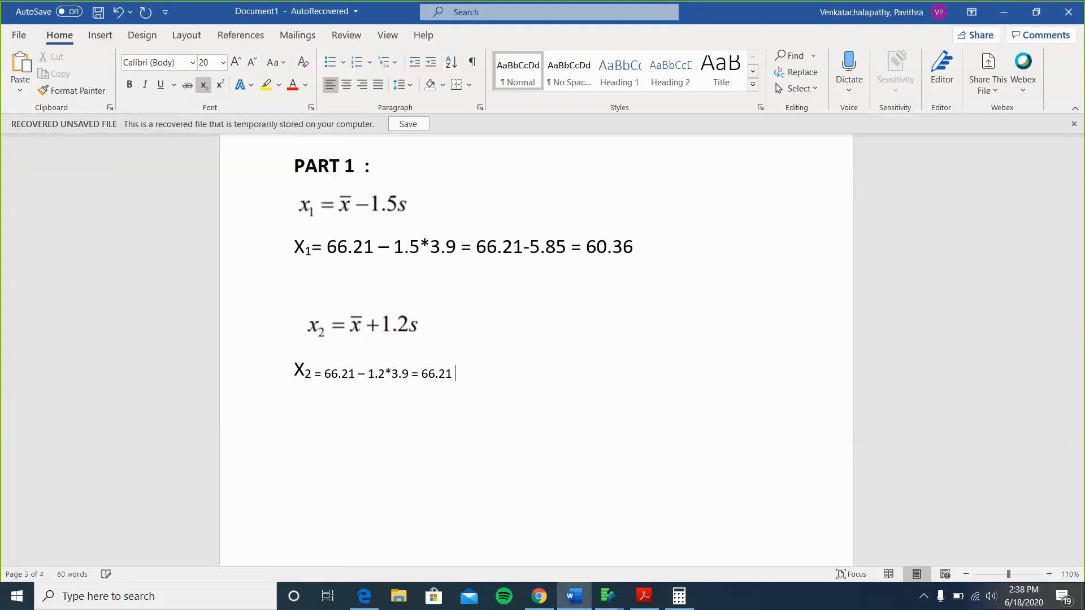
text(- 4.68 =)
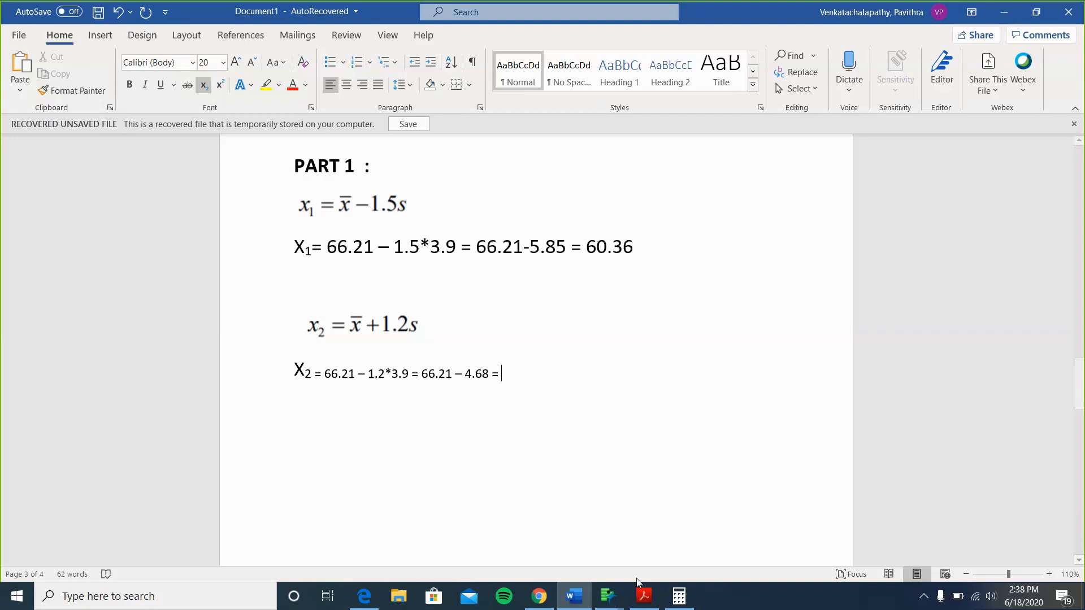
Switch to Calculator and subtract 4.68 from 66.21
click(678, 596)
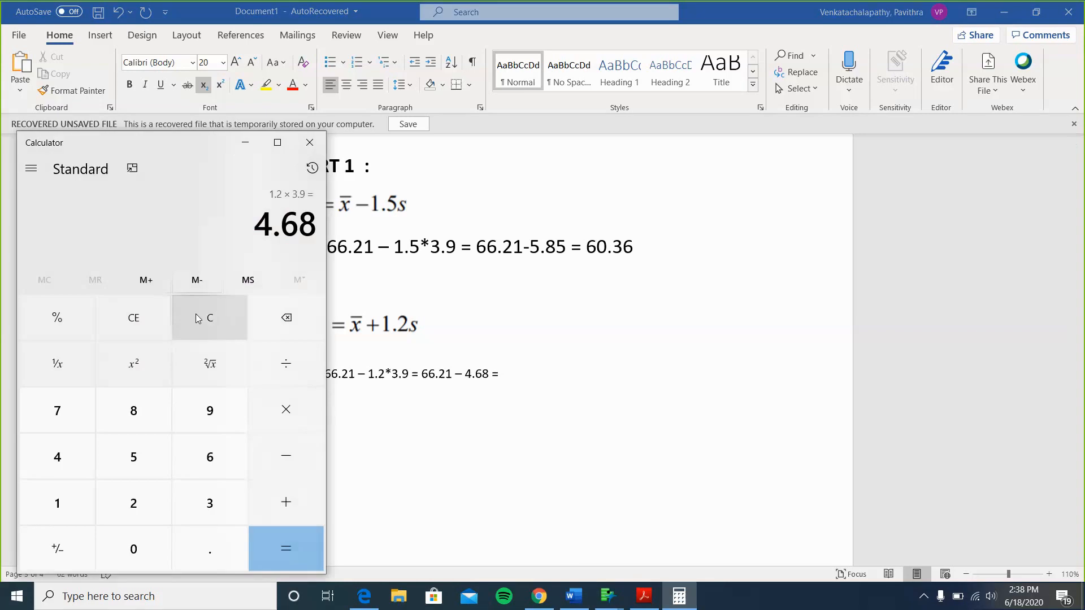
text(66.)
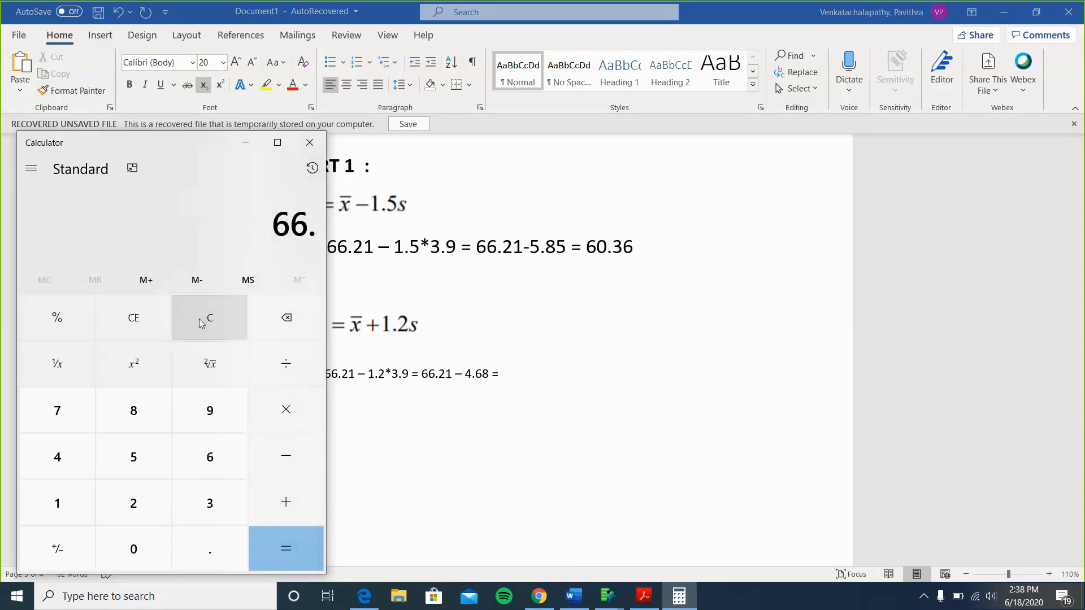
text(21 - 4.68)
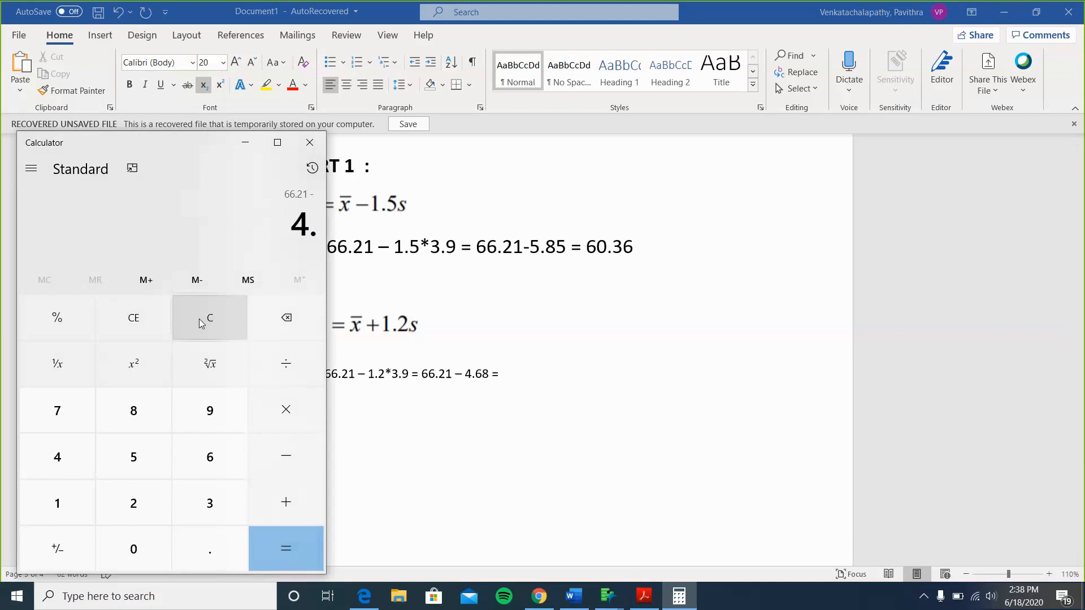
key(Return)
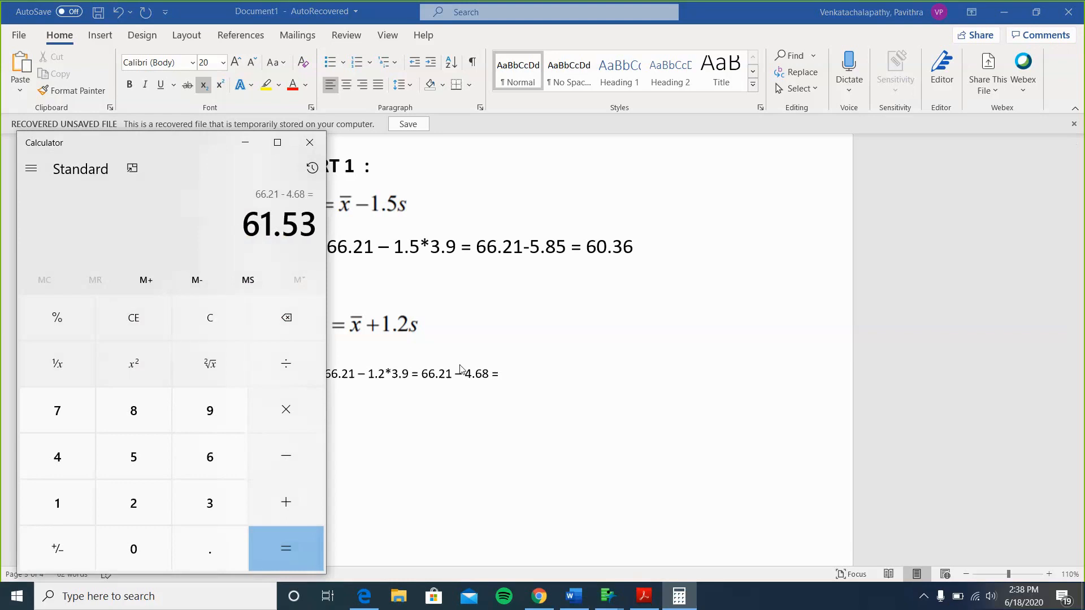
Return to the Word report, complete the X2 line with the result 61.53, and start a new line below it
click(507, 377)
text(61.53)
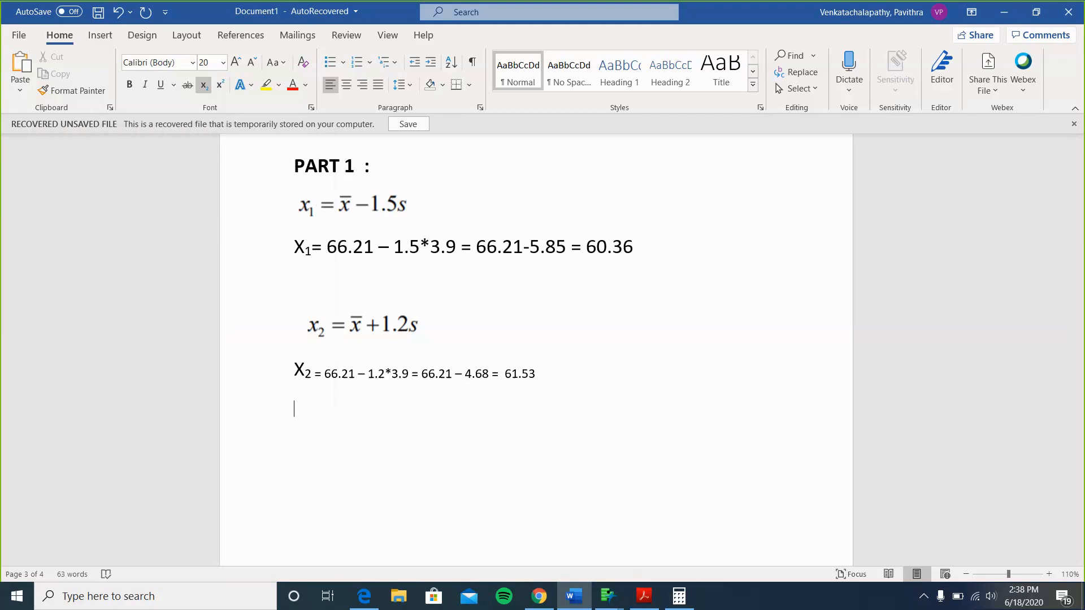
Review the mean, the standard deviation and the x1 and x2 calculations under Part 1 of the report
scroll(537, 350, up, 3)
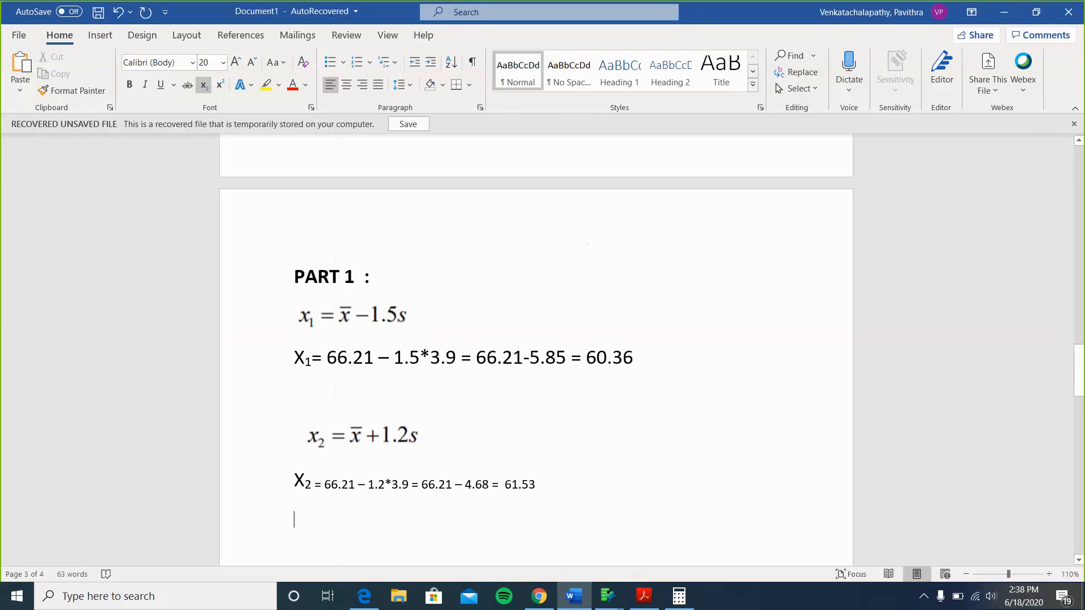
scroll(536, 351, up, 4)
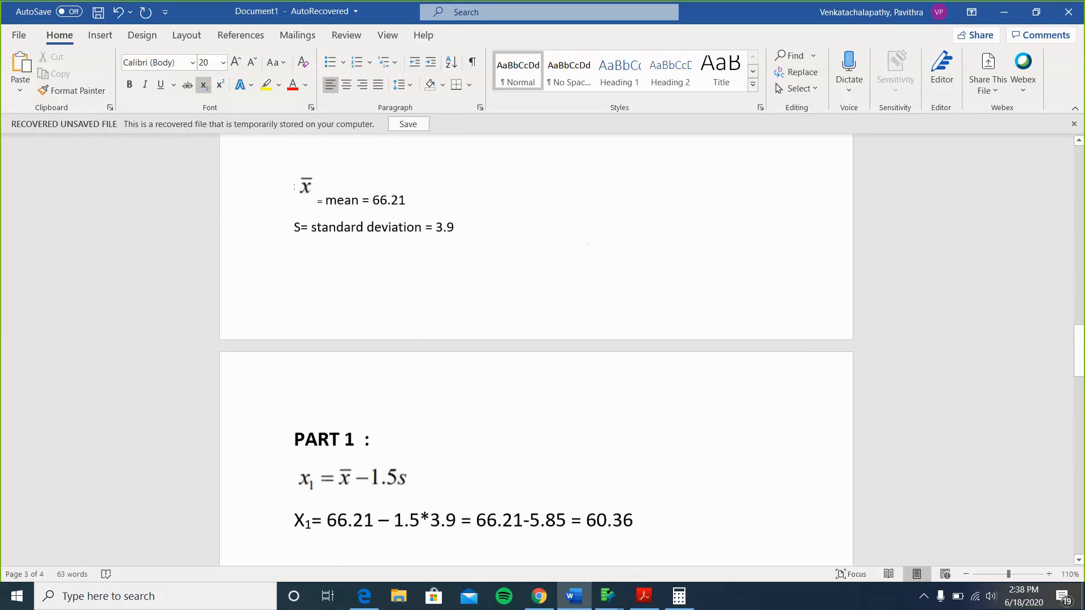
scroll(537, 351, down, 6)
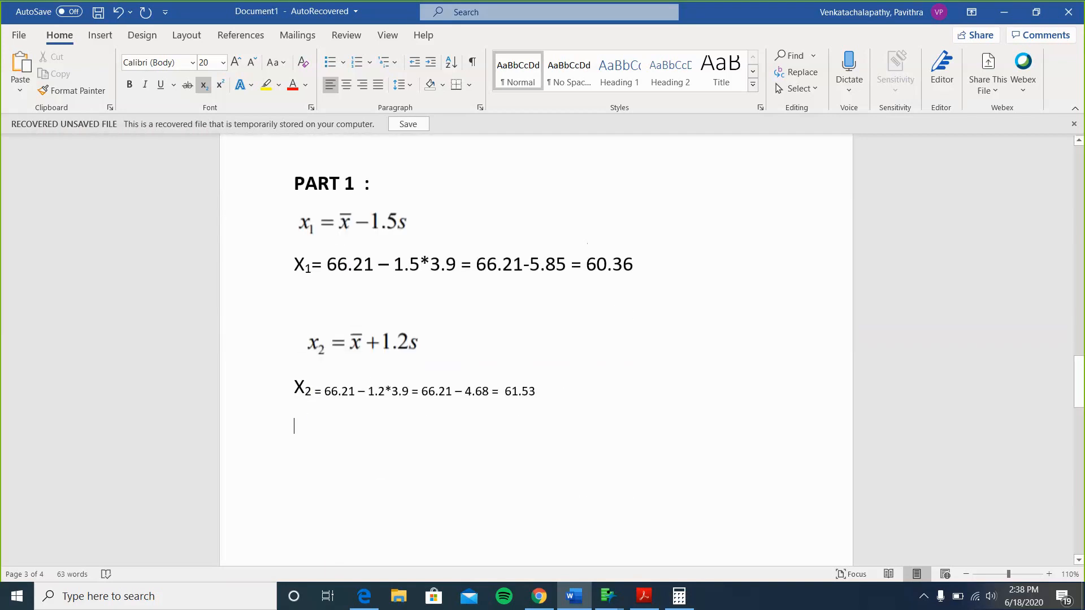
scroll(587, 243, down, 2)
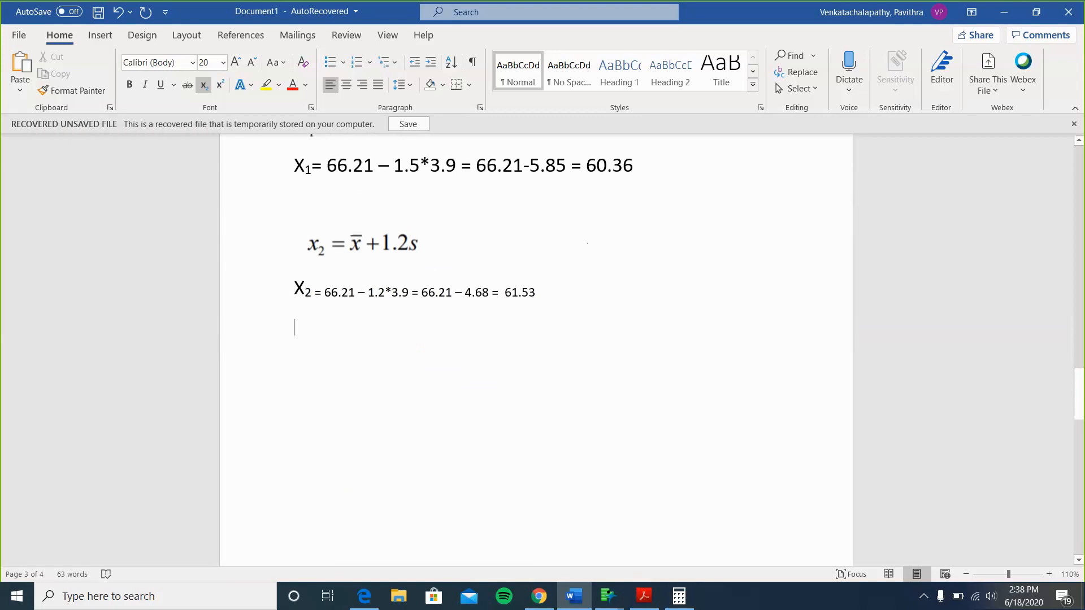
scroll(588, 243, up, 3)
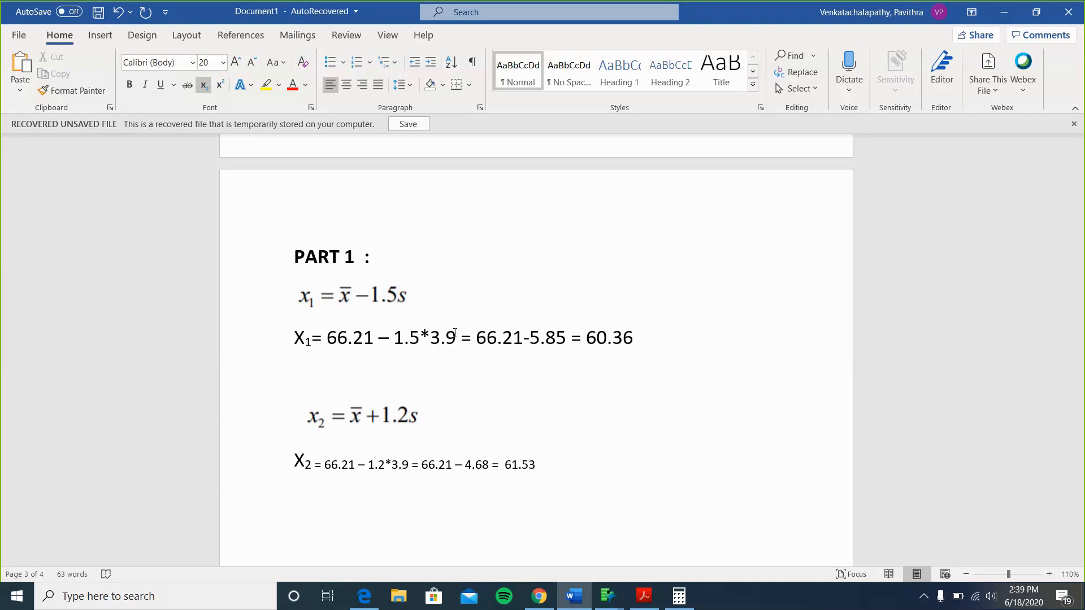
scroll(446, 416, down, 2)
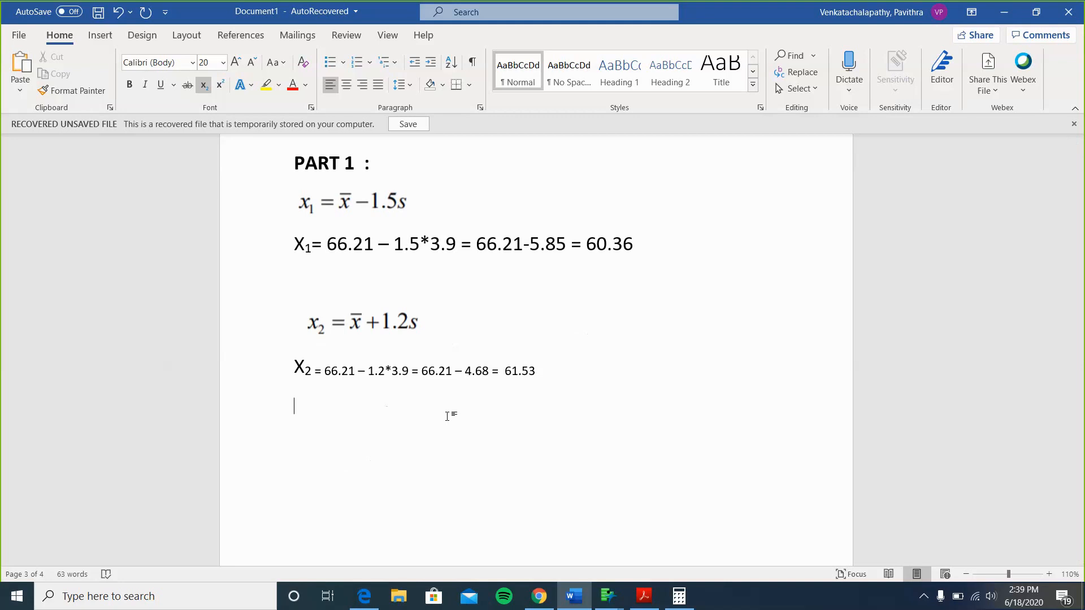
scroll(410, 351, down, 2)
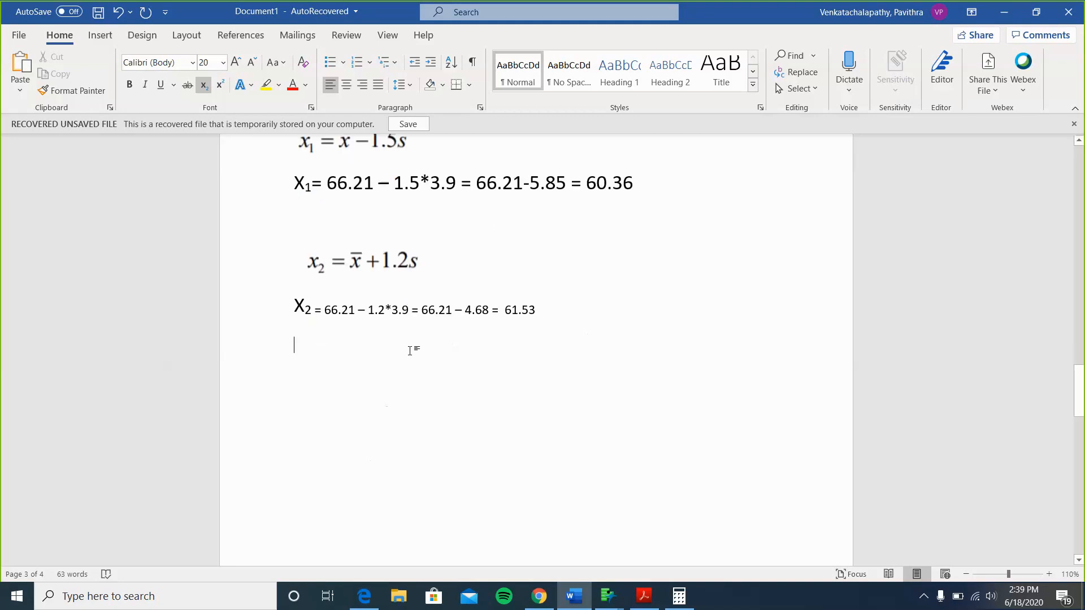
scroll(411, 351, up, 3)
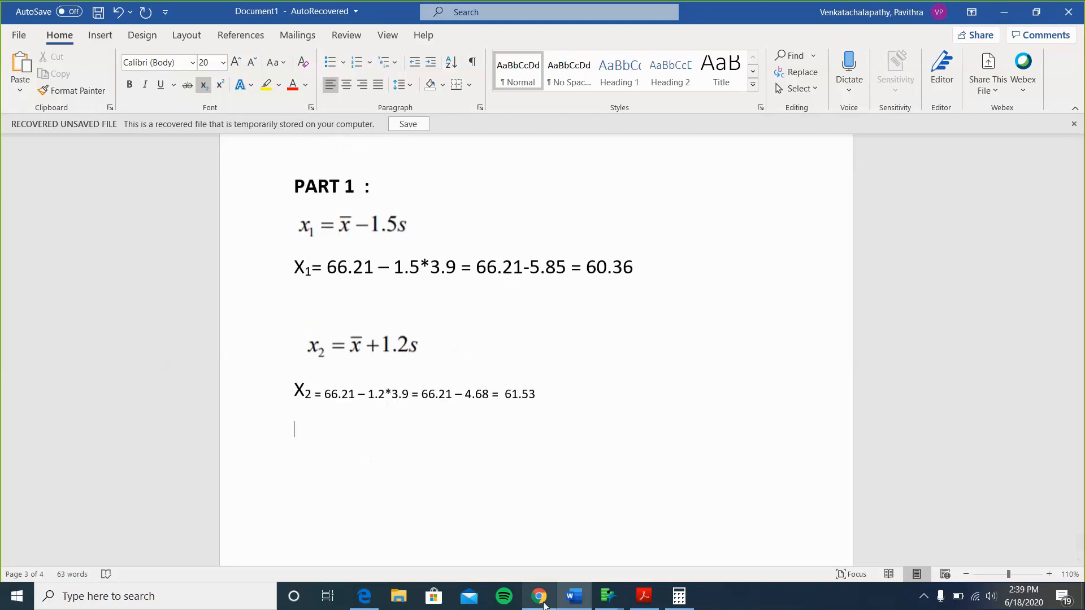
Switch to the Distribution of HEIGHT report in JMP and close it
click(611, 598)
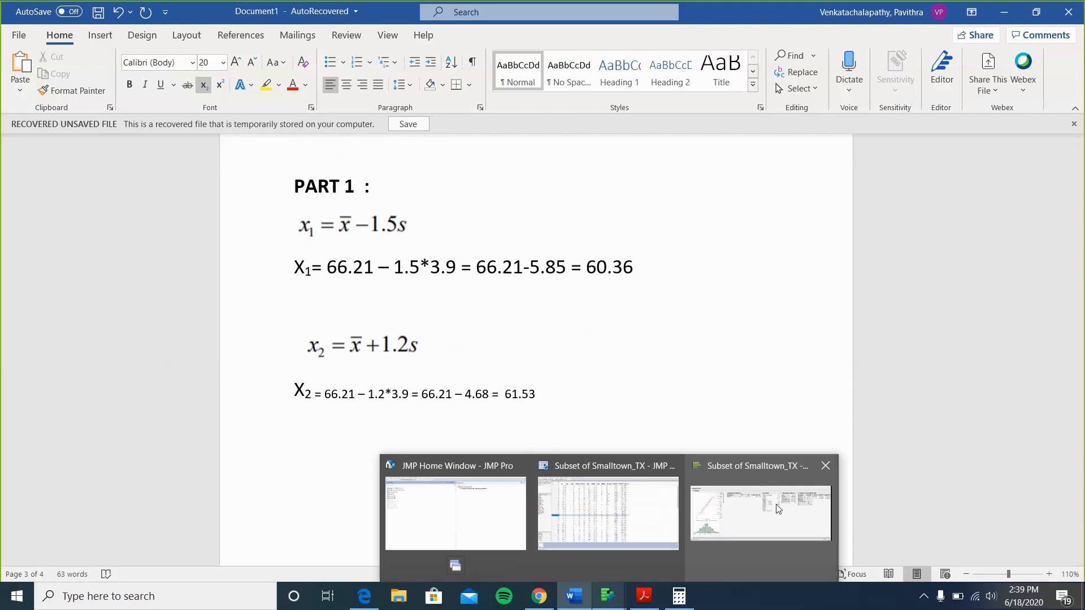
click(763, 506)
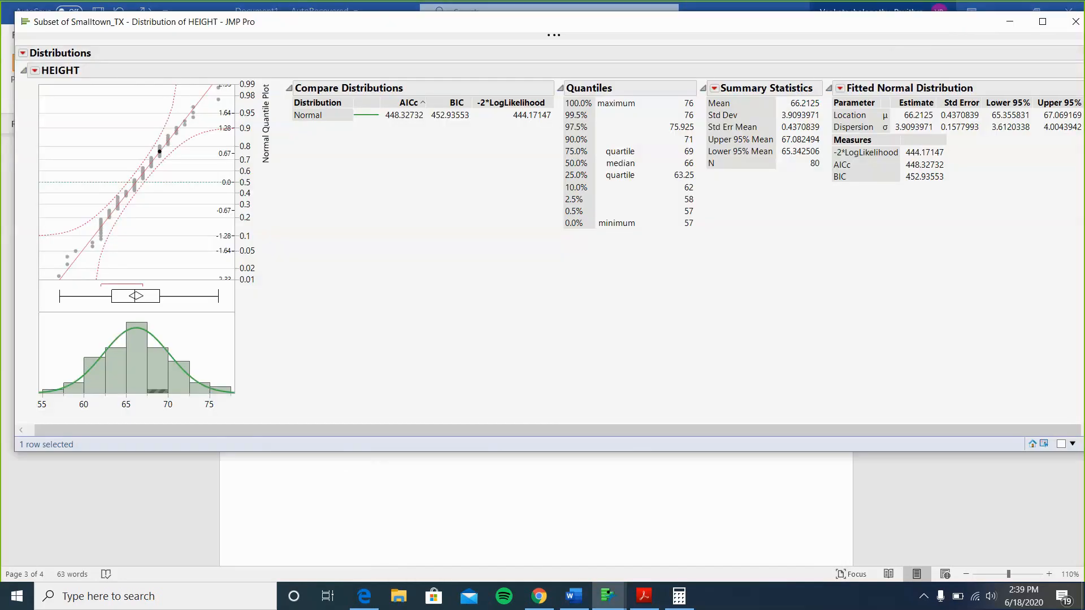
click(1074, 21)
Bring up the Subset of Smalltown_TX data table in JMP and open its file commands
mouse_move(606, 607)
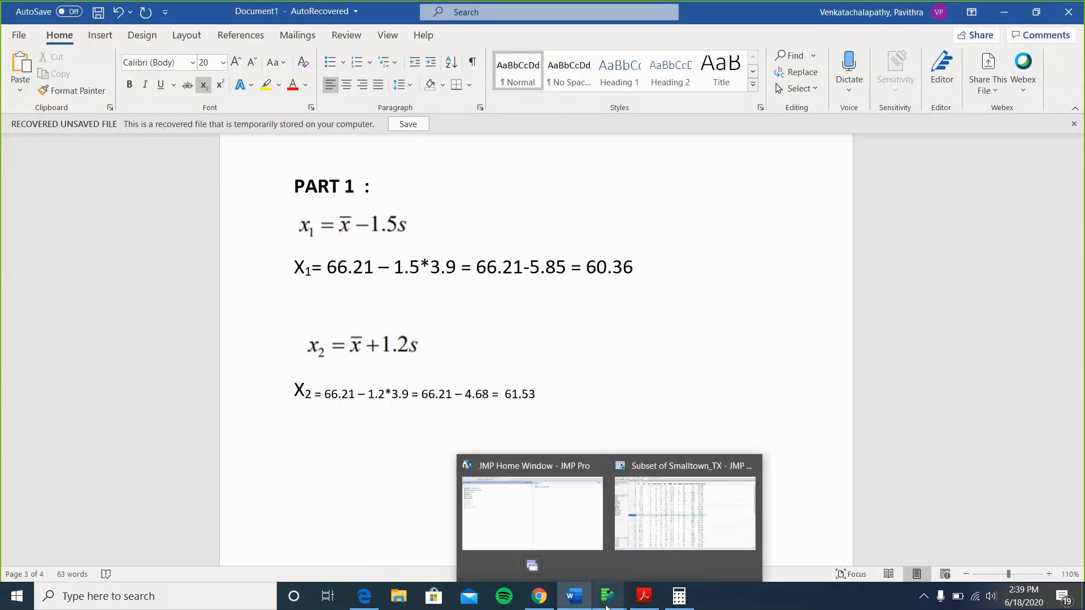
click(737, 491)
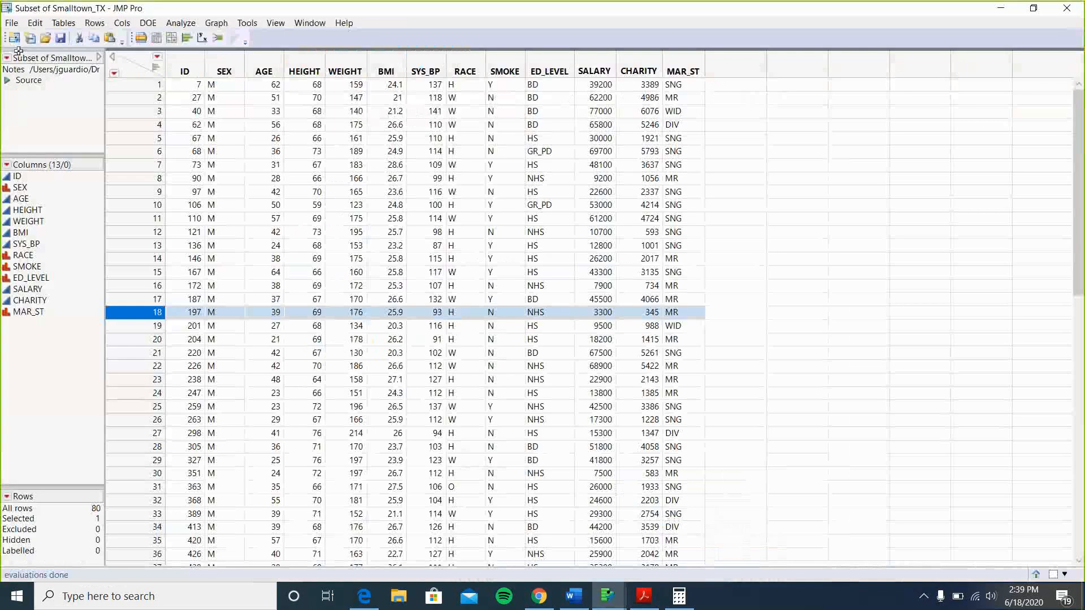
click(12, 23)
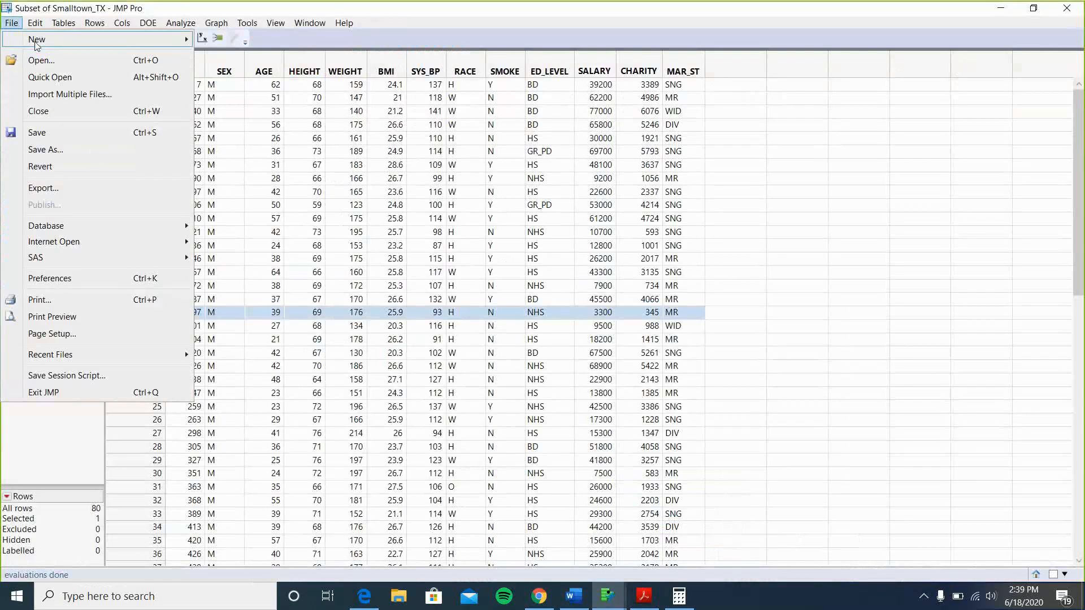
Create a new blank data table and maximize its window
mouse_move(36, 44)
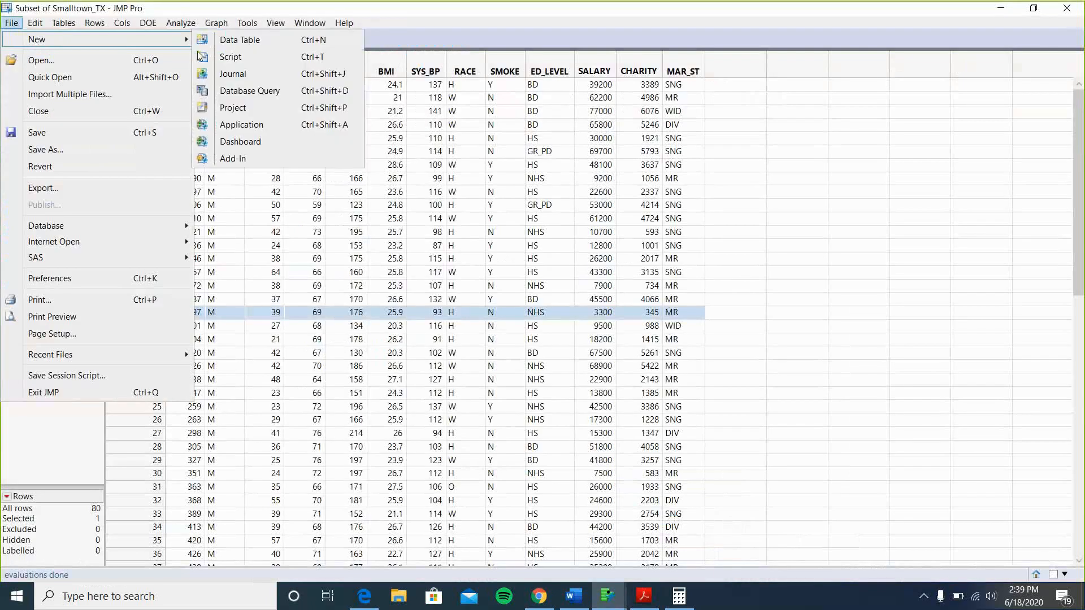
click(214, 39)
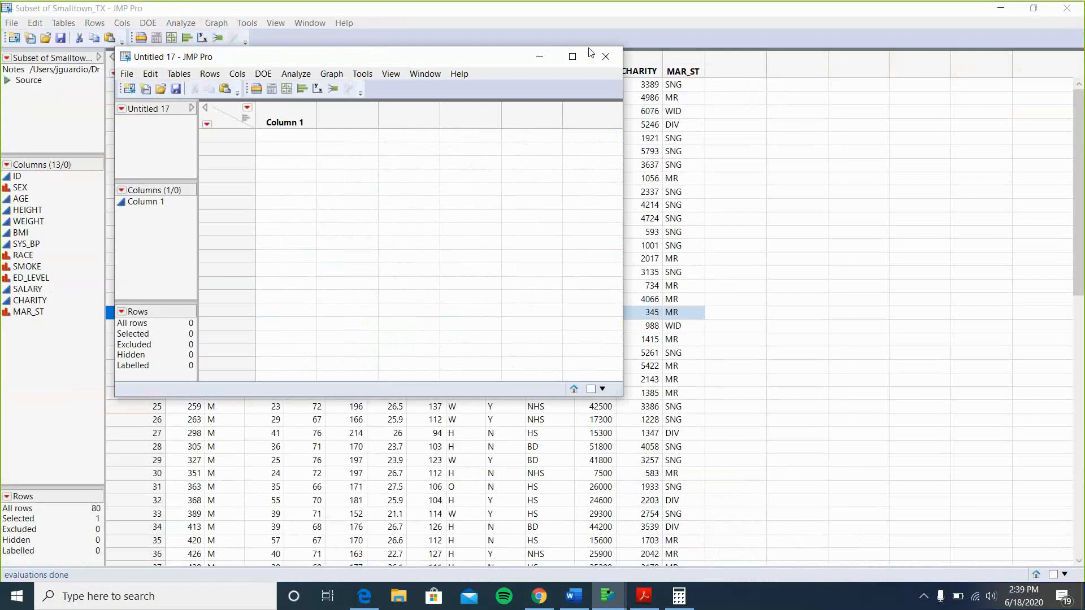
click(573, 56)
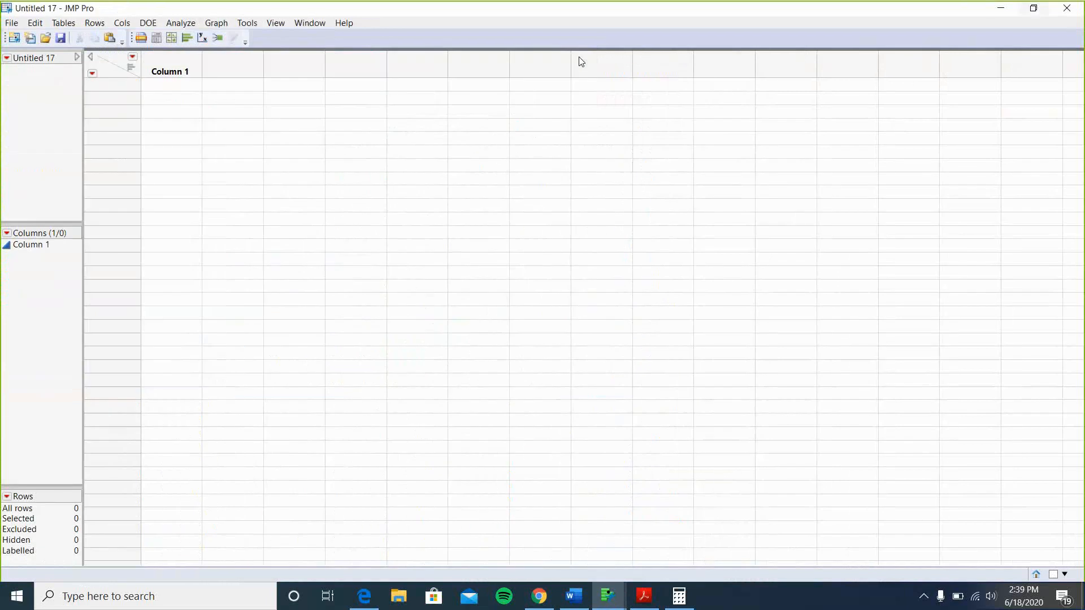
Rename the first column of the new table to x
double_click(172, 56)
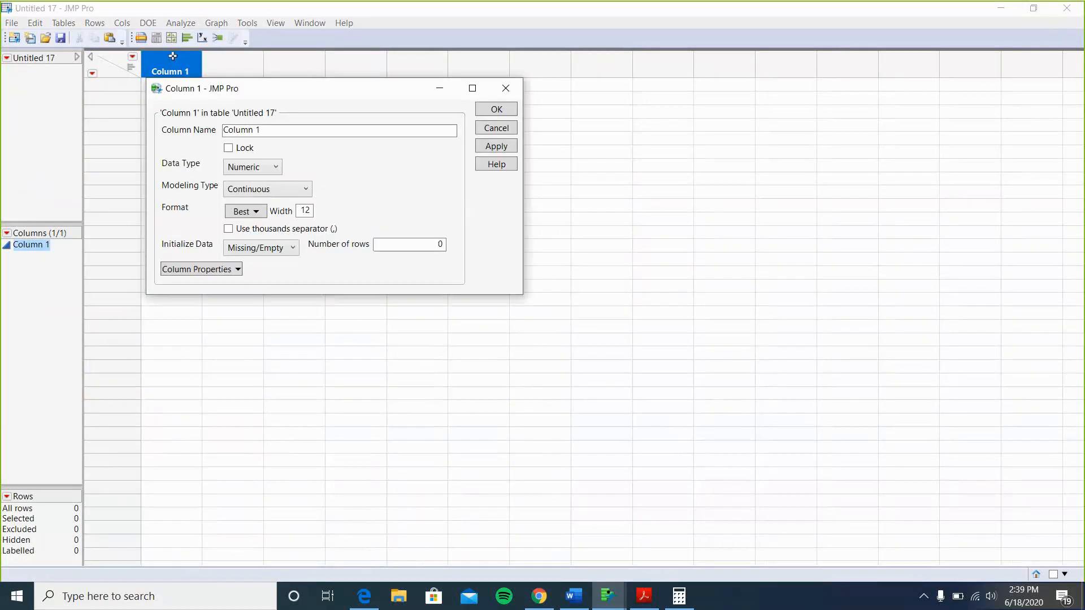
click(505, 88)
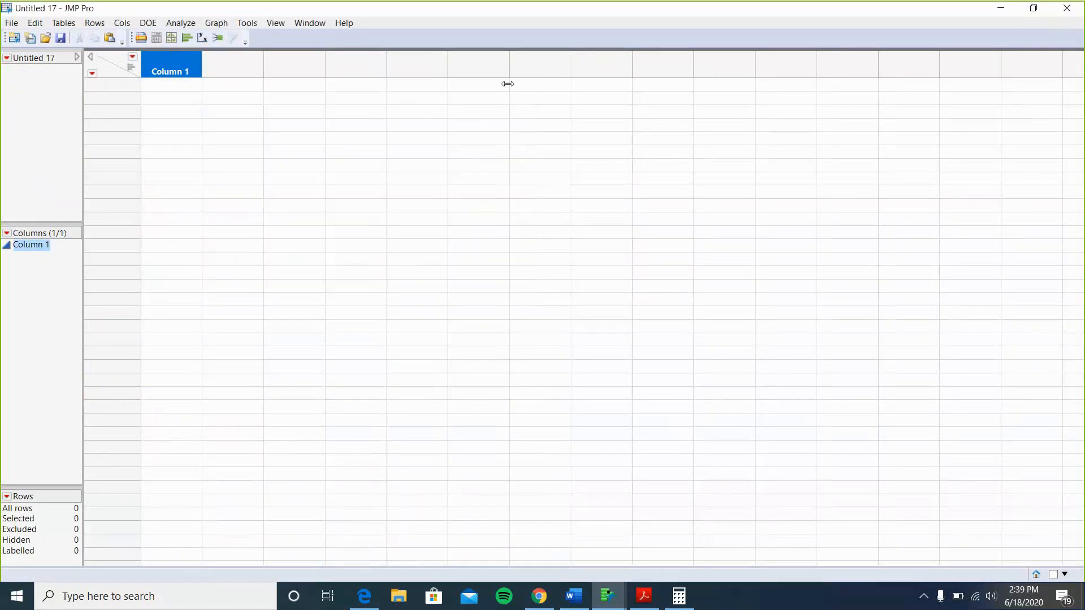
right_click(173, 69)
click(194, 80)
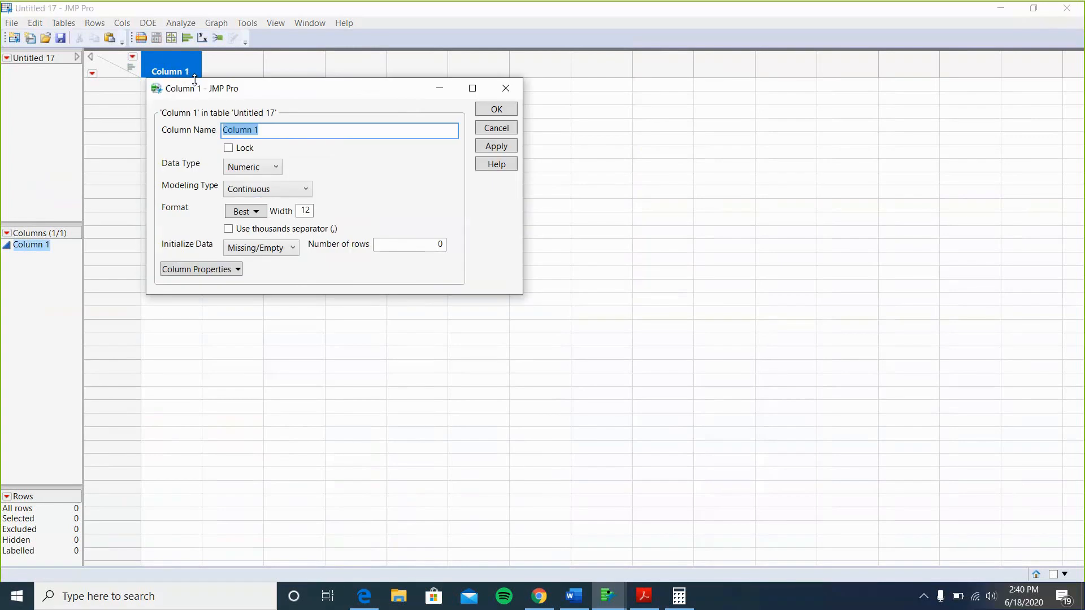
text(x)
click(496, 111)
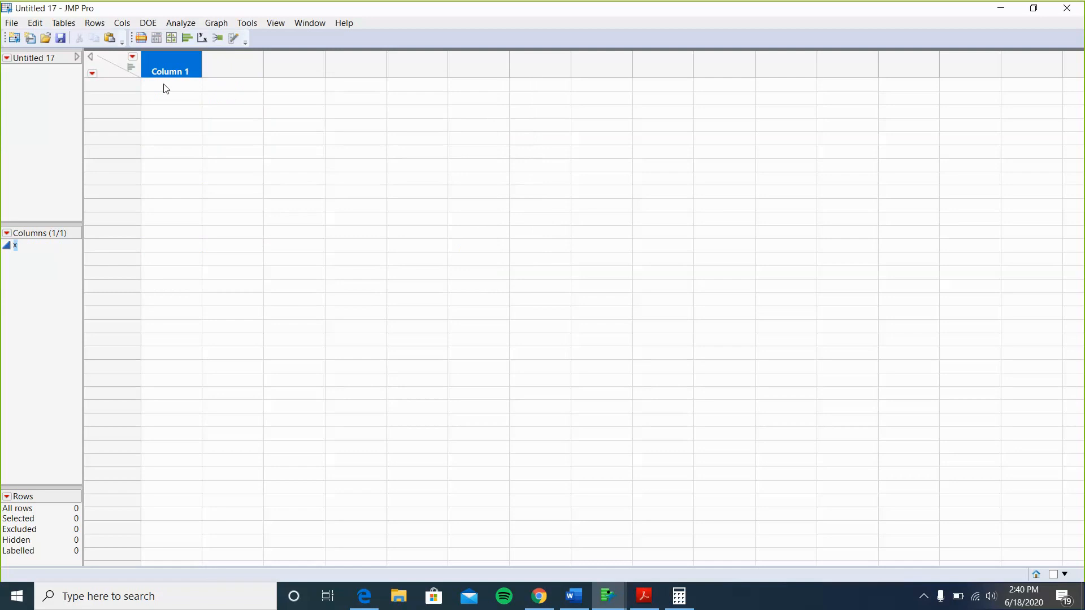
Enter x1 and x2 in the first two rows of column x
click(166, 84)
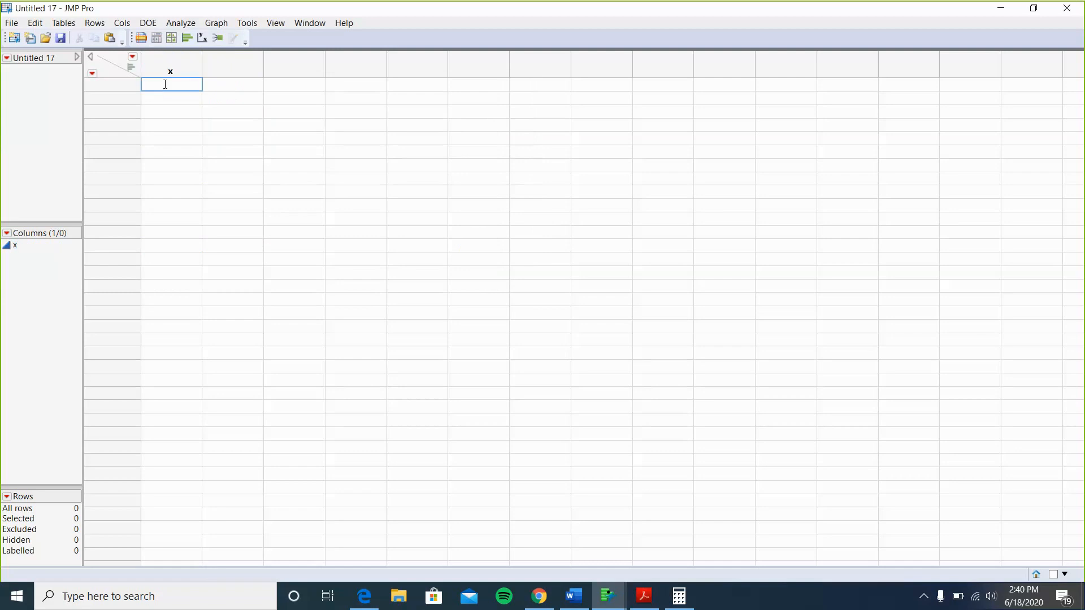
text(x1)
key(Return)
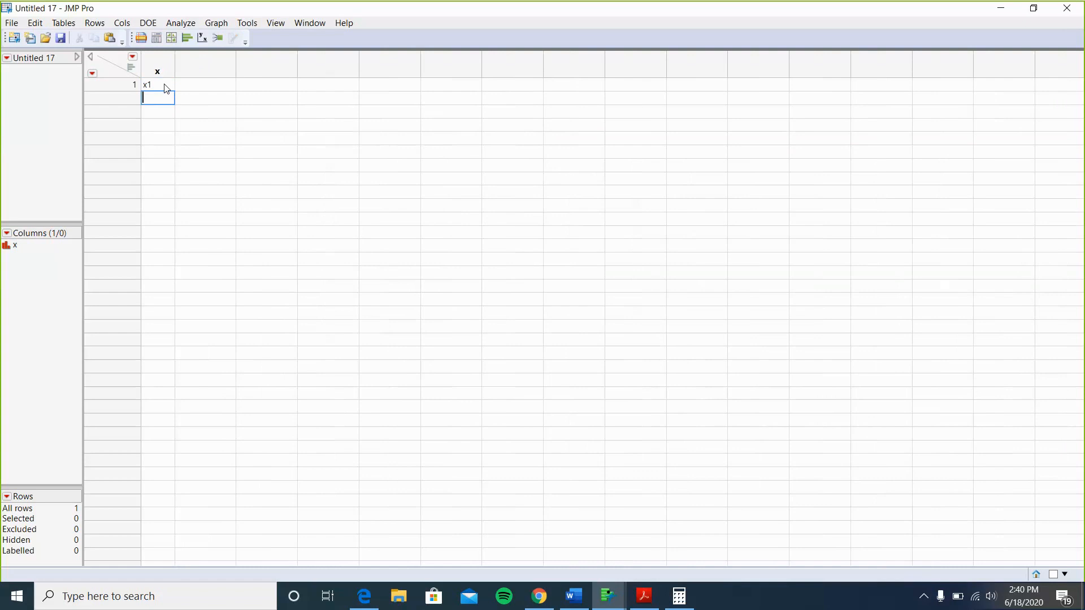
text(x2)
key(Return)
Look up the calculated X1 and X2 values in the Word document and enter 60.36 and 61.53 in rows 1 and 2 of column x
click(164, 84)
click(573, 596)
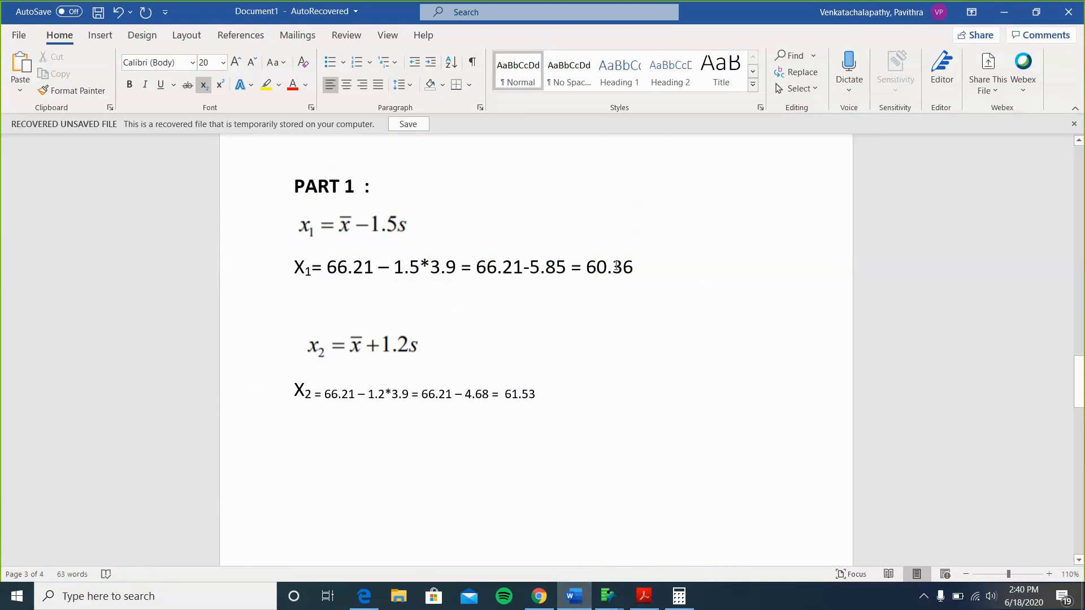
click(537, 417)
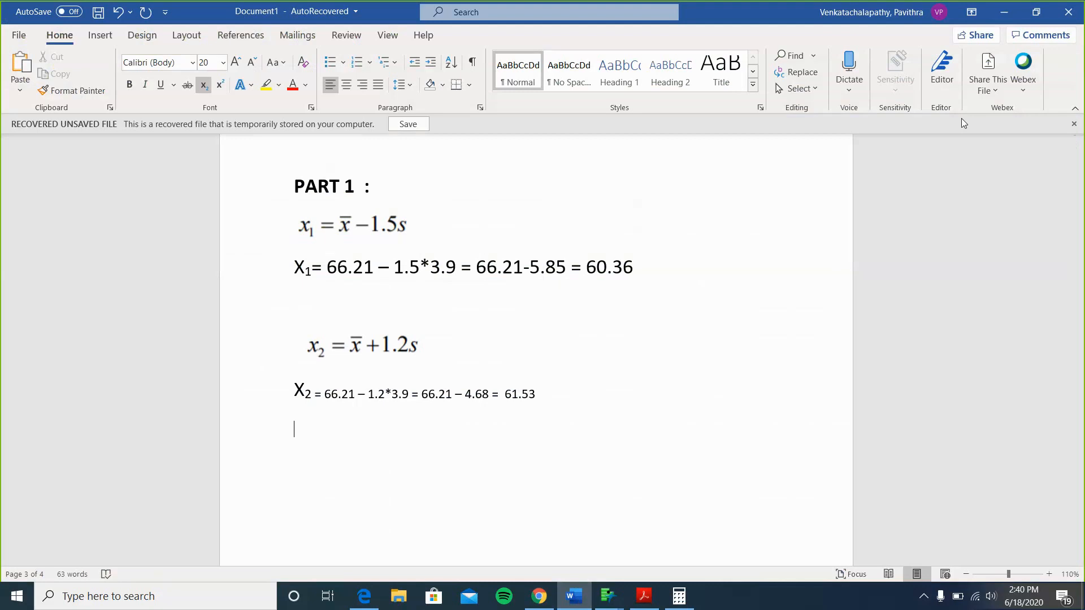
click(1003, 12)
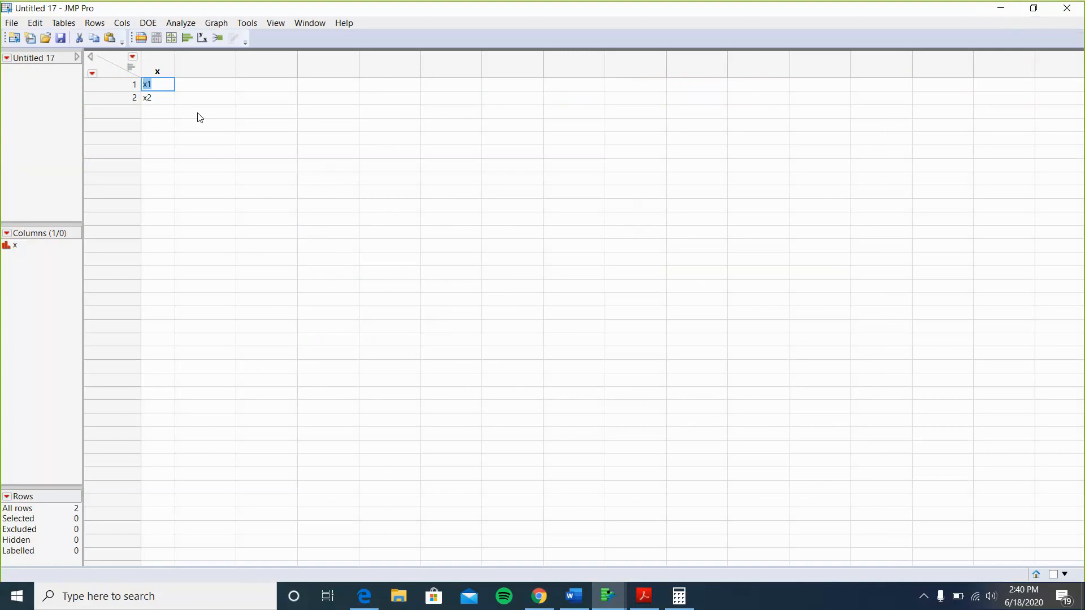
text(60.36)
key(Return)
text(61.53)
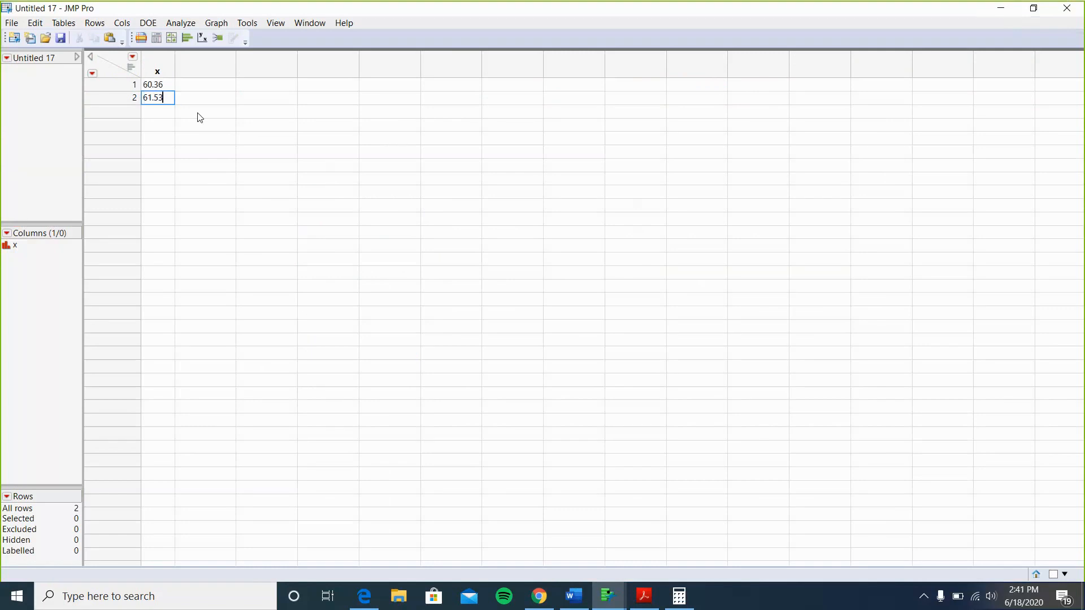
Add a second column beside x and name it p(x) in its column information
click(194, 63)
double_click(195, 75)
right_click(195, 75)
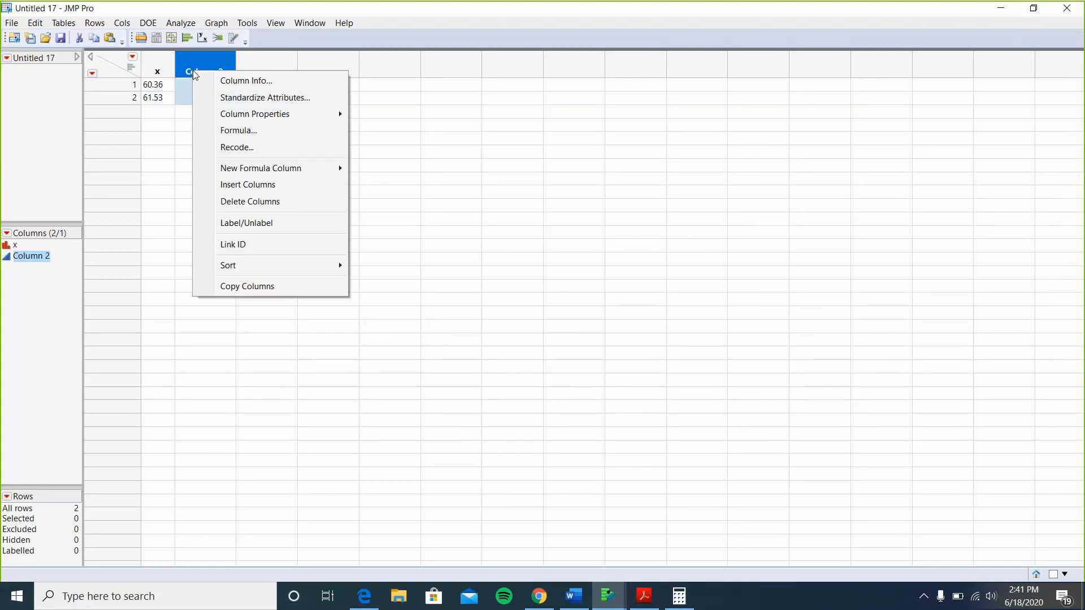
click(244, 82)
text(p()
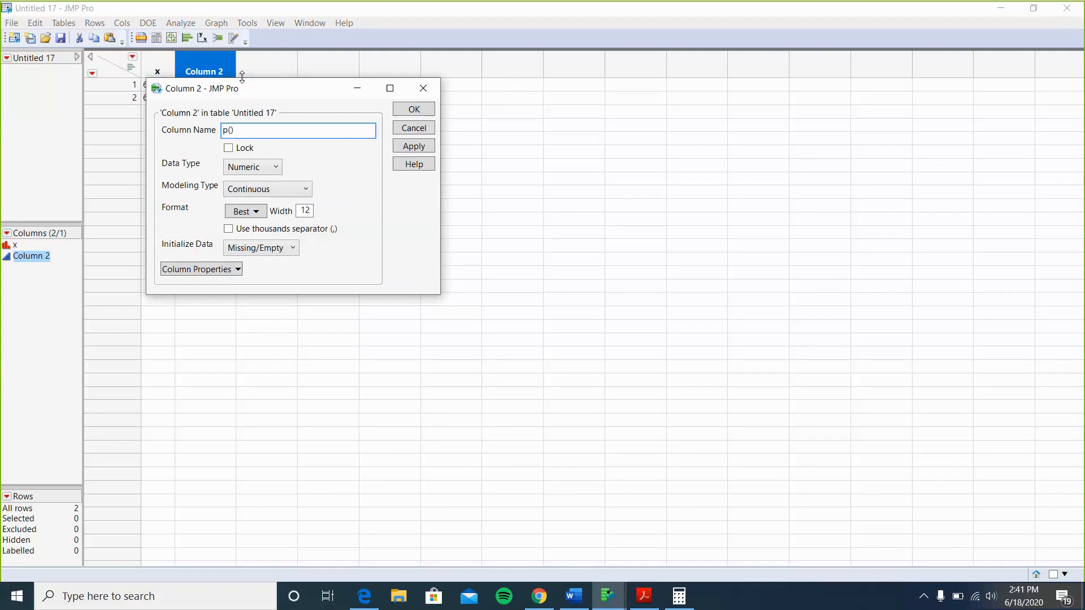
text(x)
Add a formula property to the p(x) column and insert the Normal Distribution probability function
click(213, 273)
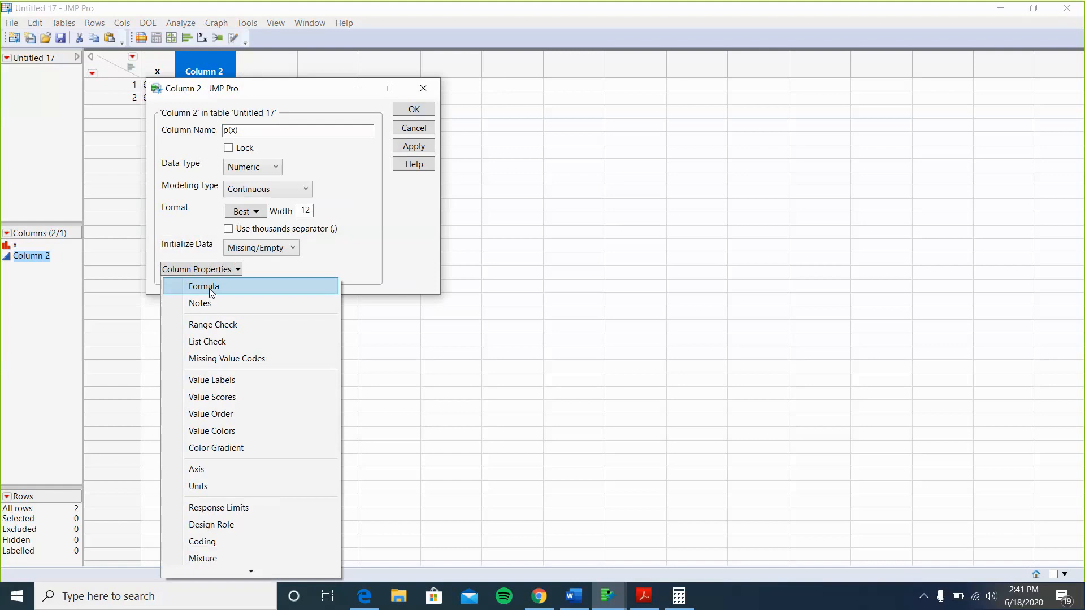
click(209, 288)
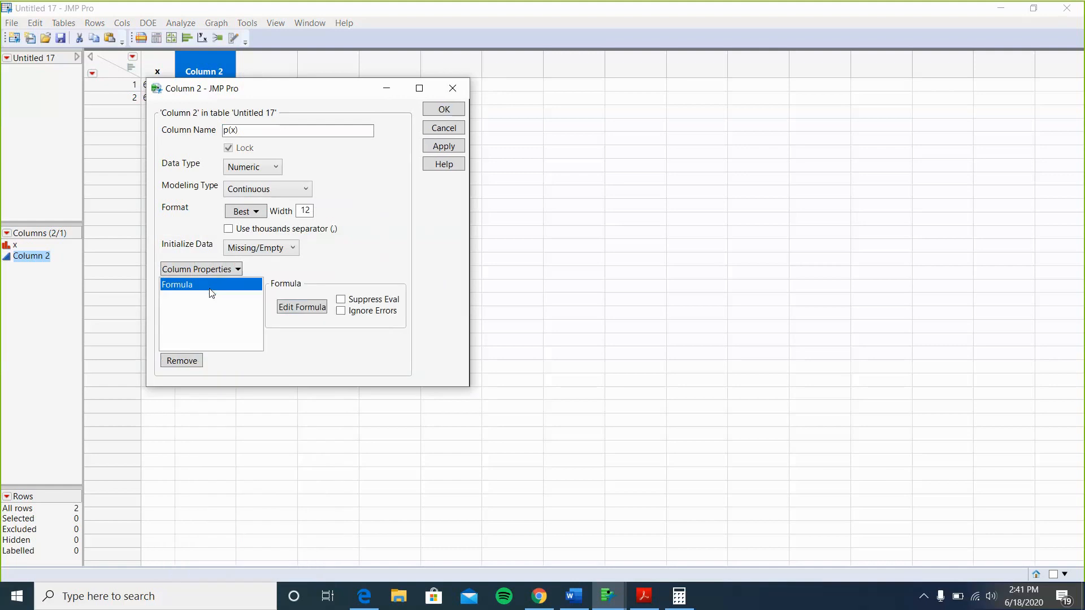
click(311, 310)
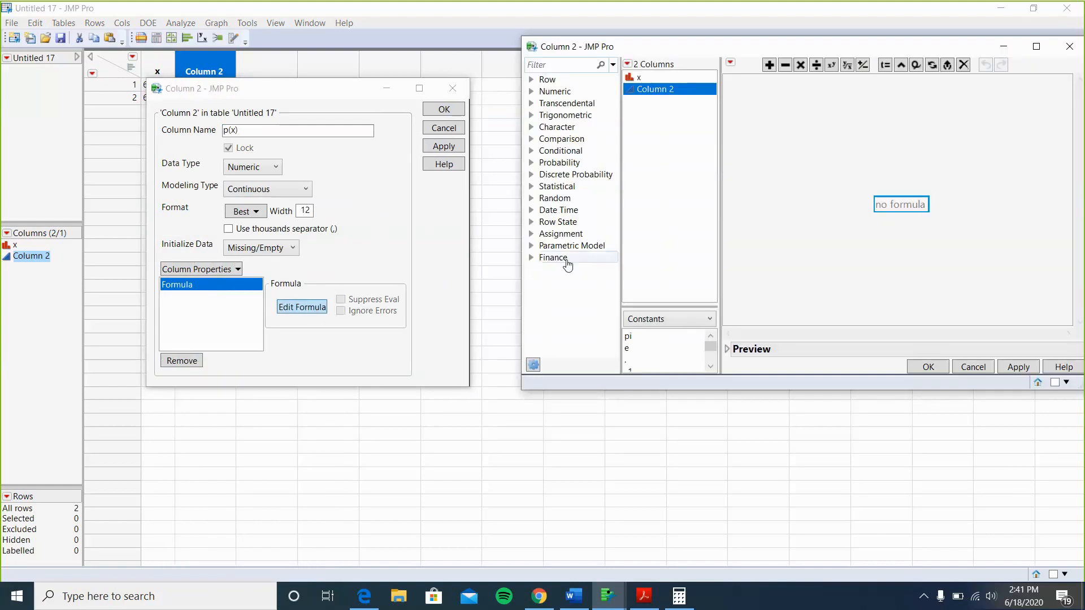
click(561, 163)
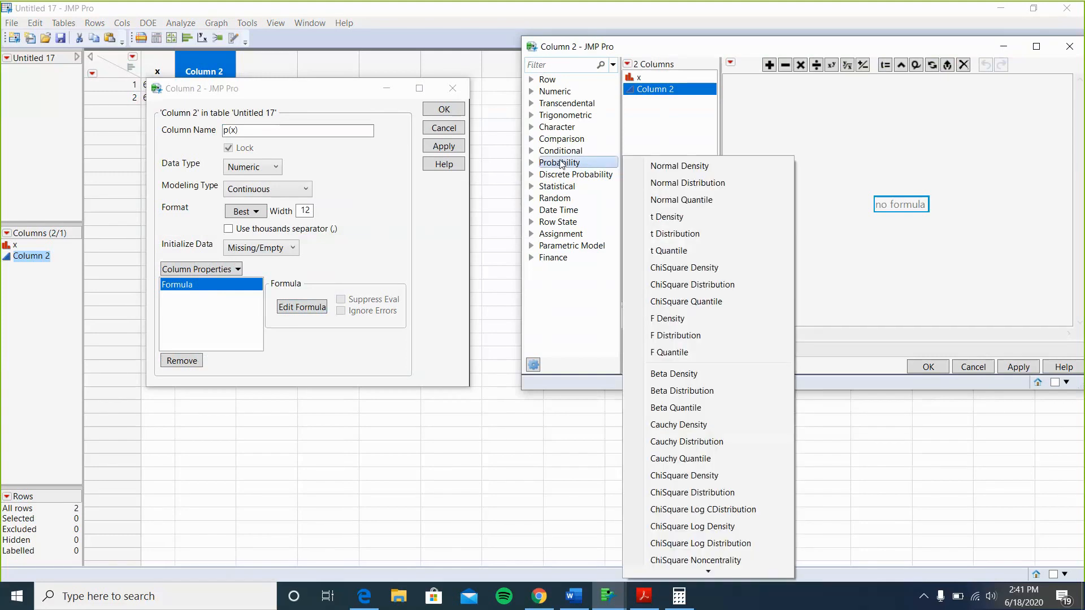
click(725, 186)
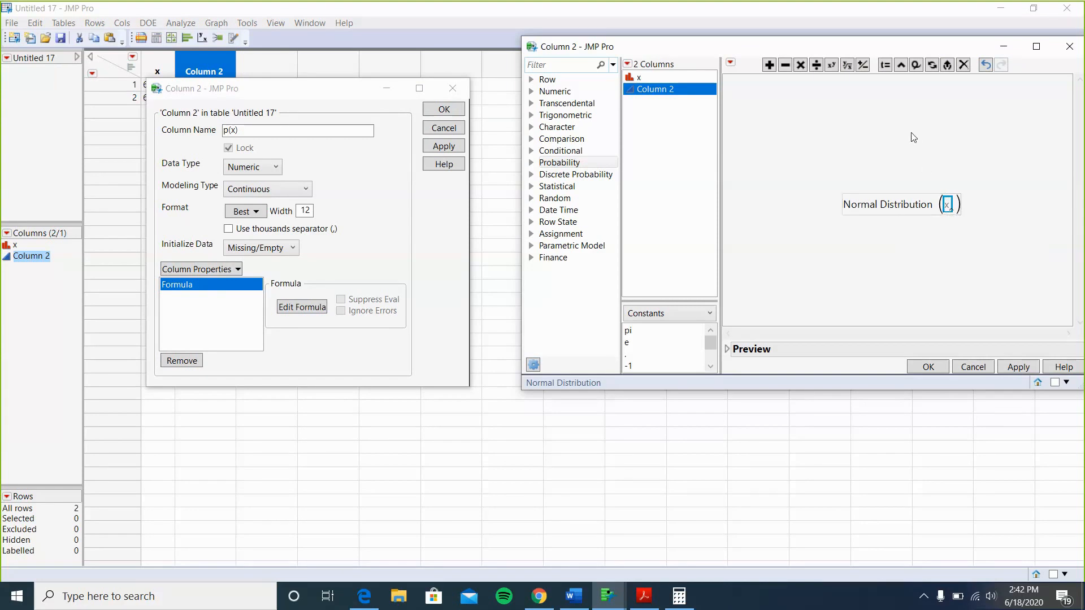
Add the optional mean and standard deviation arguments to Normal Distribution and set column x as its first argument
click(902, 72)
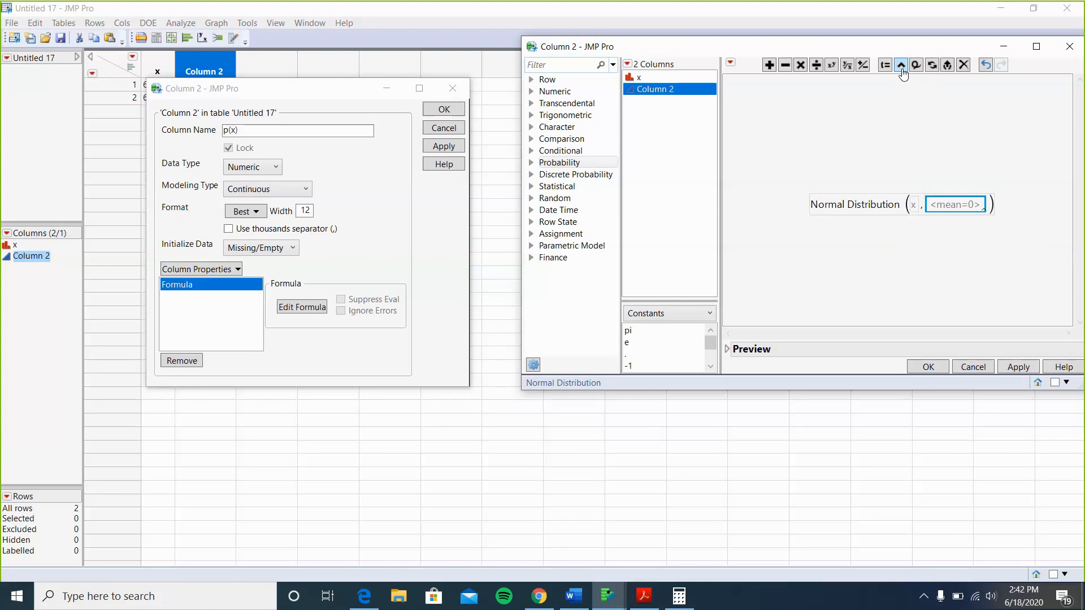
click(901, 69)
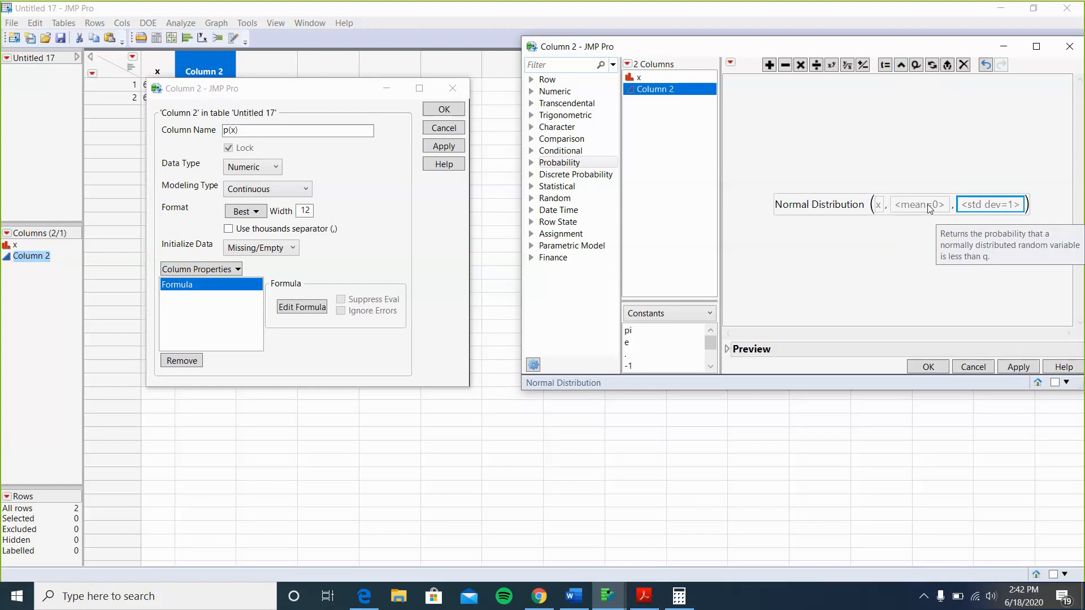
click(878, 204)
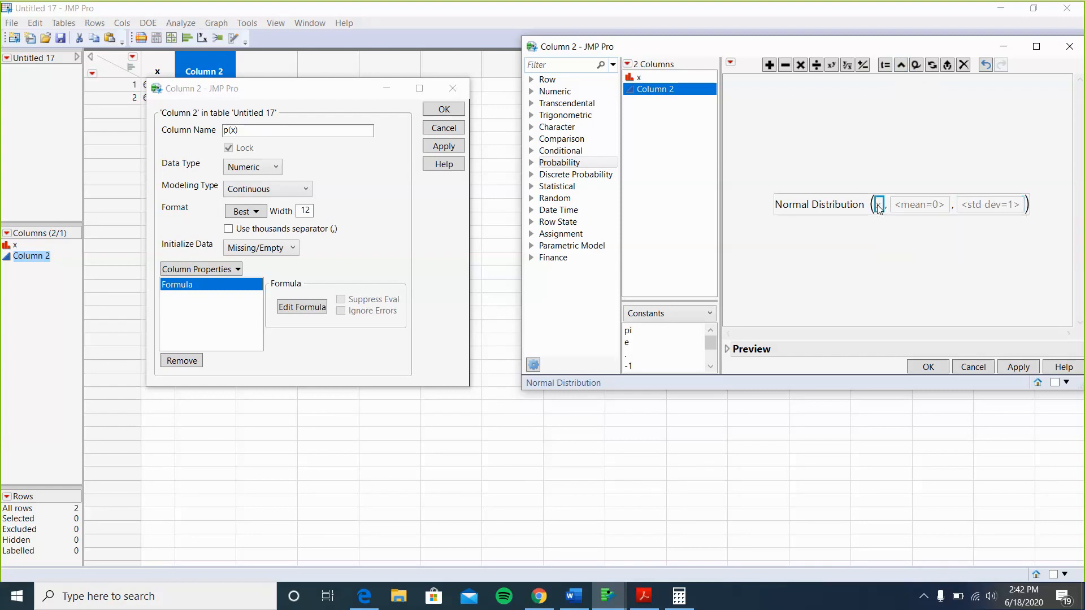
click(640, 79)
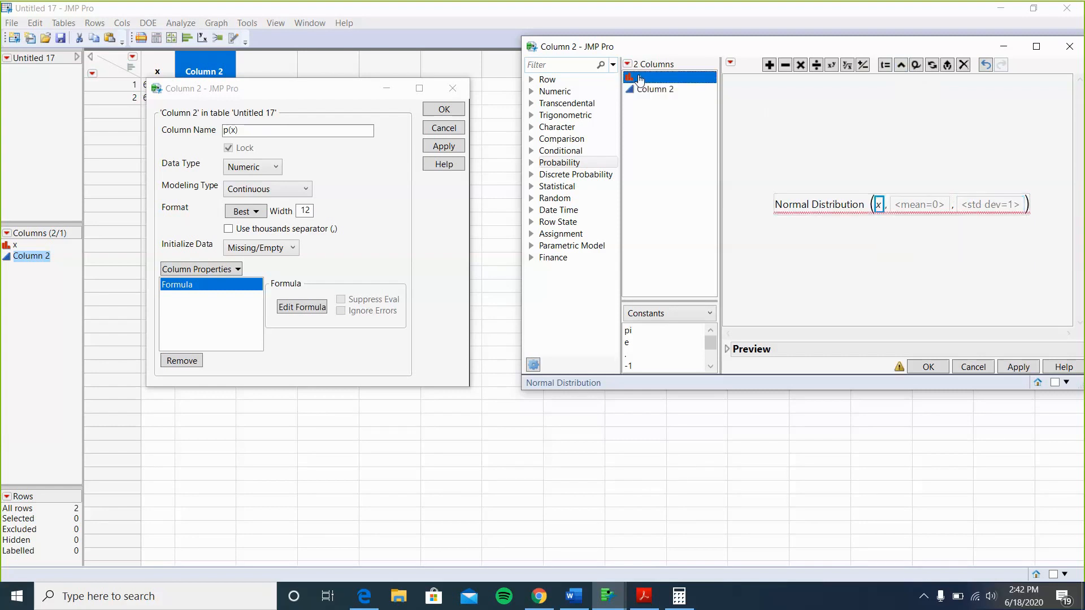
drag(640, 79, 906, 214)
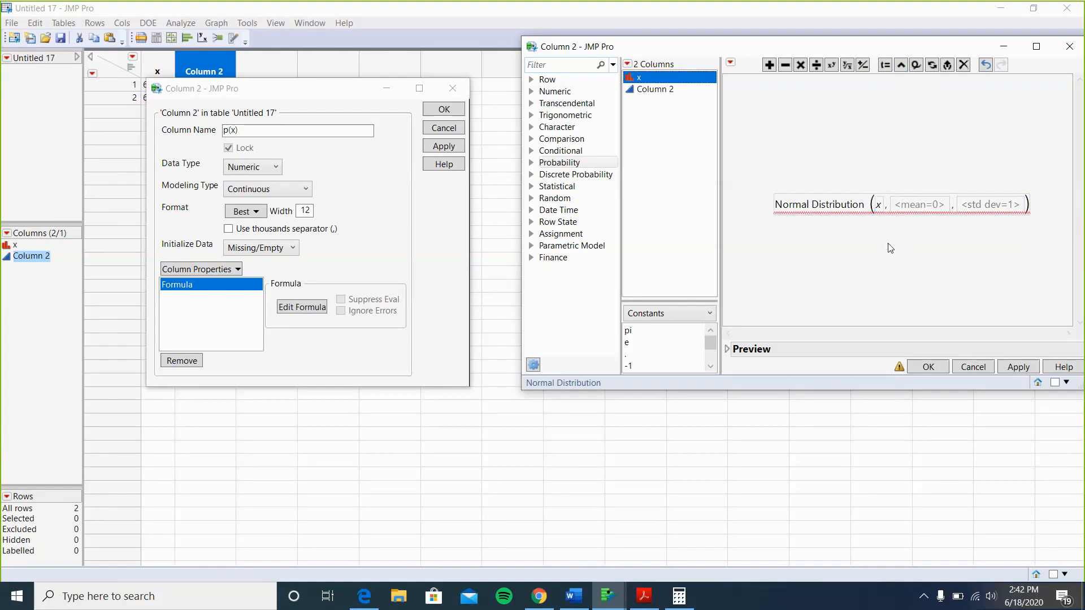
Look up the sample mean in the Word document and set the function's mean argument to 66.21
click(927, 208)
click(574, 596)
scroll(549, 251, up, 6)
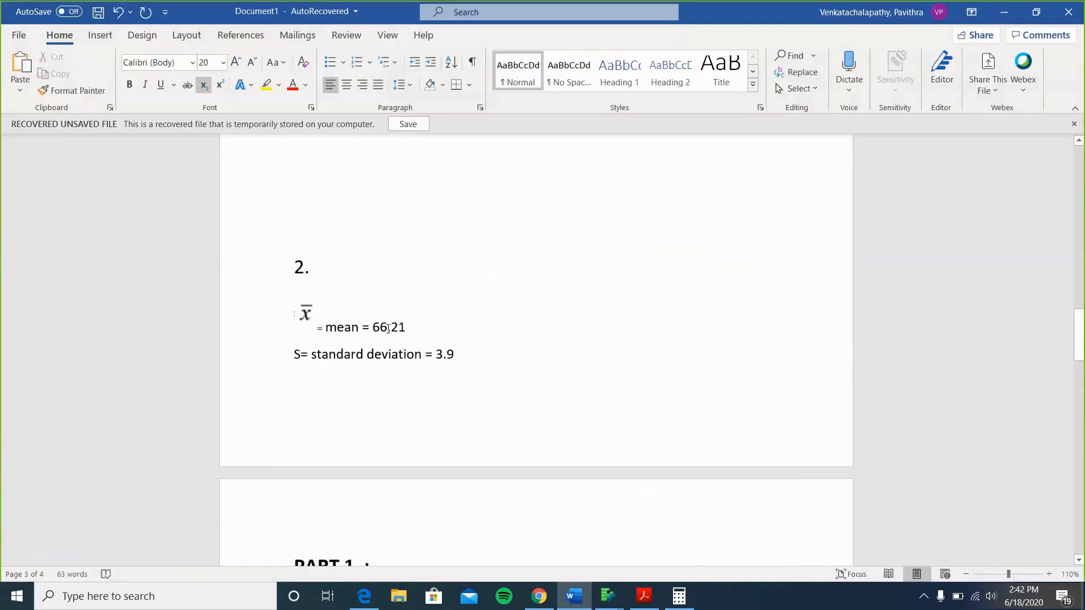
drag(388, 327, 406, 332)
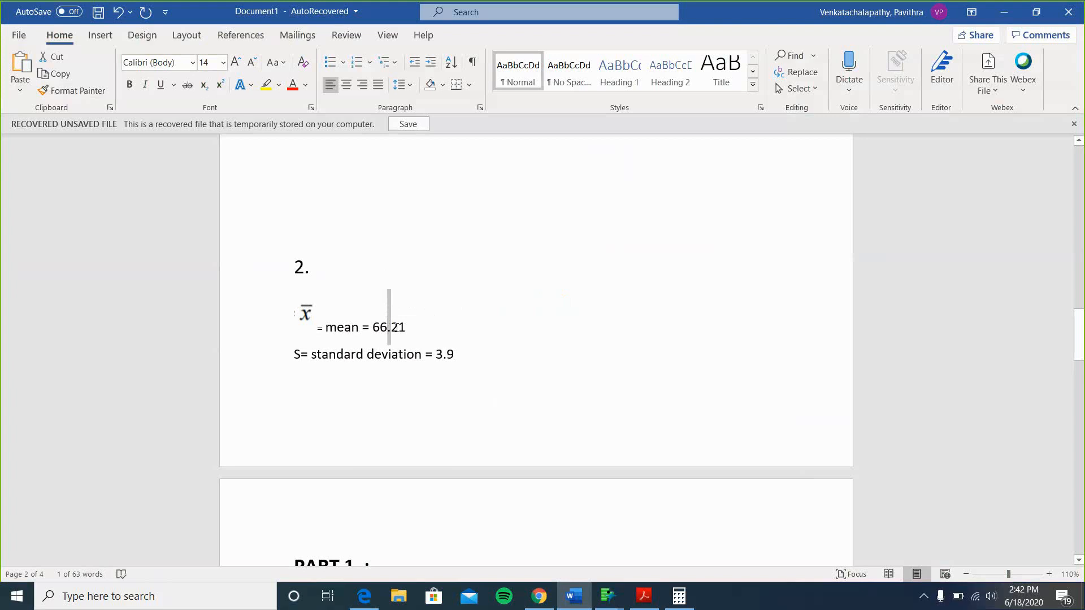
click(405, 332)
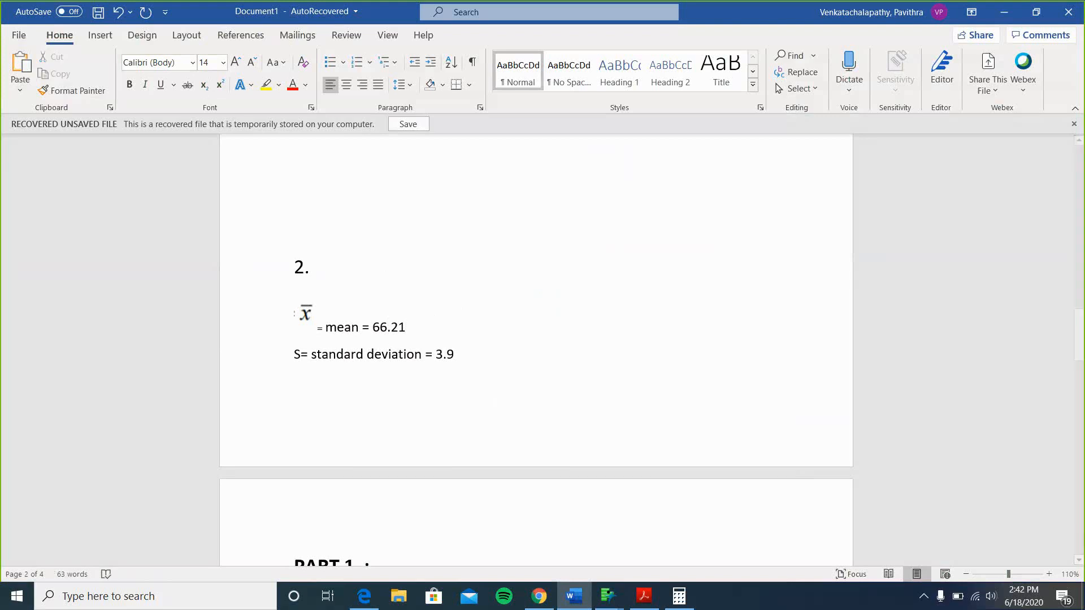
click(1004, 12)
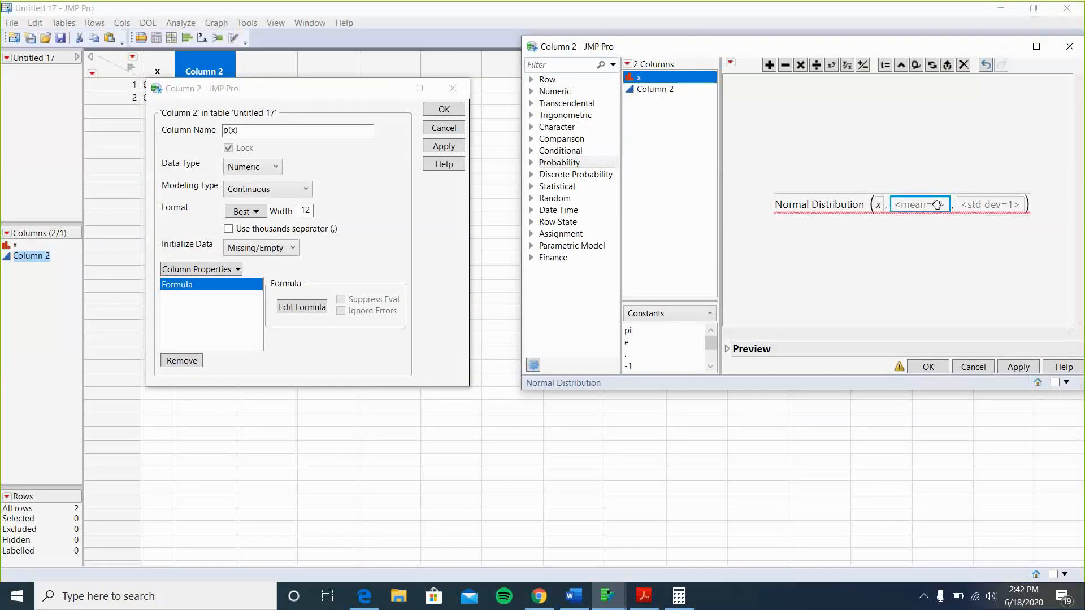
text(66)
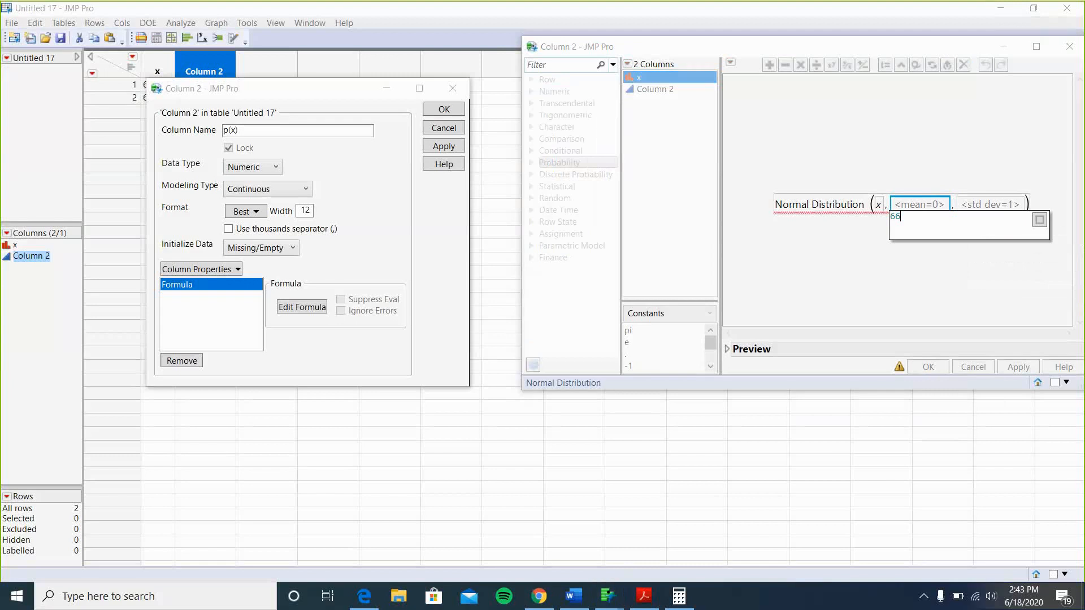
text(.25)
Set the function's standard deviation argument to 3.9 and move the formula editor window over the column information dialog
click(1004, 206)
click(977, 205)
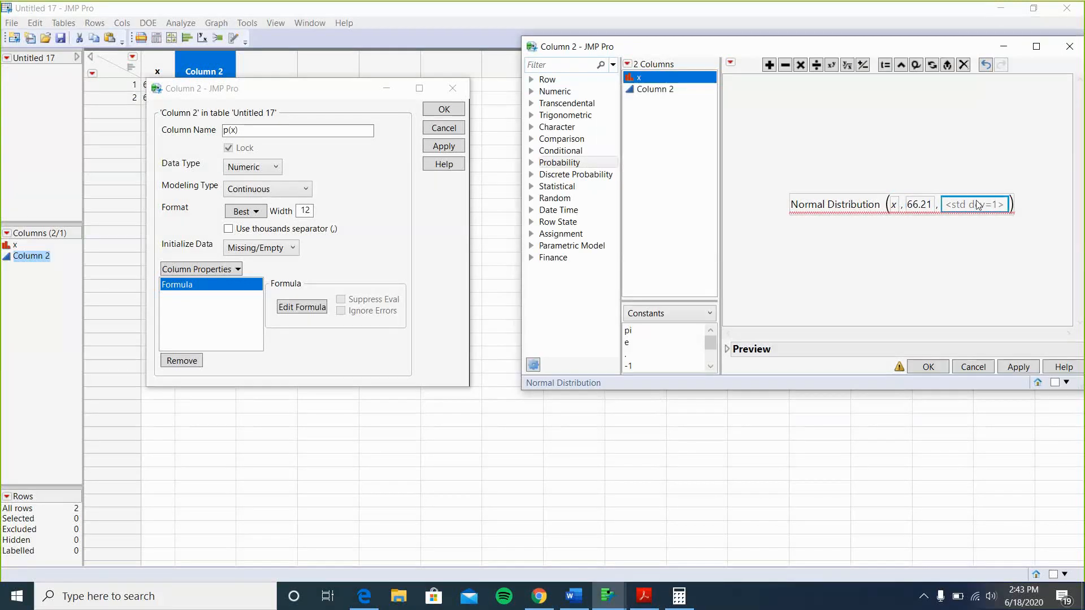
click(977, 204)
text(3.9)
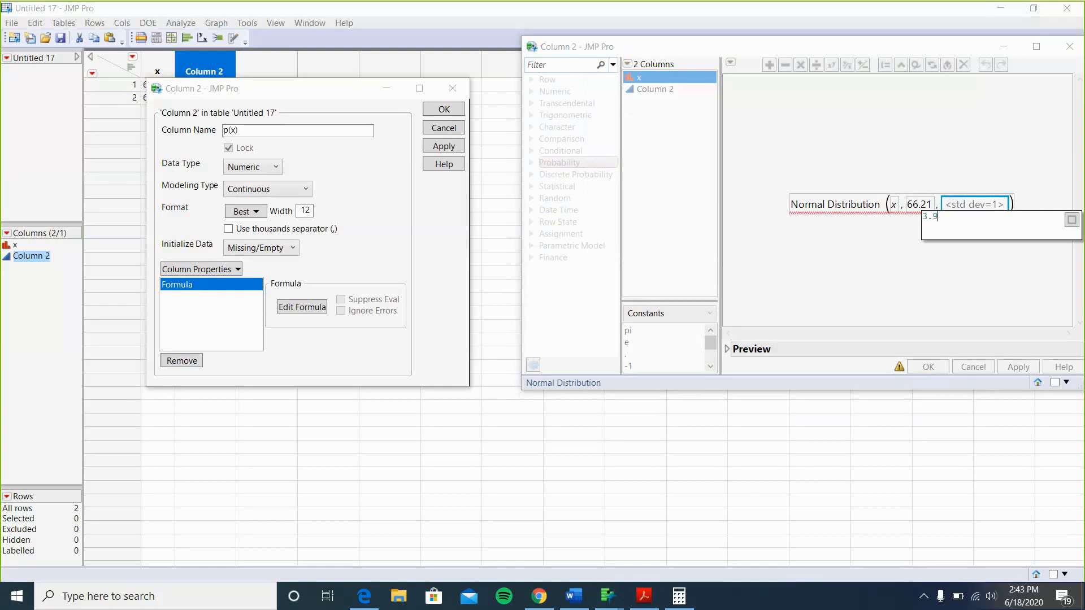
key(Return)
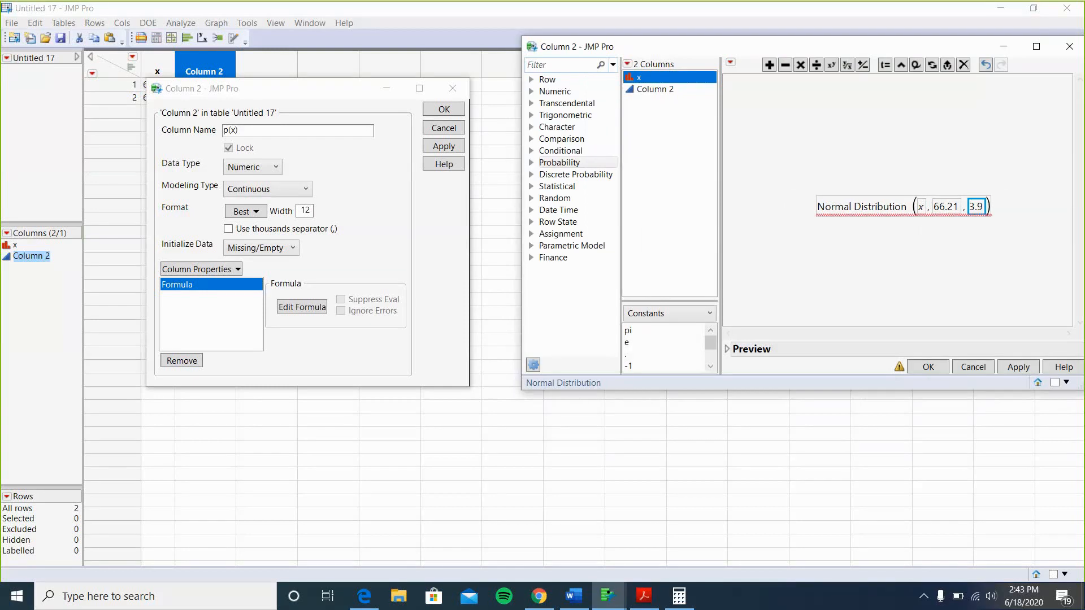
click(994, 334)
click(973, 500)
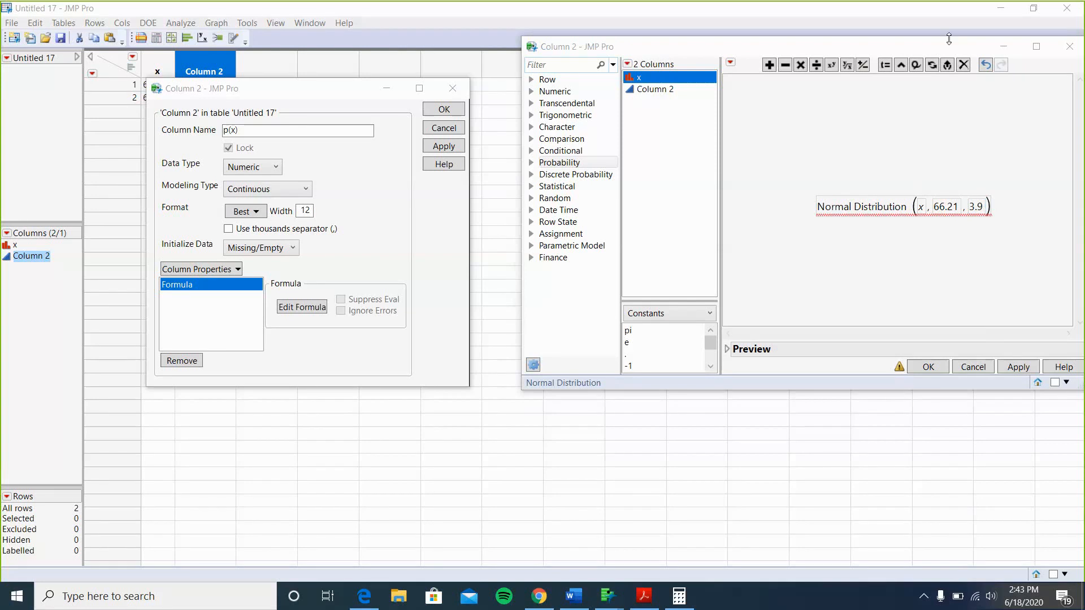
drag(940, 46, 591, 59)
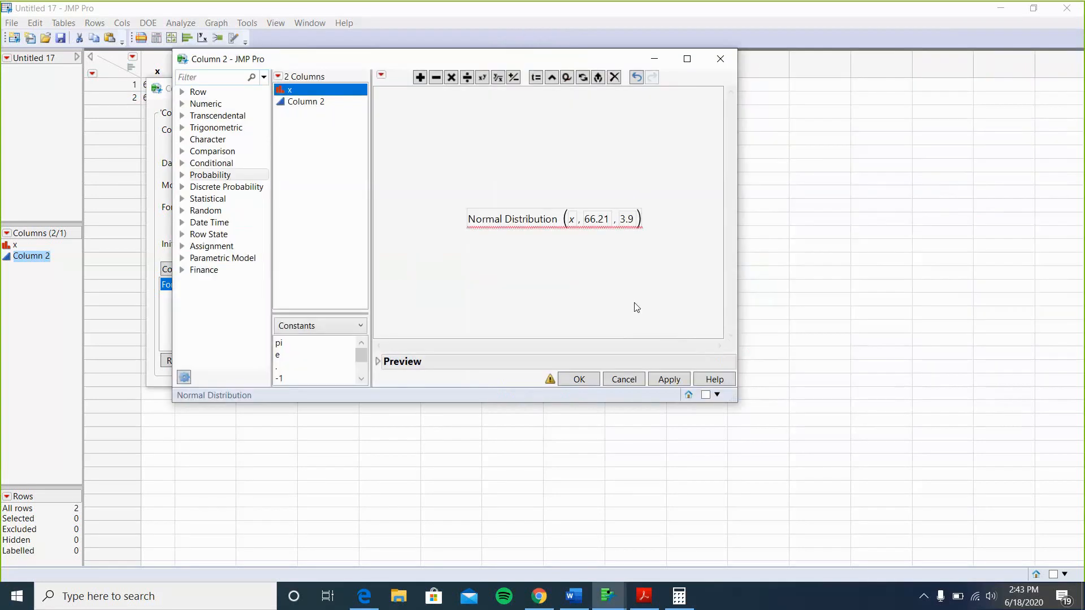
Close the formula editor and the column information dialog, discarding the formula and column changes
double_click(530, 232)
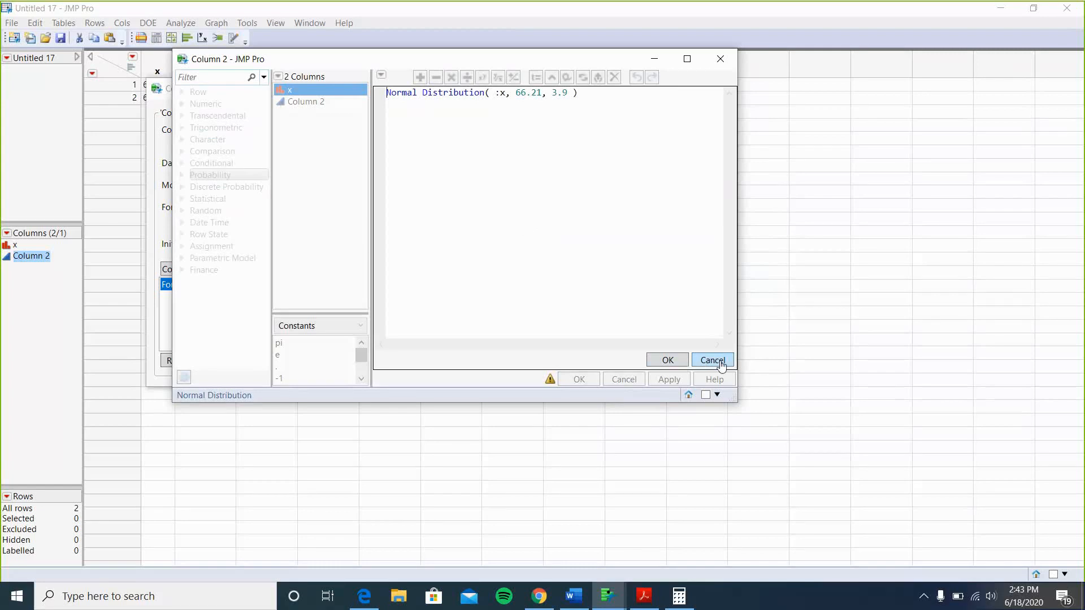
click(668, 361)
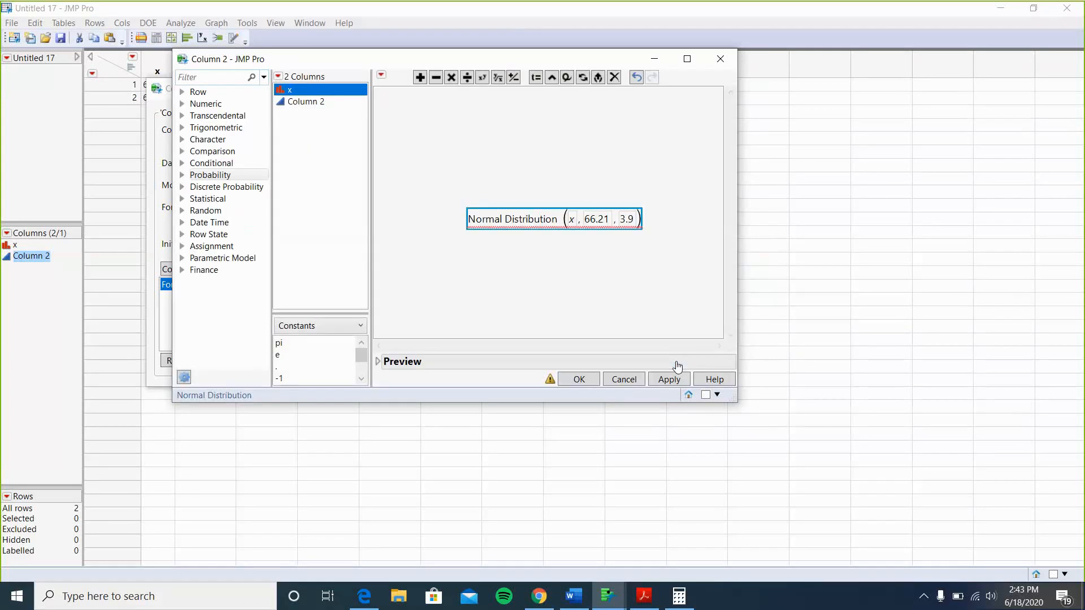
click(719, 56)
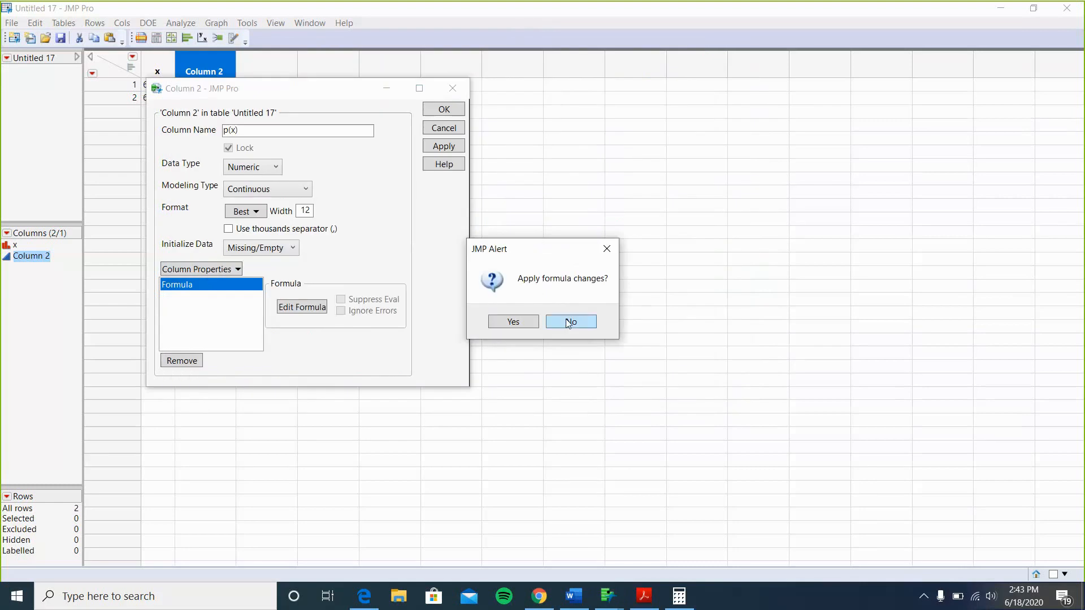
click(570, 322)
click(453, 89)
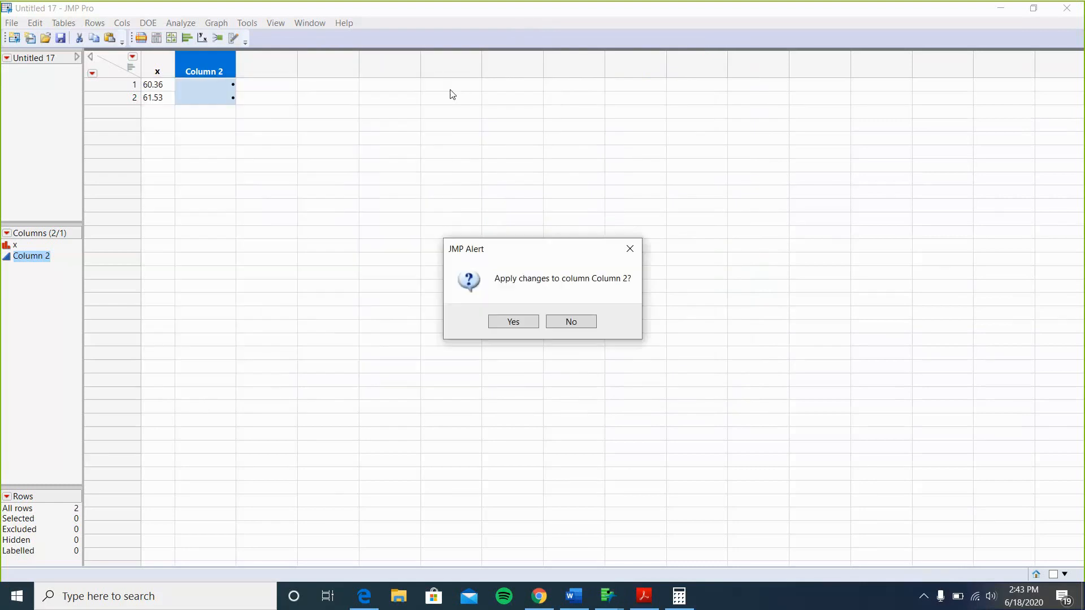
click(571, 322)
Delete column x and try to delete Column 2 from the data table
click(156, 70)
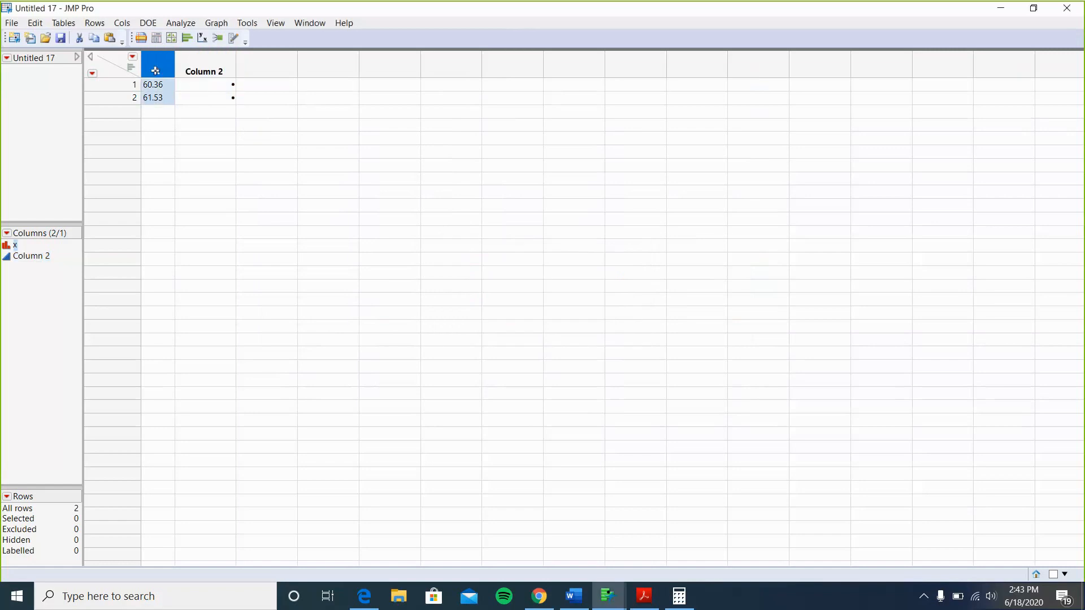
right_click(155, 71)
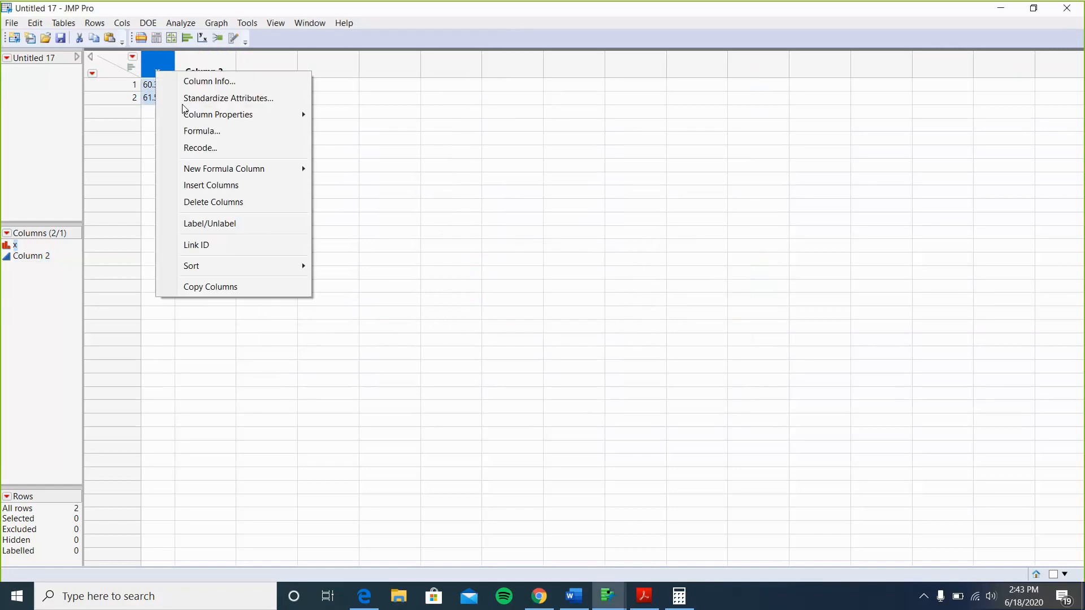
click(215, 201)
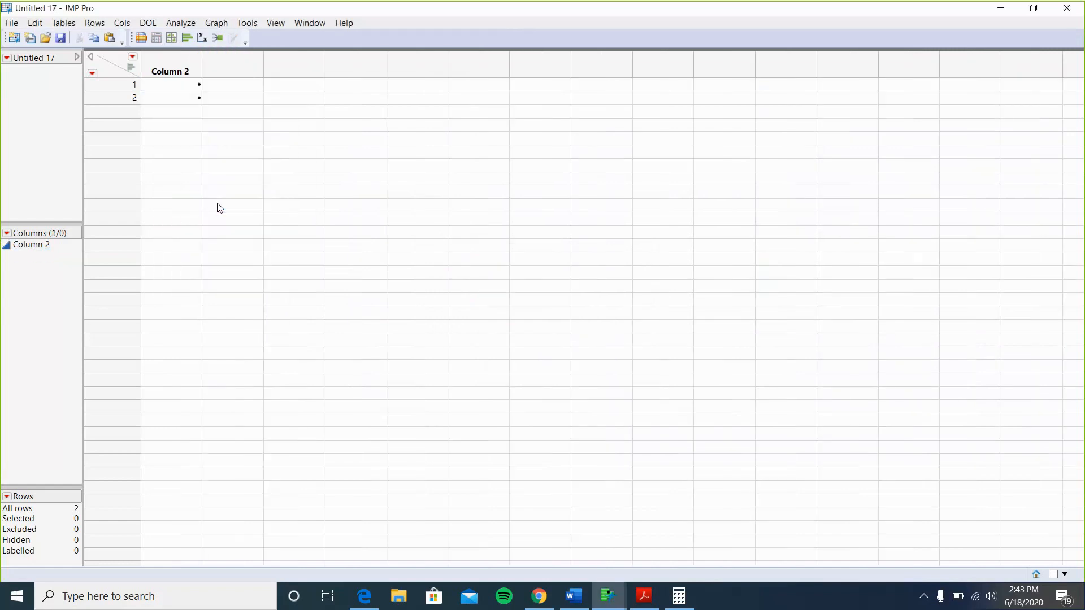
click(185, 78)
right_click(186, 70)
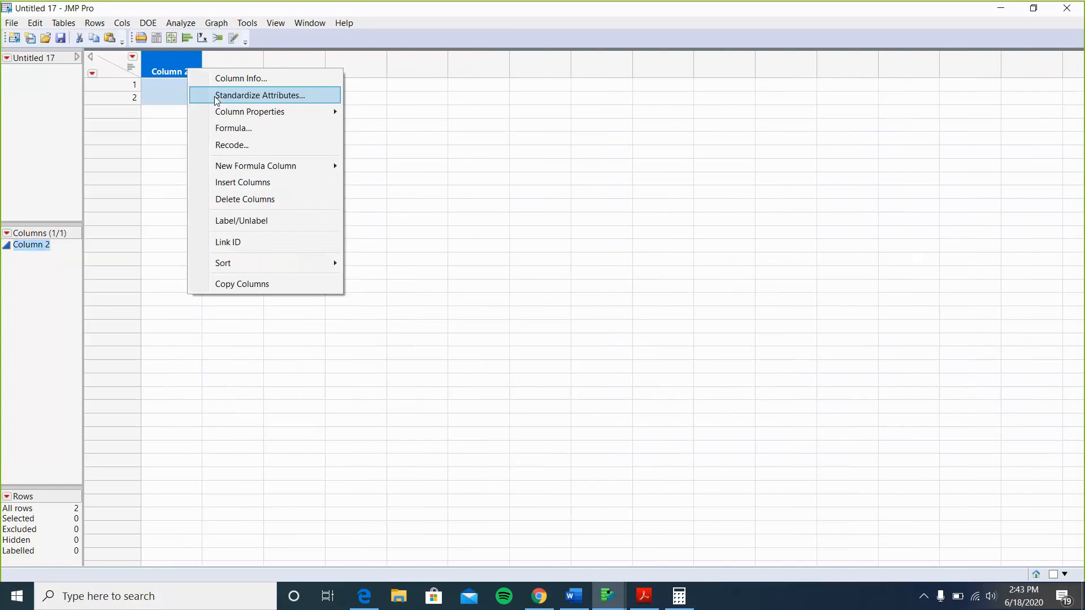
click(226, 200)
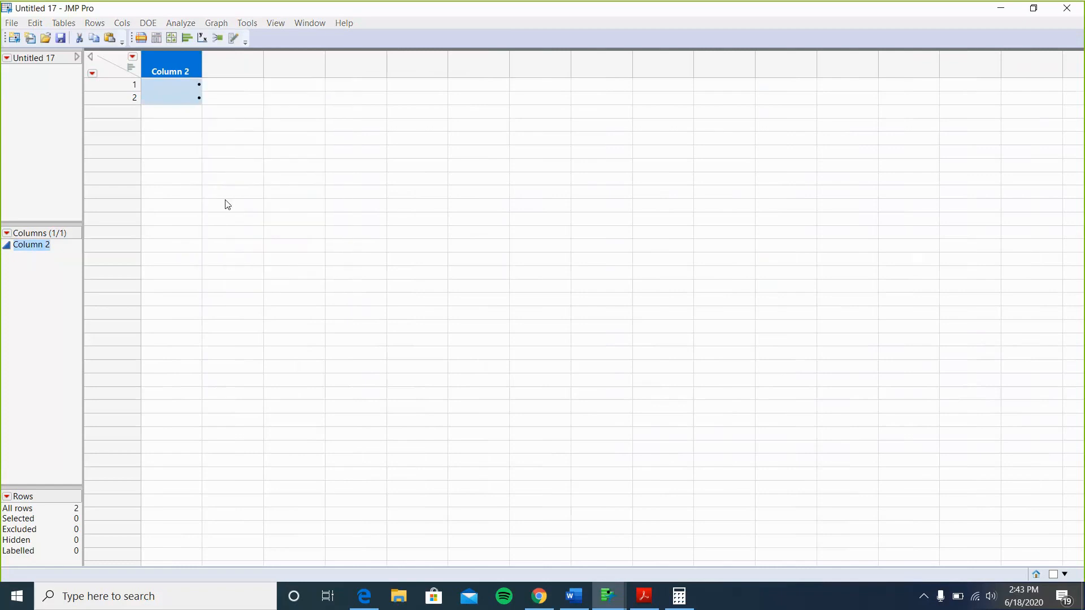
Add a new column after Column 2 and rename Column 2 as x
double_click(230, 68)
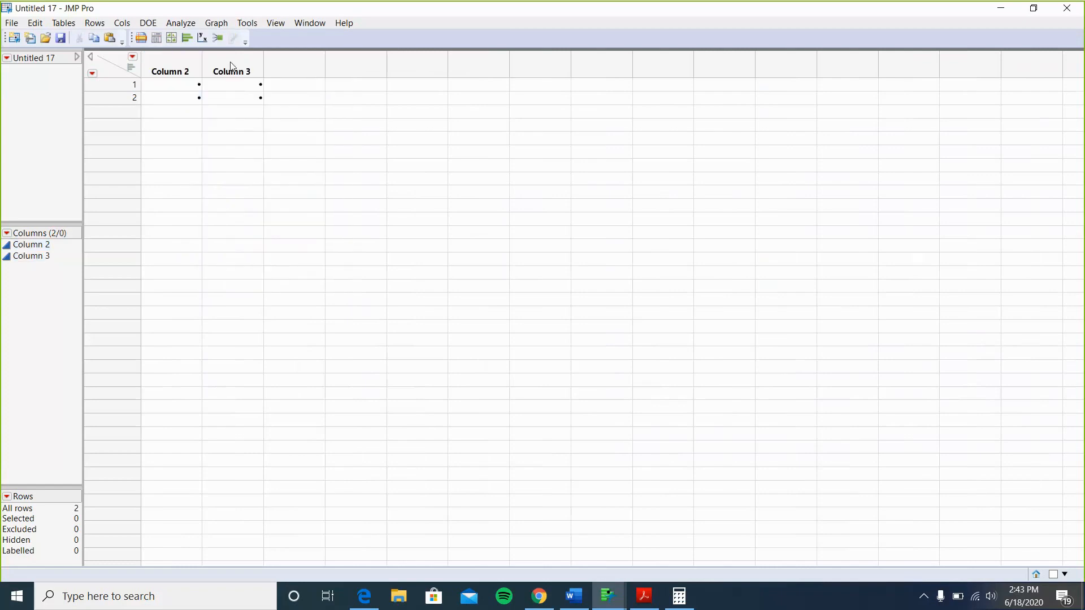
click(182, 71)
right_click(182, 69)
click(199, 77)
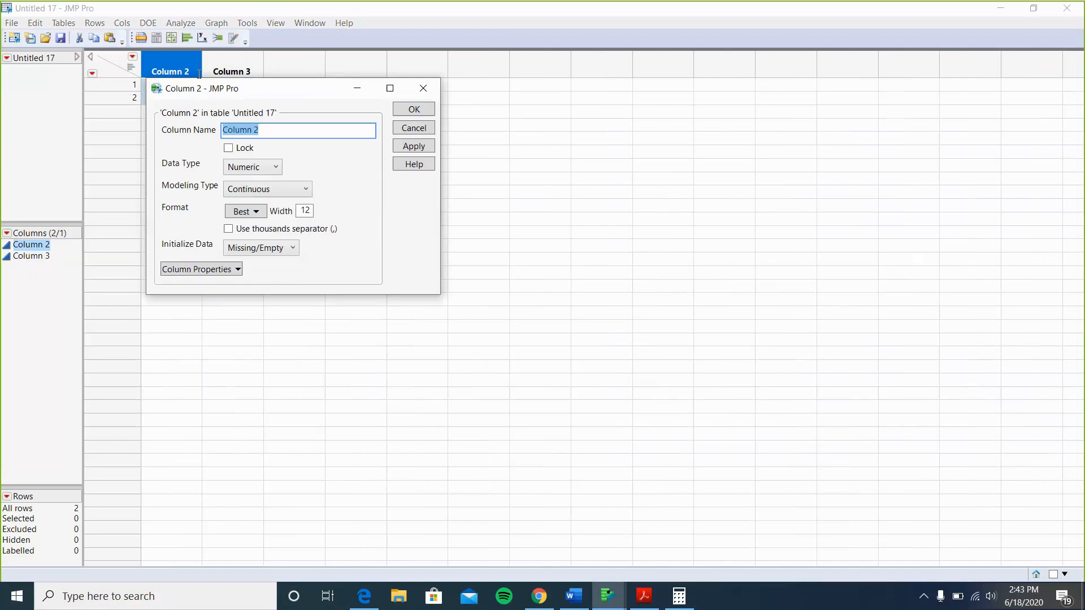
text(x)
click(414, 109)
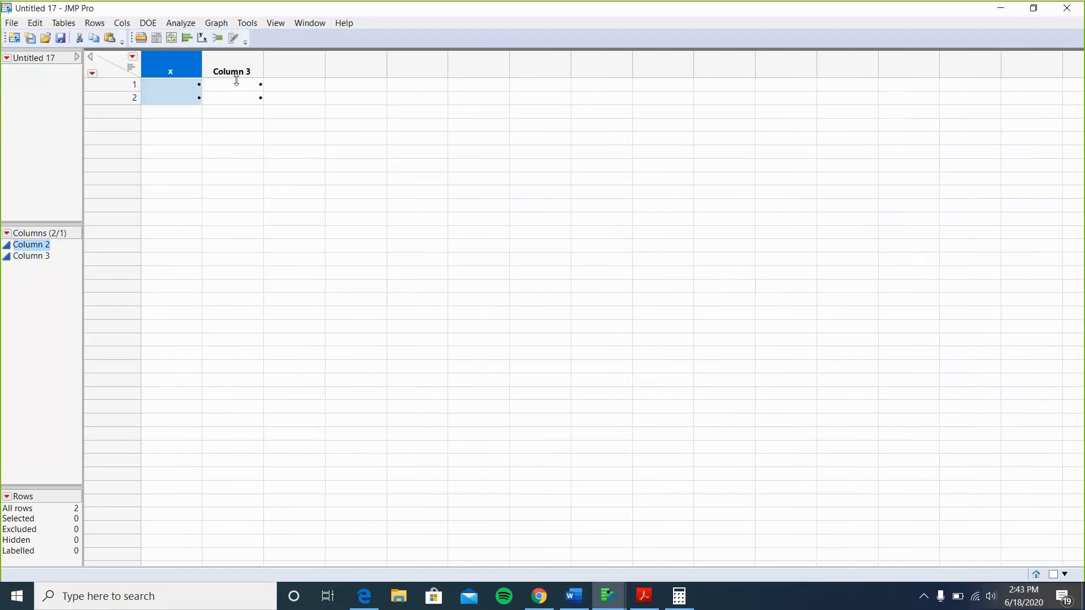
Name the new second column p(x), add a formula property to it, and open its formula for editing
double_click(241, 73)
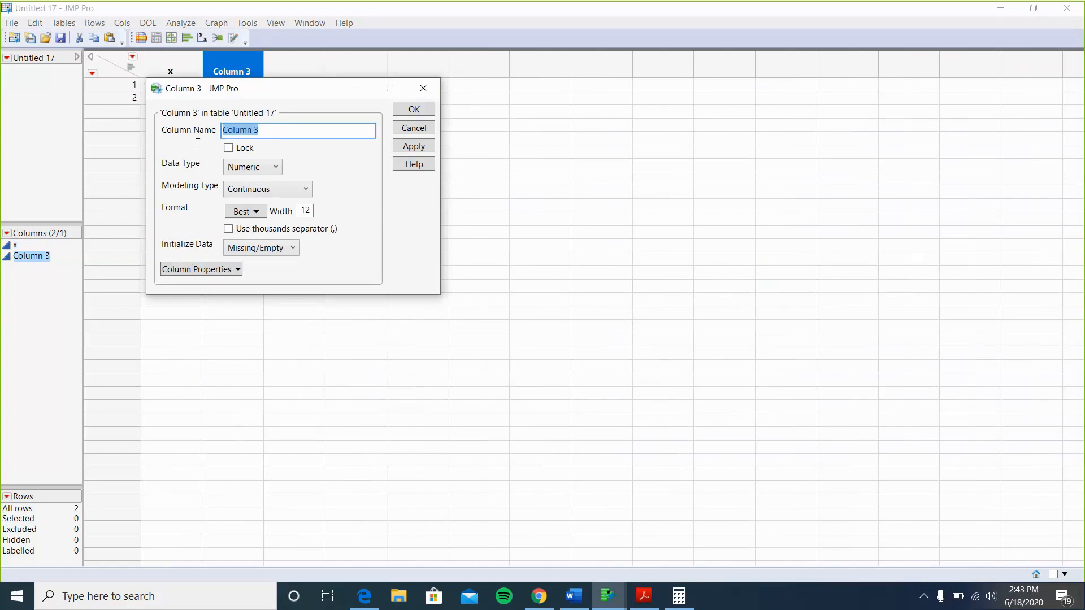
text(p())
text(x)
click(199, 269)
click(203, 286)
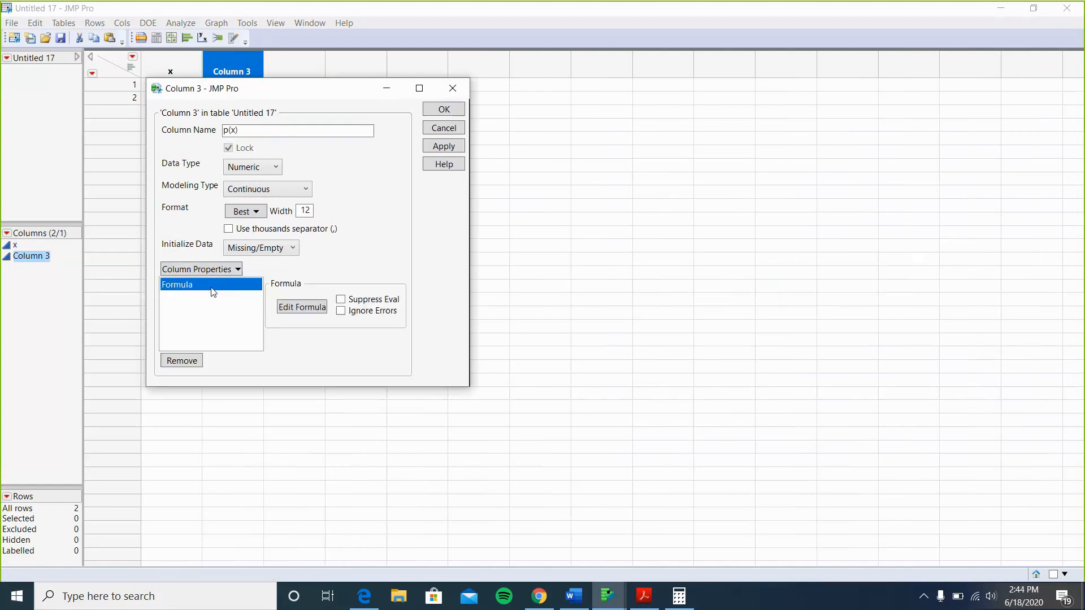
click(318, 309)
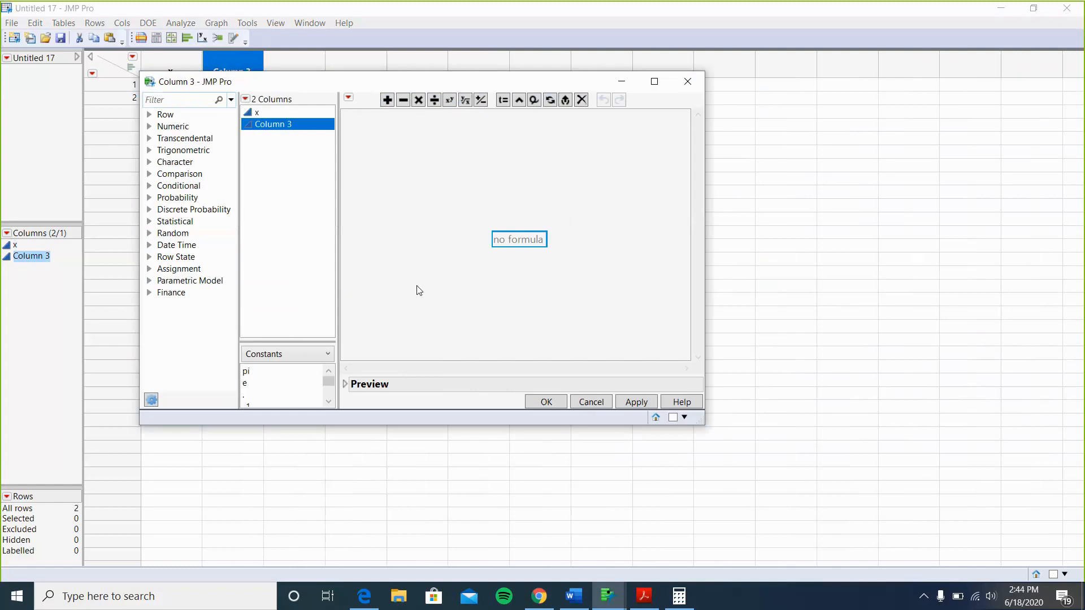
Insert the Normal Distribution probability function with its optional mean and standard deviation arguments, using column x as the first argument
click(185, 198)
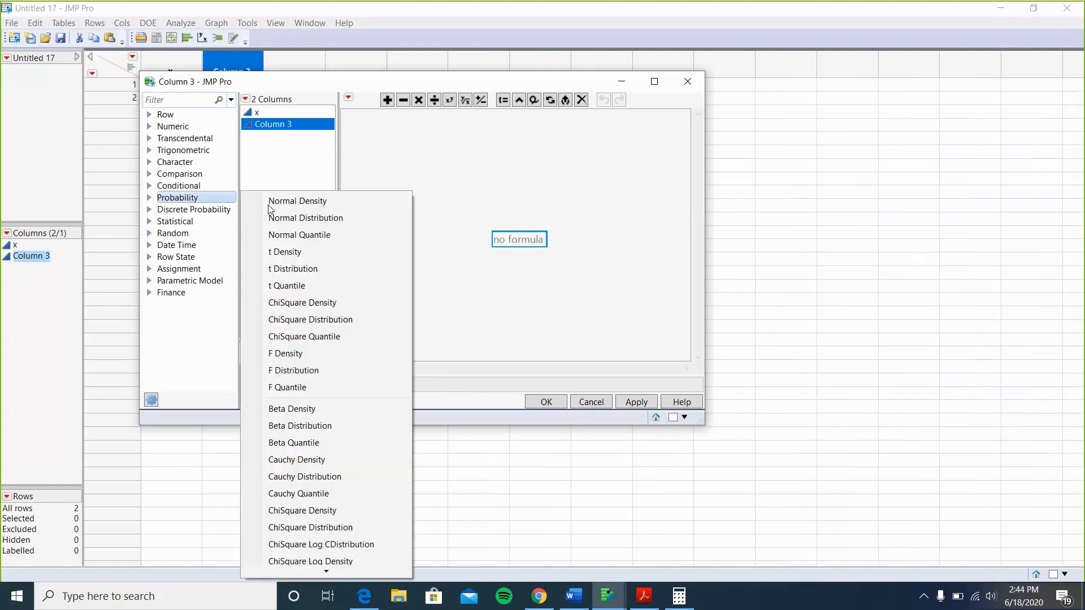
click(295, 217)
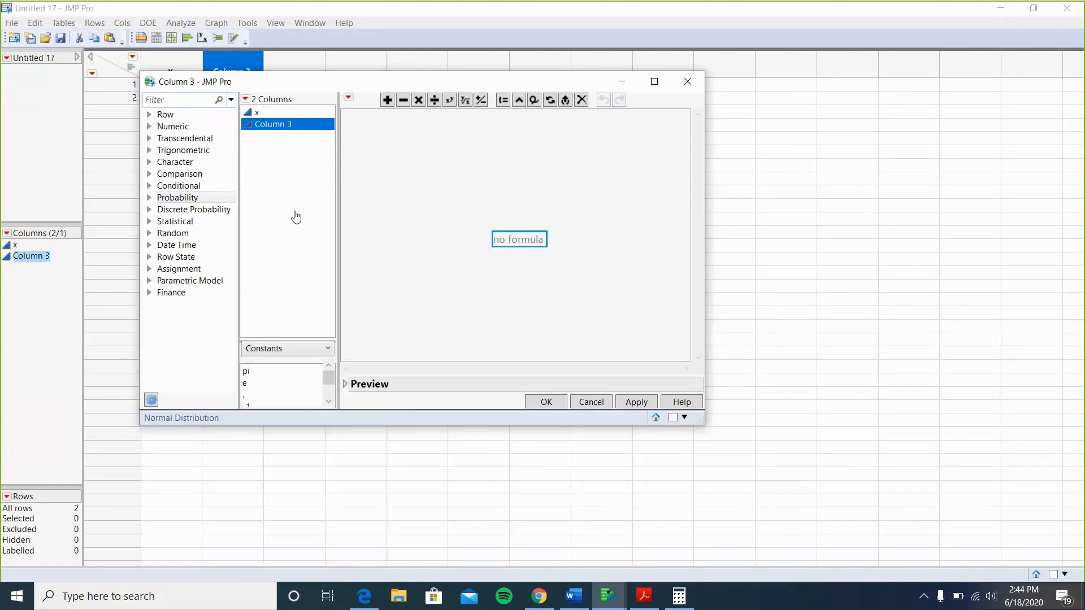
click(519, 105)
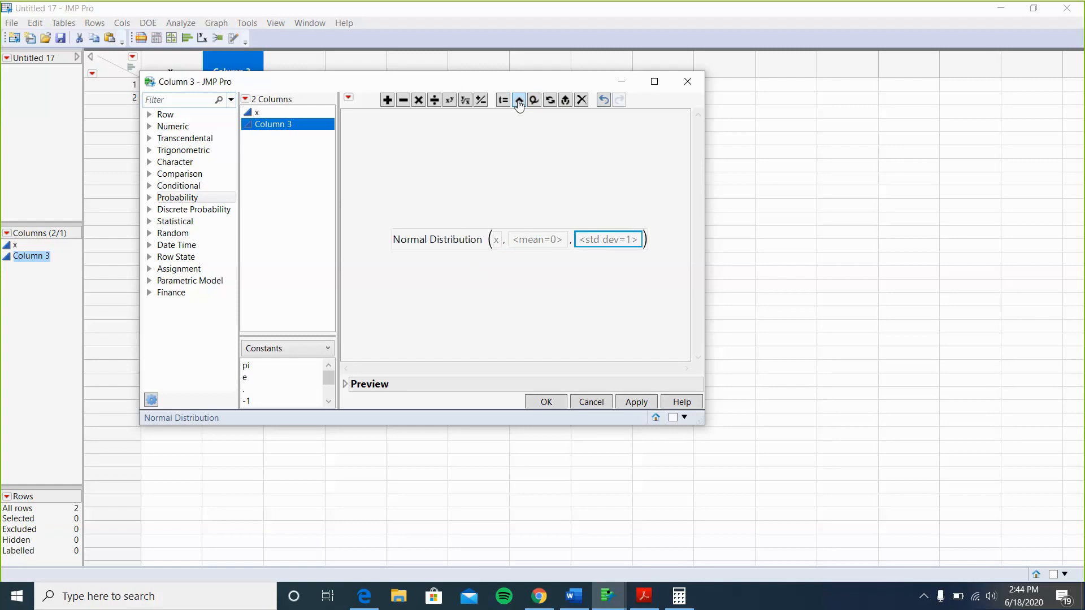
click(499, 239)
click(262, 113)
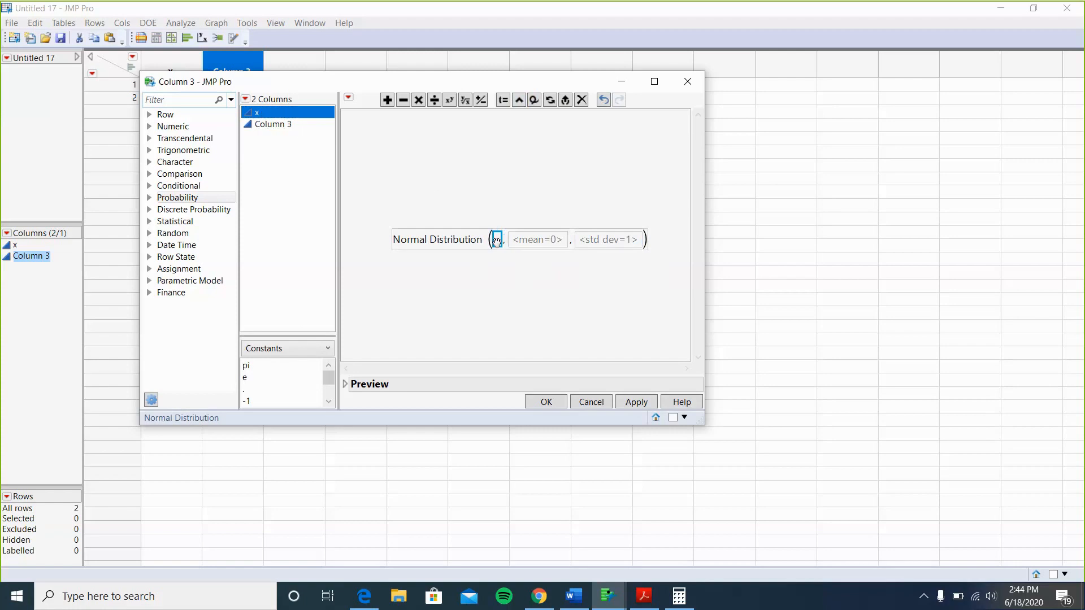
drag(496, 241, 498, 241)
Look up the sample statistics in the Word document and set the function's mean argument to 66.21
click(575, 596)
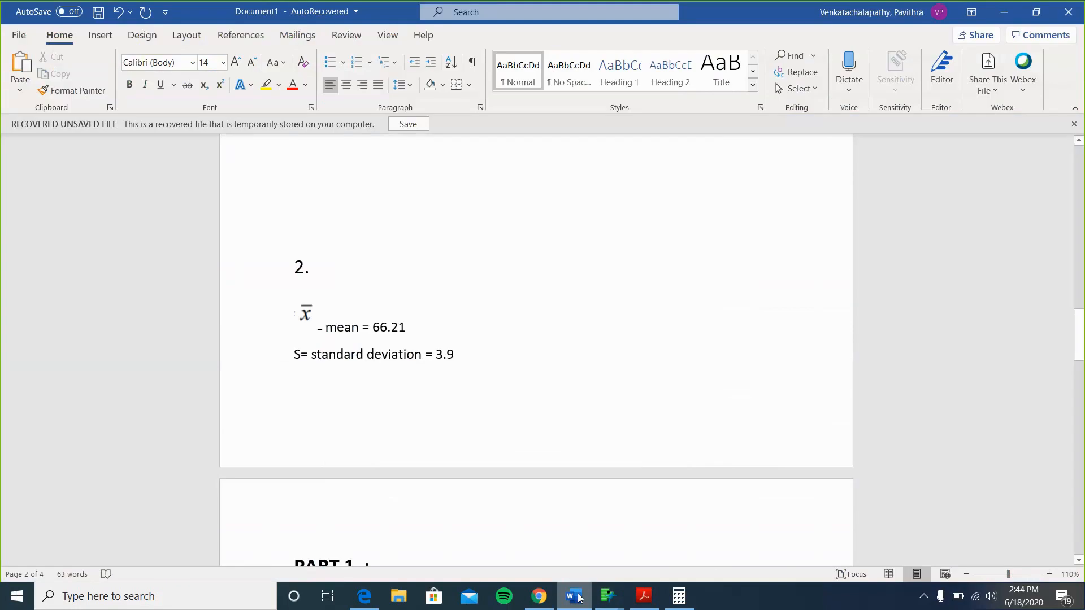
click(576, 596)
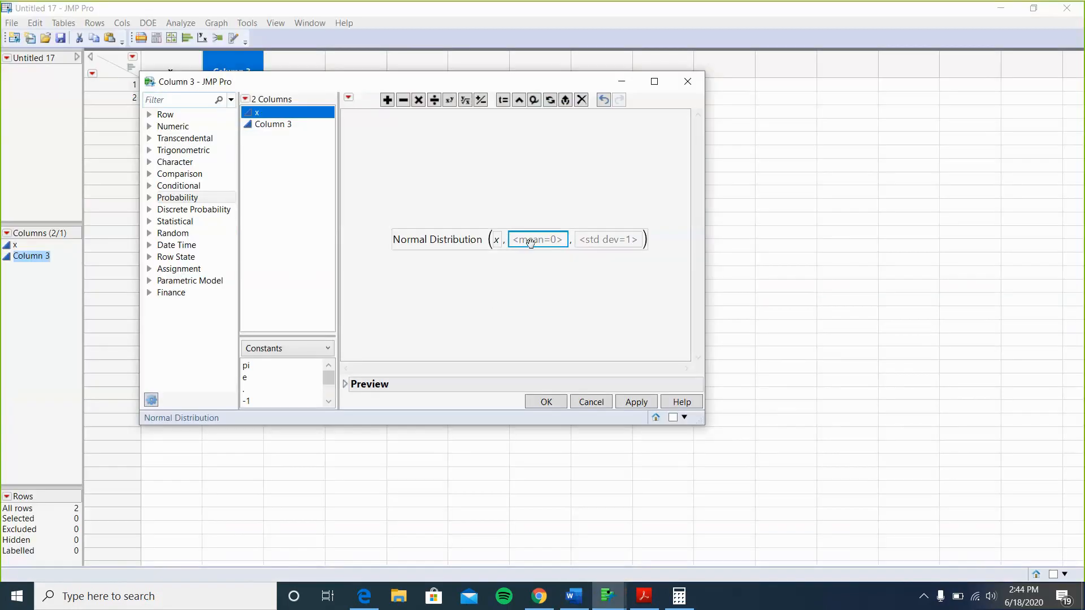
click(552, 241)
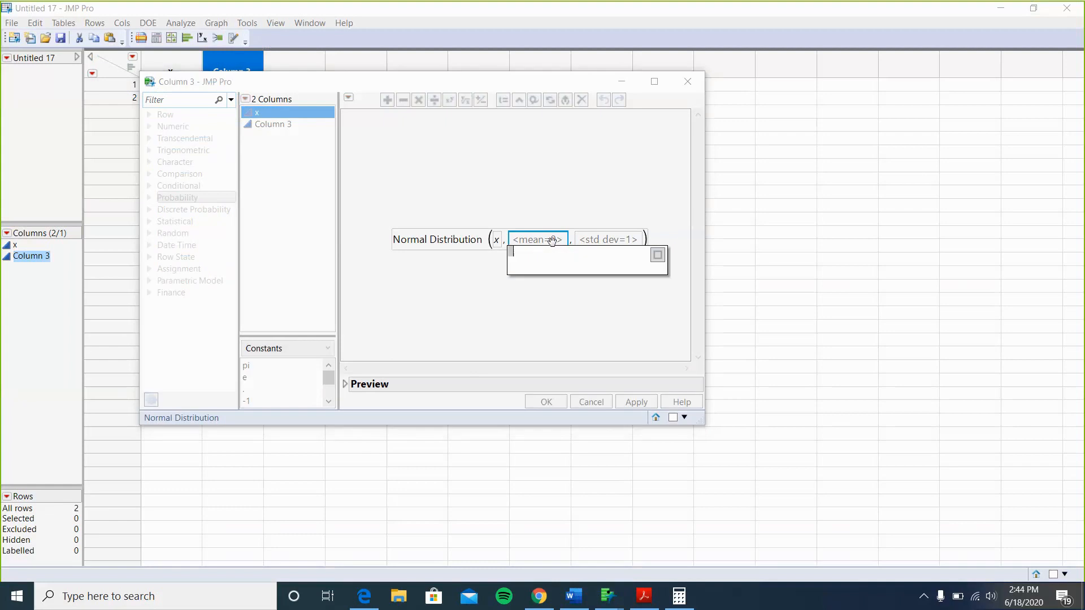
text(66.21)
Set the function's standard deviation argument to 3.9 and apply the formula and settings to the p(x) column
click(607, 238)
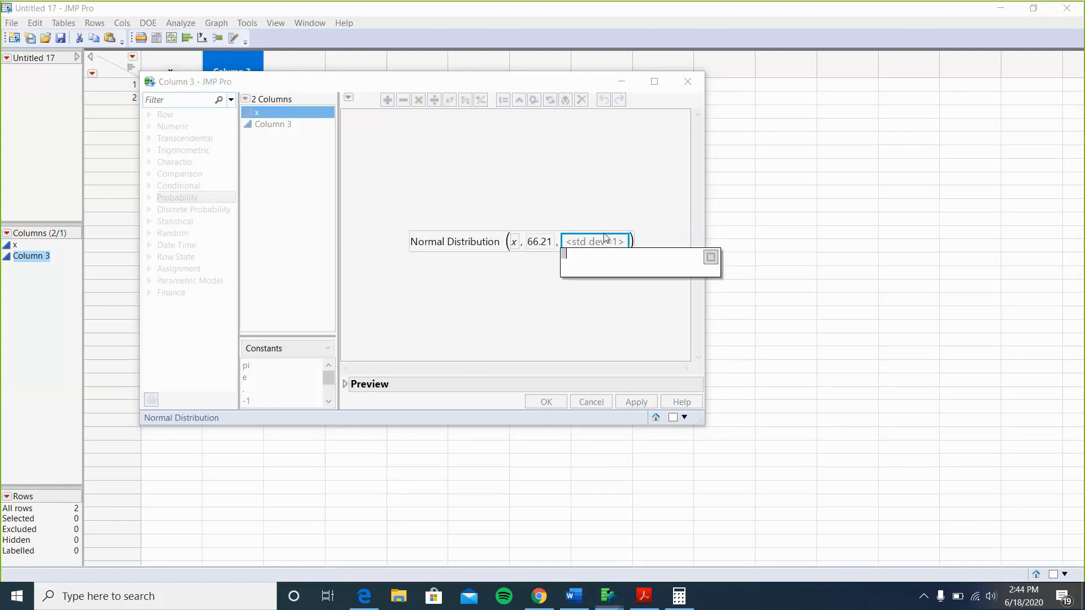
text(3.9)
key(Return)
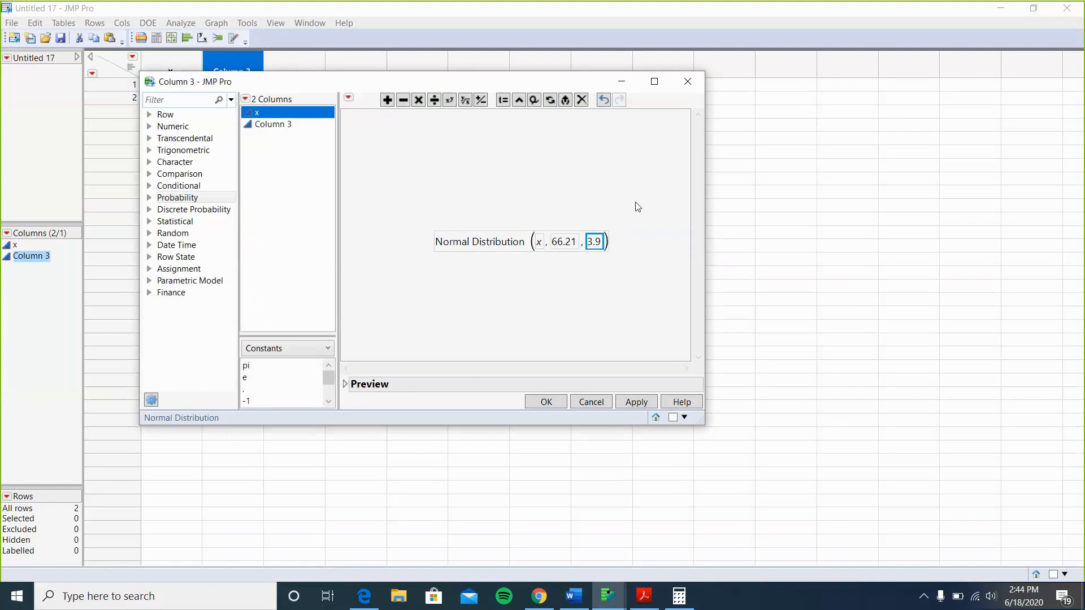
click(637, 402)
click(540, 402)
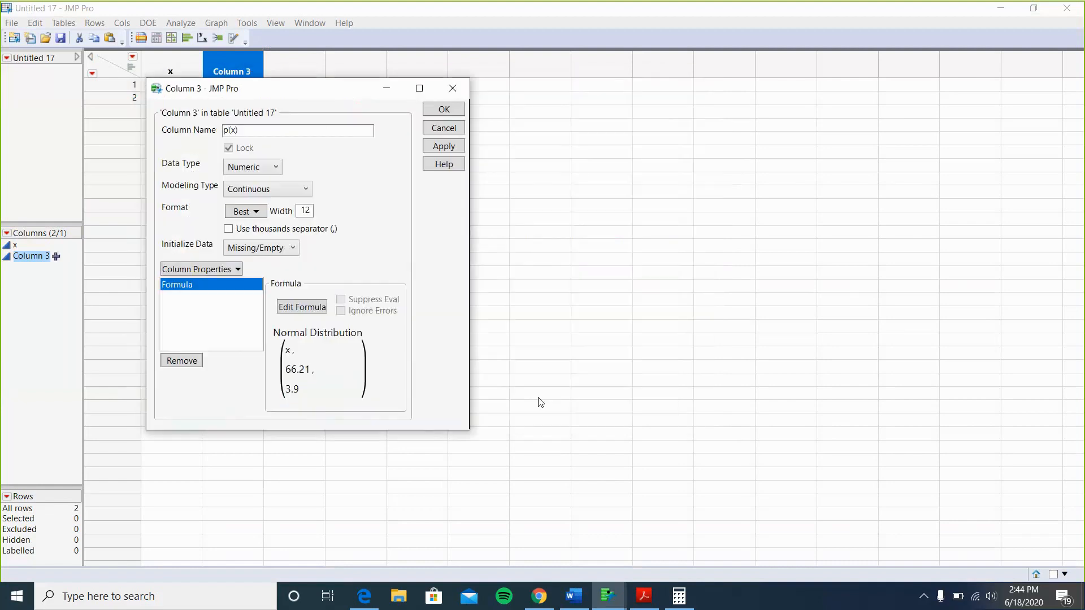
click(444, 109)
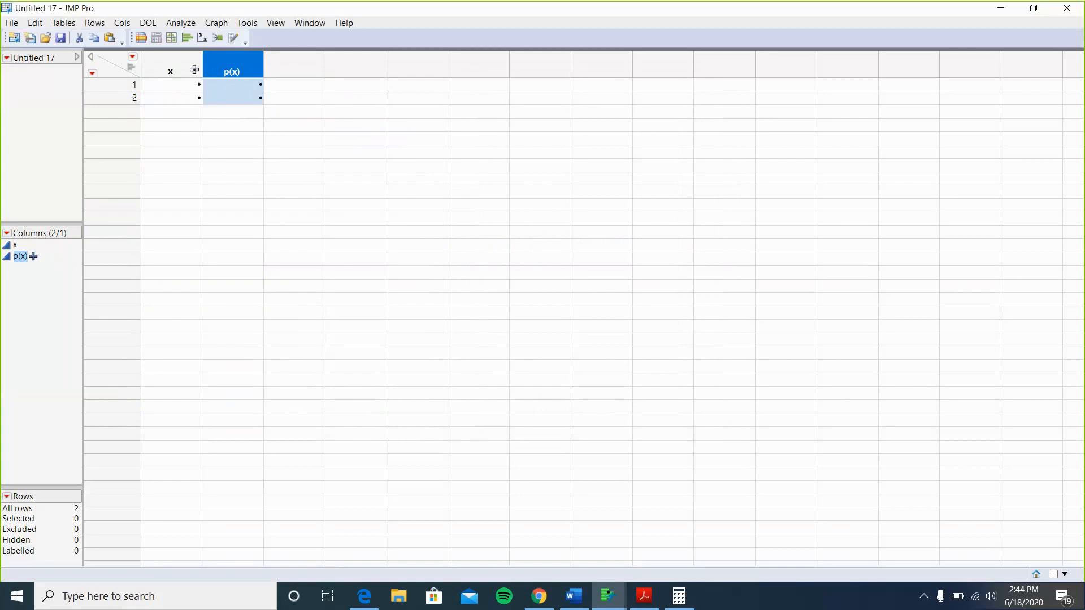
Enter 60.36 and 61.53 in the first two rows of column x
click(188, 69)
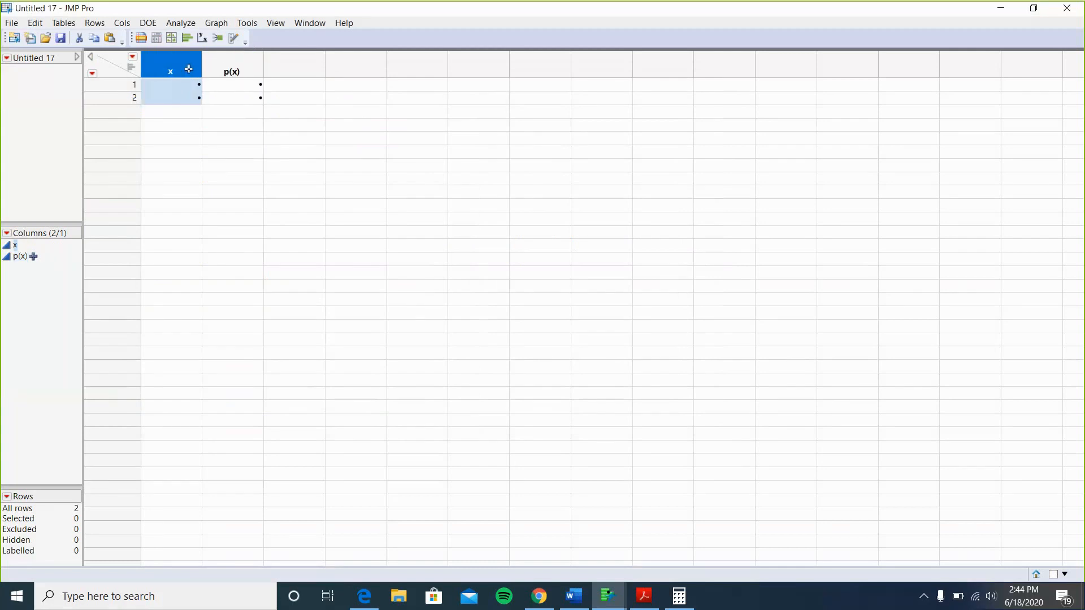
click(249, 82)
drag(184, 79, 177, 82)
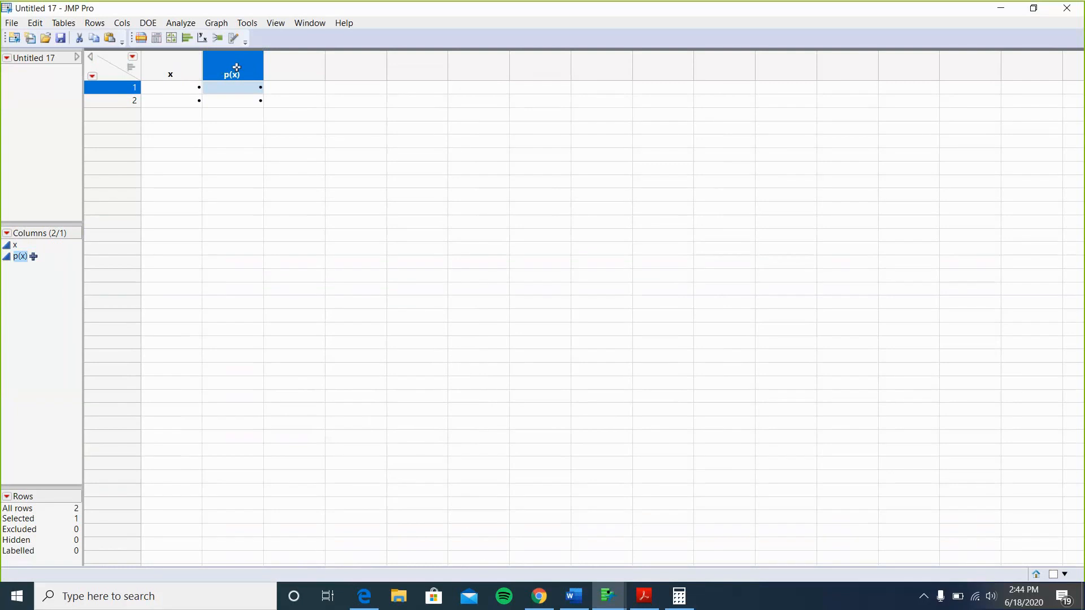
click(170, 91)
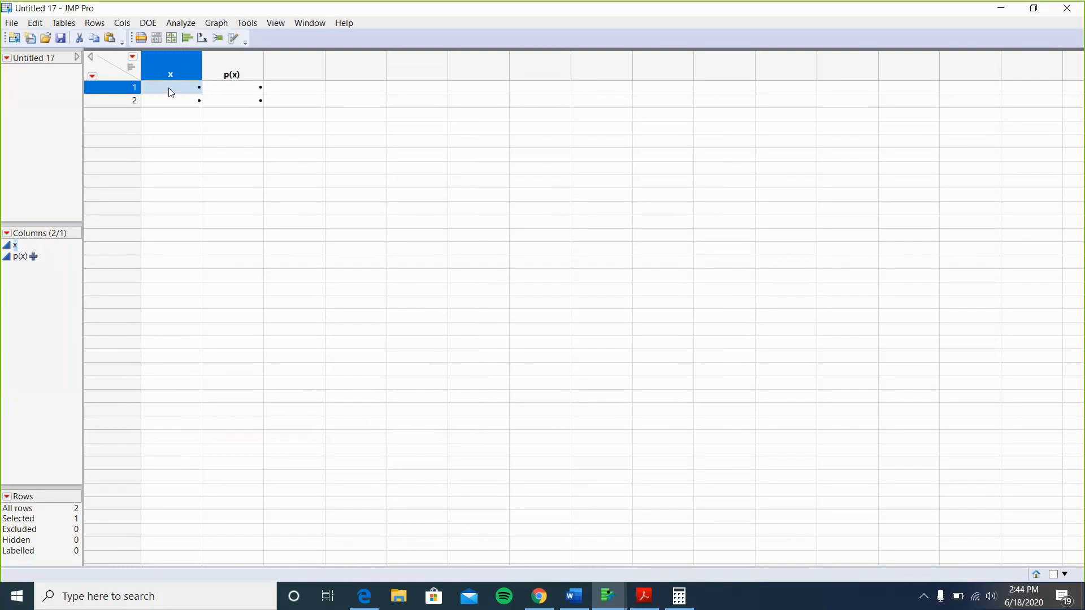
click(169, 88)
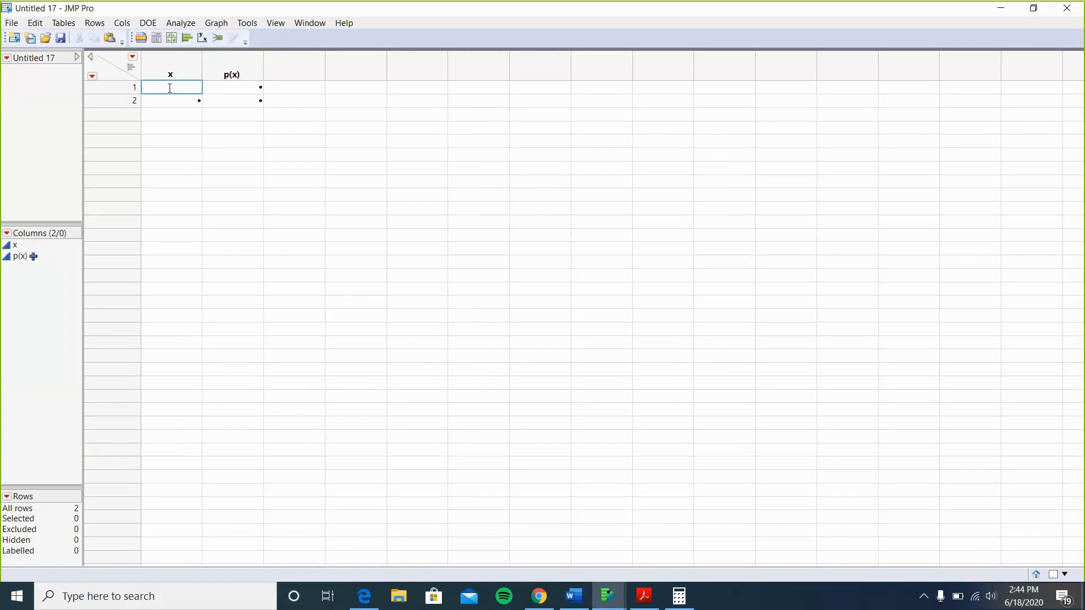
text(60.36)
key(Return)
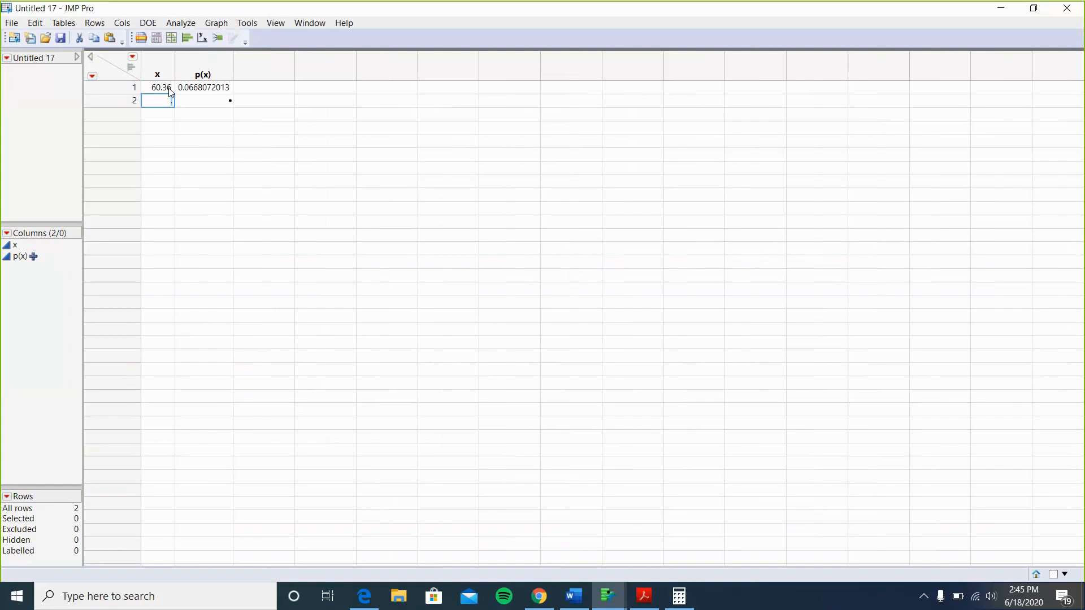
text(61.53)
key(Return)
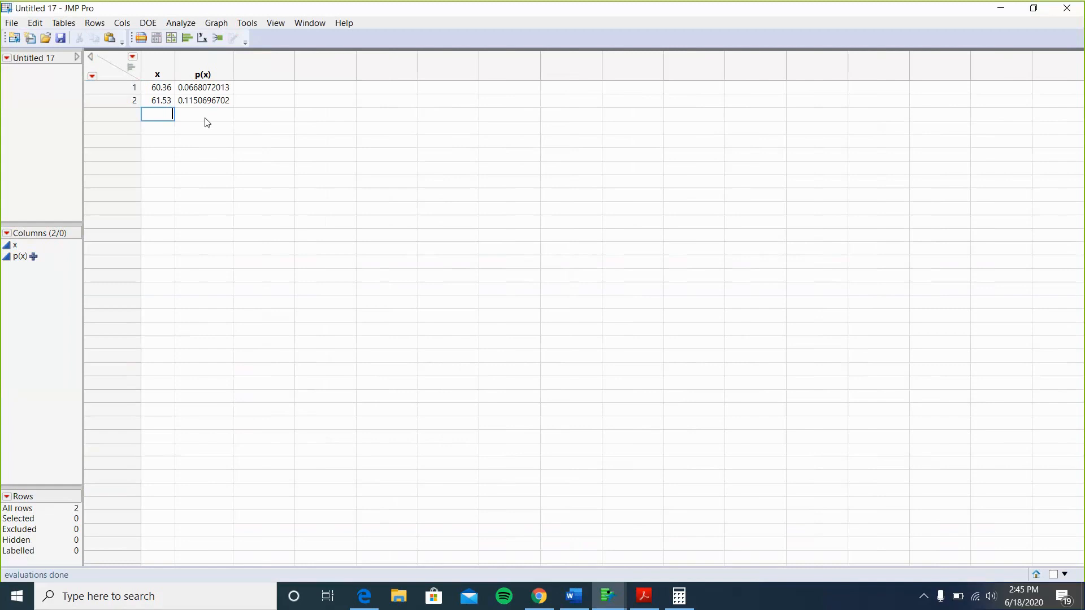
key(Escape)
Capture the x and p(x) table region with a new snip in Snipping Tool and copy the image
click(192, 592)
text(snipp)
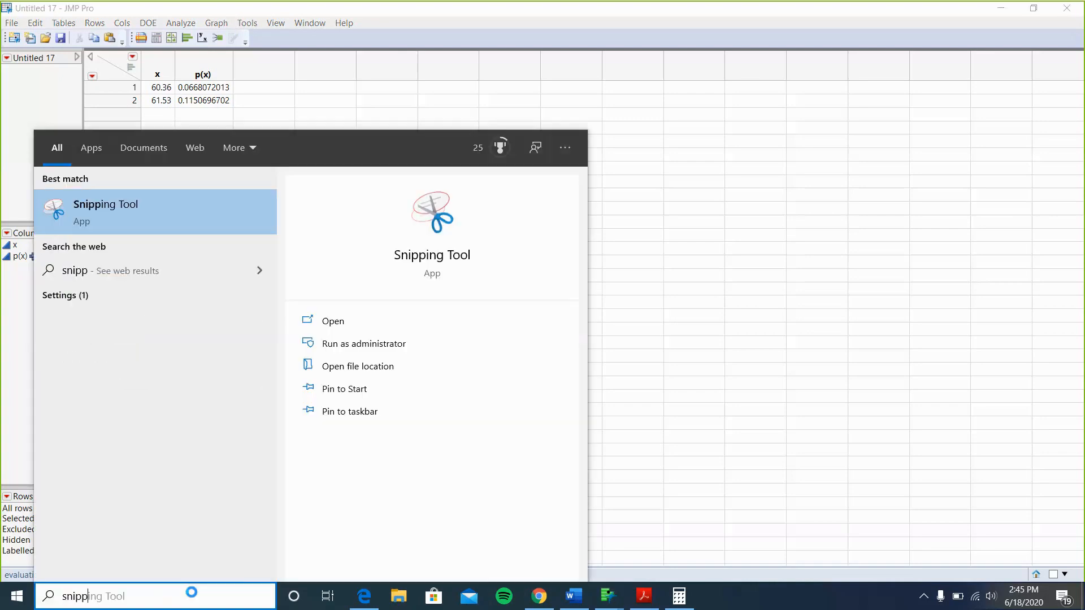
key(Return)
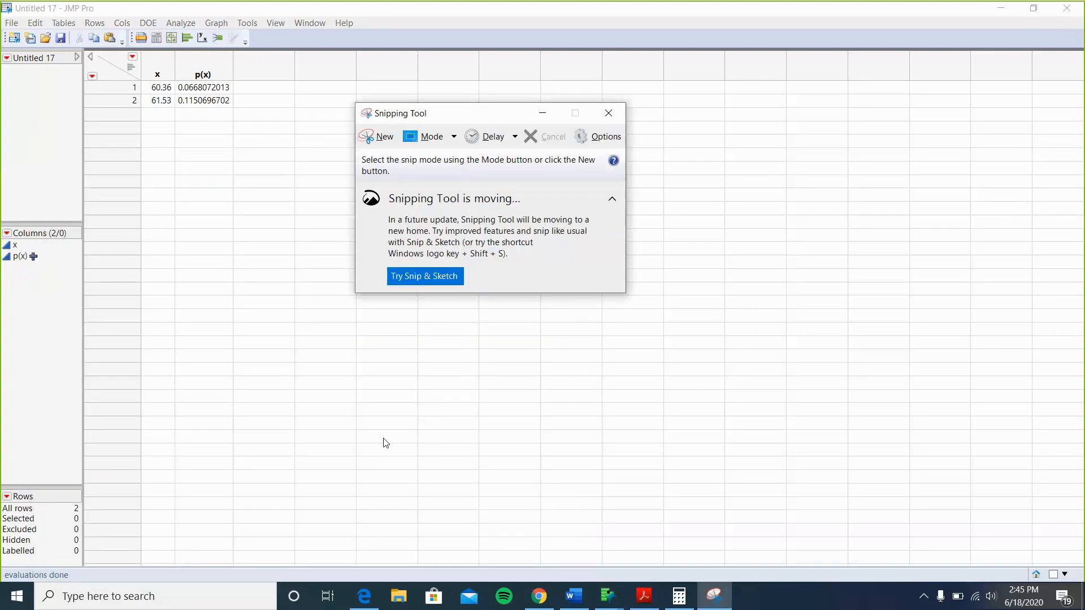
click(381, 137)
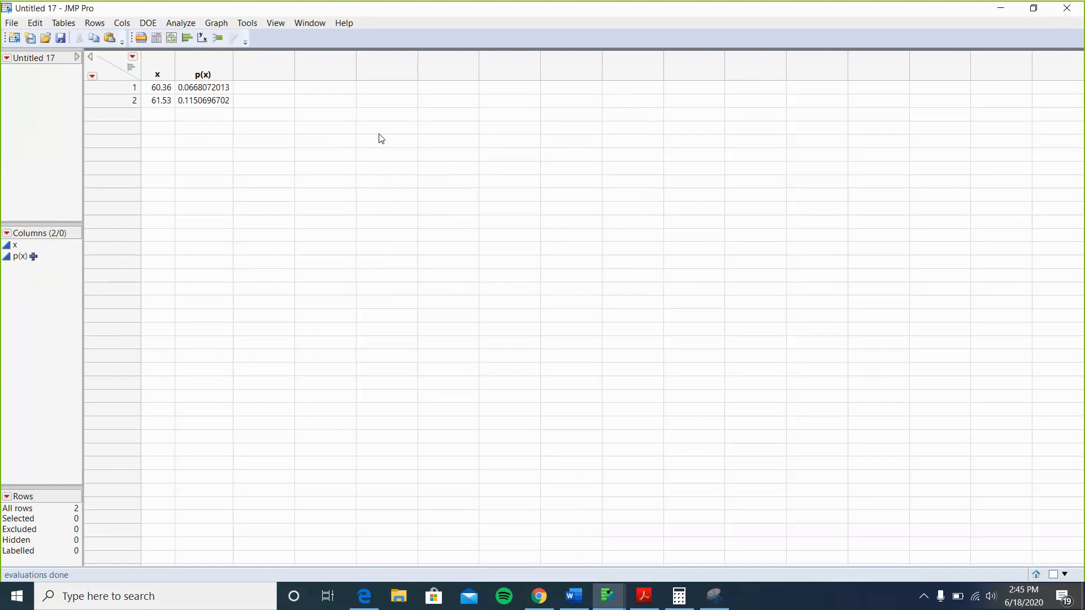
drag(83, 46, 241, 127)
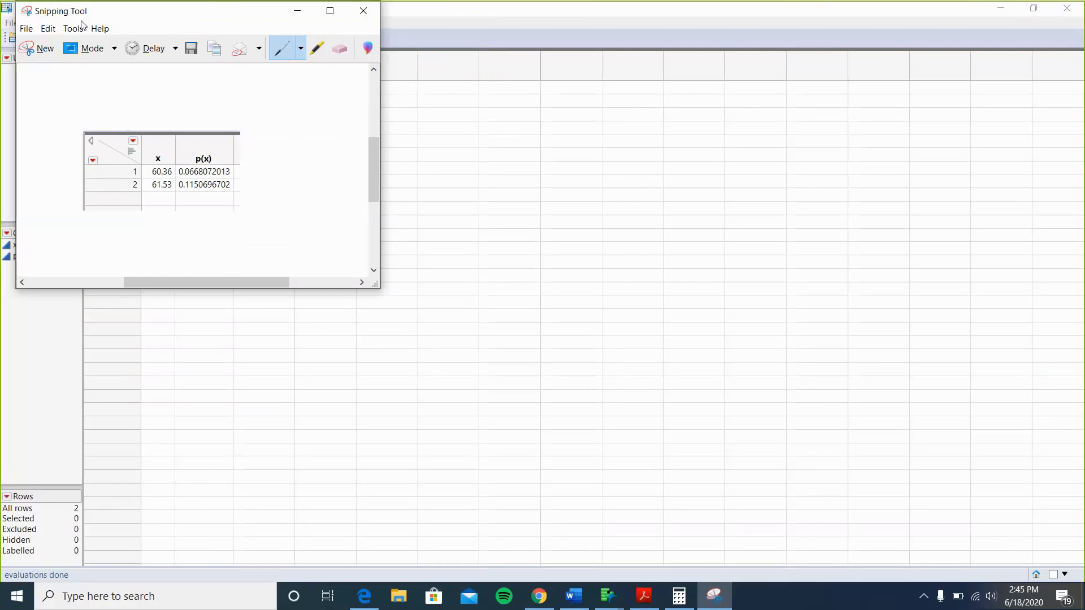
right_click(169, 179)
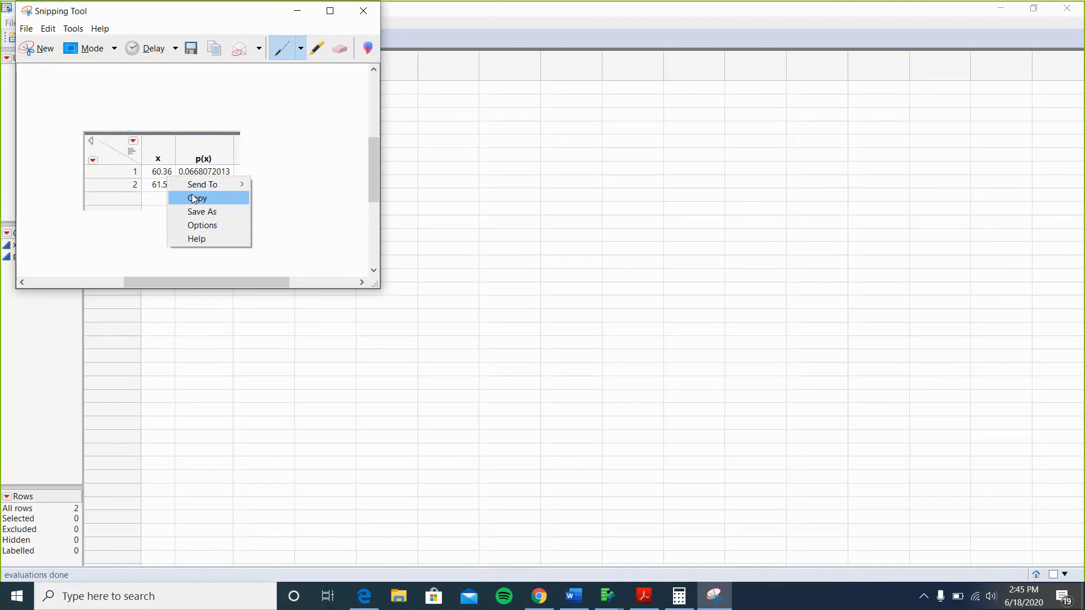
click(191, 198)
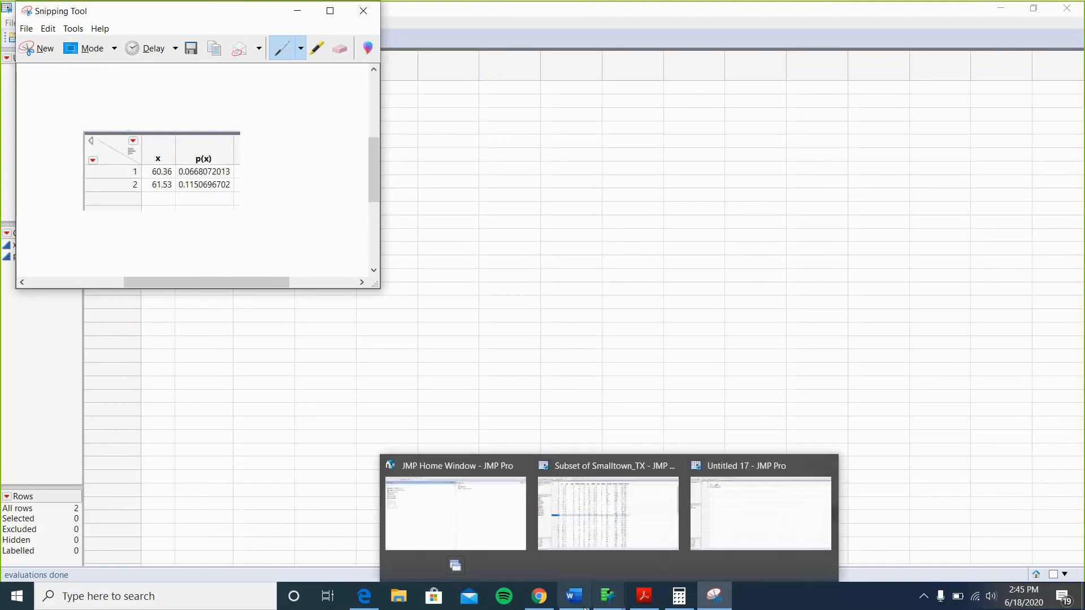
Switch to the Word document and paste the table snip below the X2 calculation, leaving a blank line between them
click(576, 534)
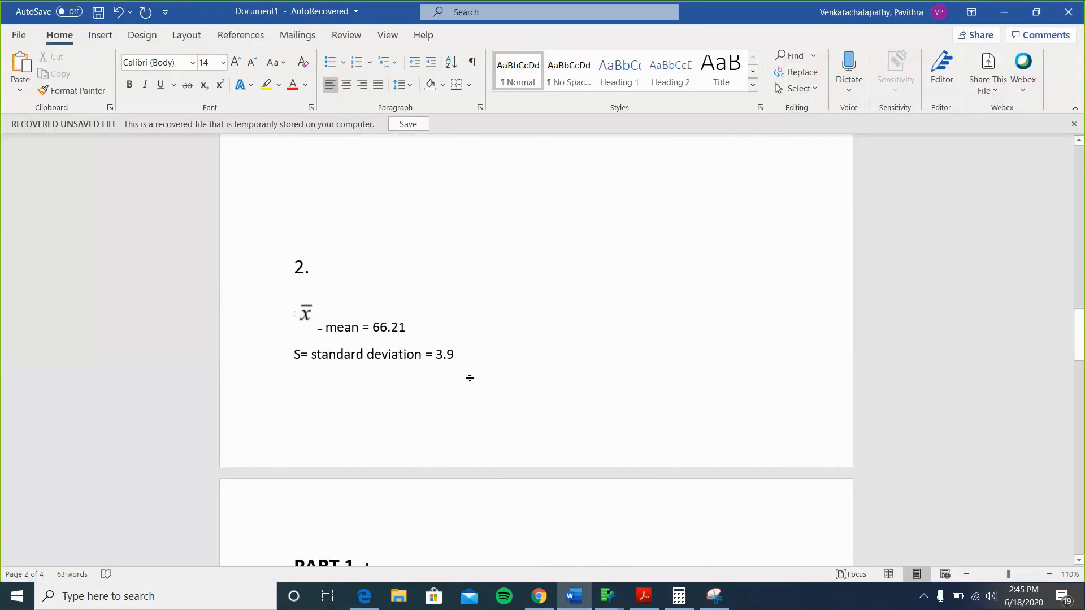
scroll(469, 378, down, 6)
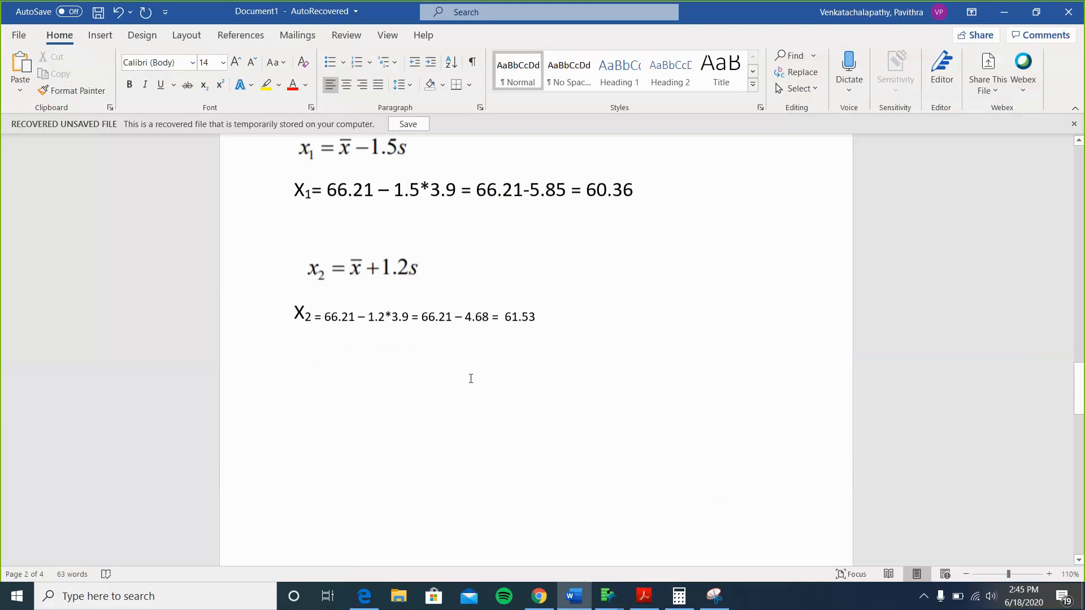
click(563, 319)
key(Return)
key(Return)
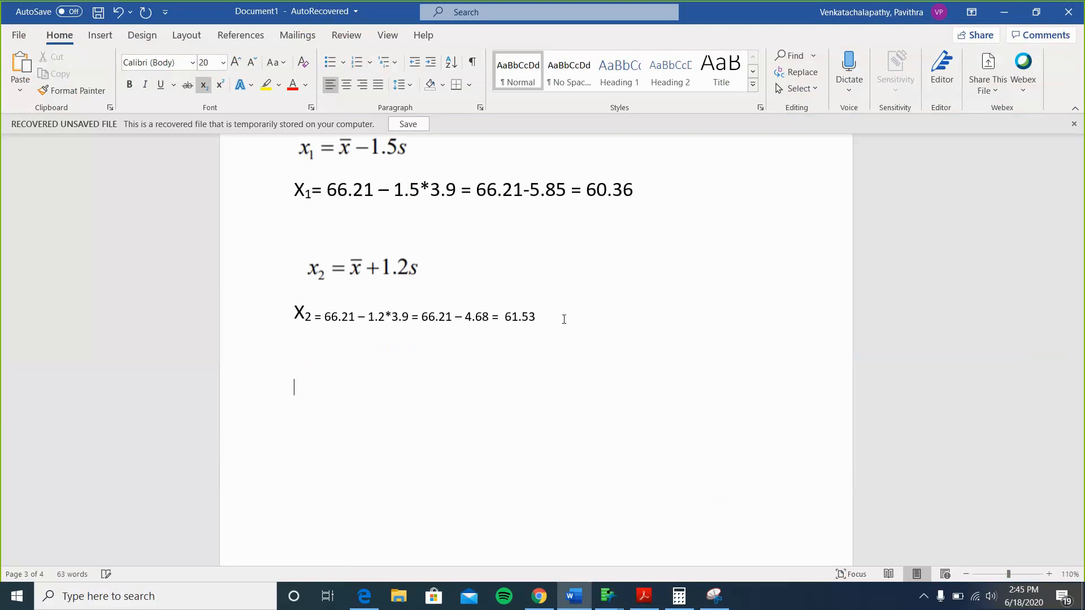
key(ctrl+v)
scroll(560, 316, down, 3)
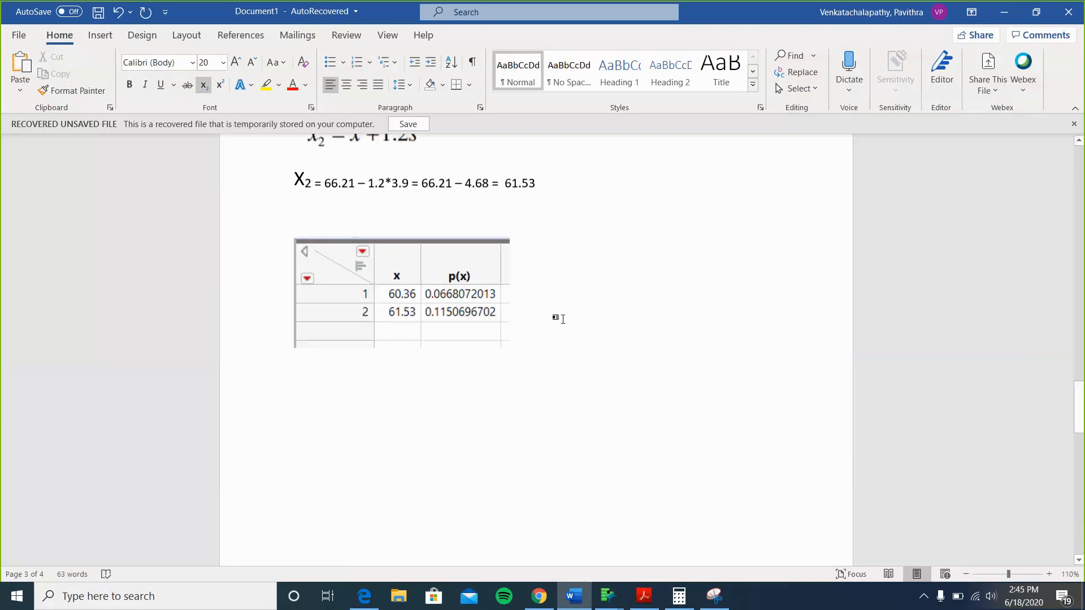
Write "P(x1) = 0.0668" below the pasted table image, with the 1 as a subscript
click(310, 396)
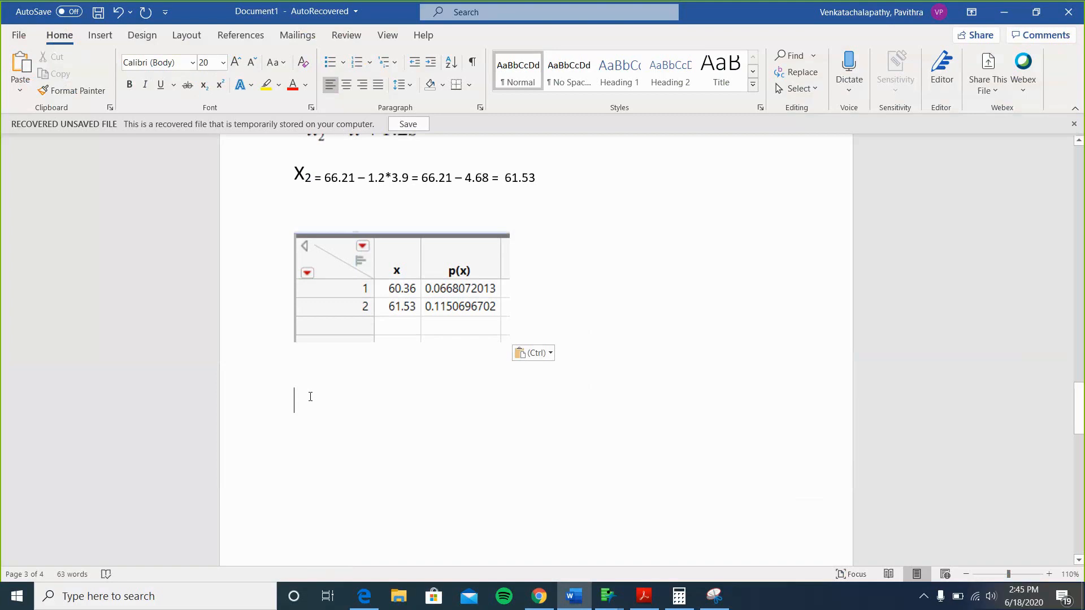
text(P())
text(x)
click(205, 84)
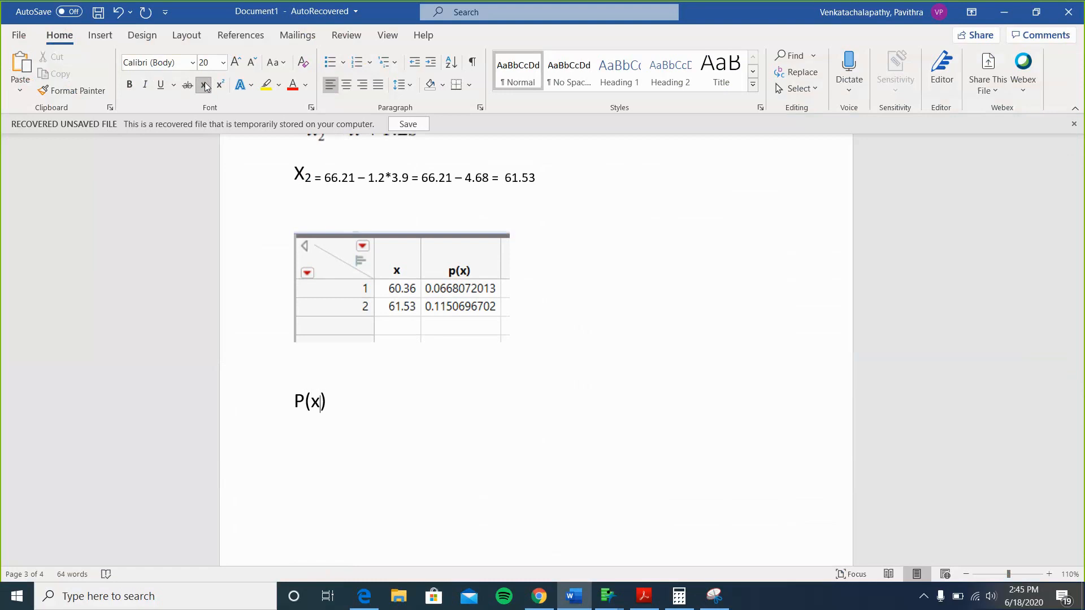
text(1)
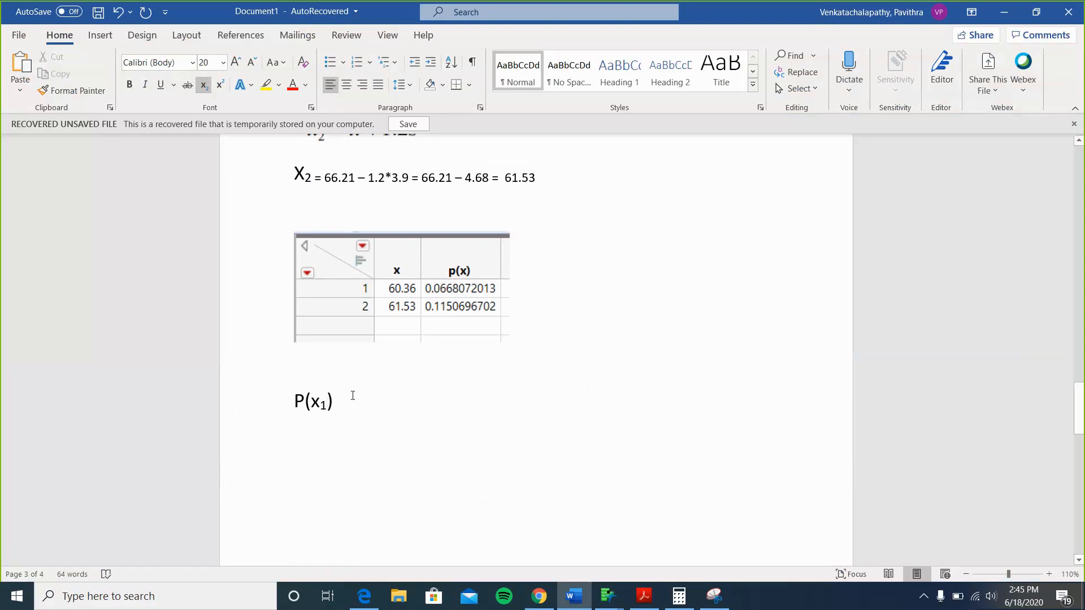
key(ctrl+equal)
text(= )
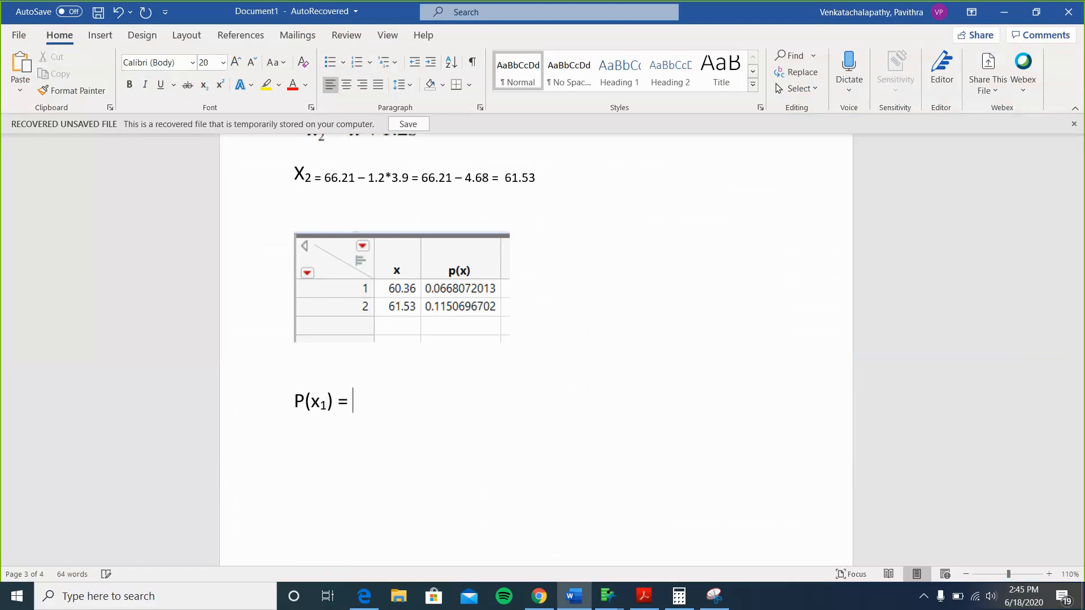
text(0.0668)
key(Return)
Add the line "P(x2) =0.1150" below the first probability, with the 2 as a subscript
text(P())
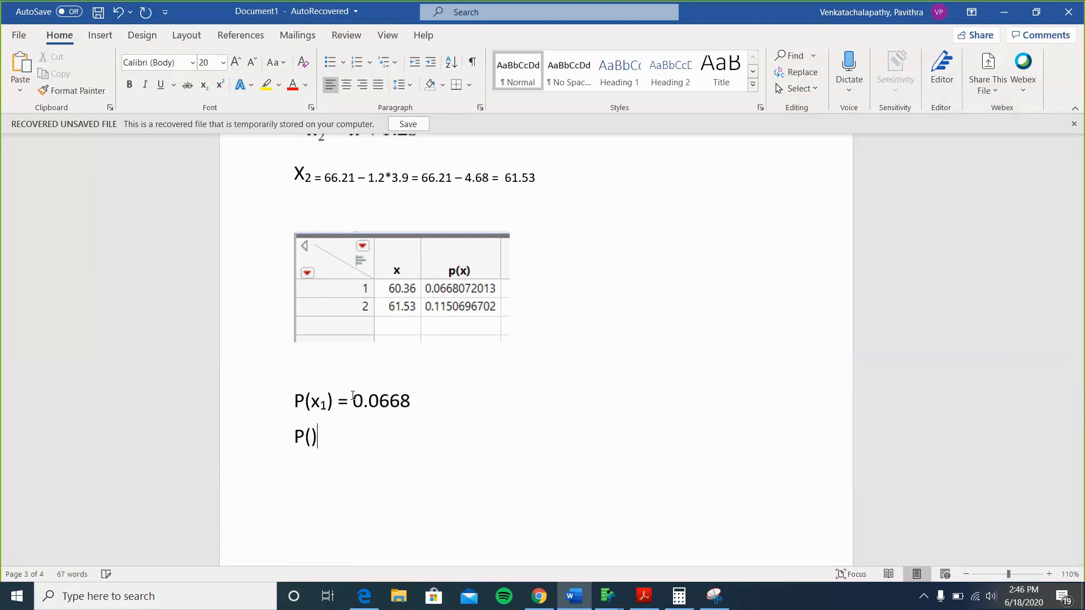
key(Left)
text(x)
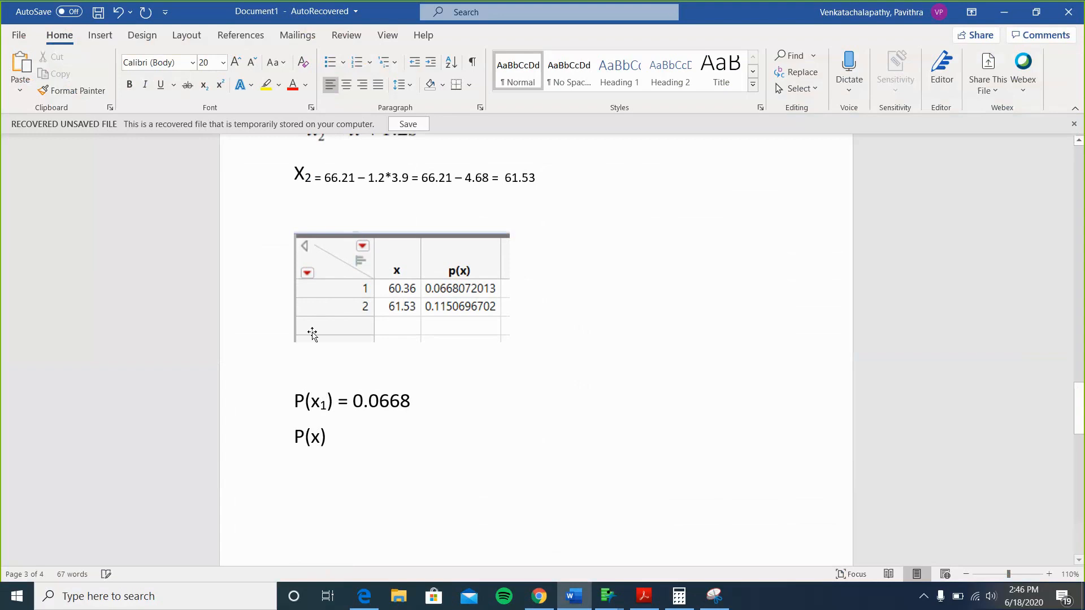
click(203, 94)
text(2)
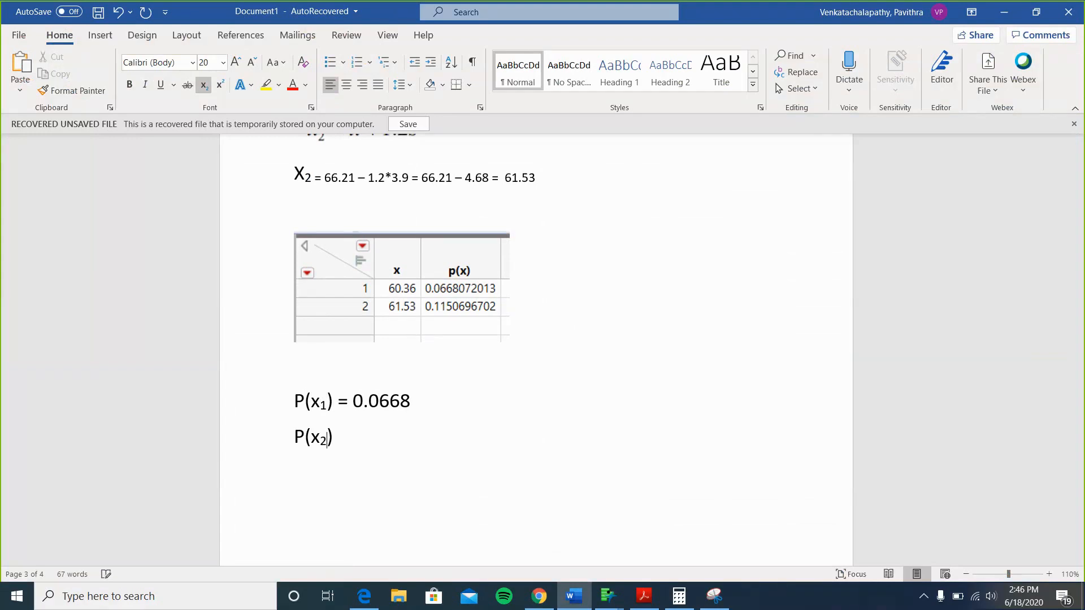
click(345, 432)
text(=0.1150)
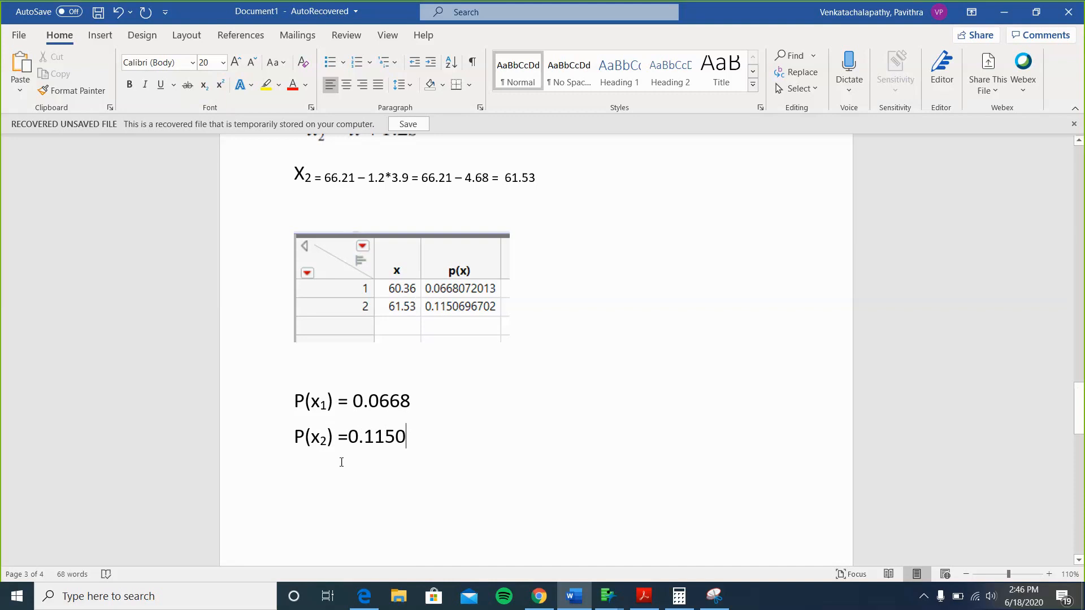
Add a third line with the expression "P(x1<x<x2)", setting the 1 and the 2 as subscripts
key(Return)
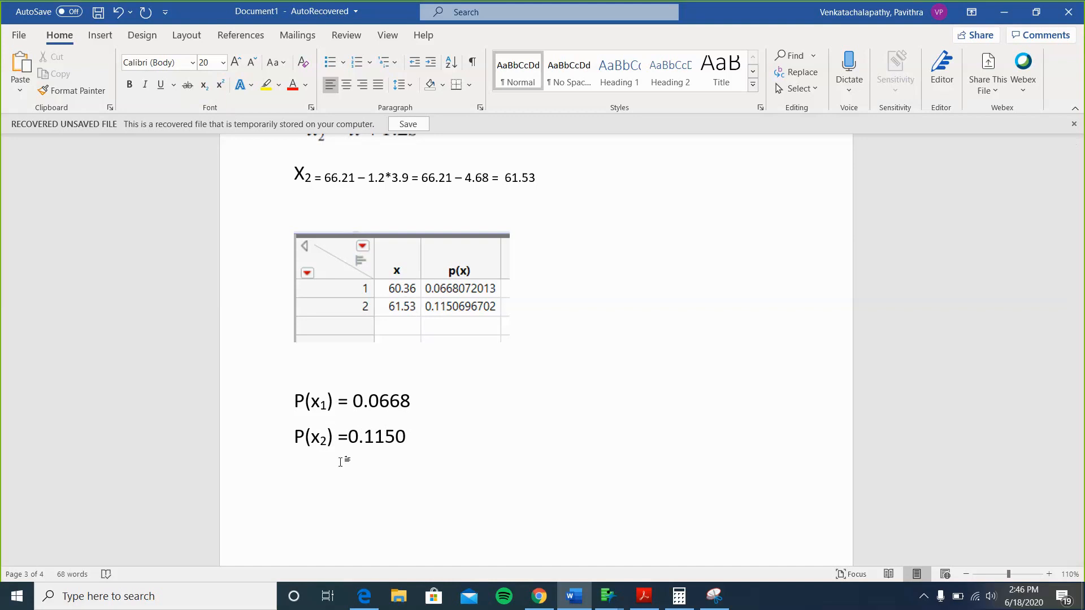
text(P())
key(Left)
text(x)
key(Left)
text(<)
key(Left)
text(x)
click(204, 85)
text(1)
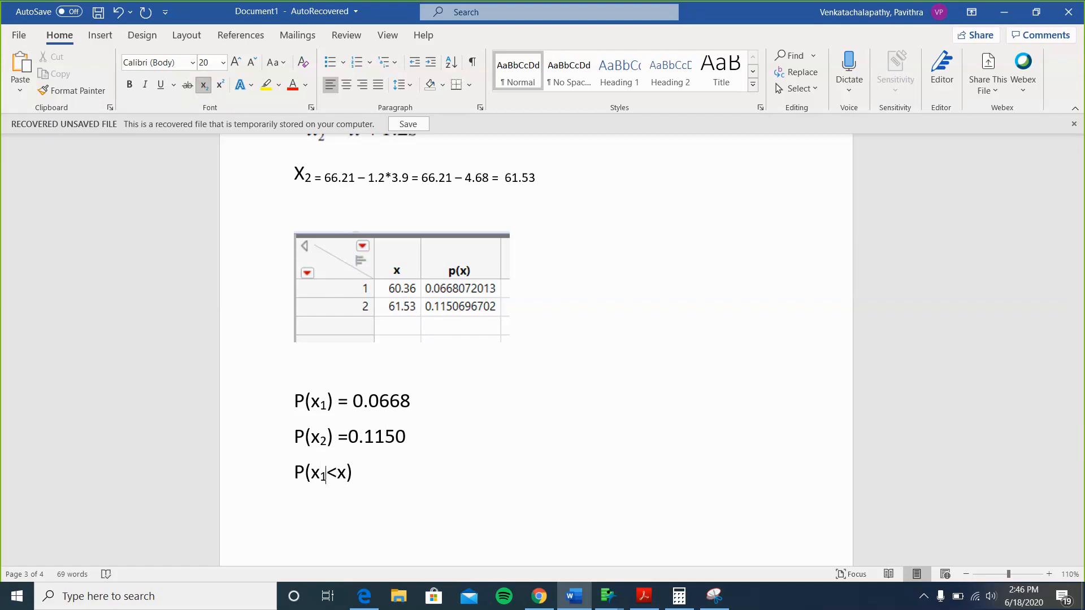
click(347, 473)
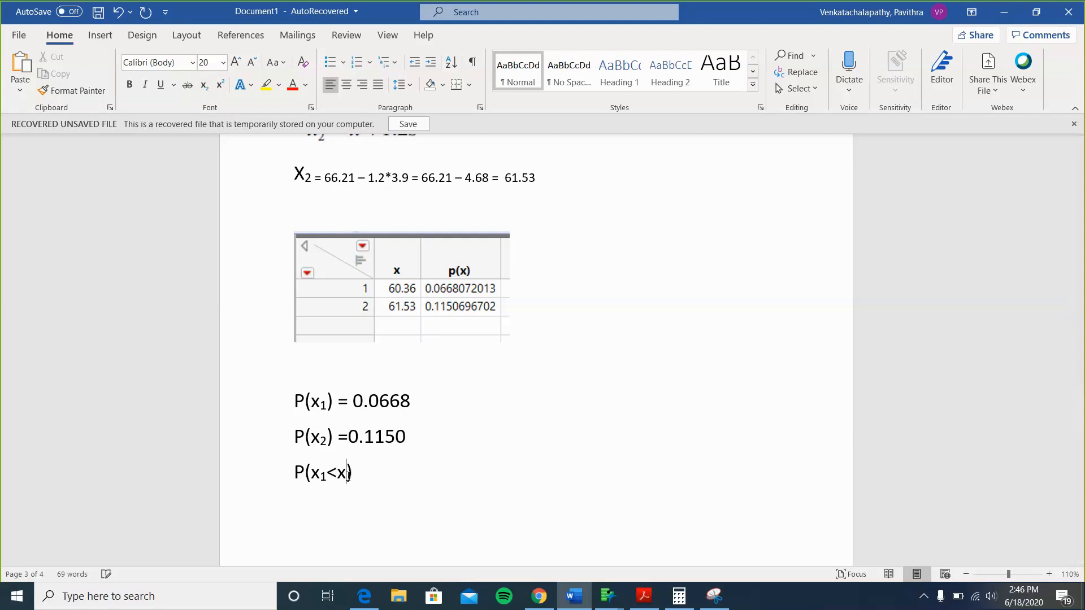
text(<x)
key(ctrl+equal)
text(2)
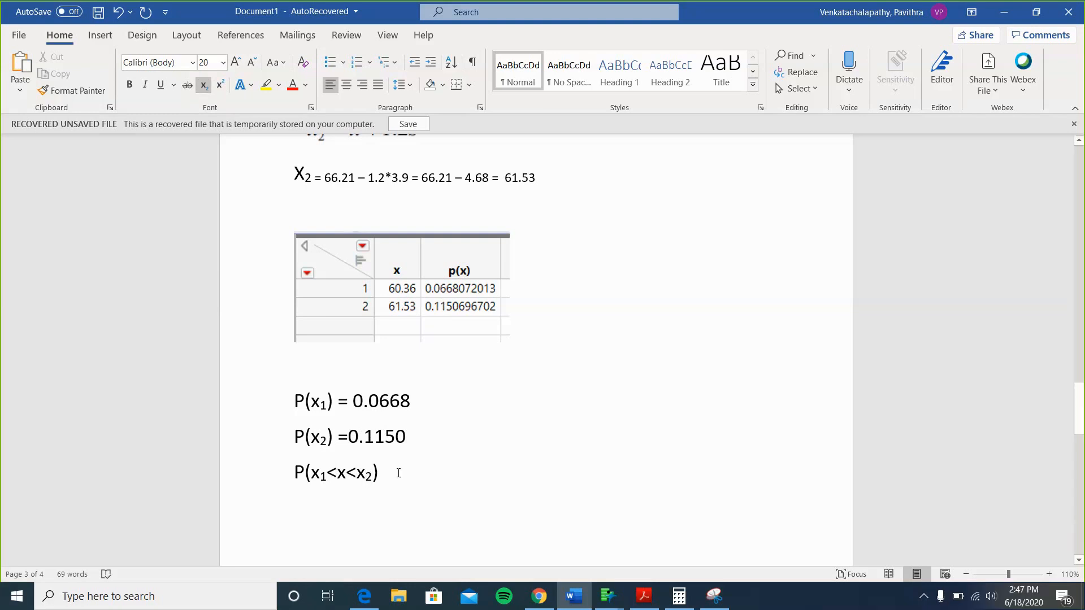
Complete the interval probability line with "= 0.1150." after the expression
key(Right)
text(= )
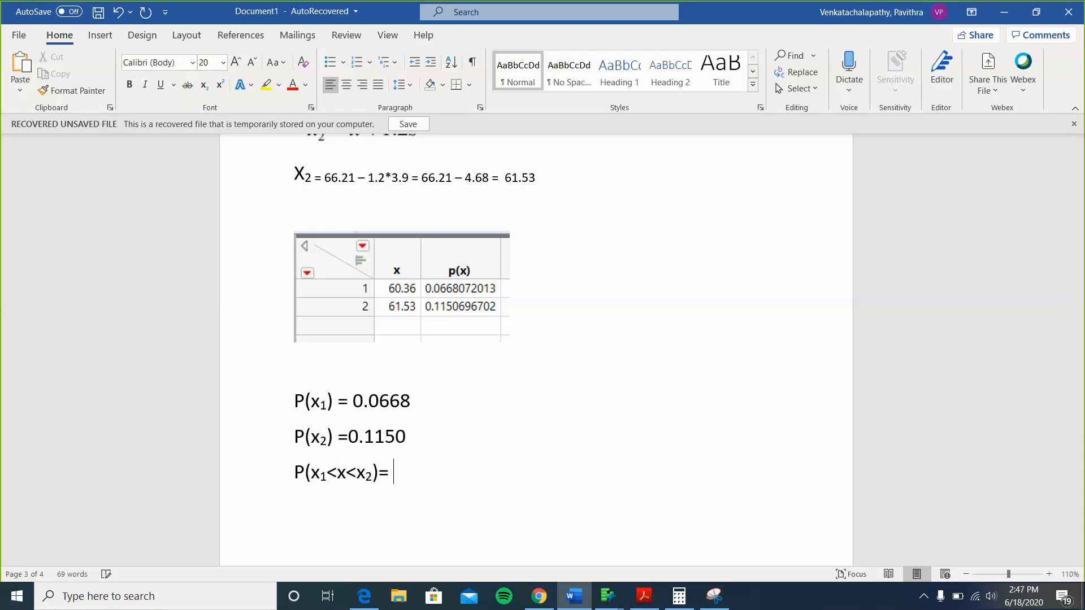
text(0.1152)
key(BackSpace)
text(0)
key(BackSpace)
text(.)
Add the heading "Method 2:" at the start of the next page, followed by a new line
key(Return)
key(Return)
key(Return)
key(Return)
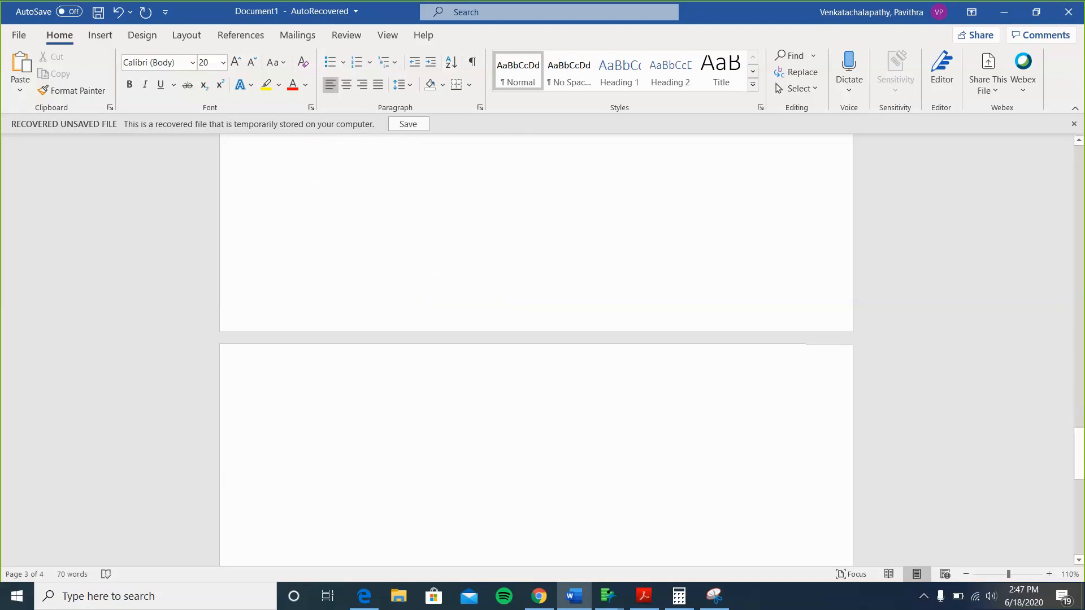
text(method)
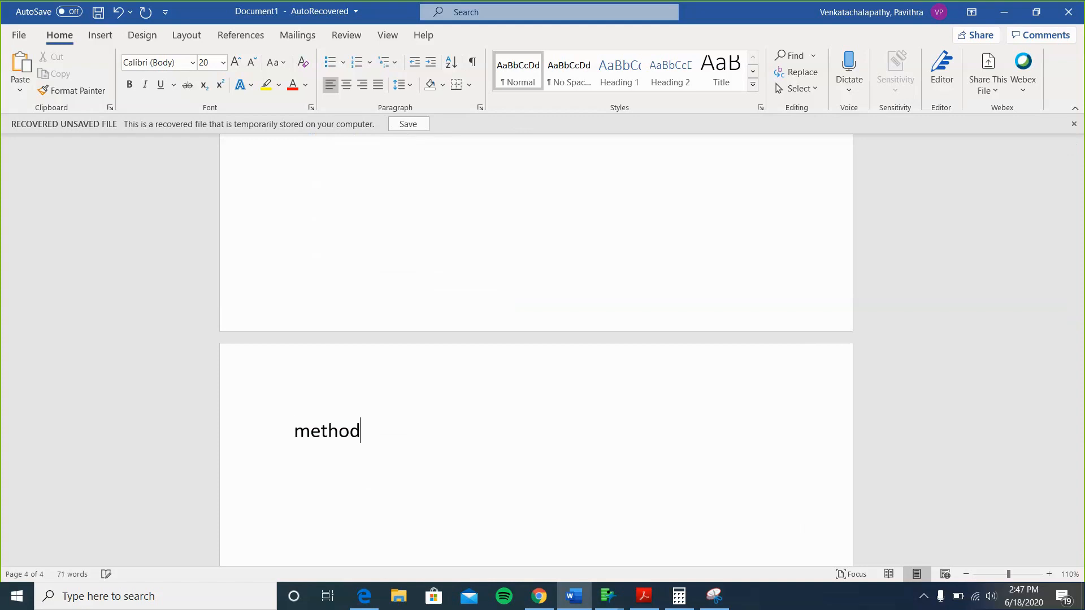
text( 2)
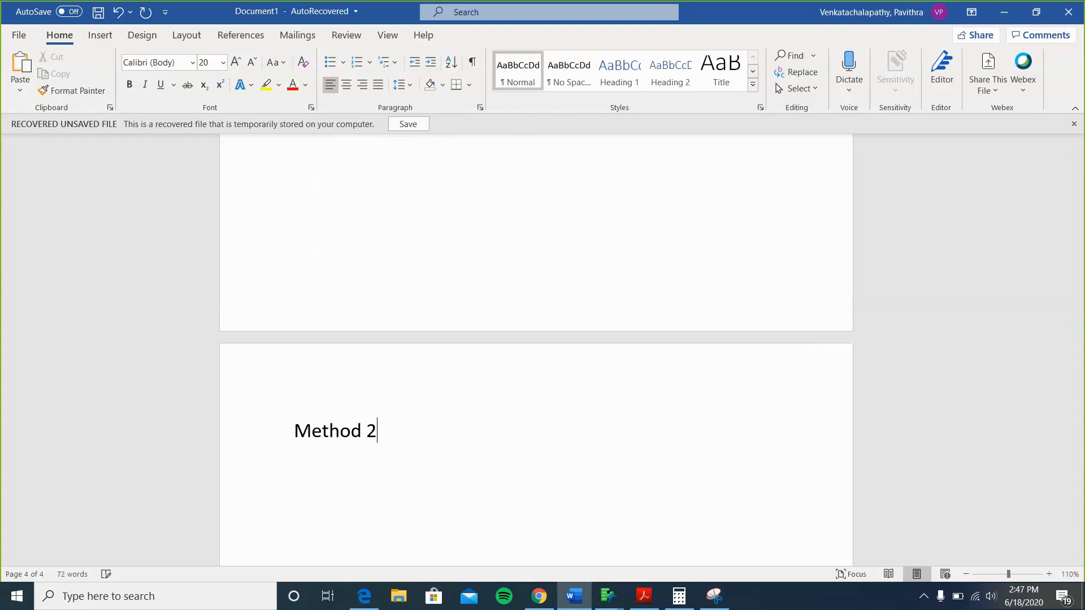
text(:)
key(Return)
Copy the mean = 66.21 and standard deviation = 3.9 lines from section 2 and paste them under the Method 2 heading
scroll(535, 350, up, 20)
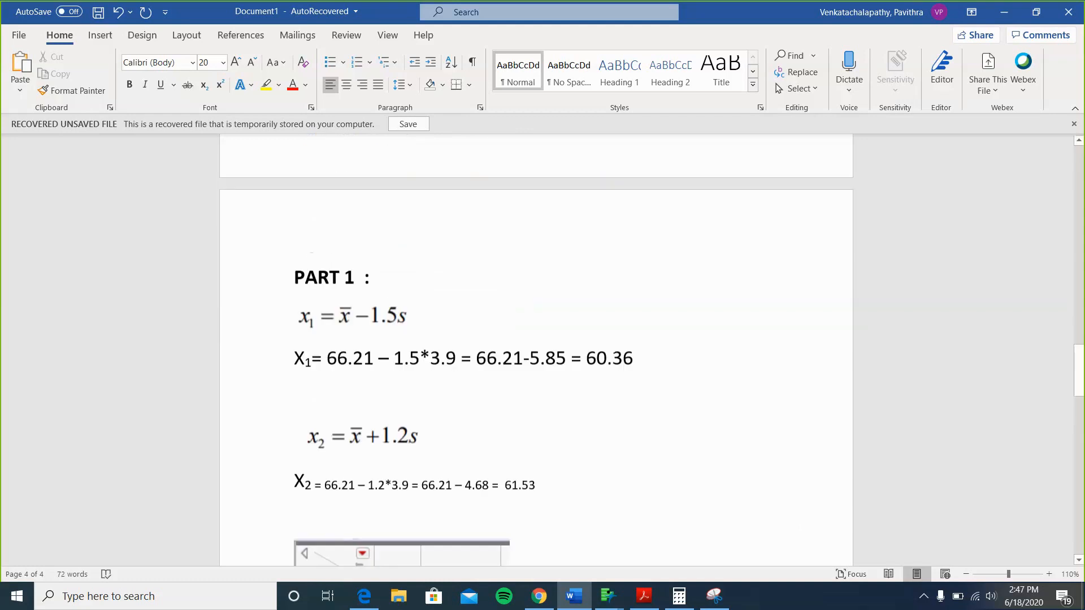
scroll(300, 431, down, 8)
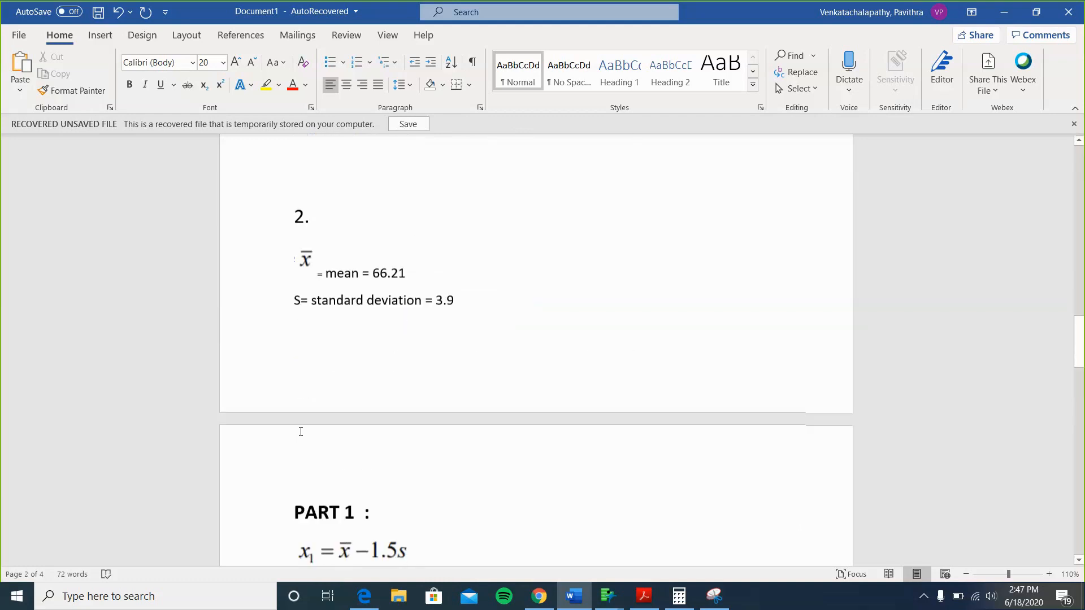
drag(462, 306, 269, 259)
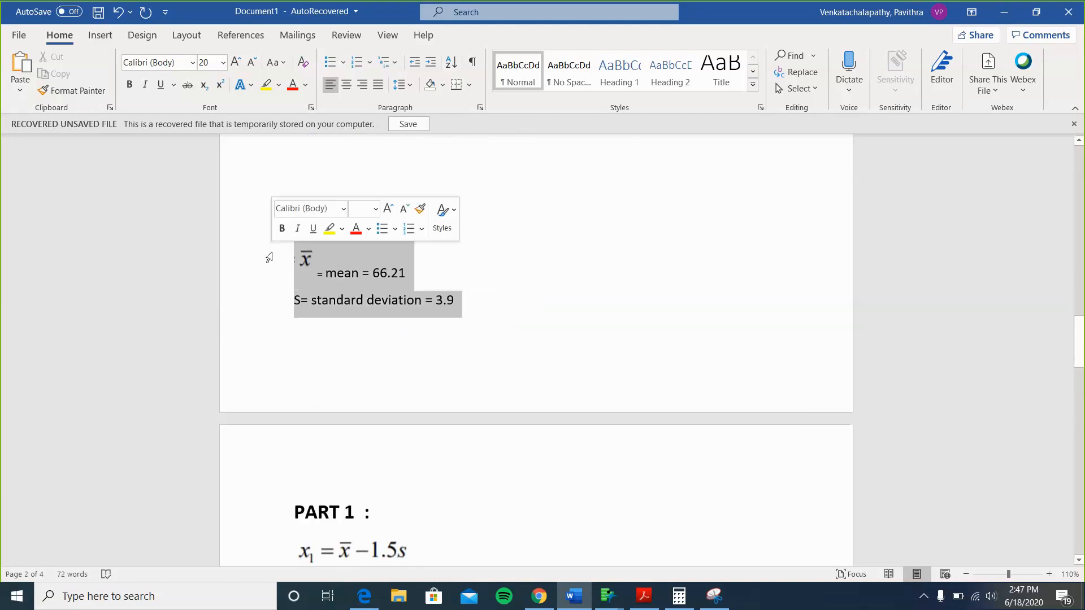
key(Delete)
key(ctrl+z)
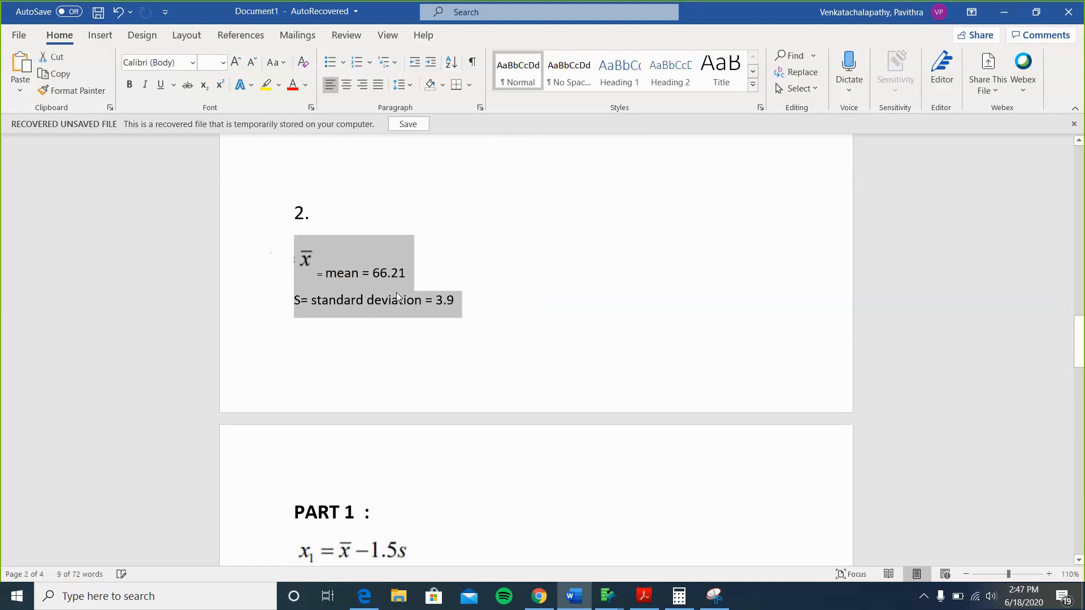
scroll(394, 292, down, 15)
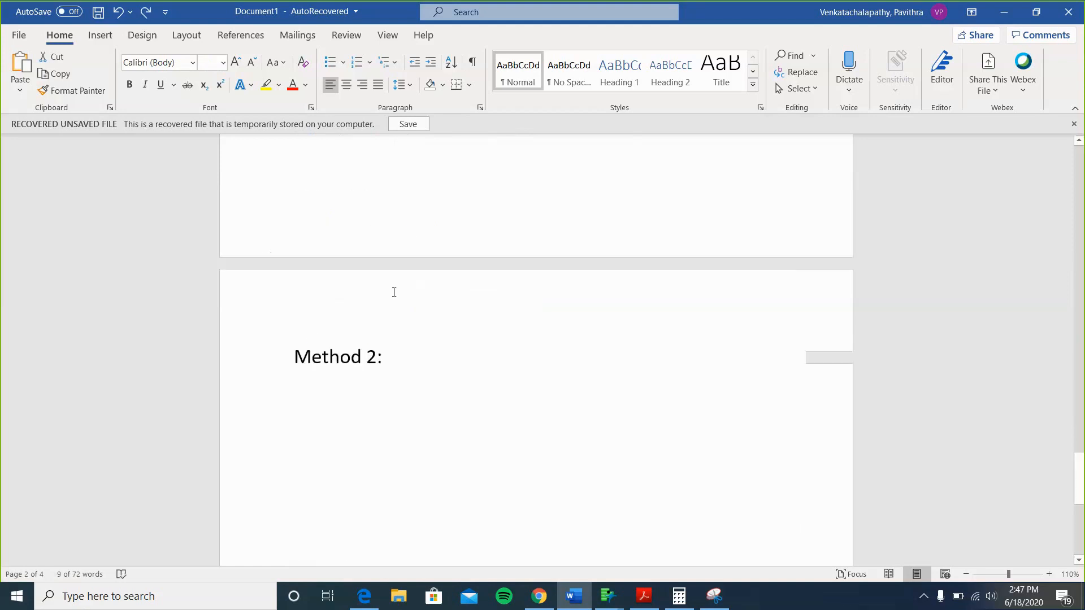
key(ctrl+x)
click(314, 279)
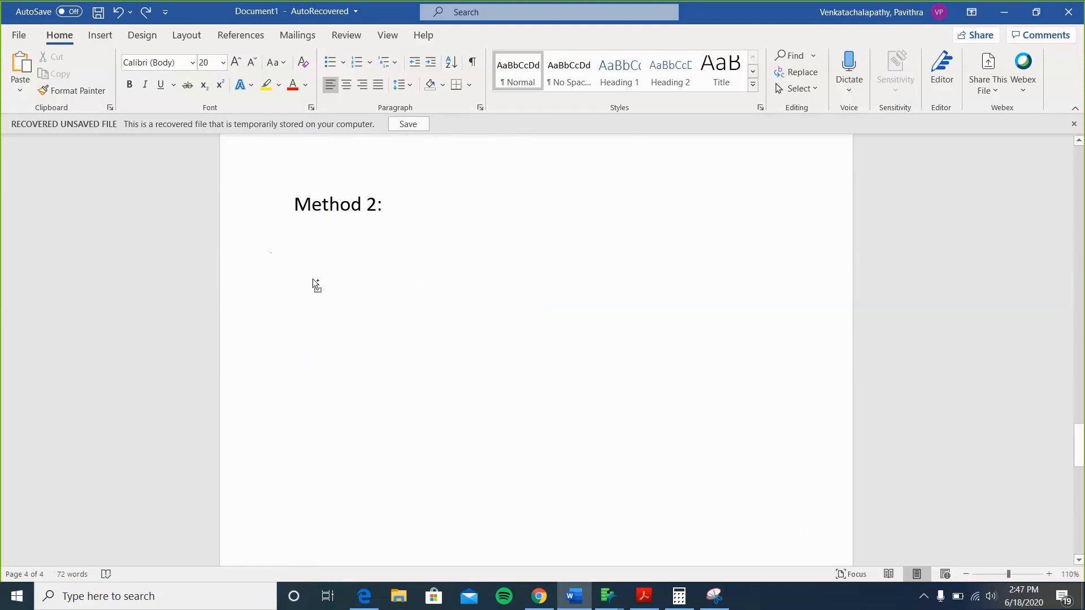
key(ctrl+v)
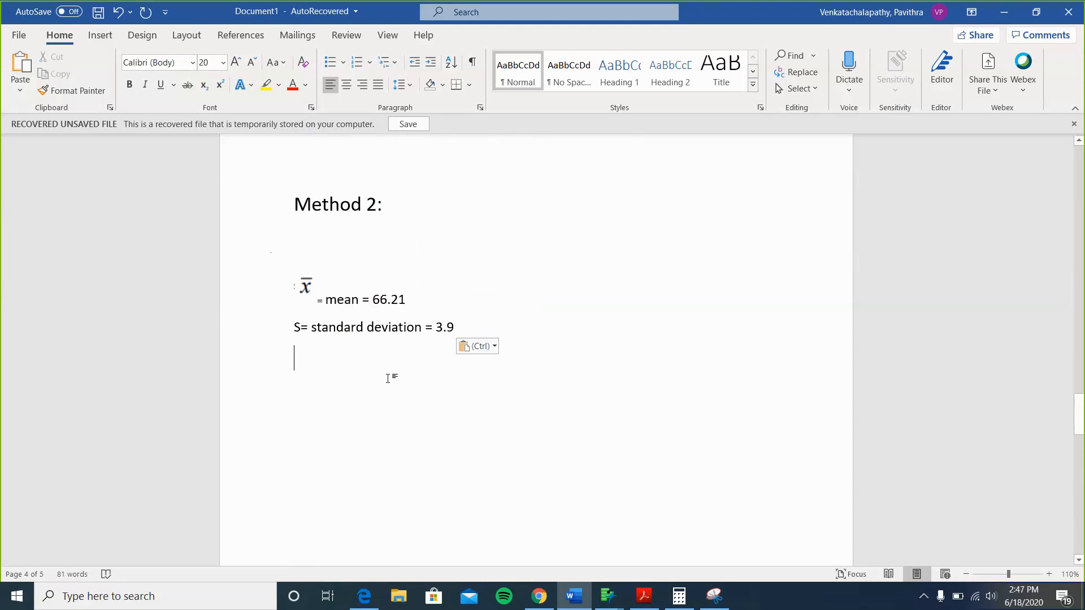
Add the line "Simulation for 10000 rows." below the Method 2 standard deviation line, followed by two new lines
scroll(387, 377, up, 6)
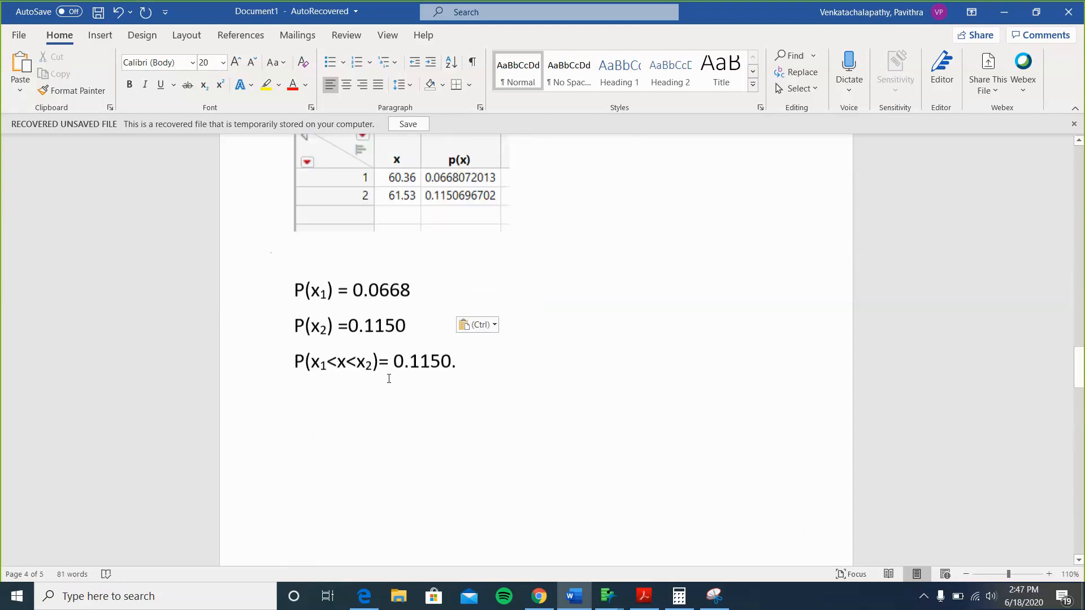
scroll(389, 378, up, 6)
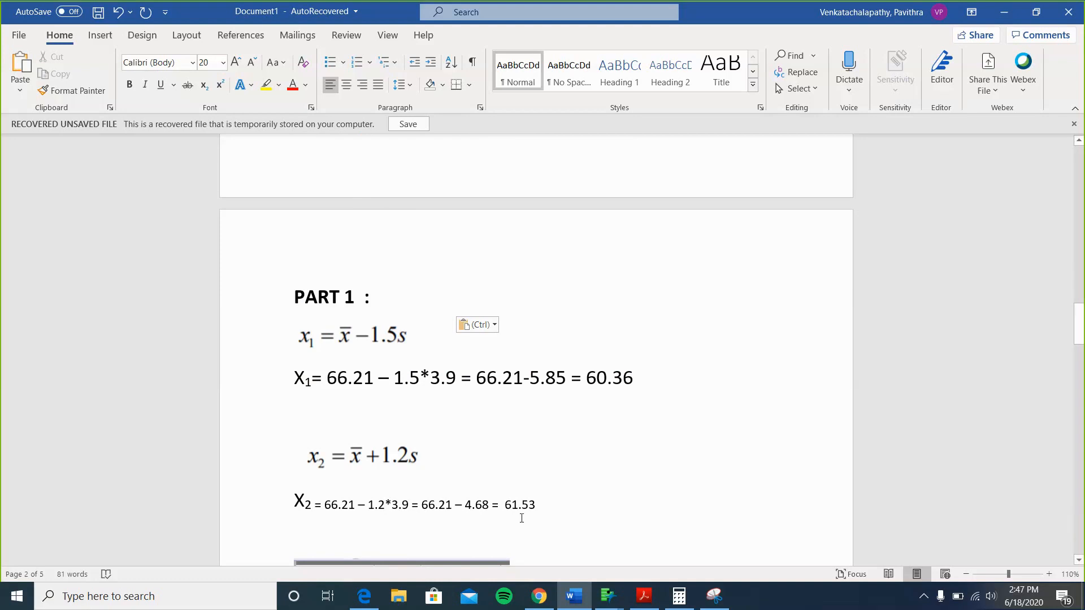
scroll(620, 451, down, 15)
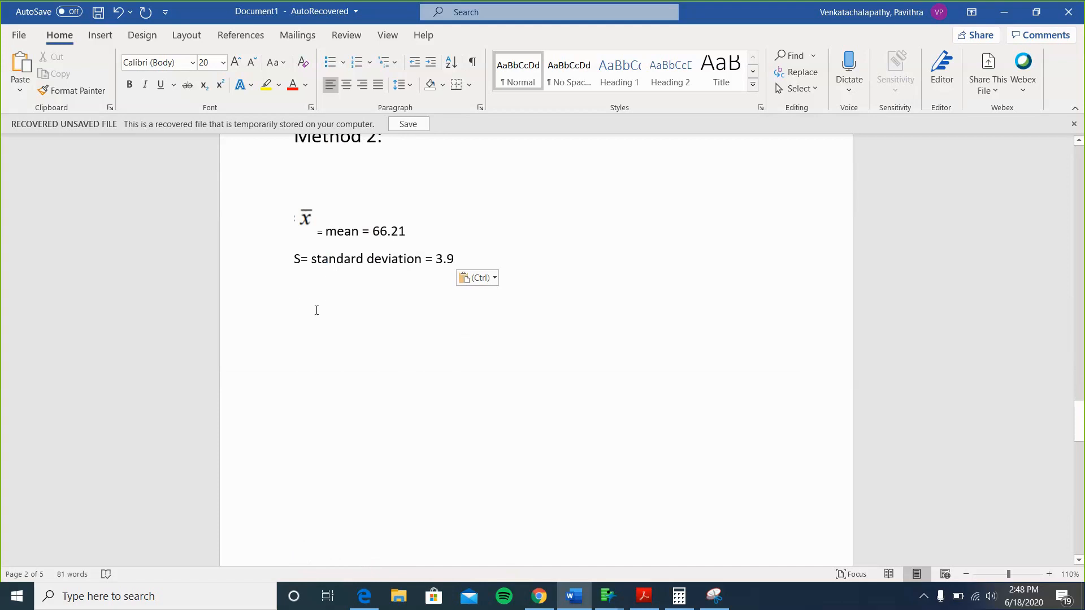
text(simulation)
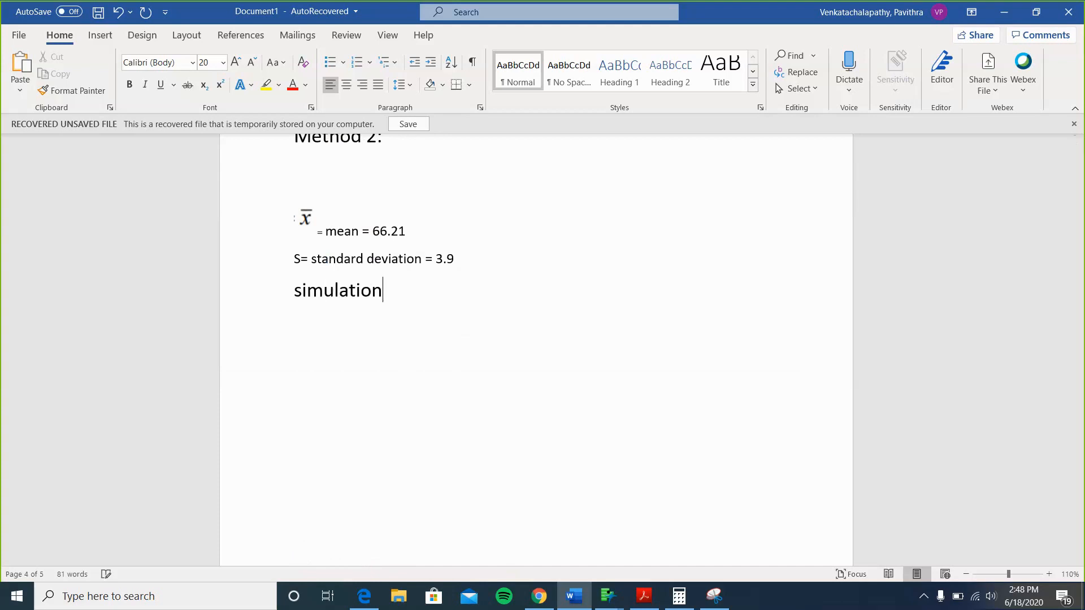
text( for 10000)
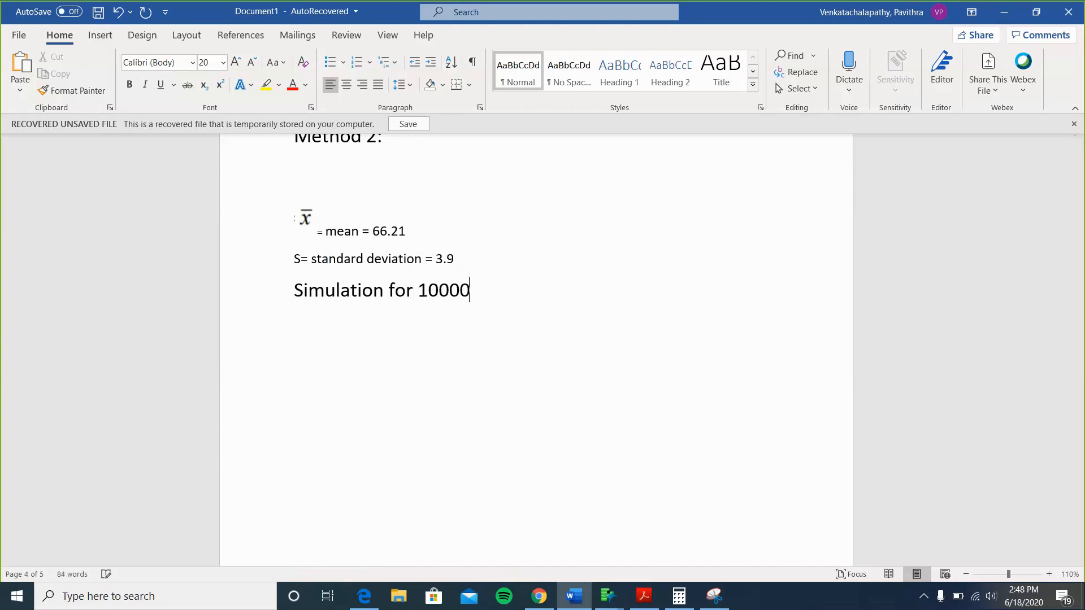
text( rows.)
key(Return)
key(Return)
Switch to the Subset of Smalltown_TX window in JMP, create a new data table and maximize its window
mouse_move(617, 608)
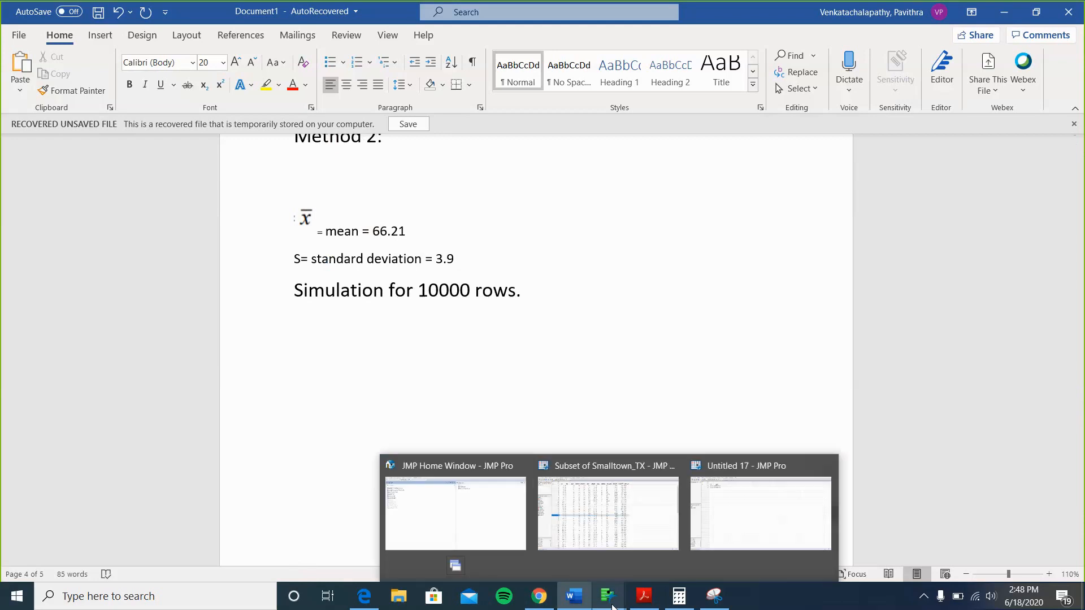
click(615, 535)
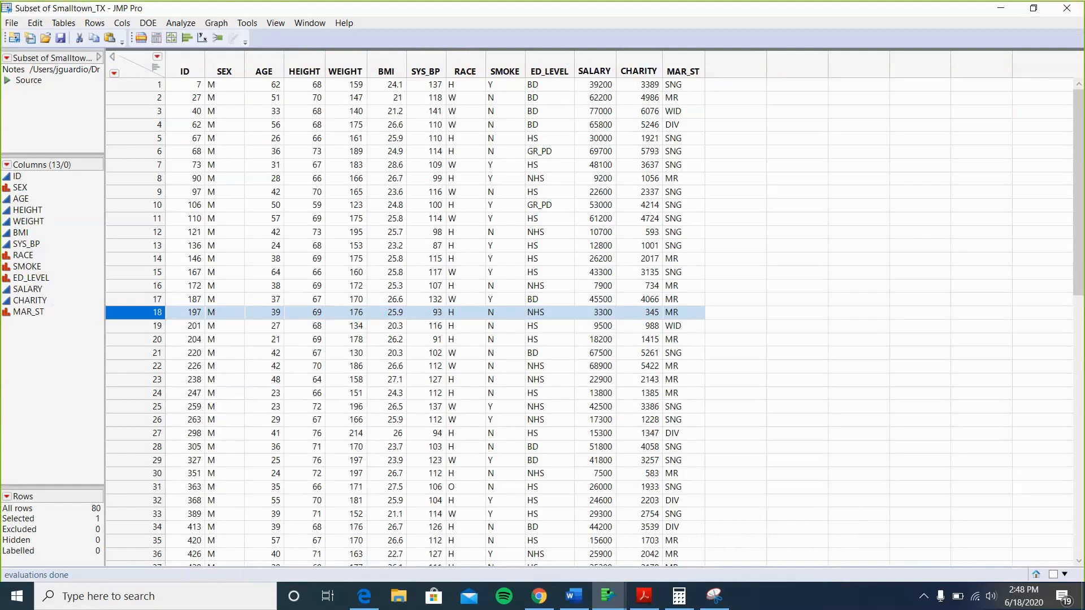
click(11, 23)
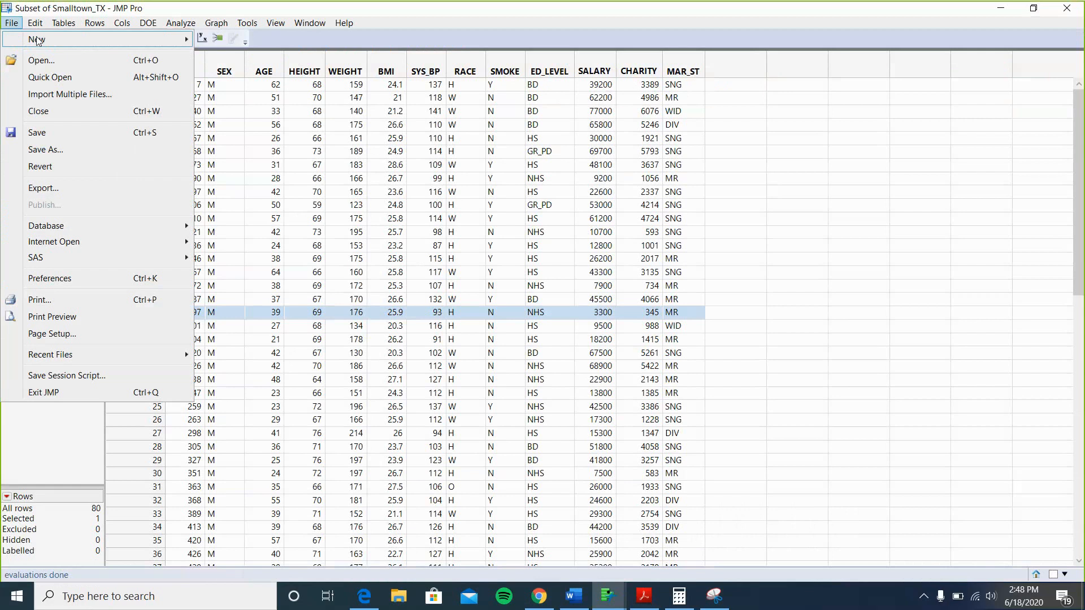
mouse_move(38, 40)
click(262, 40)
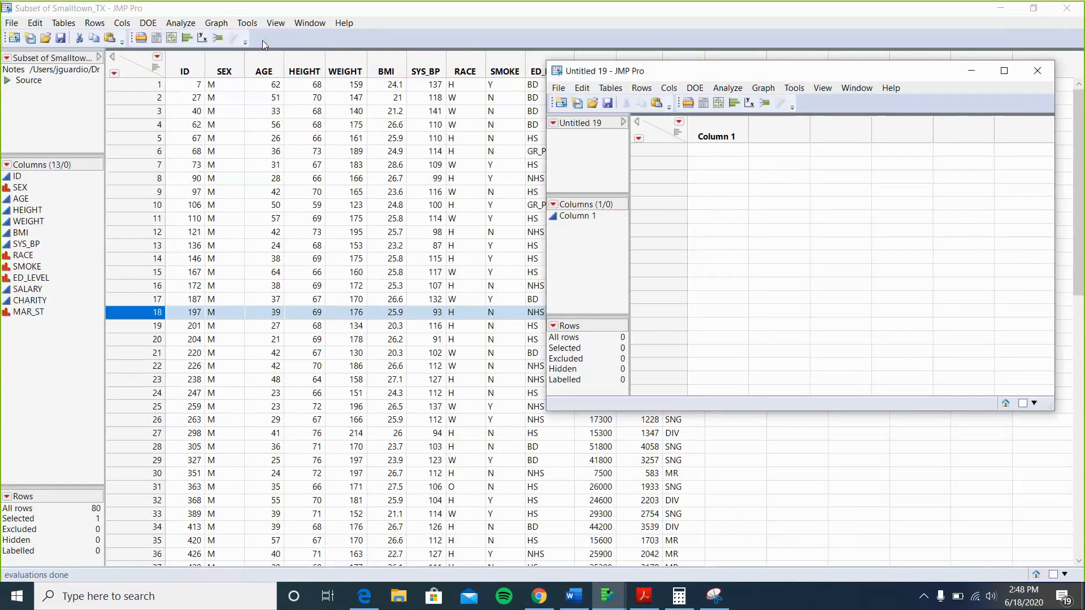
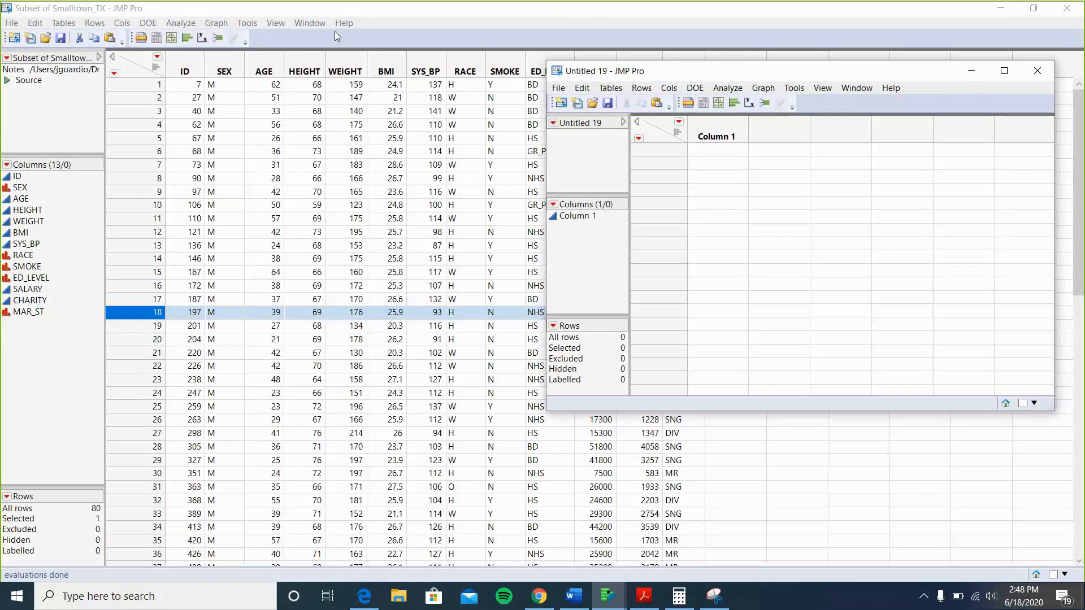
drag(745, 73, 304, 40)
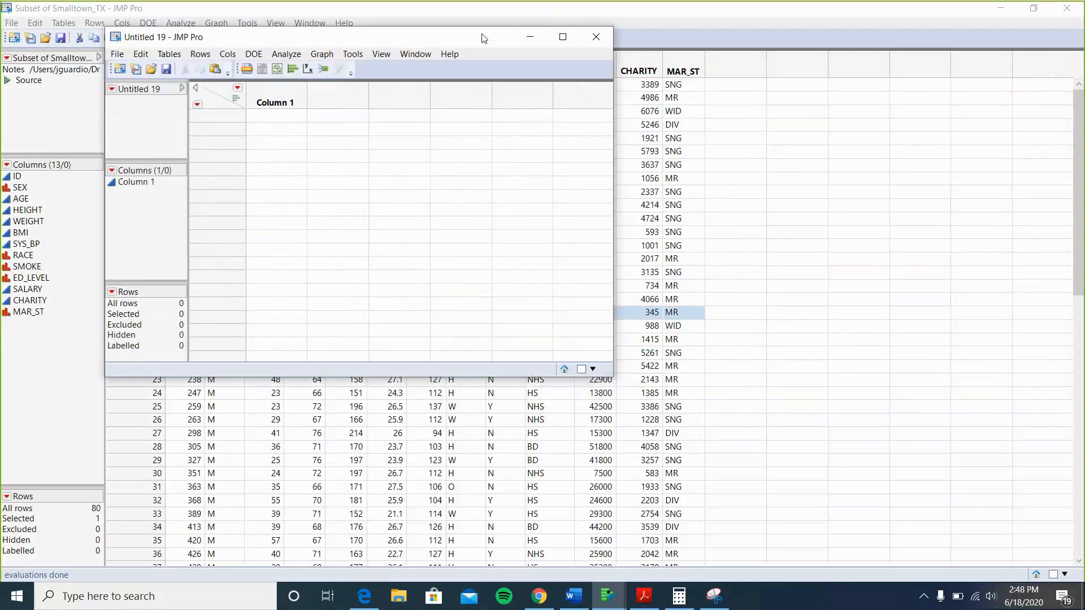
click(561, 36)
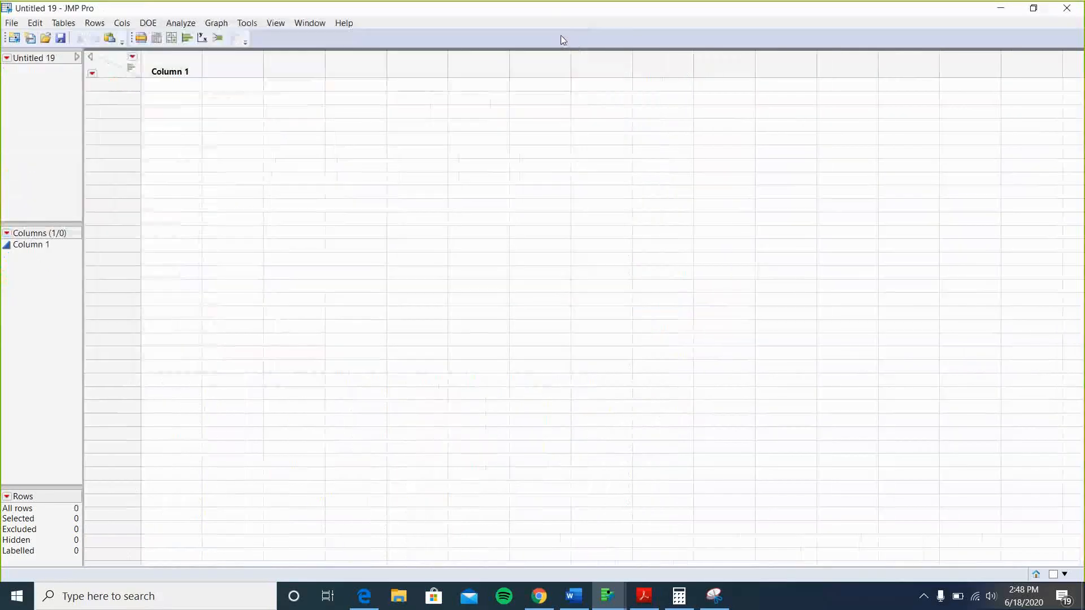
Name the new table's first column x, add a Formula property to it and open the formula for editing
click(179, 73)
right_click(180, 73)
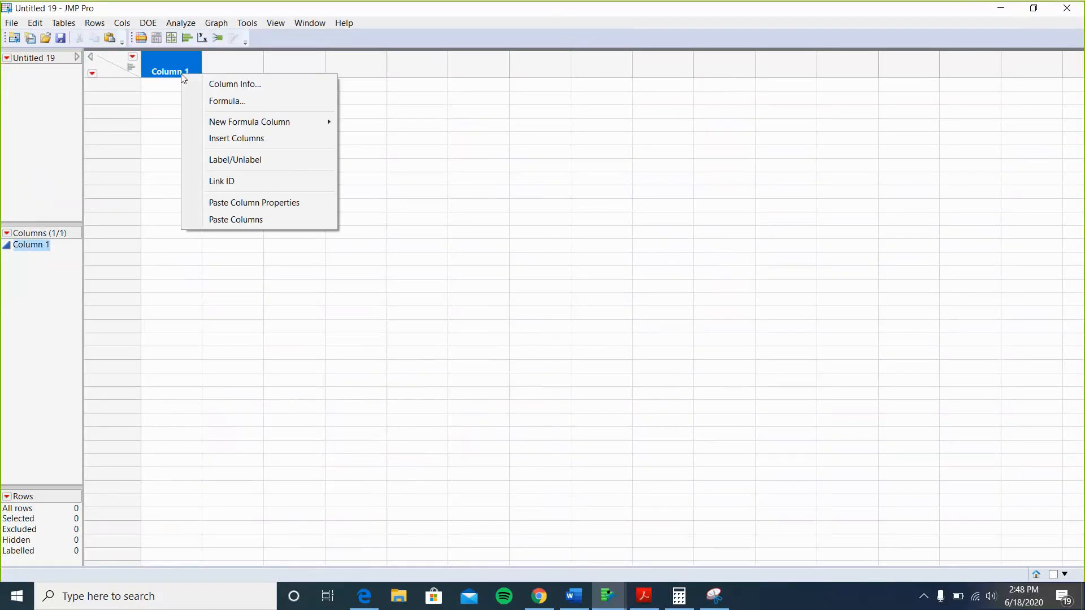
click(198, 83)
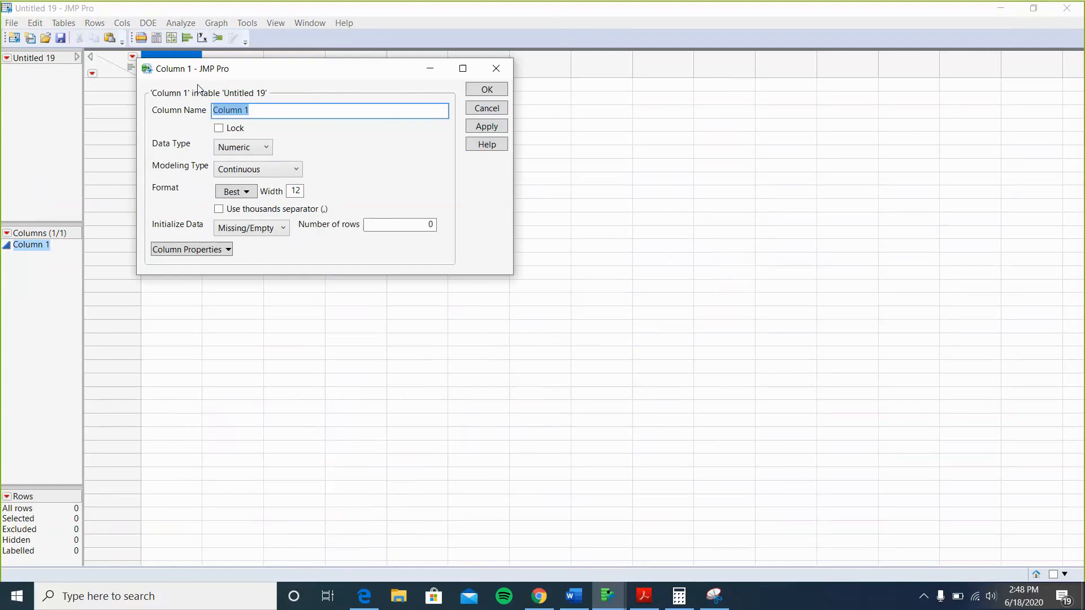
text(x)
click(219, 250)
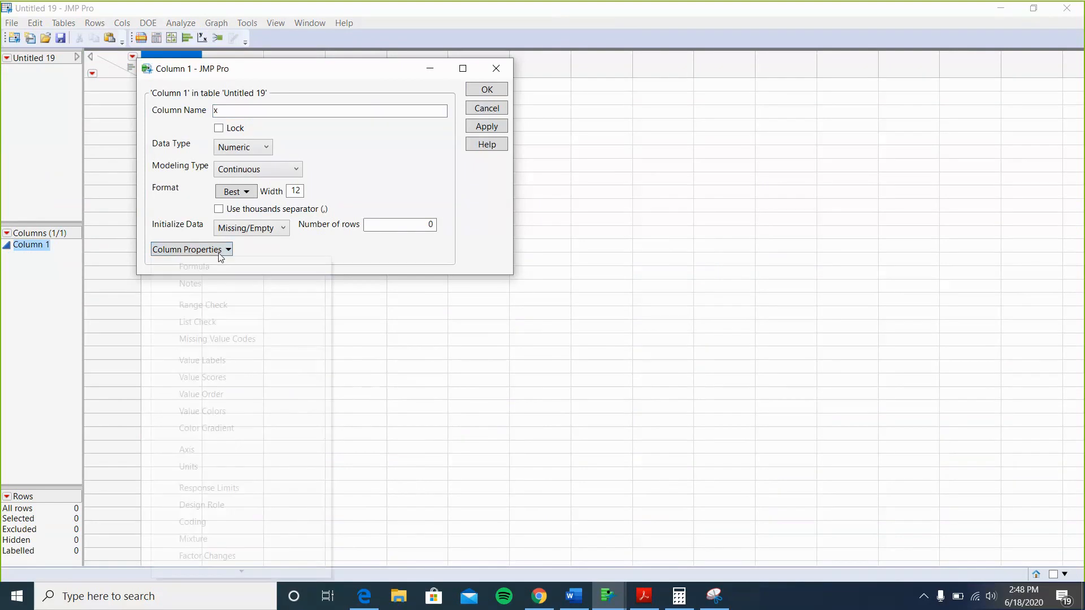
click(216, 266)
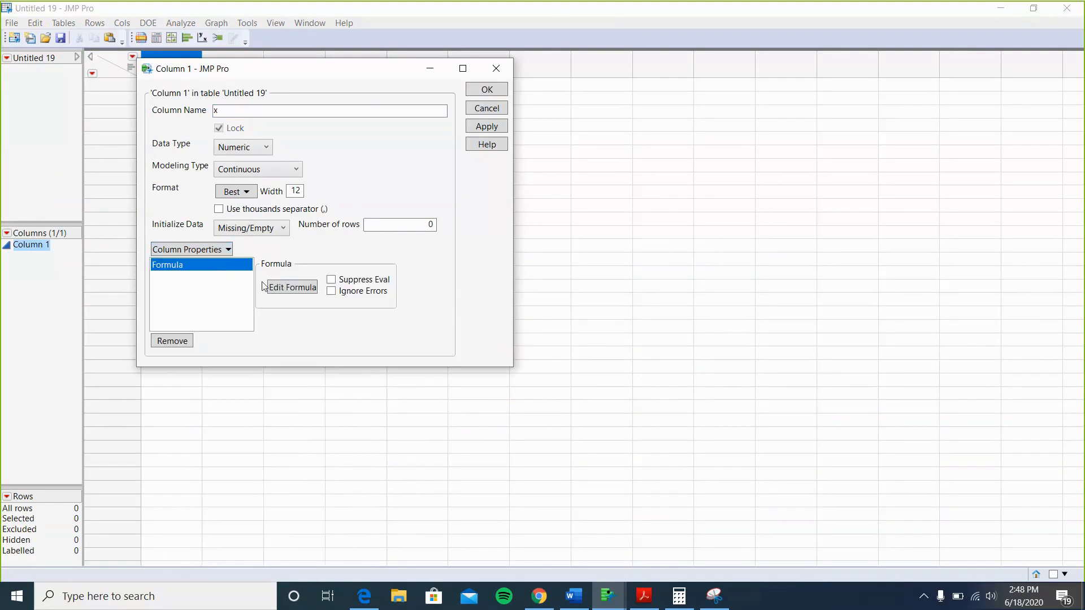
click(283, 289)
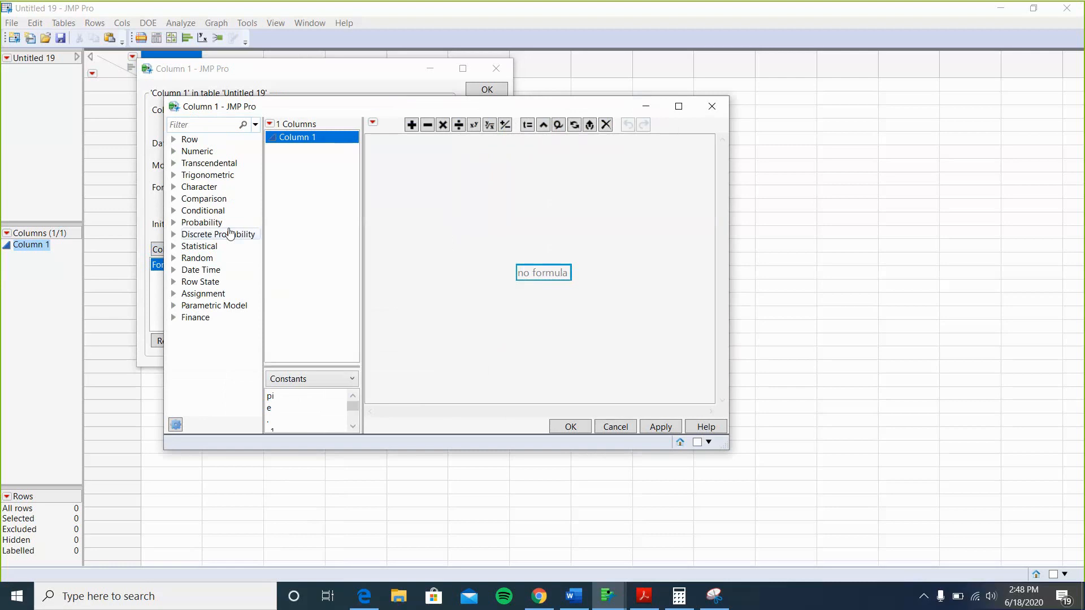
Insert the Random Normal function in the column formula and add the sigma argument after the mean
click(220, 259)
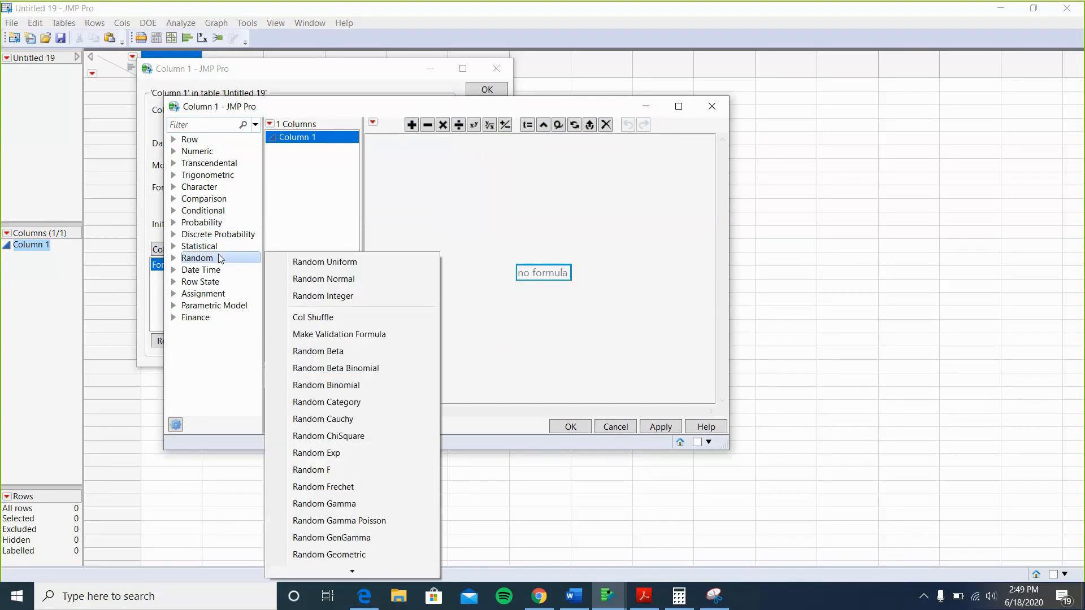
click(305, 279)
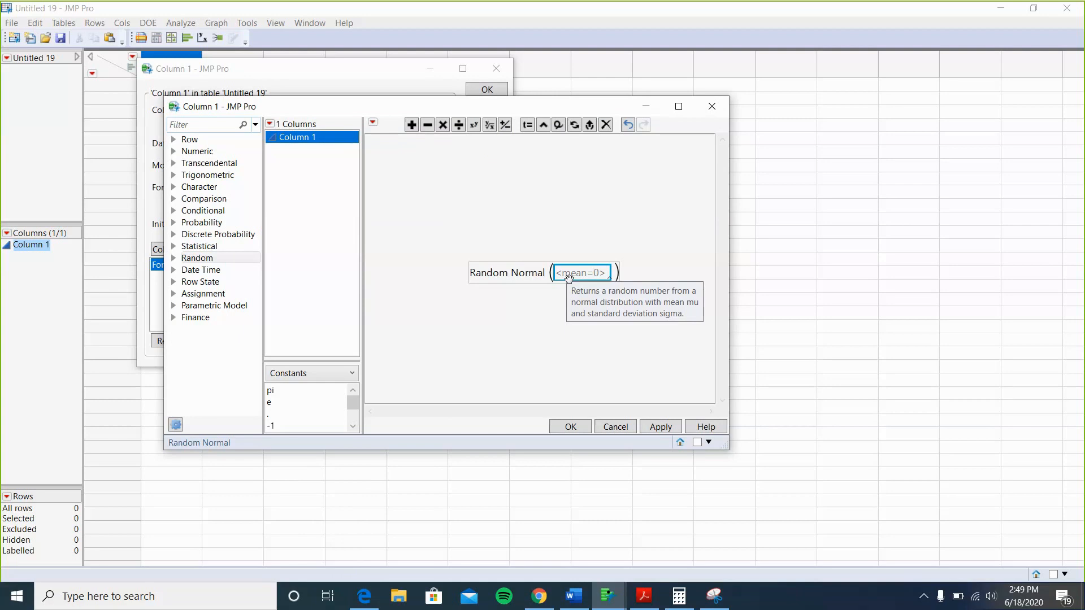
click(544, 125)
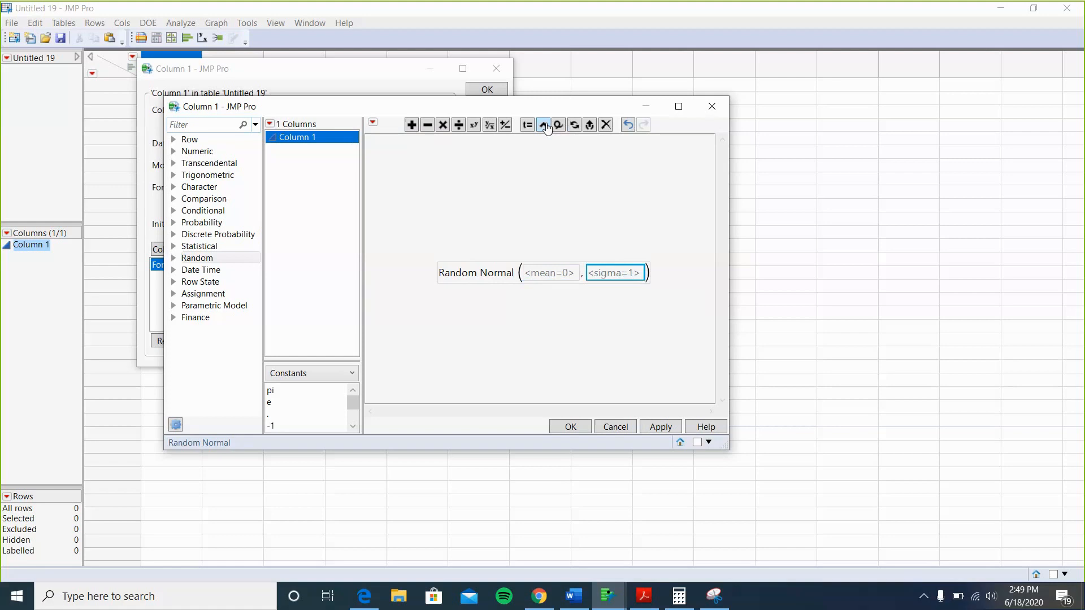
Set the mean argument of the Random Normal function to 66.21
click(550, 275)
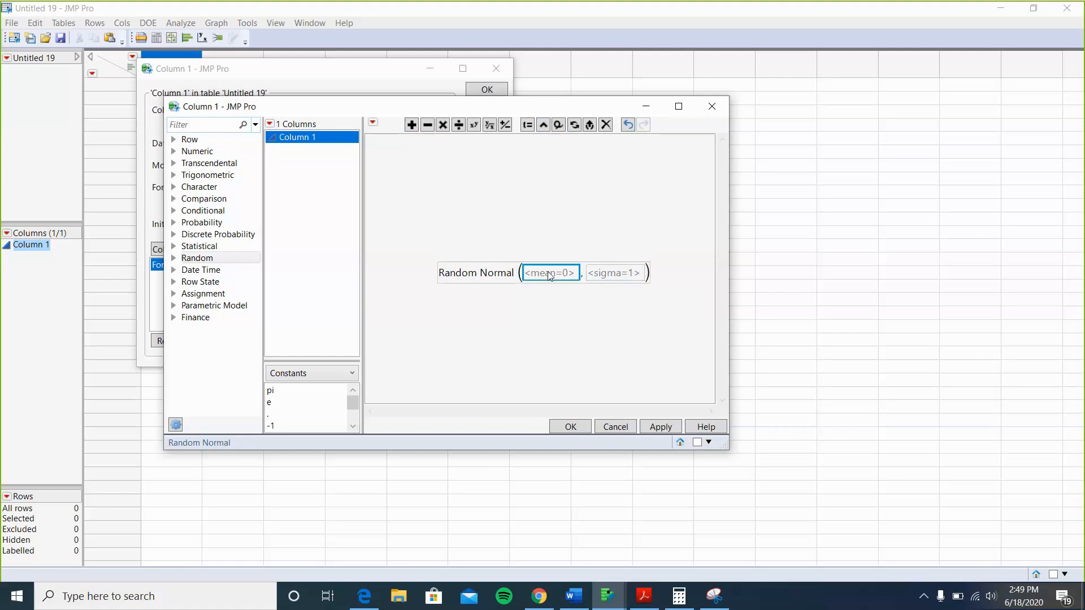
click(549, 274)
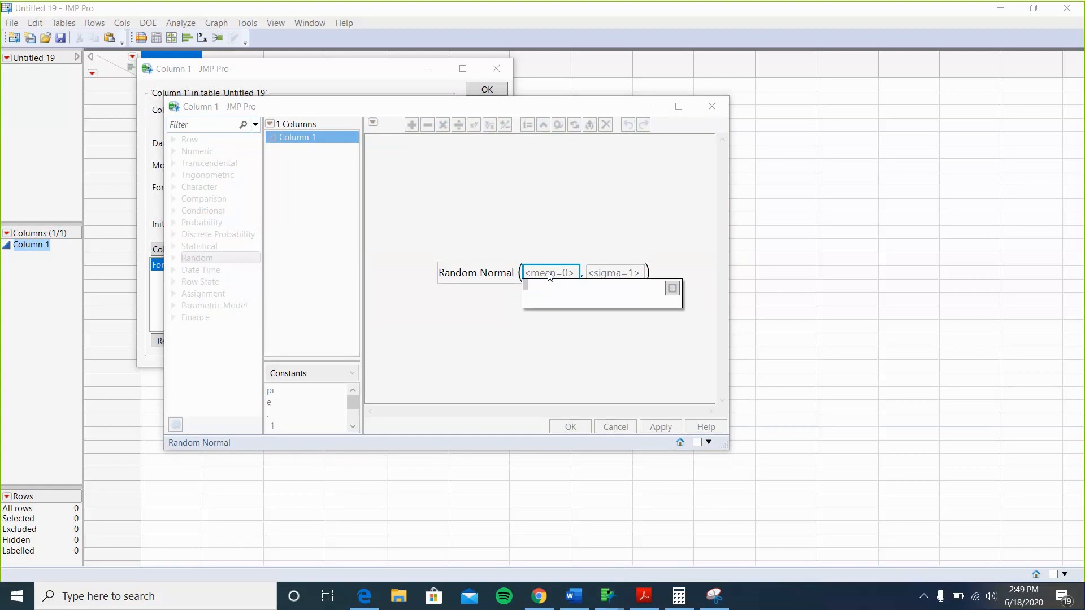
click(580, 607)
click(608, 596)
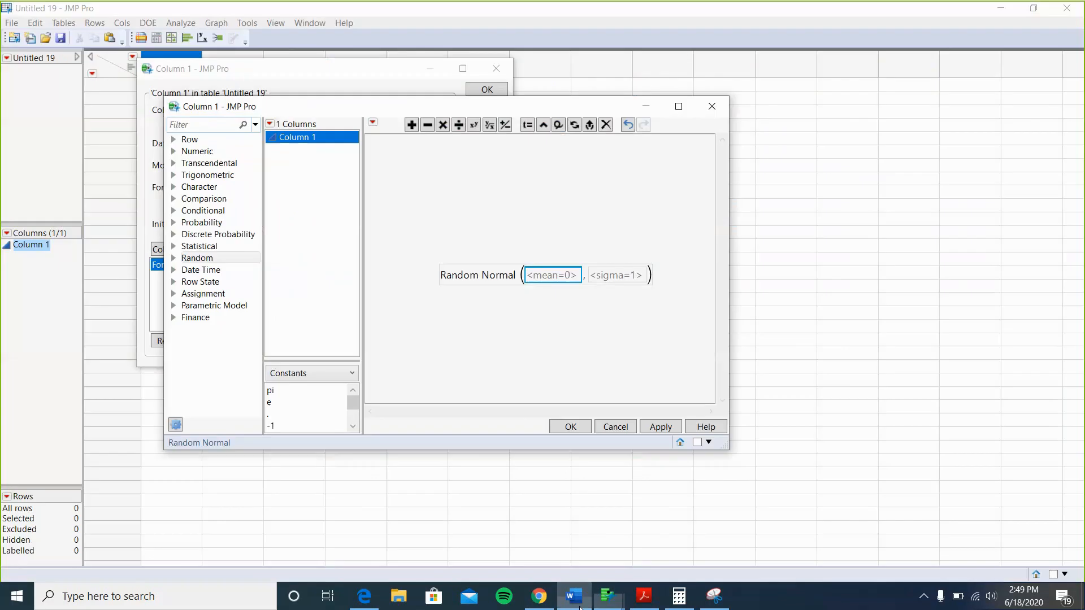
click(547, 274)
text(98.20)
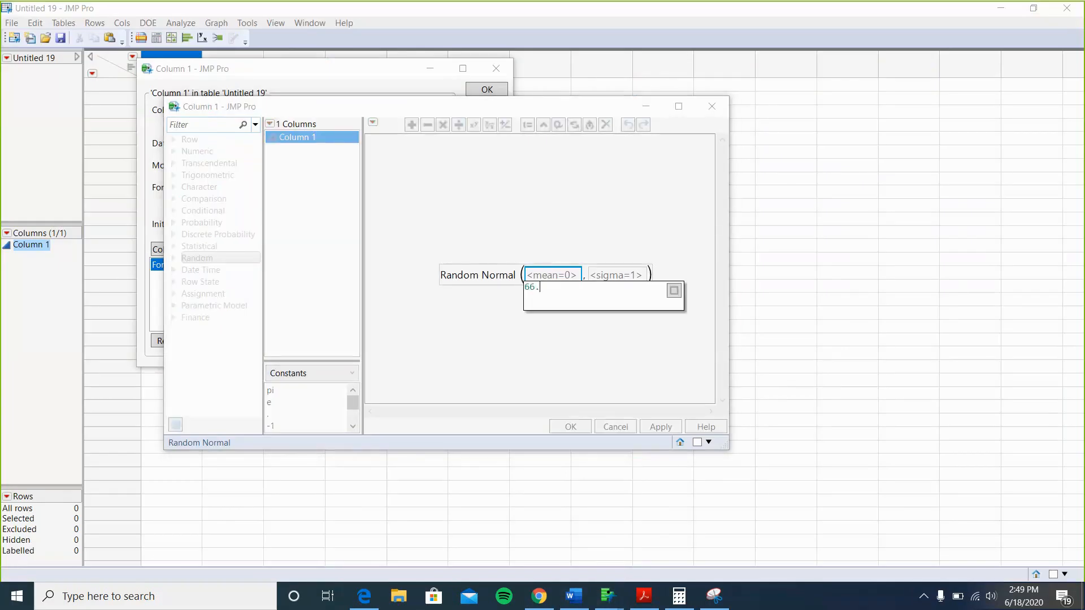
key(Return)
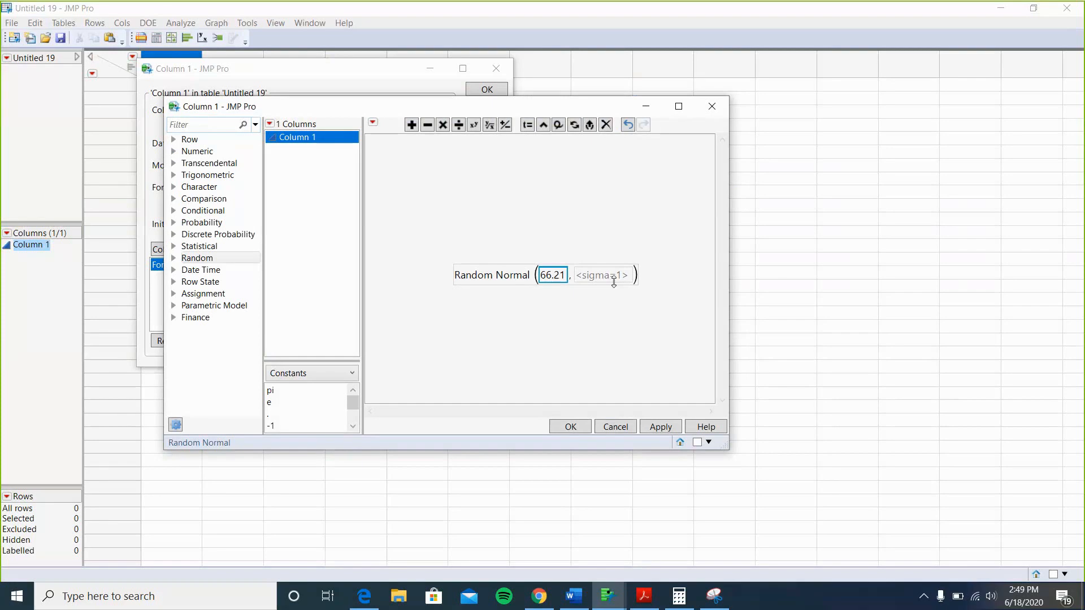
Set the sigma argument of Random Normal to 3.9, and accept the formula and the column settings
click(618, 275)
text(3)
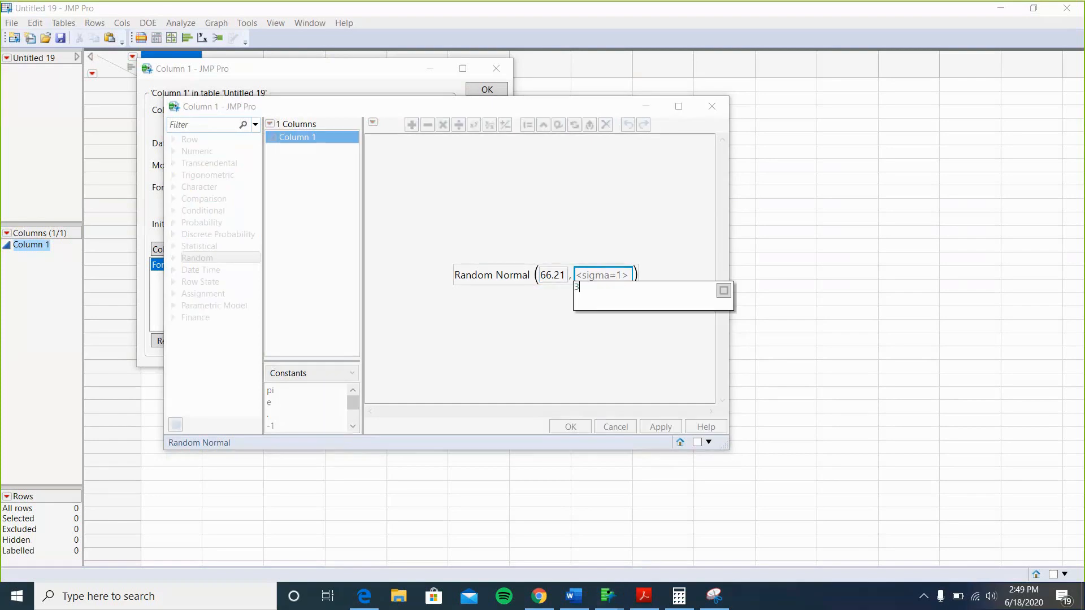
text(.9)
key(Return)
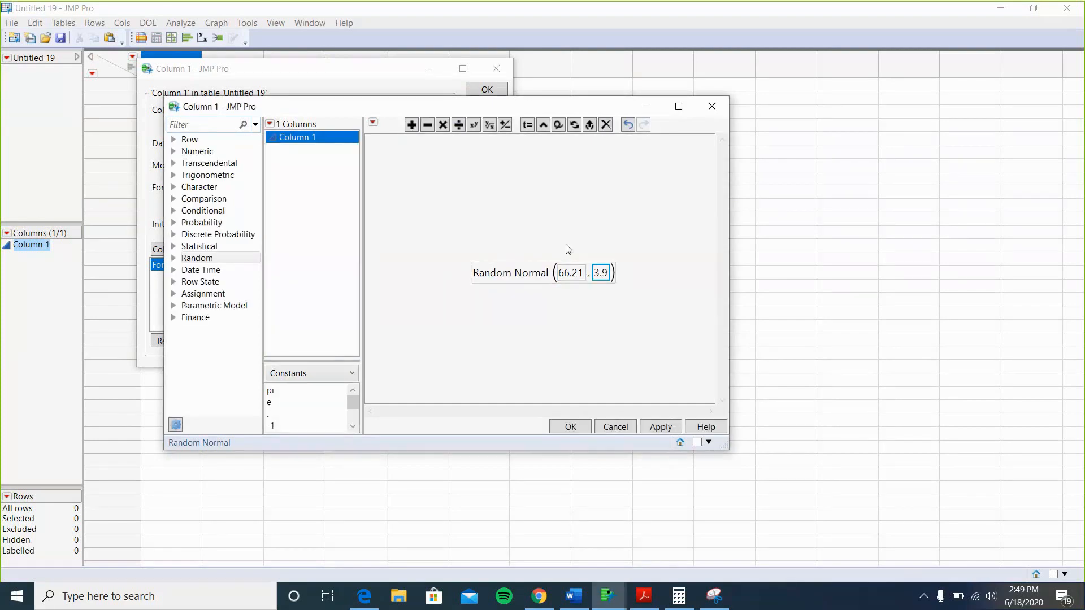
click(660, 427)
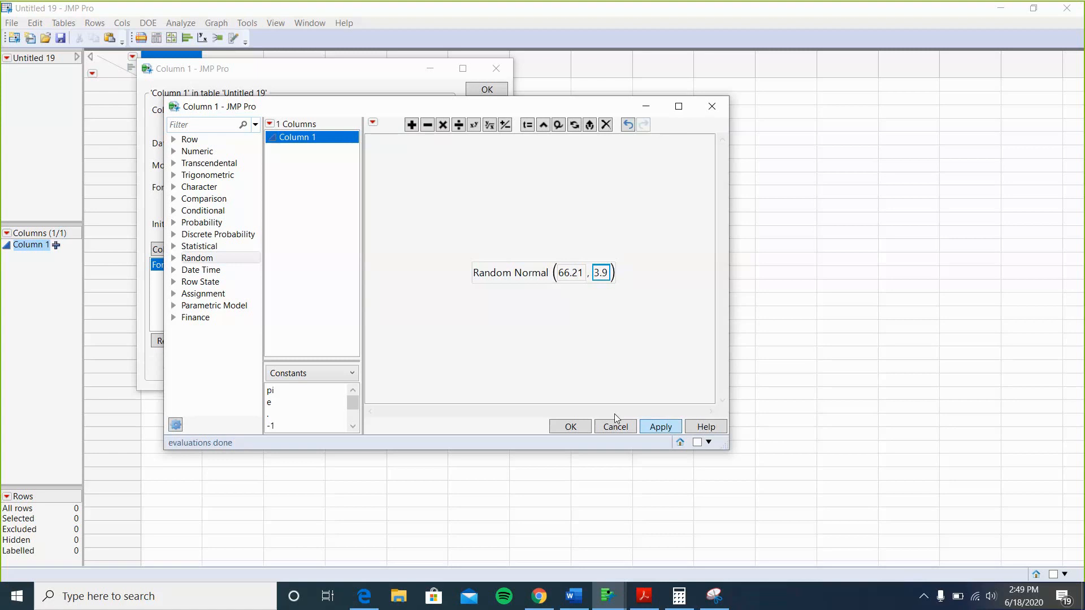
click(570, 427)
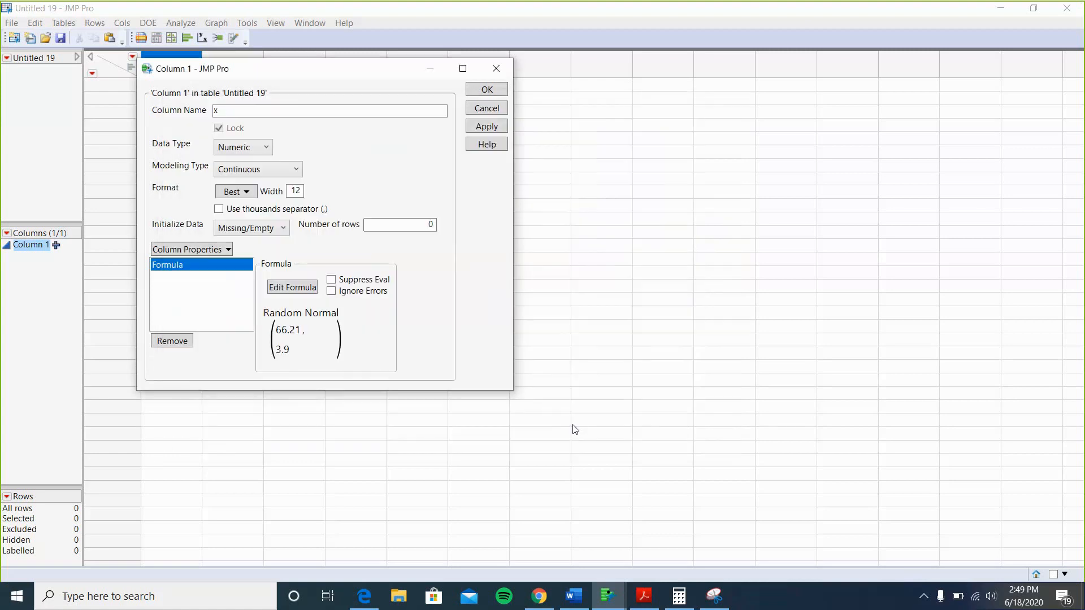
click(487, 91)
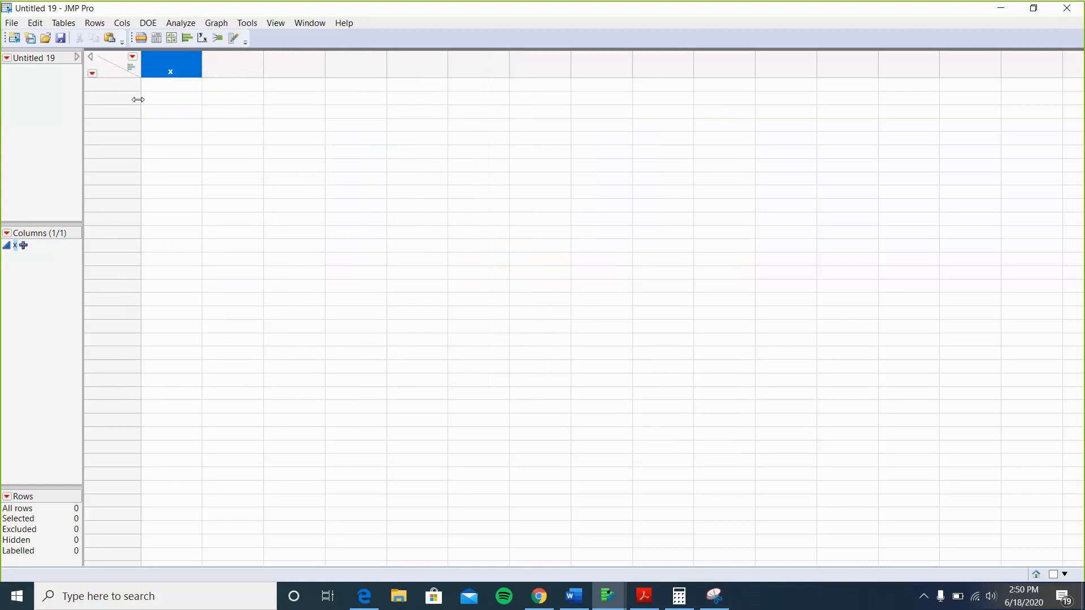
Add 10000 rows to the data table and look through the simulated x values
click(92, 73)
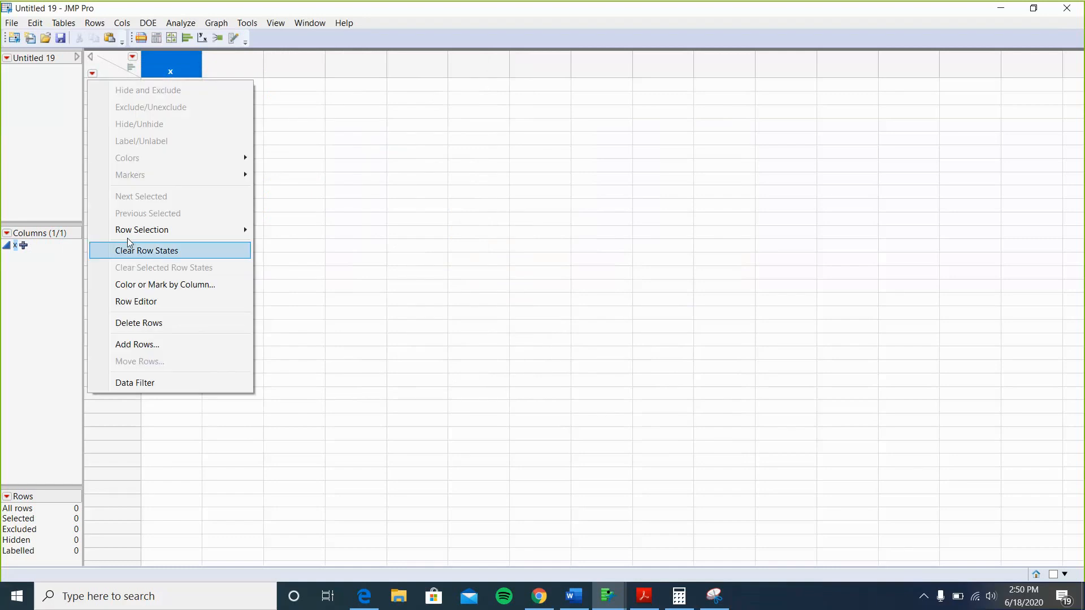
click(131, 346)
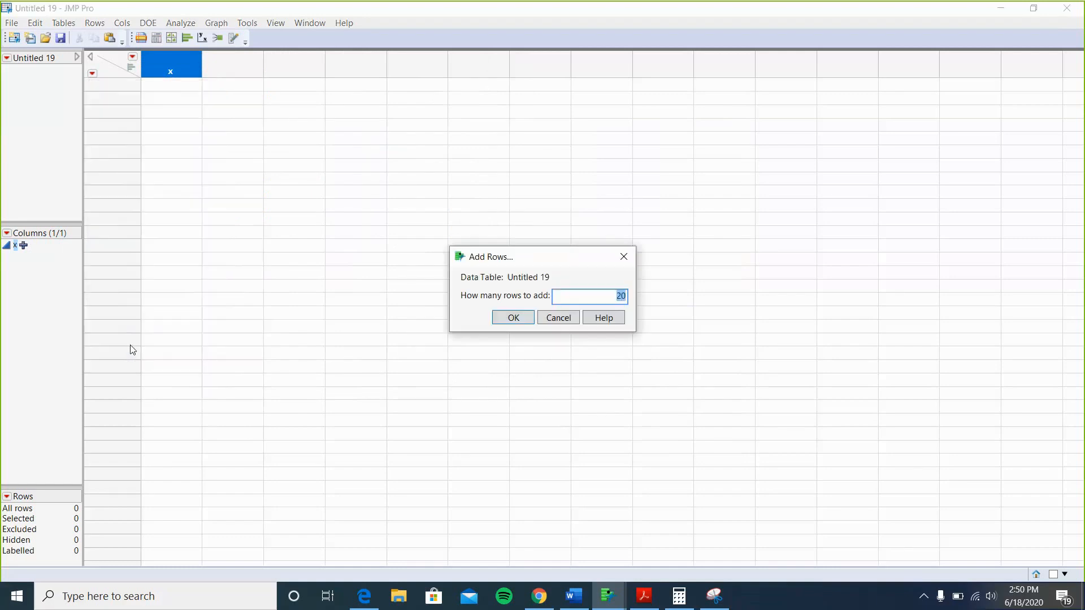
text(10000)
key(Return)
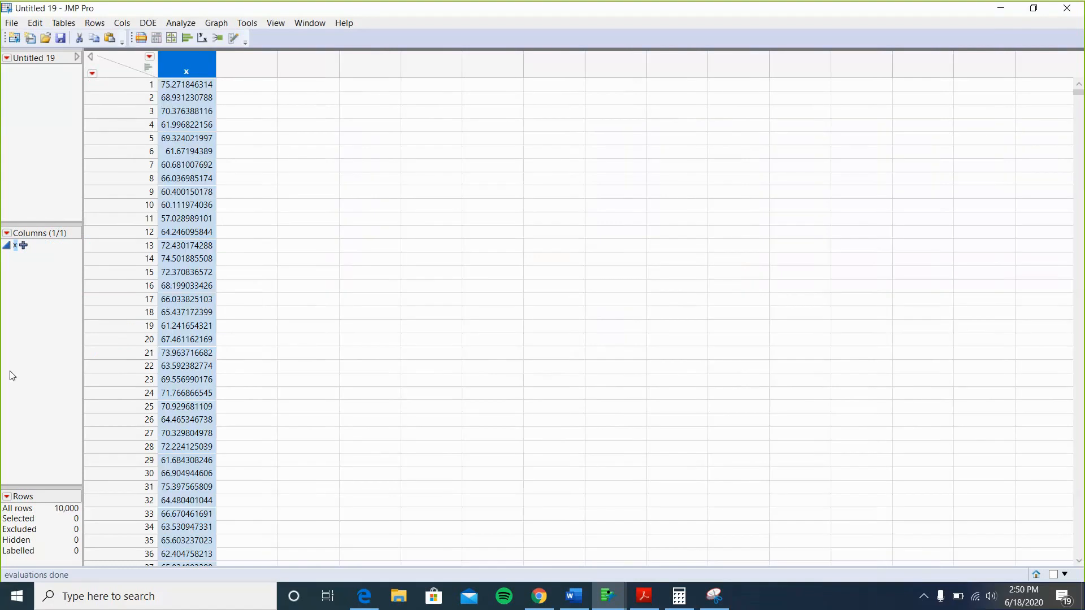
scroll(230, 310, down, 20)
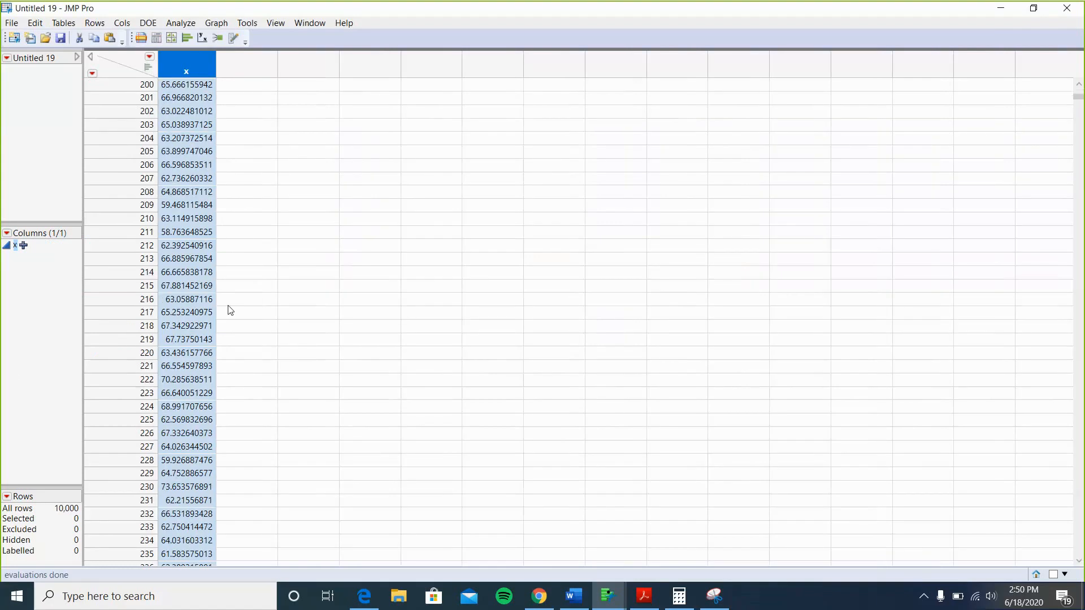
scroll(230, 310, up, 20)
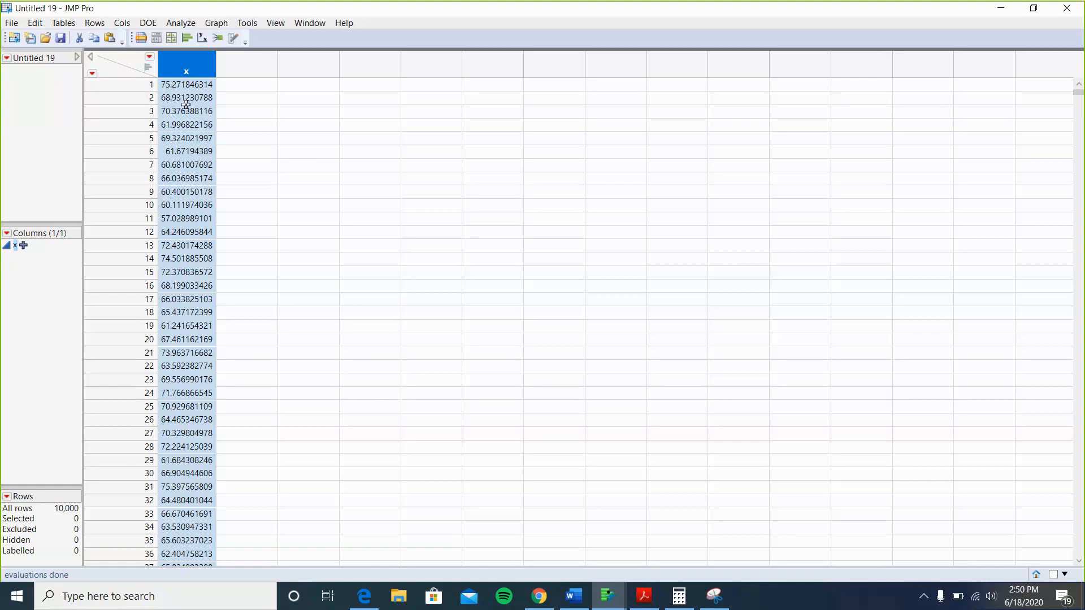
Sort the simulated data table by x in ascending order into a new table and look through the sorted values
click(65, 23)
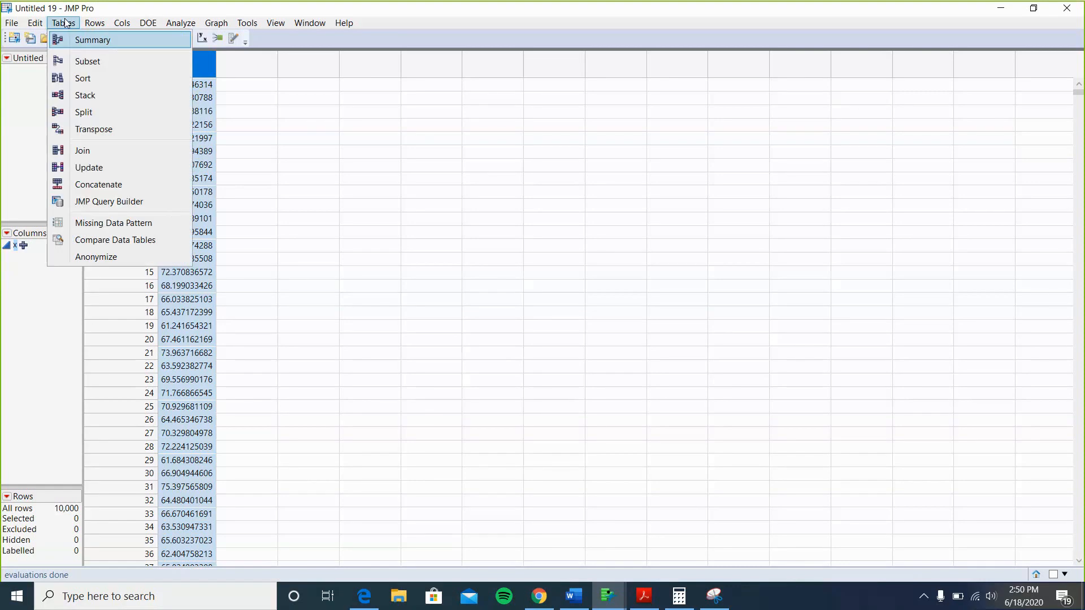
click(96, 77)
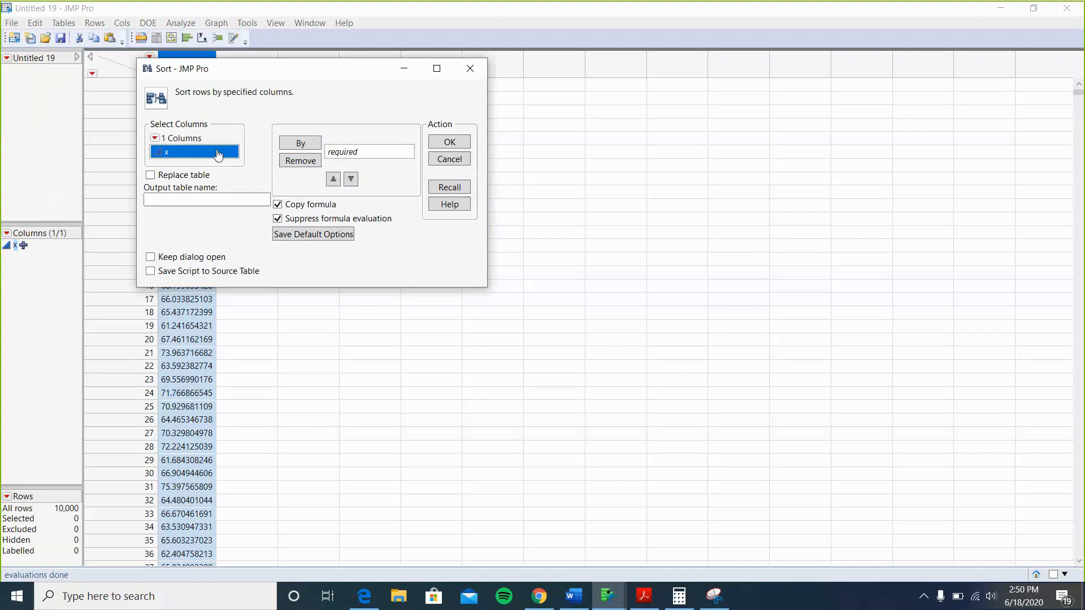
click(304, 145)
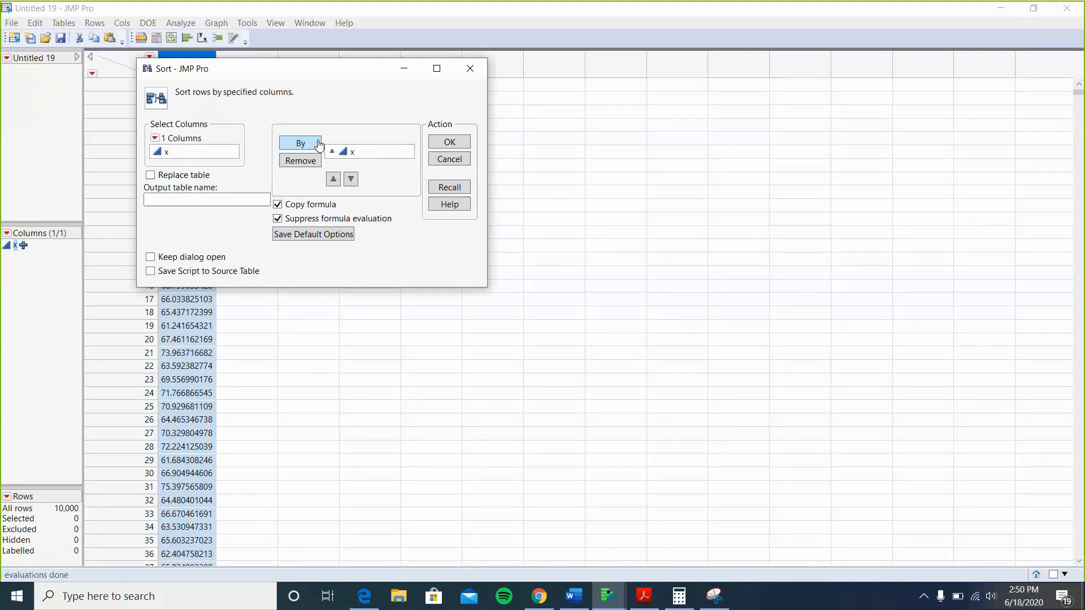
click(458, 146)
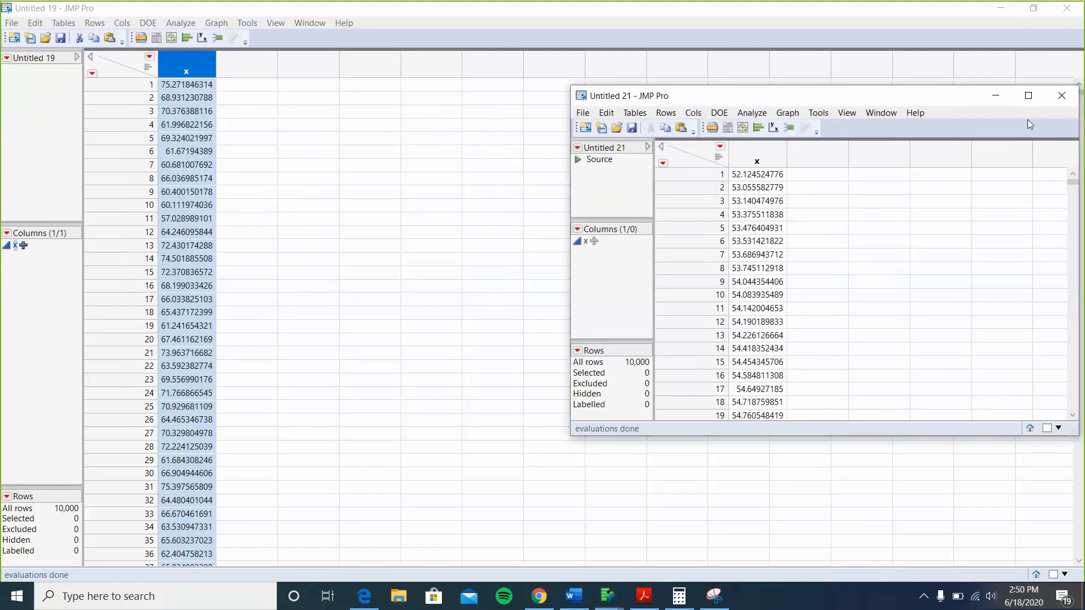
click(1036, 102)
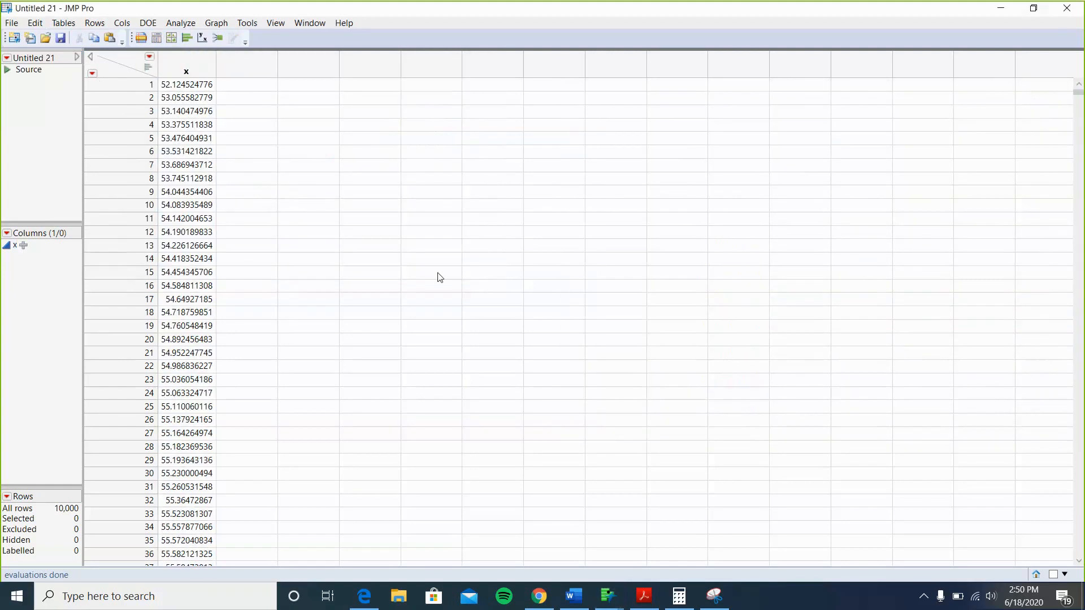
scroll(216, 262, down, 4)
scroll(216, 262, down, 15)
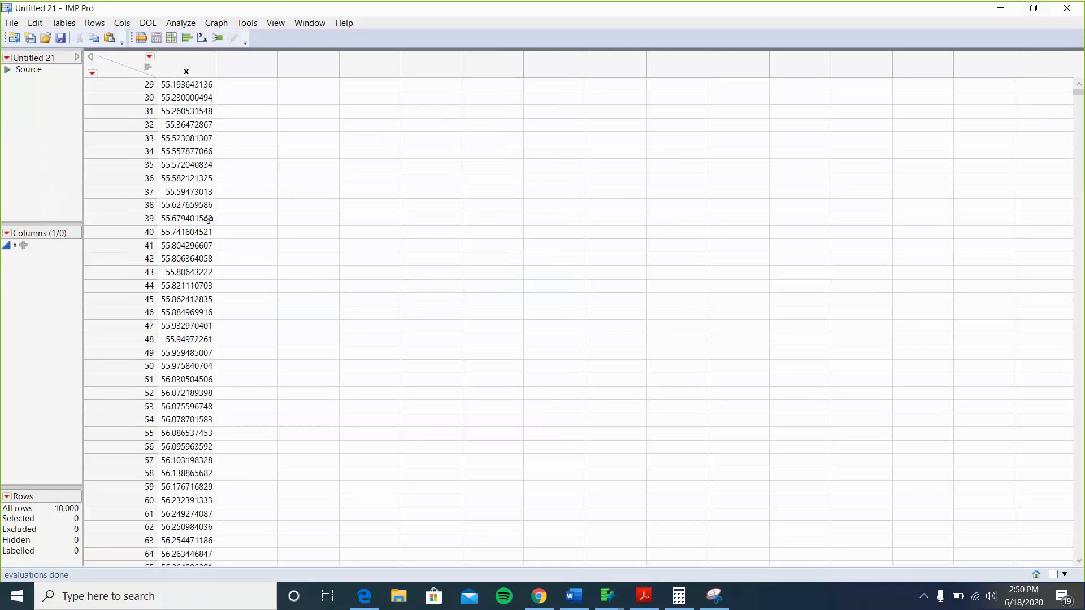
scroll(208, 219, down, 20)
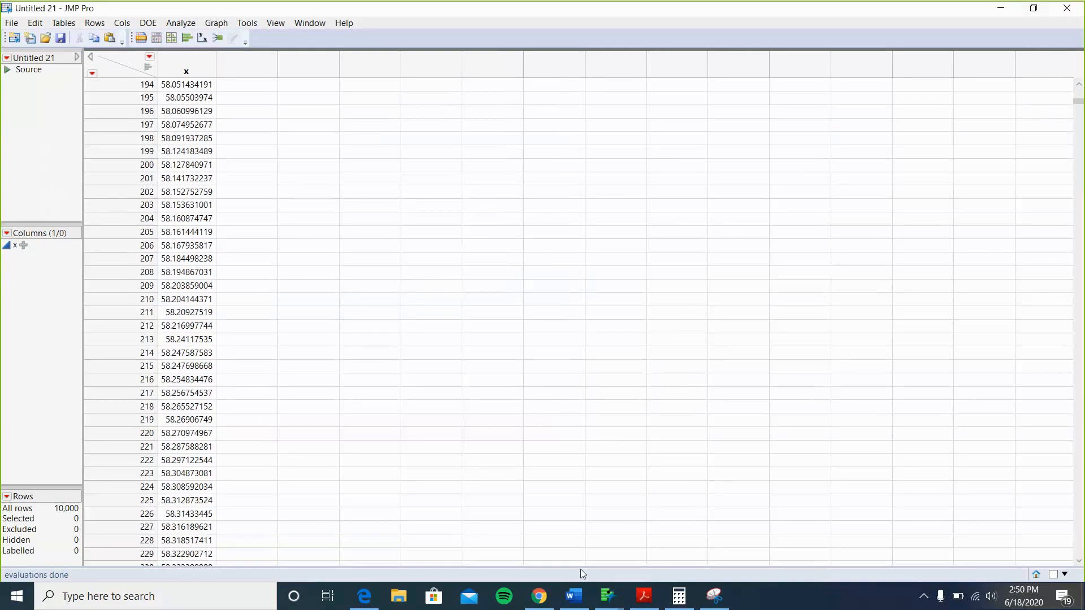
Switch to Word and copy the x1 and x2 calculations from Part 1, including the x2 formula picture
mouse_move(552, 599)
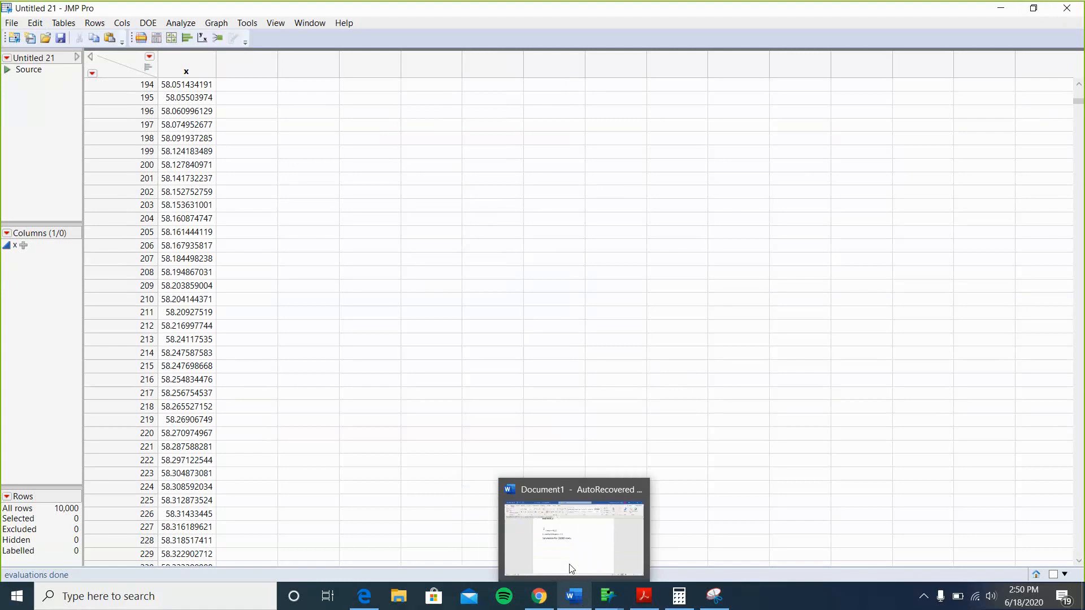
click(571, 553)
scroll(376, 355, up, 15)
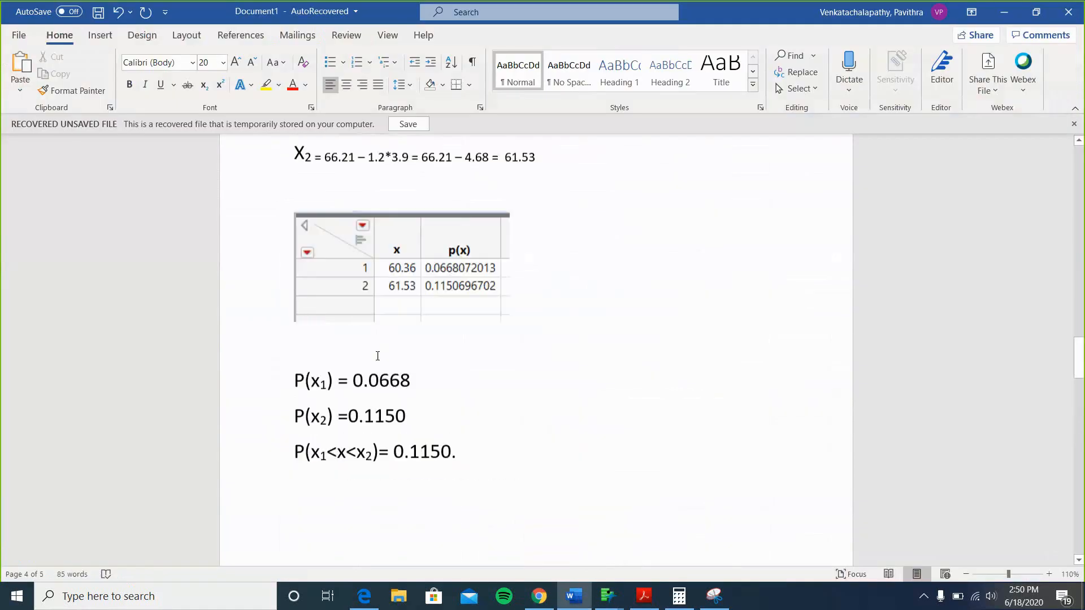
scroll(378, 355, down, 4)
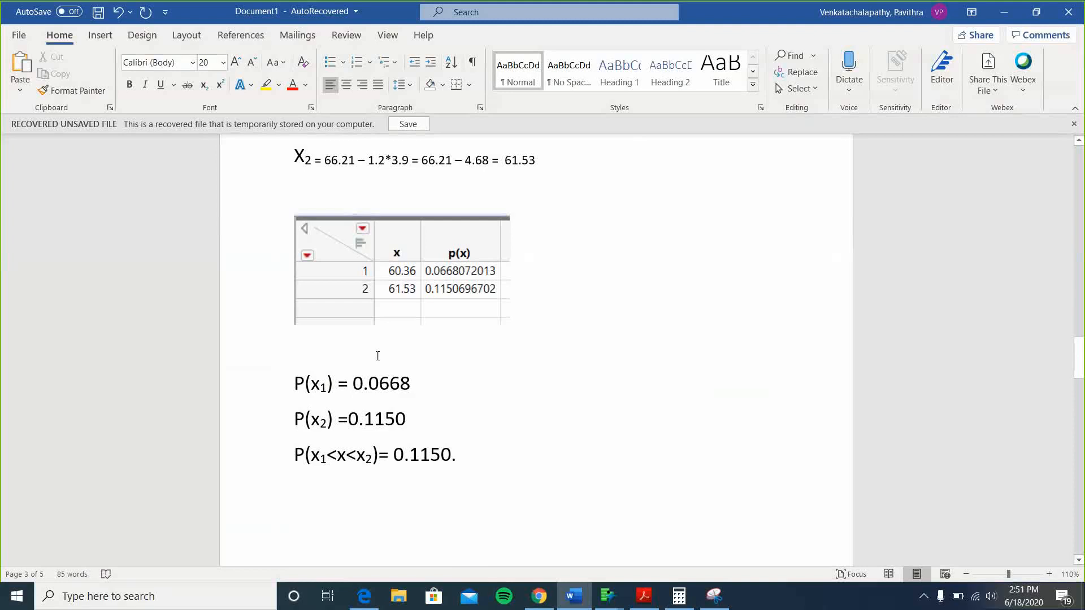
scroll(377, 356, up, 4)
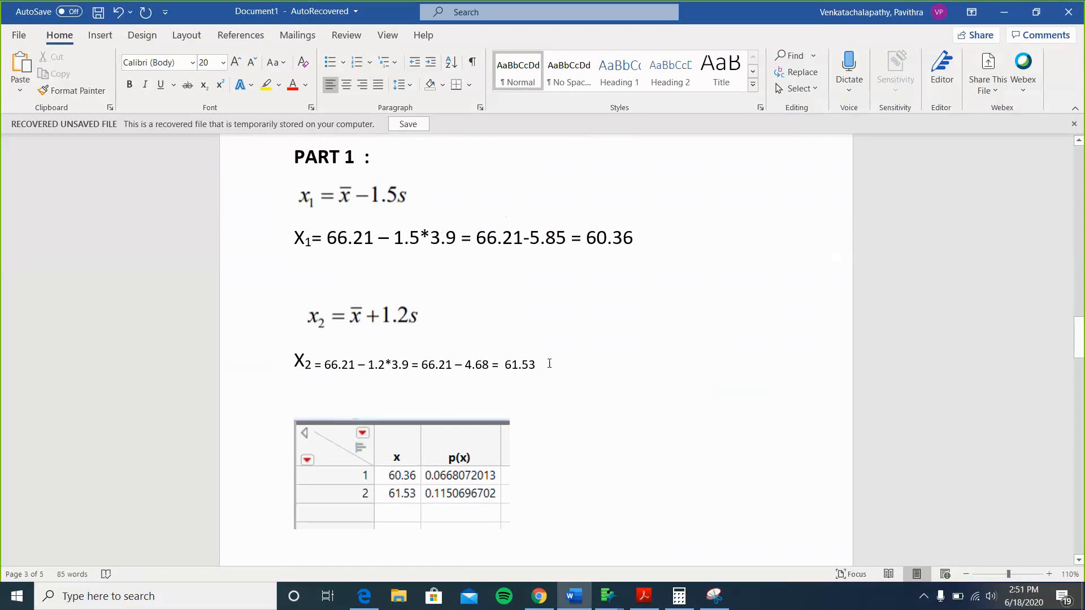
drag(549, 364, 271, 245)
scroll(271, 245, down, 10)
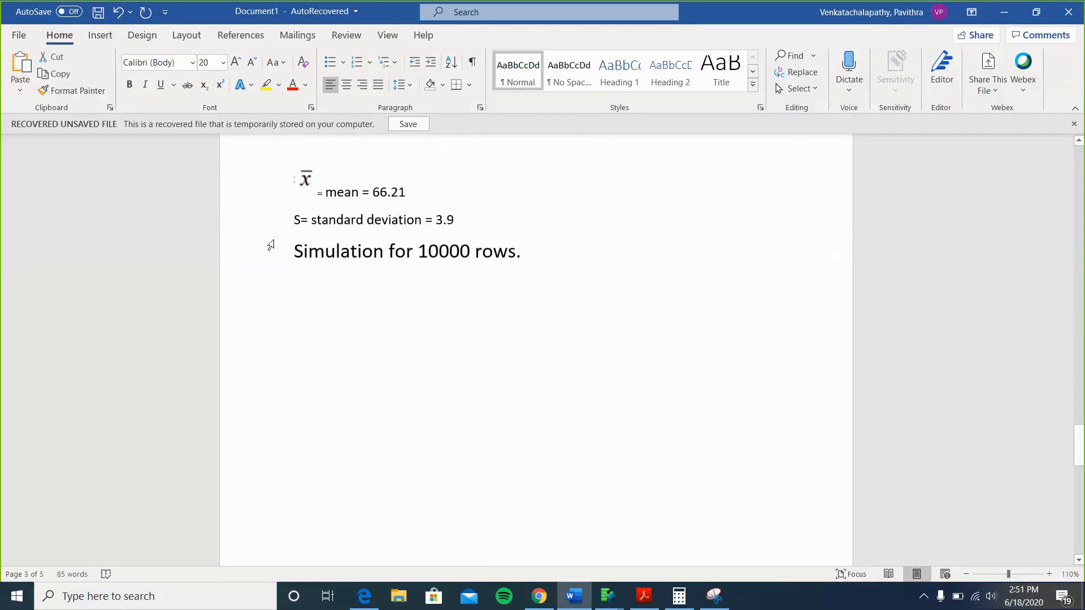
scroll(271, 245, up, 1)
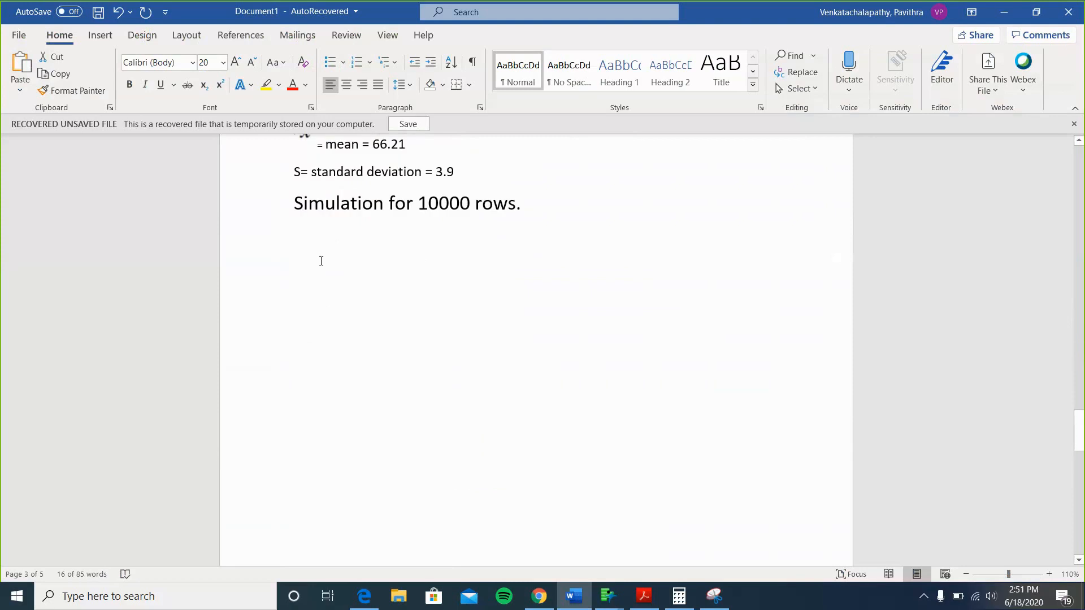
Add the line "From method 1, we get" below the simulation note and paste the copied x1 and x2 calculations under it
click(317, 262)
text(from)
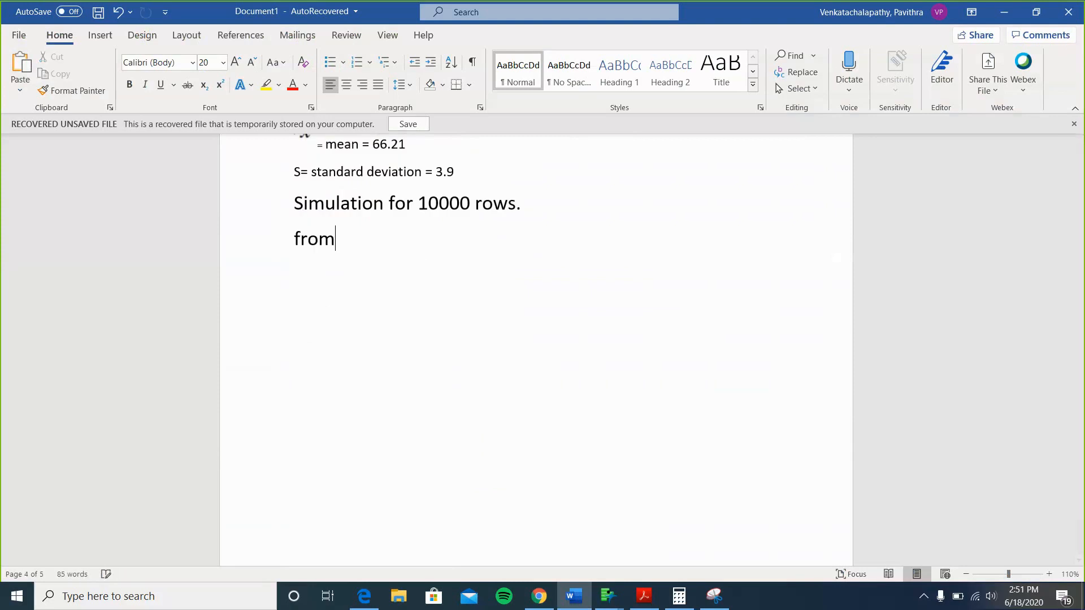
text( method 1)
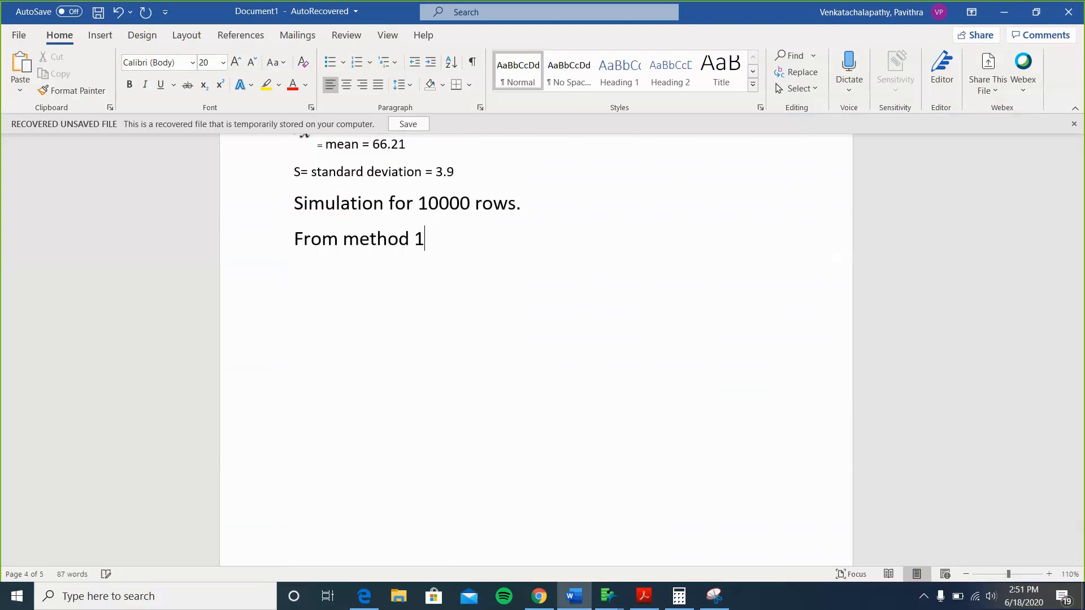
key(BackSpace)
text(, we get)
key(Return)
key(Return)
text(X1= 66.21 – 1.5*3.9 = 66.21-5.85 = 60.36  x2 = x̄ + 1.2s  X2 = 66.21 – 1.2*3.9 = 66.21 – 4.68 =  61.53)
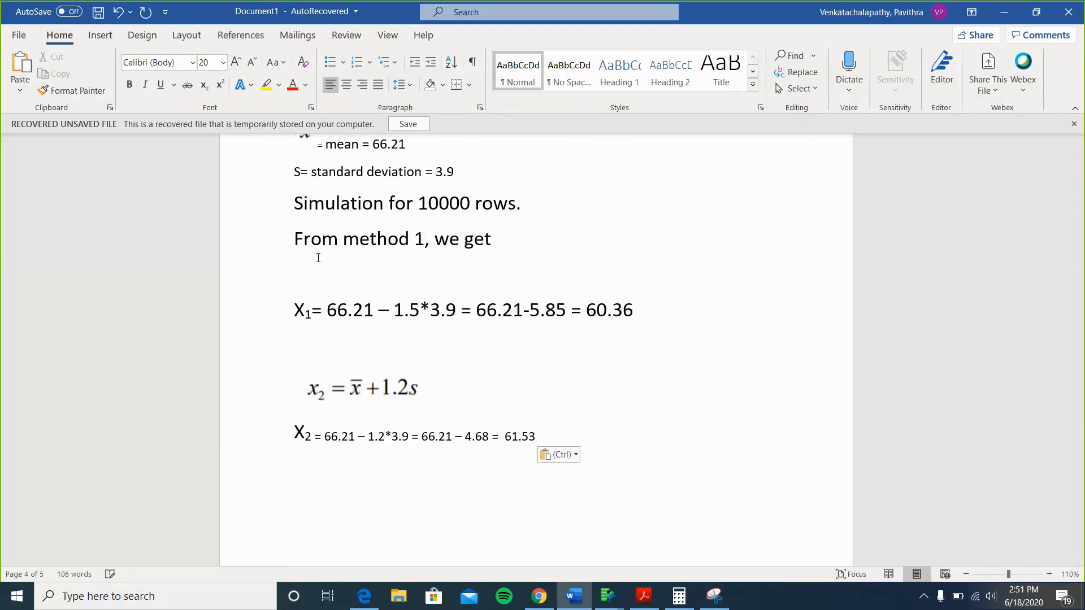
Delete the pasted x2 formula picture and the blank space above the X2 line
click(423, 399)
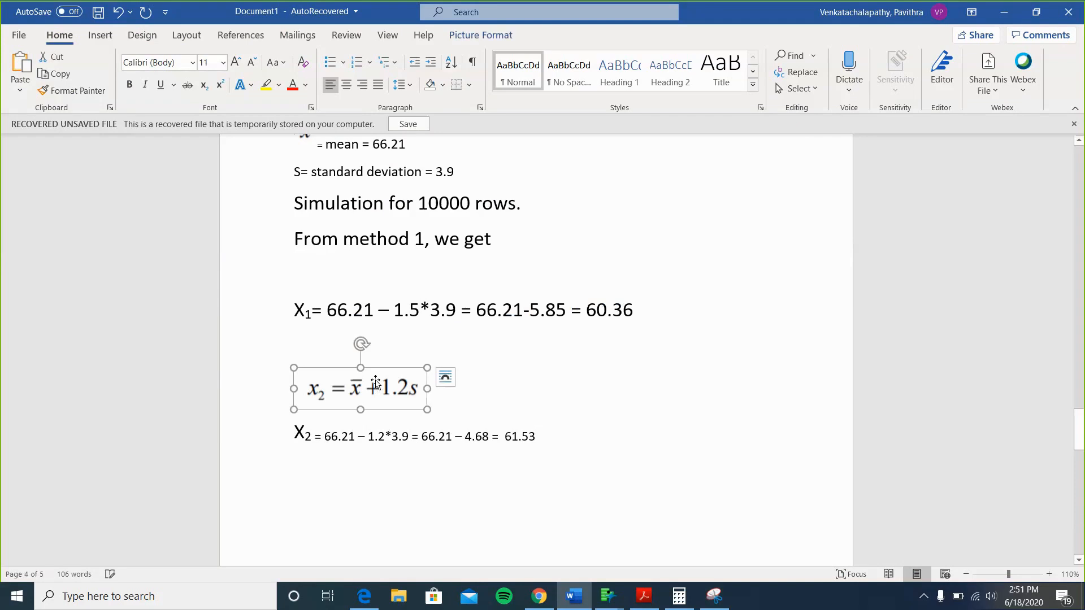
key(Delete)
key(BackSpace)
key(BackSpace)
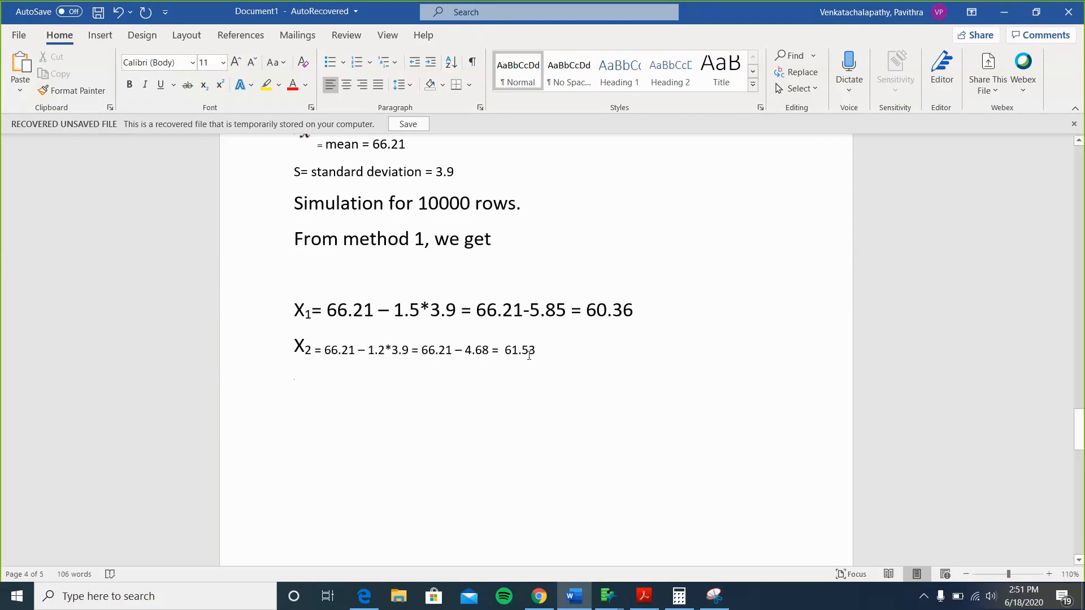
Remove the intermediate calculations from the pasted lines, leaving only X1 = 60.36 and X2 = 61.53
click(501, 352)
double_click(479, 350)
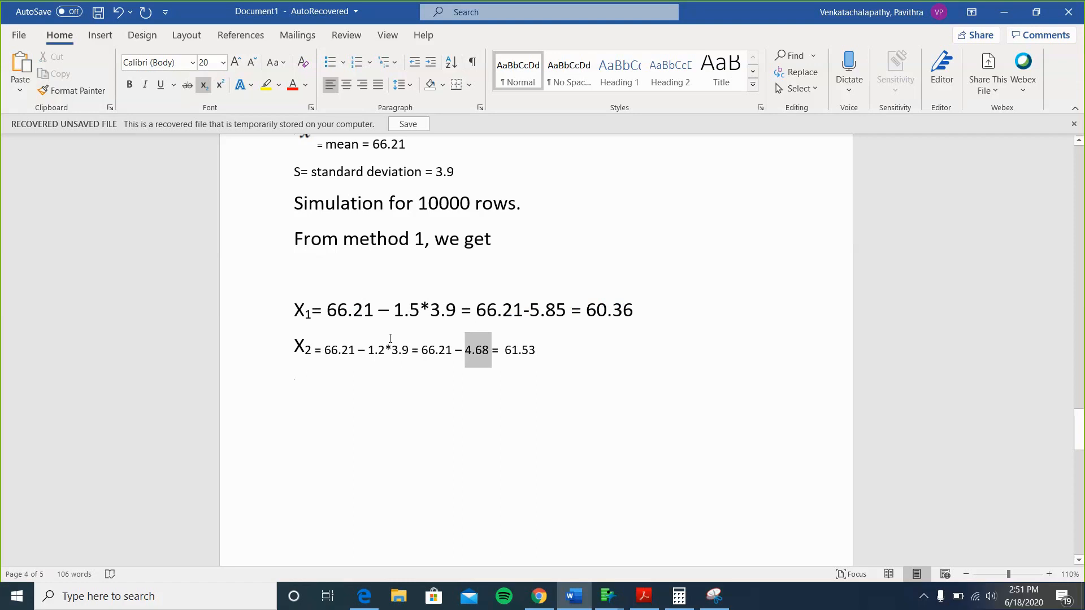
drag(390, 338, 326, 349)
key(Delete)
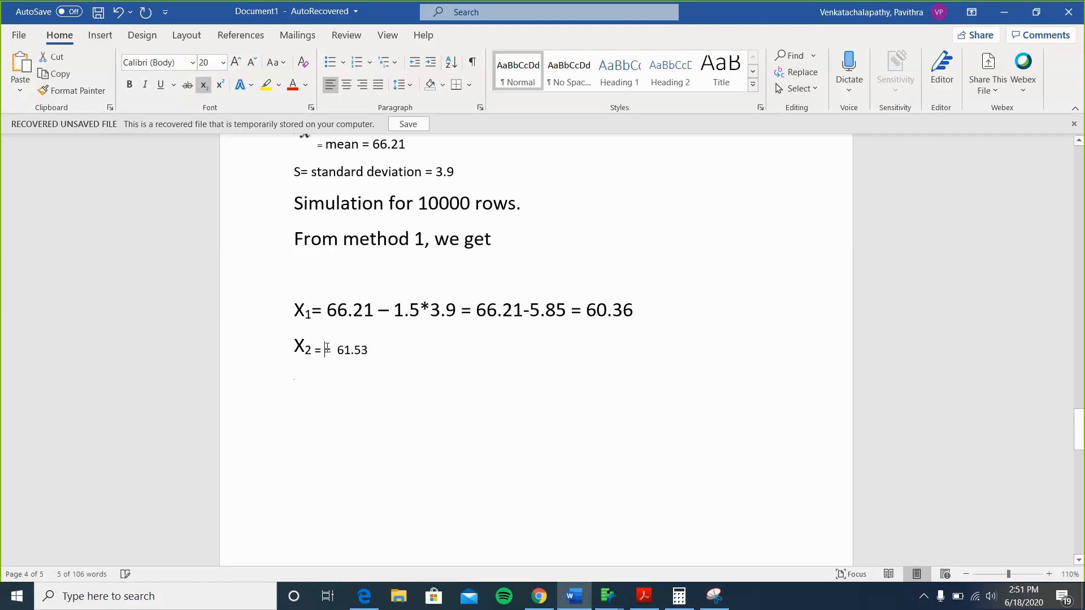
key(BackSpace)
key(BackSpace)
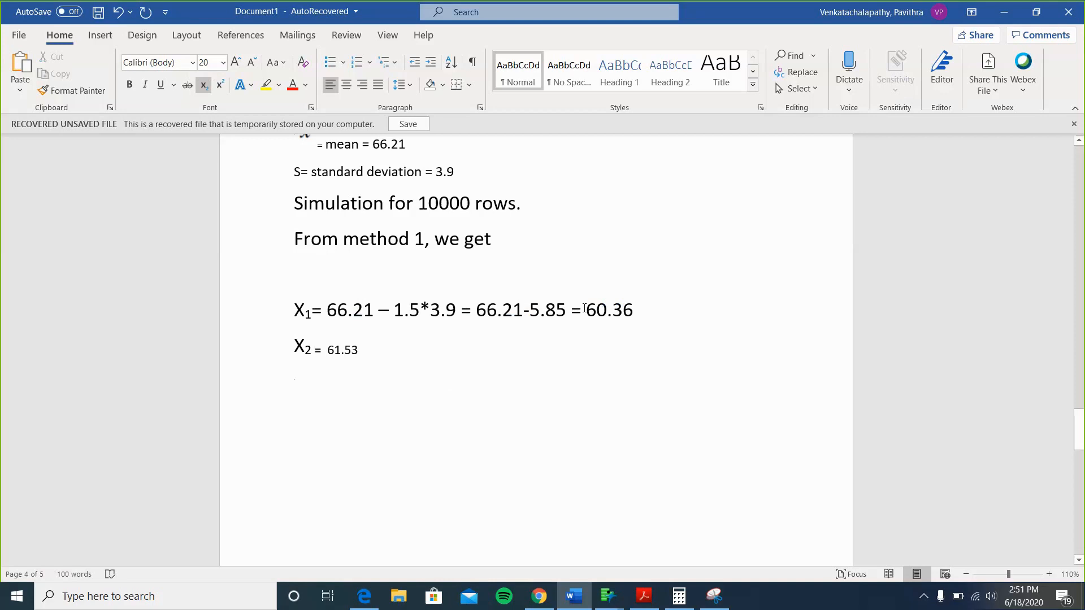
drag(585, 309, 326, 318)
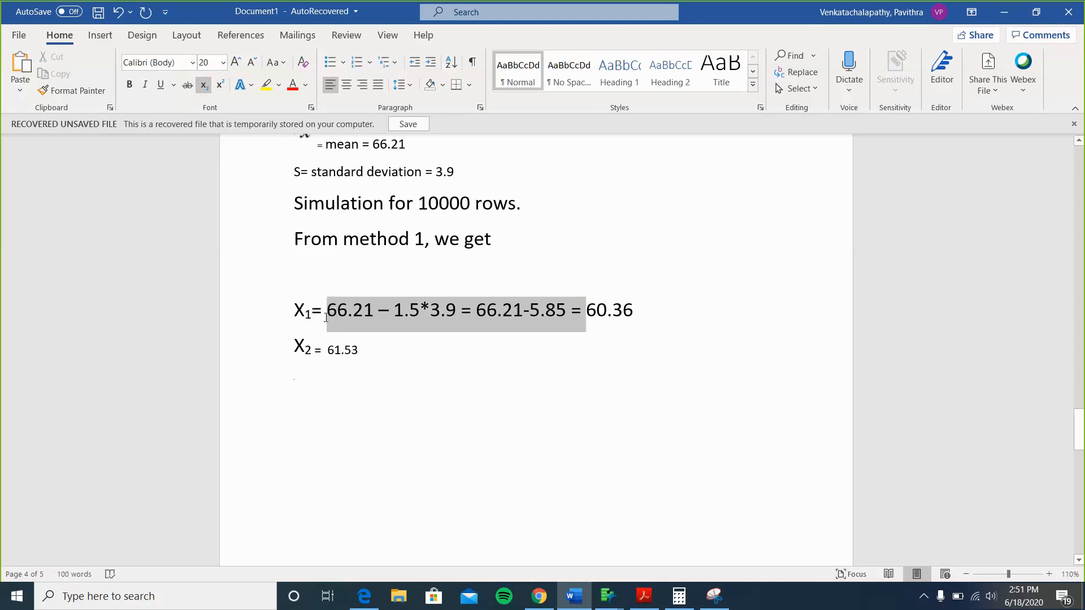
key(Delete)
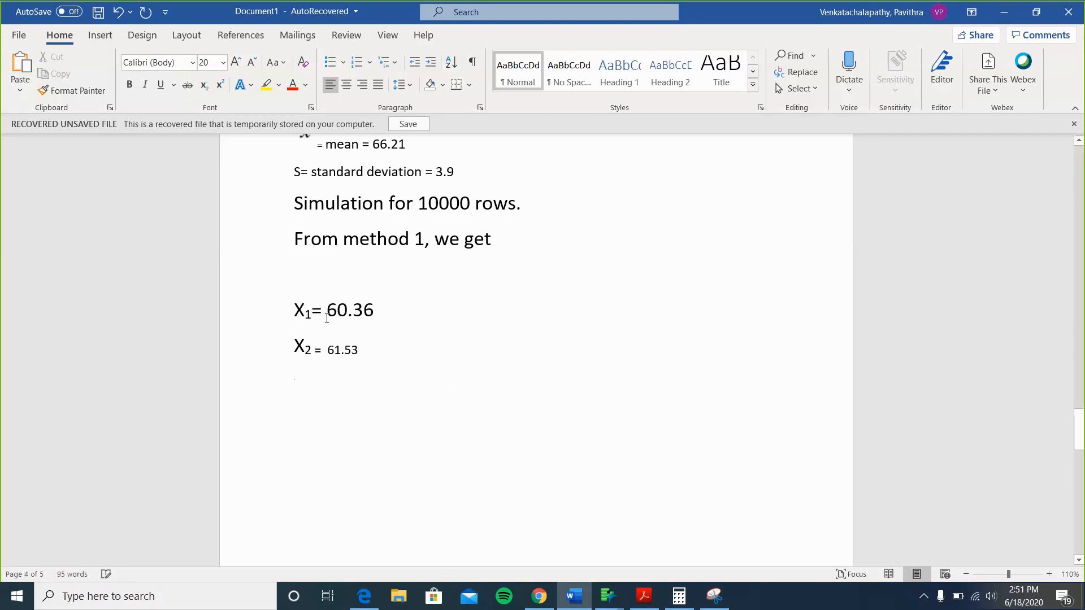
Format the "= 61.53" text of the X2 line in bold at font size 20
drag(358, 352, 320, 353)
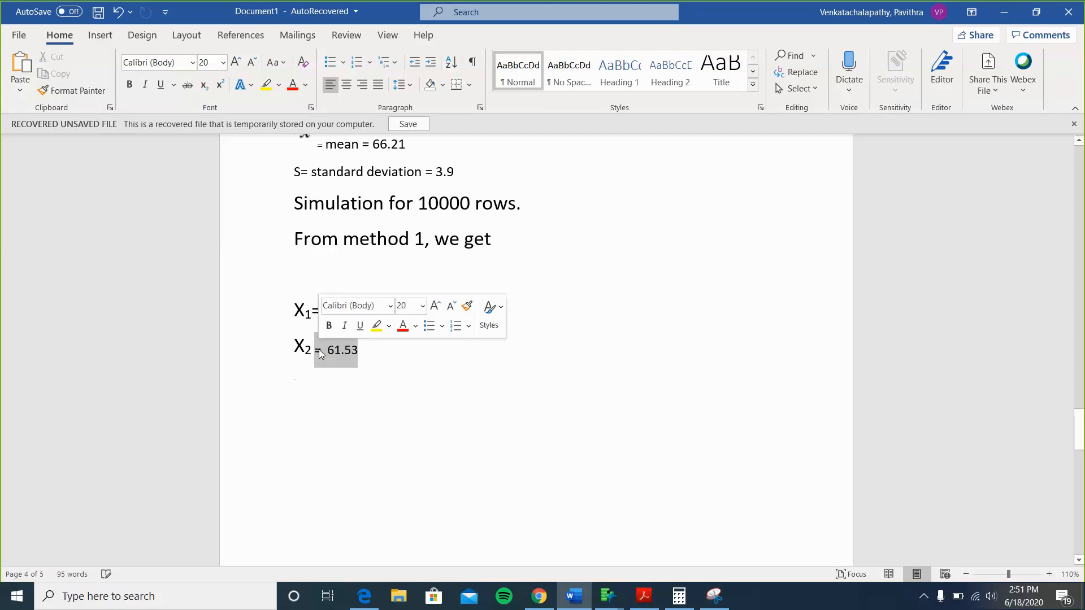
click(423, 306)
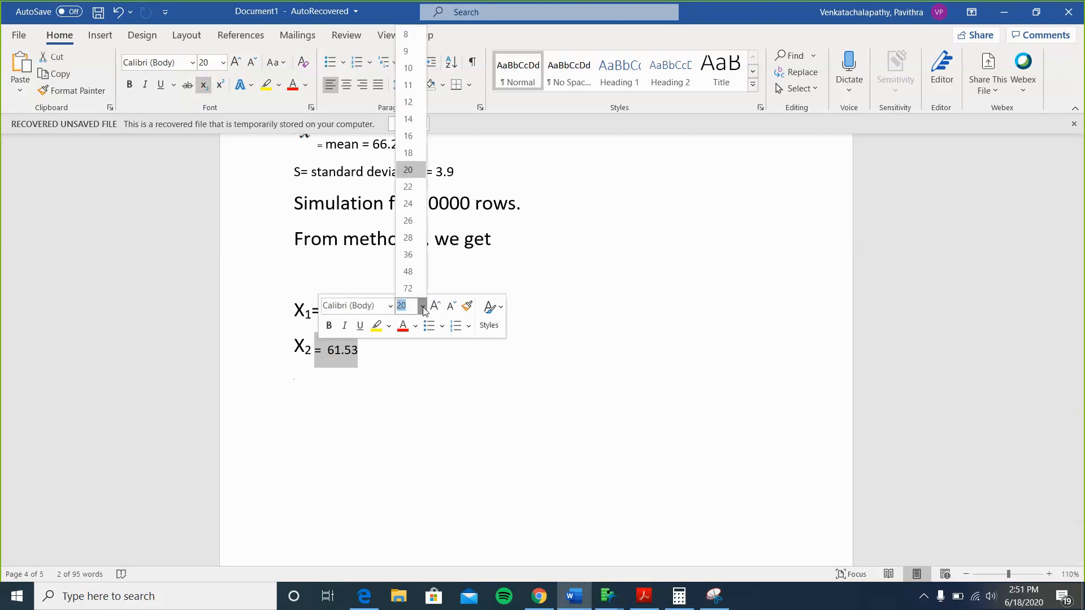
click(412, 170)
click(329, 326)
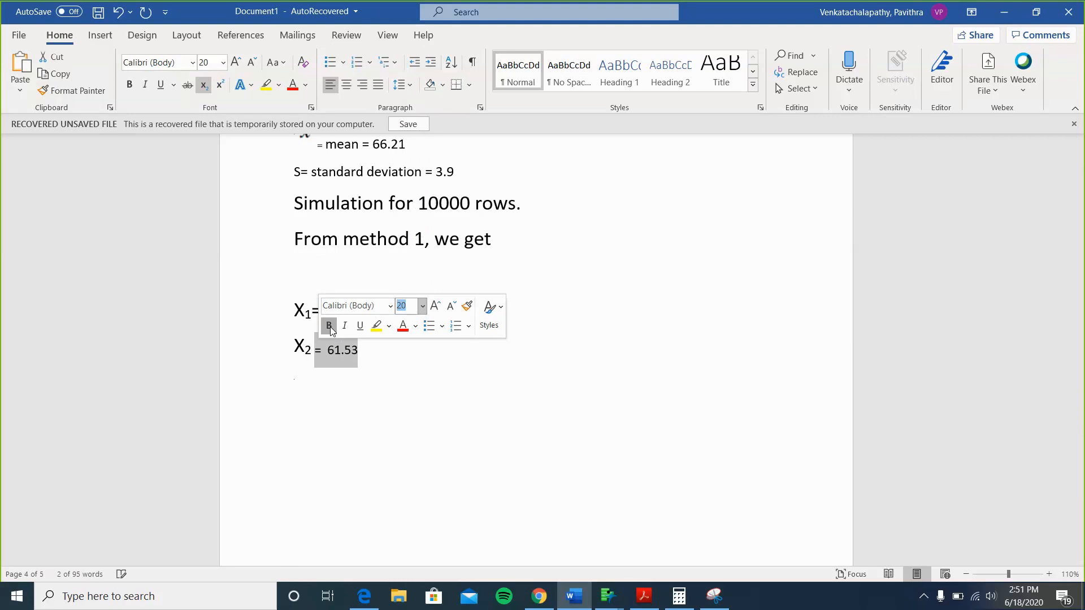
click(444, 425)
scroll(444, 425, down, 2)
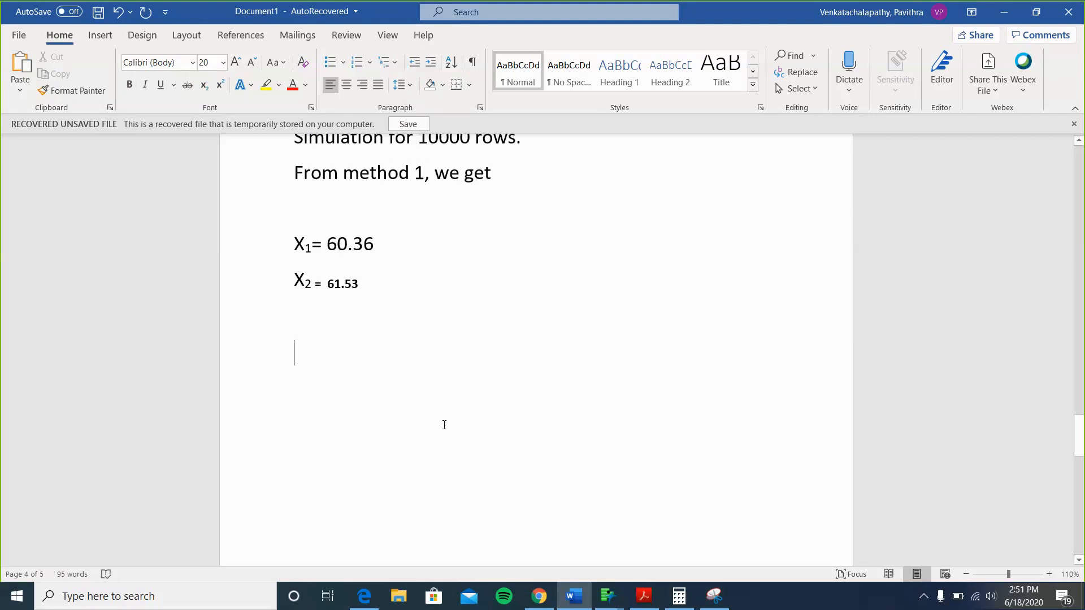
scroll(266, 324, up, 1)
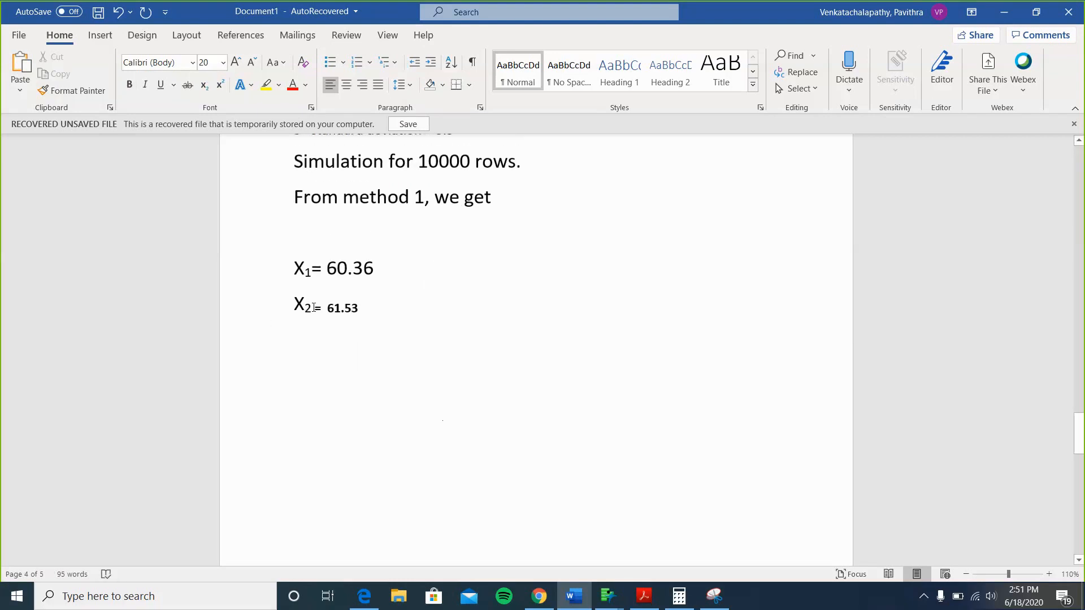
scroll(312, 303, up, 2)
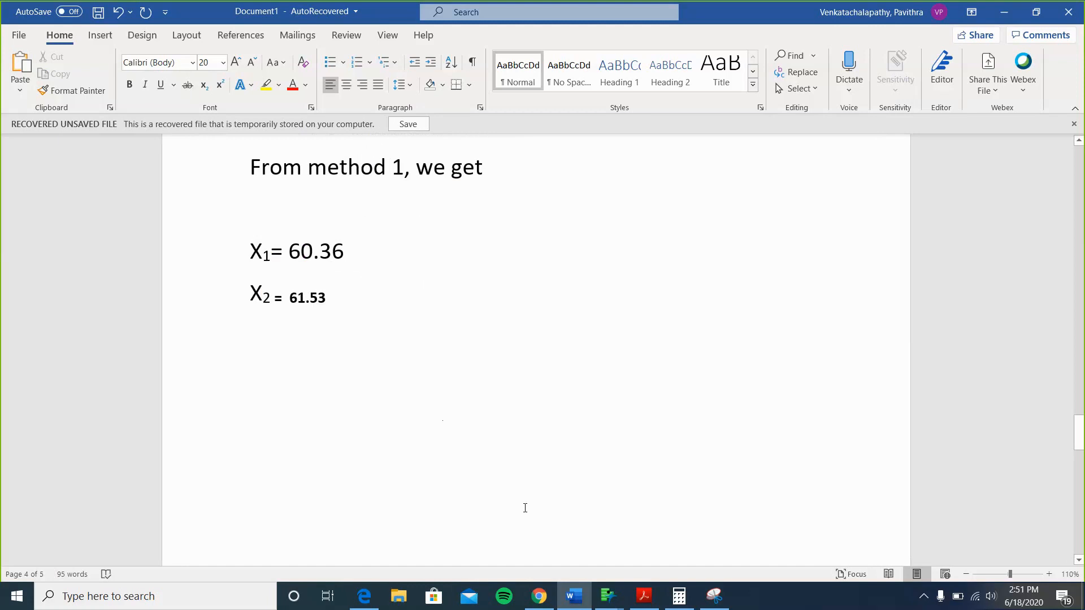
Switch to the JMP table Untitled 21, find where the sorted x values cross 60, and select row 558, the last value below 60
mouse_move(559, 589)
mouse_move(619, 605)
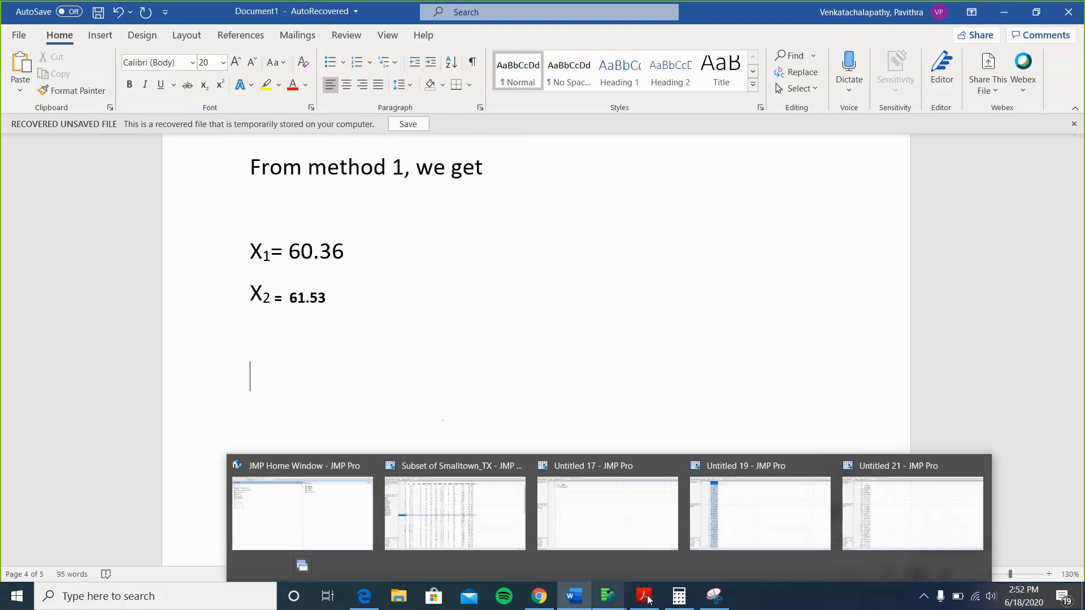
click(925, 520)
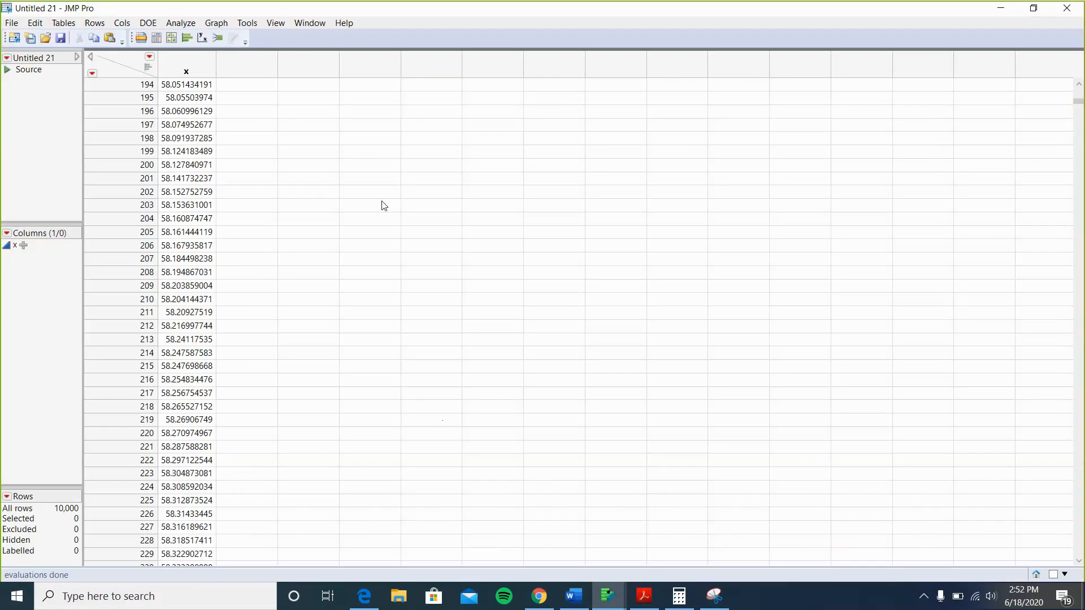
scroll(206, 212, down, 20)
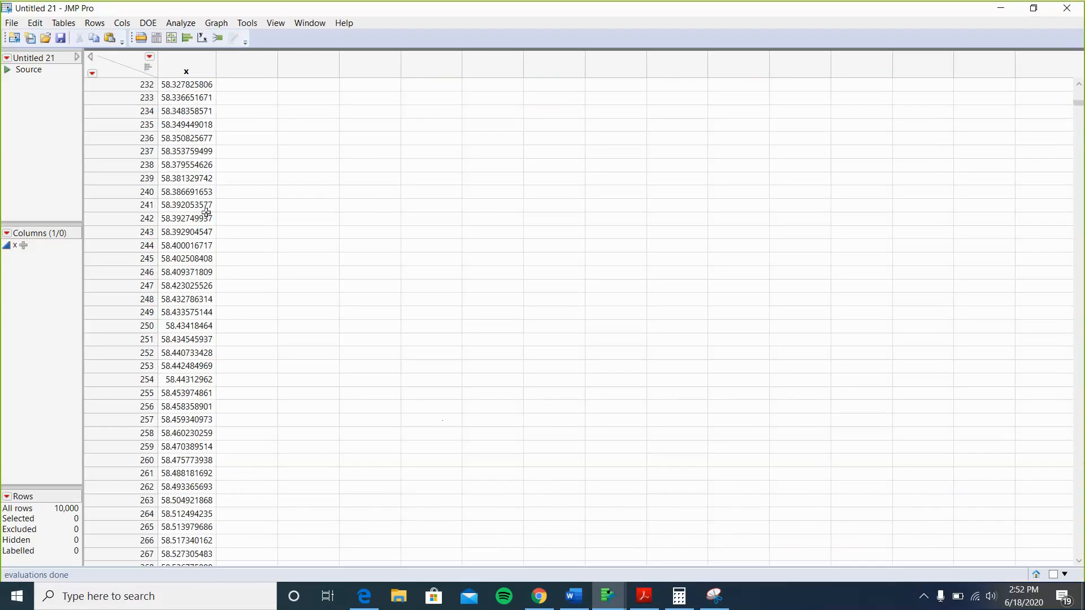
scroll(206, 212, down, 17)
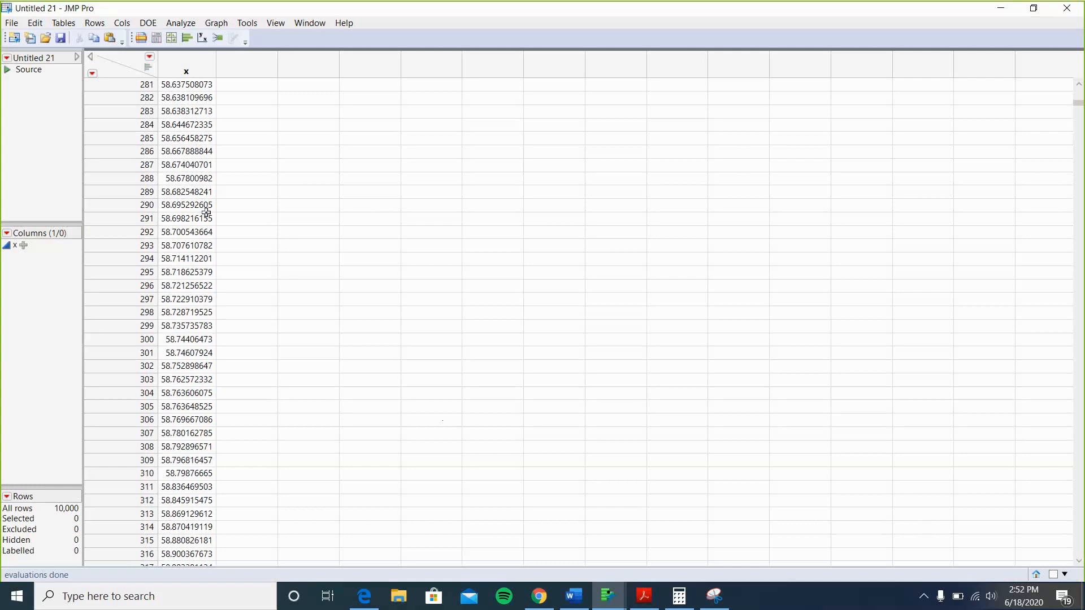
scroll(193, 168, down, 20)
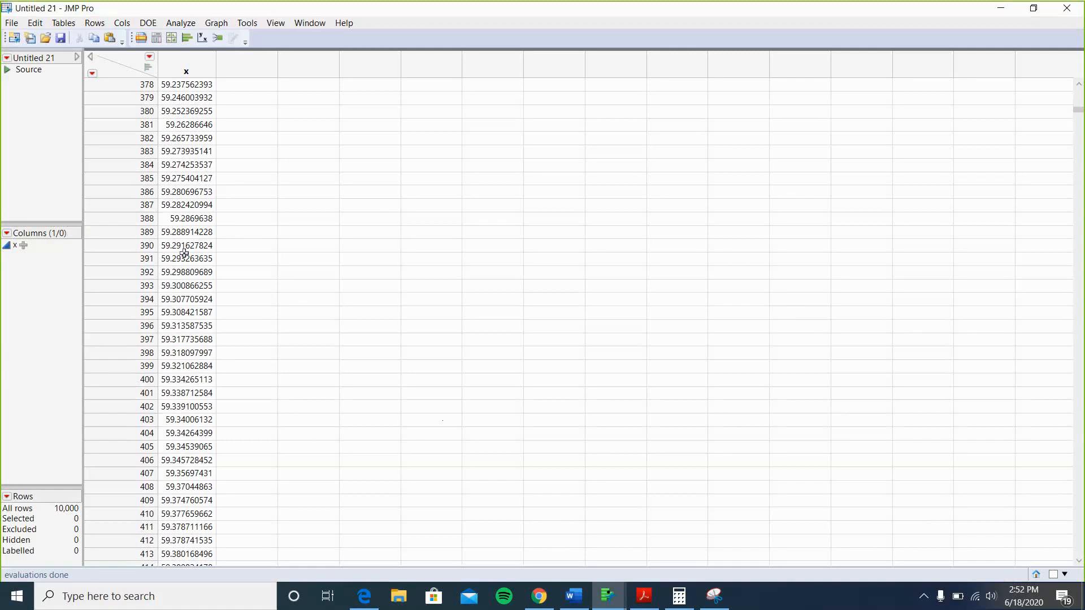
scroll(187, 282, down, 8)
scroll(213, 476, down, 5)
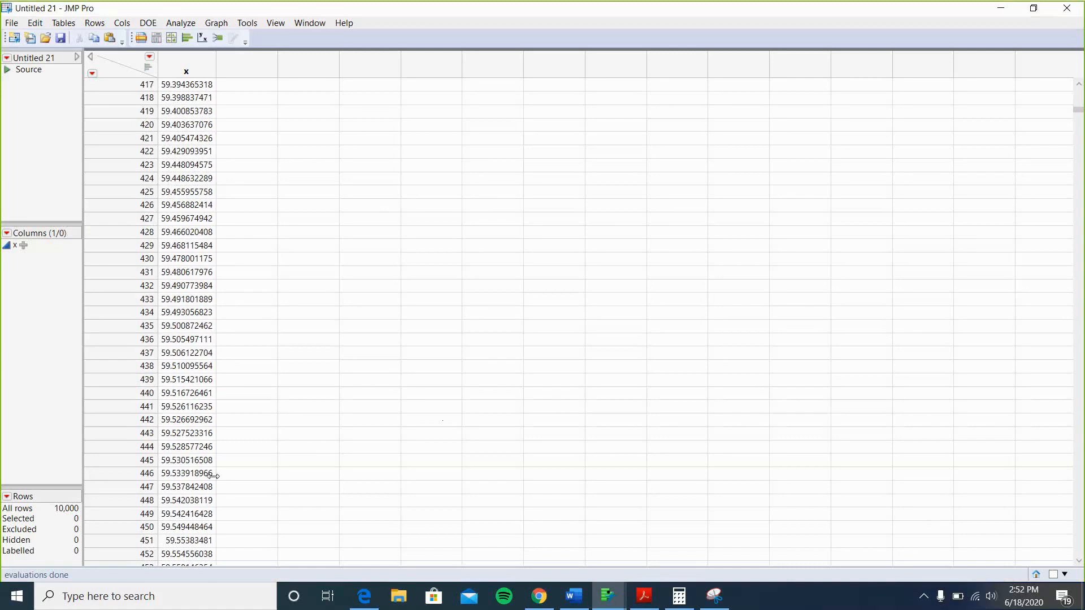
scroll(179, 409, down, 3)
scroll(179, 409, down, 20)
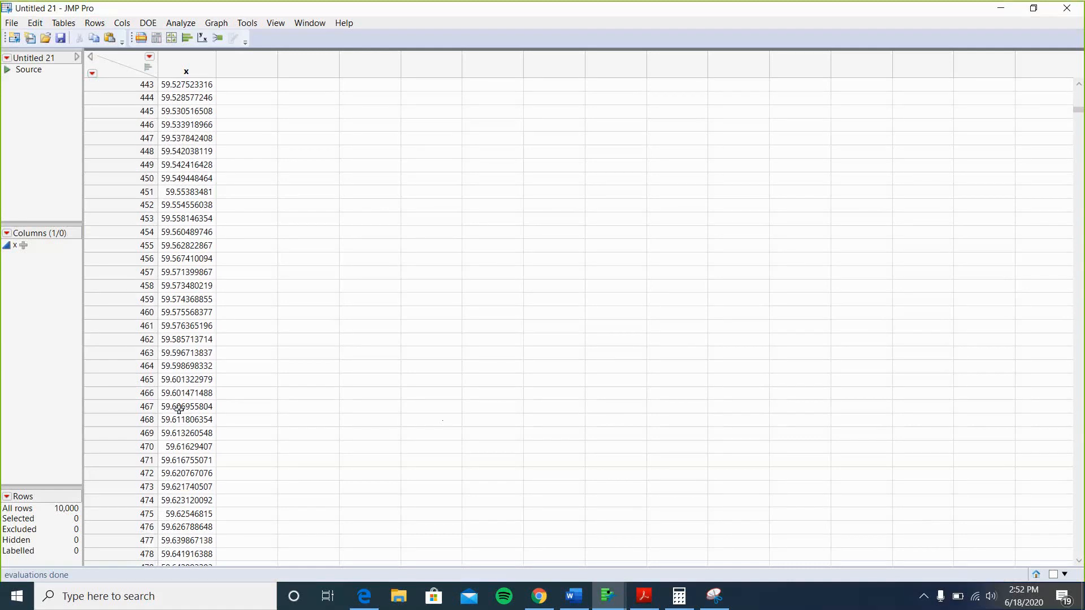
scroll(179, 409, up, 6)
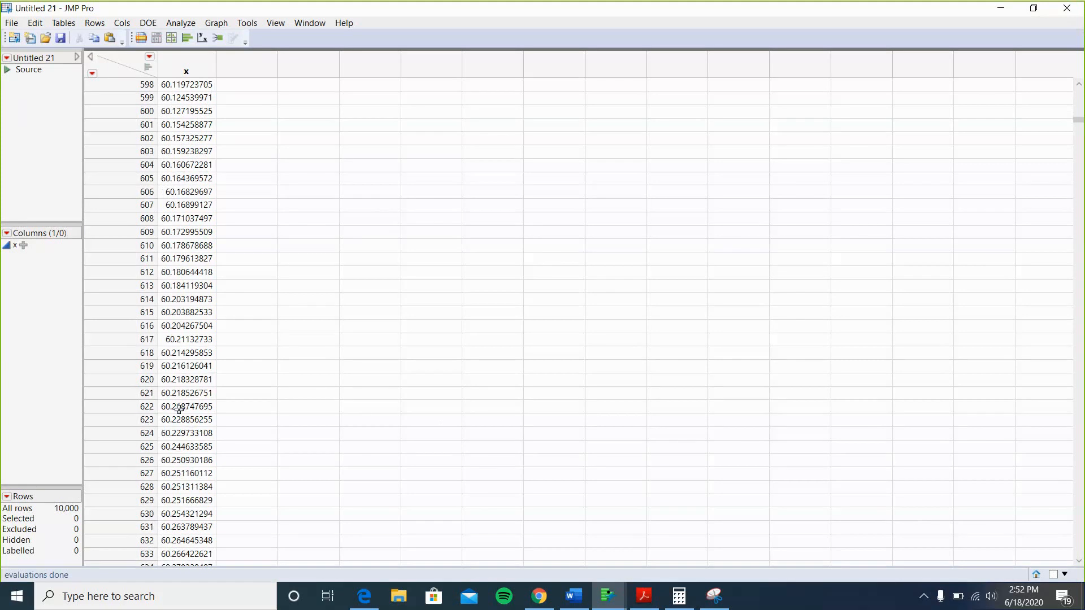
scroll(179, 409, up, 3)
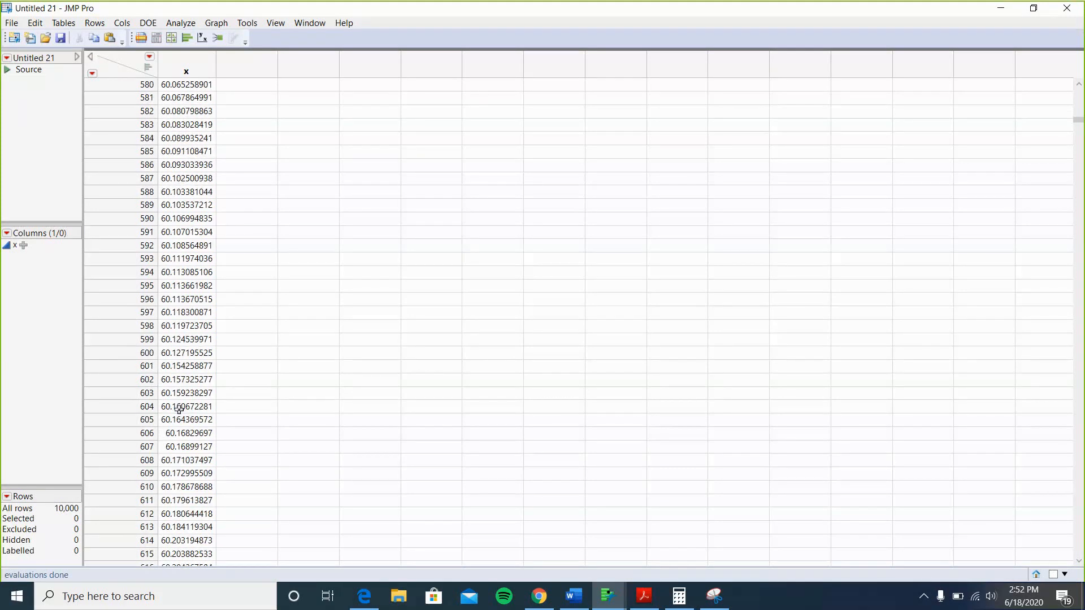
scroll(179, 409, up, 5)
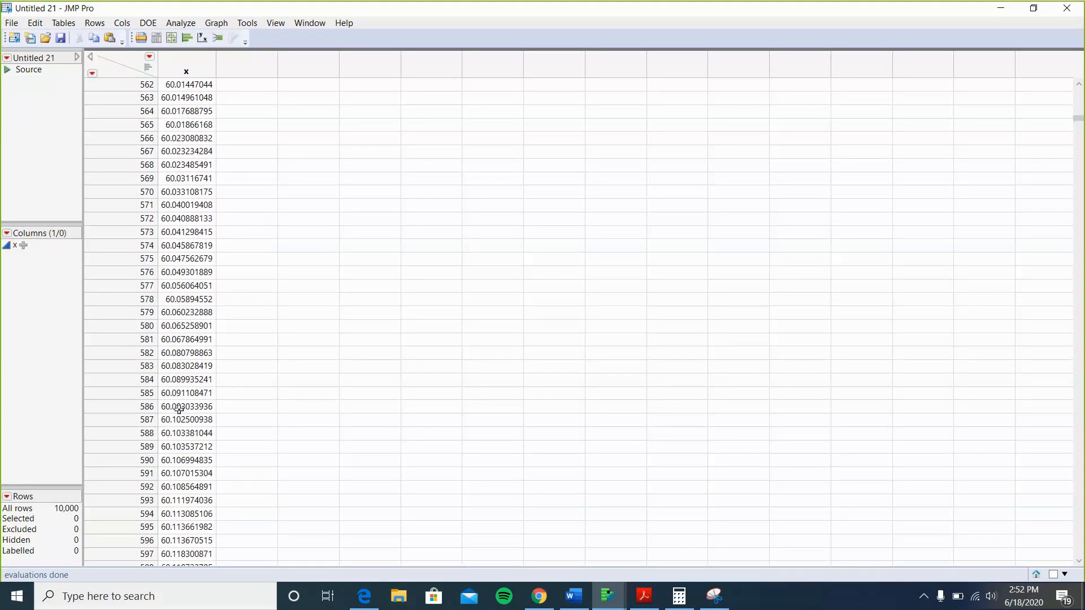
scroll(178, 409, up, 6)
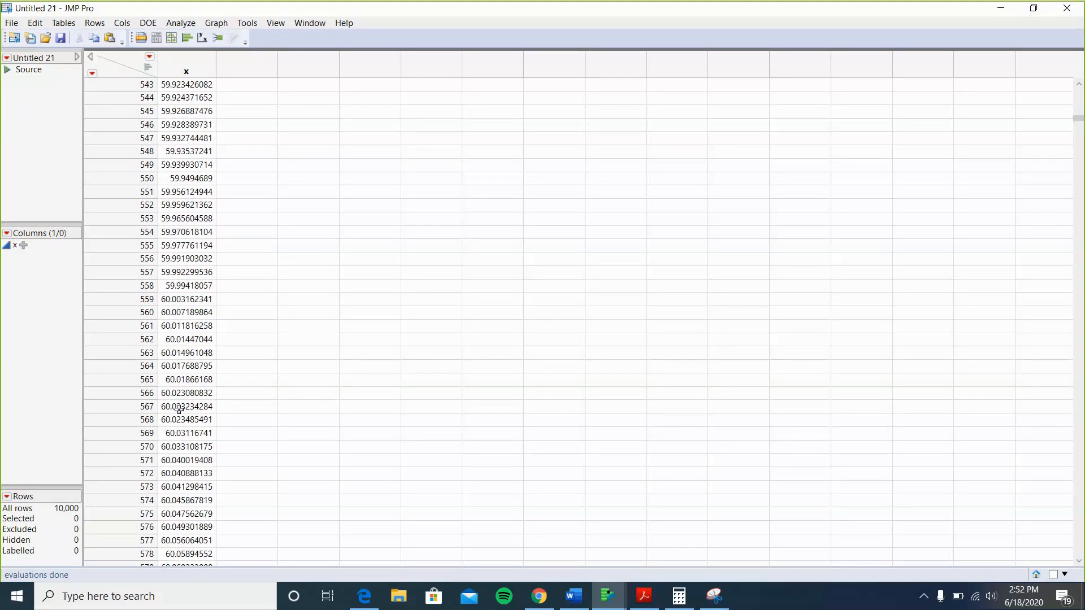
click(172, 299)
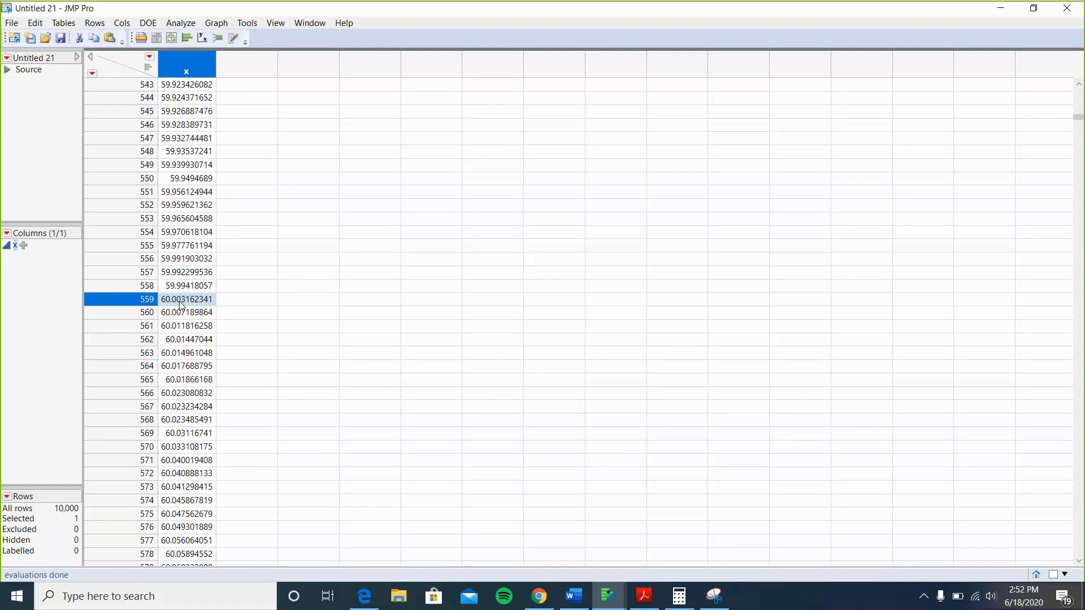
click(170, 289)
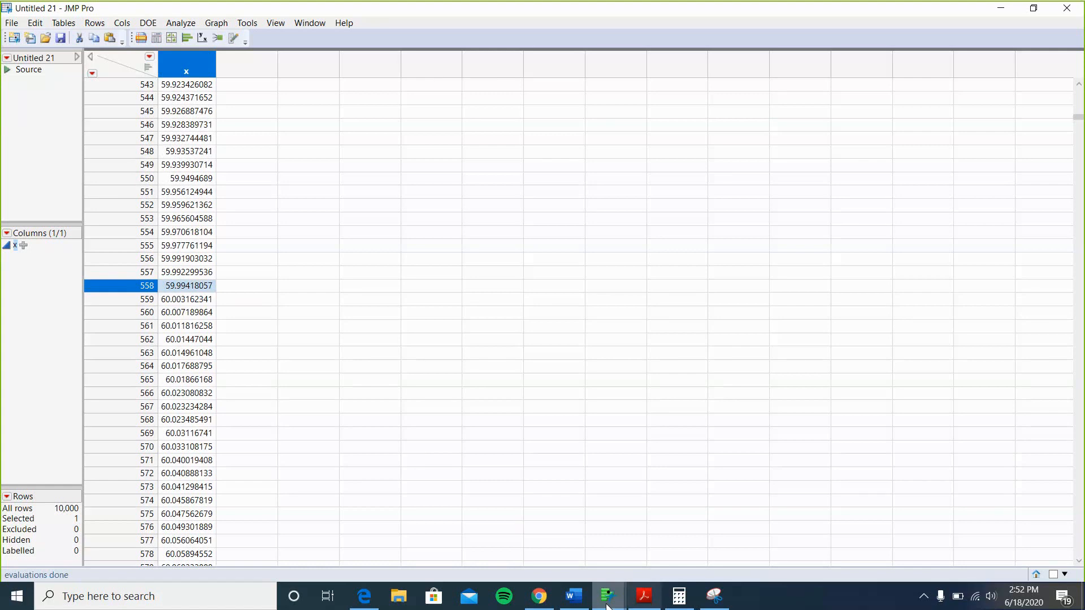
Check the X1 and X2 values in the Word document, and return to the JMP table Untitled 21
click(574, 552)
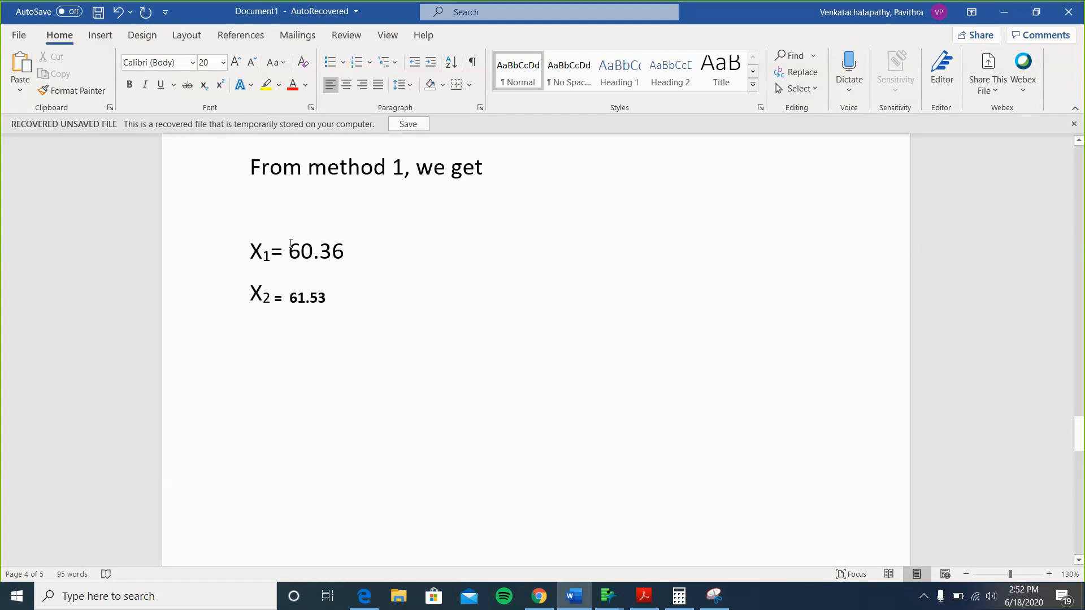
drag(293, 245, 335, 310)
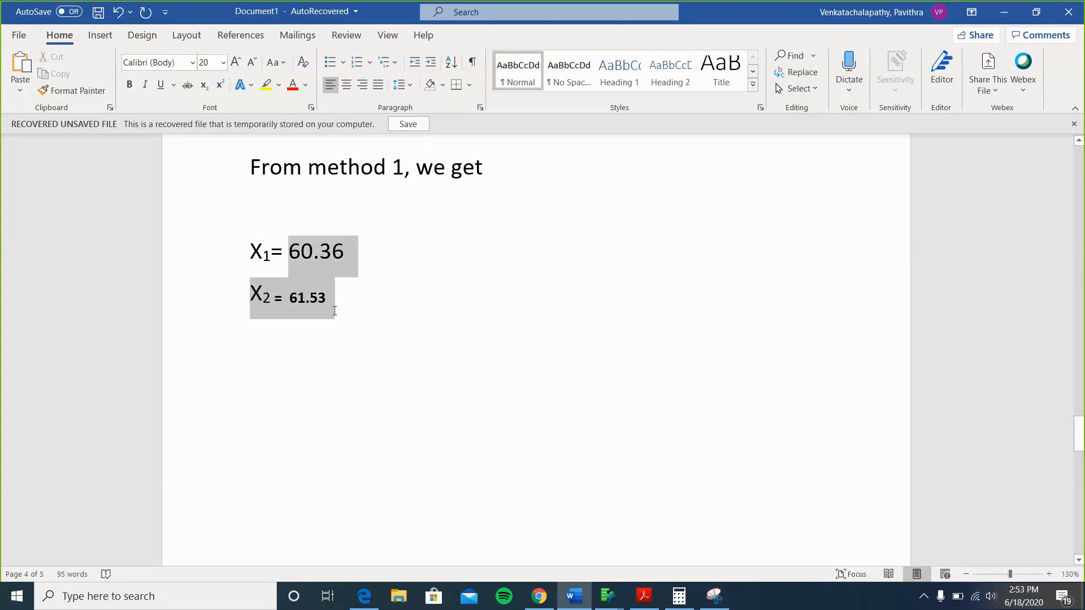
click(485, 376)
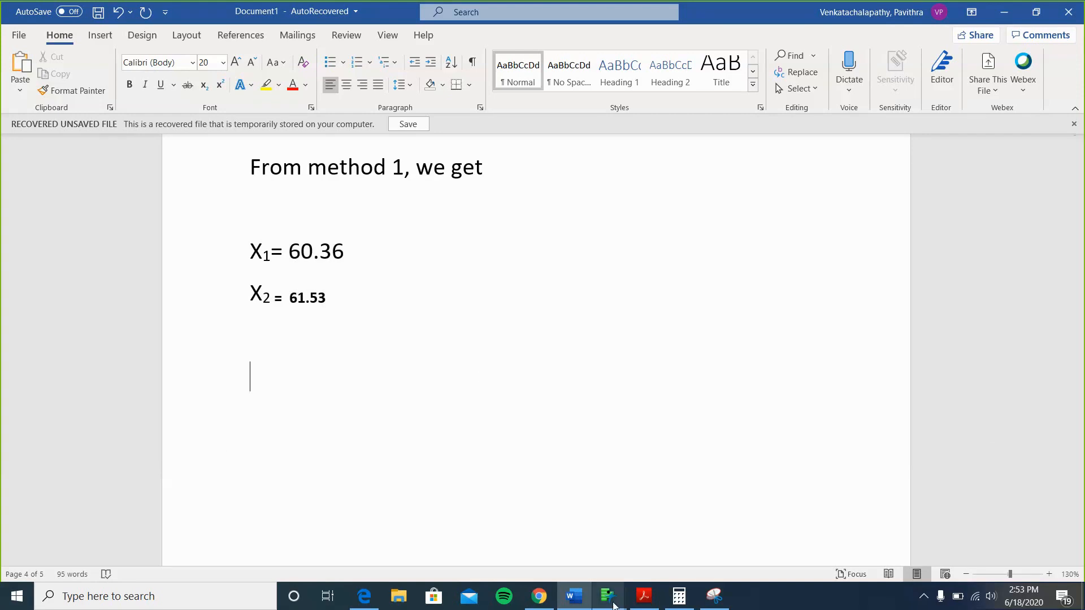
mouse_move(608, 596)
click(944, 514)
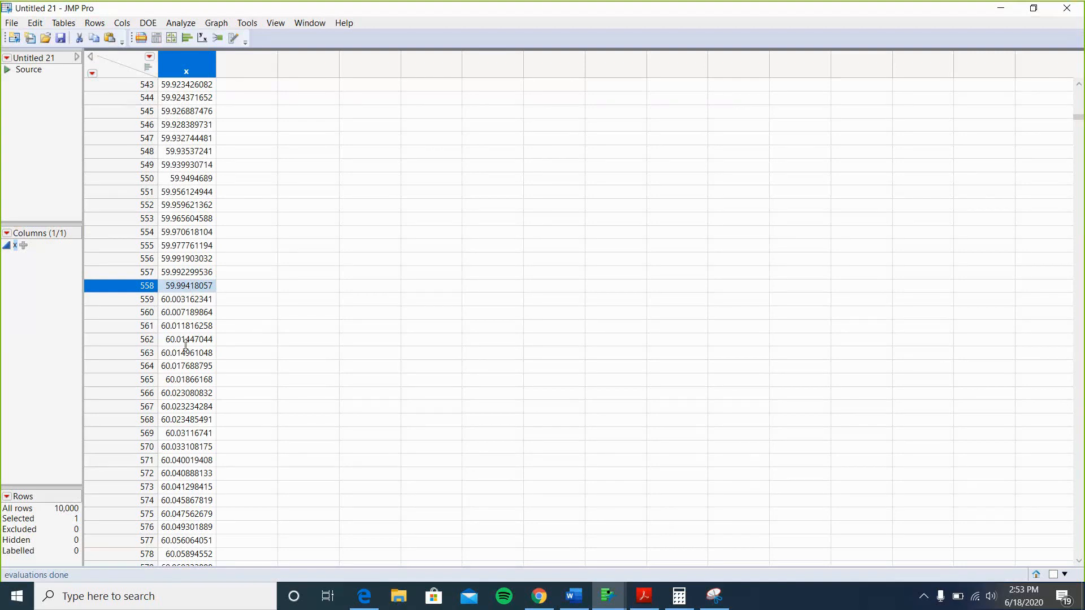
Capture rows 558 to 566 of the x column with the Snipping Tool and copy the snip
click(181, 607)
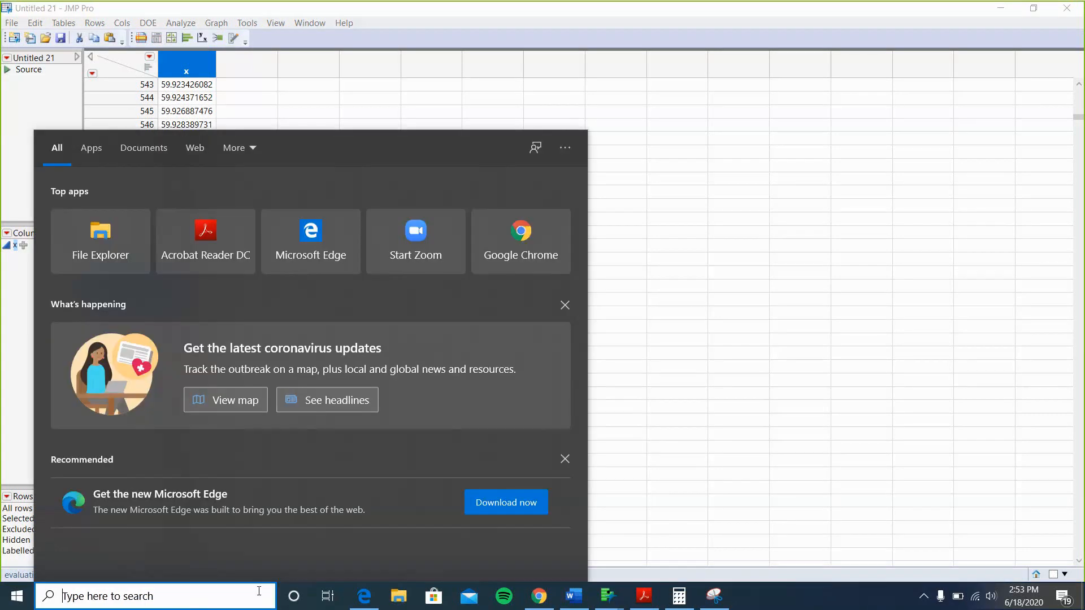
click(714, 595)
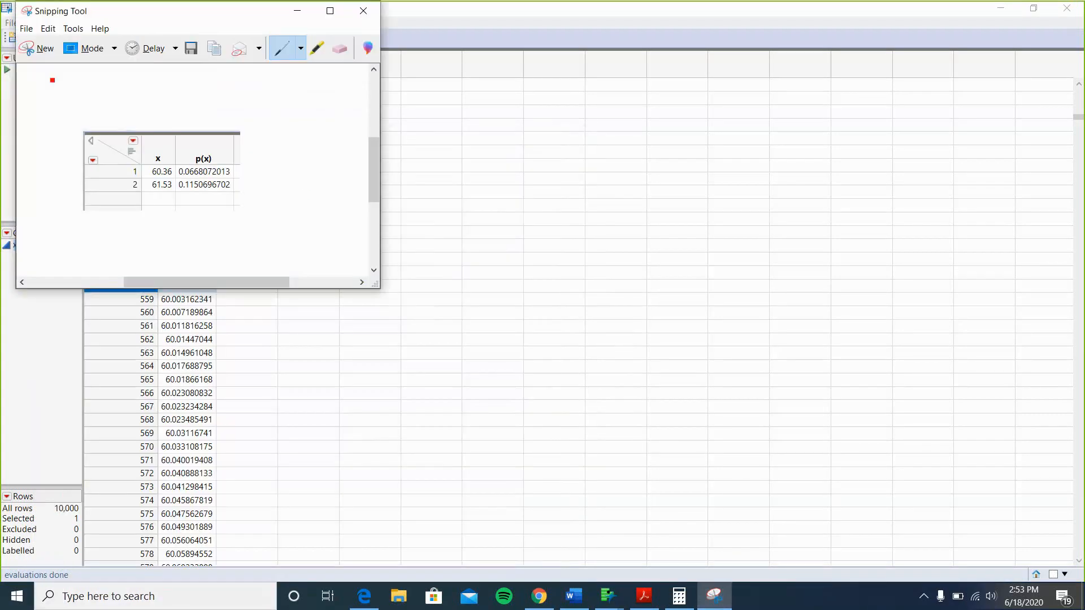
click(28, 48)
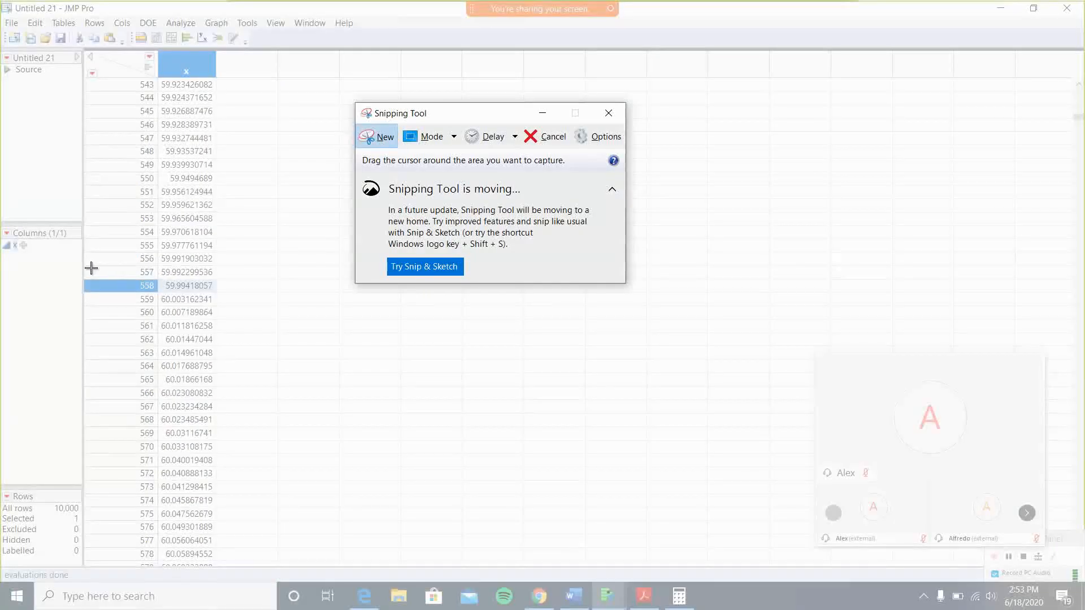
mouse_move(91, 268)
mouse_down()
mouse_move(226, 330)
mouse_move(253, 427)
mouse_move(87, 270)
mouse_move(92, 285)
mouse_move(90, 270)
mouse_up()
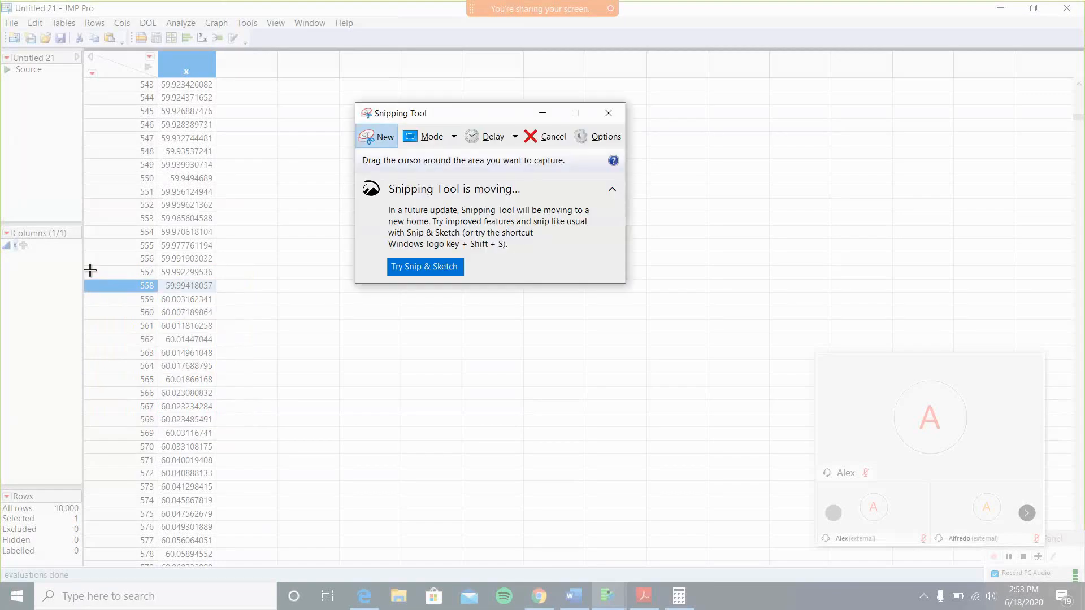
key(Escape)
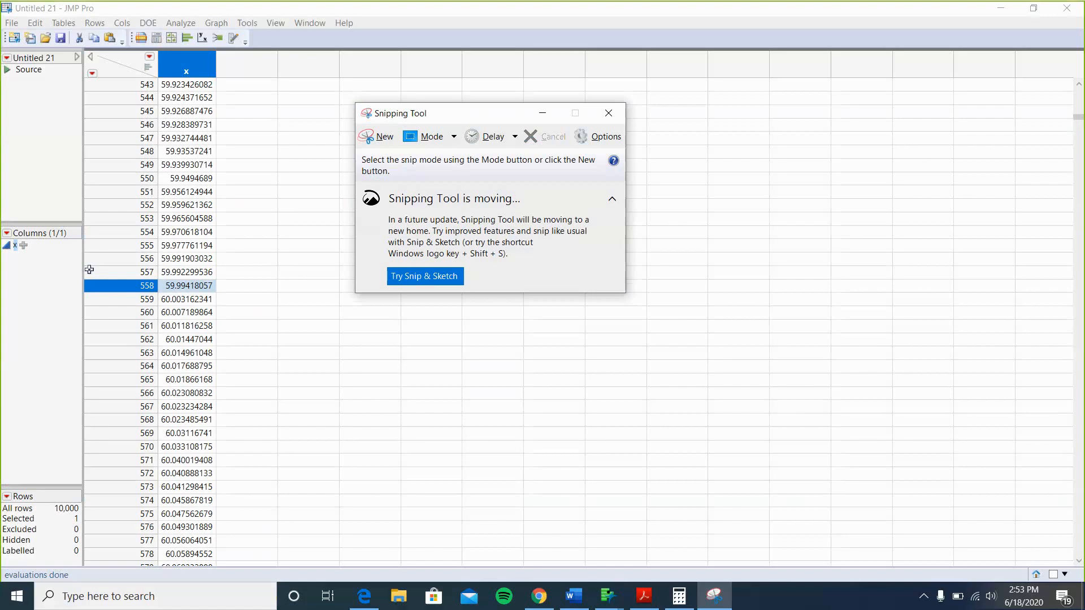
click(377, 136)
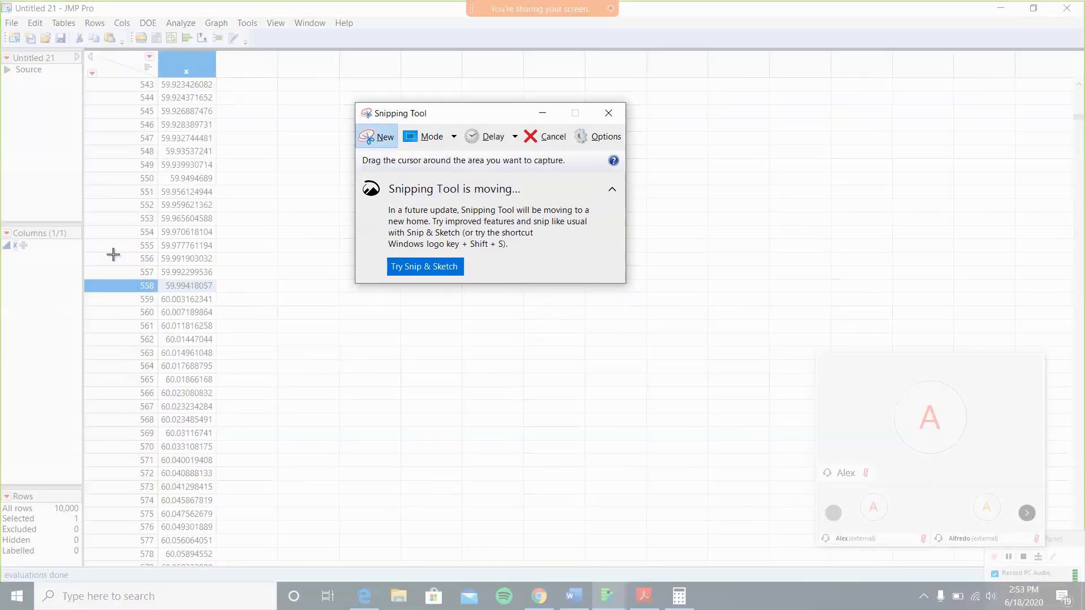
drag(85, 277, 231, 399)
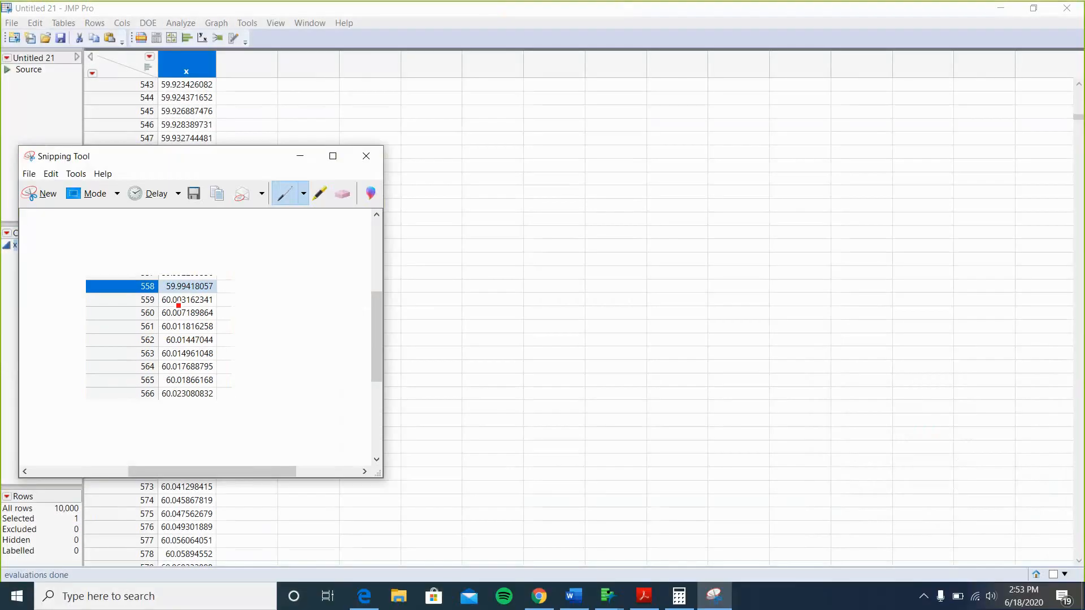
right_click(189, 301)
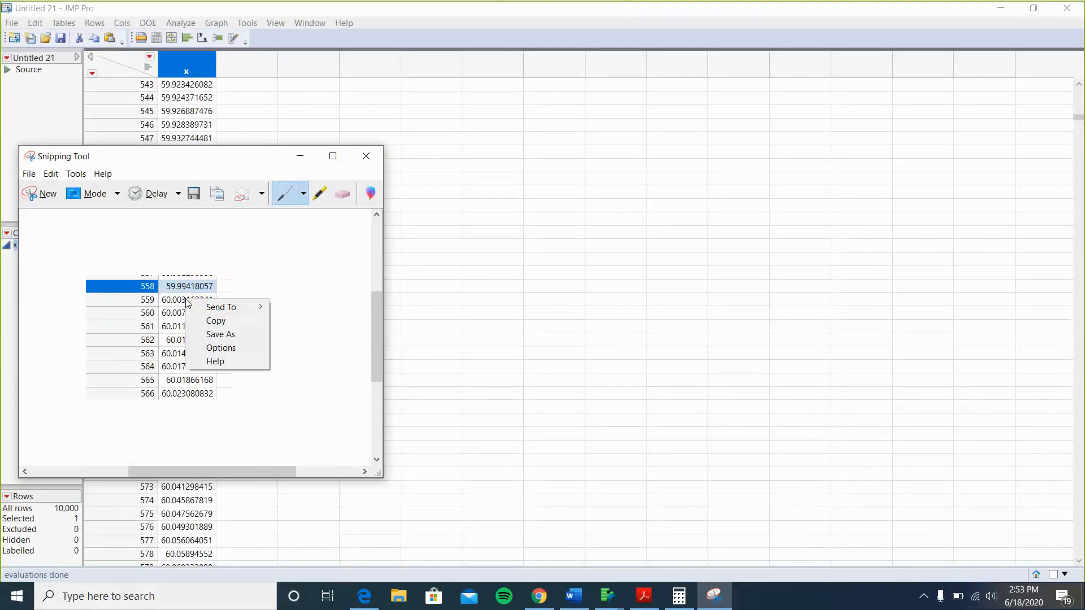
click(195, 321)
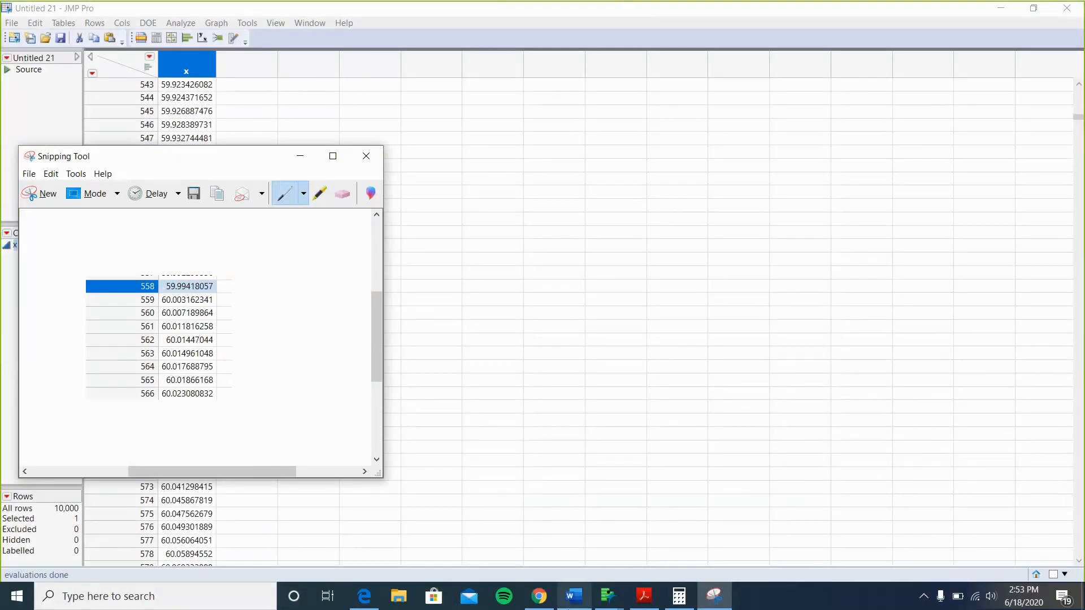
Switch to Word and paste the copied snip of the simulated x values below the X2 line
click(573, 596)
click(426, 361)
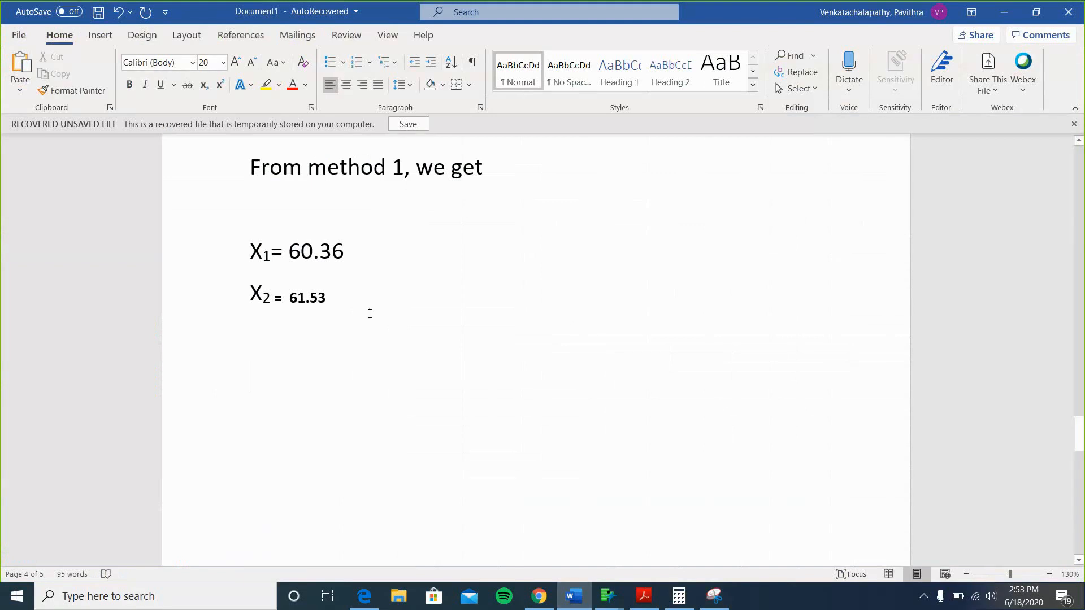
key(ctrl+v)
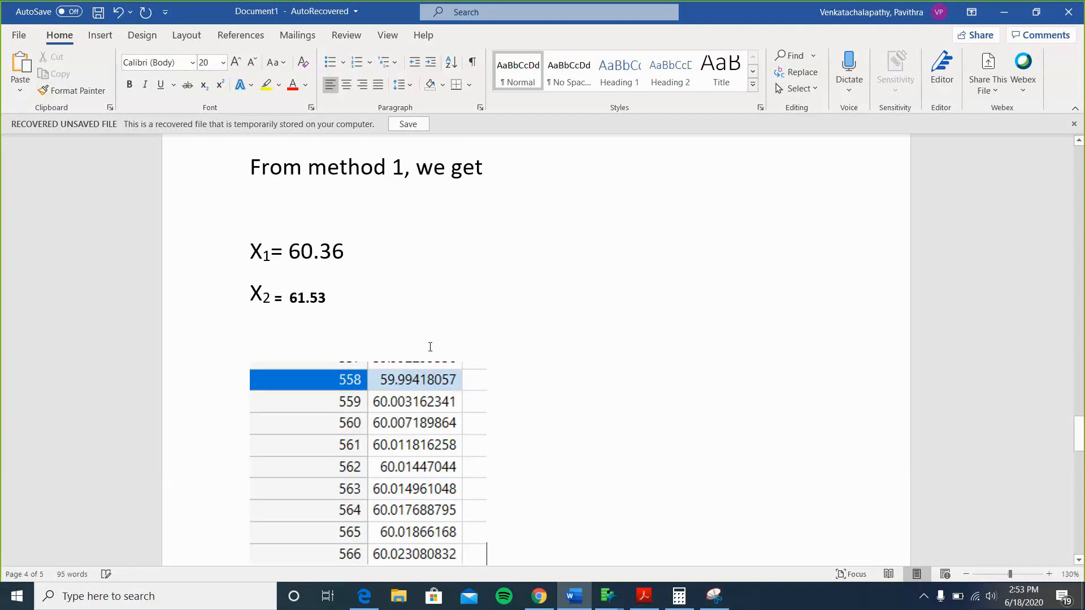
scroll(475, 396, down, 4)
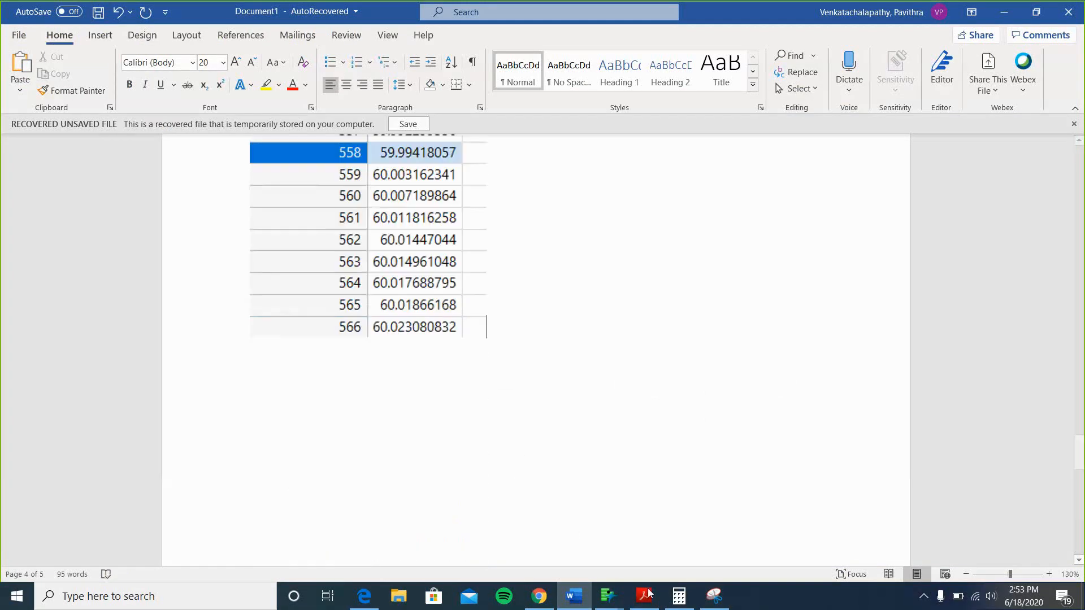
Check the X2 value in the Word document, and return to the JMP table Untitled 21
click(608, 596)
scroll(618, 327, up, 6)
right_click(619, 326)
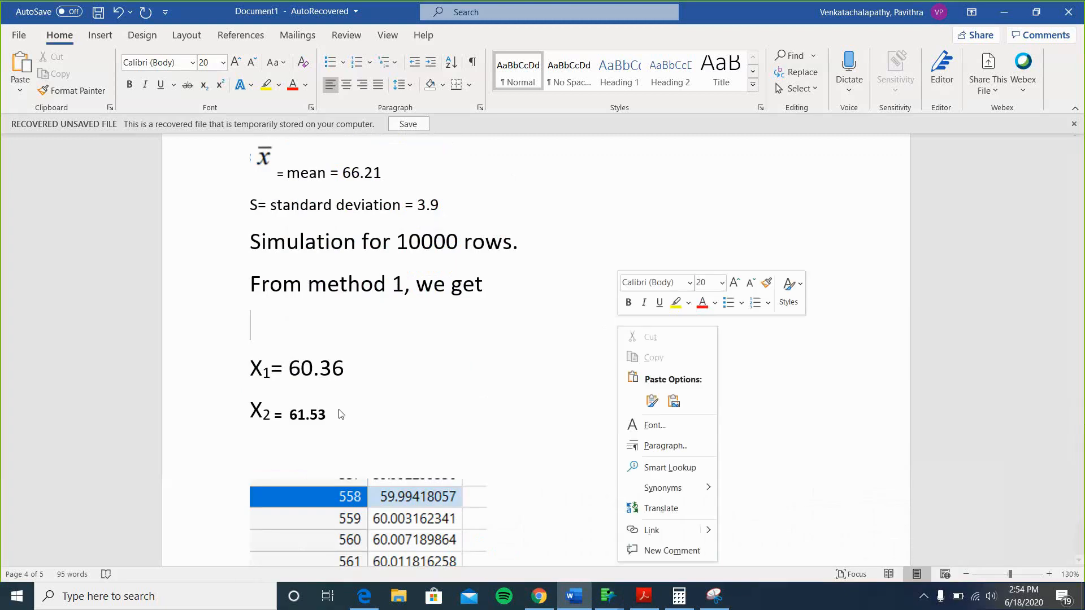
mouse_move(610, 606)
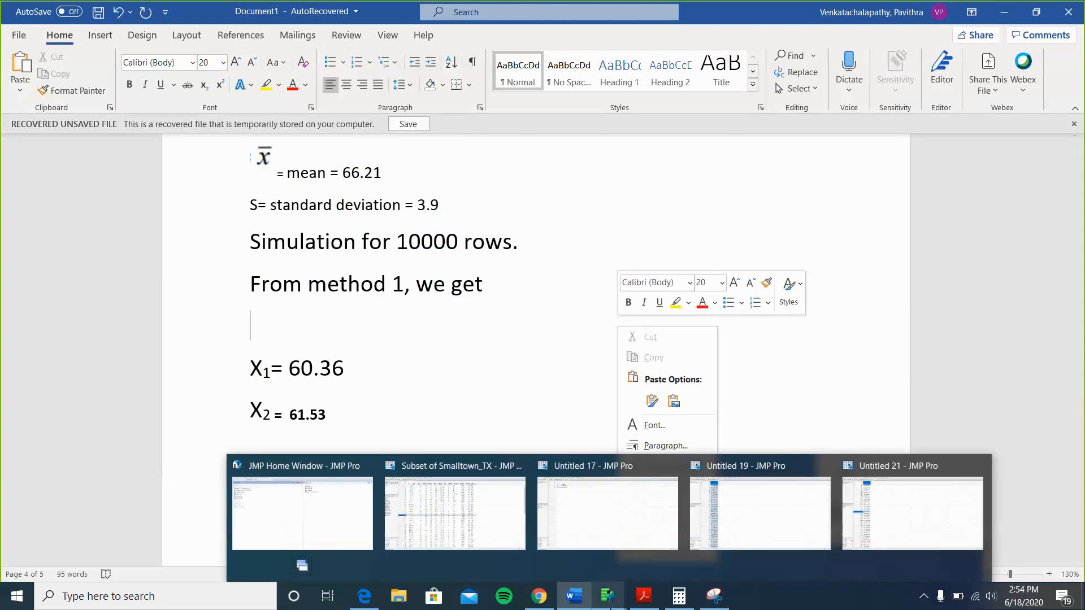
click(950, 489)
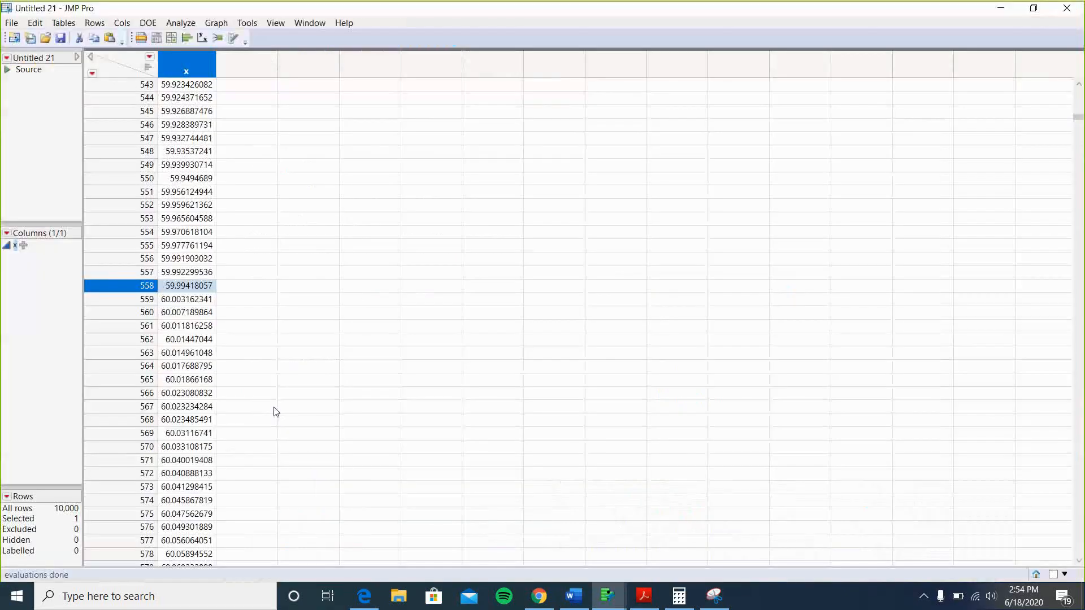
Find where the sorted x values reach 61.53 in the JMP table, and select row 1174
scroll(193, 386, down, 20)
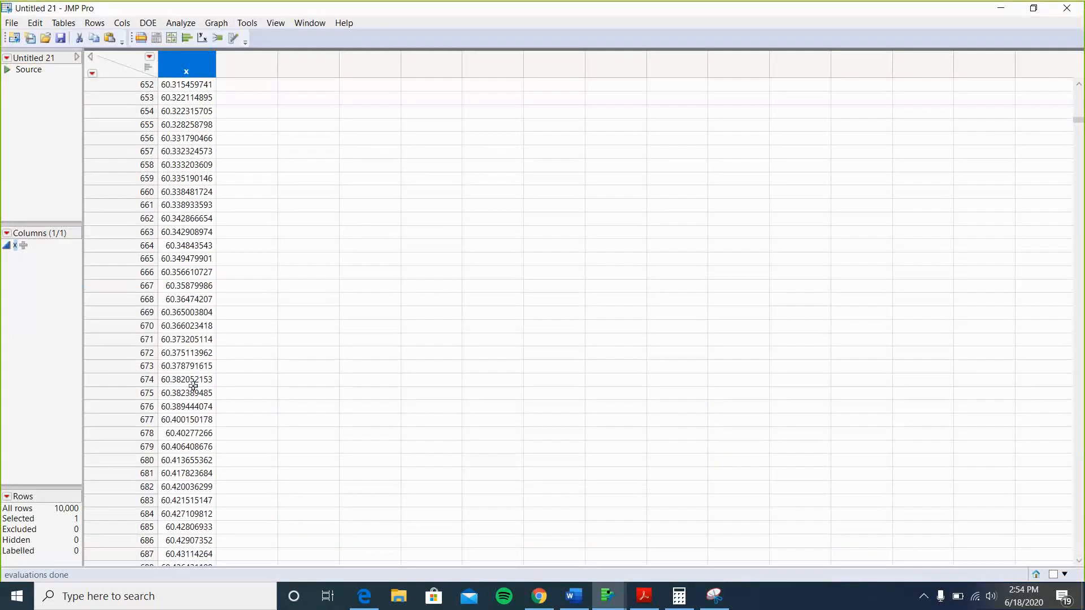
scroll(193, 386, down, 20)
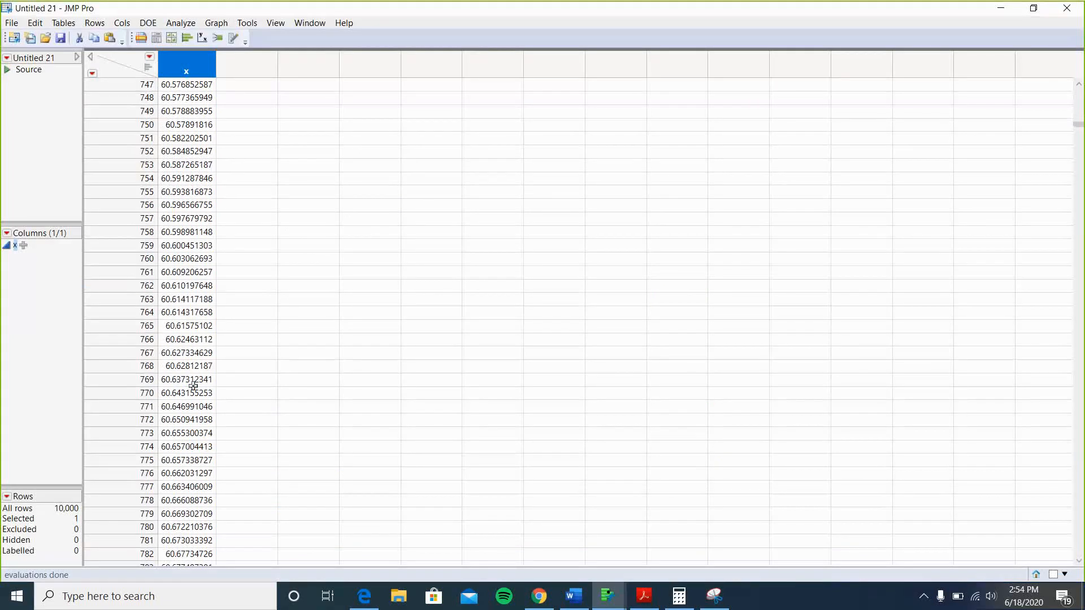
scroll(192, 386, down, 20)
scroll(193, 385, down, 20)
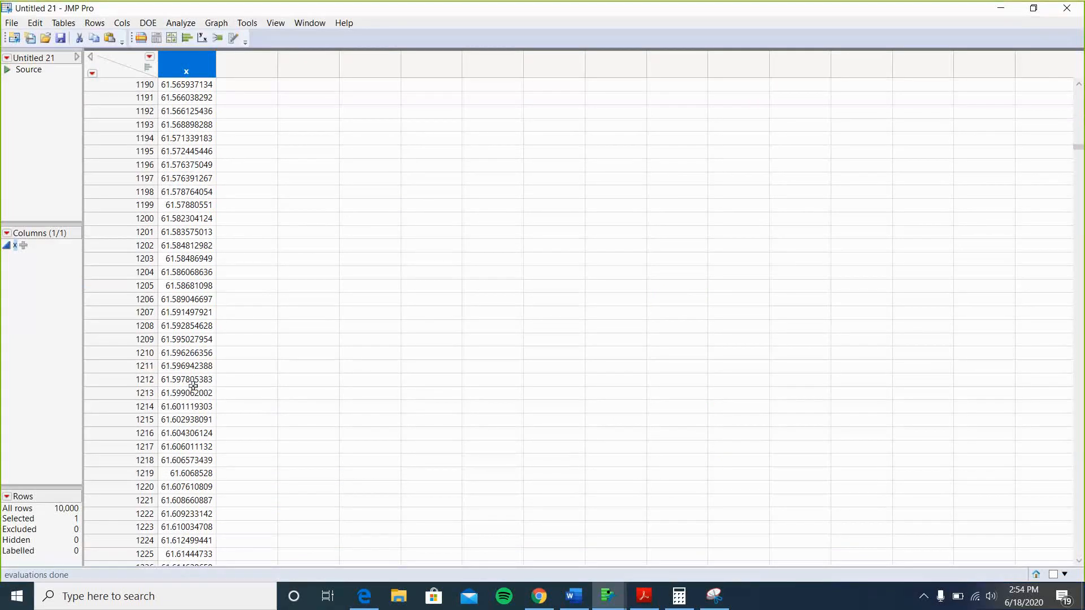
scroll(193, 386, down, 20)
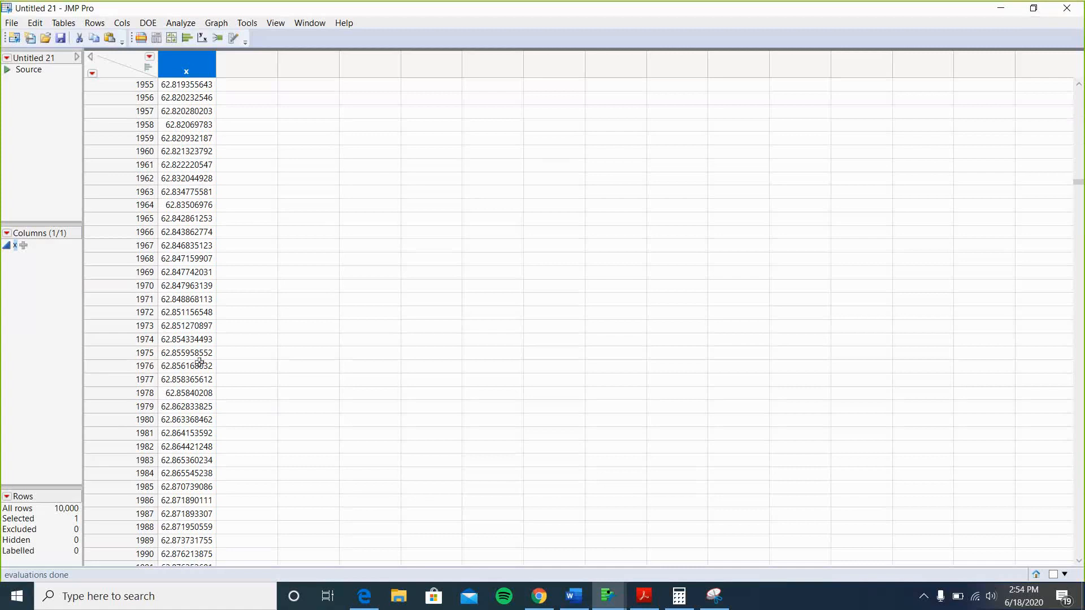
scroll(199, 362, down, 20)
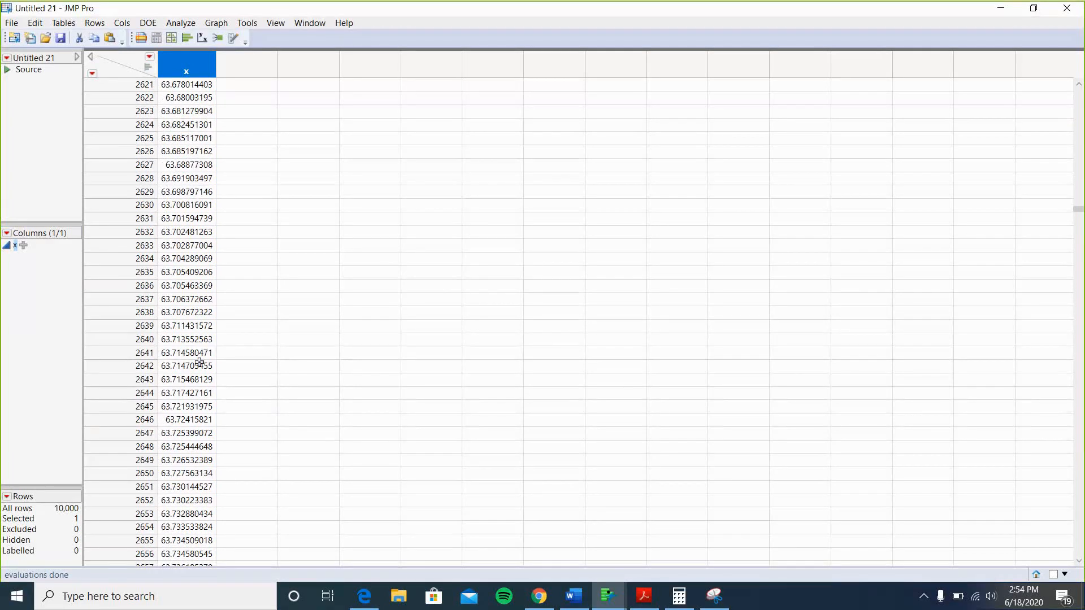
scroll(200, 362, down, 16)
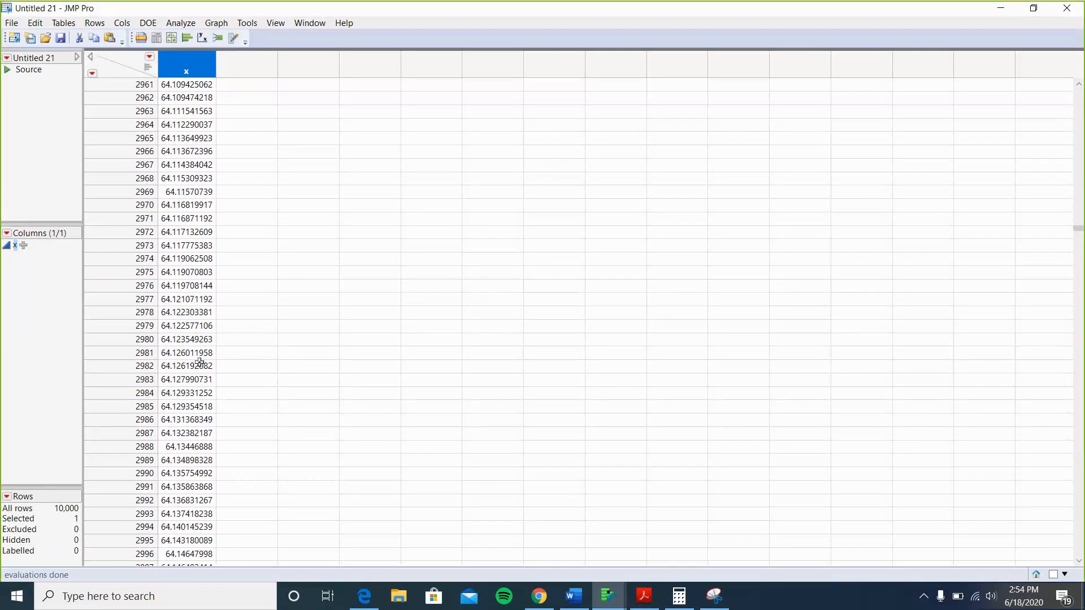
scroll(199, 362, up, 20)
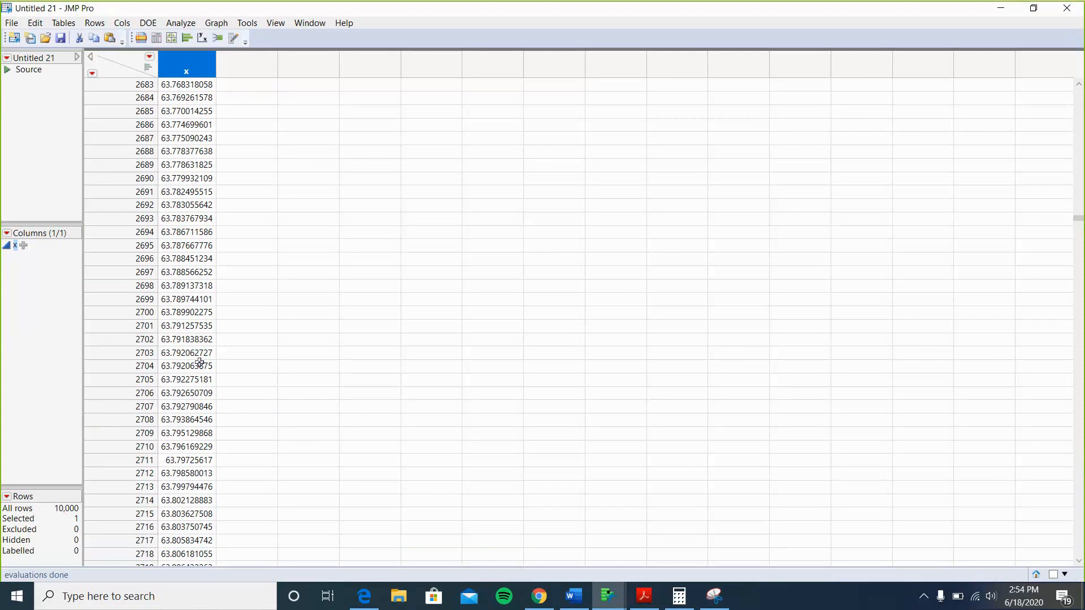
scroll(200, 362, up, 20)
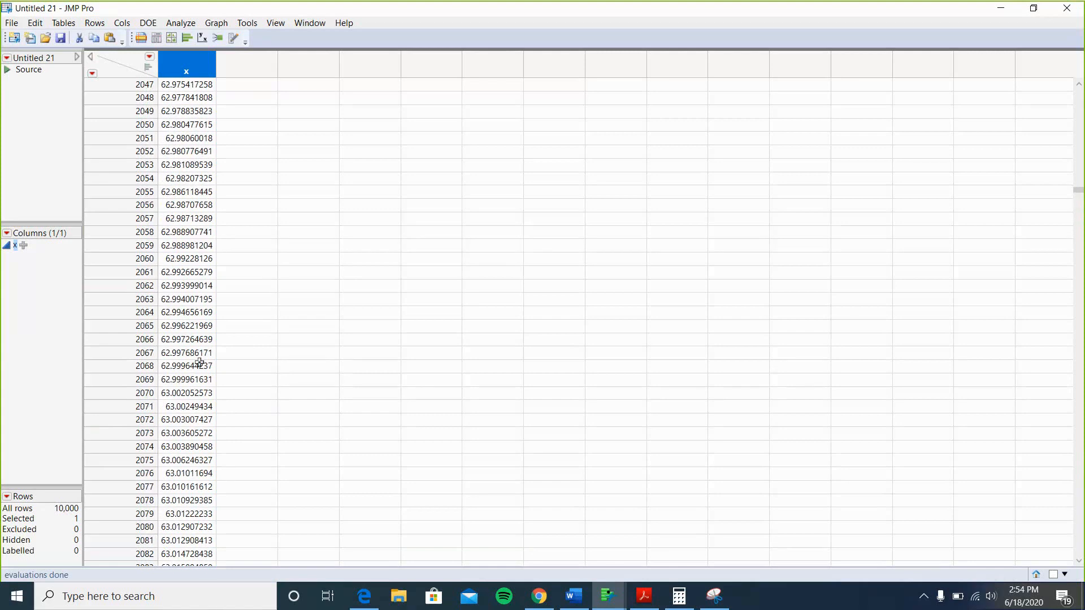
scroll(199, 363, up, 20)
scroll(200, 362, up, 20)
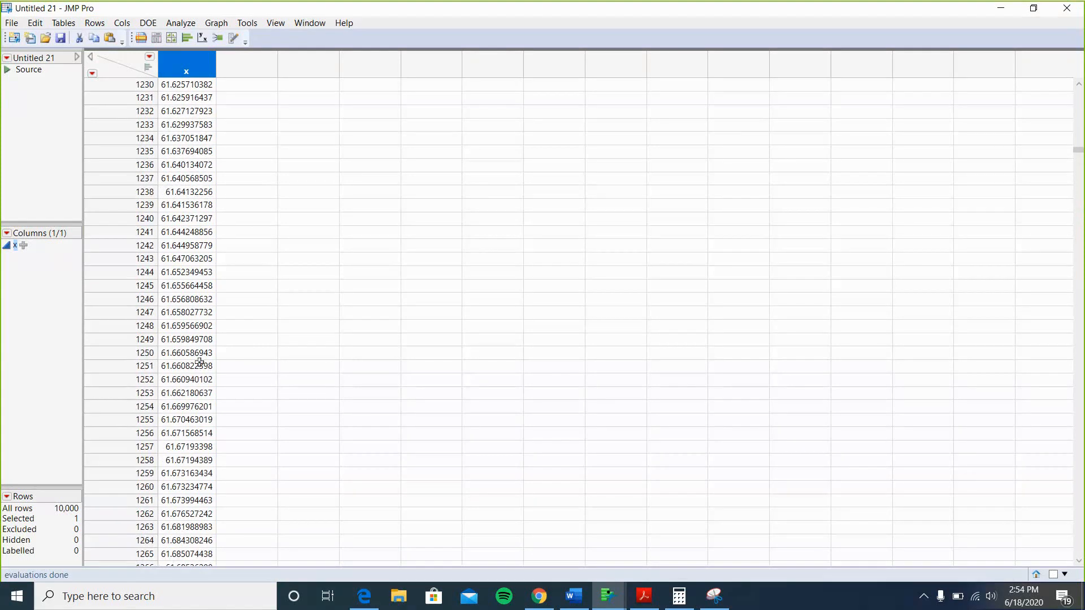
scroll(200, 362, up, 18)
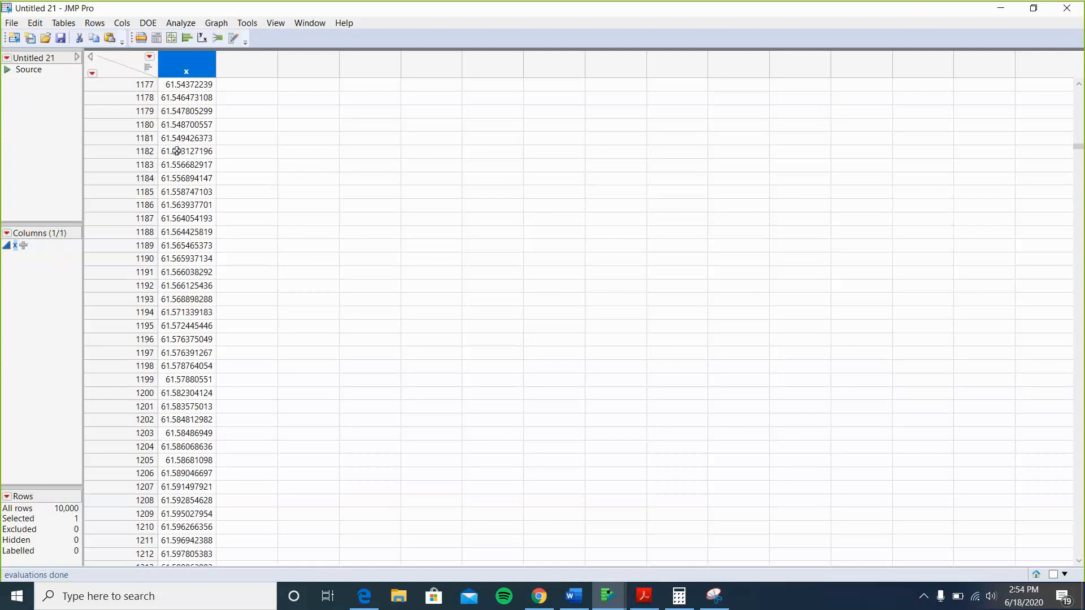
scroll(179, 152, up, 2)
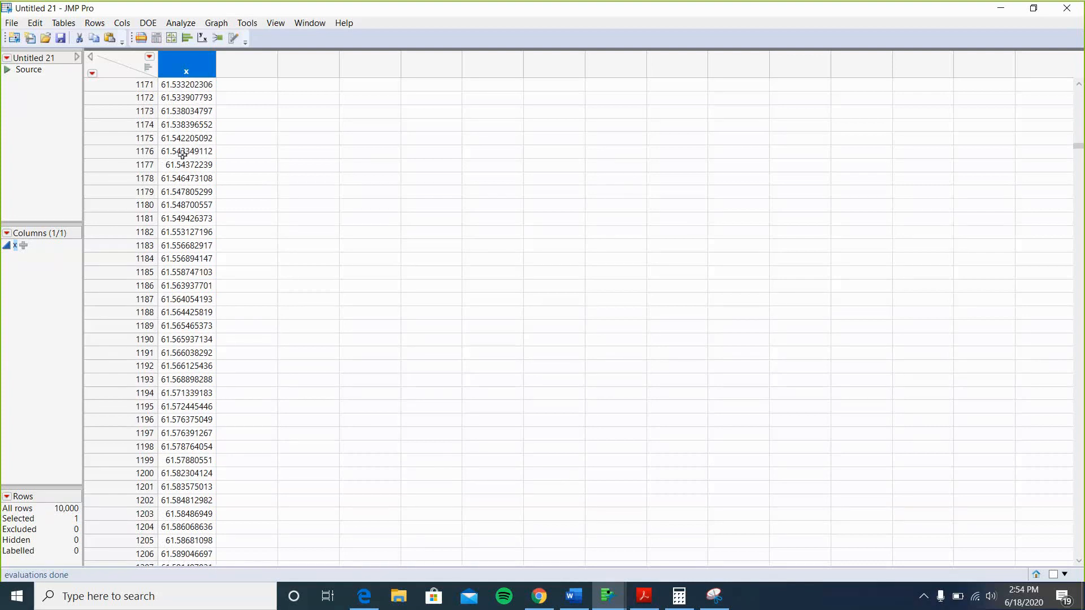
click(147, 124)
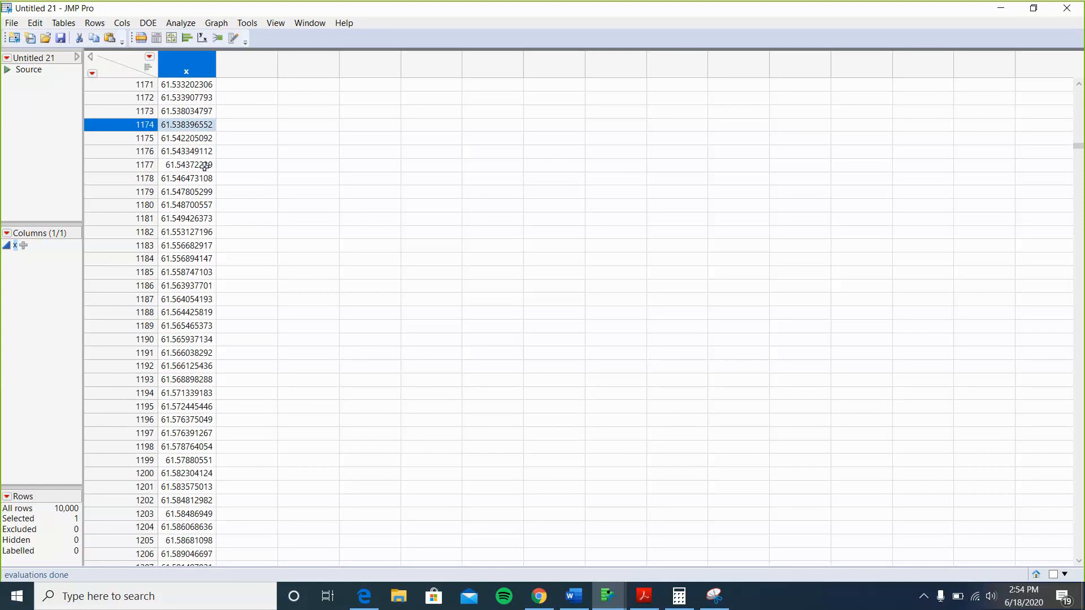
scroll(239, 197, up, 2)
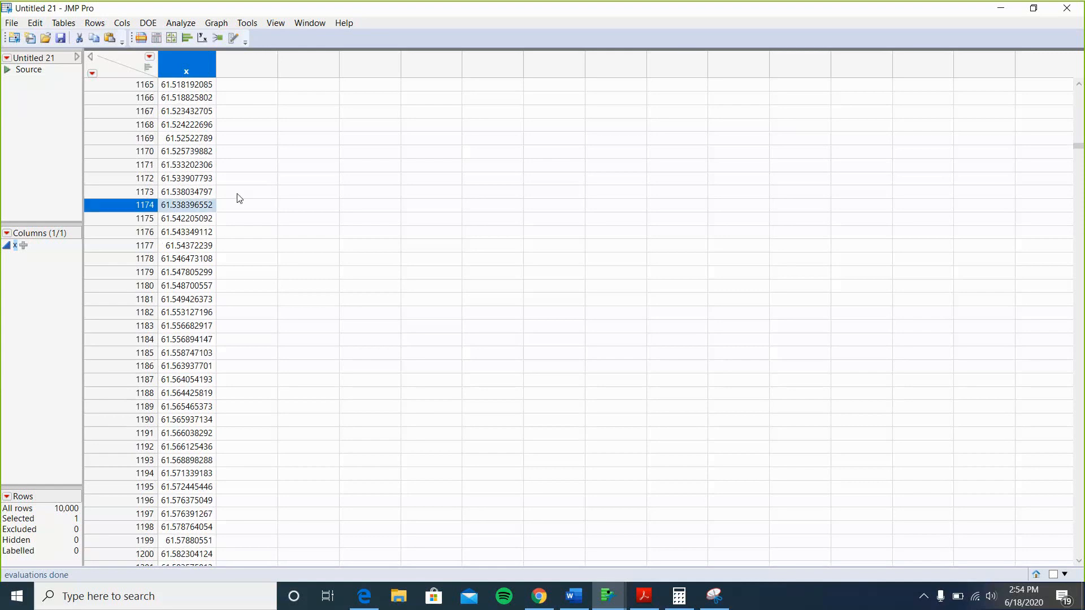
scroll(239, 197, up, 1)
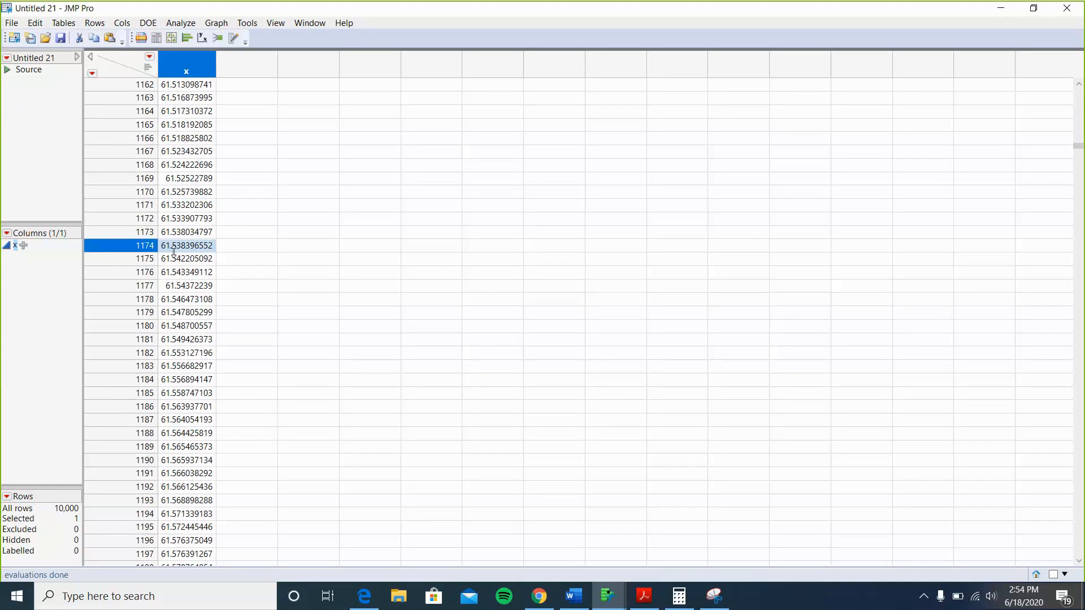
Capture rows 1174 to 1178 of the x column with the Snipping Tool
click(197, 598)
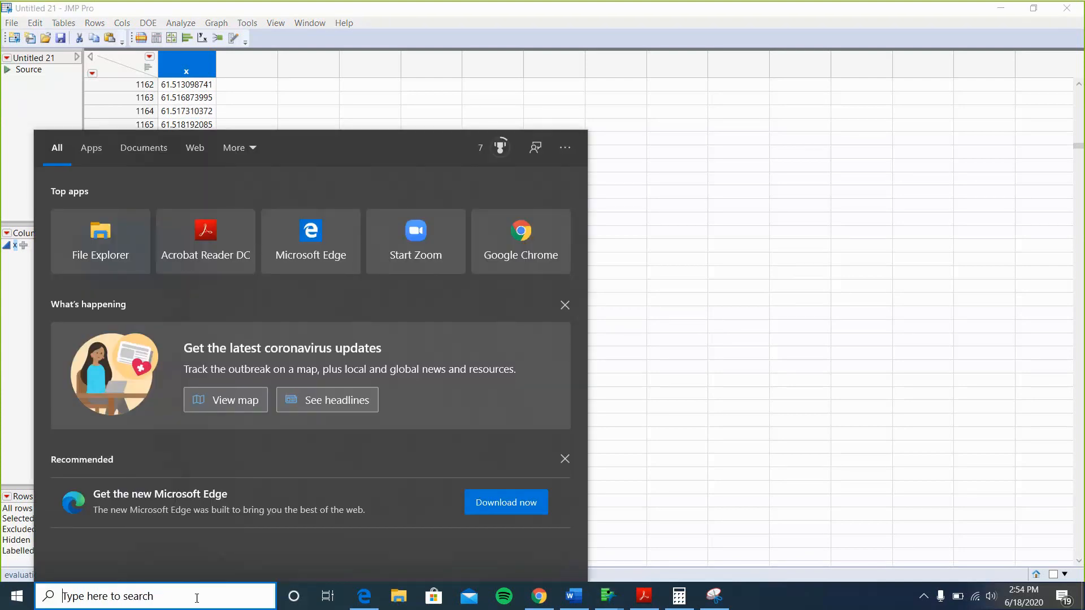
click(721, 604)
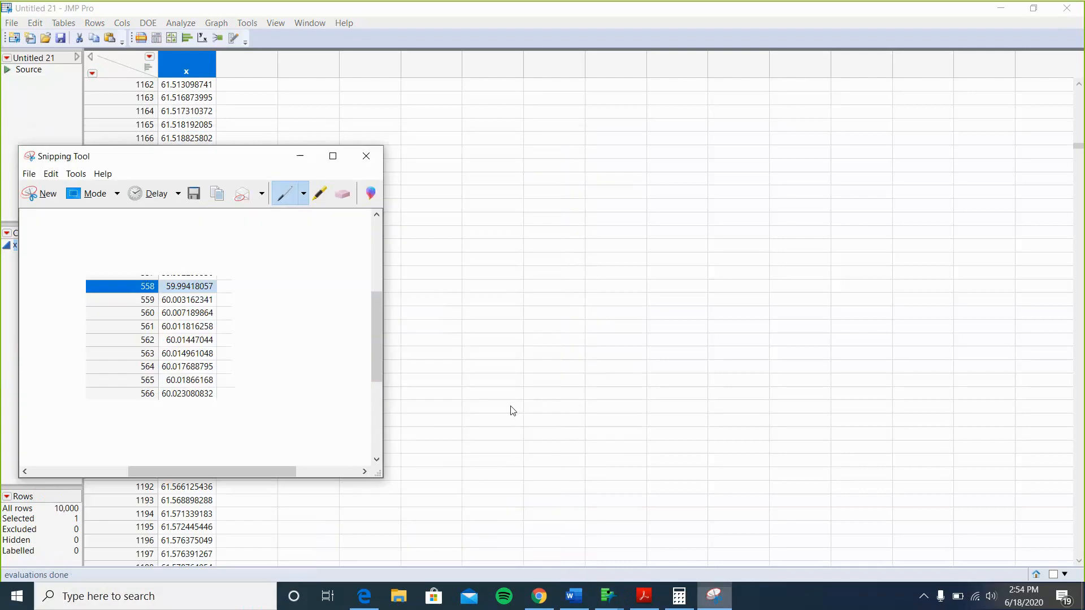
click(48, 195)
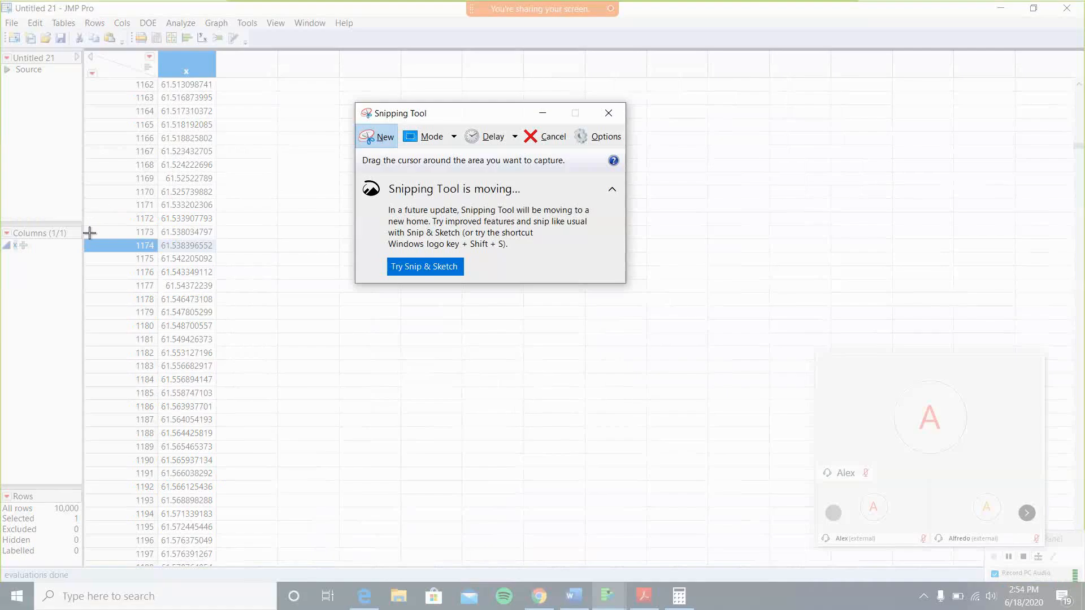
drag(85, 238, 105, 249)
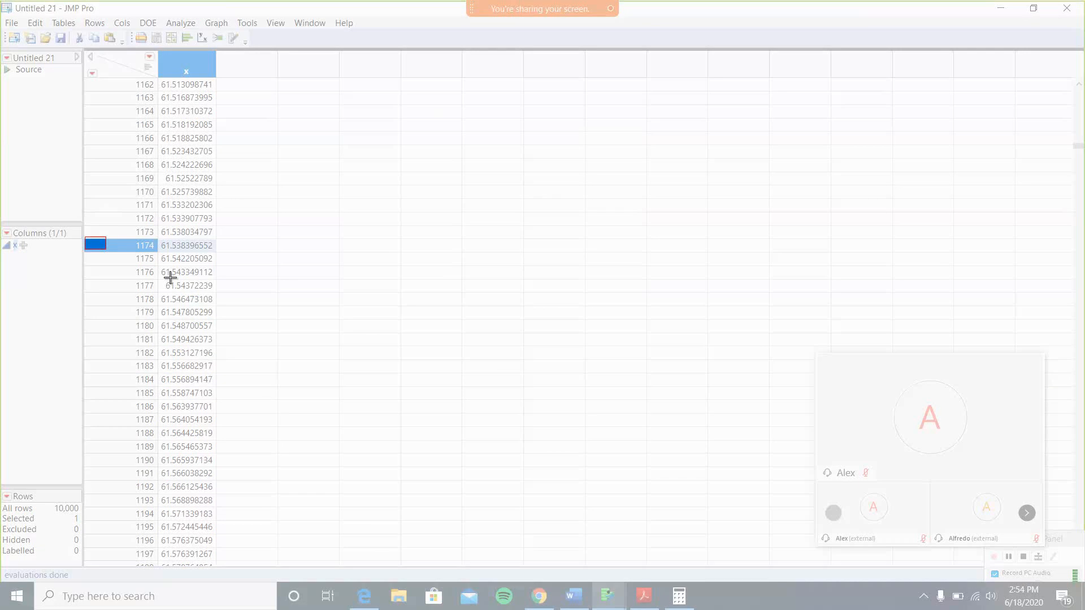
drag(170, 277, 231, 307)
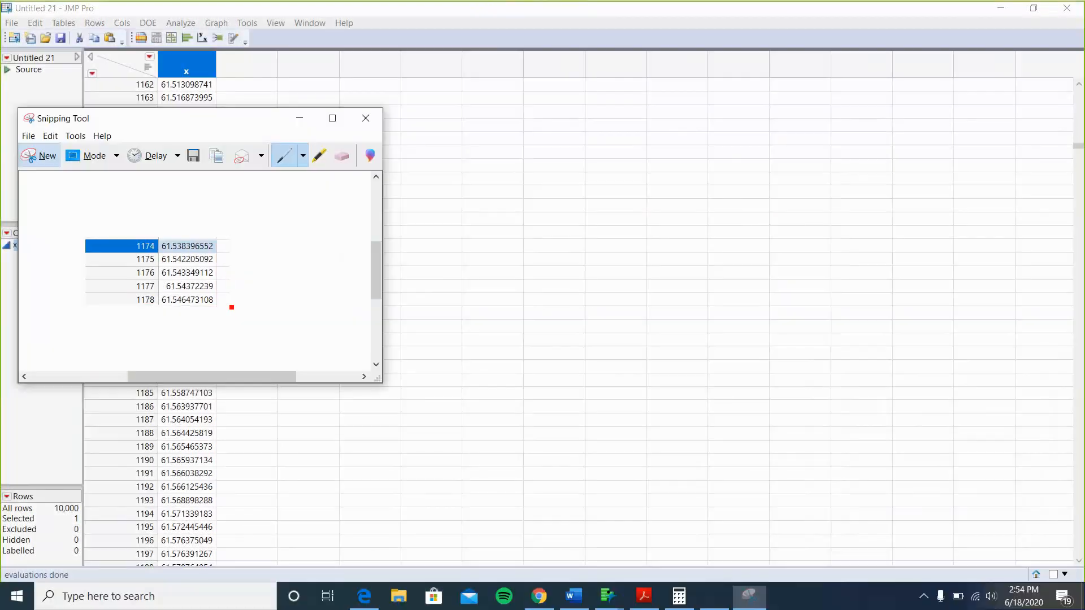
Take a new snip of the x column covering rows 1169 to 1176, and copy it
click(43, 159)
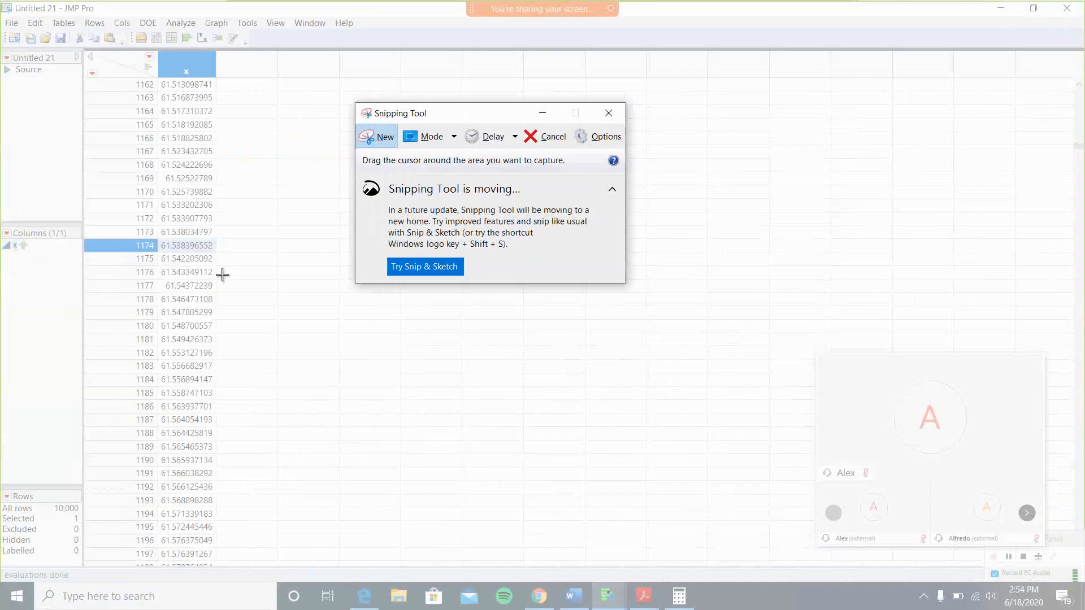
drag(154, 274, 87, 172)
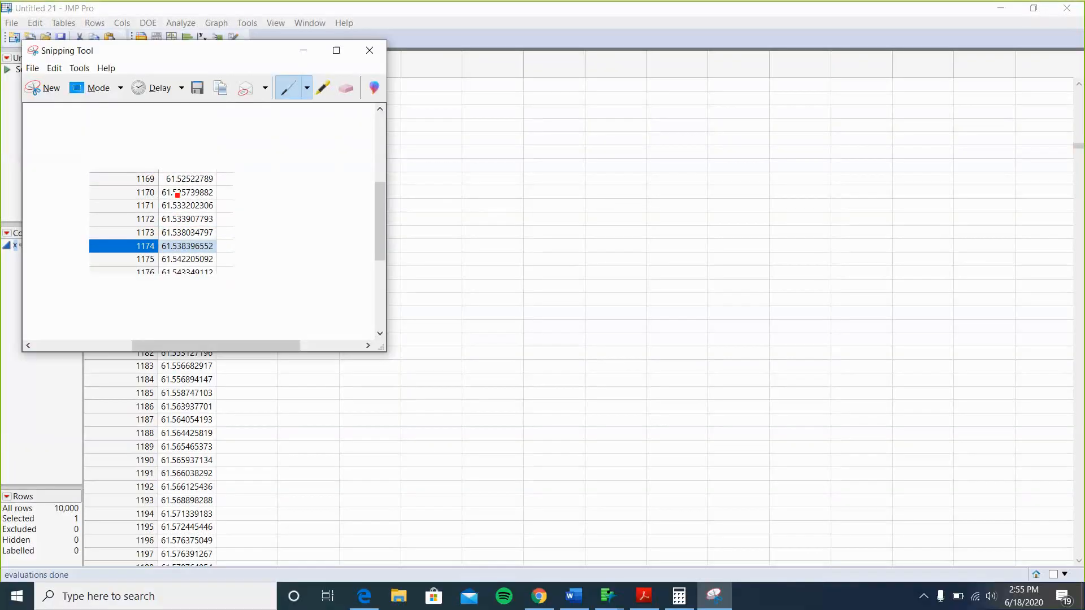
right_click(180, 209)
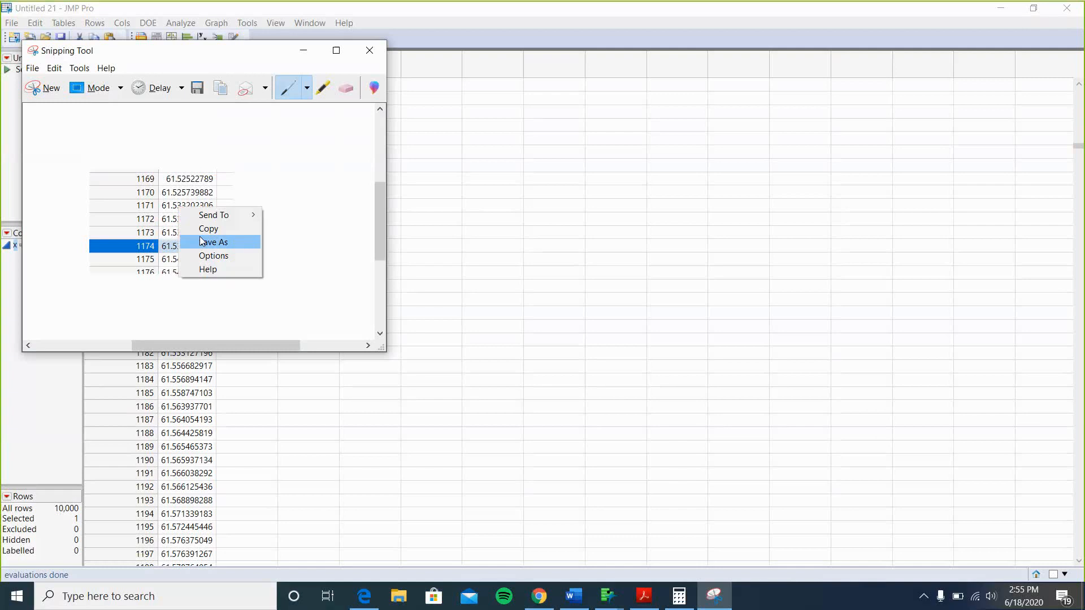
click(199, 237)
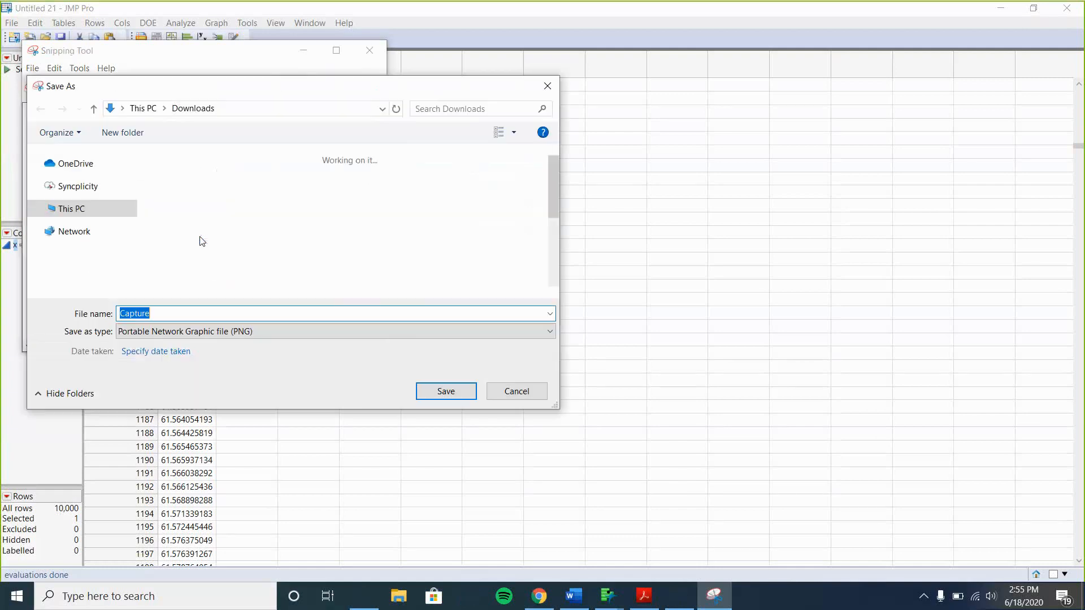
click(548, 86)
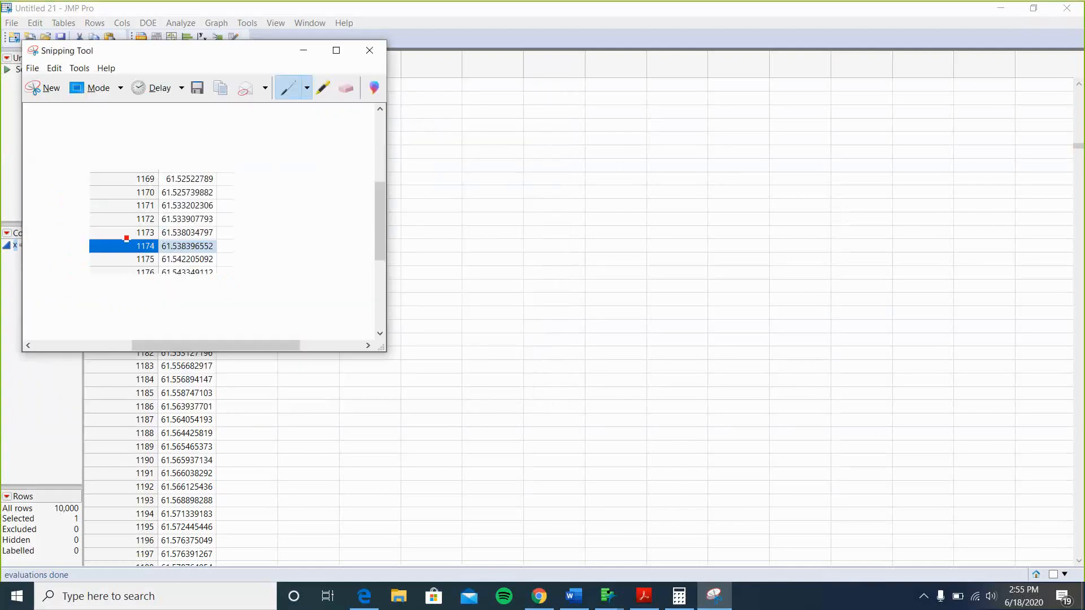
right_click(162, 220)
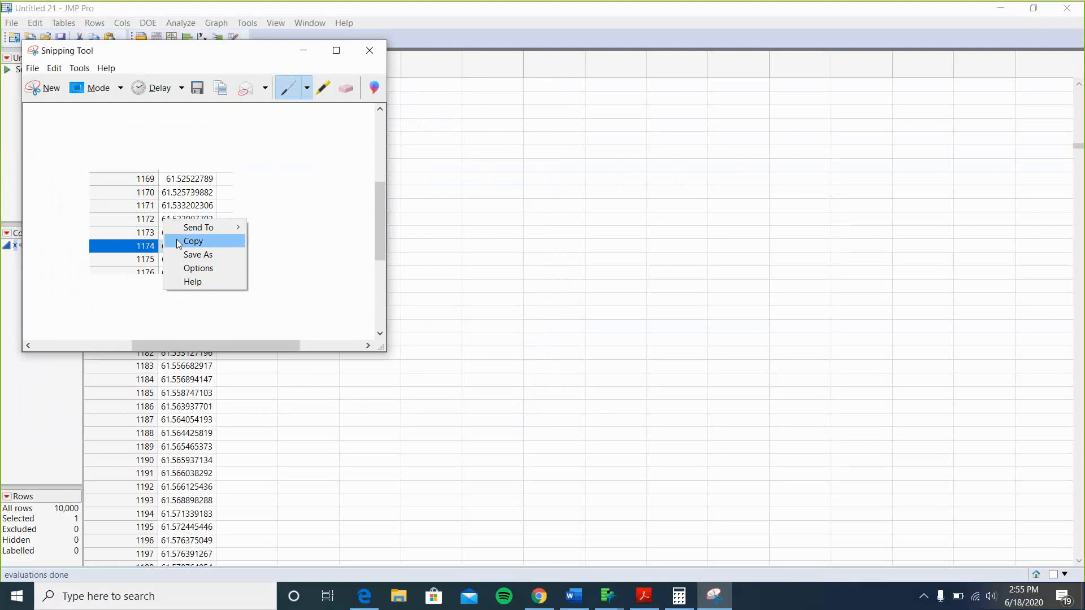
click(192, 242)
Switch to Word and paste the copied snip beside the snip of rows 558 to 566
click(574, 596)
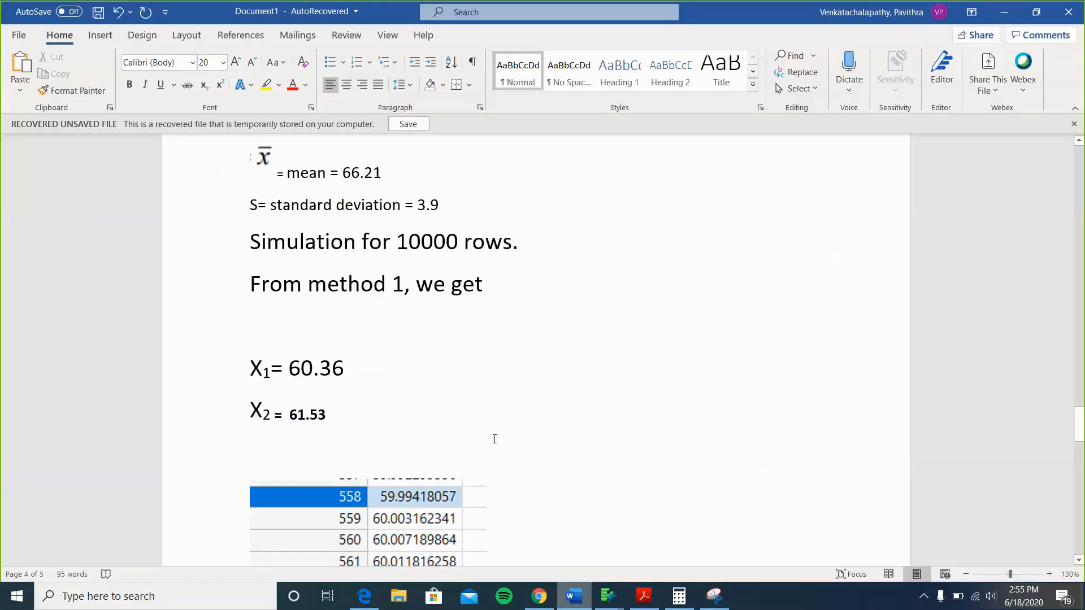
scroll(497, 438, down, 5)
click(537, 319)
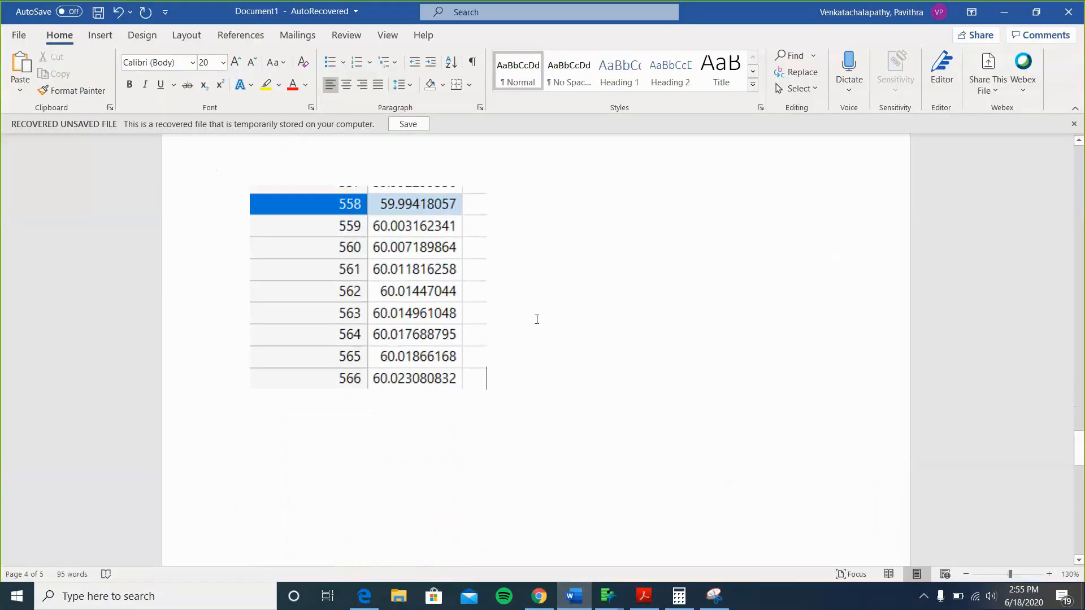
key(ctrl+v)
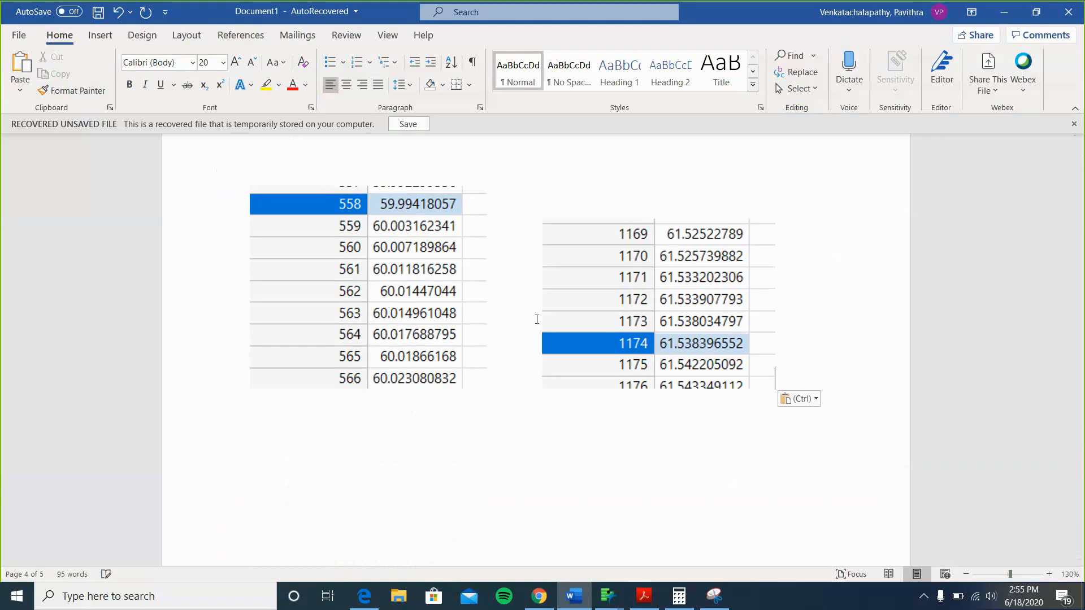
scroll(550, 420, down, 2)
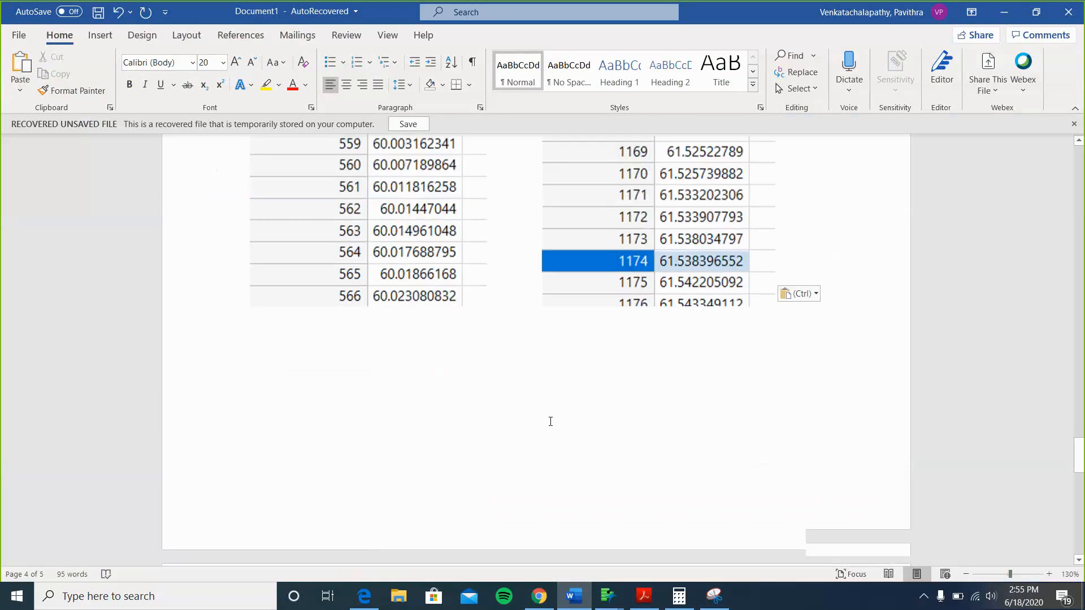
scroll(550, 421, up, 1)
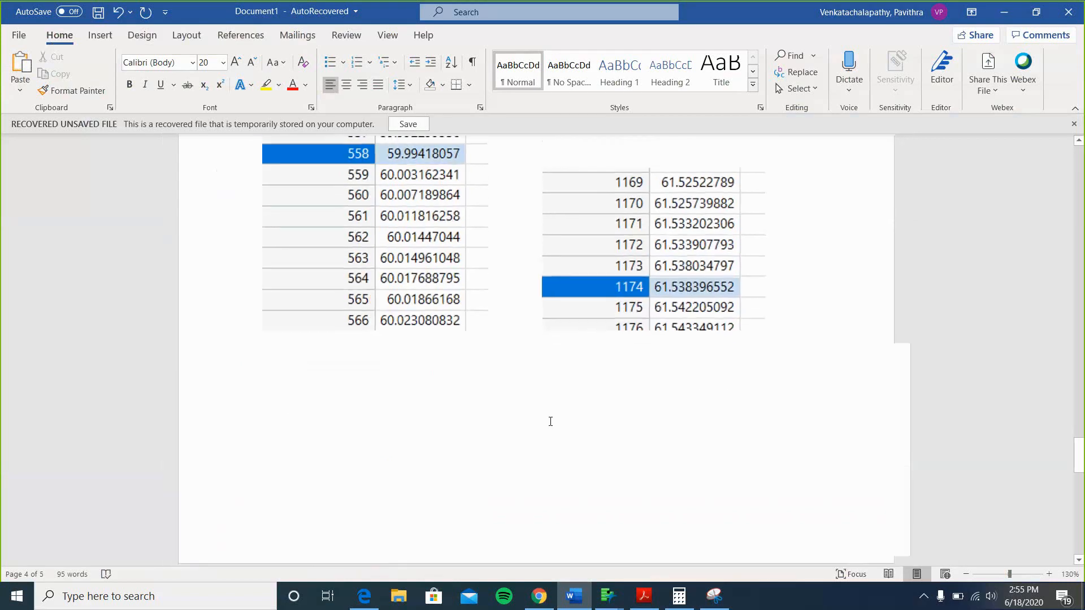
ctrl+scroll(550, 421, down, 4)
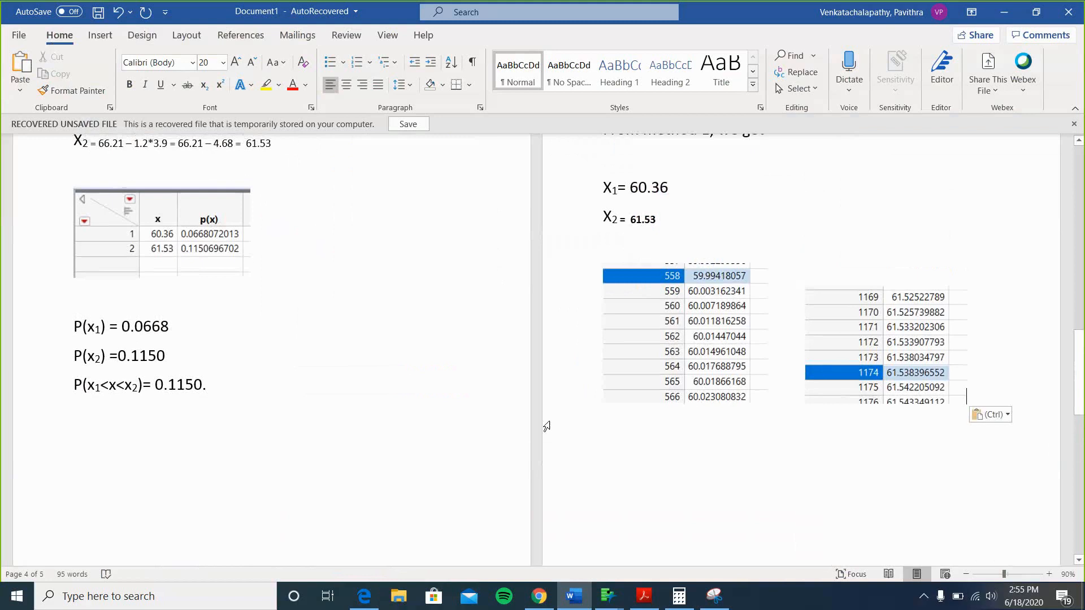
ctrl+scroll(546, 426, up, 3)
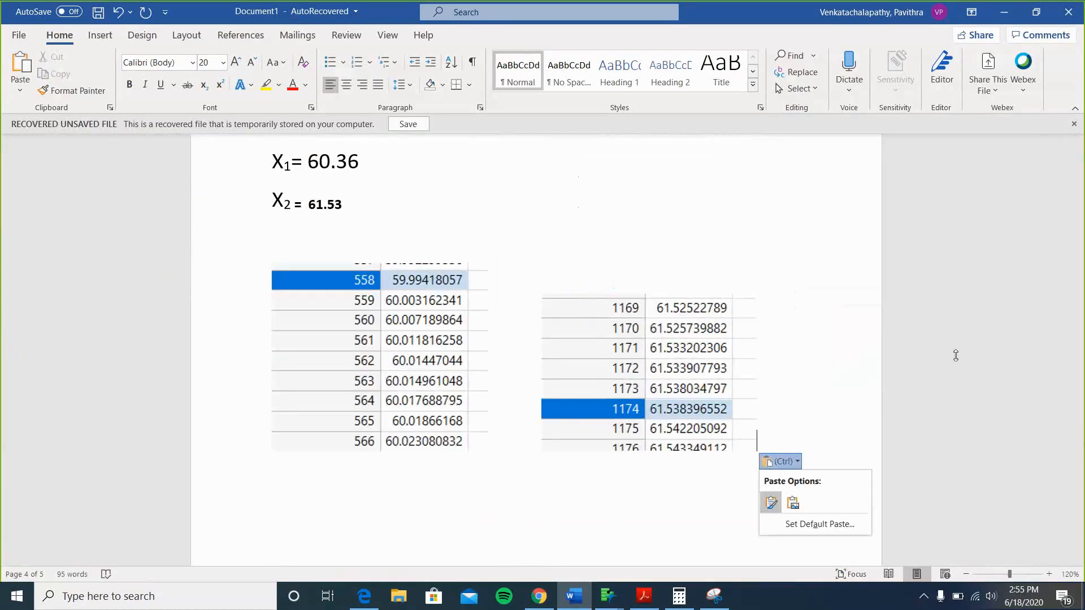
Start an equation line below the two table snips reading "P(x1) =", with the 1 as a subscript
click(608, 596)
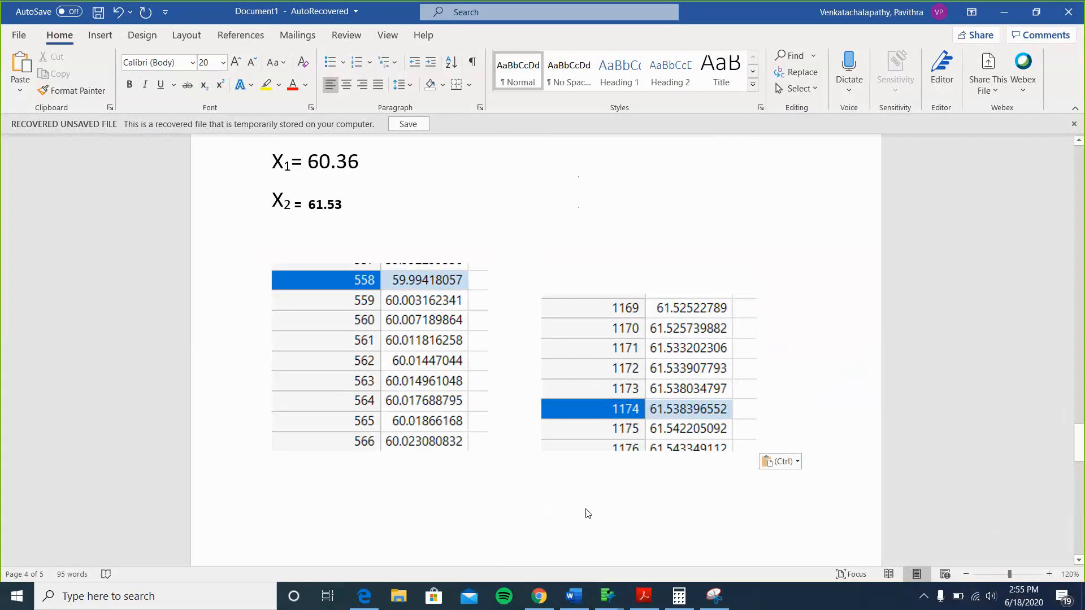
scroll(586, 511, down, 3)
click(339, 333)
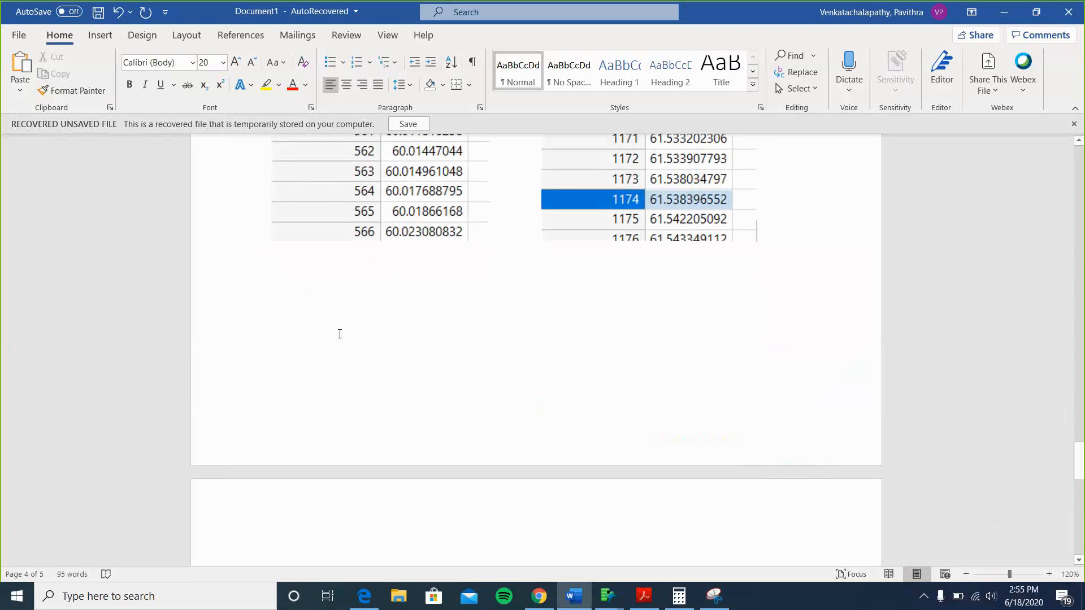
key(ctrl+v)
text(P())
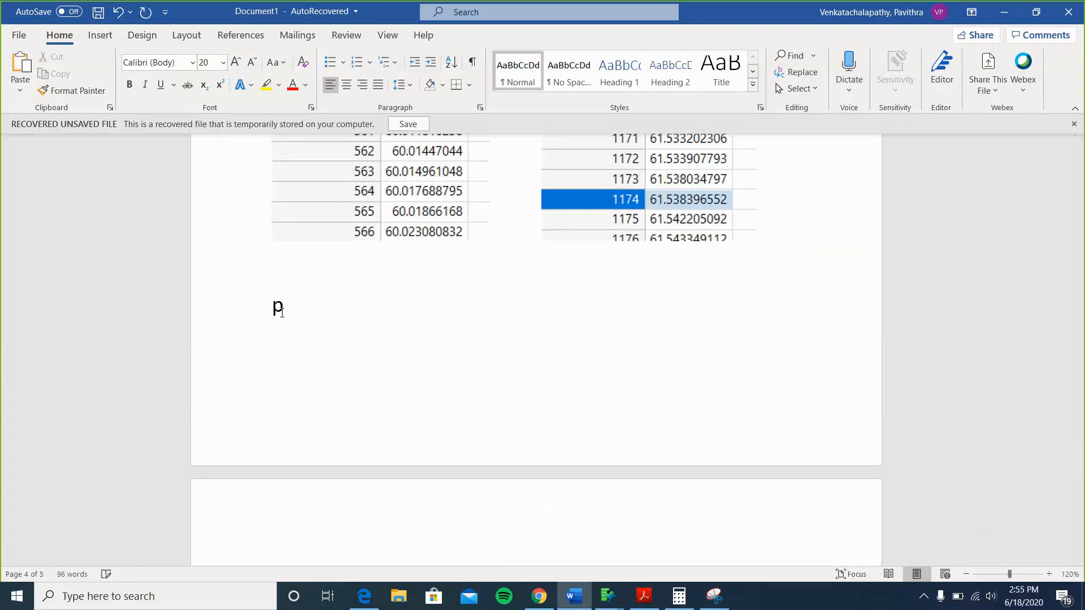
key(Left)
text(x)
click(205, 89)
text(1)
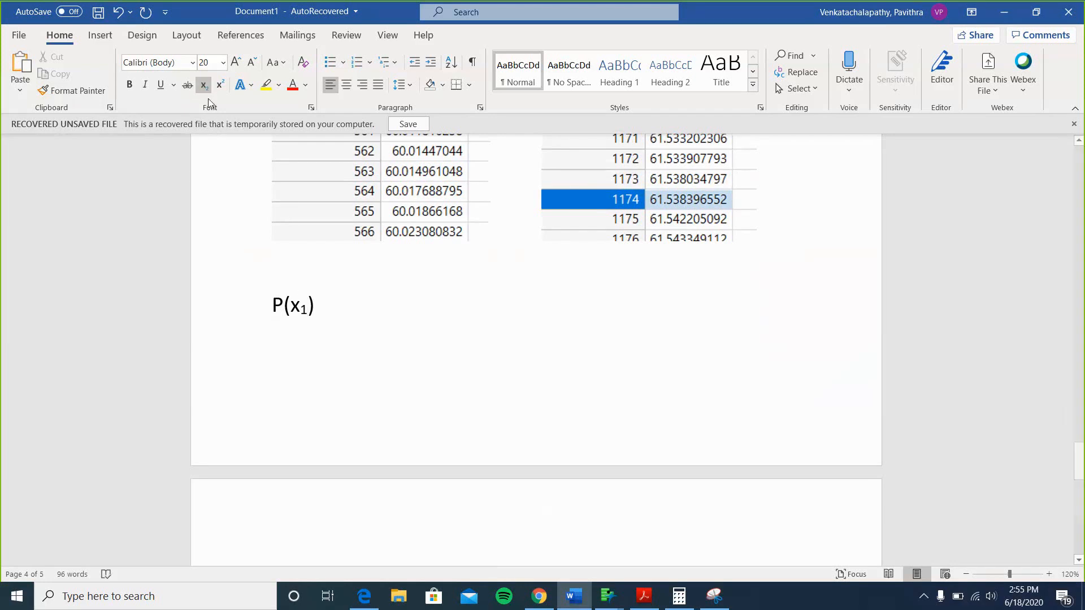
click(206, 89)
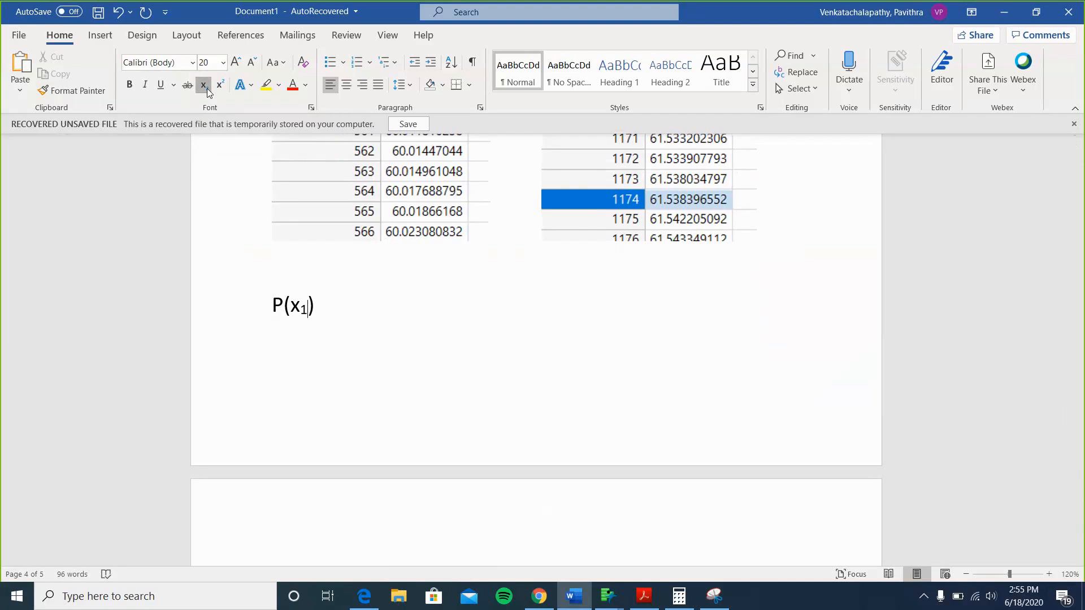
click(323, 294)
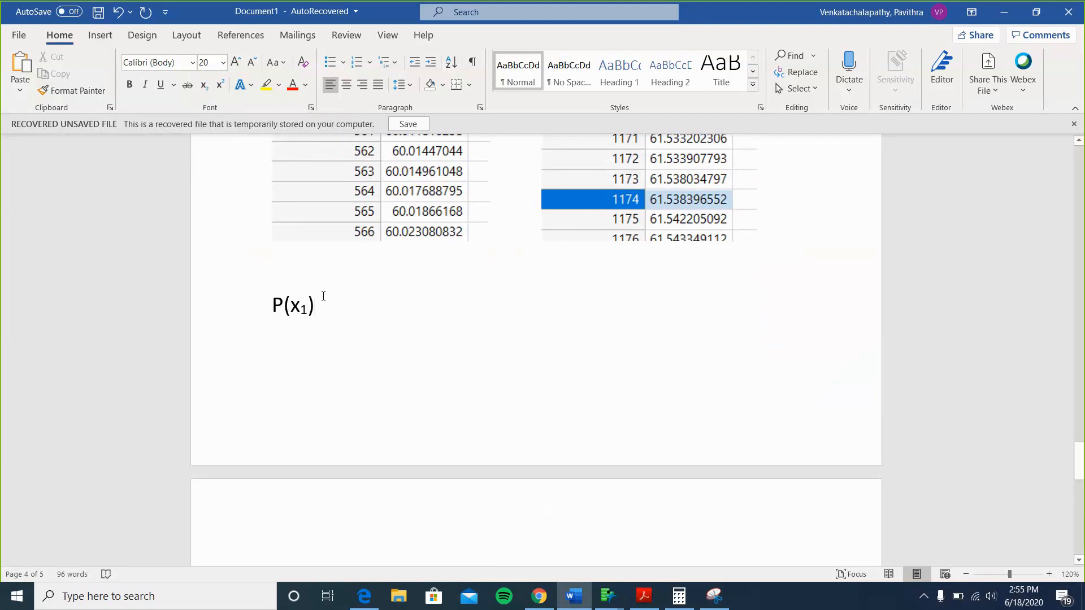
text(=)
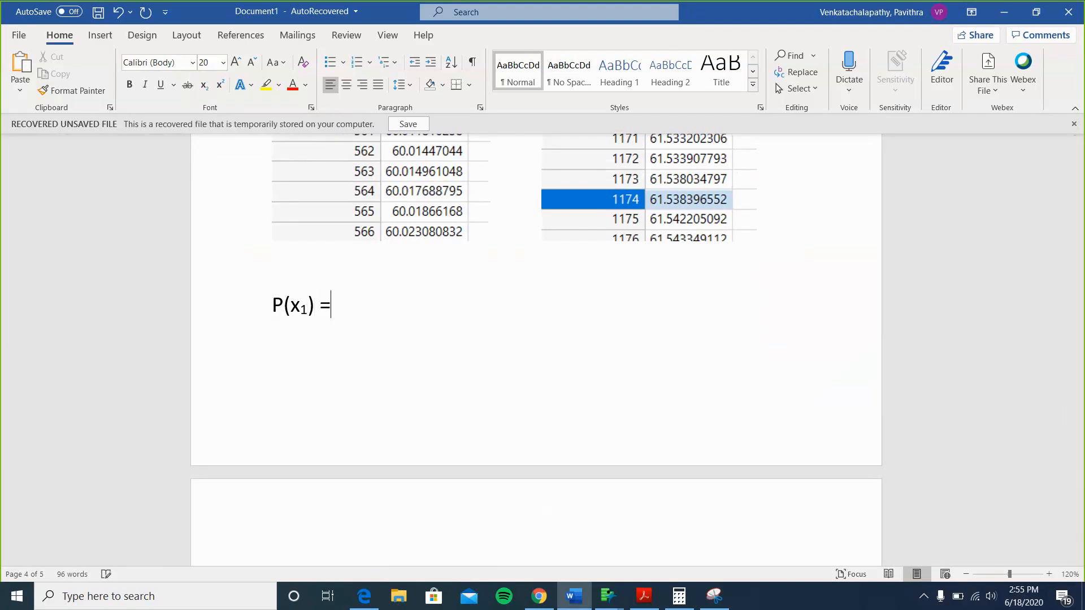
Complete the P(x1) equation with "p(60.36) =558/10000 = 0.0558"
scroll(442, 308, up, 2)
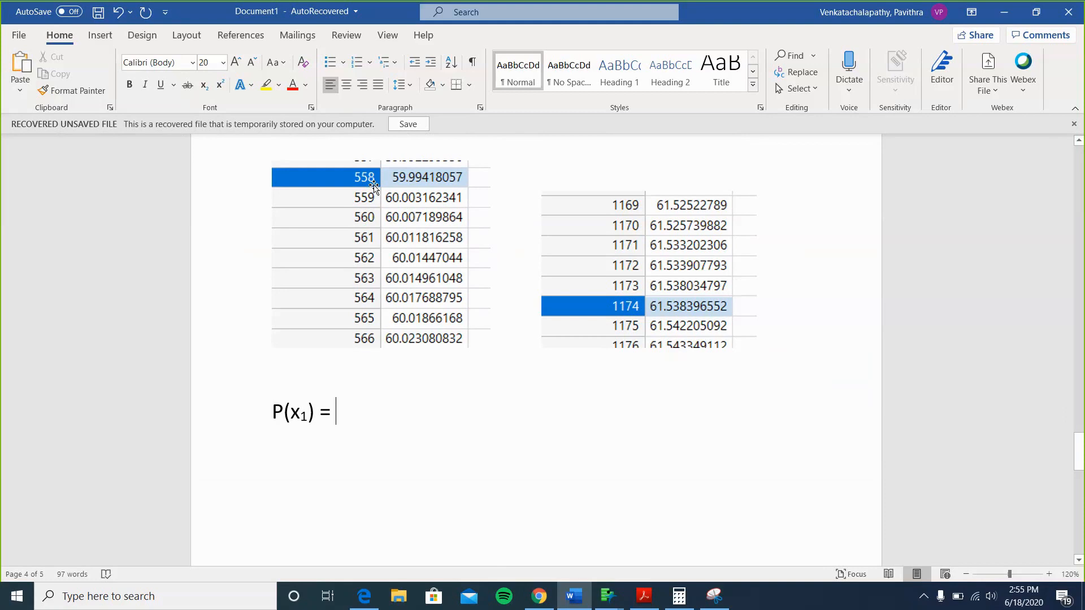
text(p)
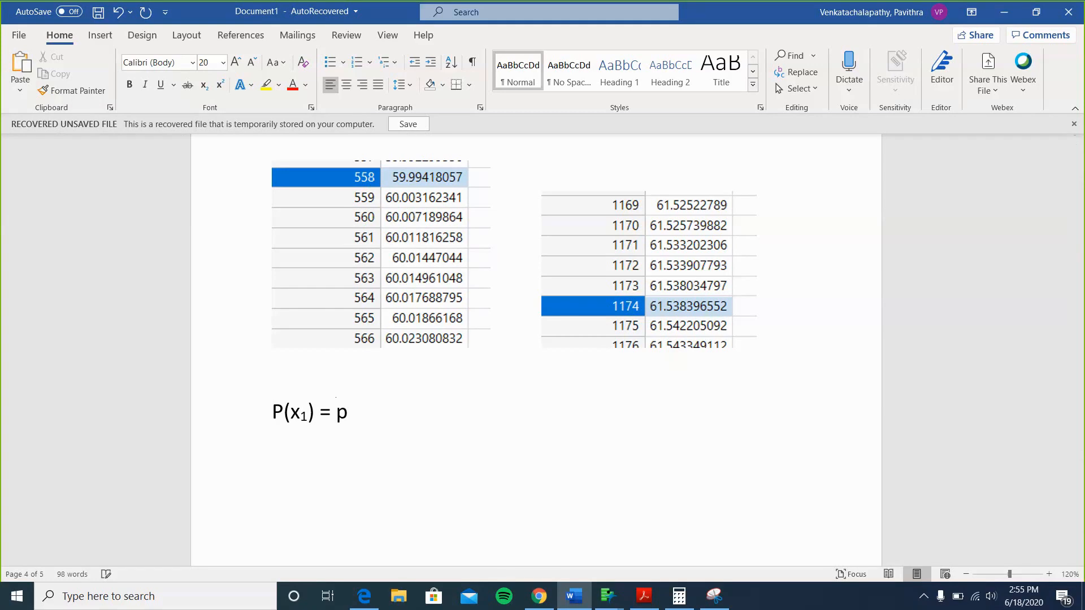
text(())
key(Left)
scroll(537, 339, up, 2)
scroll(537, 339, down, 1)
scroll(536, 339, down, 1)
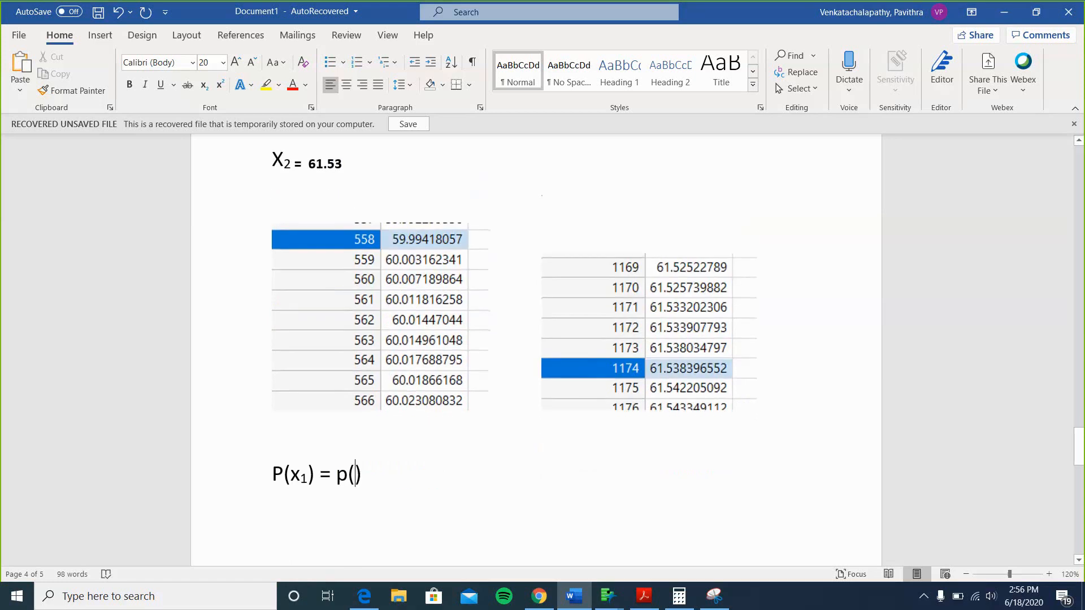
text(6)
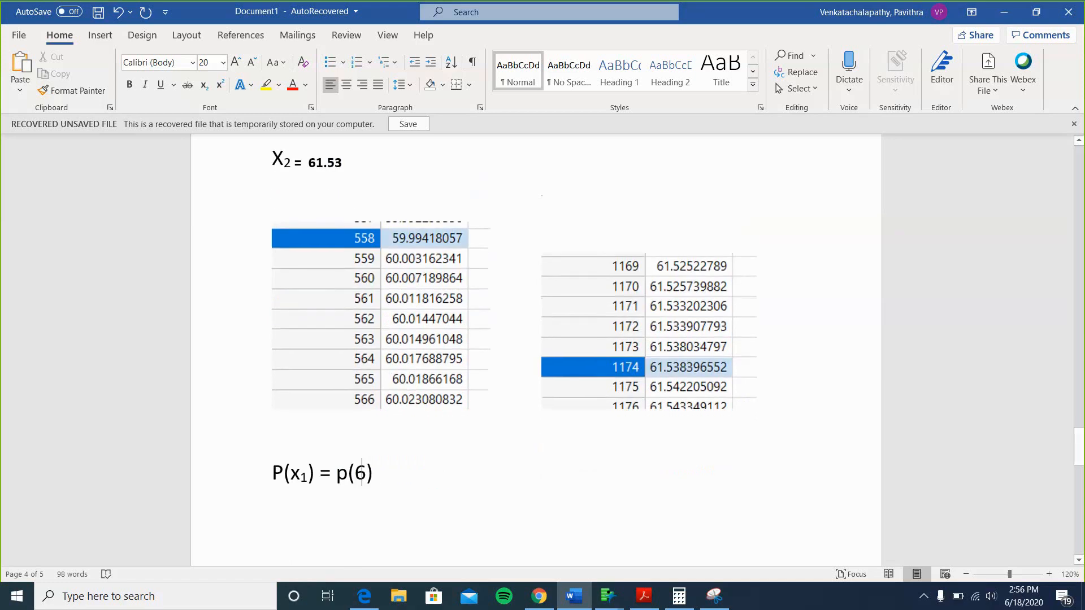
text(0.36)
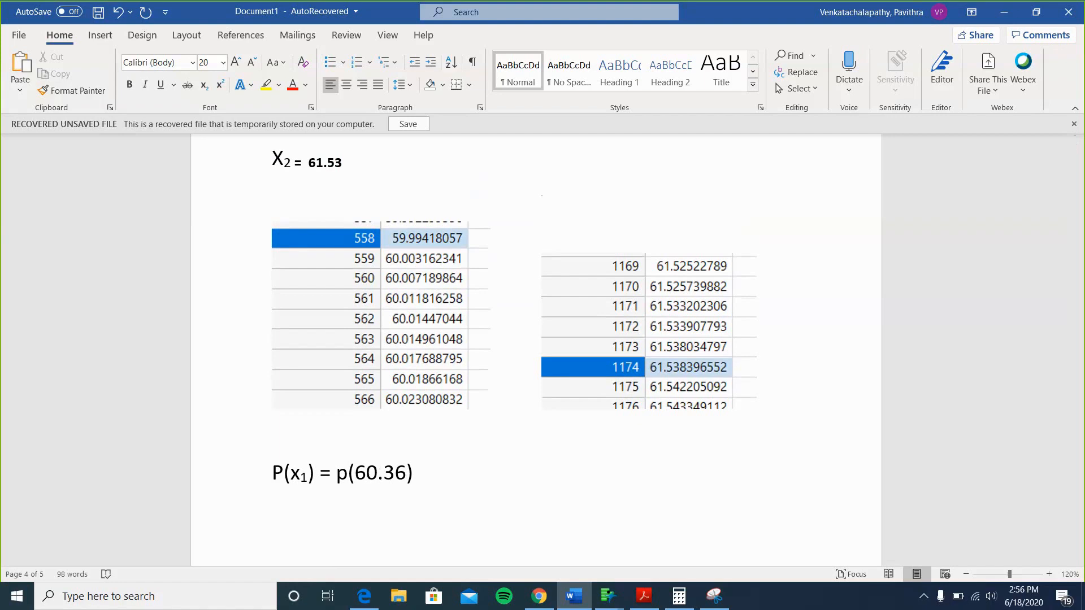
key(Right)
text(=558/10000)
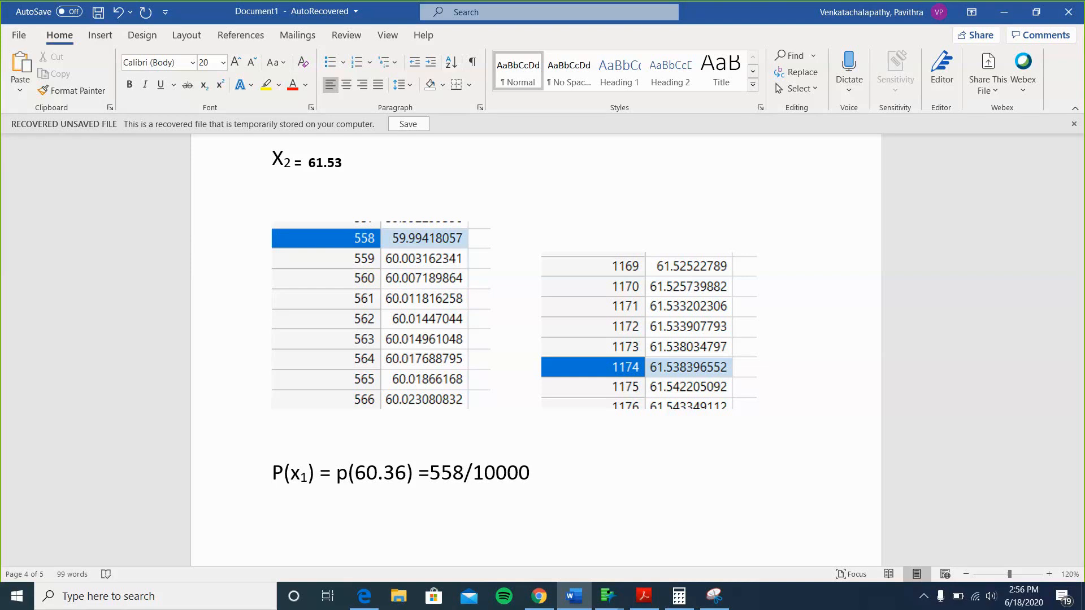
text(= 0.0558)
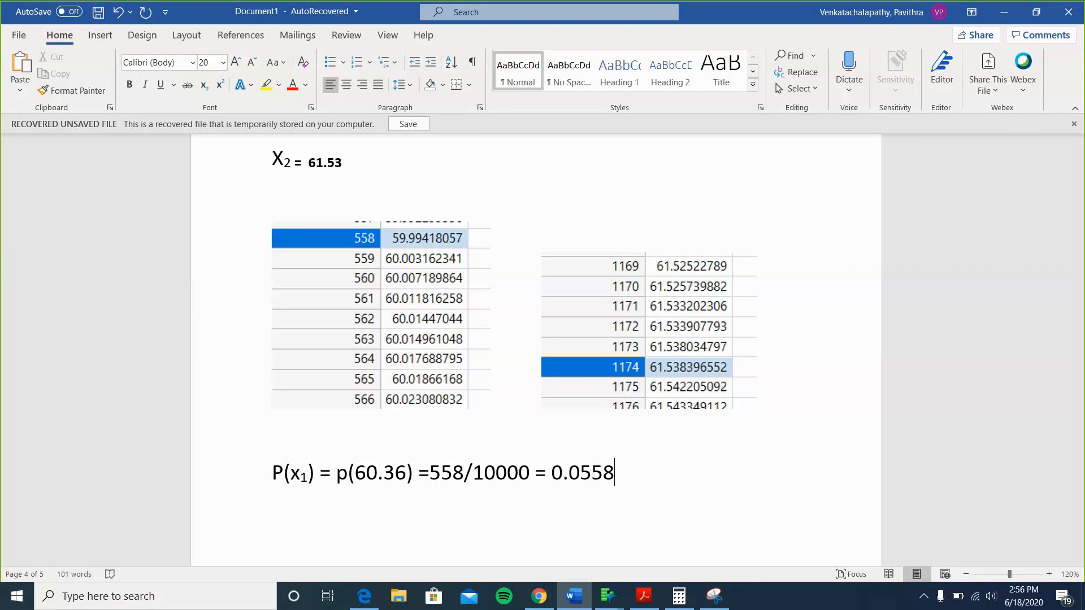
Add a new line below the P(x1) equation reading "P(x2) =", with the 2 as a subscript
key(Return)
key(BackSpace)
text(P())
key(Left)
text(x)
click(205, 83)
text(2)
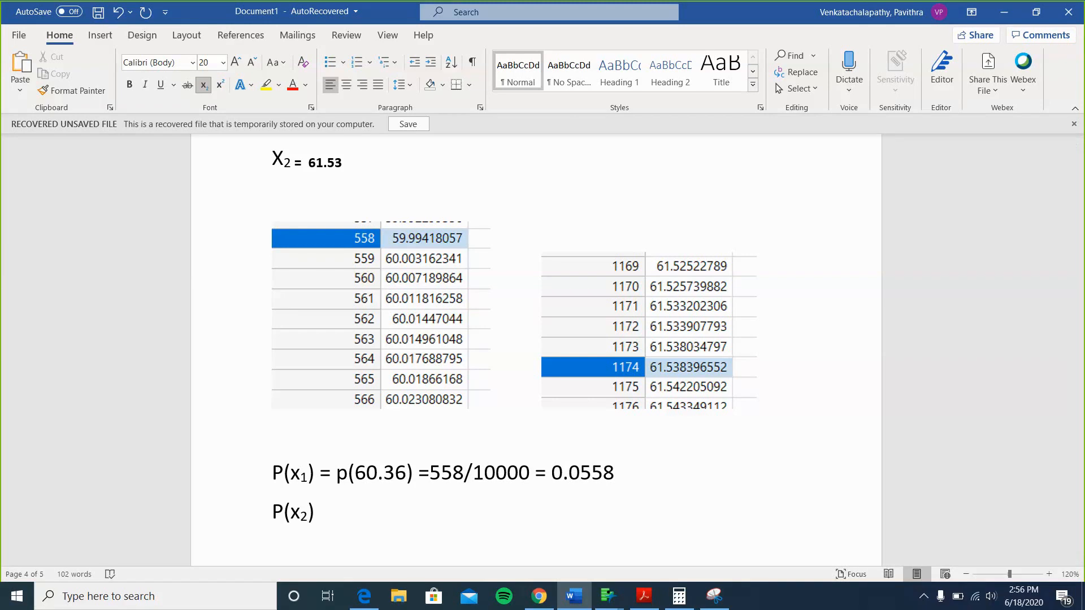
click(204, 85)
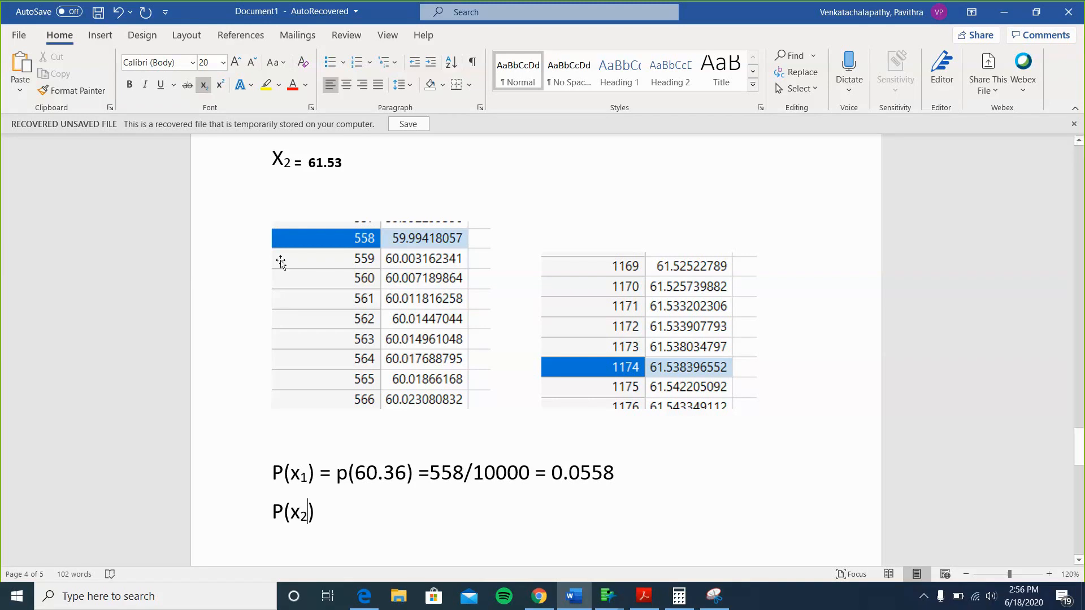
click(331, 506)
text(= )
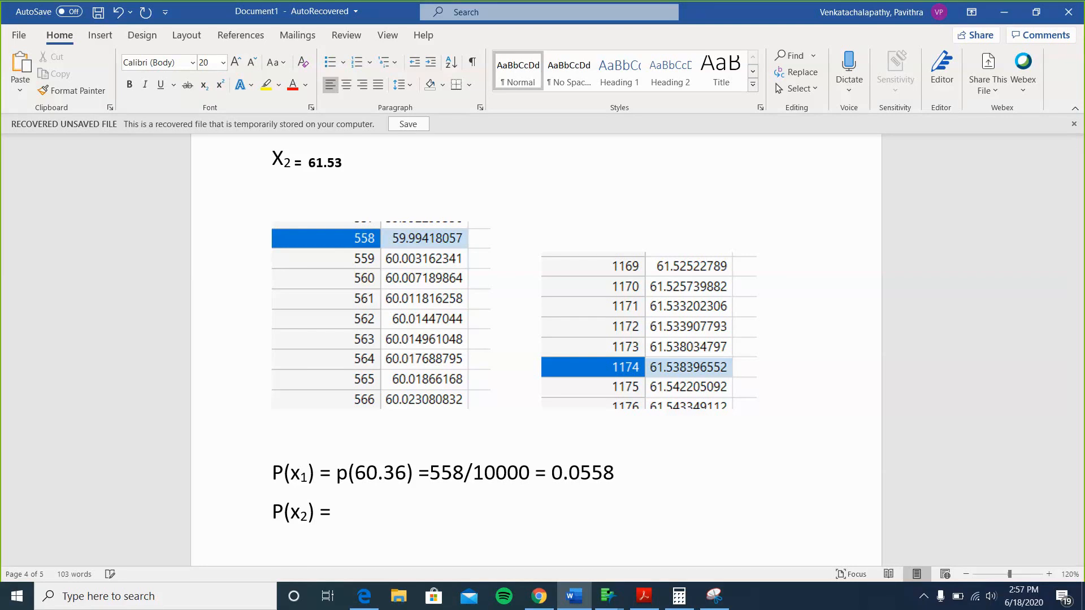
Complete the P(x2) equation with "p(61.53) = 1174/10000 = 0.1174"
text(p())
key(Left)
text(61.53)
key(Right)
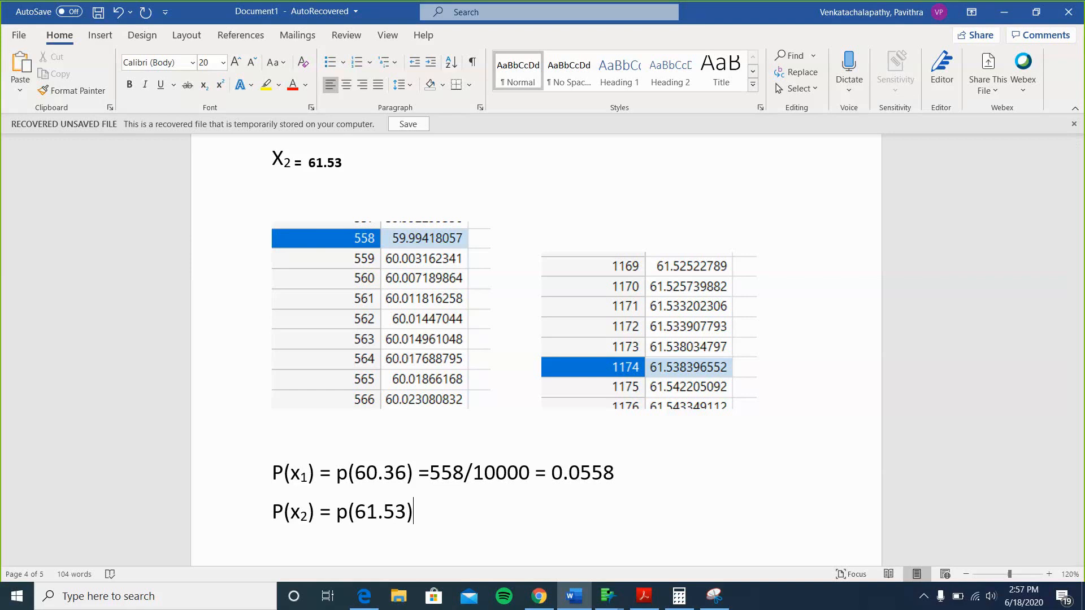
text(= 1174/10000 =)
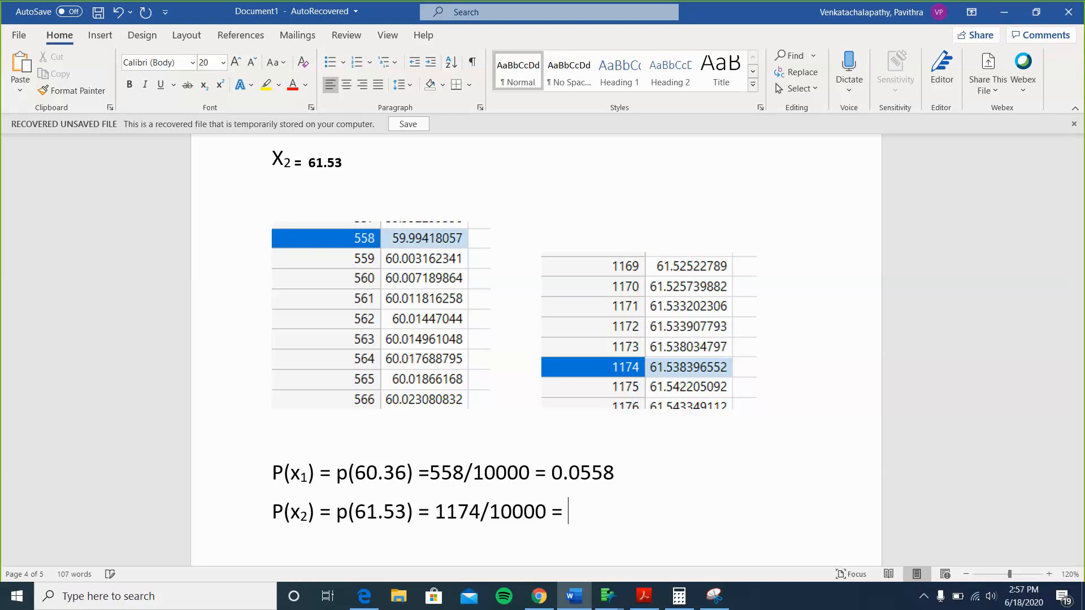
text( 0.1174)
scroll(535, 339, down, 3)
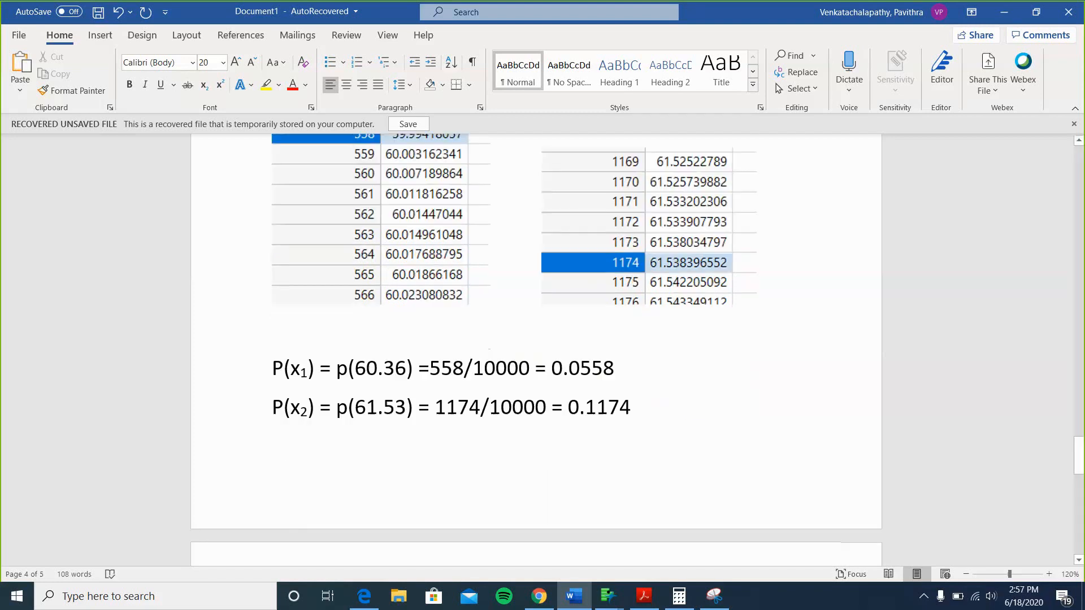
scroll(536, 339, down, 2)
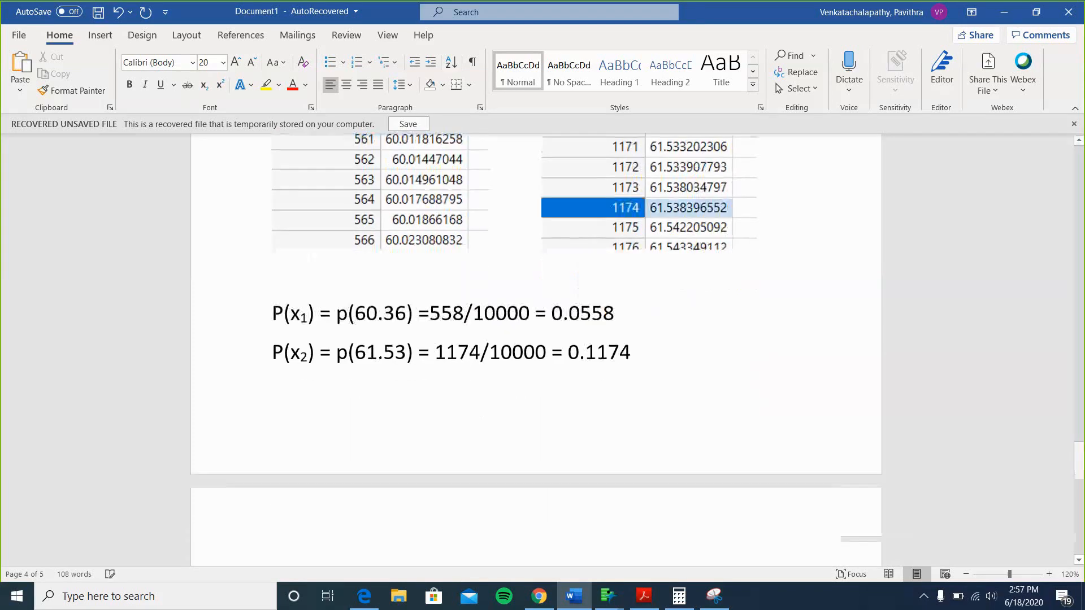
scroll(536, 339, down, 2)
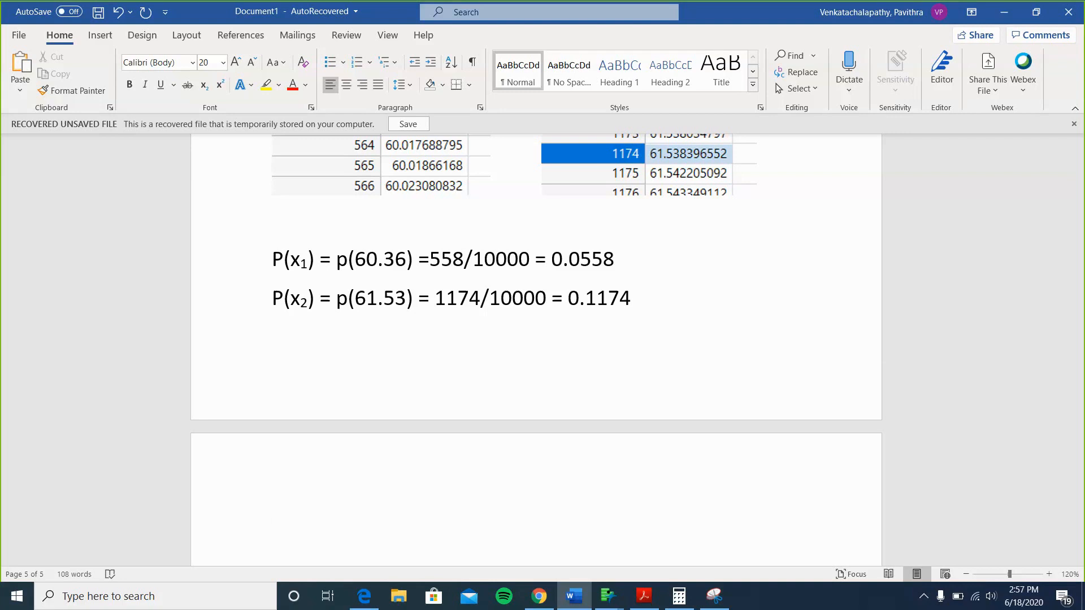
scroll(535, 339, up, 1)
scroll(536, 339, up, 15)
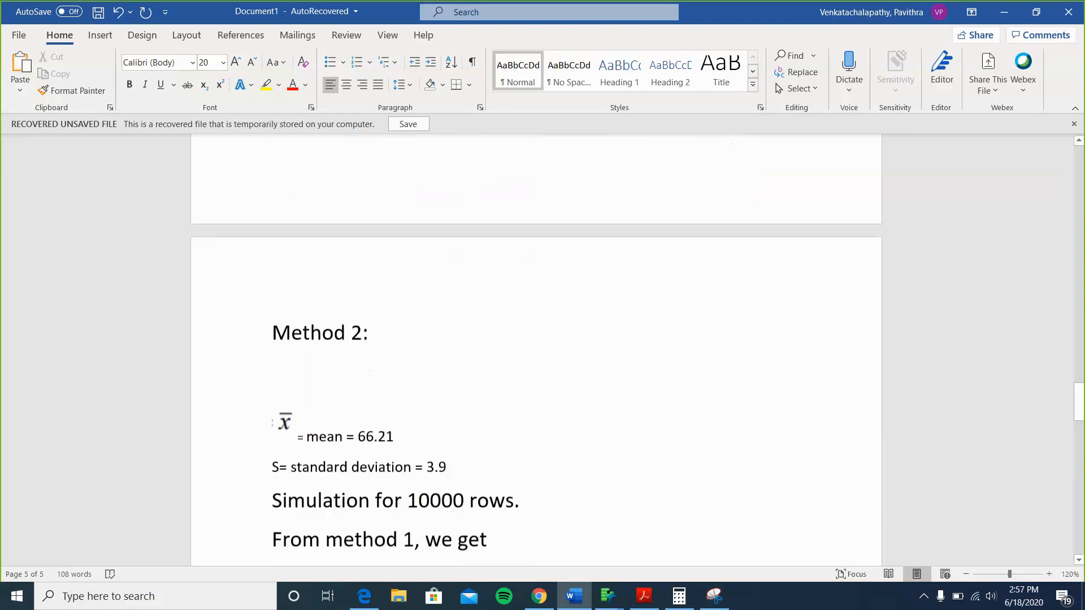
scroll(535, 339, up, 1)
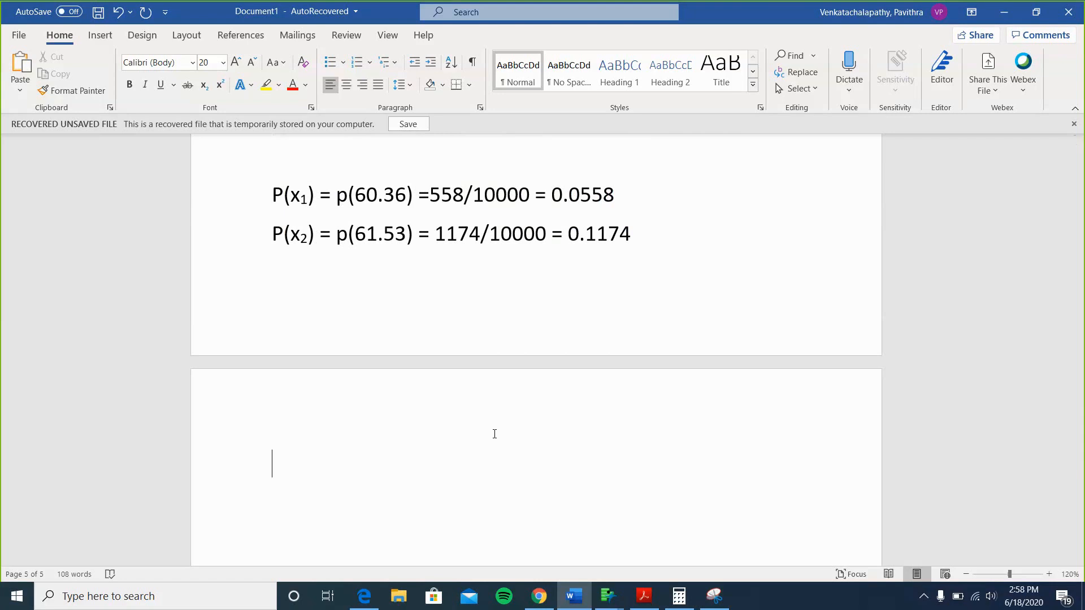
text(p)
key(BackSpace)
text(P90)
key(BackSpace)
key(BackSpace)
key(BackSpace)
Copy "P(x1<x<x2)=" from the Method 1 results to the top of the last page, and complete it with 0.1174
scroll(537, 350, up, 10)
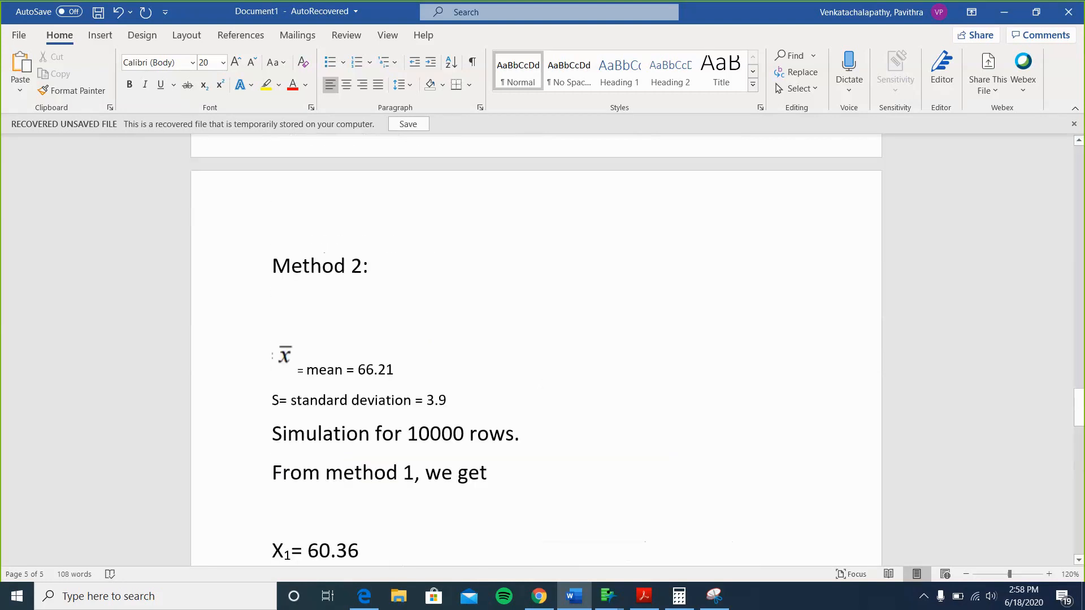
scroll(339, 334, up, 15)
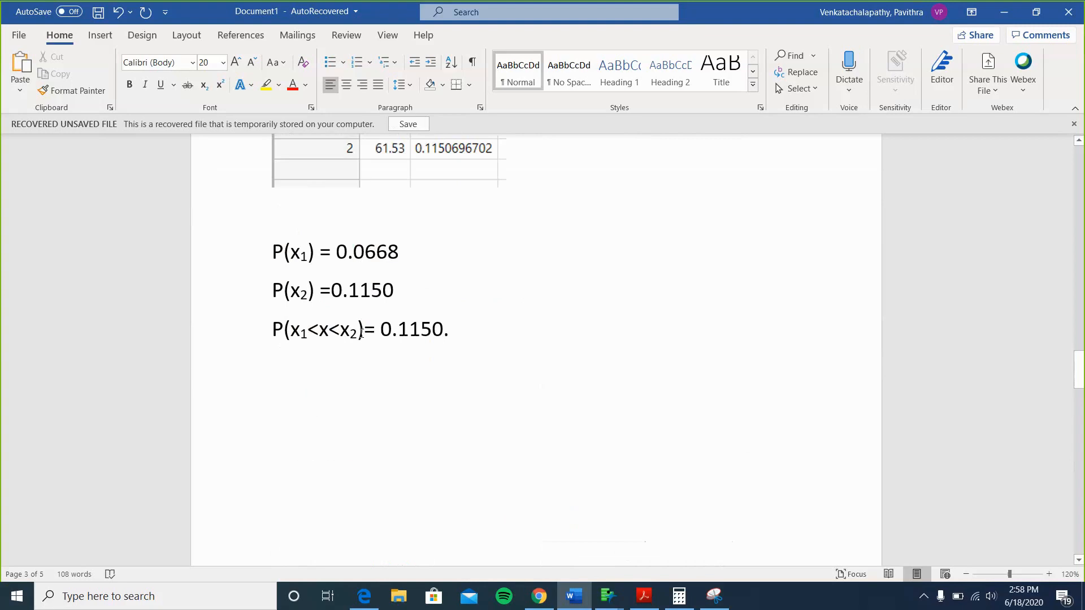
drag(361, 332, 265, 326)
key(ctrl+c)
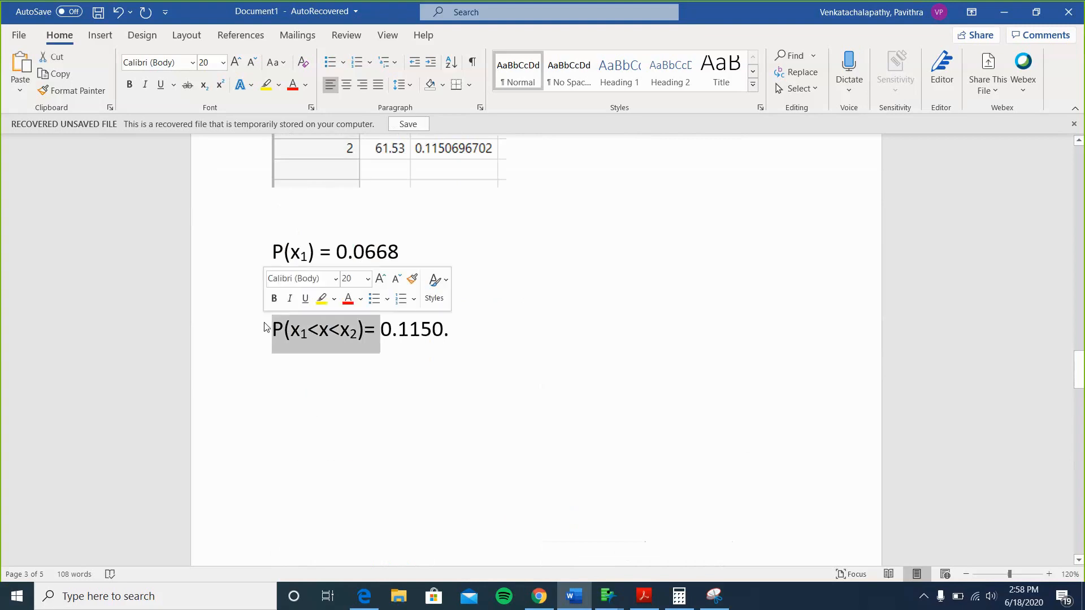
scroll(265, 327, down, 18)
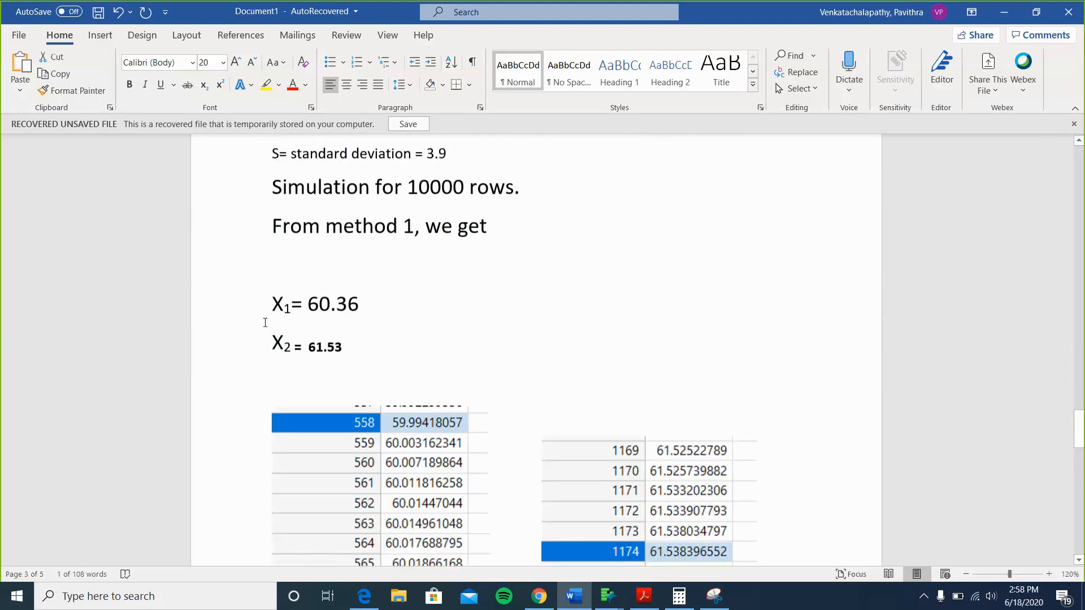
scroll(265, 322, down, 10)
click(280, 380)
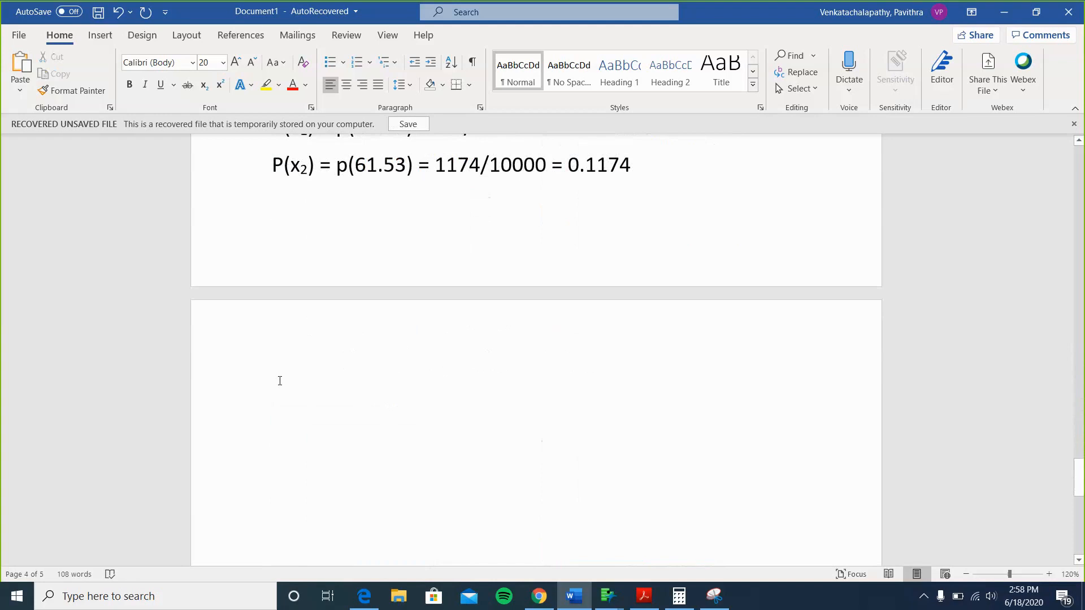
key(ctrl+v)
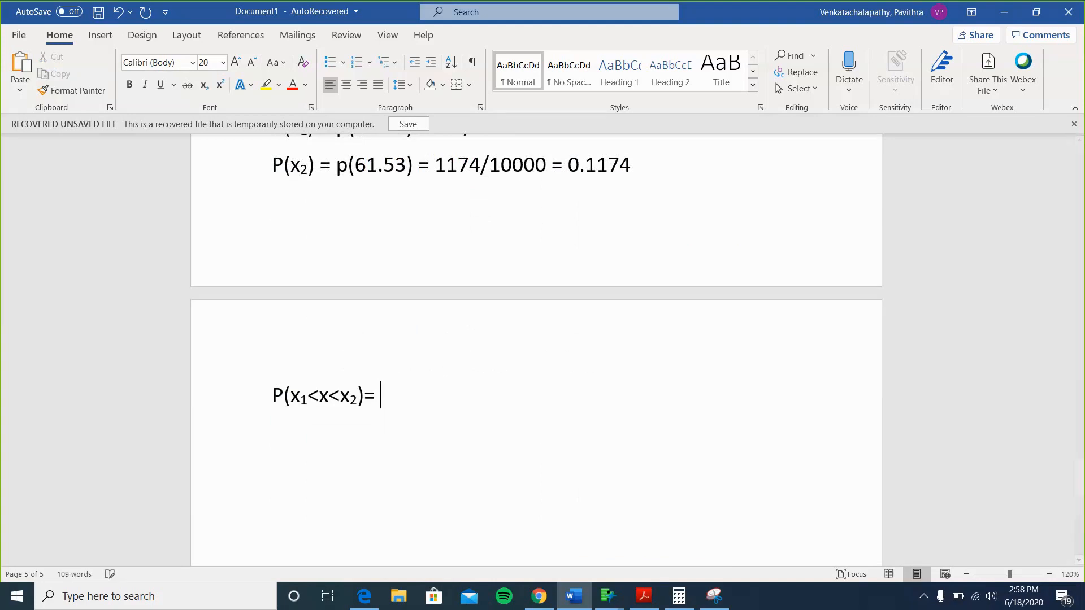
text(0.1174)
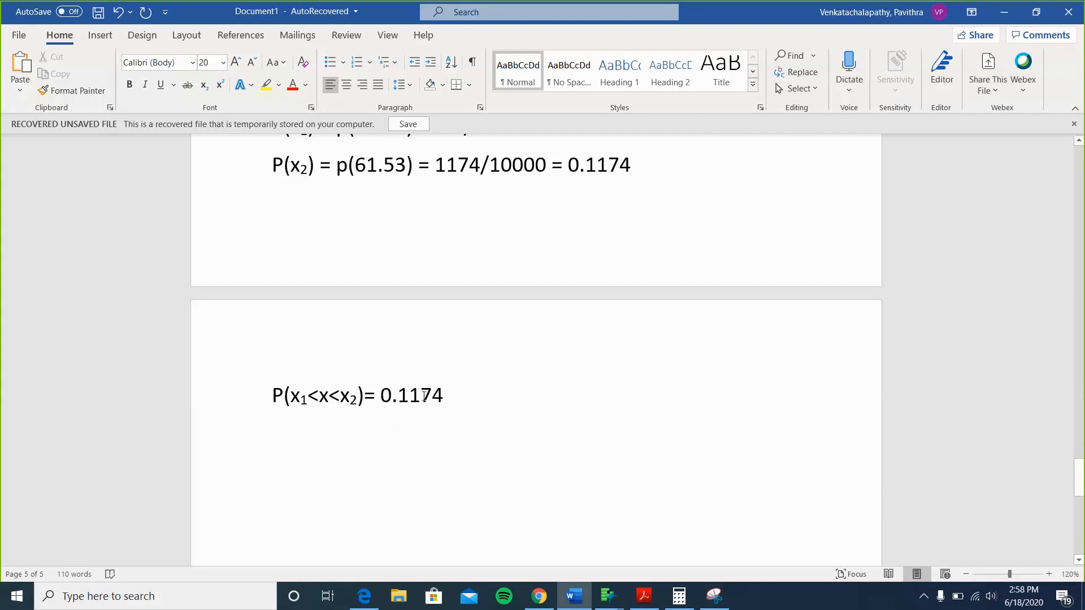
Compare the P(x1<x<x2) value with the P(x2) result, and review the Method 2 pages side by side
scroll(418, 392, up, 3)
double_click(607, 286)
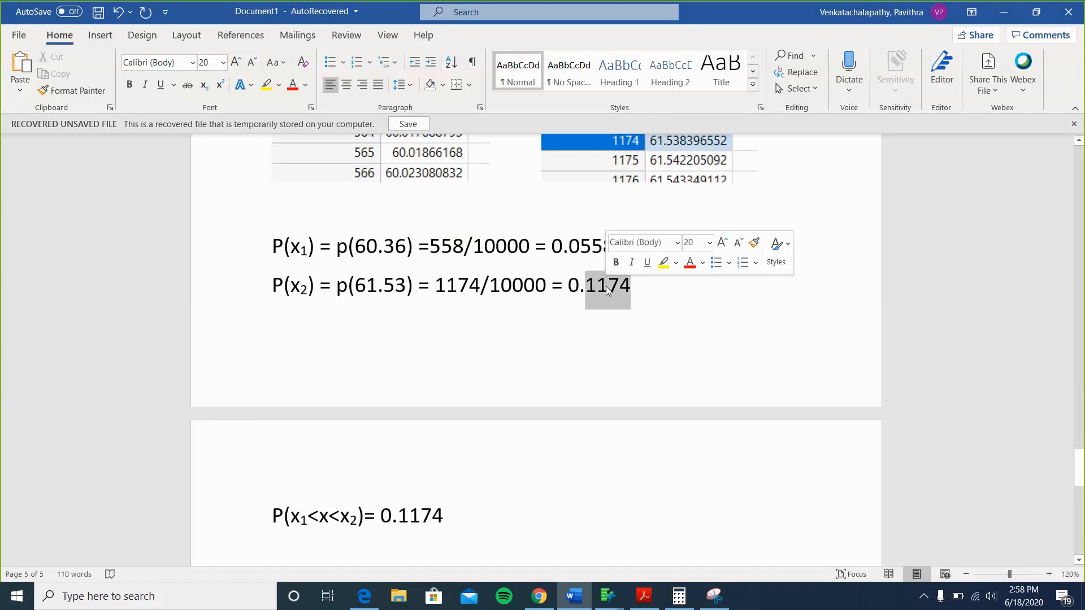
click(607, 288)
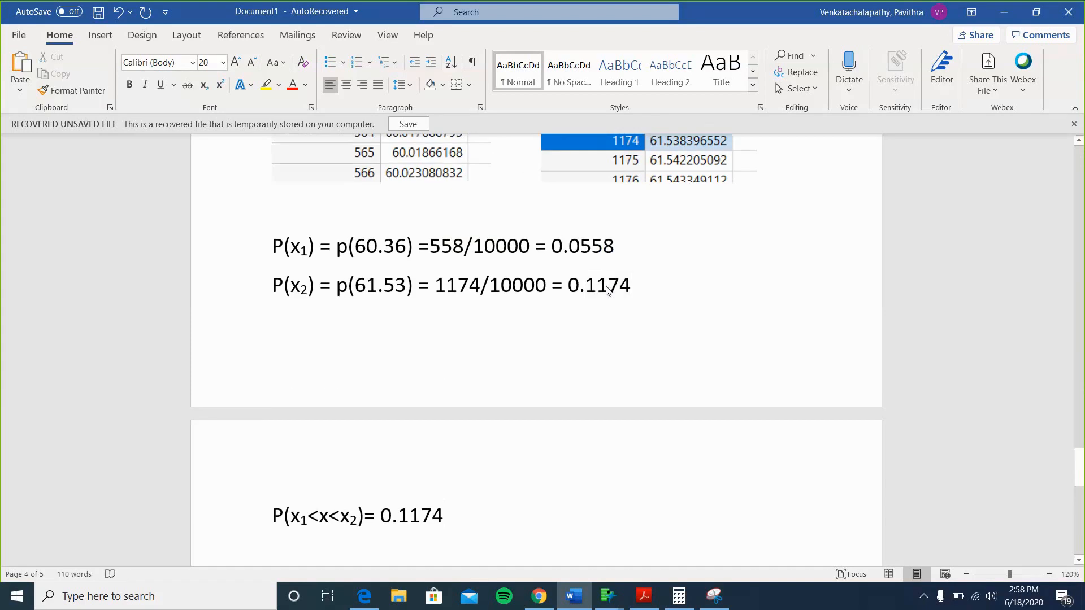
scroll(607, 289, down, 3)
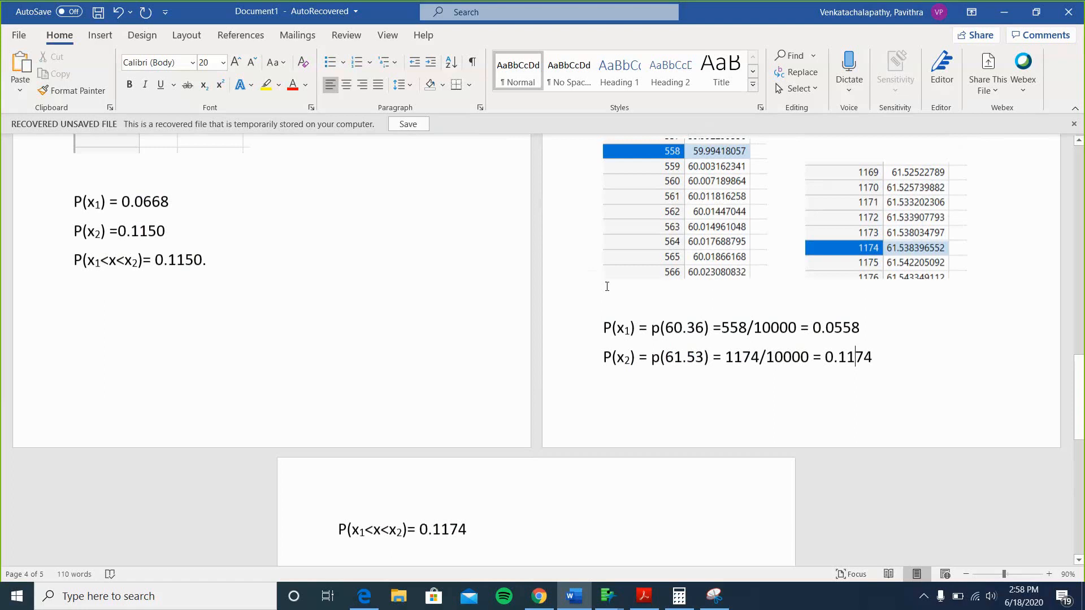
scroll(607, 286, down, 3)
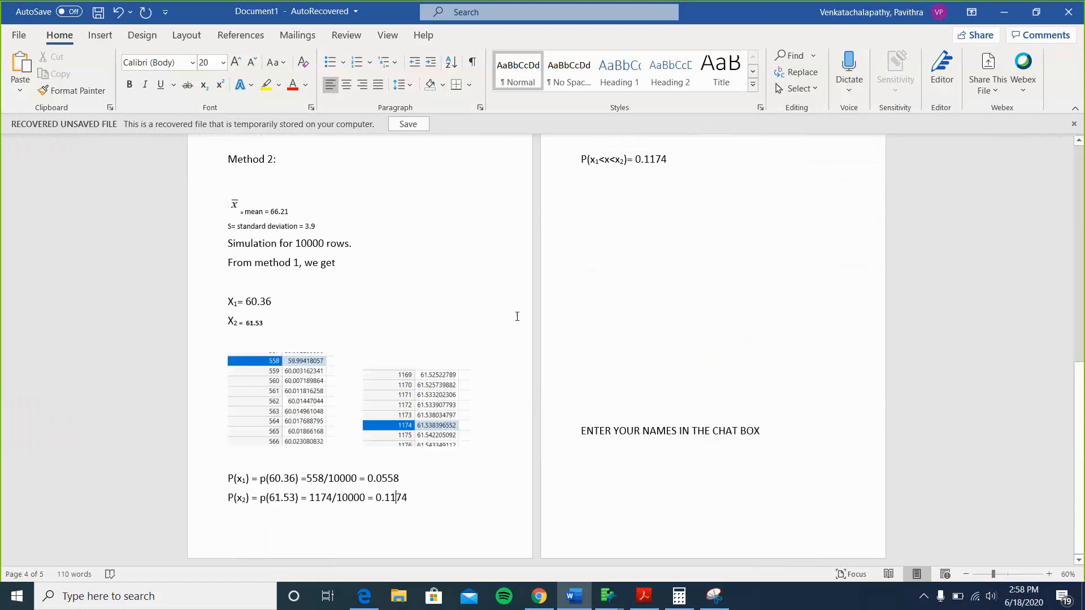
Review the Method 1 and Method 2 pages side by side, comparing their P(x1), P(x2) and P(x1<x<x2) results
scroll(522, 347, up, 3)
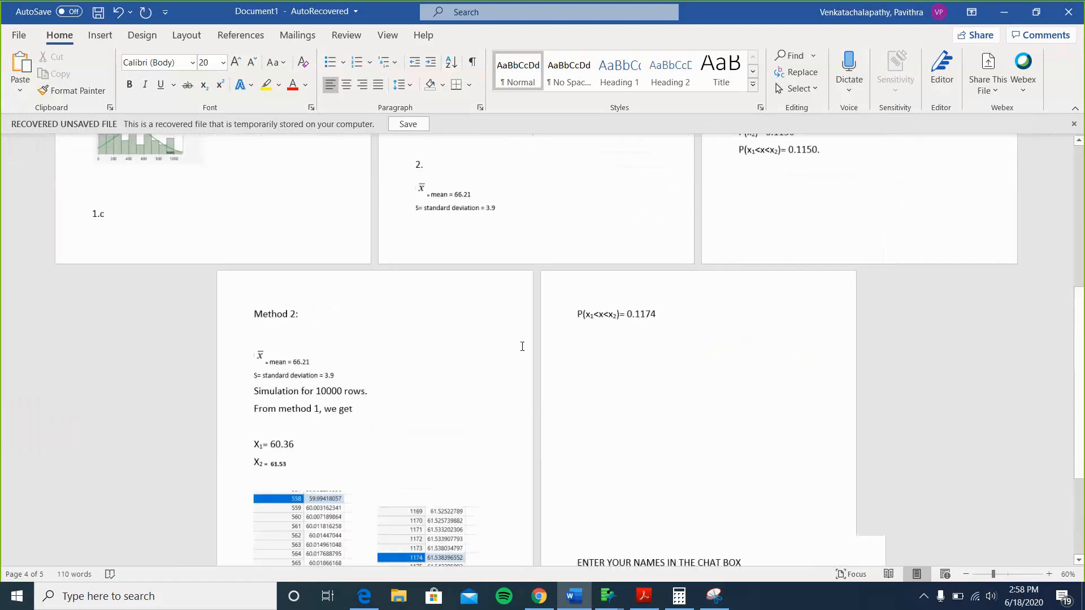
scroll(522, 346, down, 3)
scroll(627, 374, up, 3)
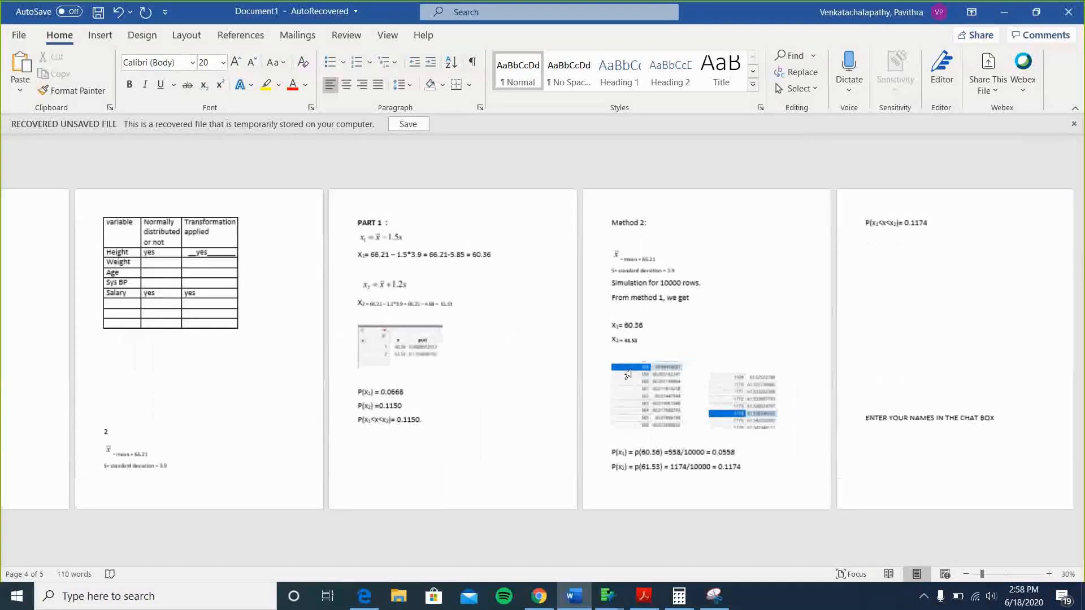
scroll(632, 369, down, 2)
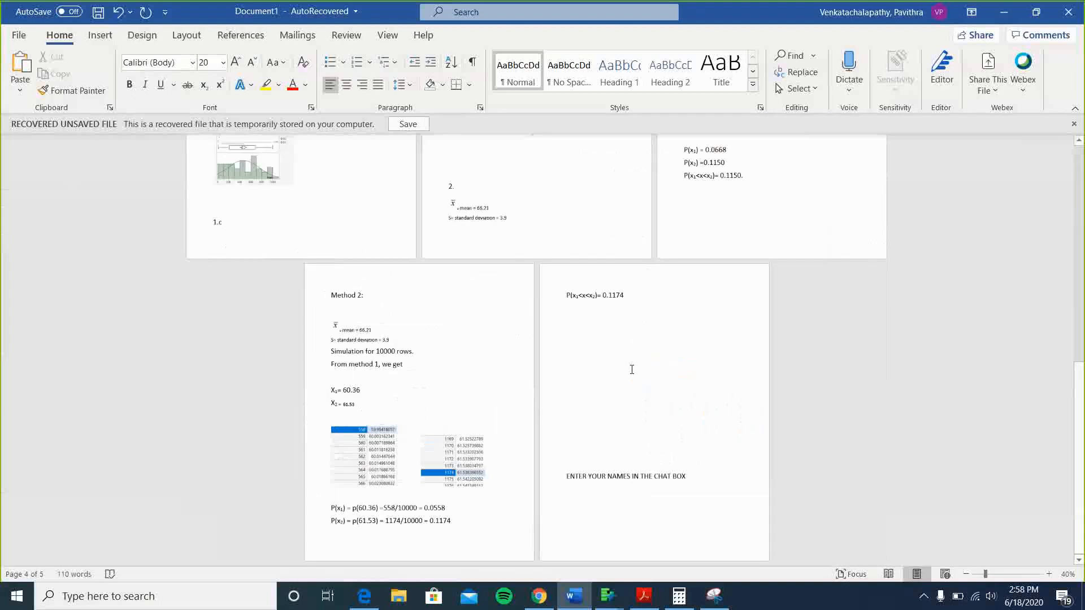
scroll(632, 369, down, 3)
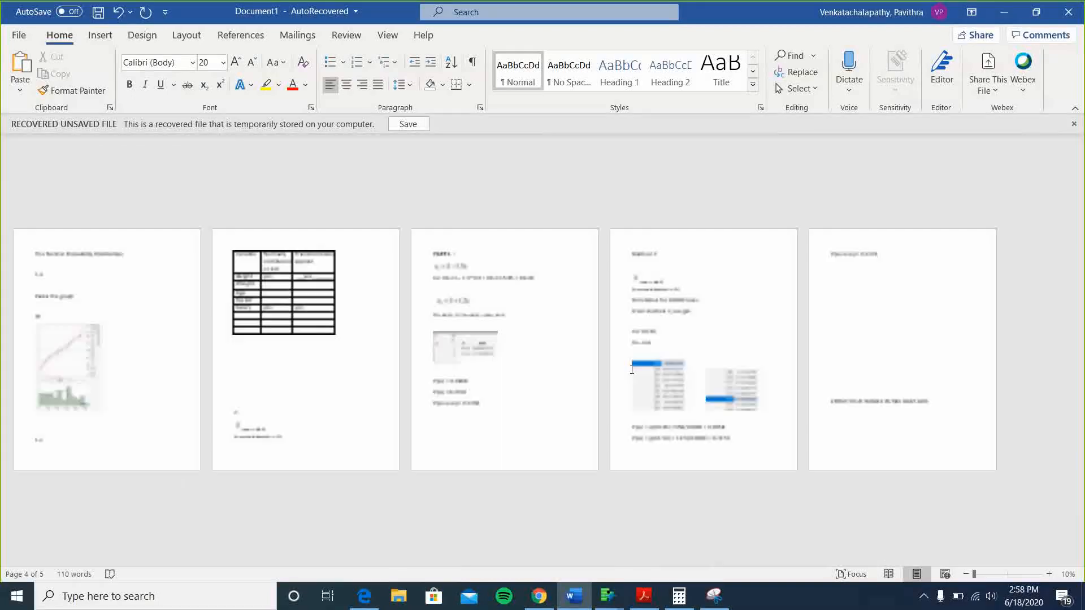
scroll(632, 369, up, 4)
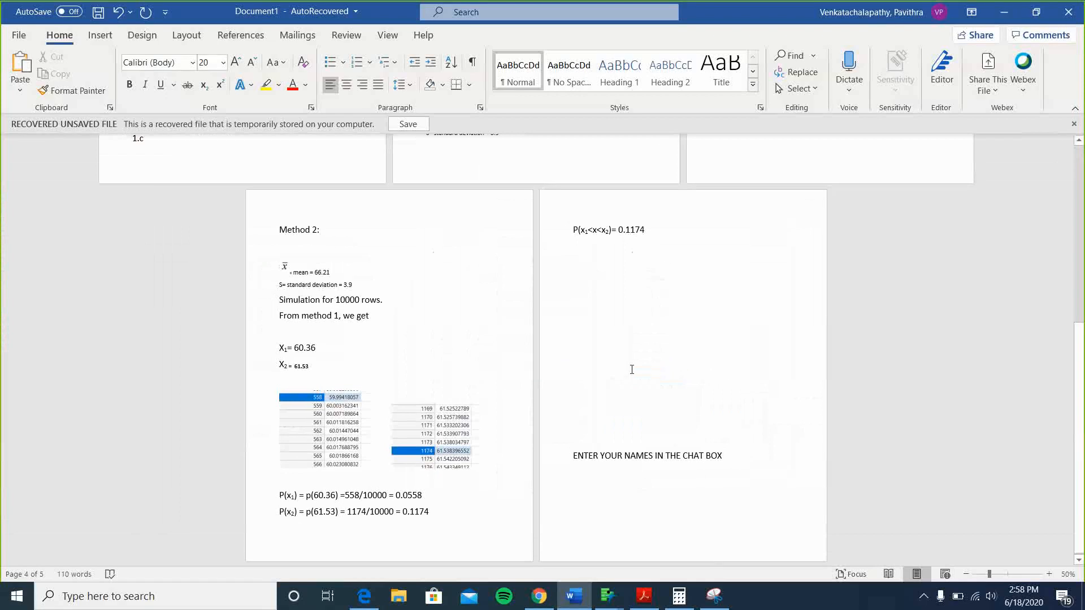
scroll(632, 369, up, 2)
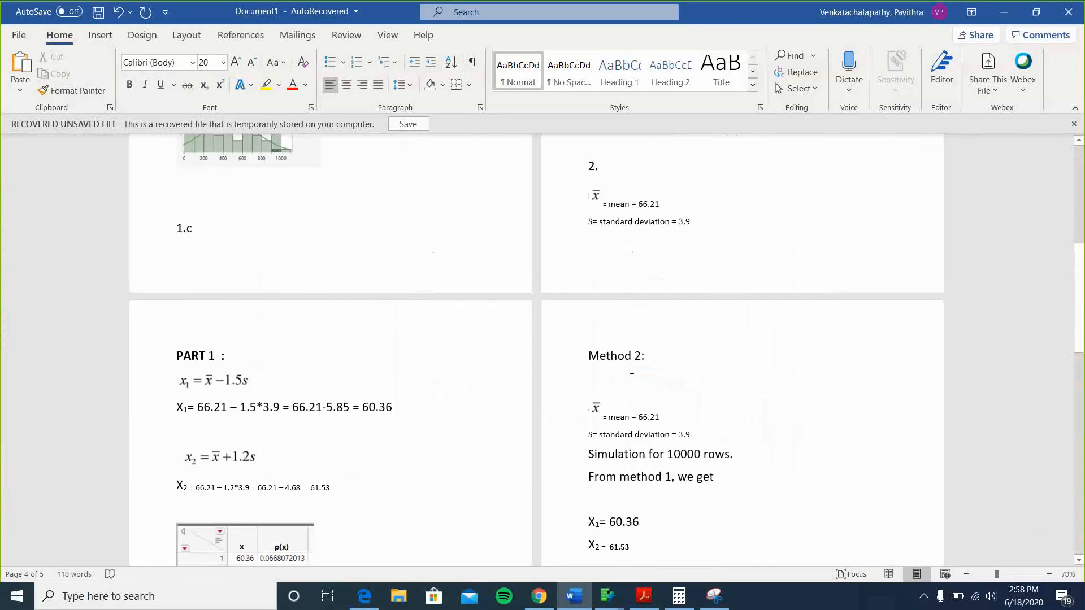
scroll(632, 370, down, 1)
scroll(631, 370, down, 2)
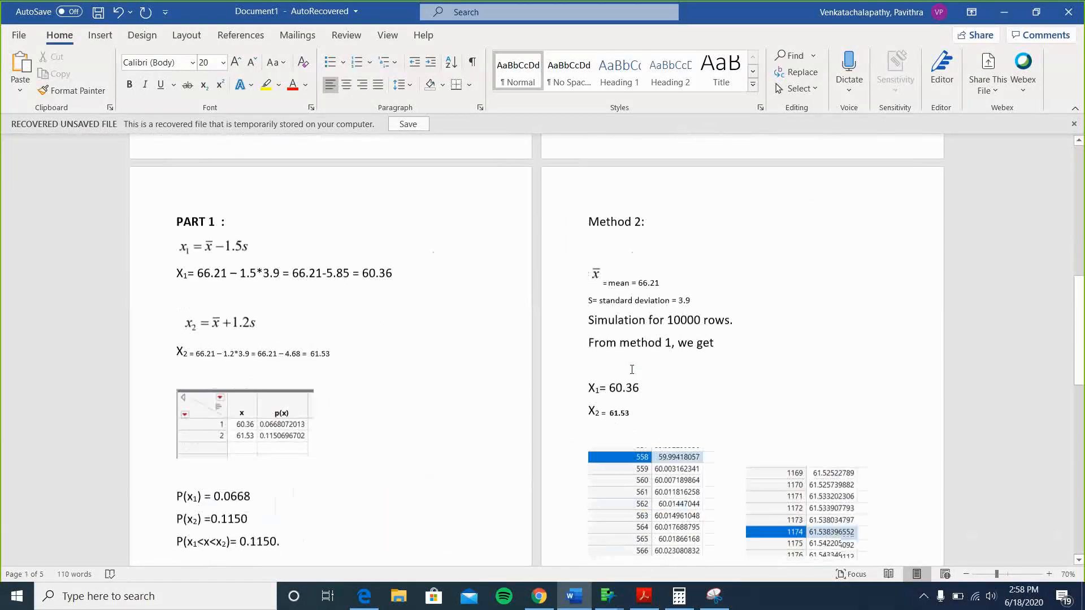
scroll(632, 370, down, 2)
scroll(424, 306, down, 3)
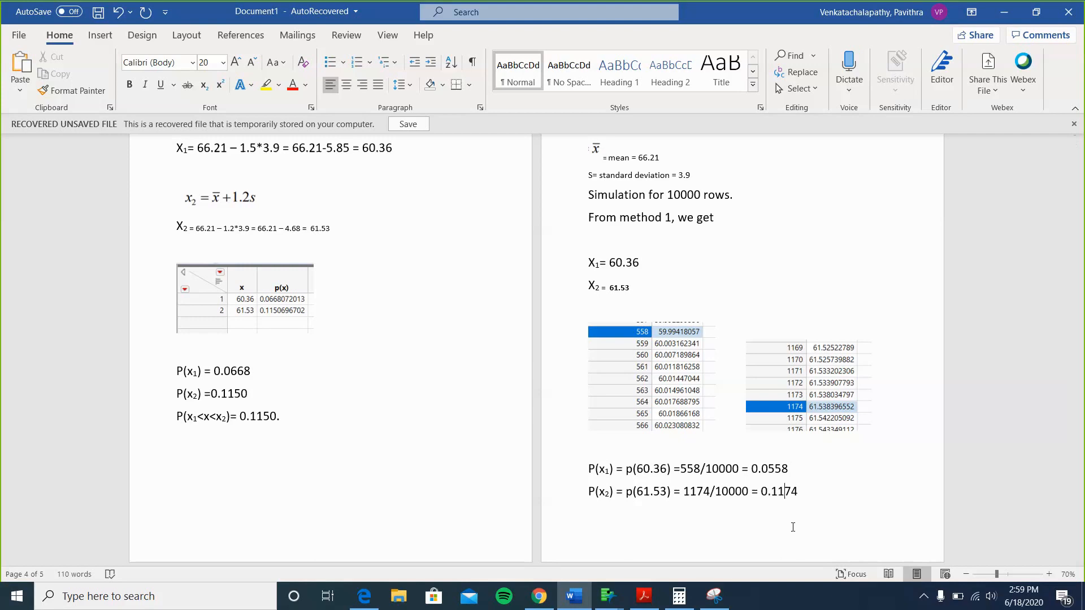
scroll(793, 527, down, 3)
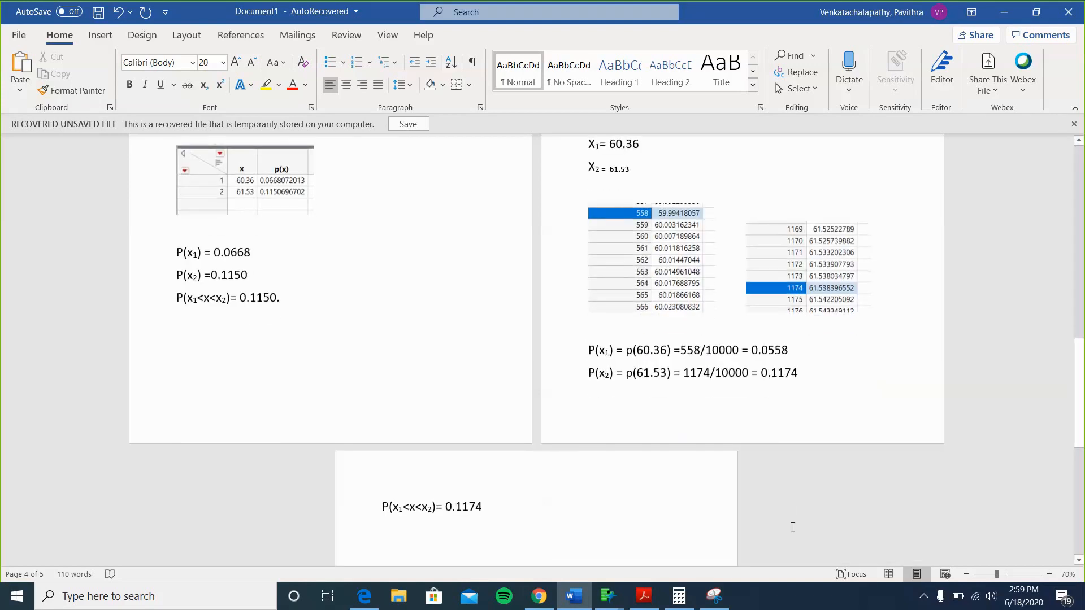
scroll(793, 528, up, 1)
scroll(793, 527, up, 5)
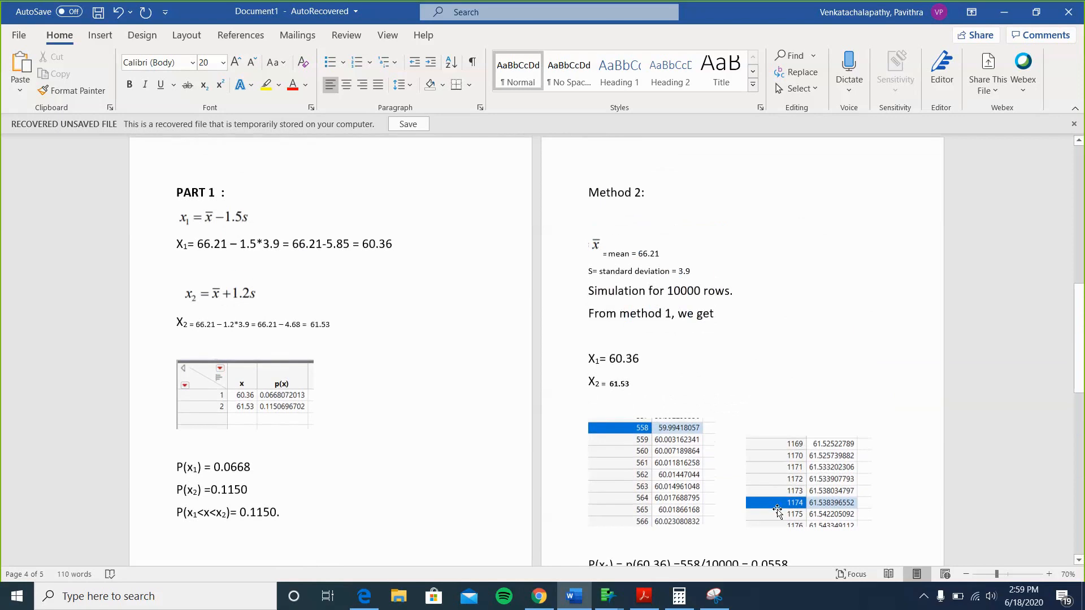
Remove the blank line under the "Method 2:" heading to bring the P(x1<x<x2) line onto the same page
click(584, 218)
key(BackSpace)
scroll(591, 293, down, 3)
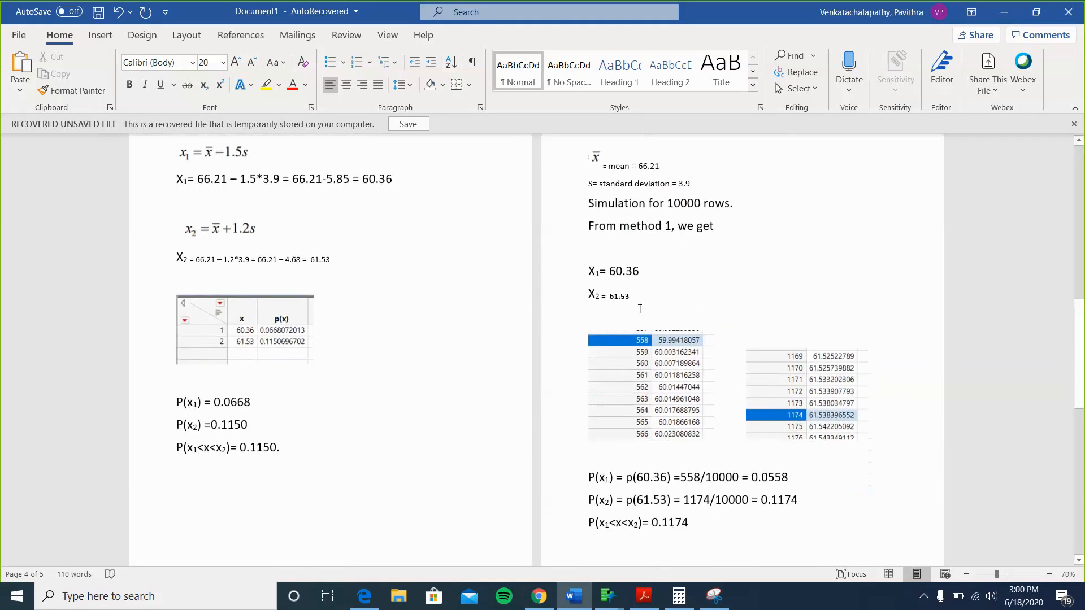
Move "X2 = 61.53" onto the same line as "X1= 60.36" in Method 2, and remove the leftover blank line
triple_click(591, 293)
key(ctrl+c)
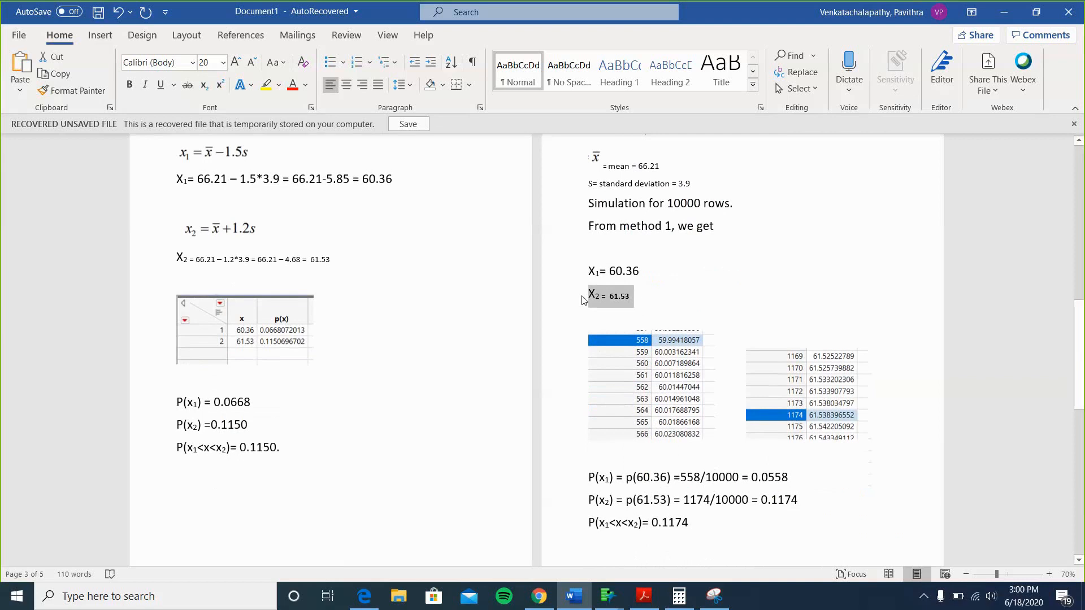
key(Delete)
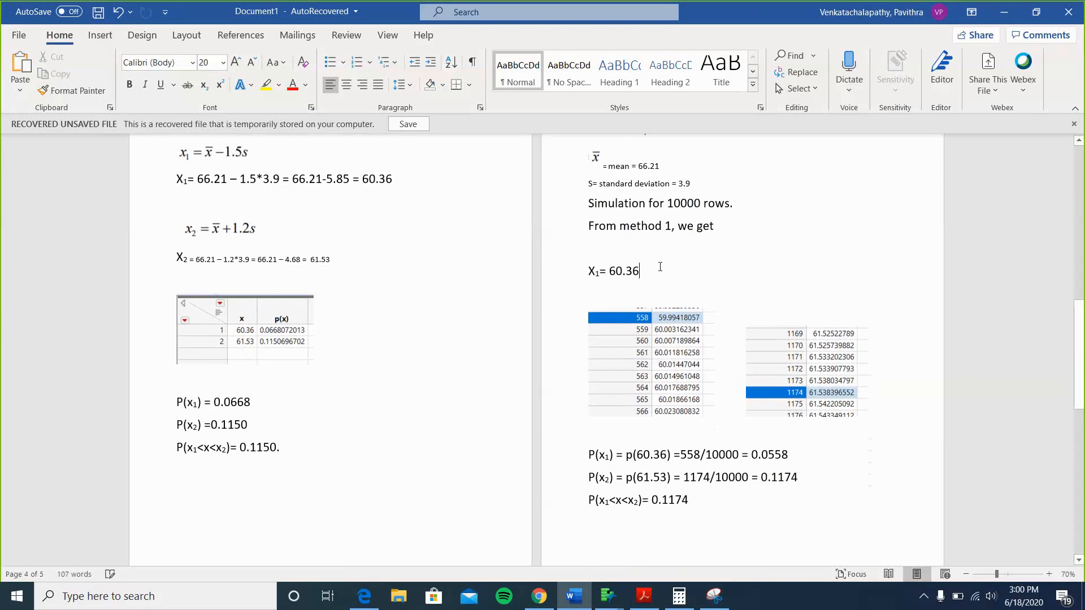
key(ctrl+v)
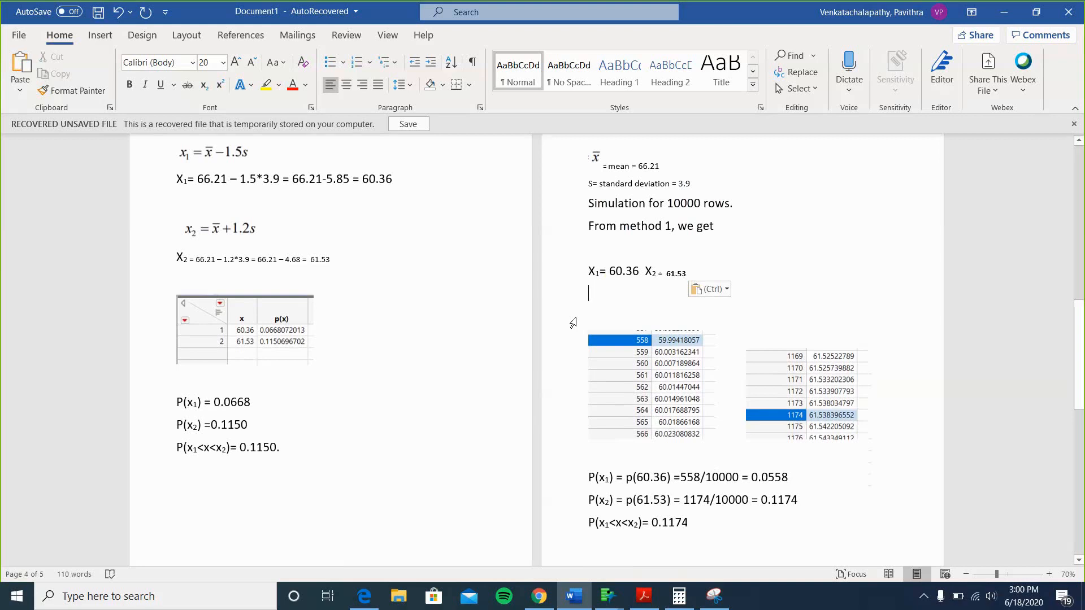
click(573, 323)
text(X1= 60.36  X2 = 61.53)
key(BackSpace)
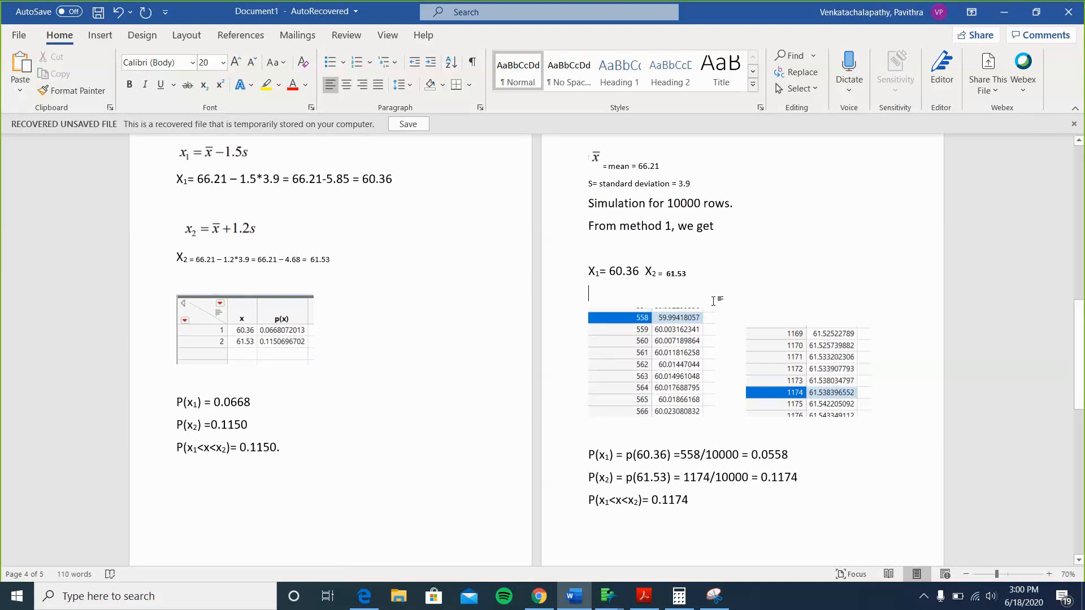
Set the 61.53 value on Method 2's X2 entry to font size 36 and remove its bold formatting
drag(686, 274, 666, 276)
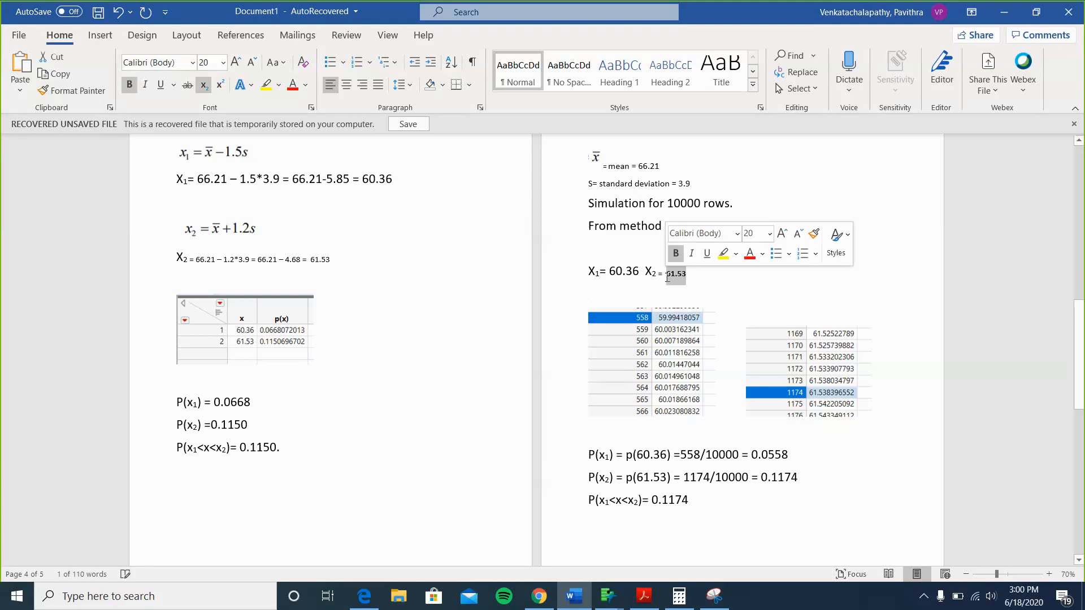
click(770, 234)
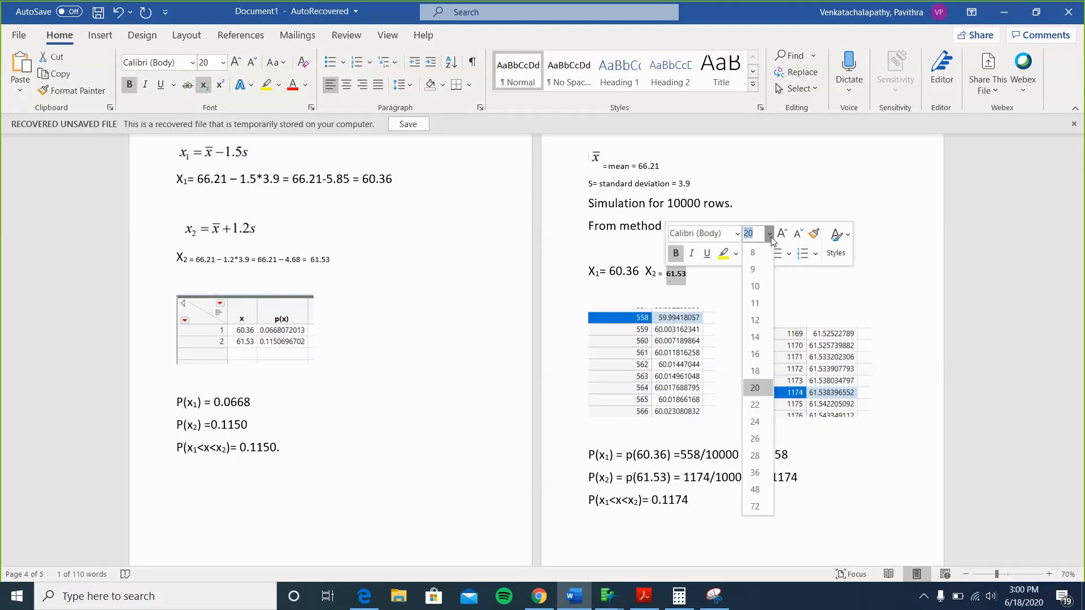
click(755, 472)
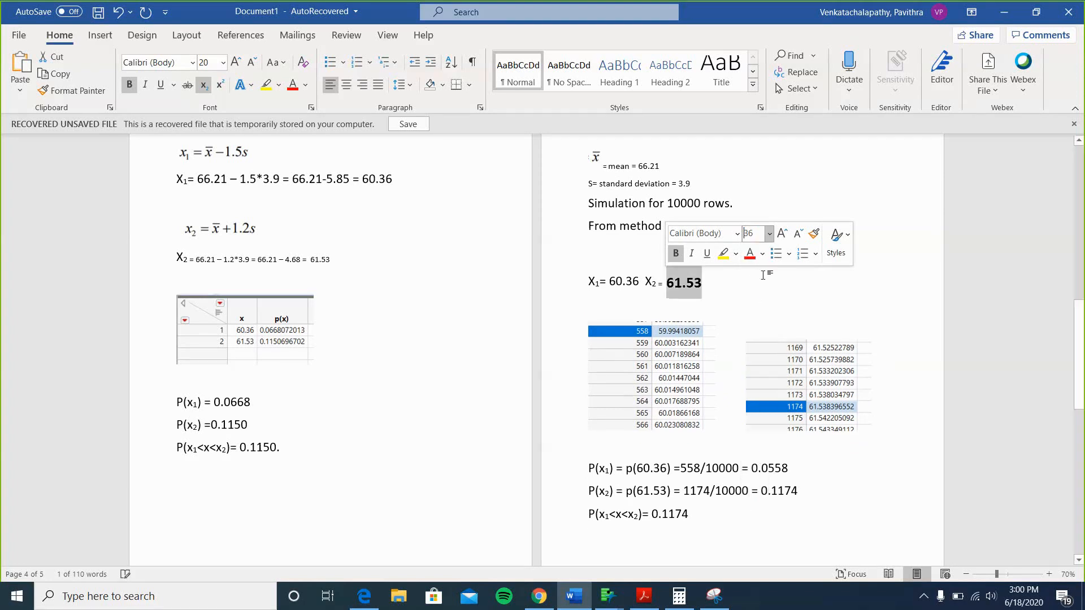
click(680, 260)
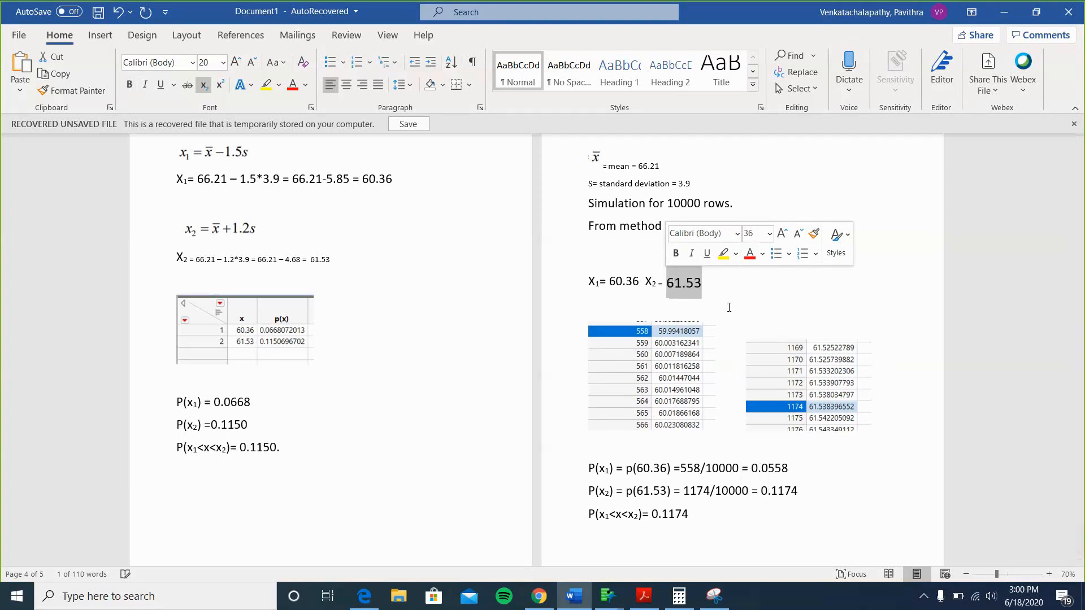
click(733, 315)
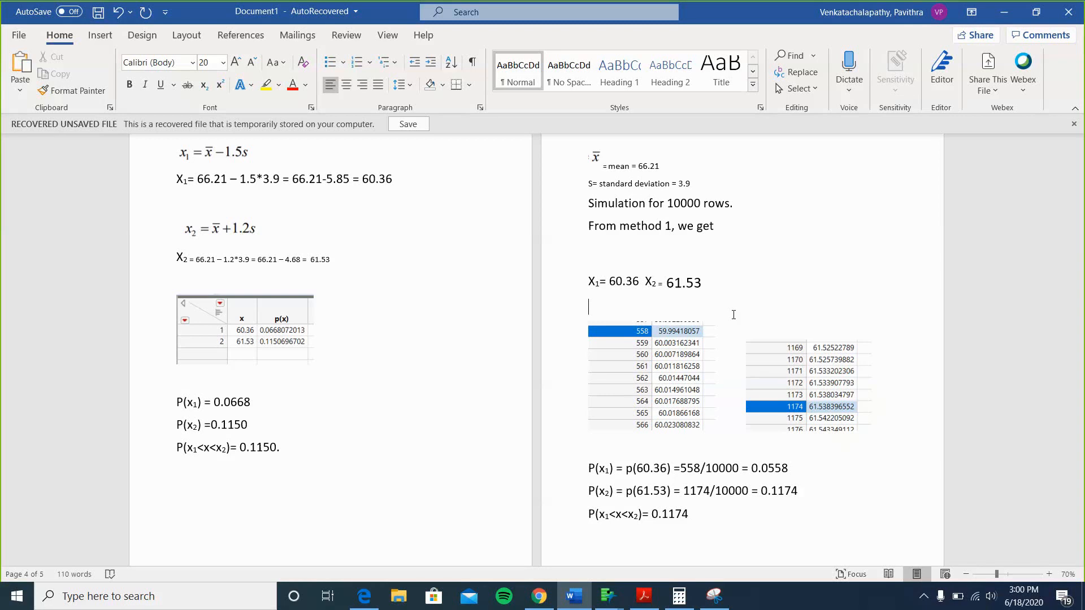
Replace the value of Method 2's P(x1<x<x2) with the subtraction "0.1174 – 0.0558 ="
scroll(733, 315, down, 4)
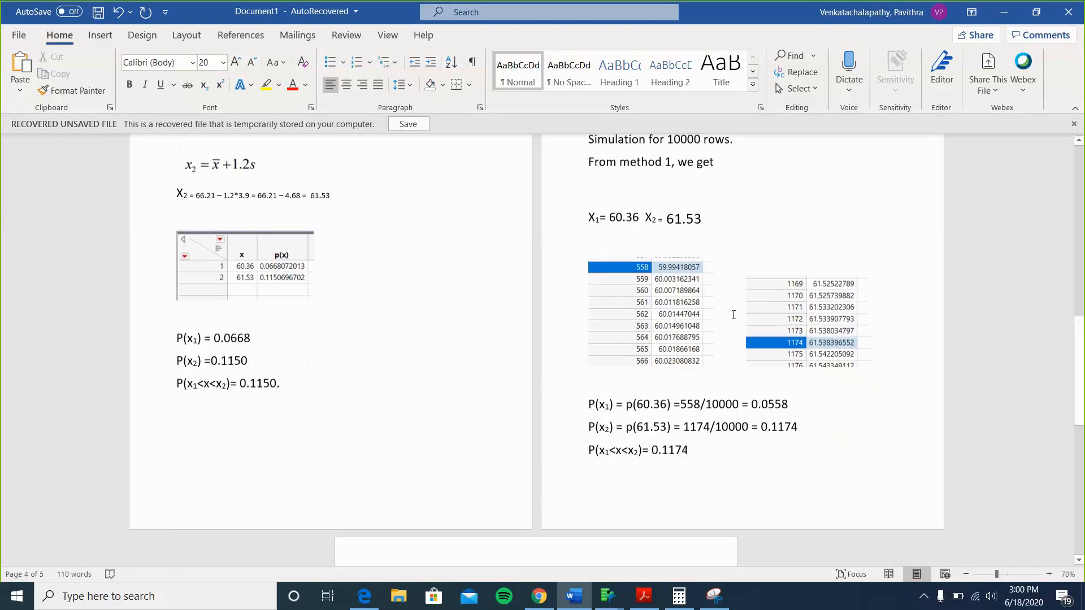
scroll(733, 315, up, 2)
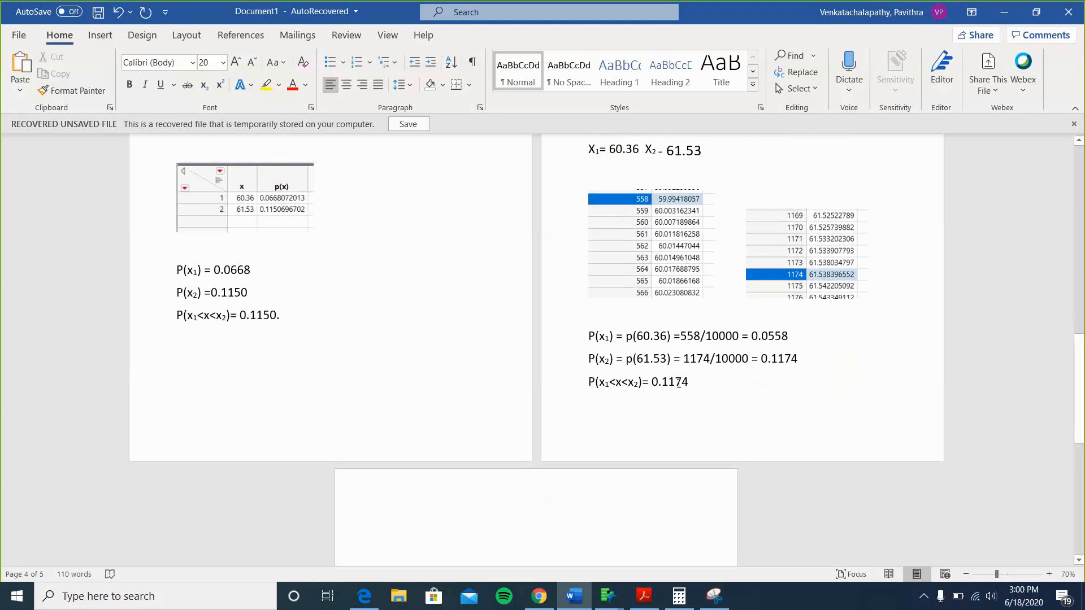
drag(699, 379, 653, 381)
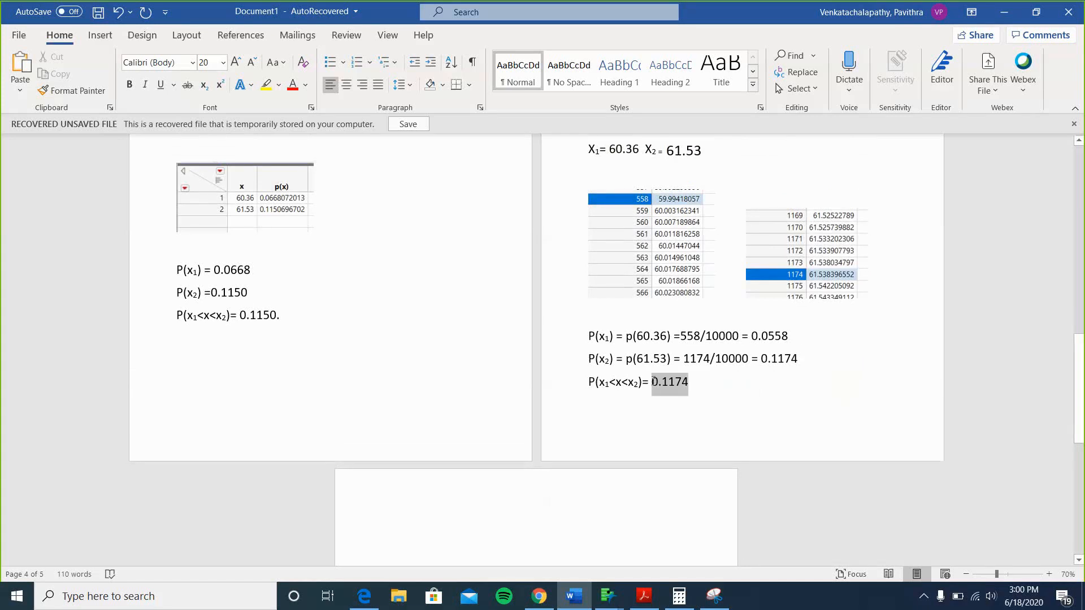
key(BackSpace)
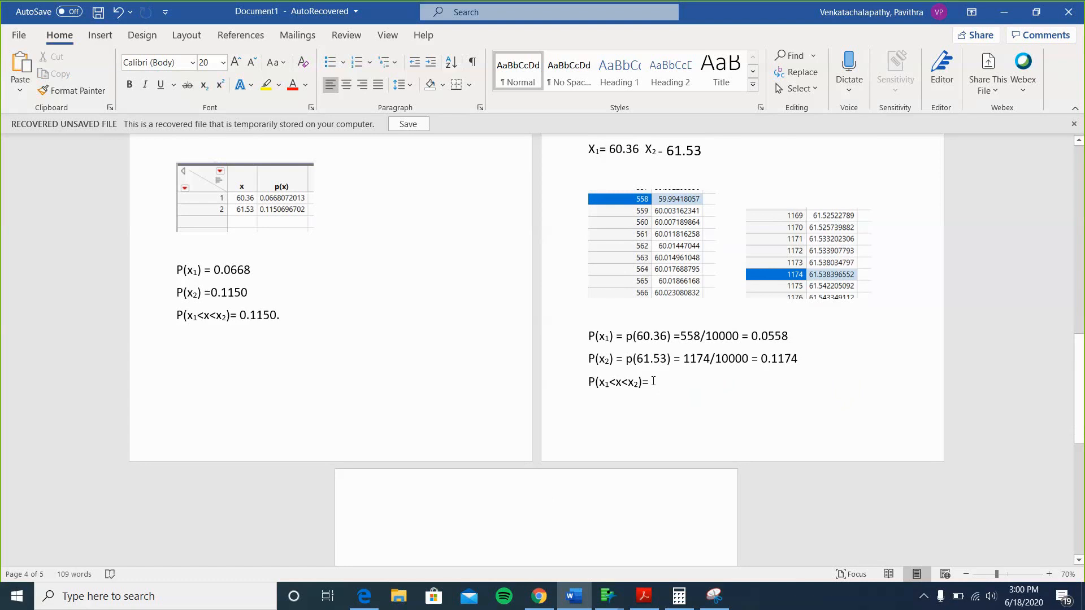
text(0.1174)
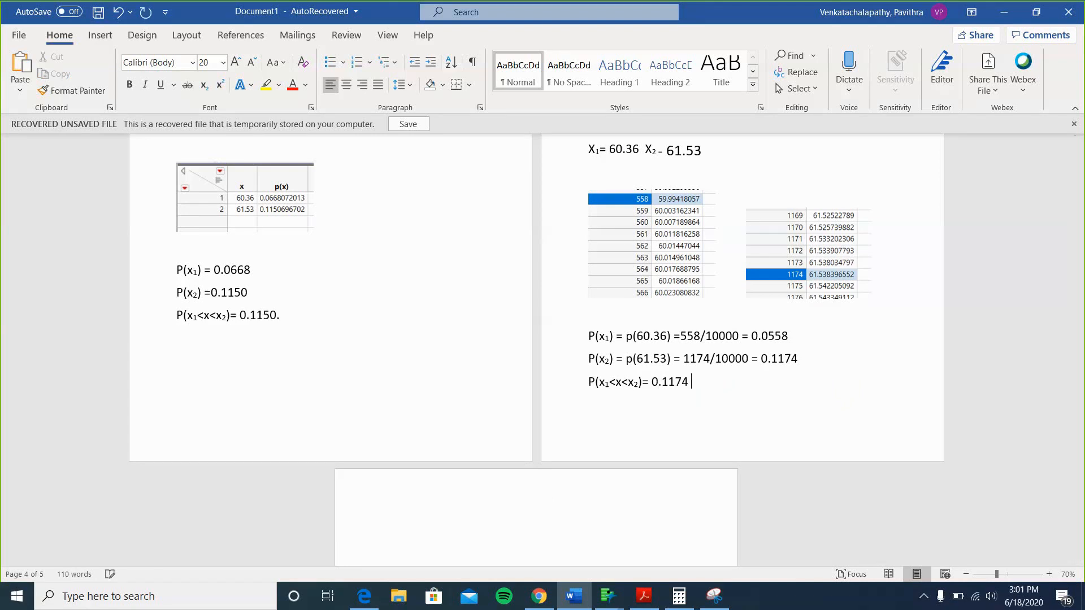
text( - 0.0558 =)
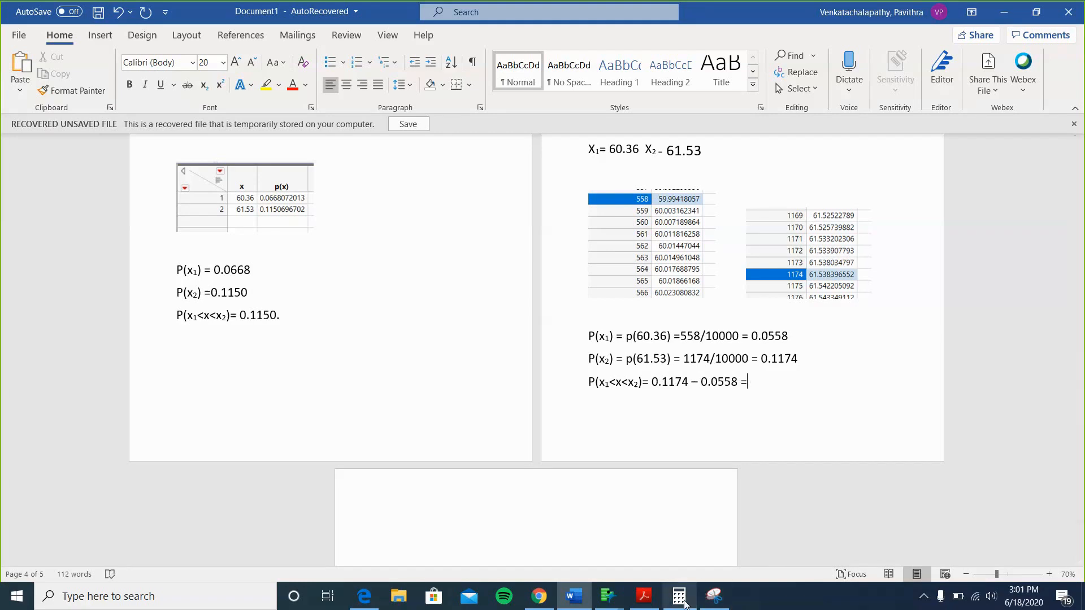
Switch to Calculator, clear the earlier calculation, and compute 0.1174 - 0.0558
click(681, 599)
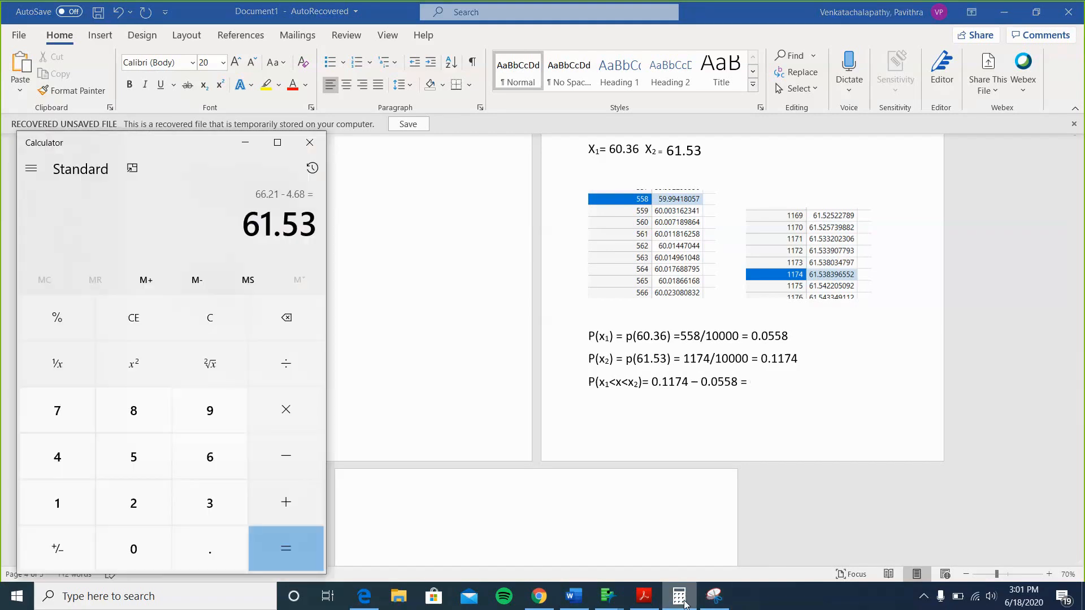
click(213, 327)
text(0.1174 )
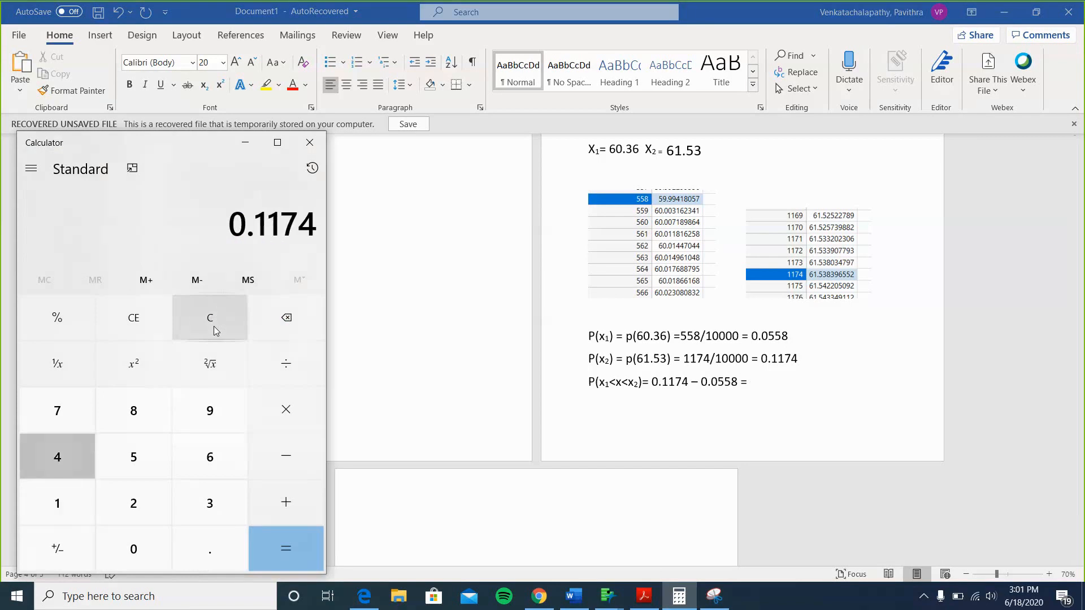
text(- 0.0)
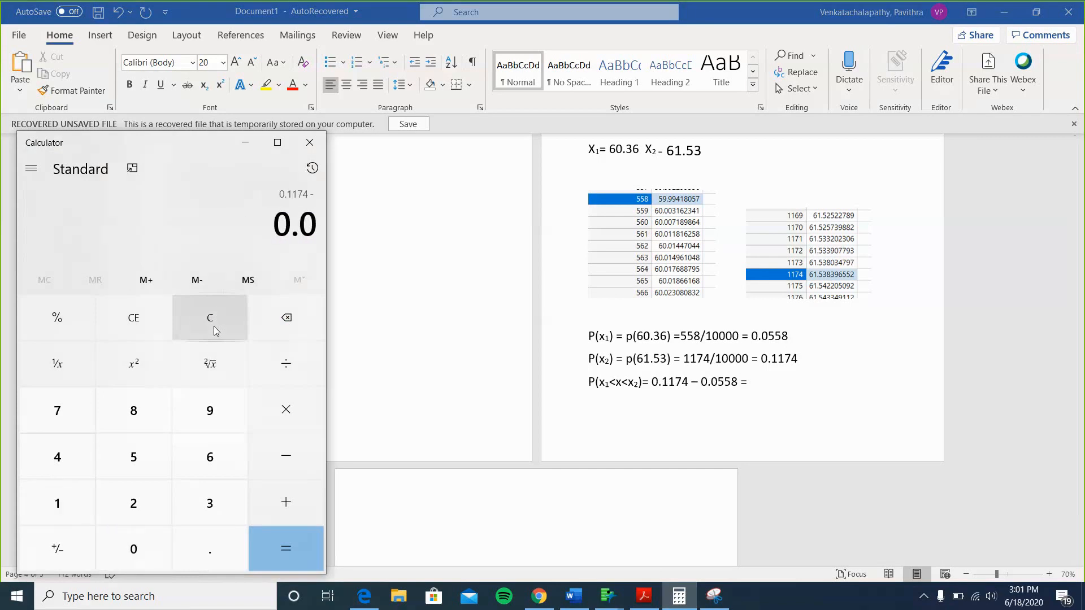
text(558)
key(Return)
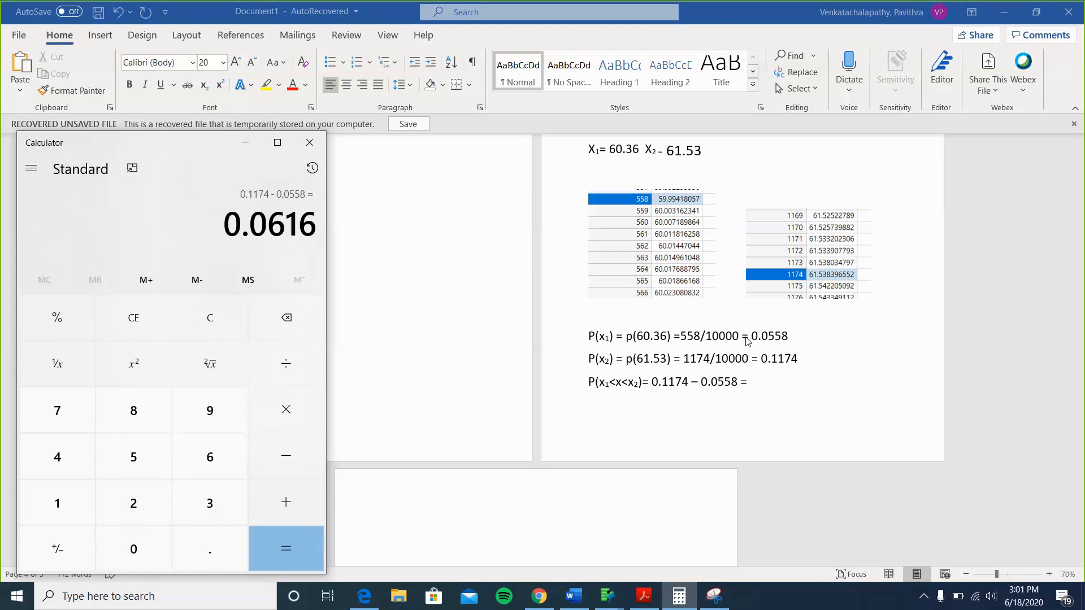
Return to the Word document and complete Method 2's P(x1<x<x2) equation with 0.0616
click(757, 382)
text(0)
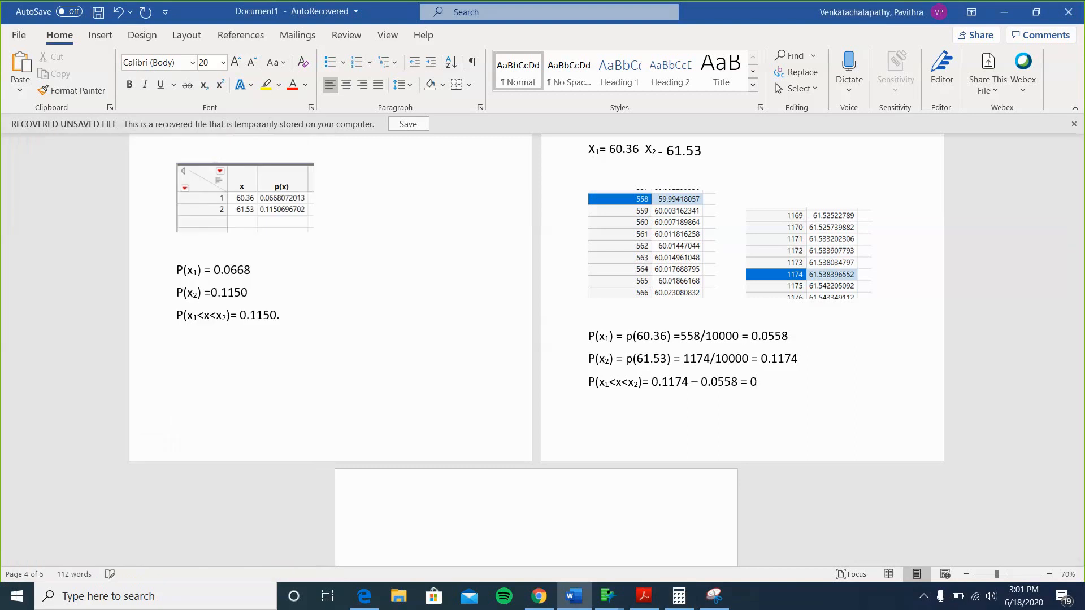
text(.0)
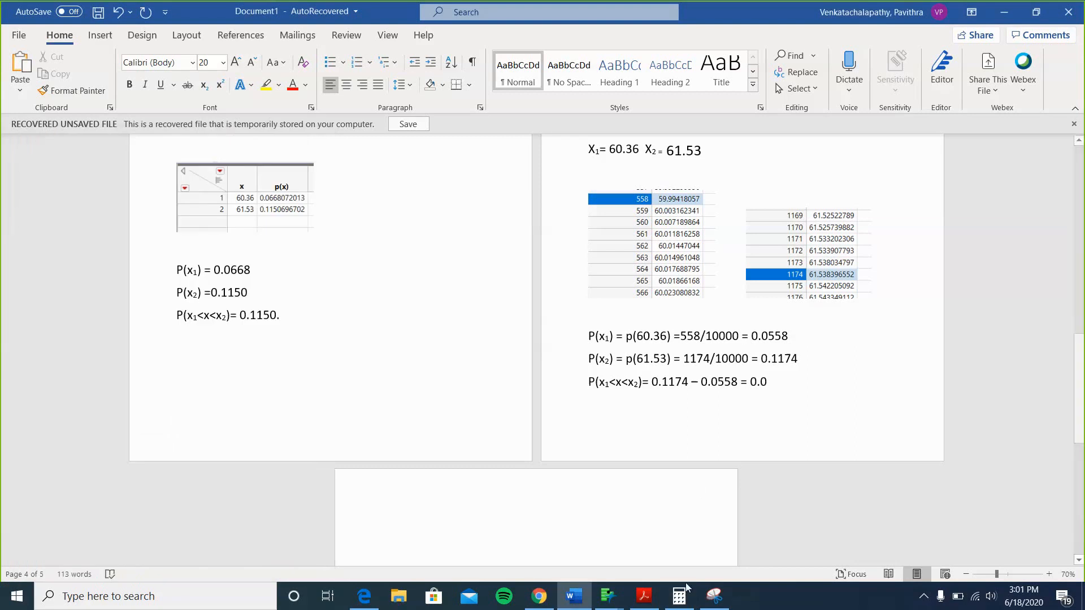
click(680, 596)
click(682, 601)
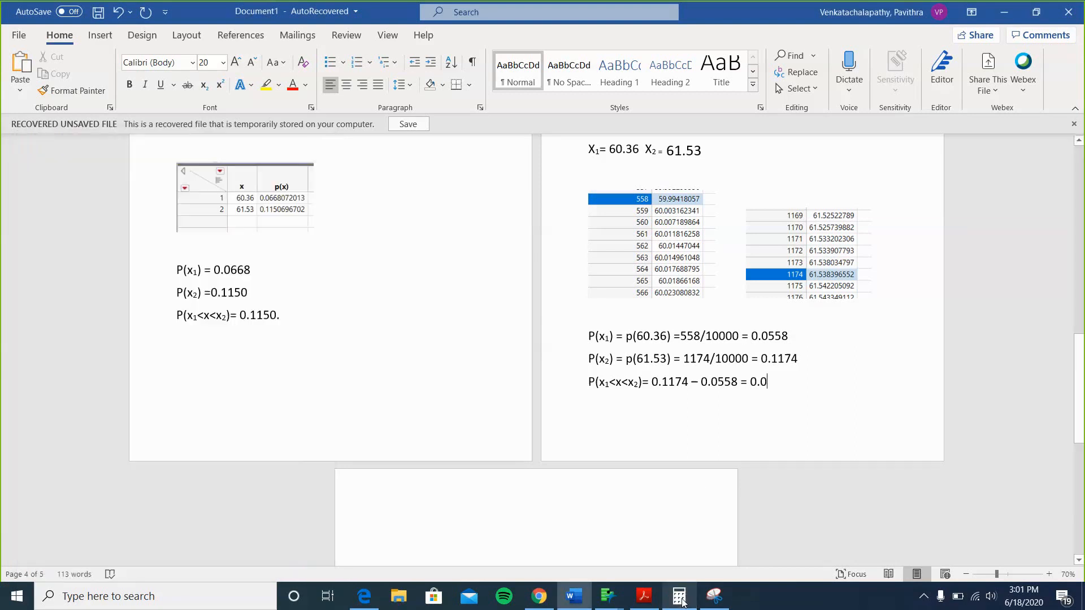
text(616)
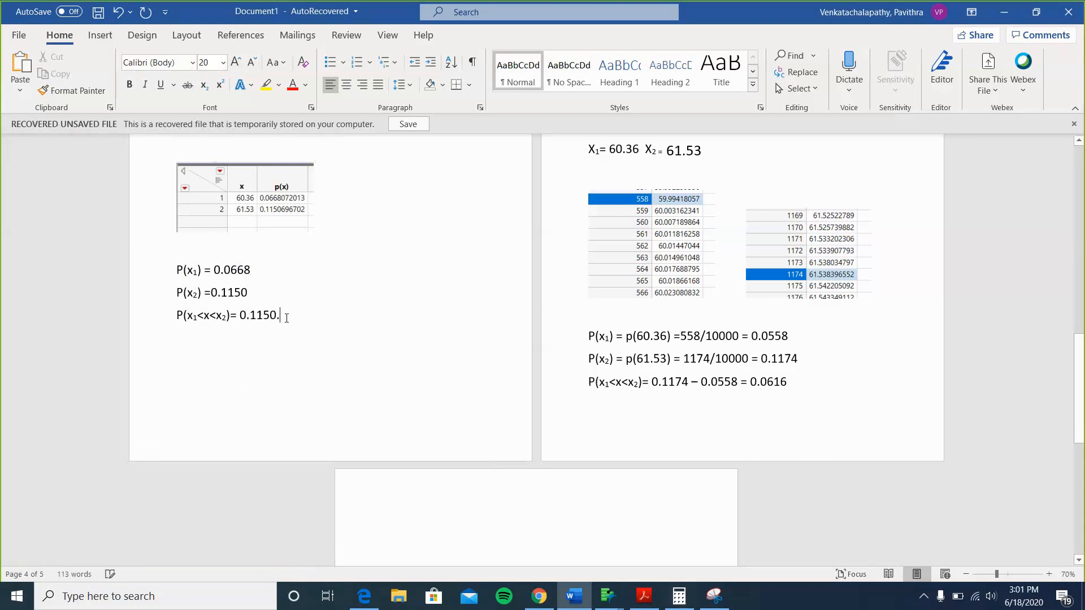
Extend Method 1's P(x1<x<x2) entry into the subtraction "0.1150 – 0.0668"
key(BackSpace)
text(-0.)
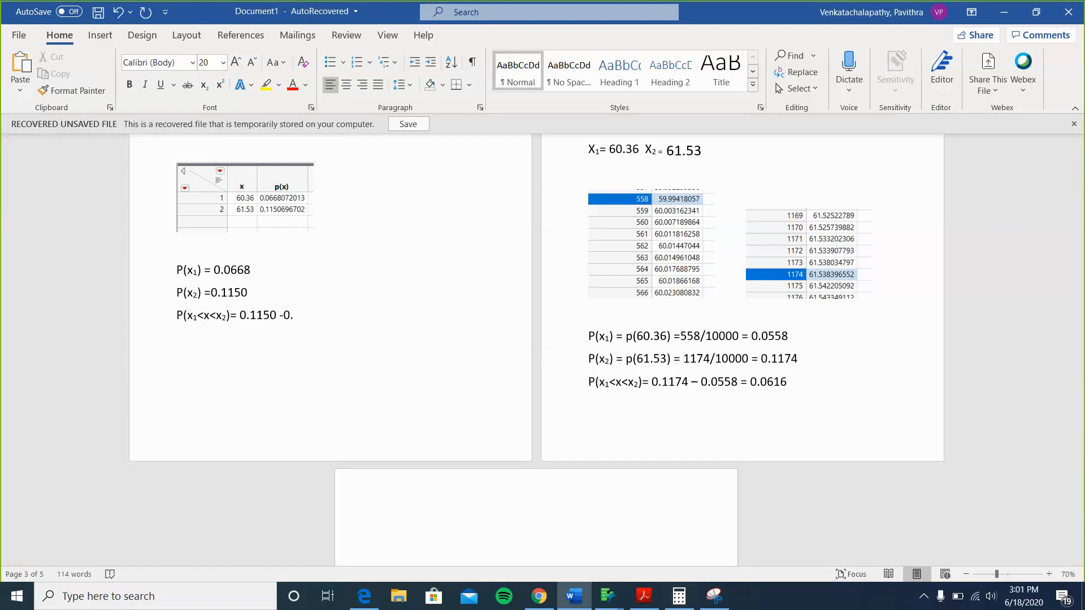
key(BackSpace)
key(BackSpace)
text(0.0668)
Switch to Calculator, move it clear of Method 1's equations, and compute 0.1150 - 0.0668
click(678, 596)
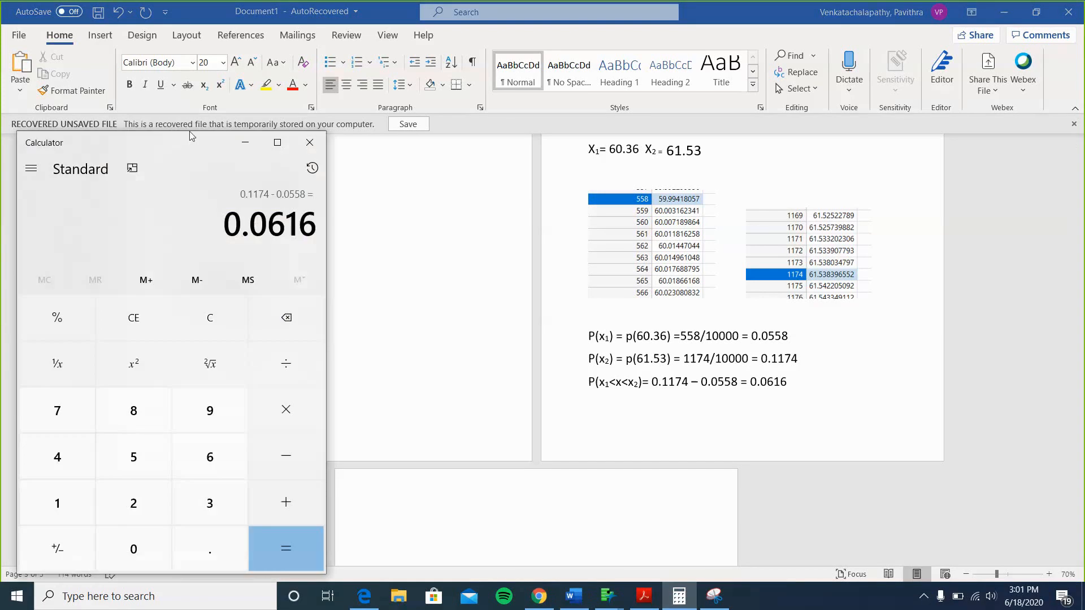
drag(205, 151, 698, 87)
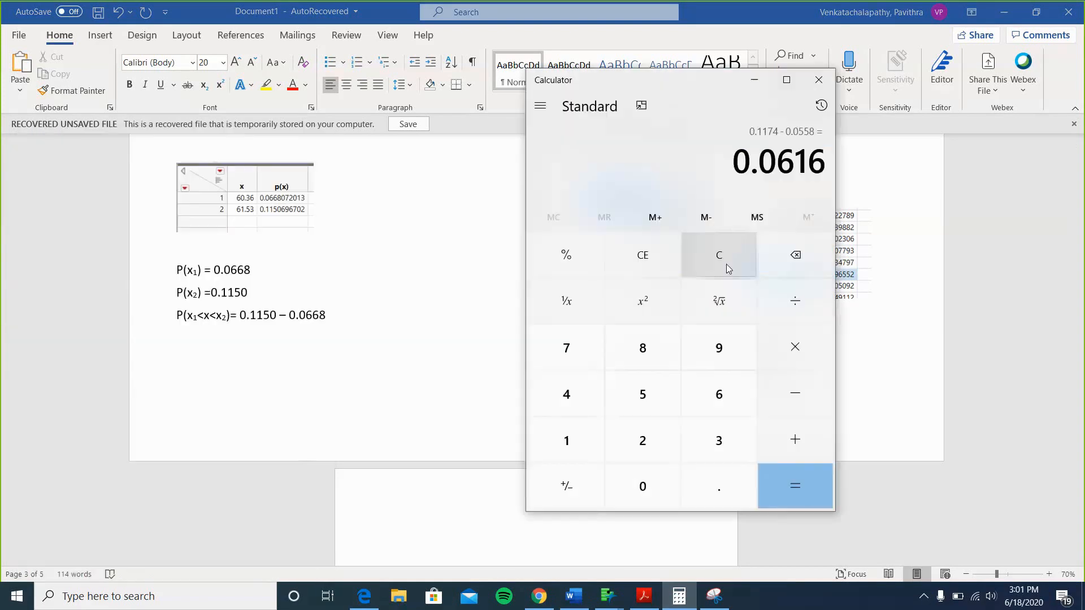
click(727, 263)
text(.11)
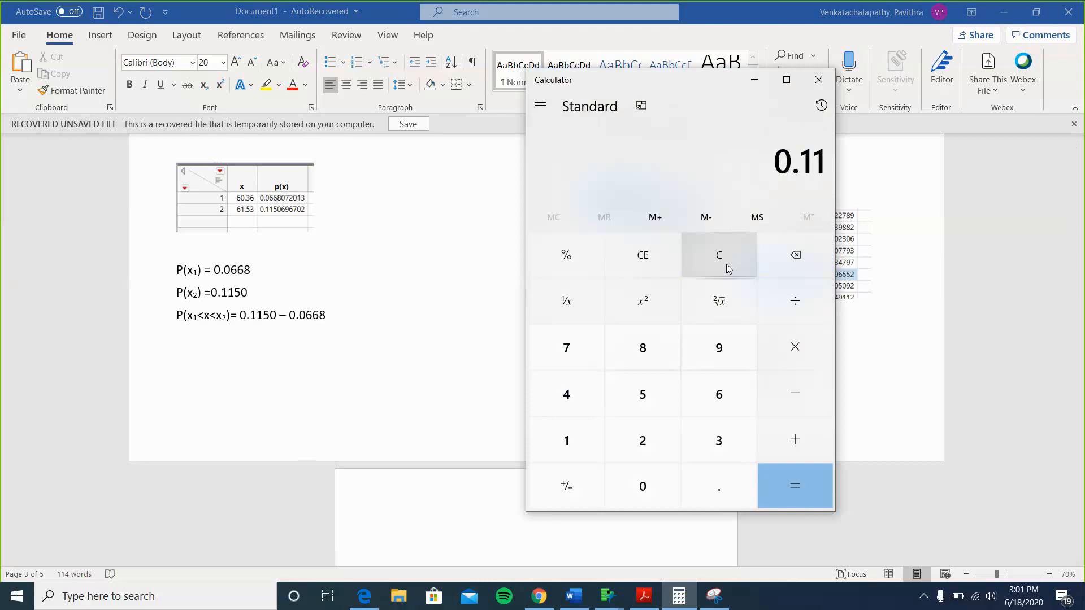
text(5)
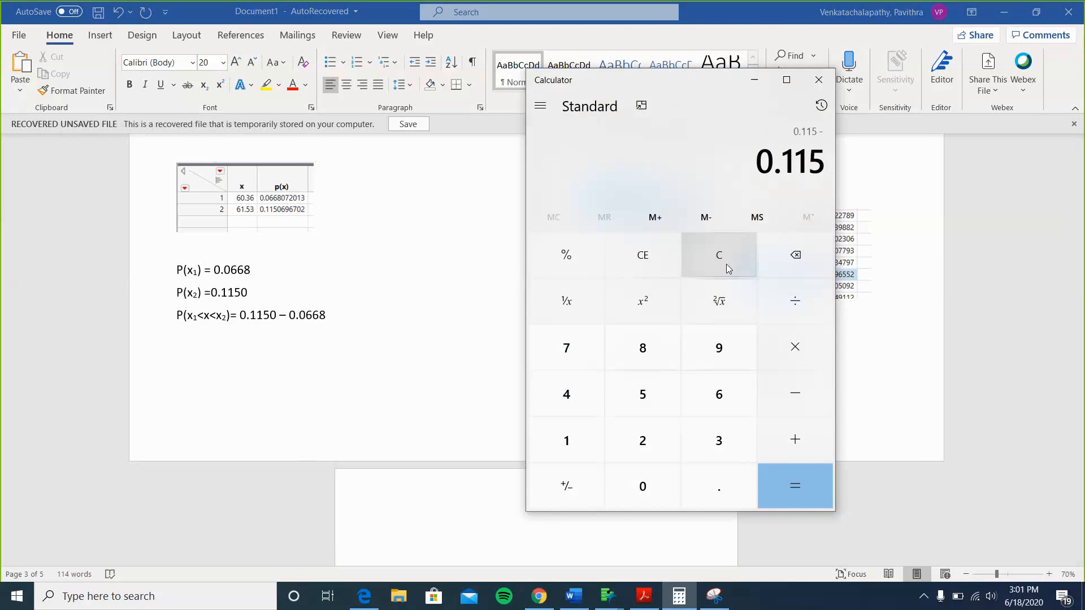
text(0-.0668)
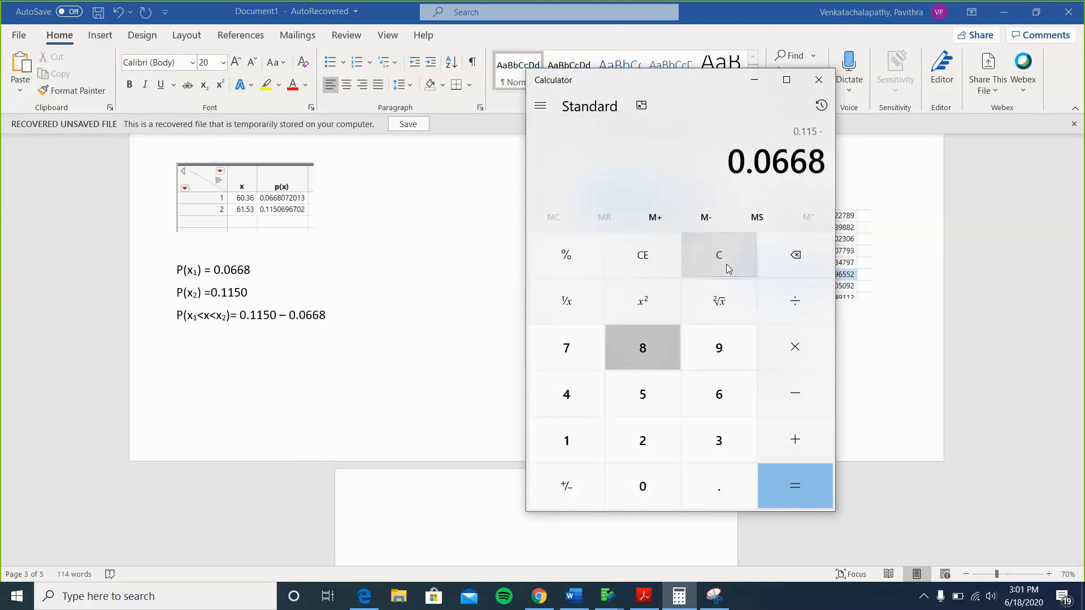
key(Return)
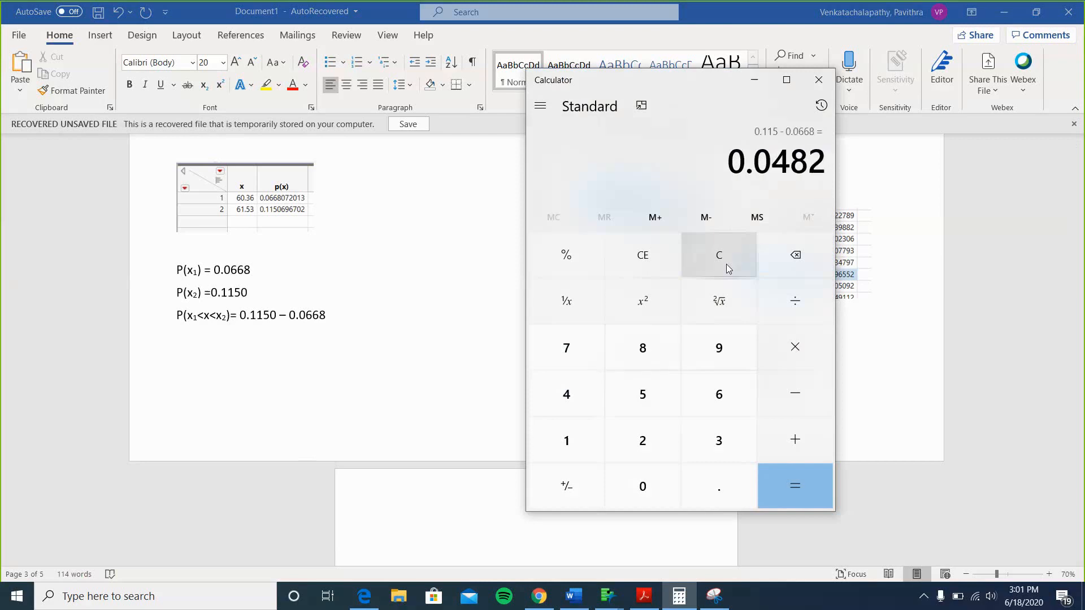
Return to the Word document and complete Method 1's P(x1<x<x2) equation with "= 0.0482 = 0.05"
click(342, 321)
text(=)
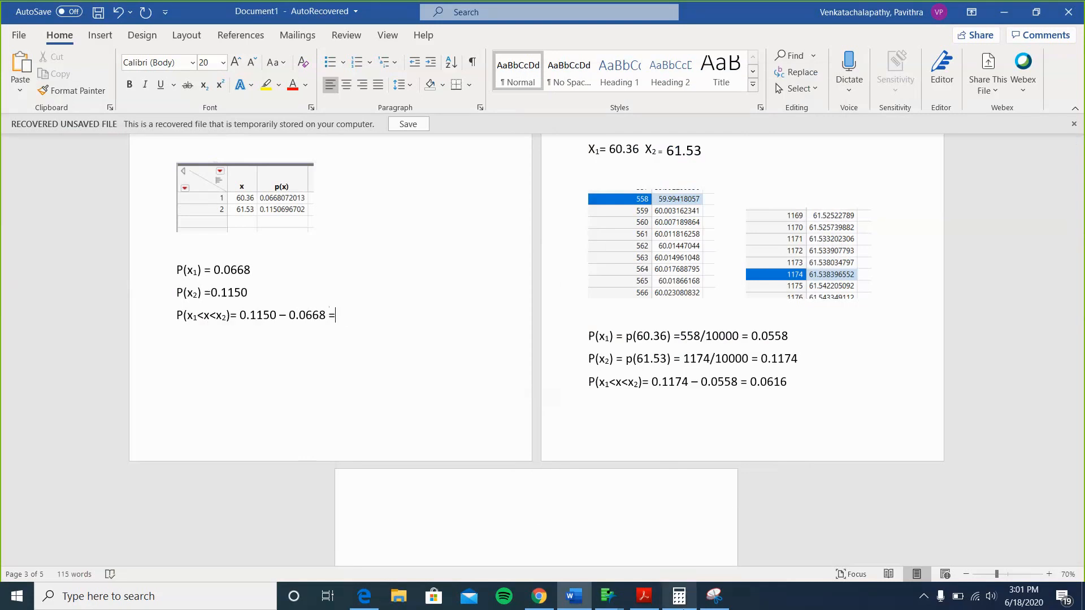
click(679, 596)
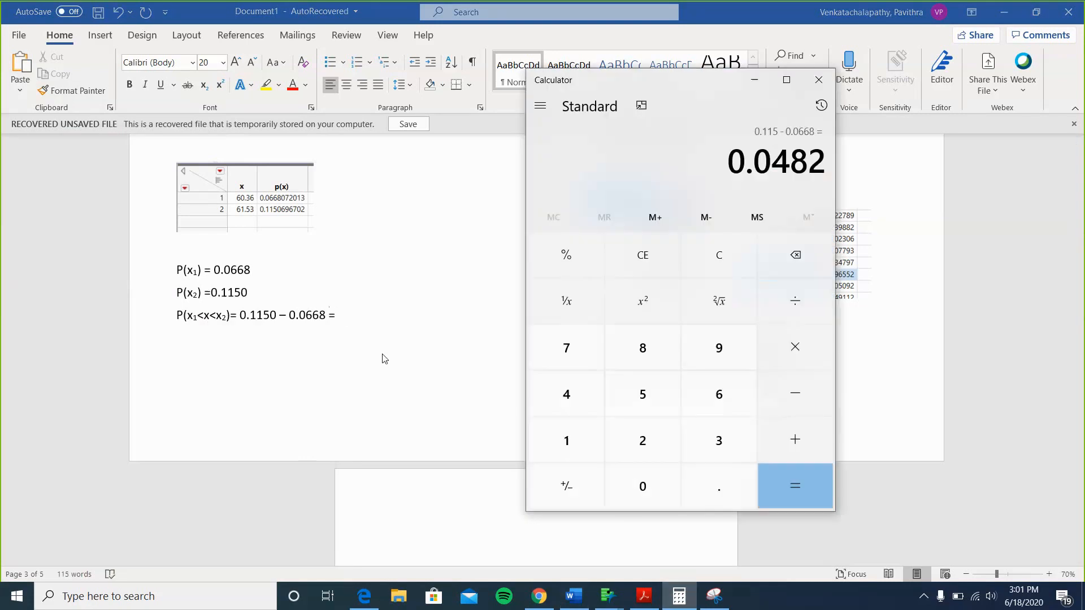
click(356, 315)
text(0.0)
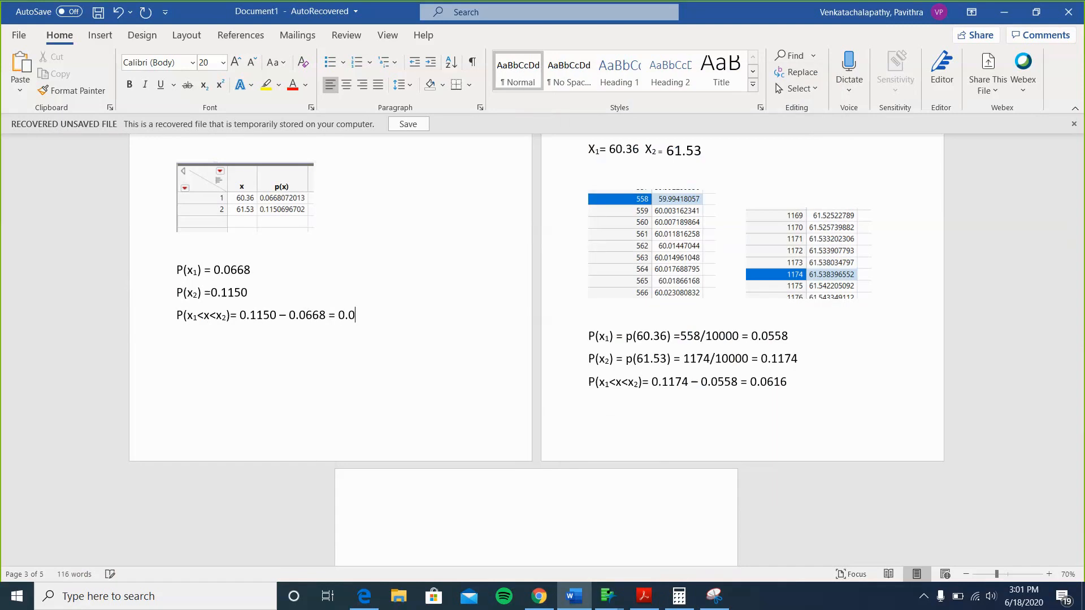
text(482 = 0.05)
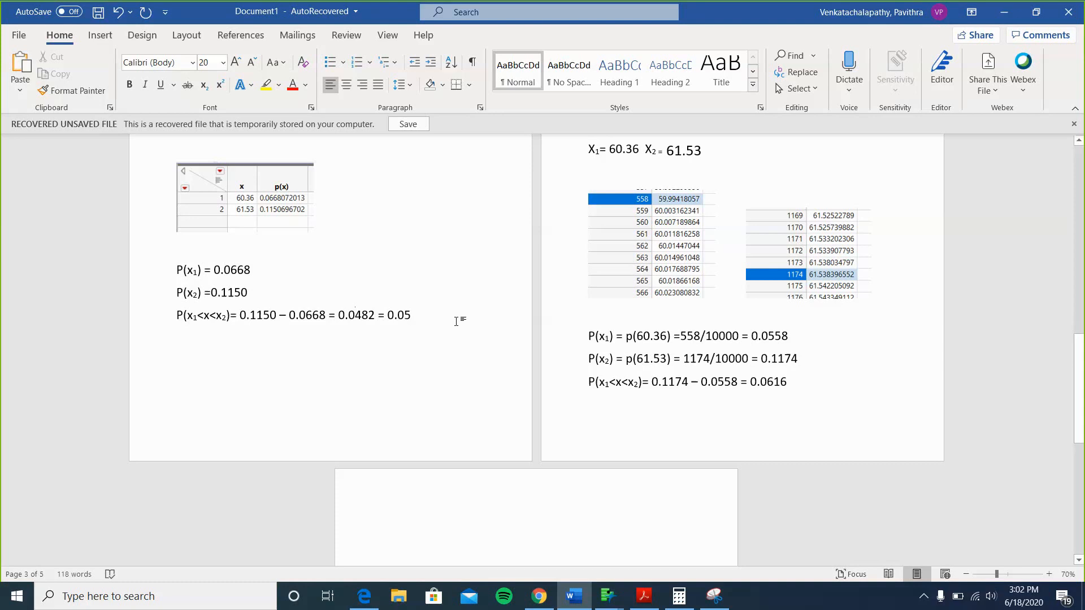
Delete everything after 0.1150 in Method 1's P(x1<x<x2) equation and everything after 0.1174 in Method 2's
drag(456, 321, 280, 319)
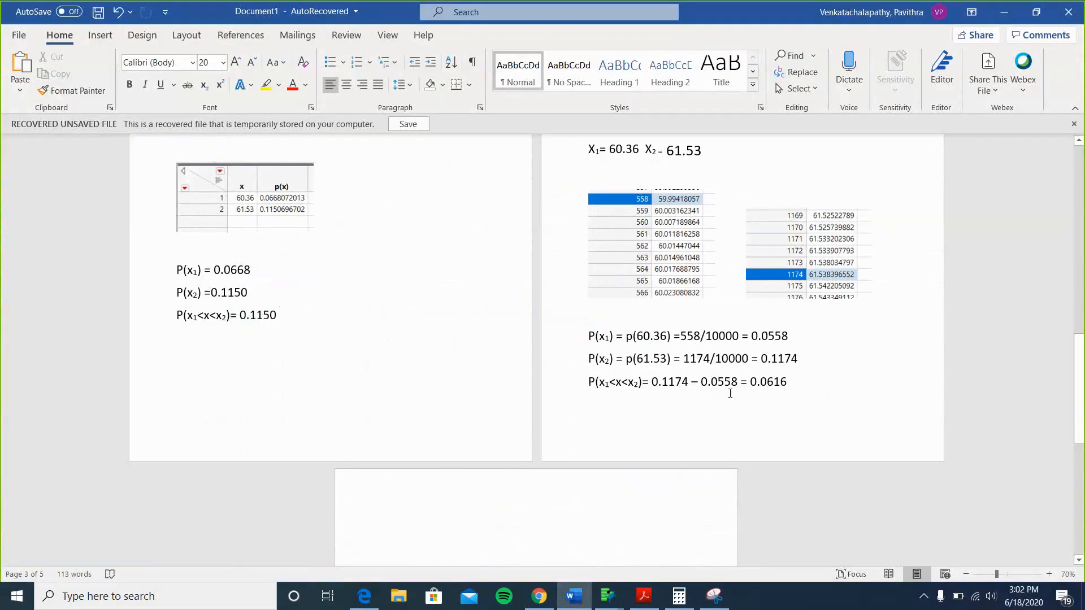
drag(787, 387, 695, 390)
scroll(694, 387, up, 15)
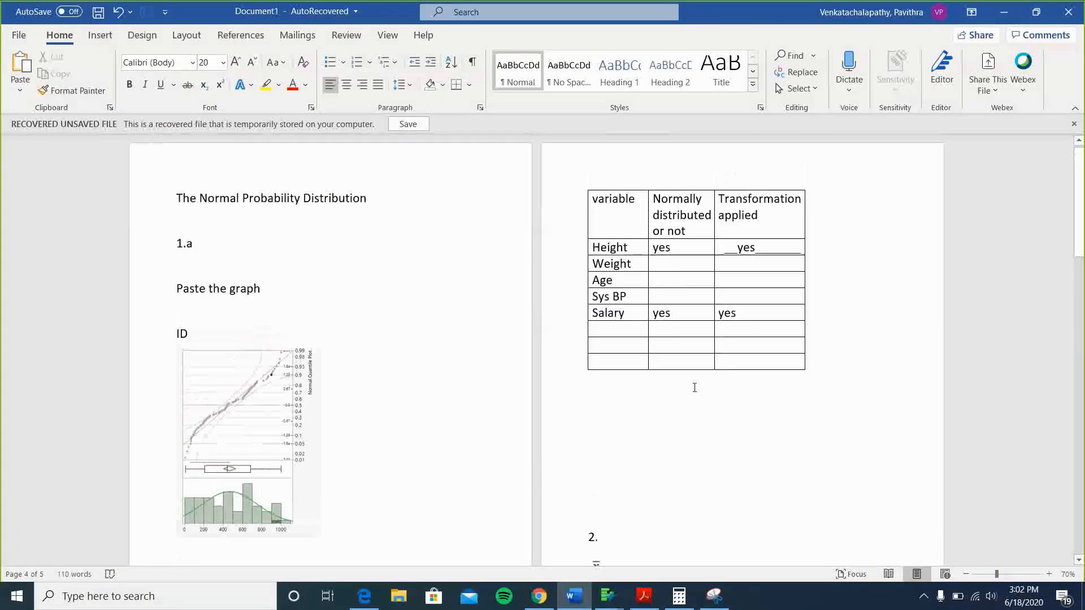
ctrl+scroll(694, 388, down, 4)
ctrl+scroll(695, 389, up, 7)
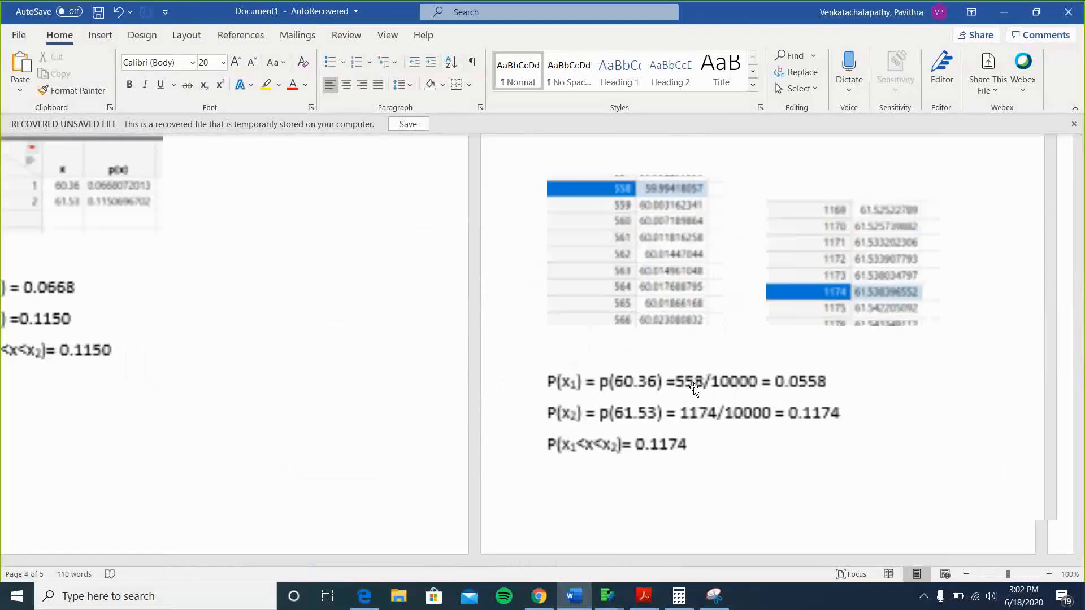
scroll(695, 388, up, 20)
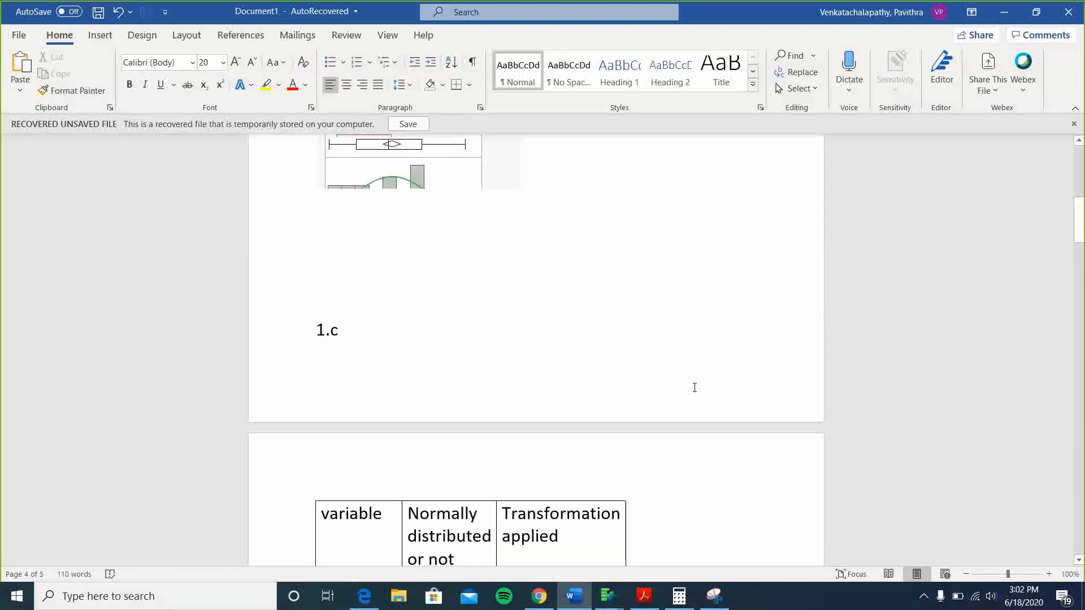
scroll(695, 387, up, 10)
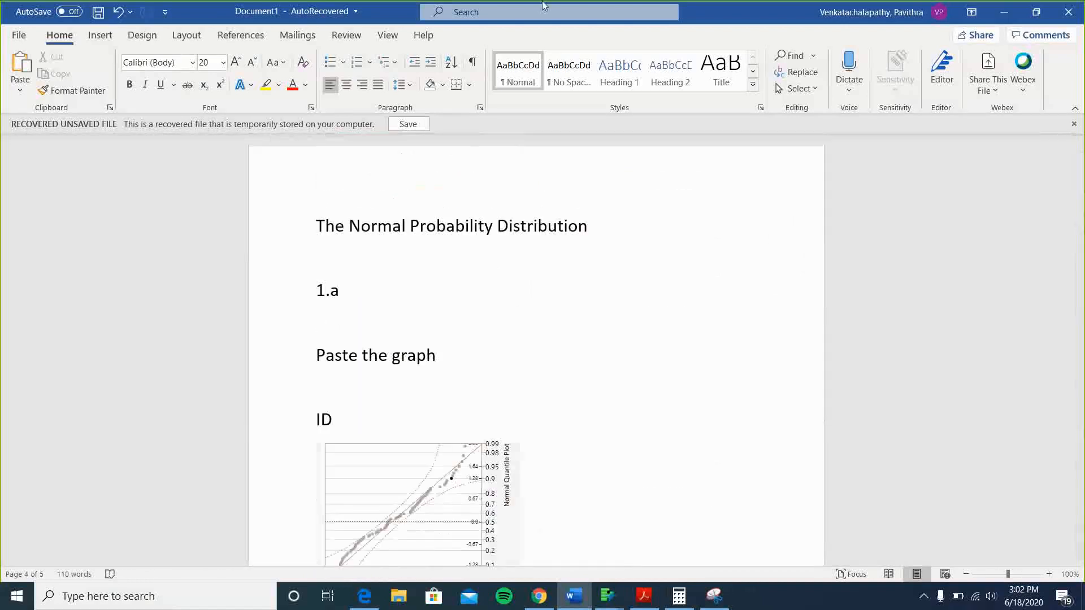